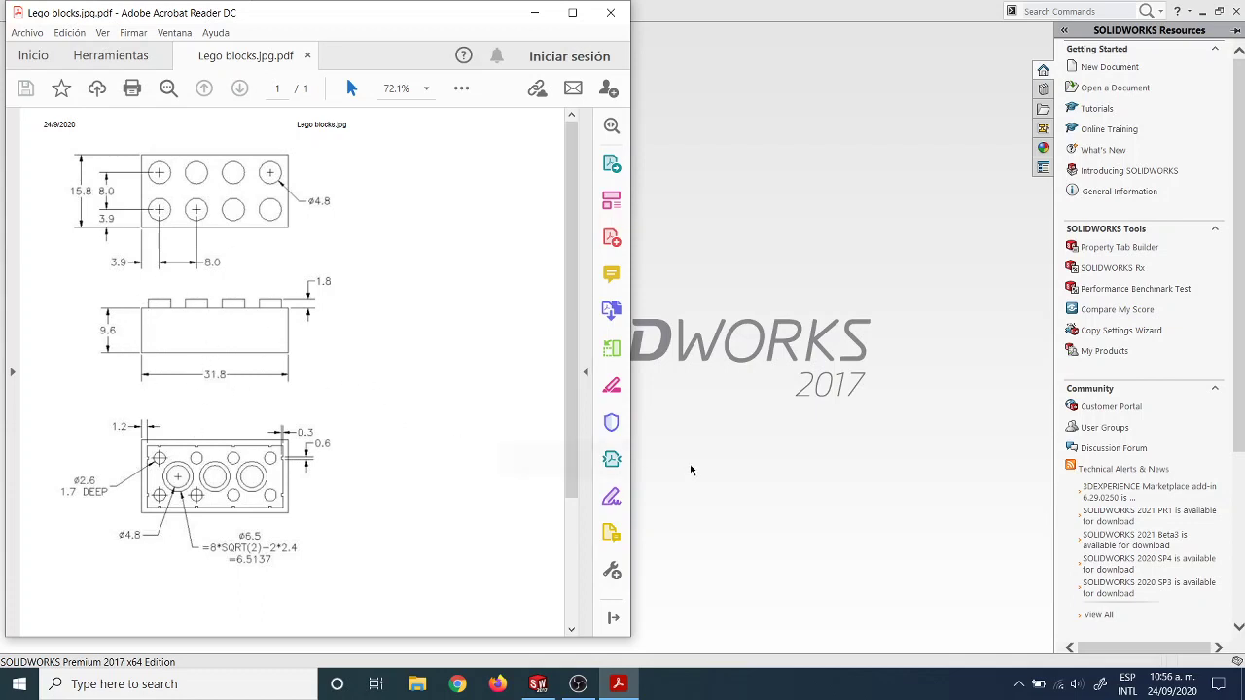
# Switch to SOLIDWORKS, create a new part document and start a sketch on the Front Plane.
pyautogui.click(803, 468)
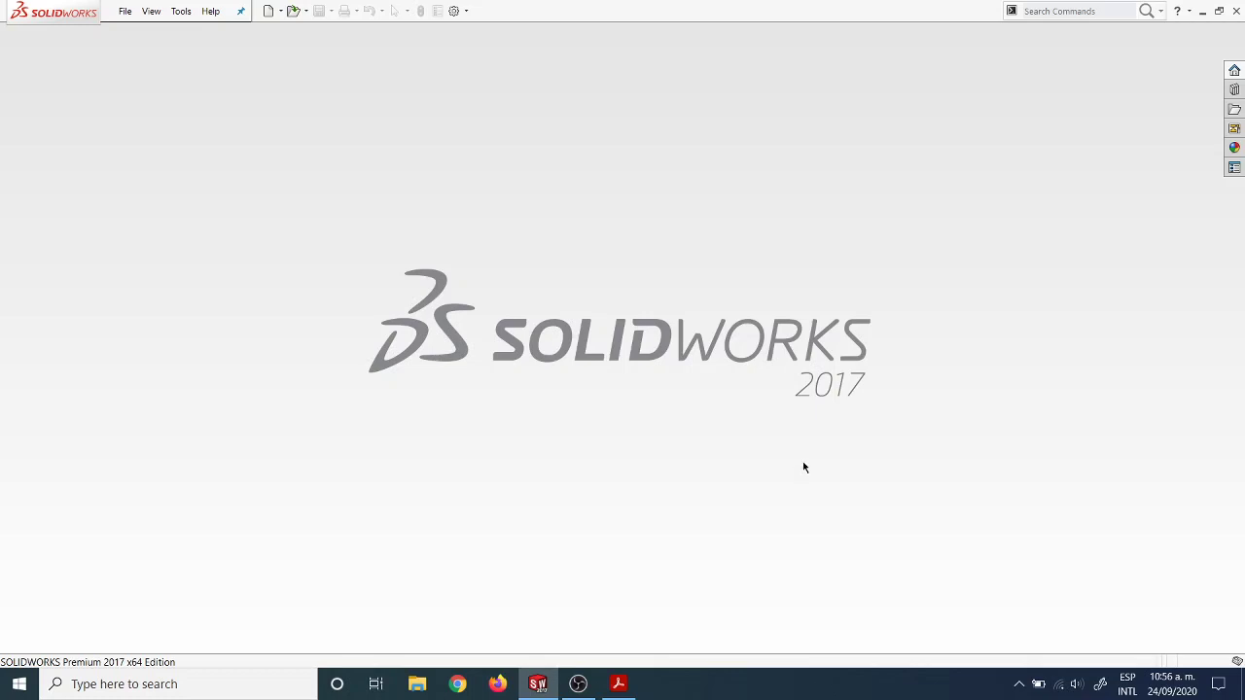
pyautogui.click(124, 11)
pyautogui.click(141, 33)
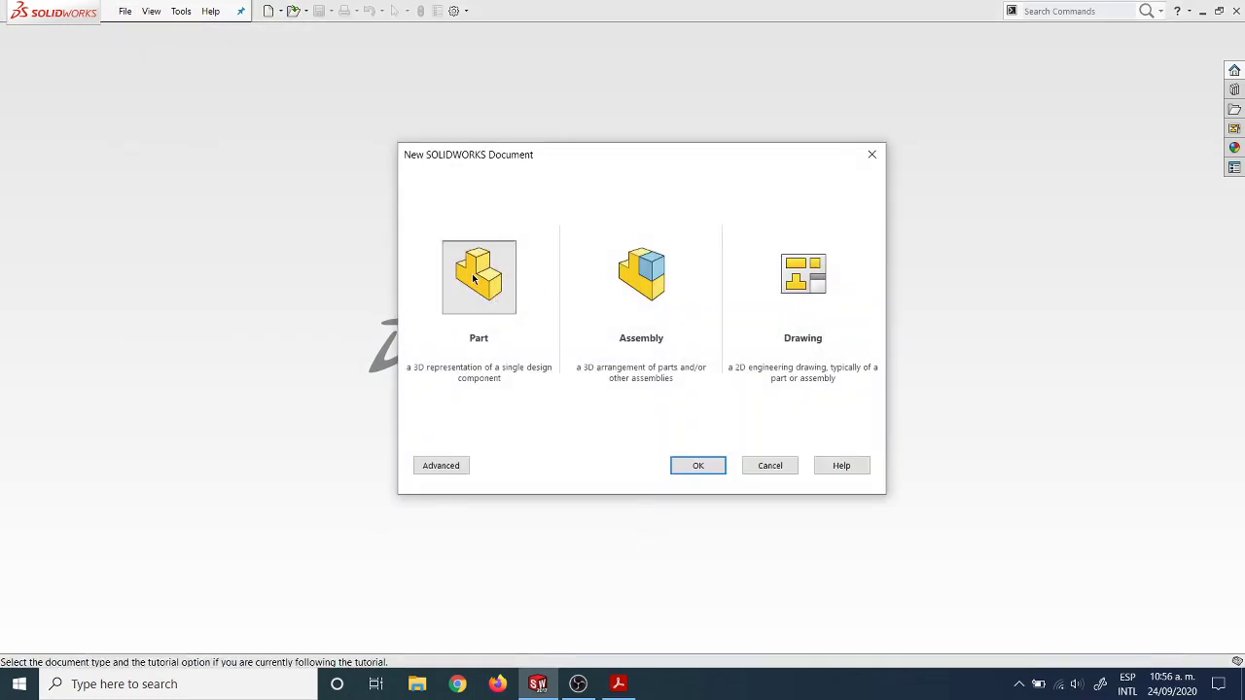
pyautogui.click(705, 466)
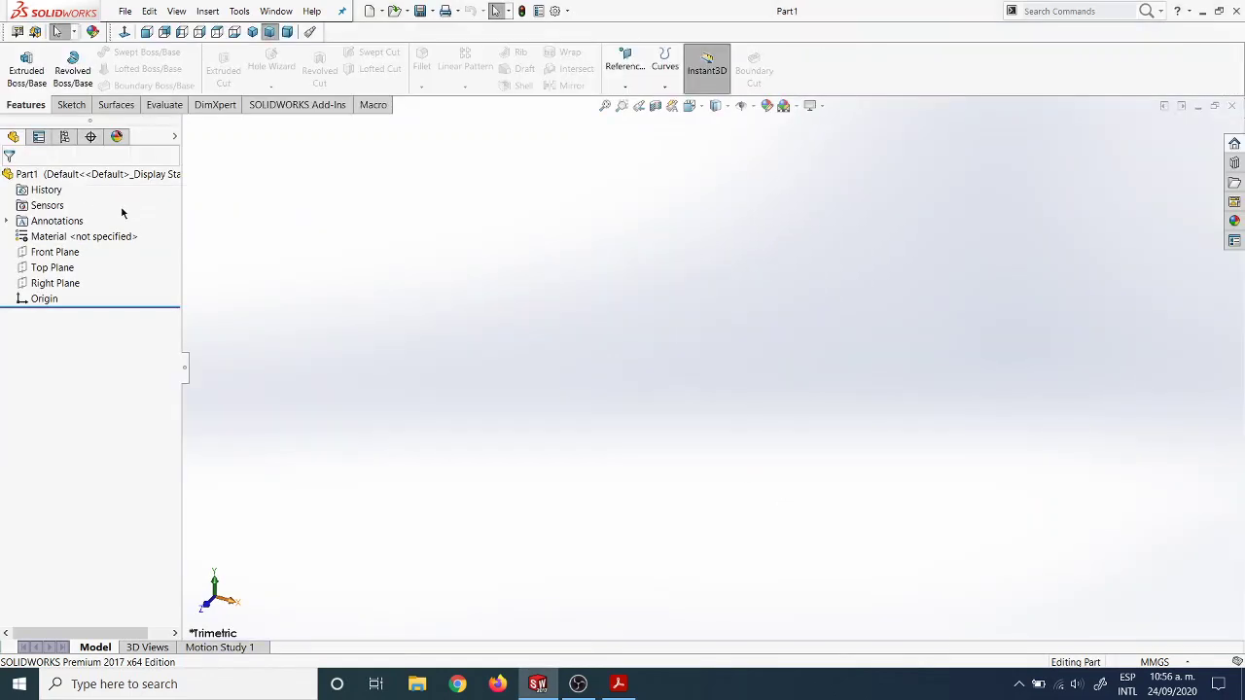
pyautogui.click(55, 252)
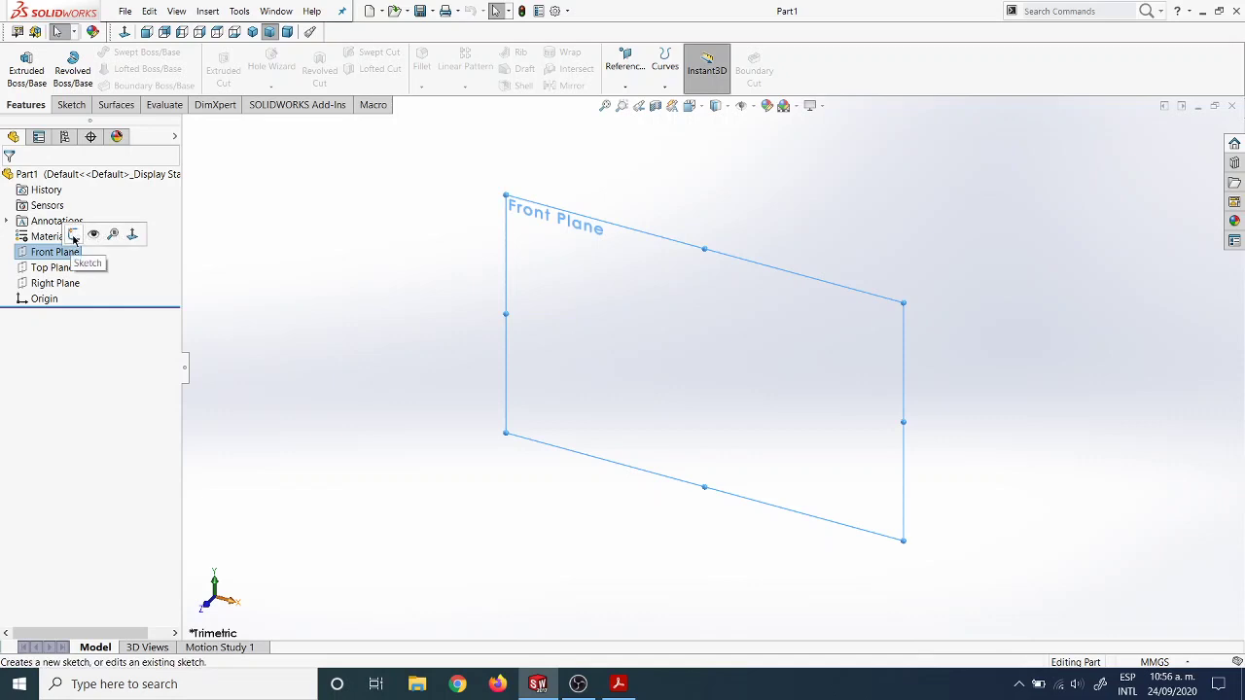
pyautogui.click(74, 235)
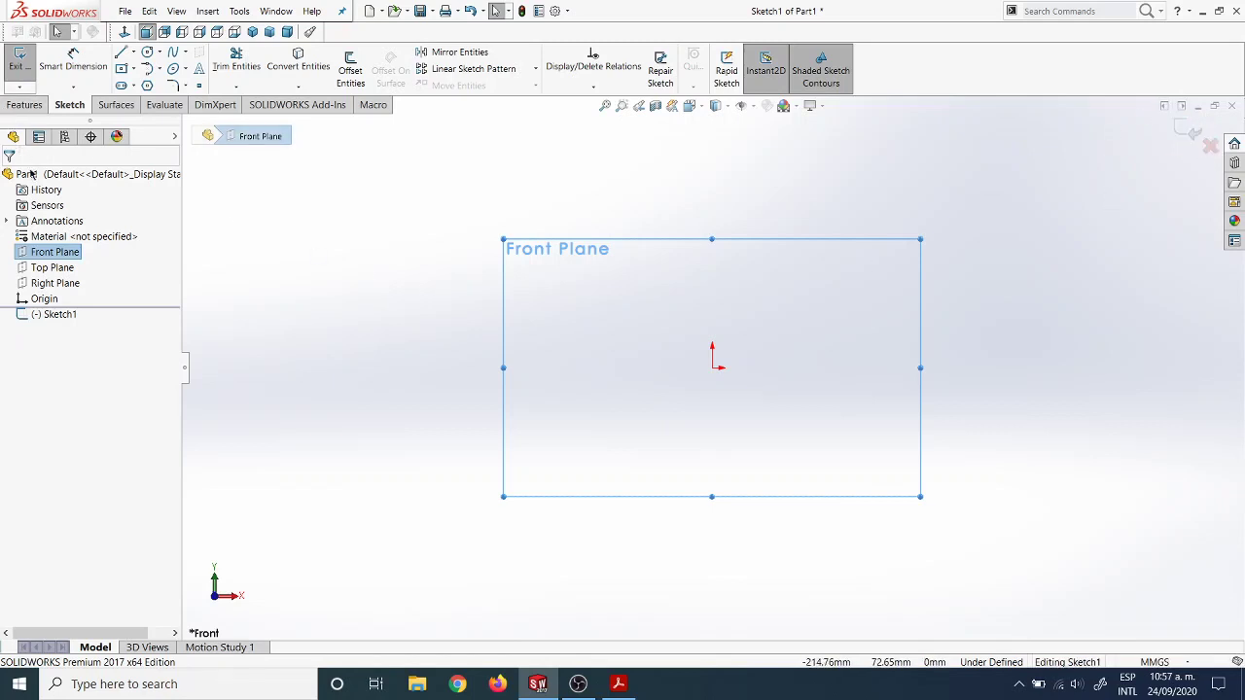
# Sketch a center rectangle about 161 by 61 mm centred on the origin, and consult the Lego blocks PDF in Acrobat Reader.
pyautogui.click(136, 71)
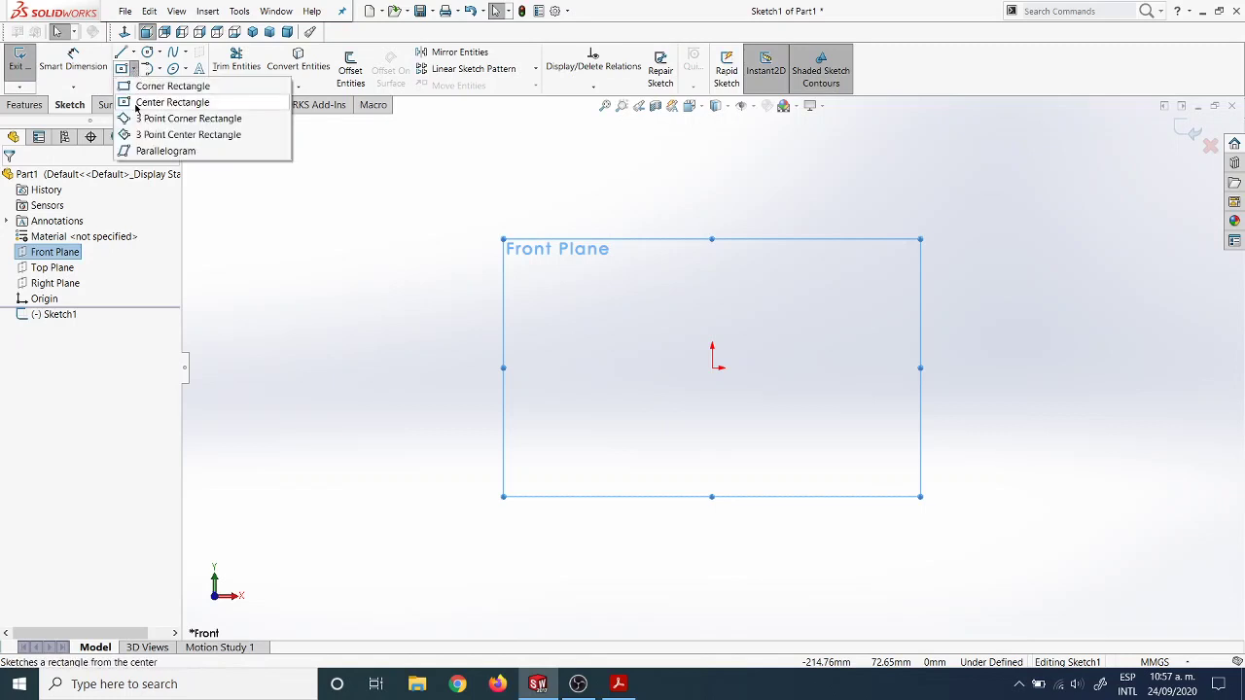
pyautogui.click(136, 104)
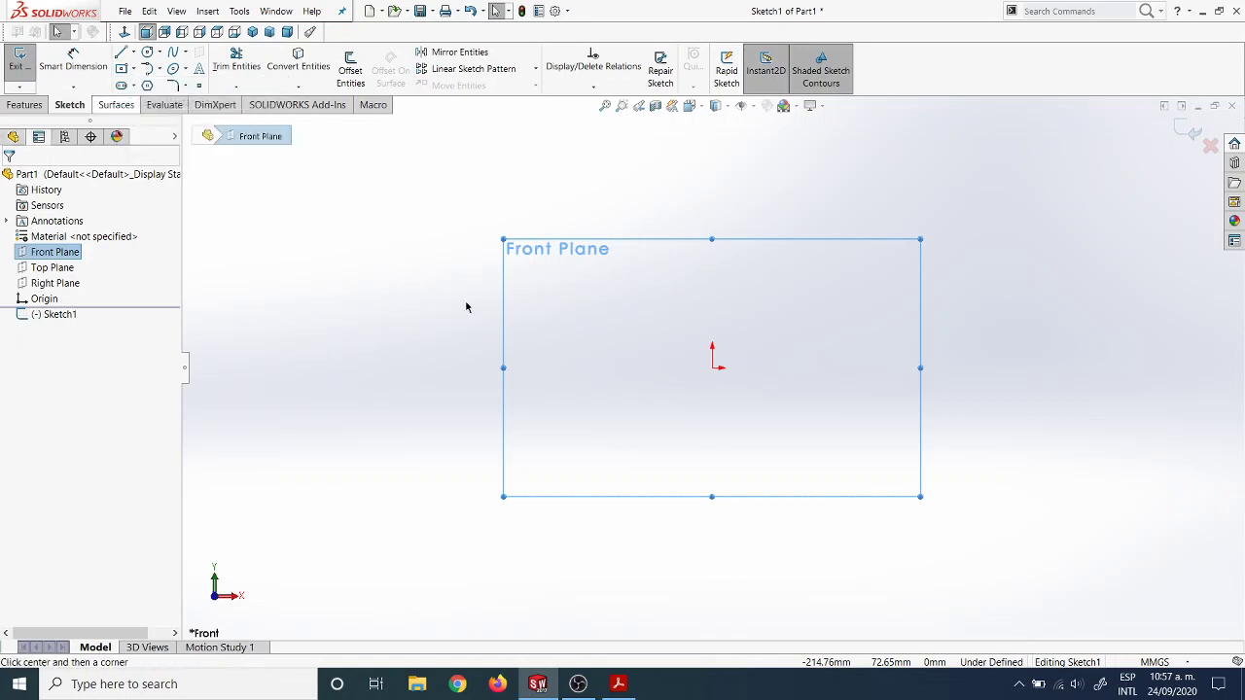
pyautogui.click(716, 372)
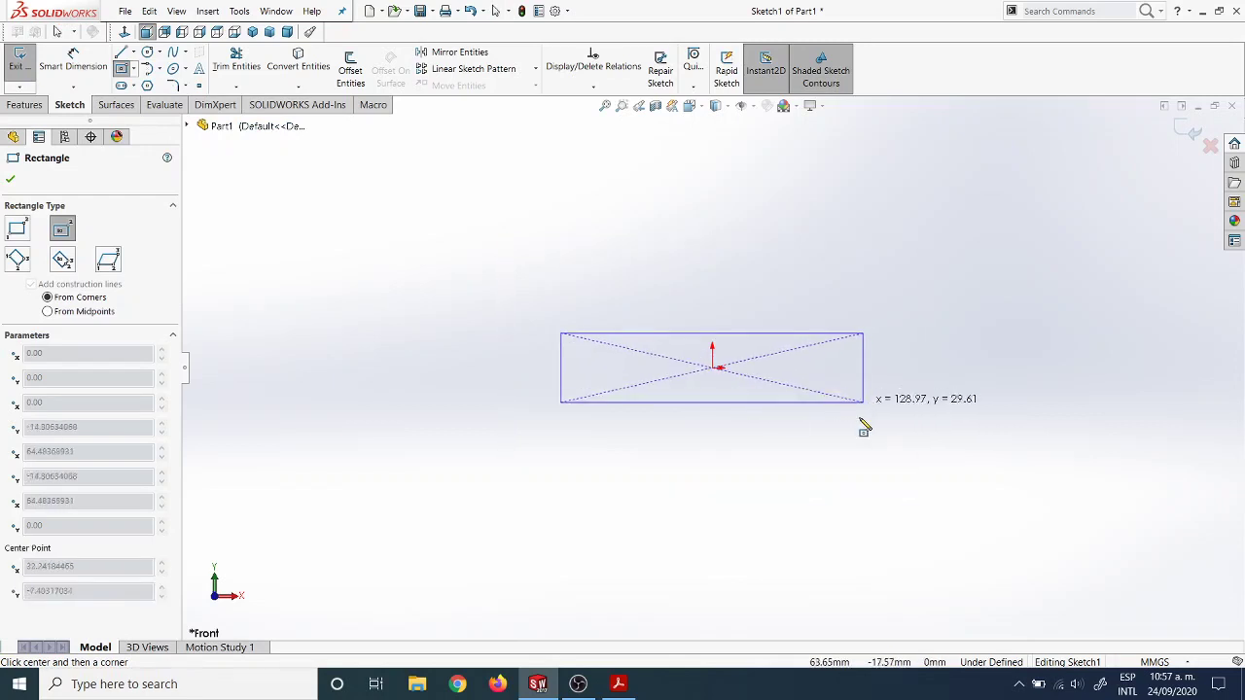
pyautogui.click(901, 438)
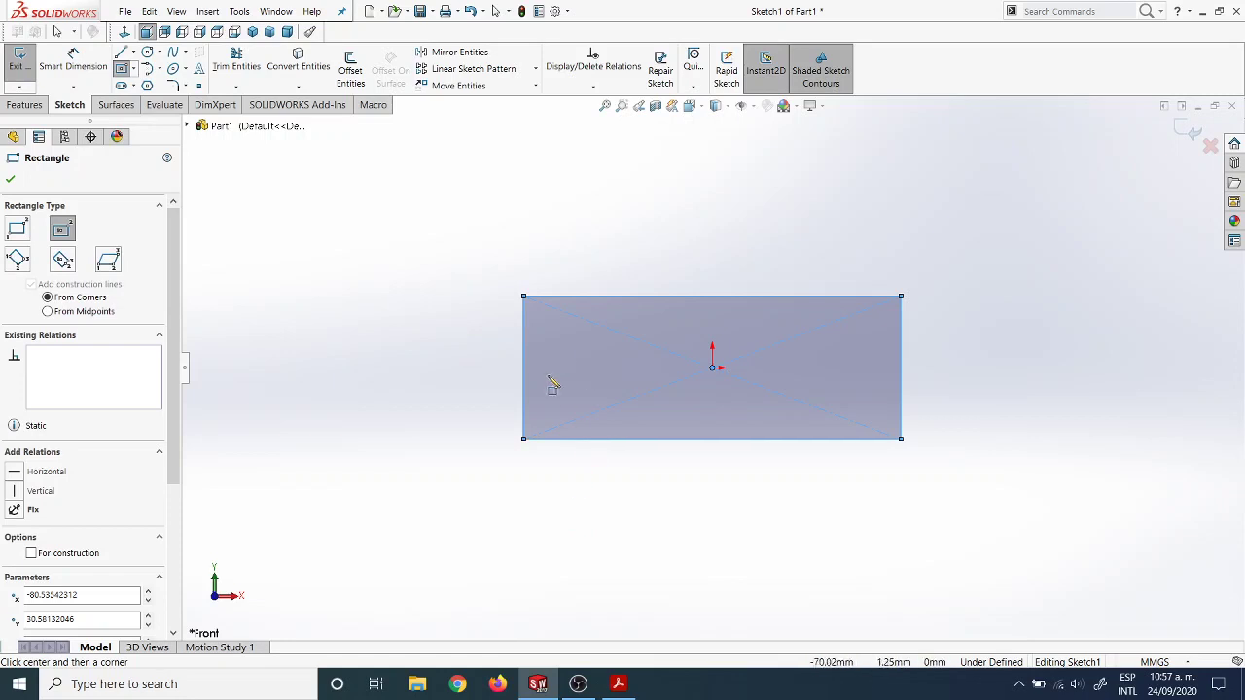
pyautogui.click(624, 687)
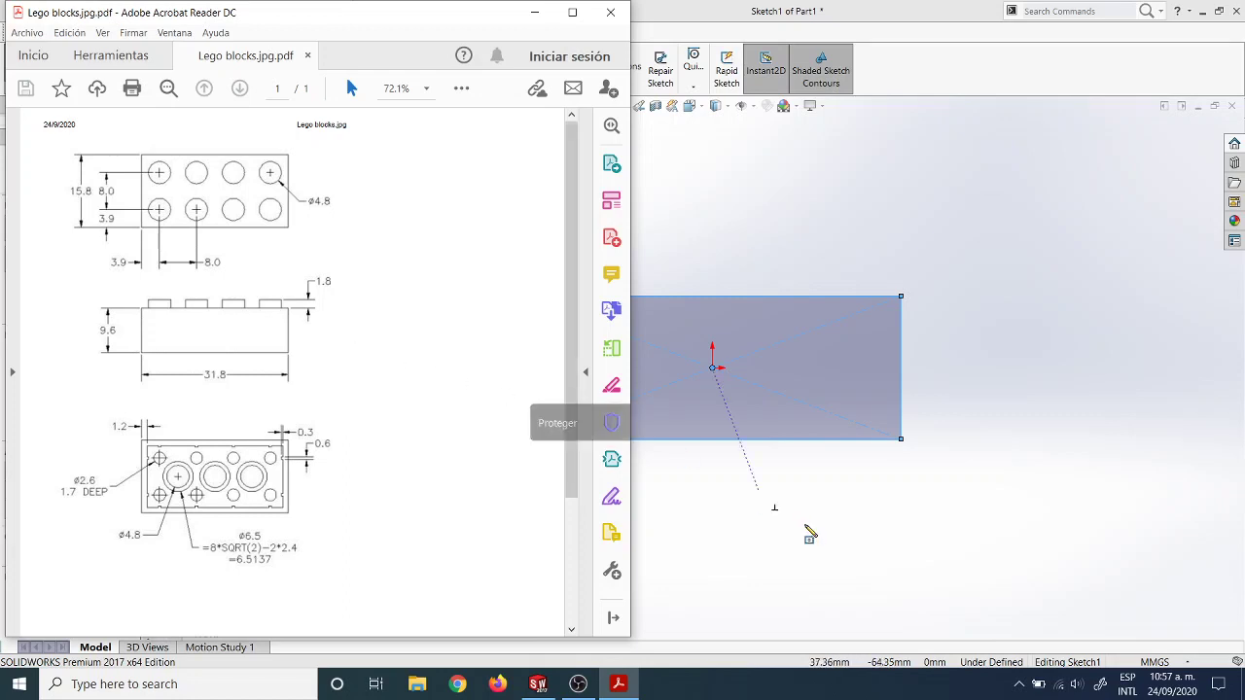
pyautogui.click(1079, 531)
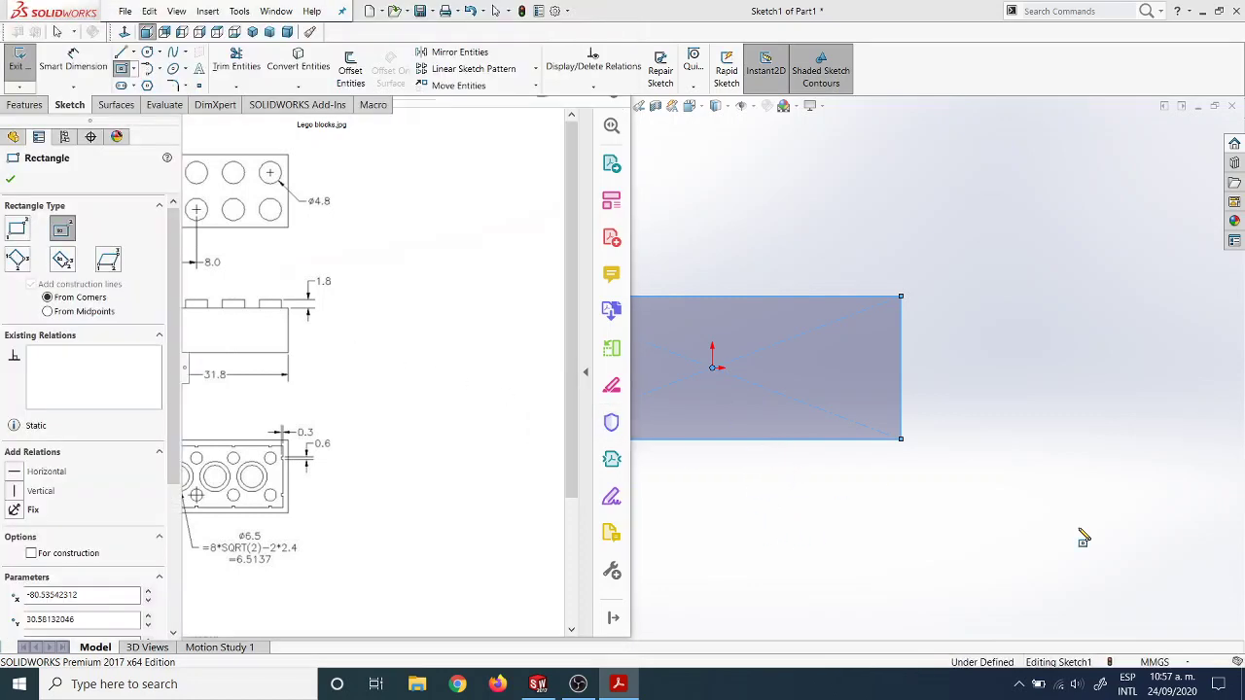
pyautogui.press('Escape')
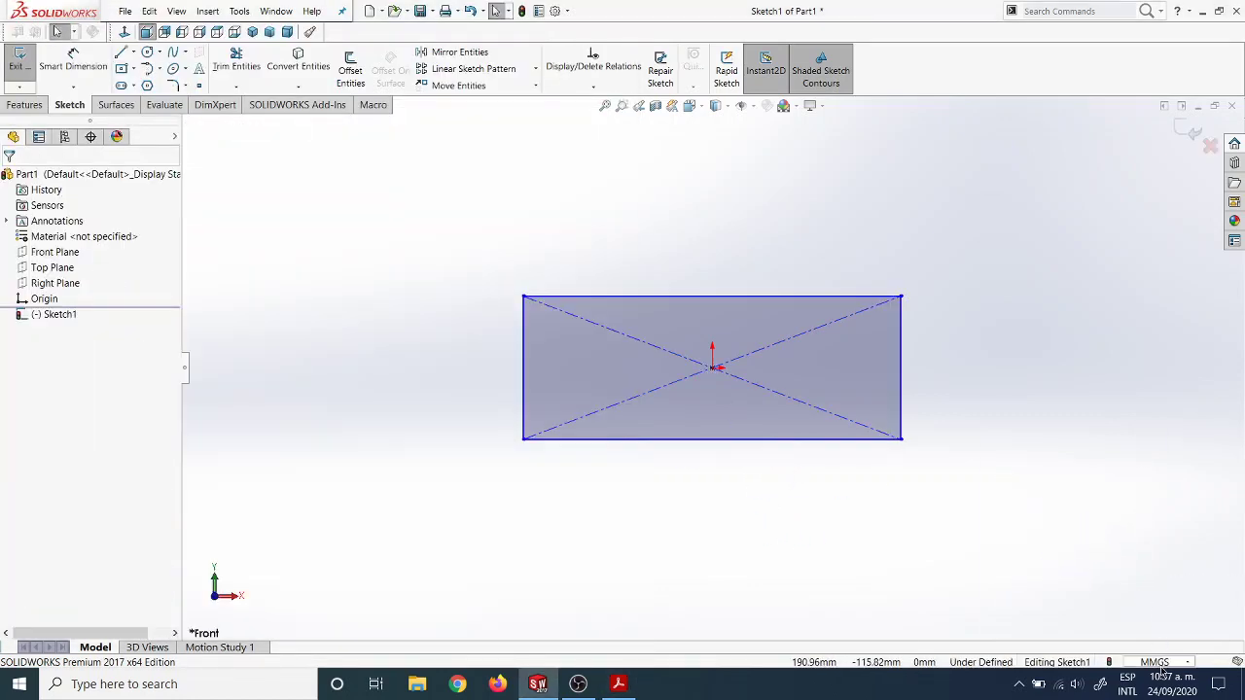
# Choose MMGS as the document units and dimension the rectangle's length as 31.8 mm, following the Lego blocks PDF.
pyautogui.click(1157, 662)
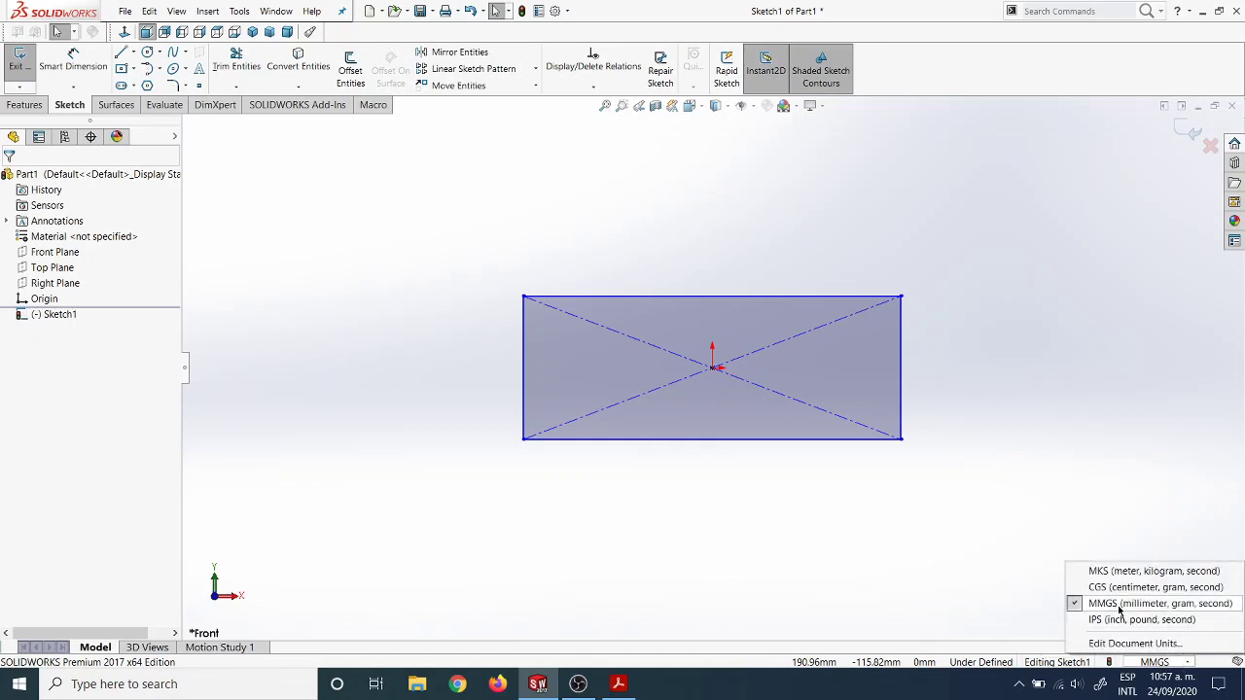
pyautogui.click(1154, 607)
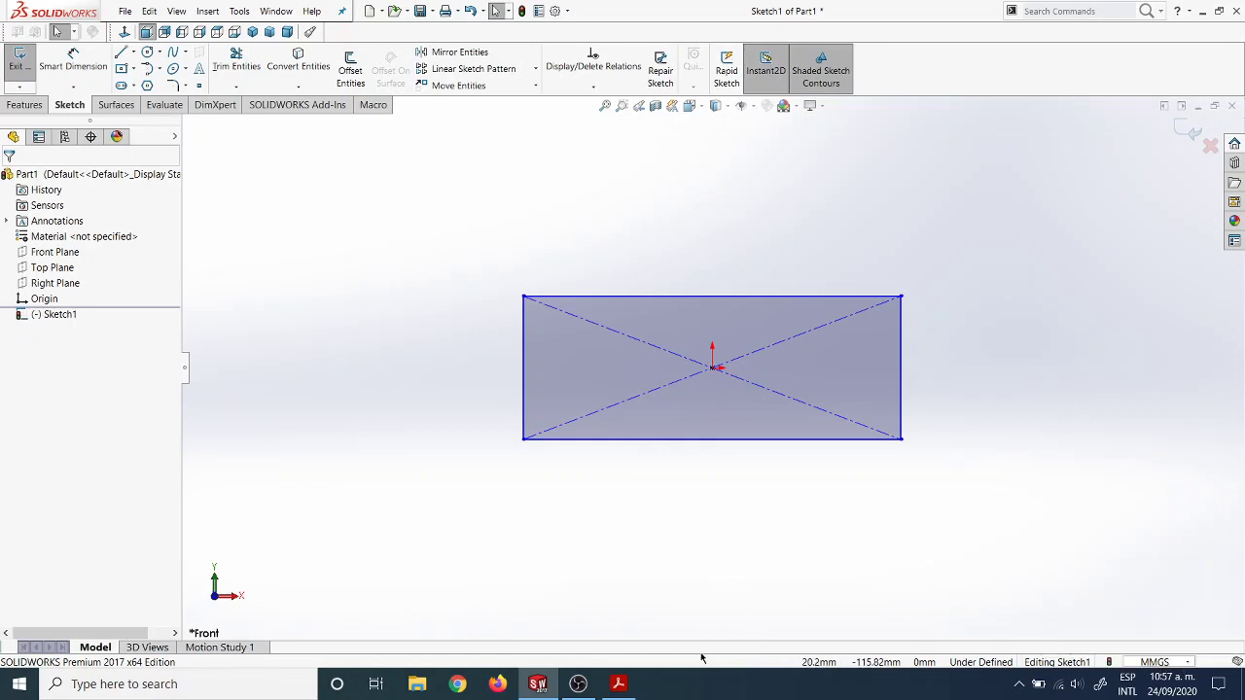
pyautogui.click(618, 684)
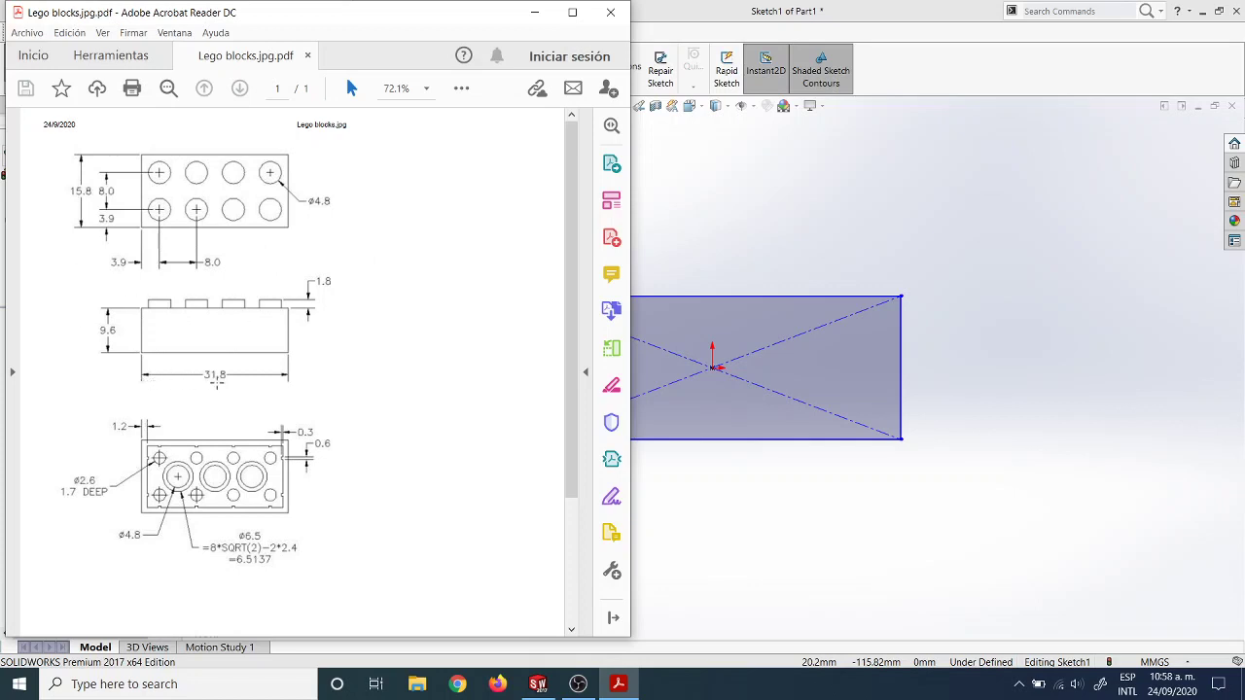
pyautogui.click(675, 9)
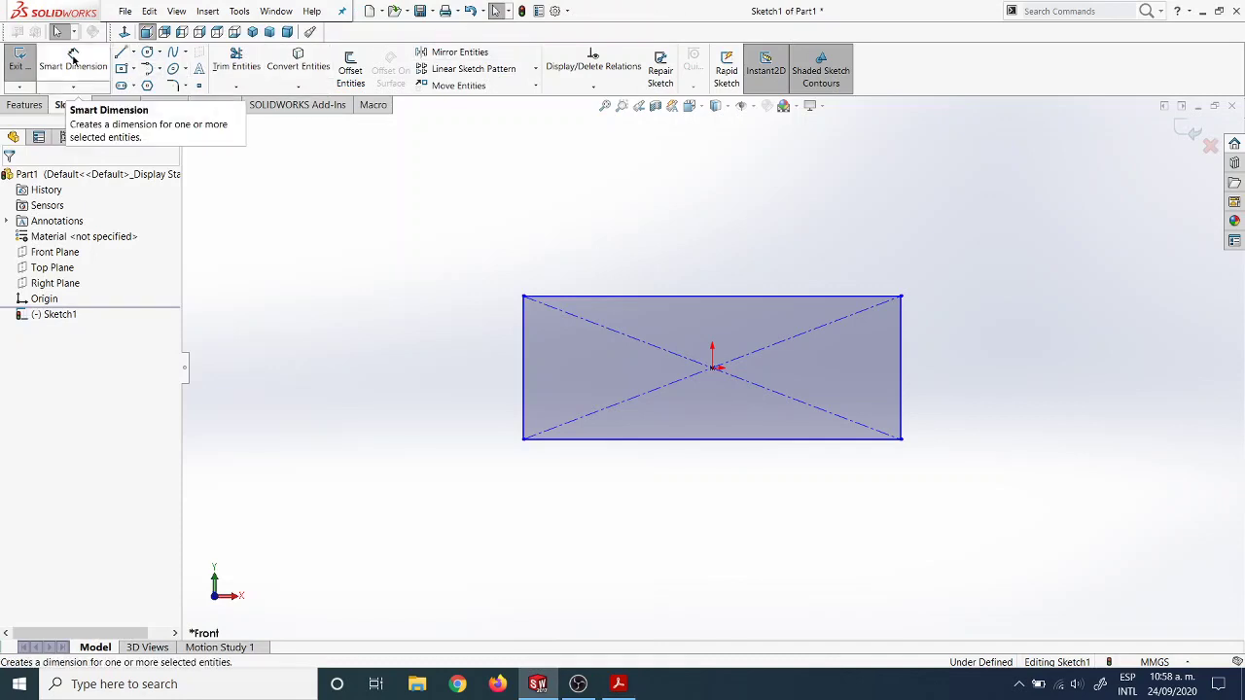
pyautogui.click(73, 57)
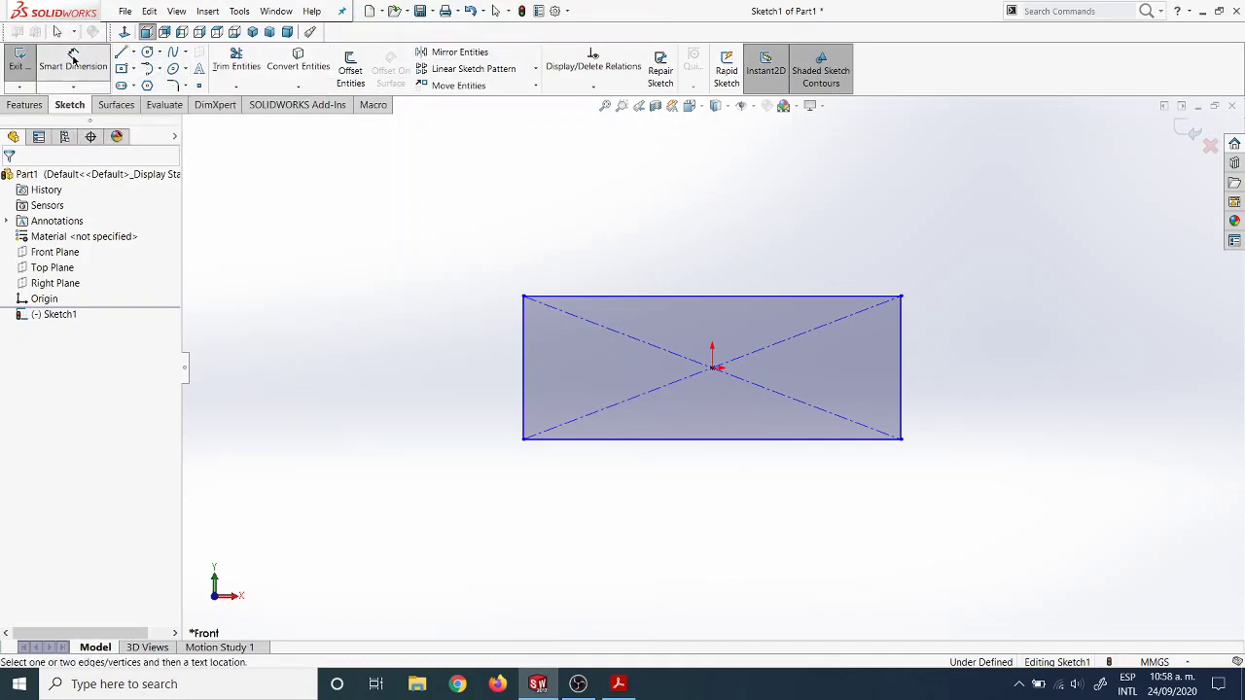
pyautogui.click(716, 441)
pyautogui.click(718, 491)
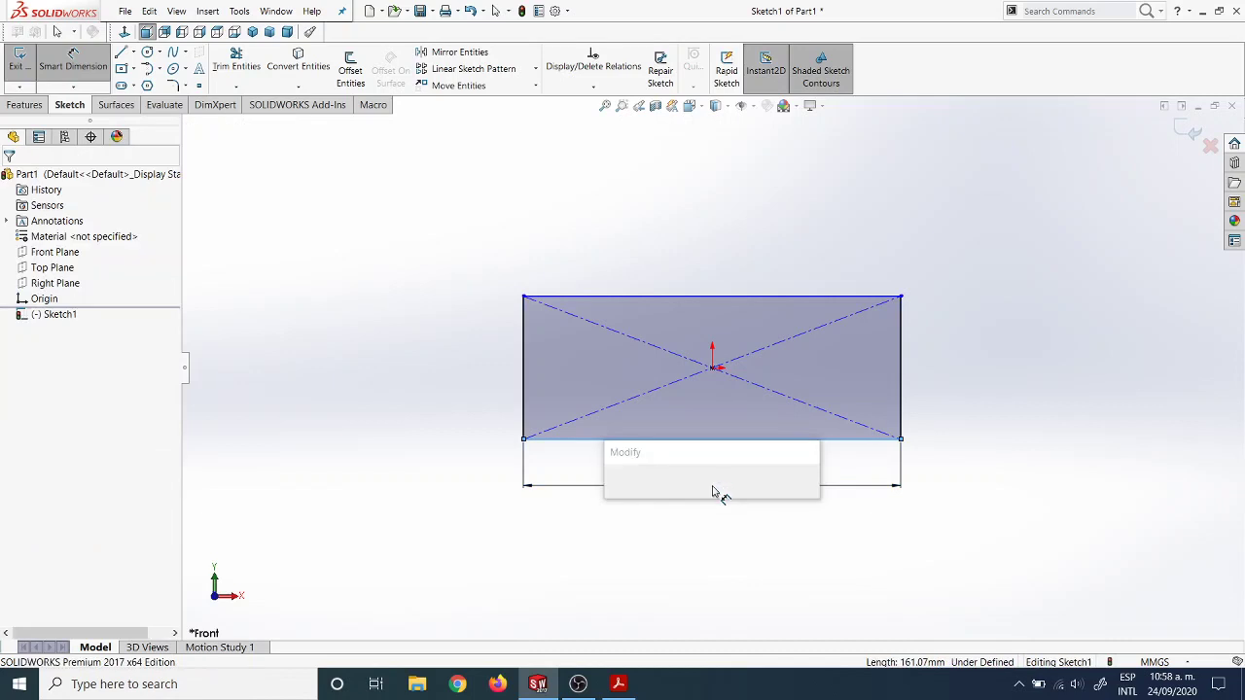
pyautogui.write('31')
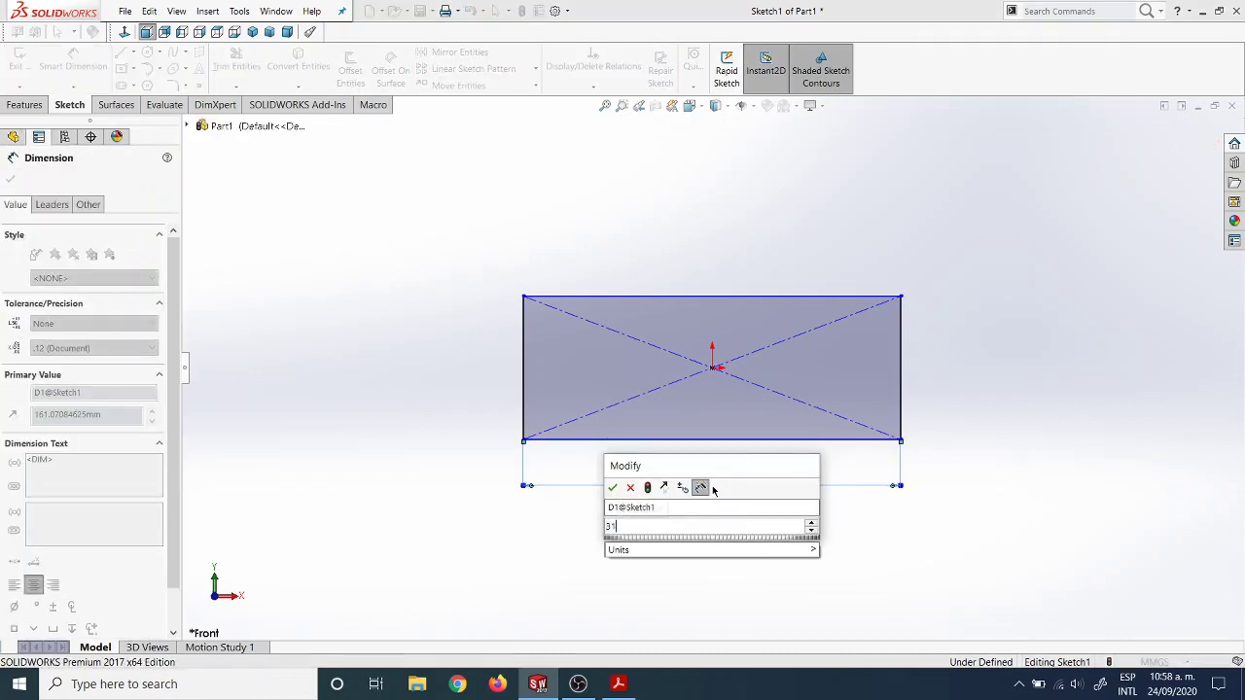
pyautogui.write('.8')
pyautogui.press('Return')
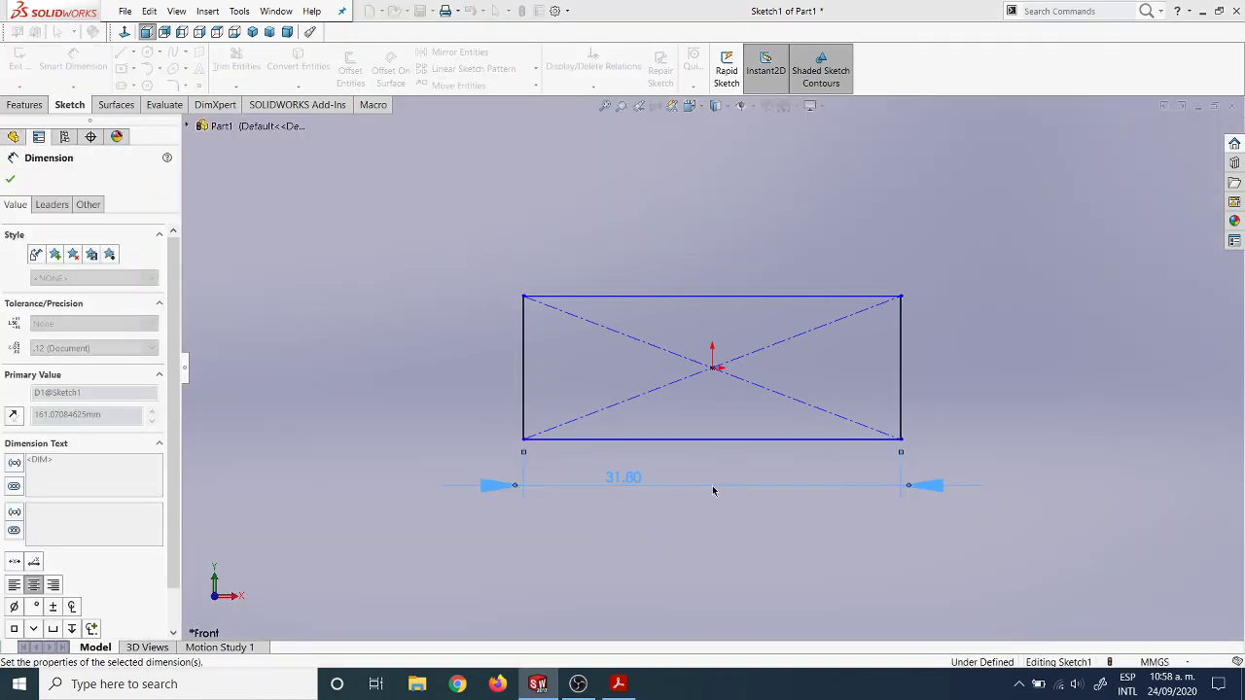
# Look up the block's width in the Lego blocks PDF and dimension the rectangle's vertical side as 15.8 mm.
pyautogui.click(617, 684)
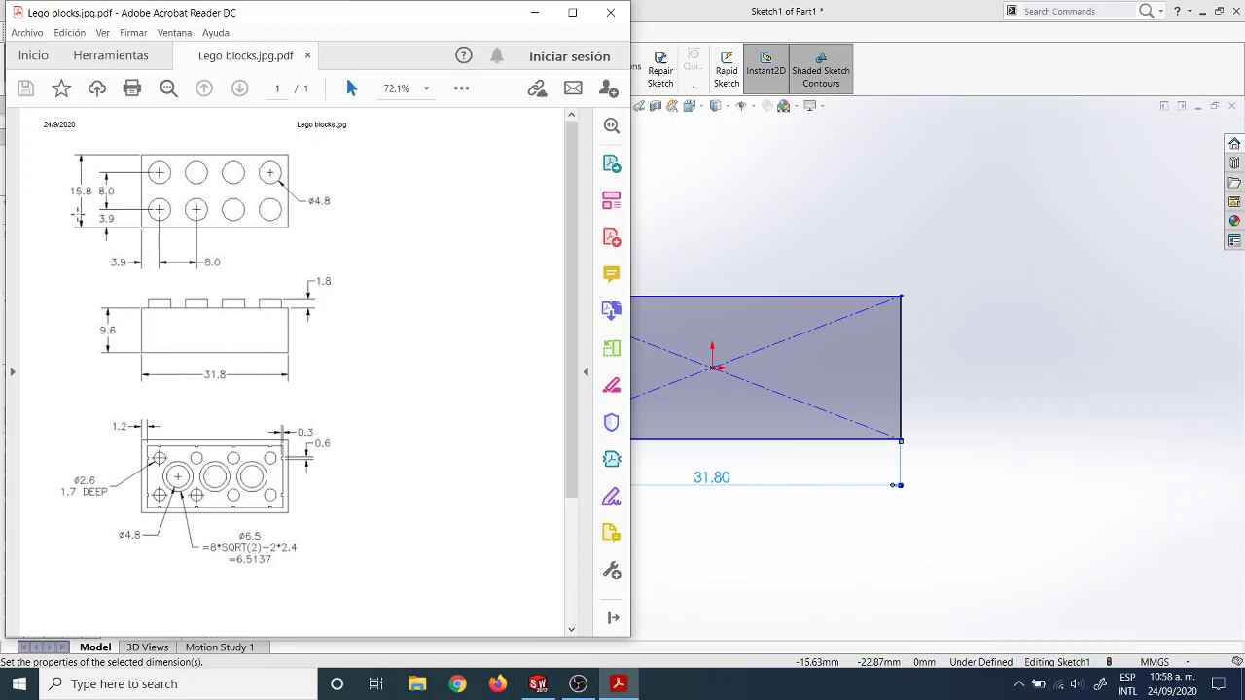
pyautogui.click(717, 256)
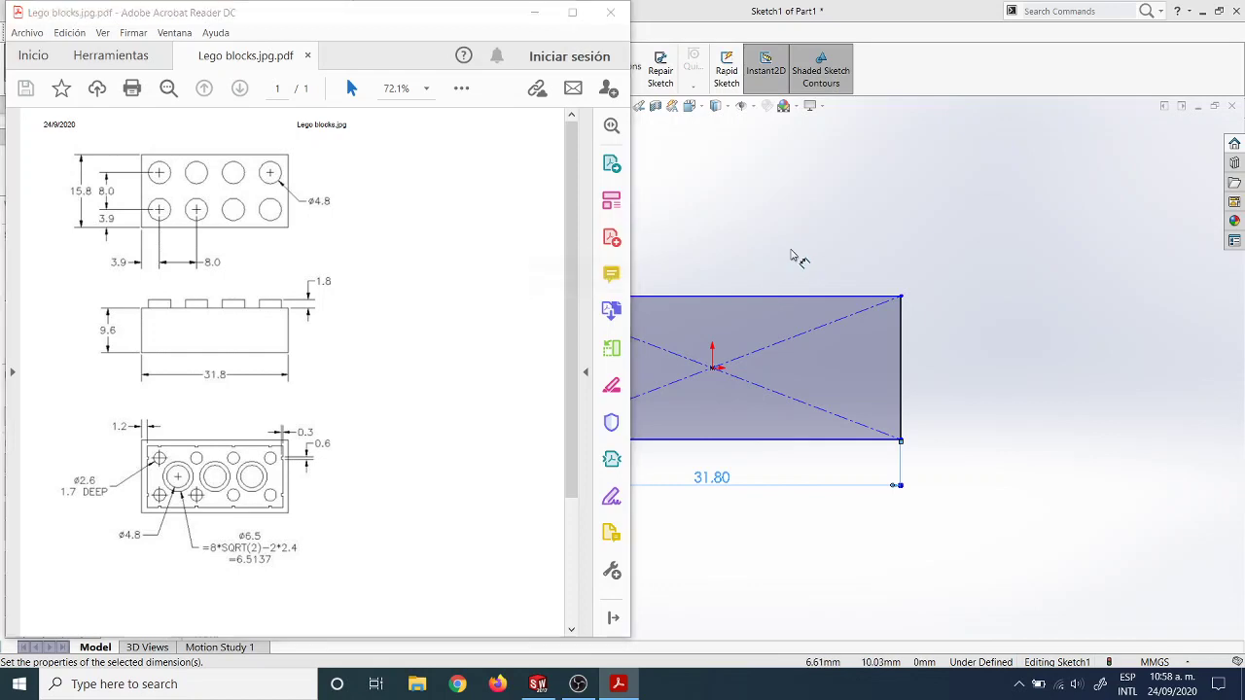
pyautogui.click(522, 366)
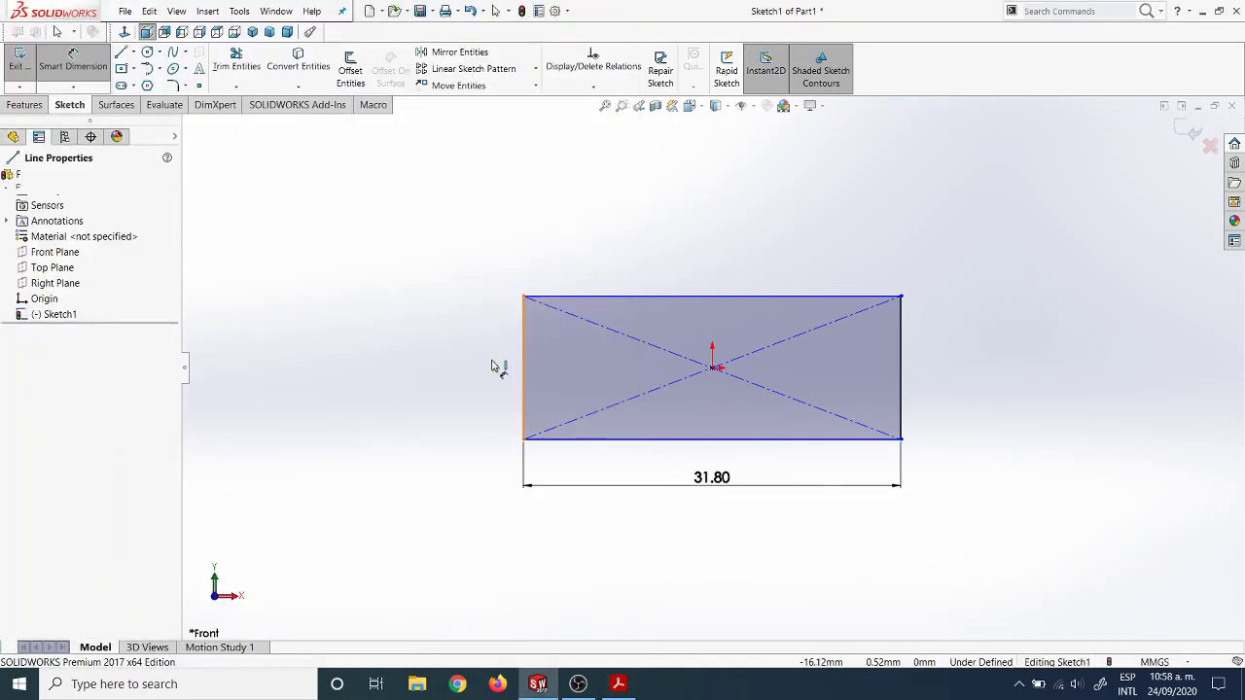
pyautogui.click(459, 383)
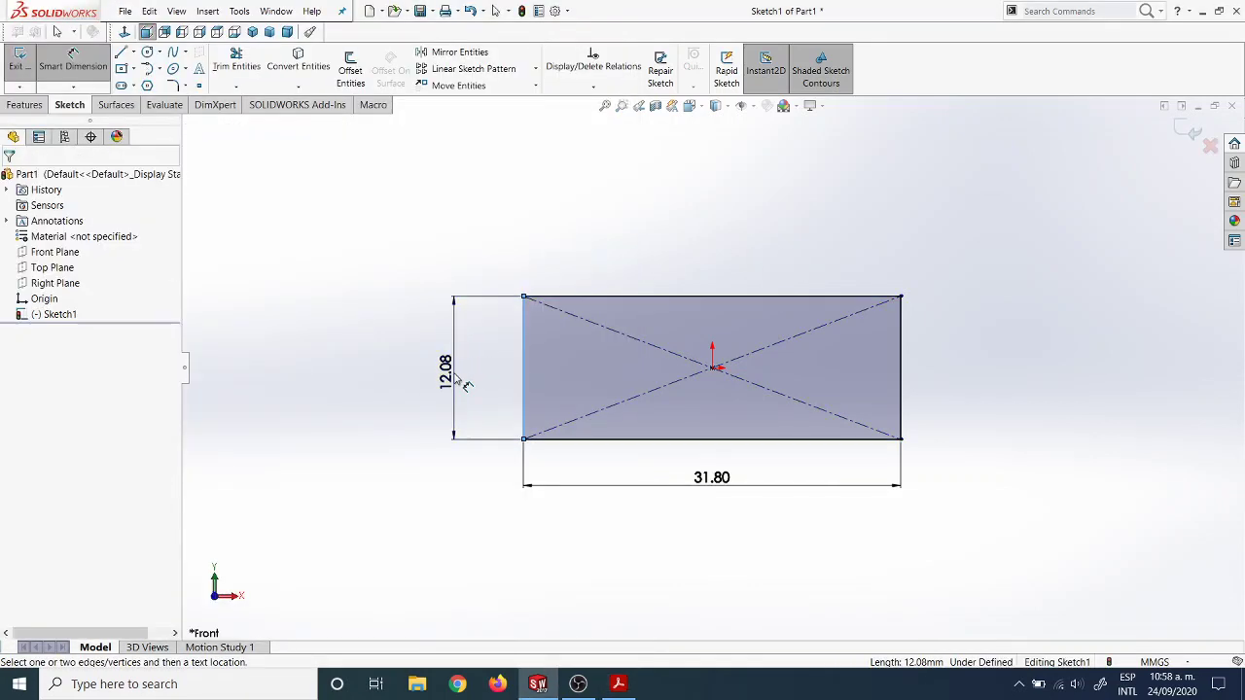
pyautogui.write('15.8')
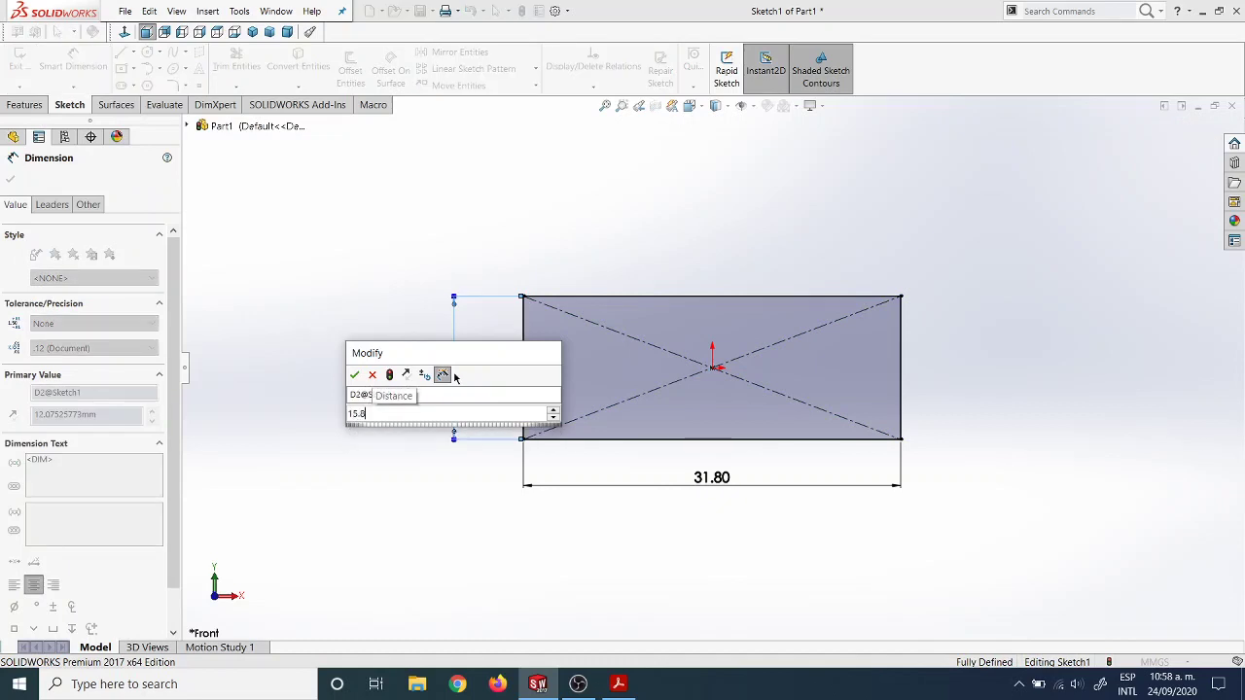
pyautogui.press('Return')
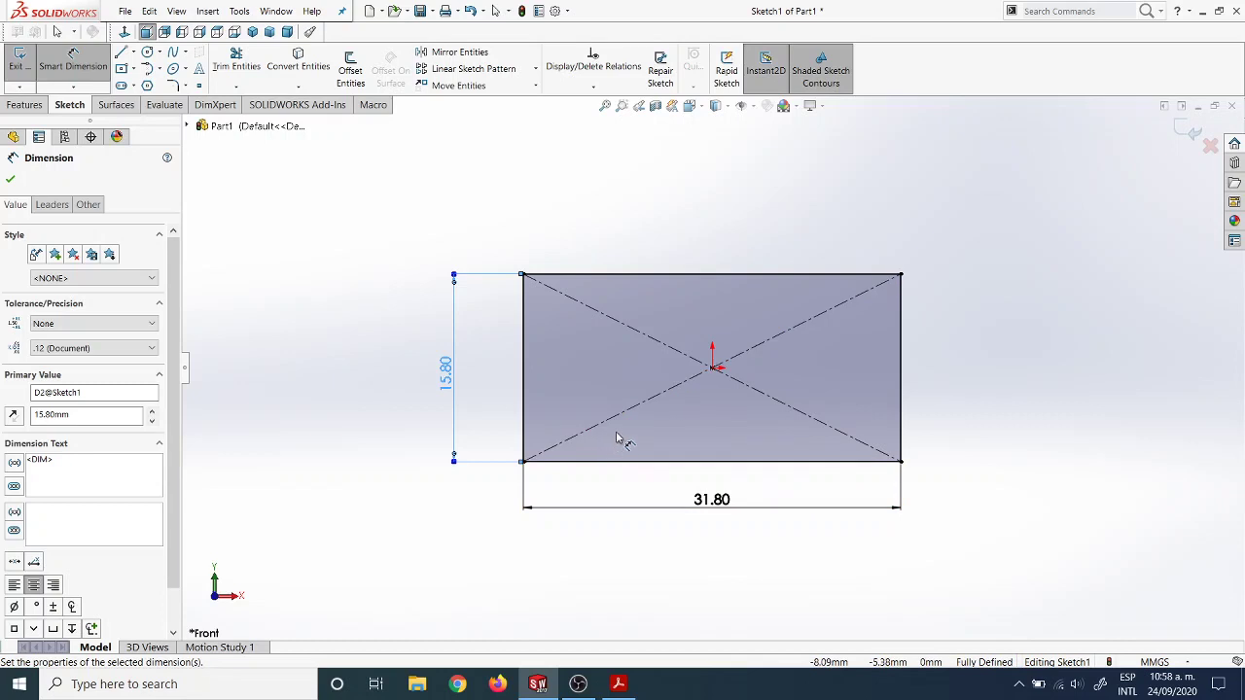
pyautogui.press('Escape')
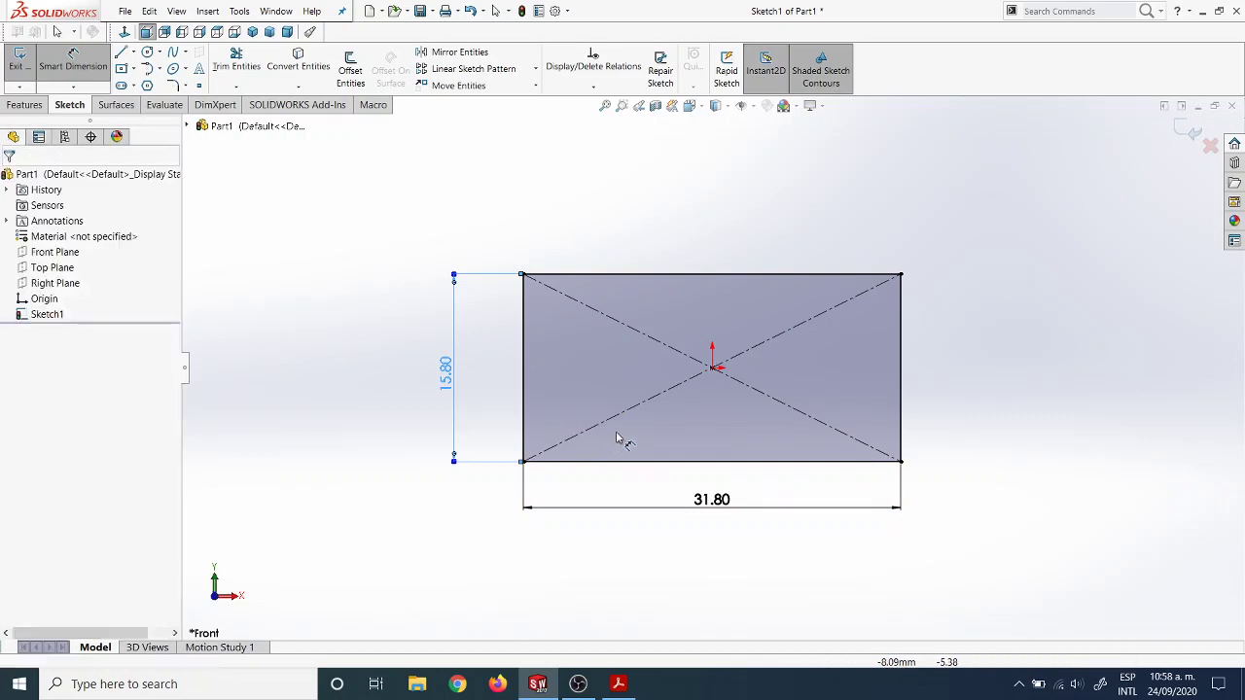
# Undo the rectangle's height dimension and the change of its length value.
pyautogui.hotkey('ctrl', 'z')
pyautogui.hotkey('ctrl', 'z')
pyautogui.hotkey('ctrl', 'z')
pyautogui.hotkey('ctrl', 'z')
pyautogui.hotkey('ctrl', 'z')
pyautogui.hotkey('ctrl', 'z')
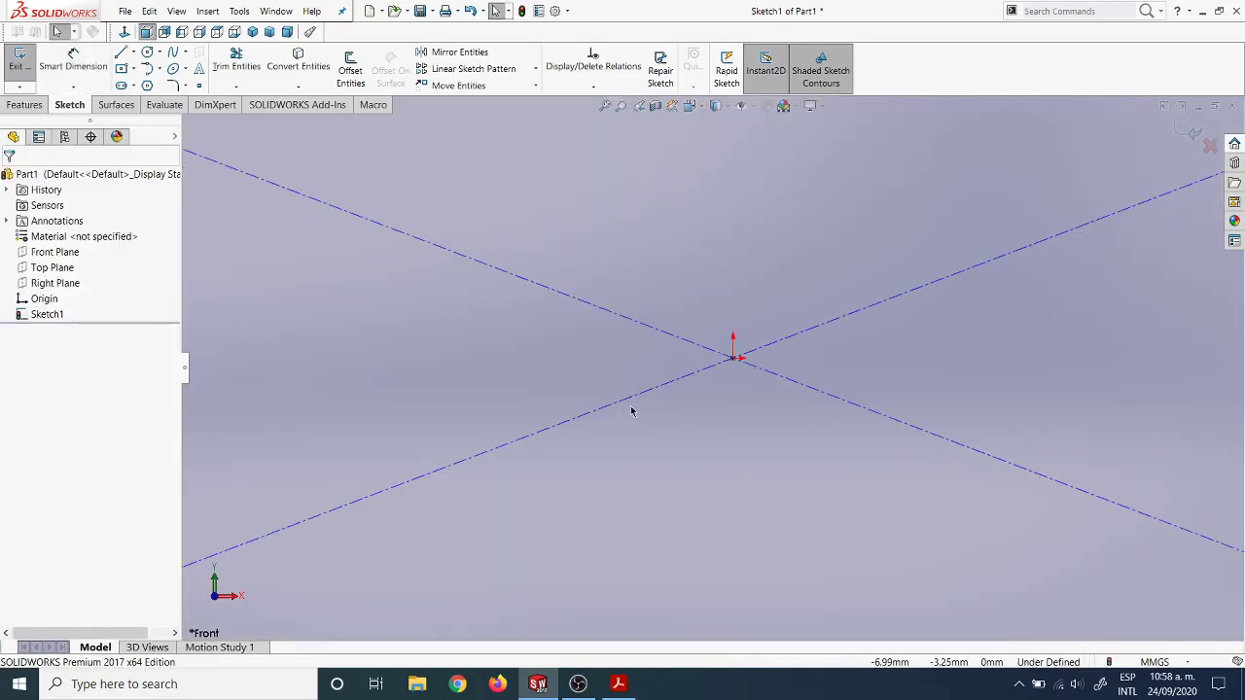
pyautogui.scroll(1, 662, 396)
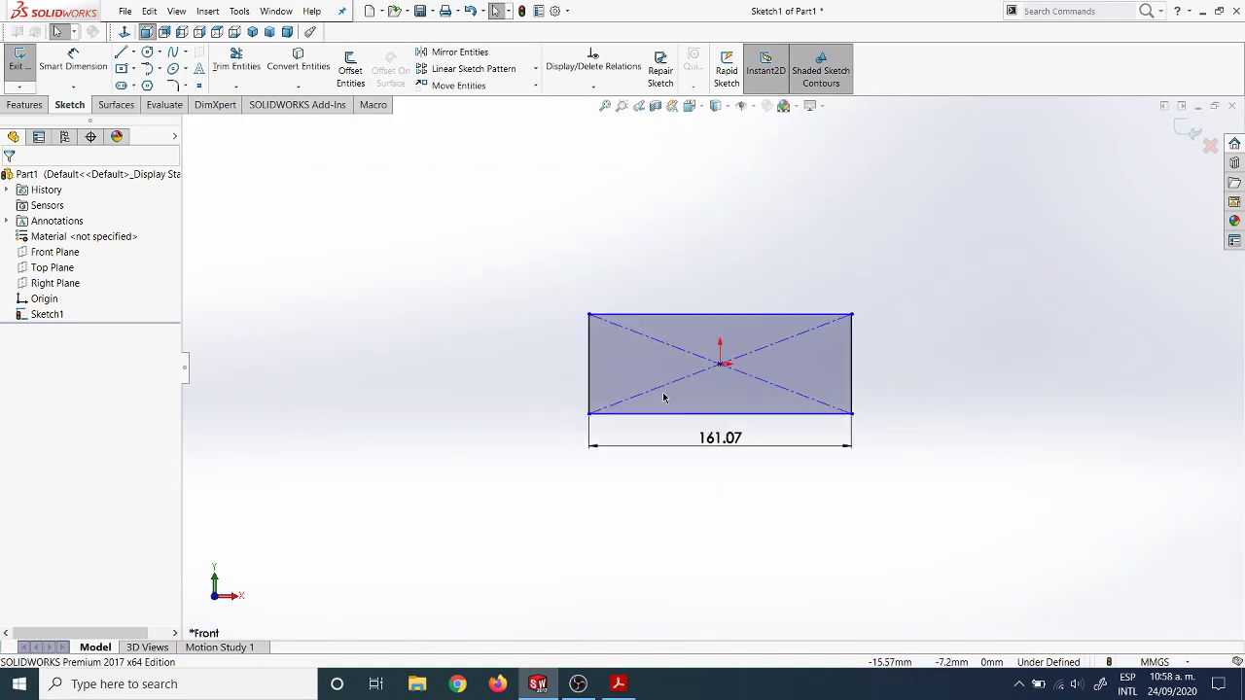
pyautogui.scroll(-2, 856, 431)
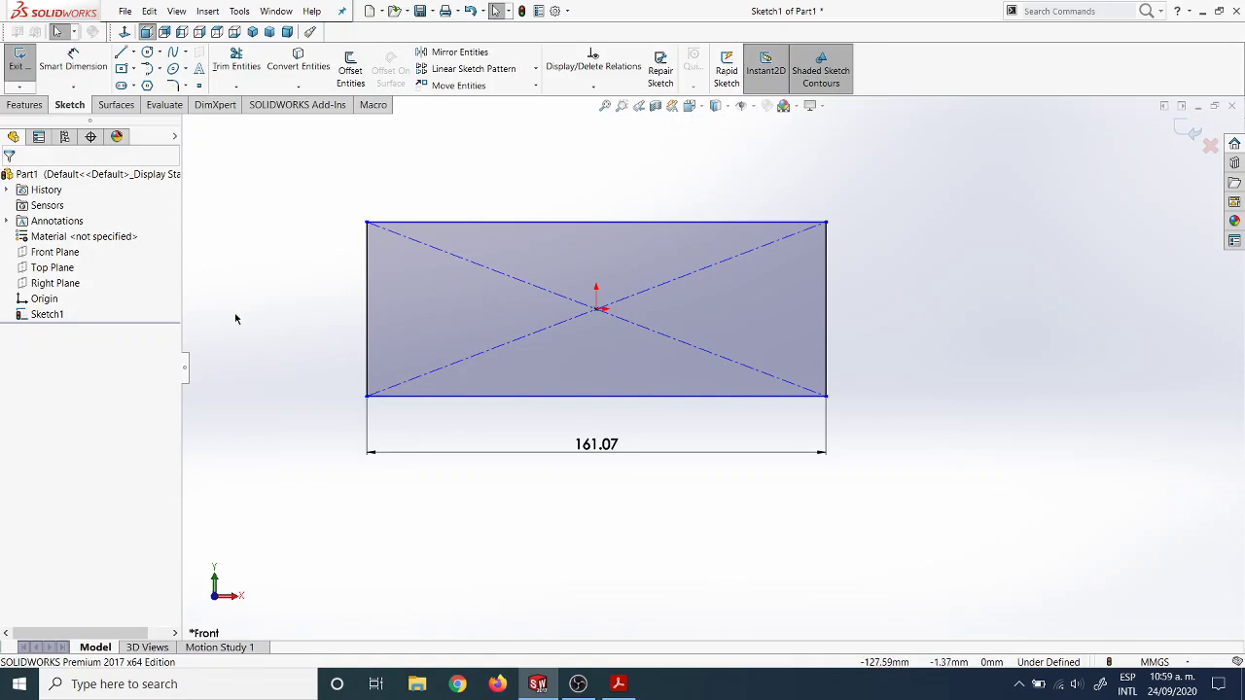
# Add a Smart Dimension to the rectangle's left vertical side and set it to 15.8 mm.
pyautogui.click(85, 60)
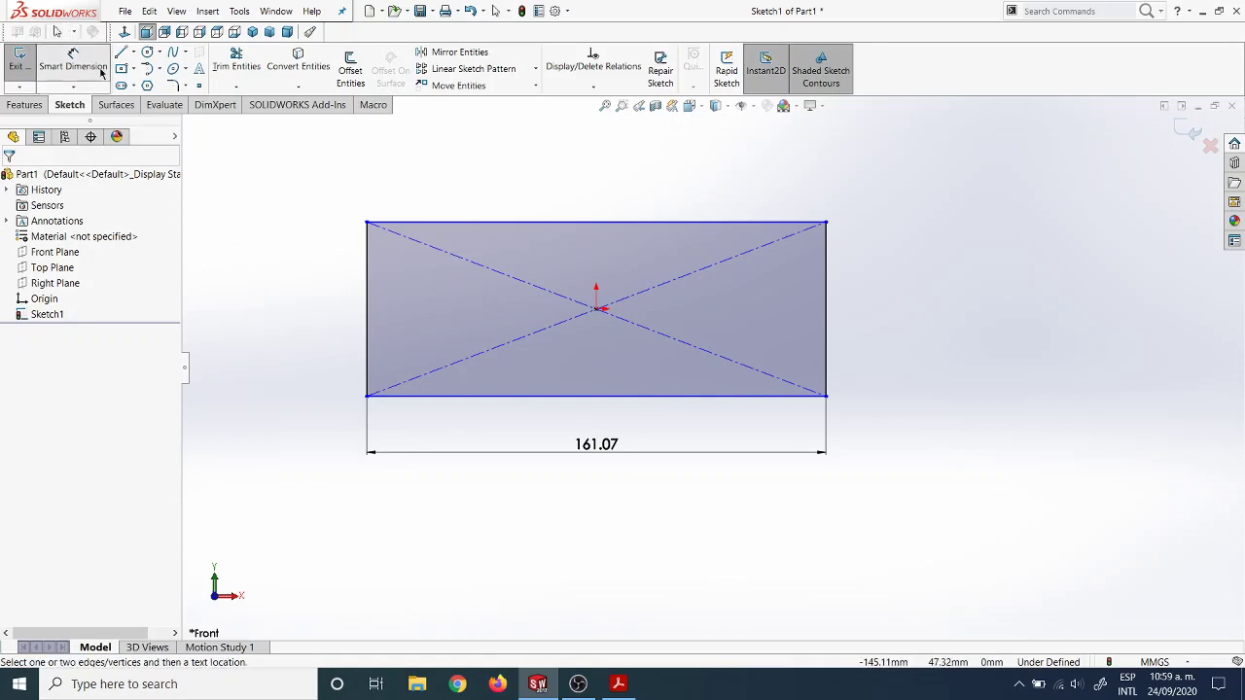
pyautogui.click(368, 309)
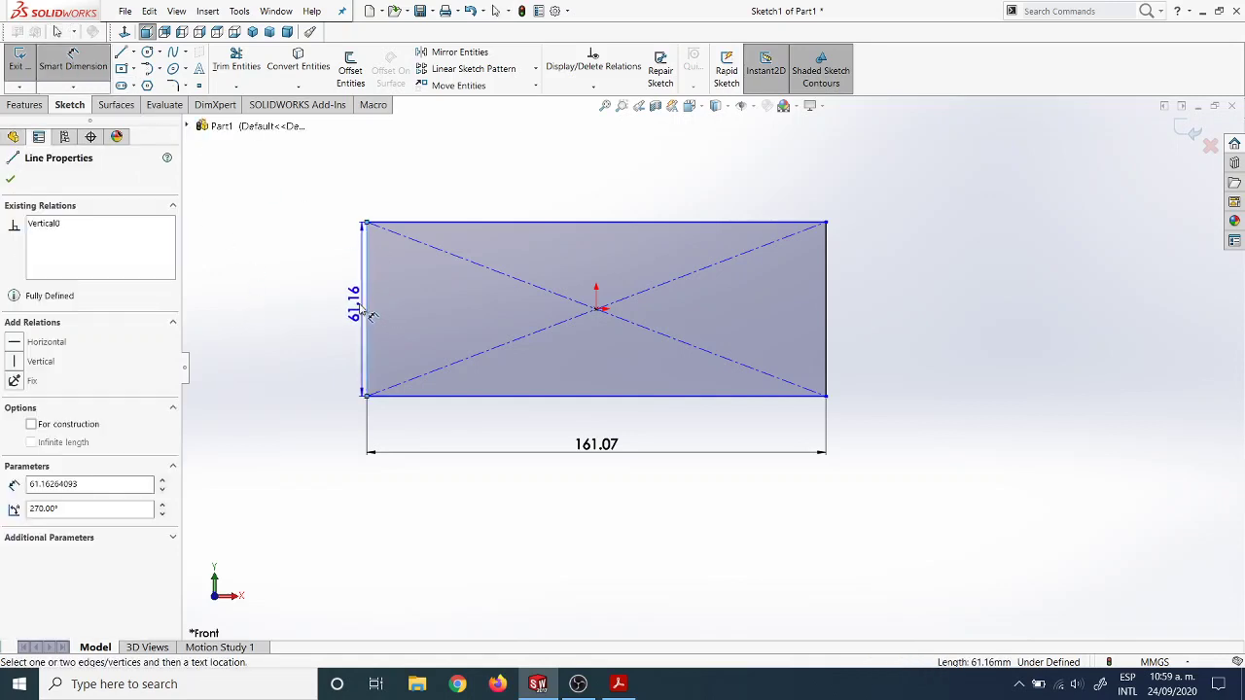
pyautogui.click(291, 320)
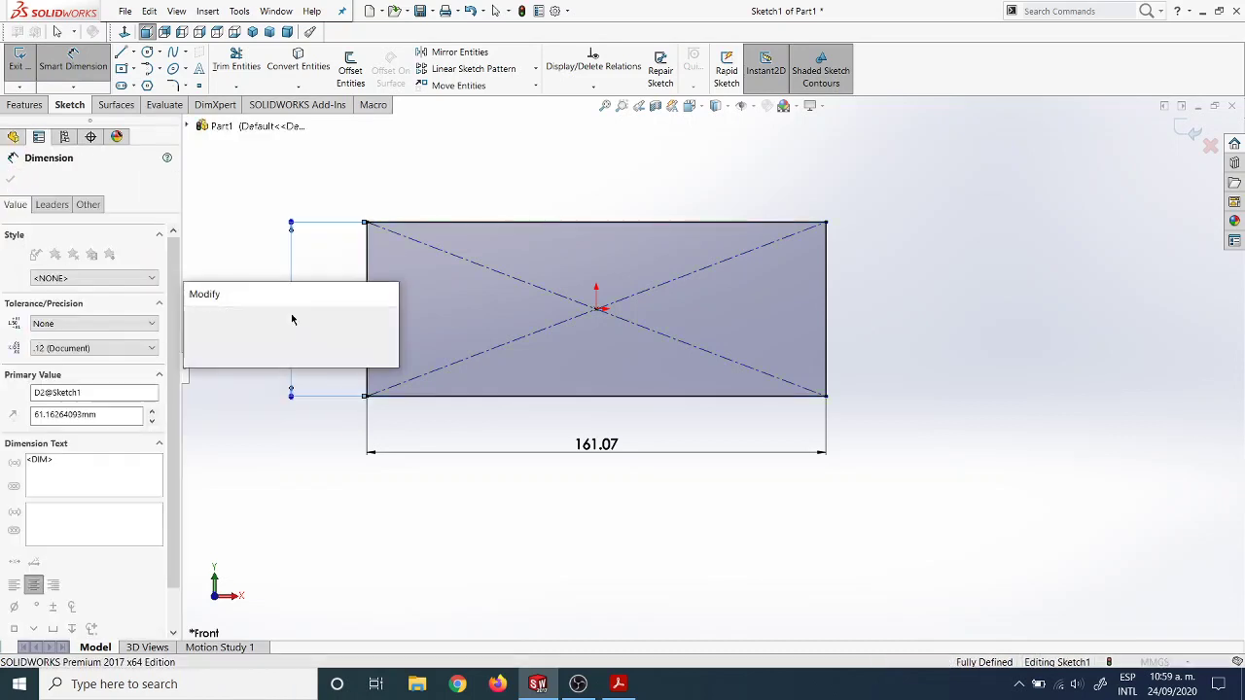
pyautogui.write('15.8')
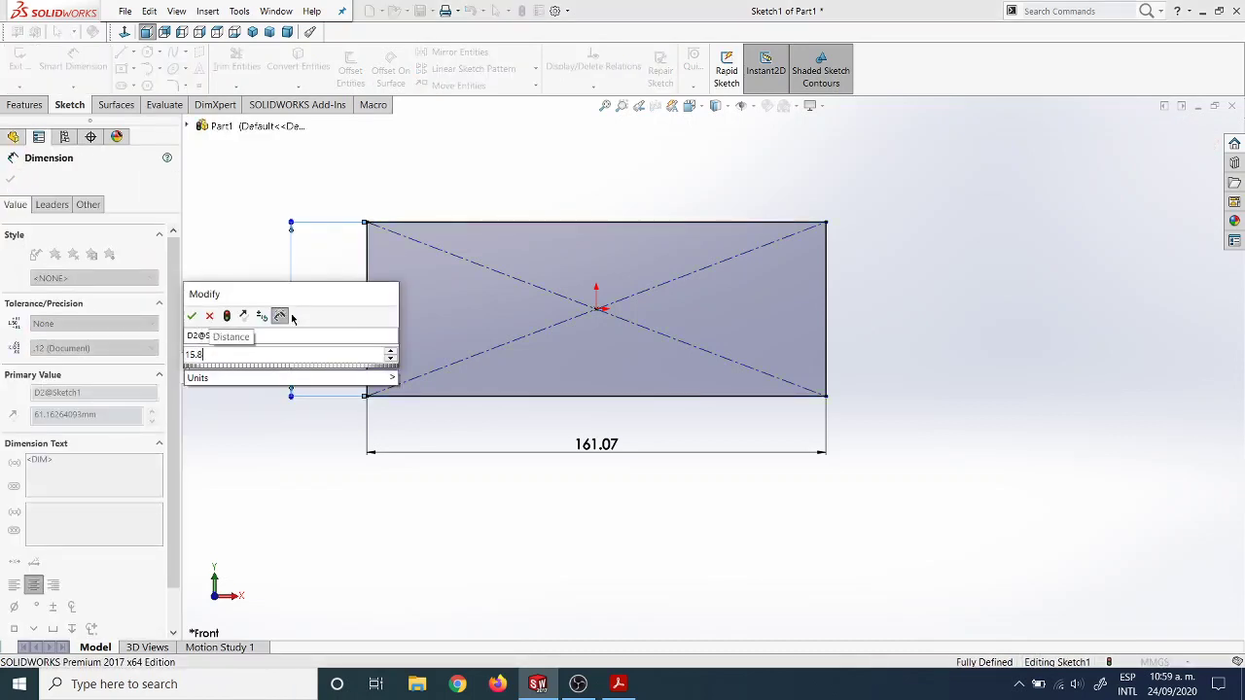
pyautogui.press('Return')
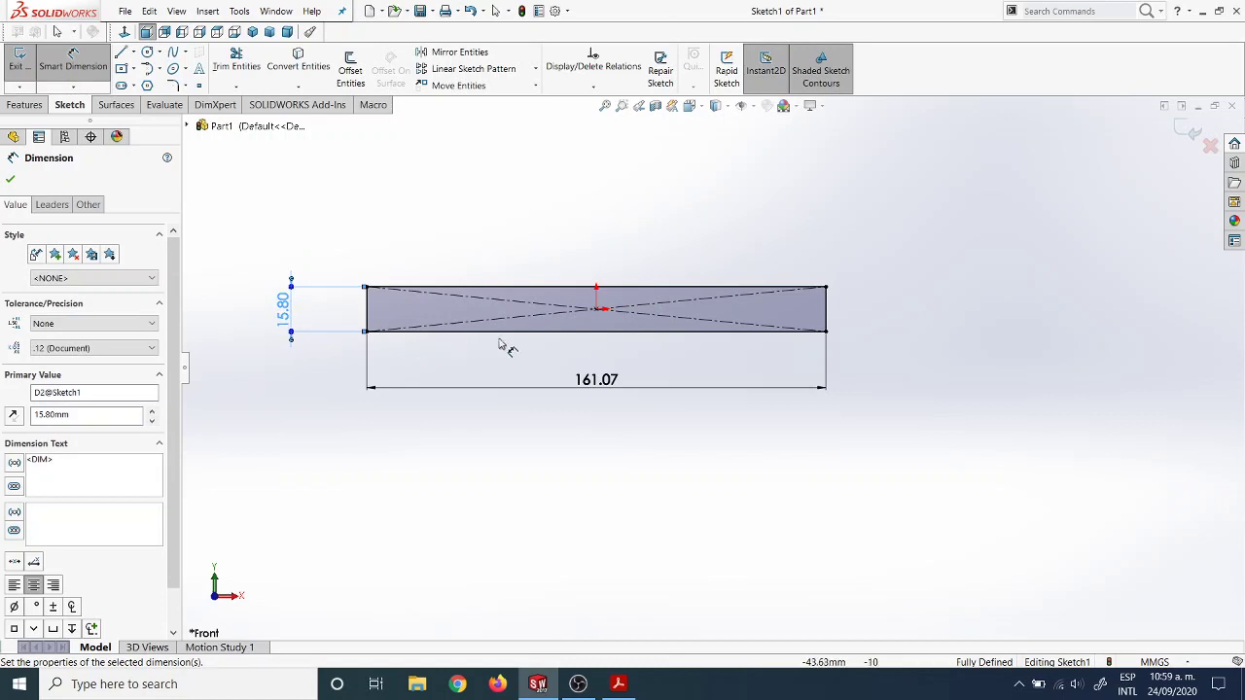
pyautogui.doubleClick(284, 310)
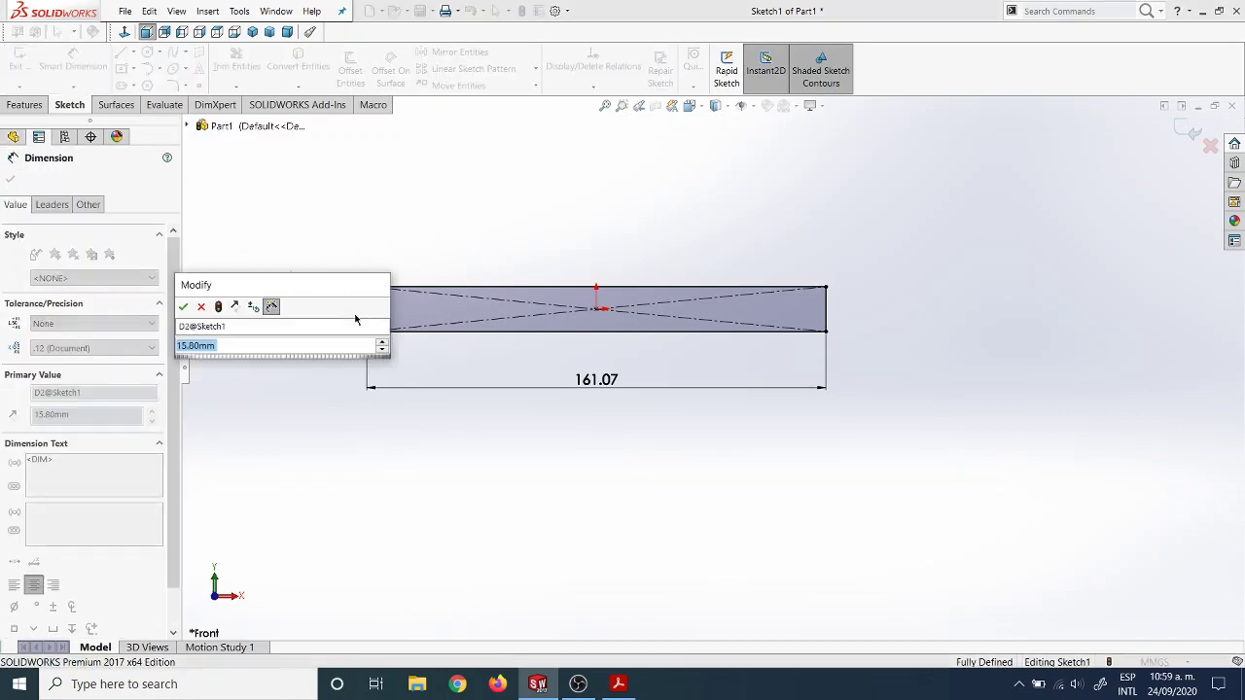
pyautogui.press('Left')
pyautogui.press('Left')
pyautogui.press('Left')
pyautogui.press('Left')
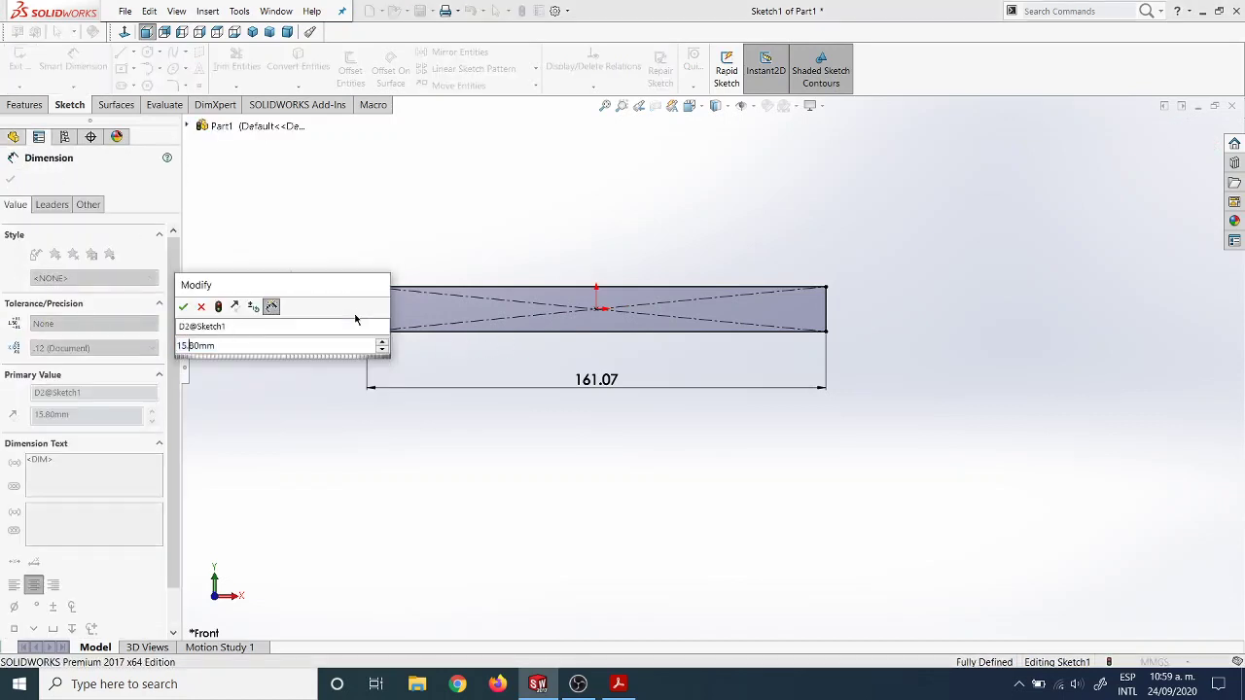
pyautogui.press('Right')
pyautogui.press('Delete')
pyautogui.press('Return')
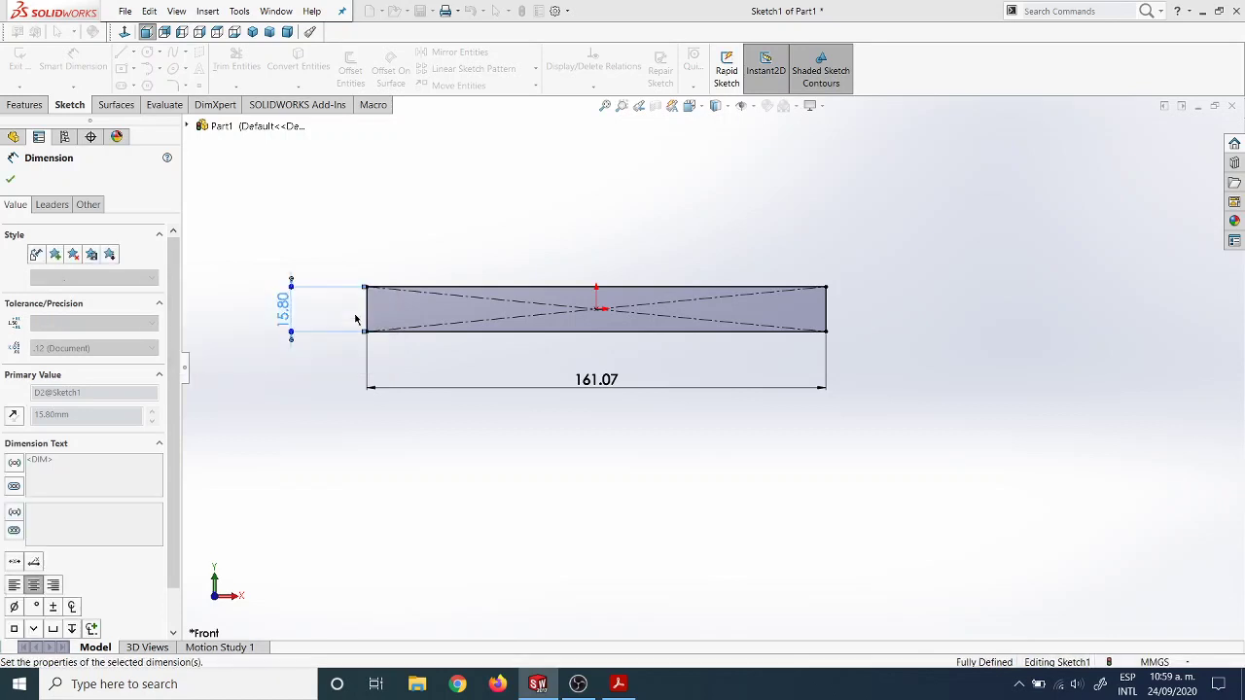
# Set the rectangle's length dimension to 31.80 mm, as given in the Lego blocks PDF.
pyautogui.click(597, 389)
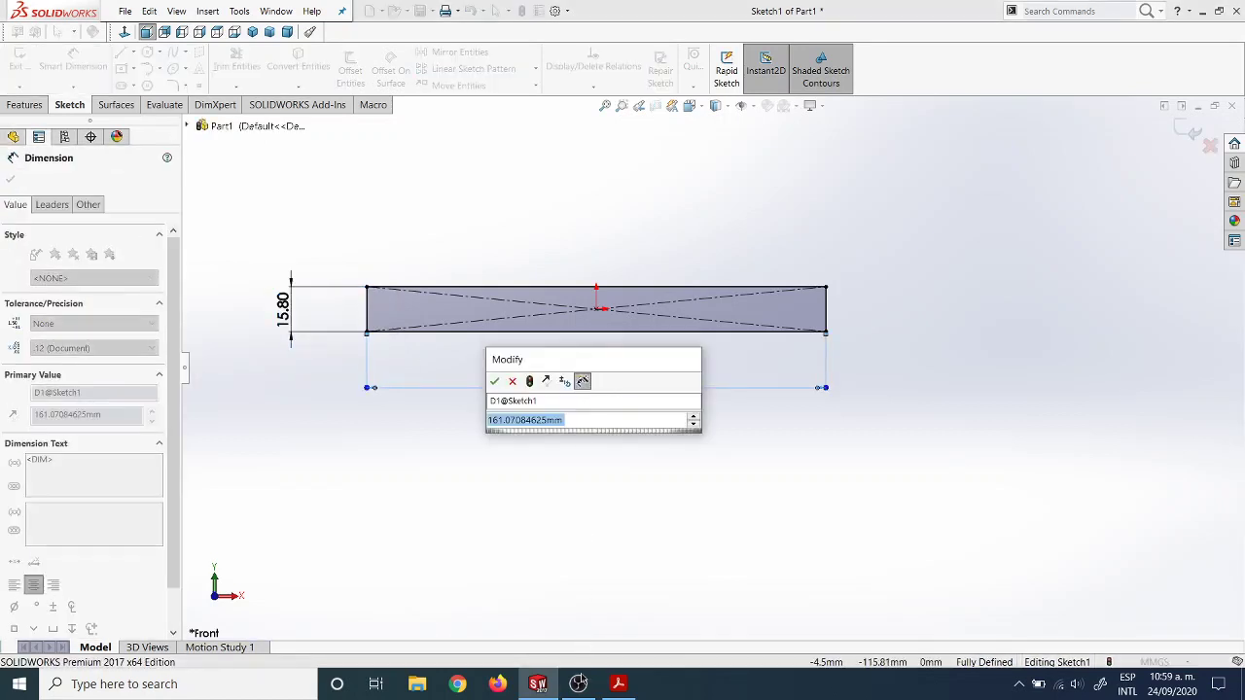
pyautogui.click(622, 687)
pyautogui.click(623, 687)
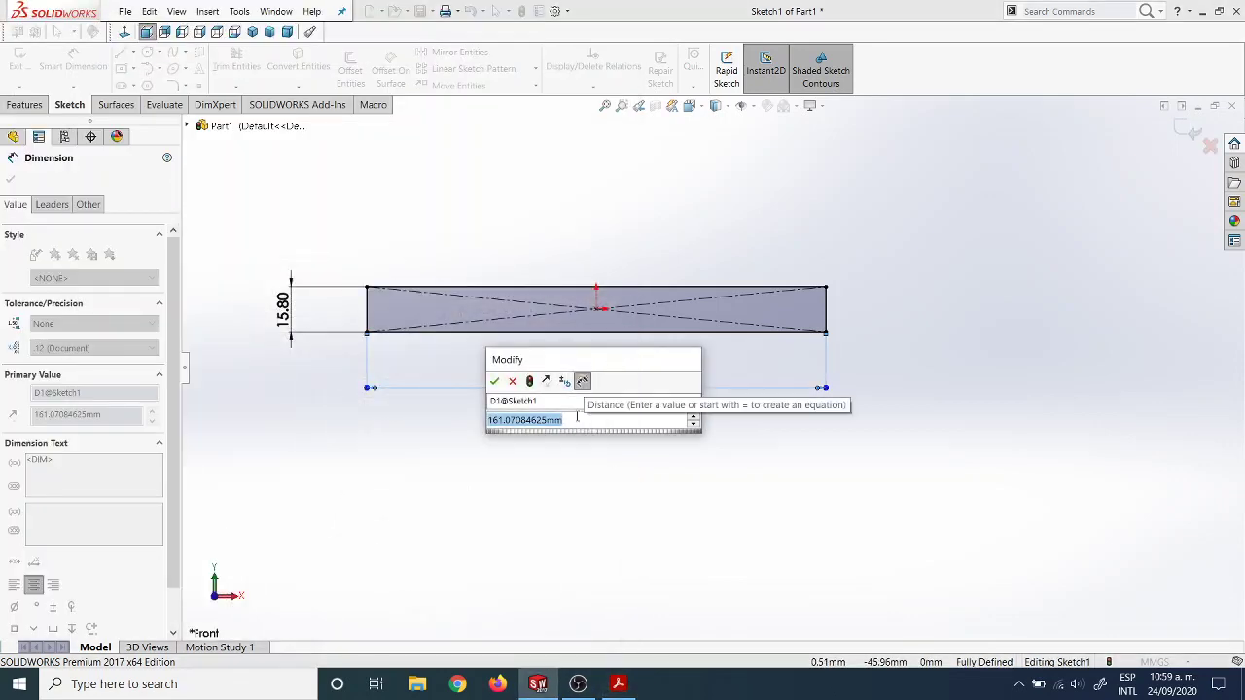
pyautogui.write('31.')
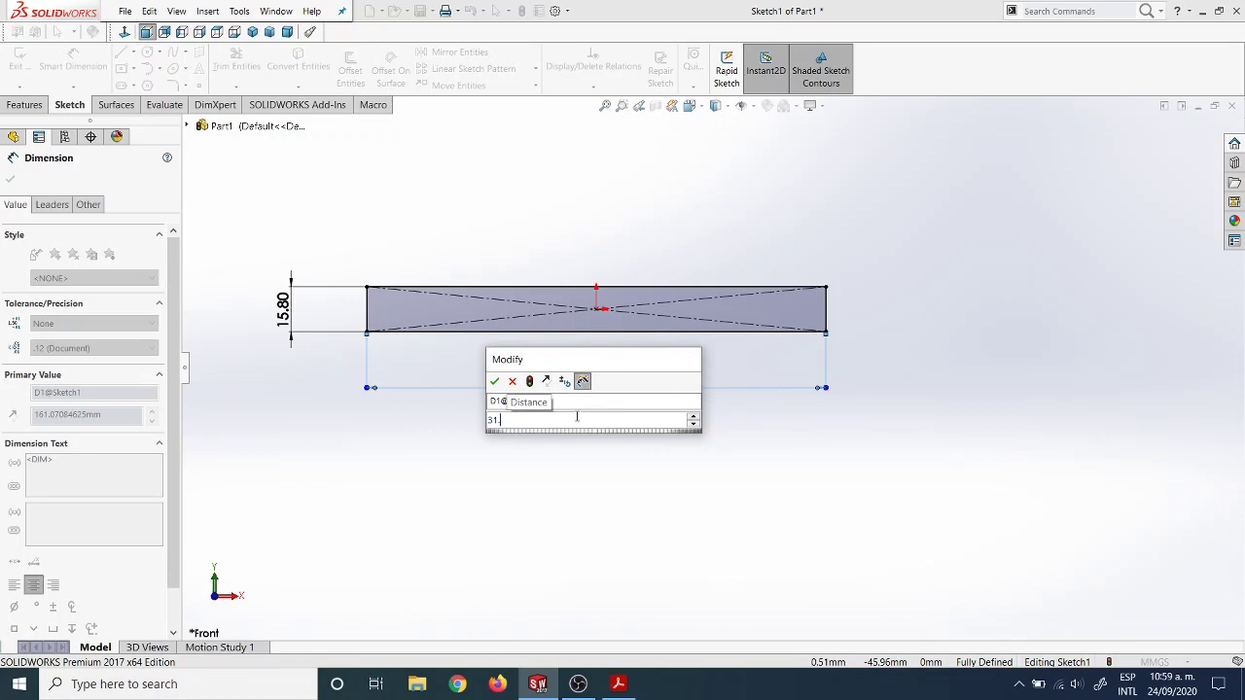
pyautogui.write('80')
pyautogui.press('Return')
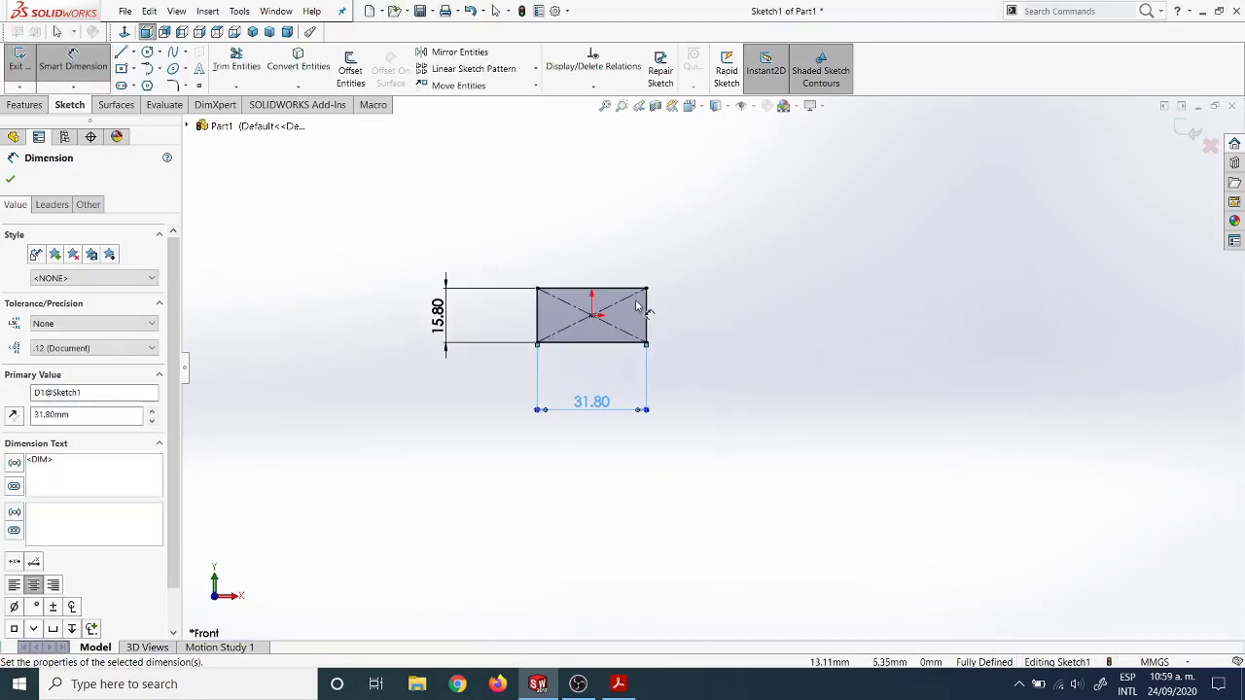
# Move the height and length dimensions closer to the rectangle's left and bottom edges.
pyautogui.scroll(-5, 637, 307)
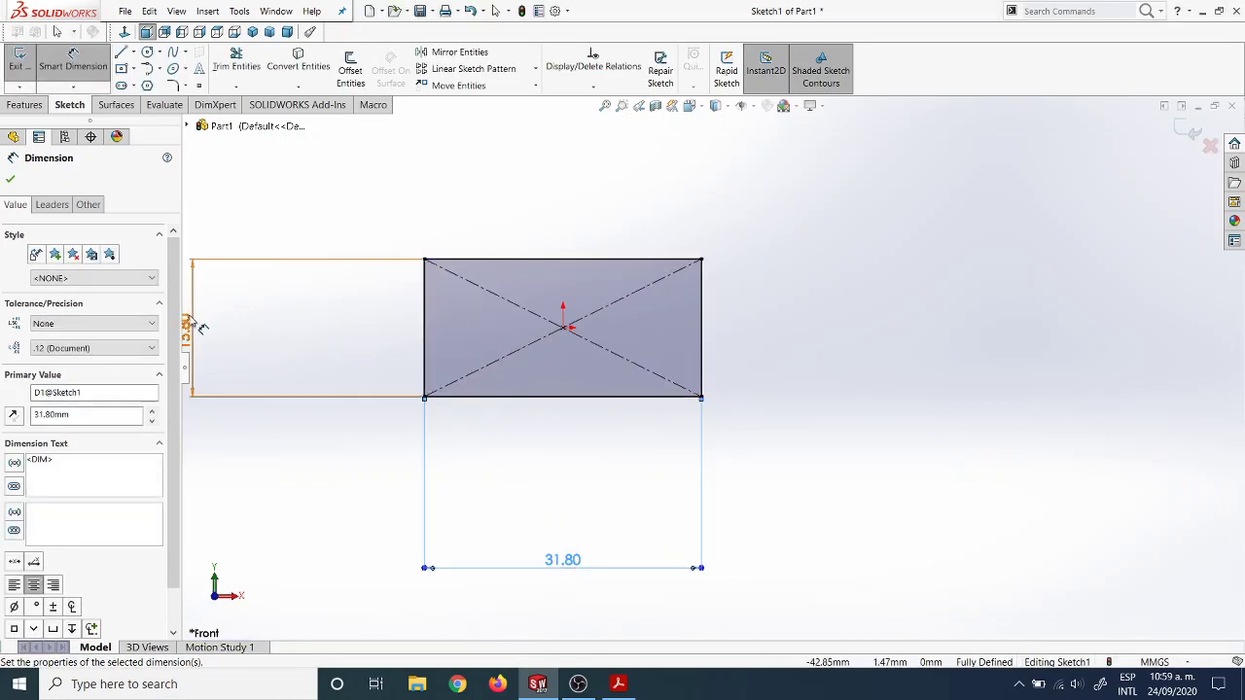
pyautogui.moveTo(200, 328); pyautogui.dragTo(387, 331)
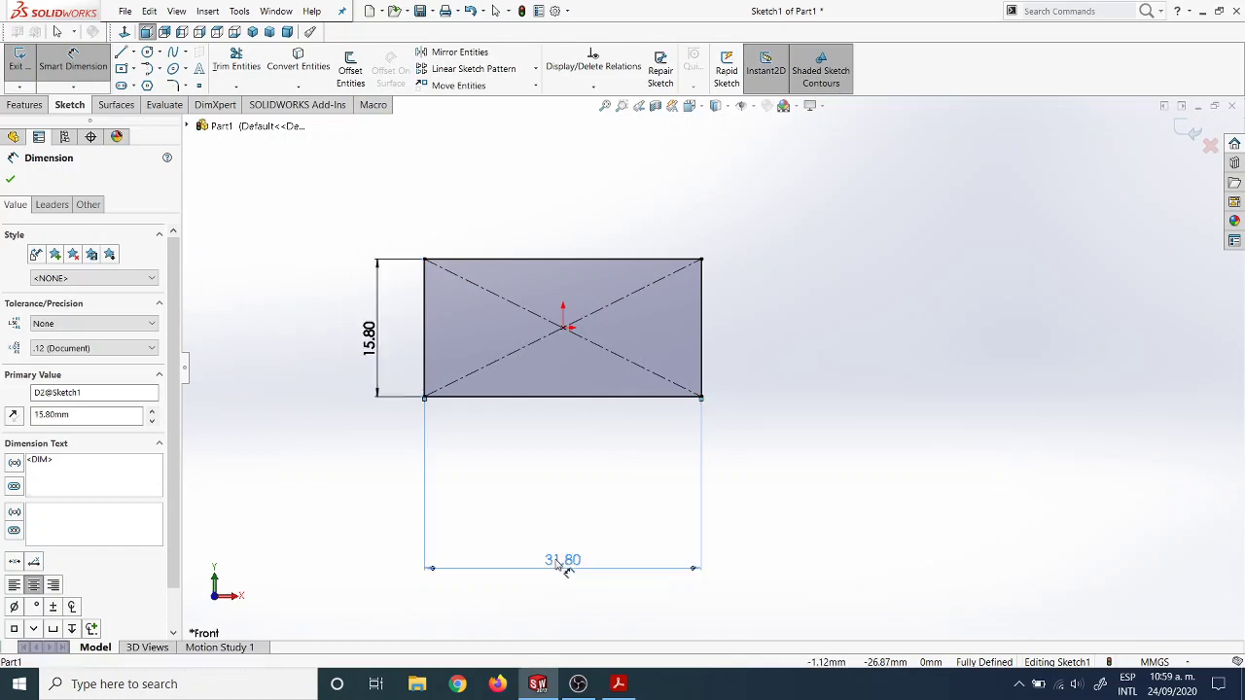
pyautogui.moveTo(562, 565); pyautogui.dragTo(578, 448)
pyautogui.scroll(-2, 572, 313)
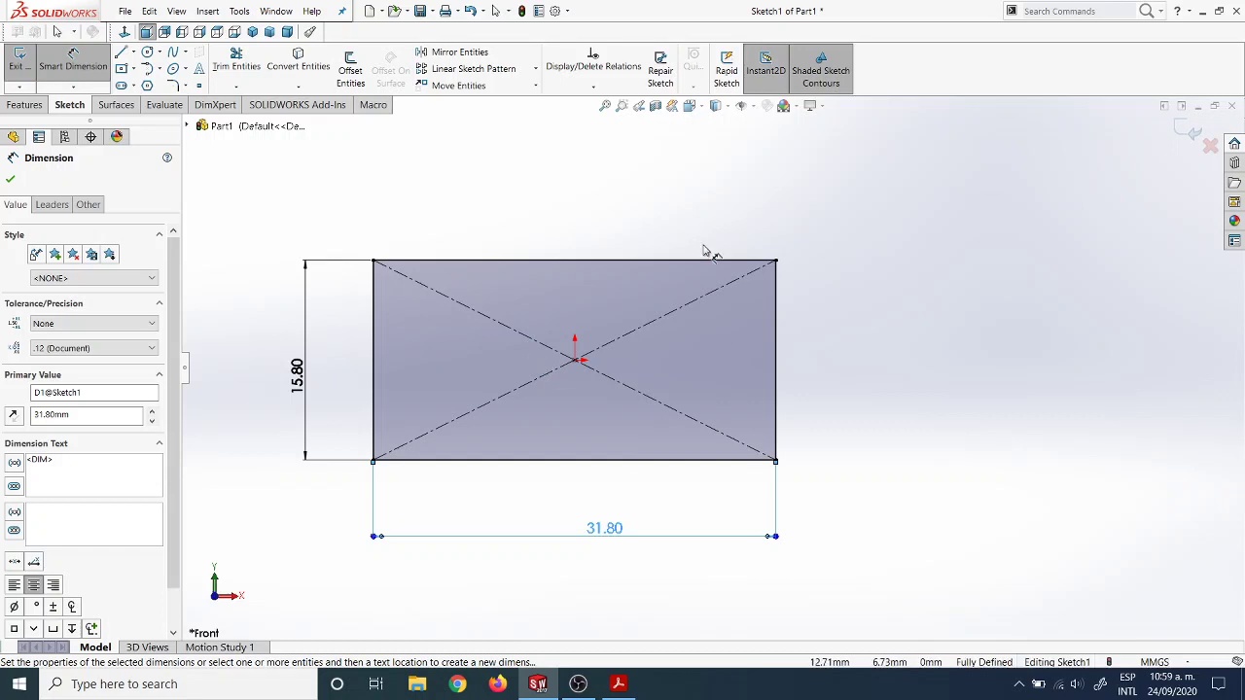
# Extrude the rectangle as a blind boss 9.6 mm deep, taking the block's height from the Lego blocks PDF.
pyautogui.click(18, 110)
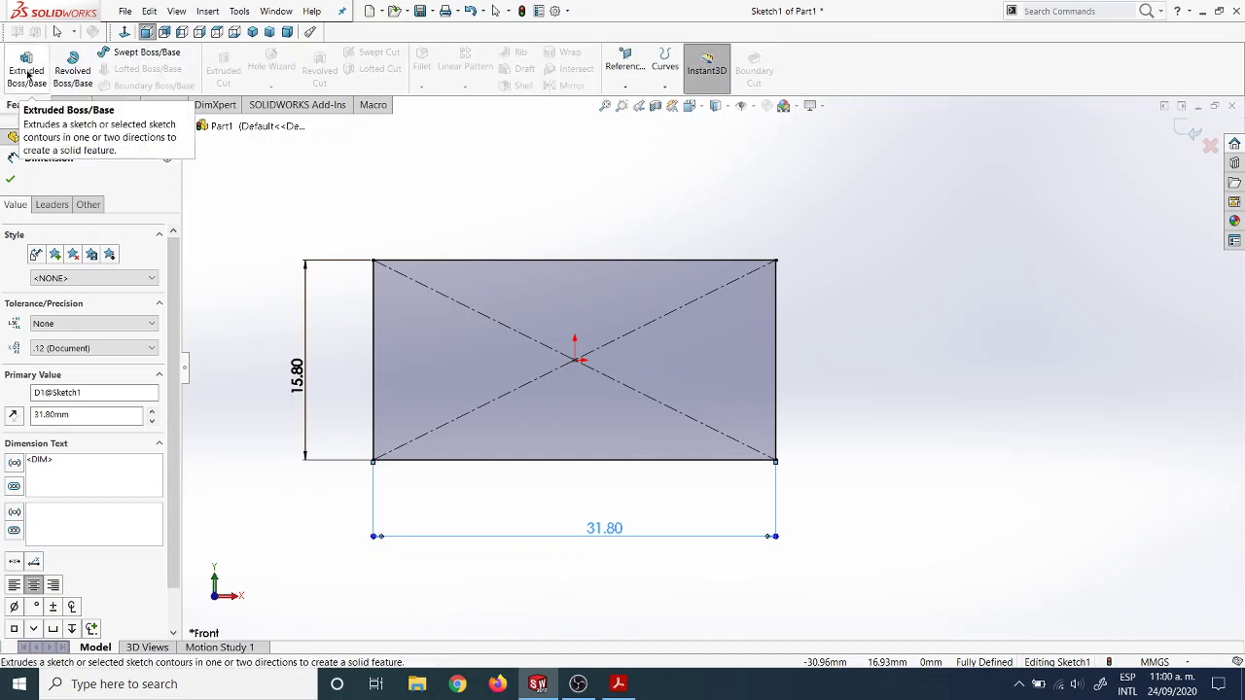
pyautogui.click(28, 74)
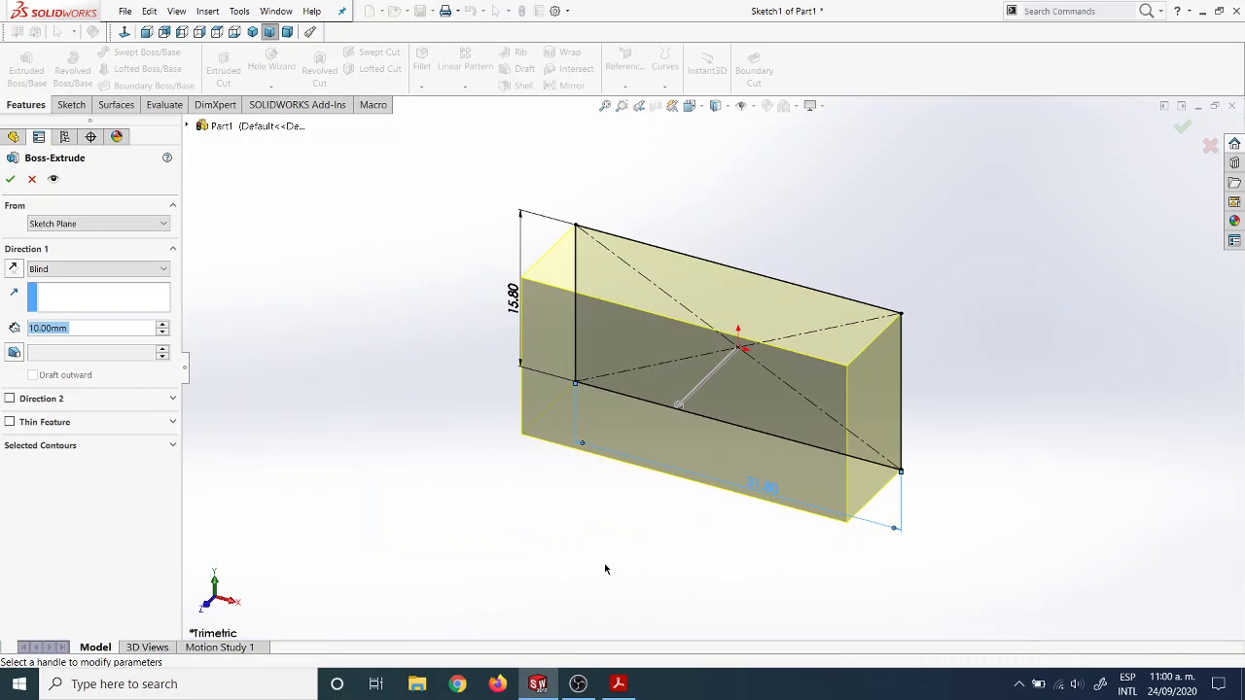
pyautogui.moveTo(606, 570); pyautogui.dragTo(550, 497, button='middle')
pyautogui.click(618, 684)
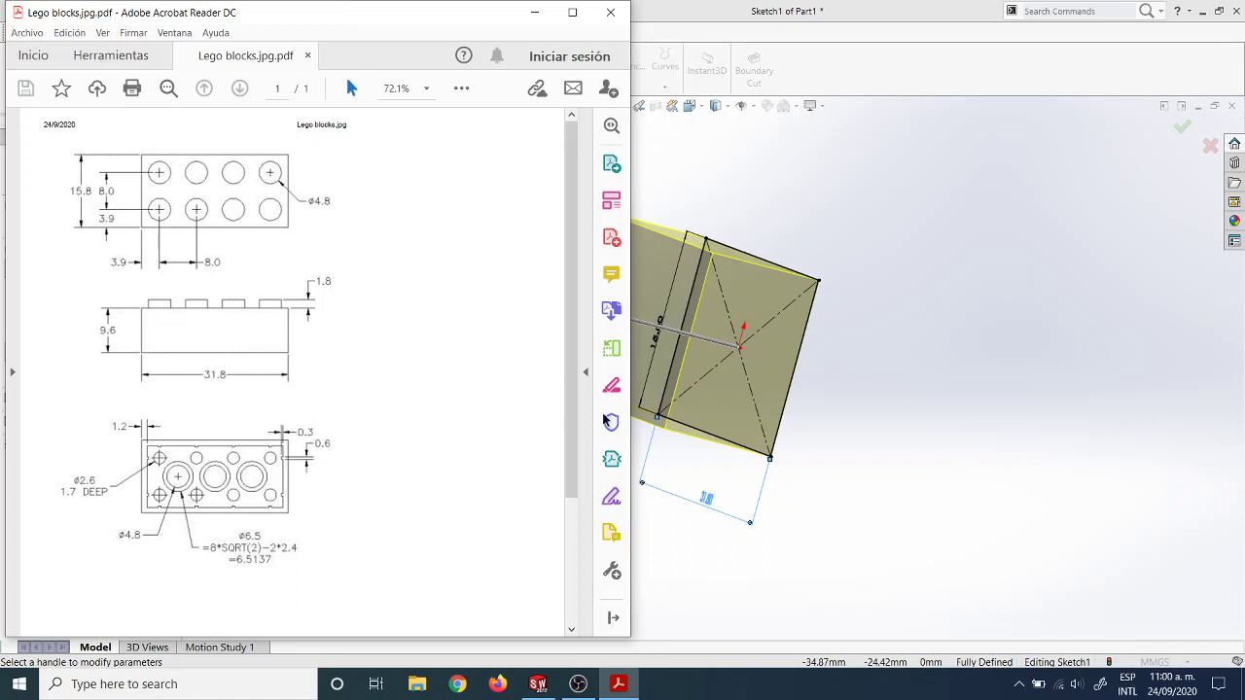
pyautogui.click(662, 419)
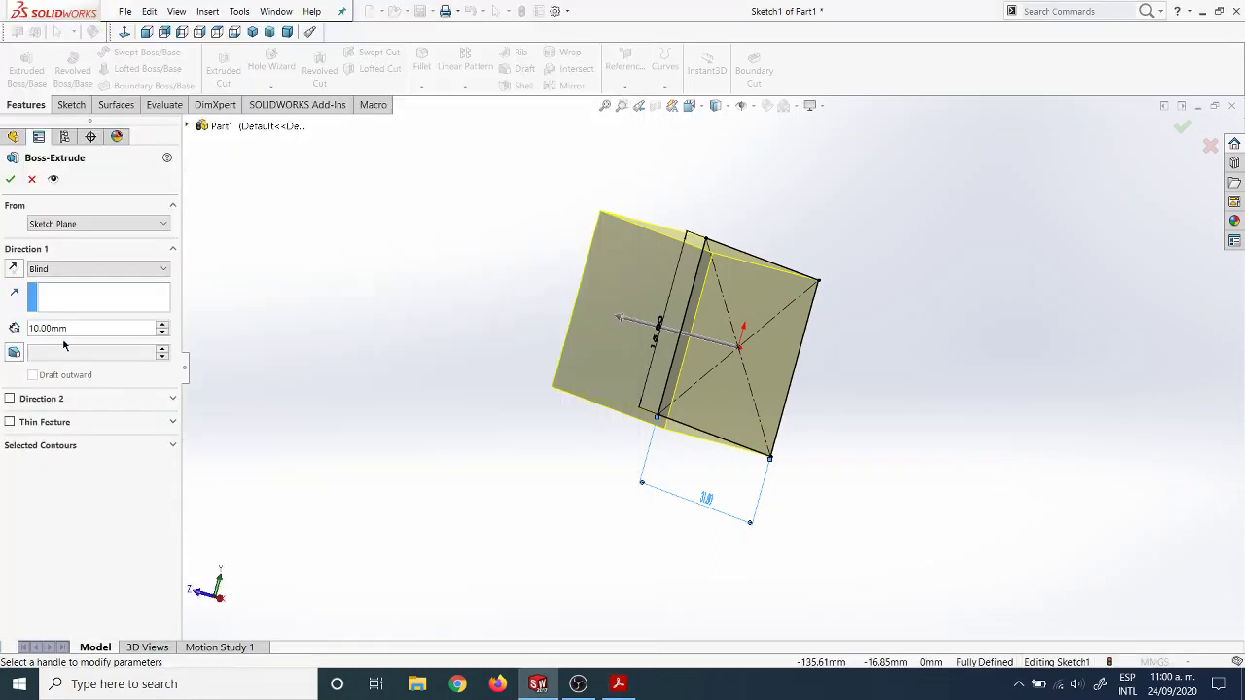
pyautogui.rightClick(32, 330)
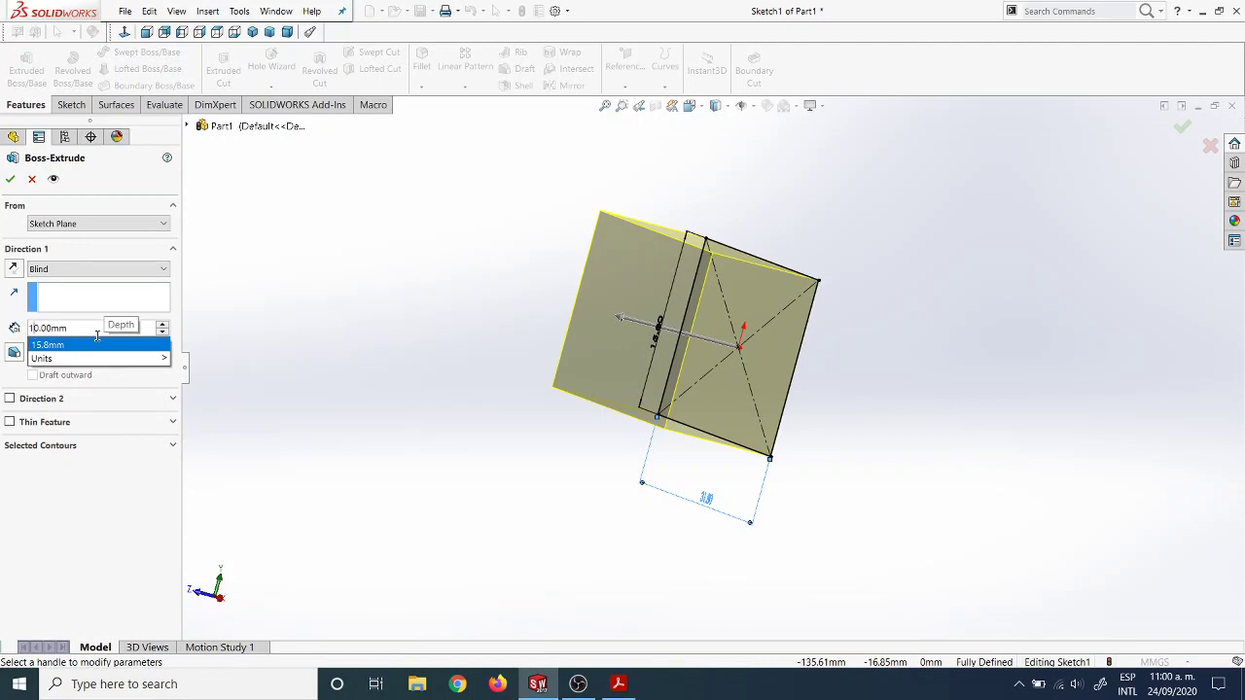
pyautogui.press('Delete')
pyautogui.press('Delete')
pyautogui.press('Delete')
pyautogui.write('9')
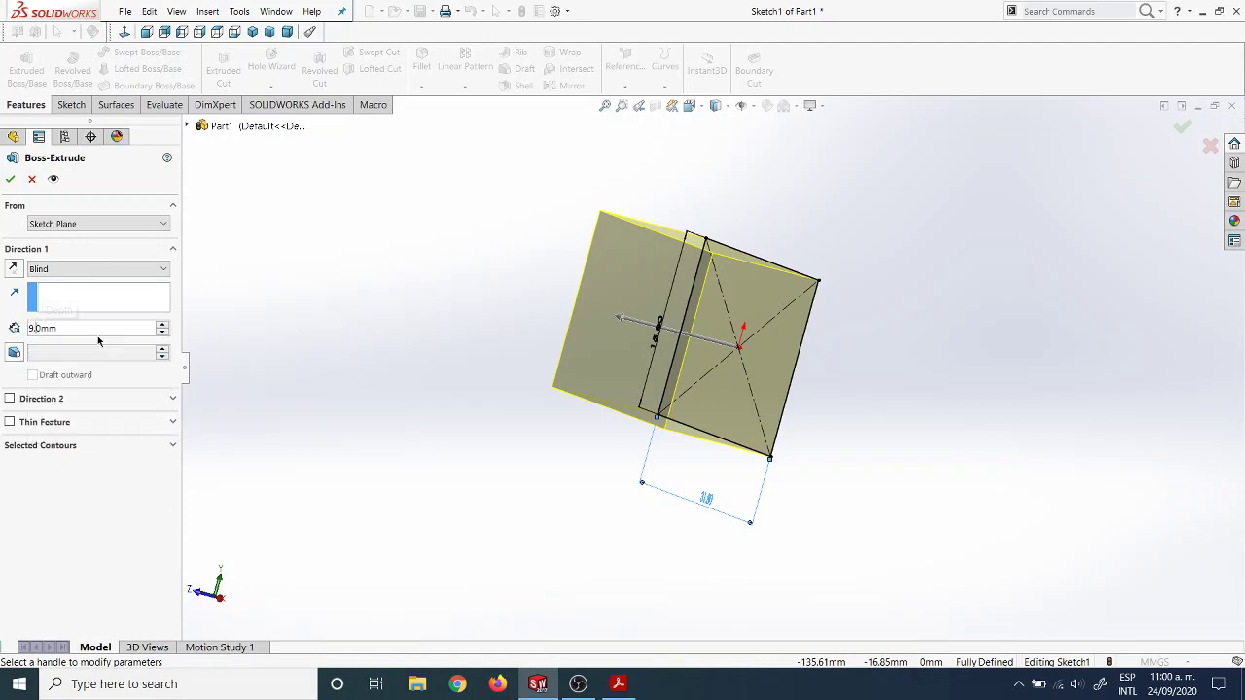
pyautogui.press('BackSpace')
pyautogui.write('6')
pyautogui.press('Return')
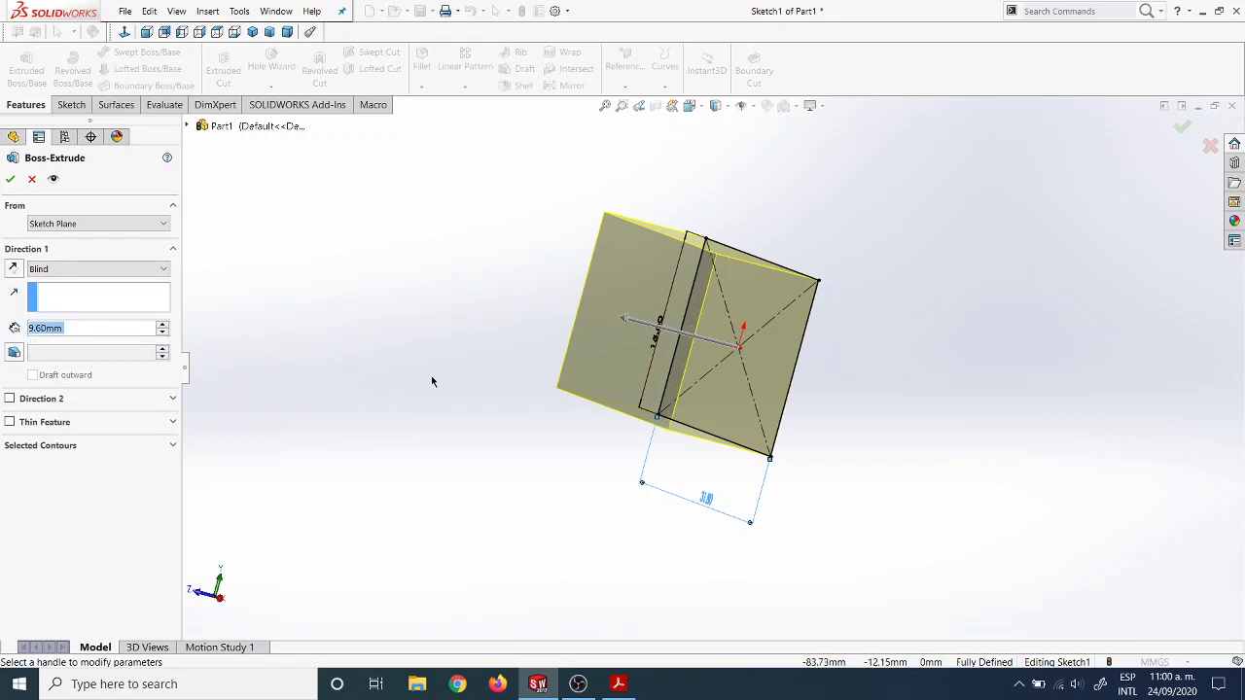
pyautogui.moveTo(506, 445); pyautogui.dragTo(515, 309, button='middle')
pyautogui.moveTo(1177, 131); pyautogui.dragTo(1114, 173, button='middle')
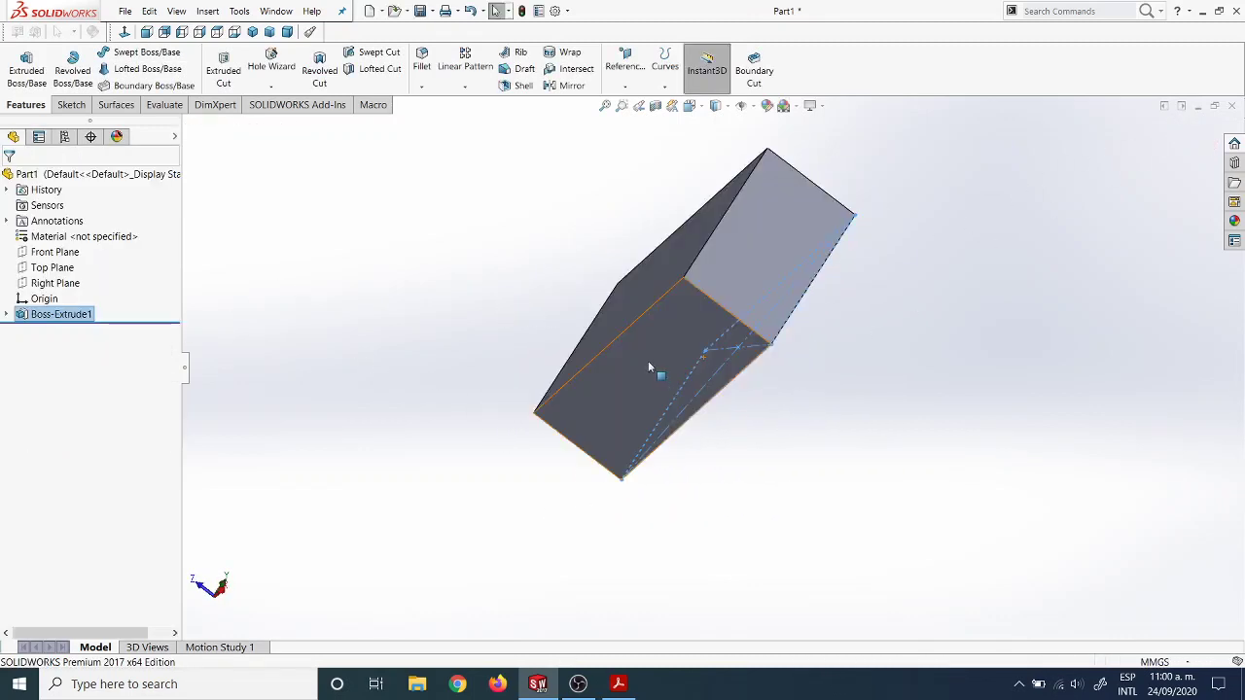
# Check the stud layout in the Lego blocks PDF and start a sketch on the block's large top face, viewed straight on.
pyautogui.moveTo(474, 479); pyautogui.dragTo(712, 586, button='middle')
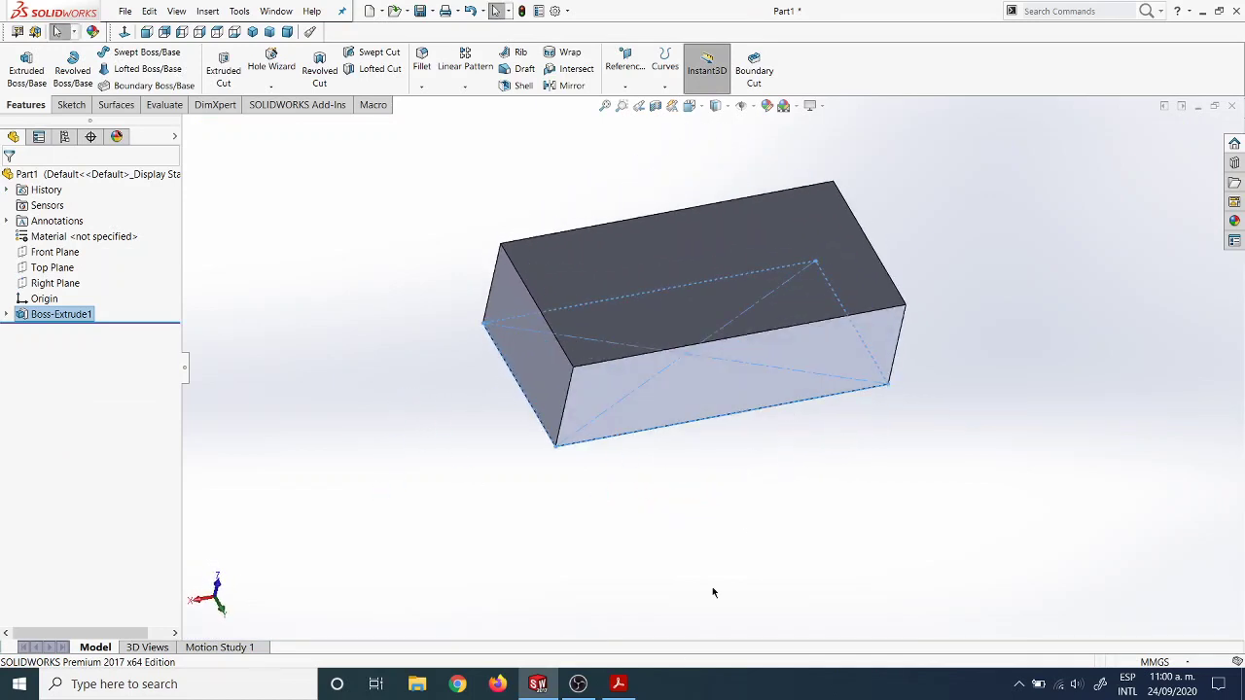
pyautogui.click(618, 684)
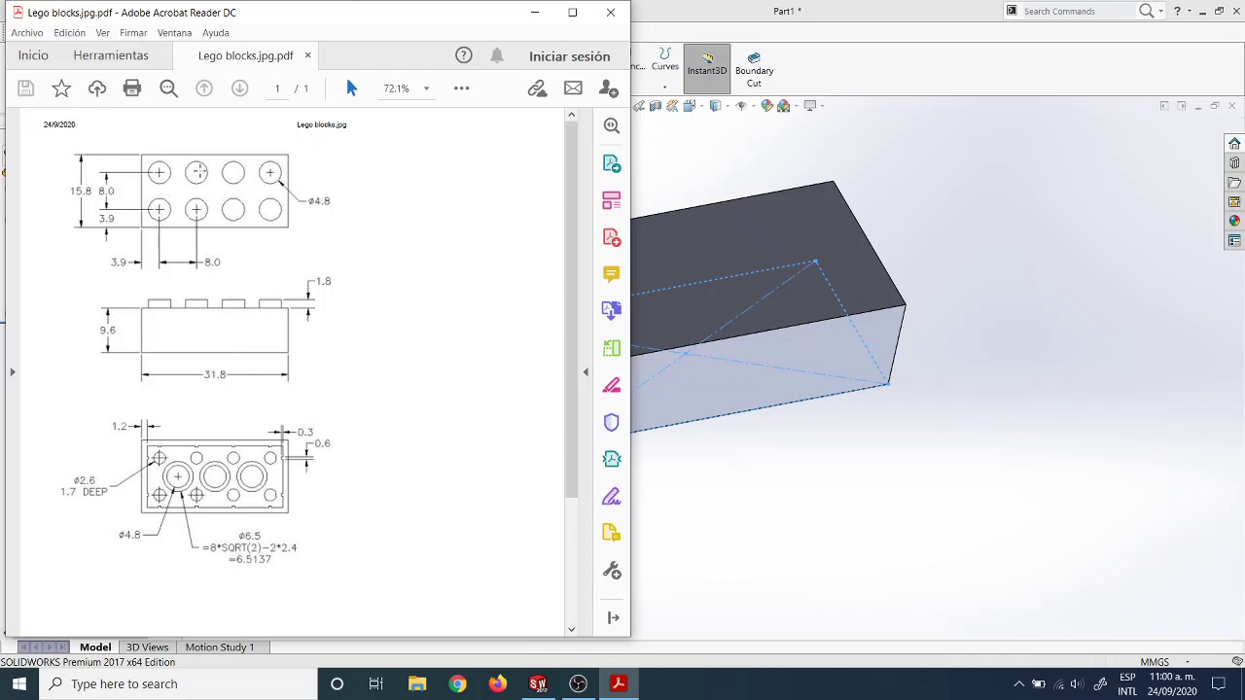
pyautogui.scroll(-3, 181, 224)
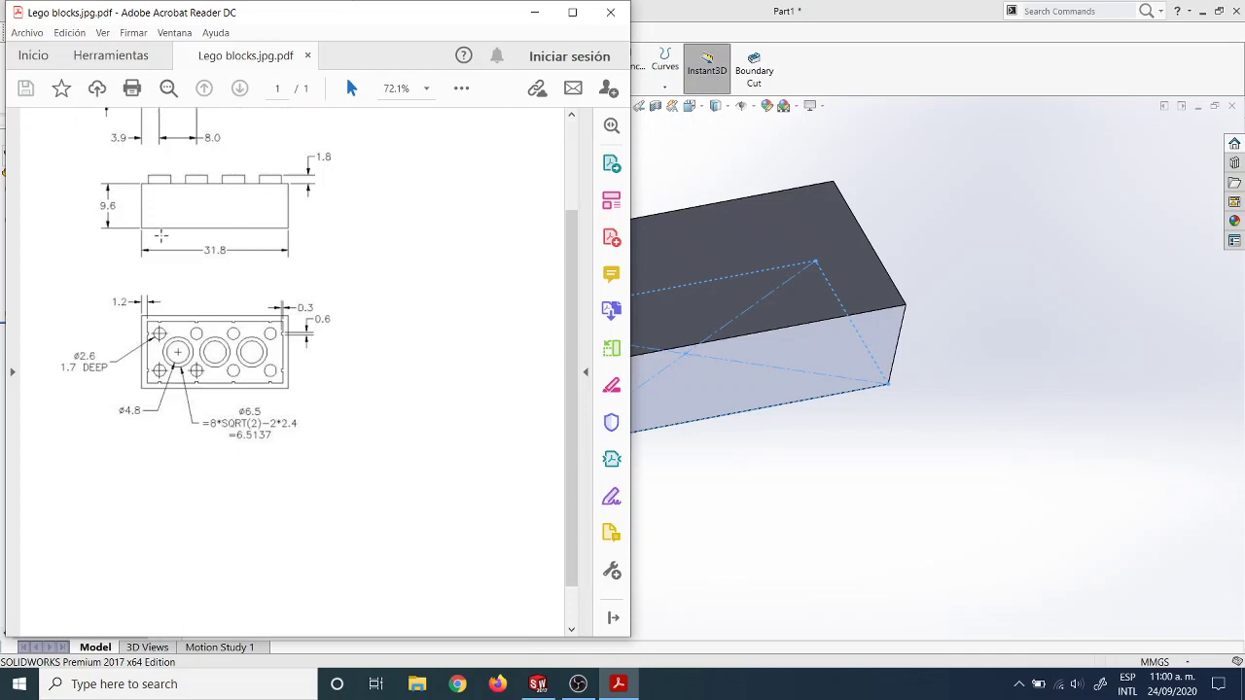
pyautogui.scroll(3, 160, 209)
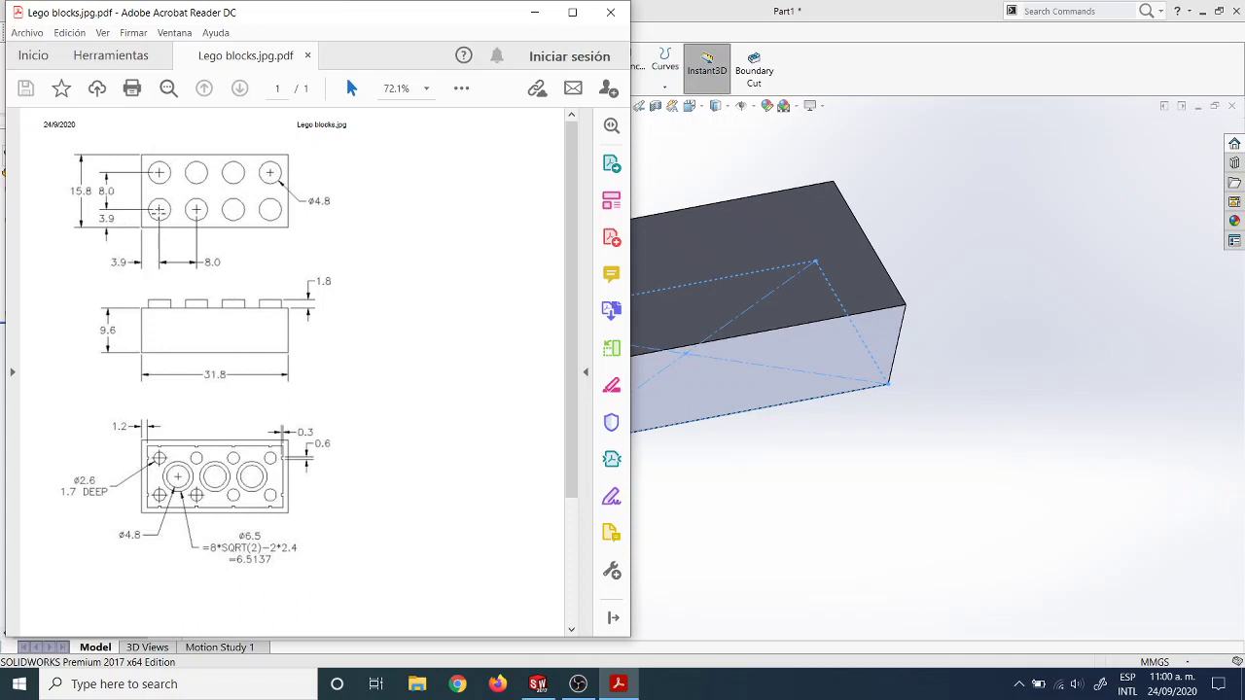
pyautogui.click(754, 437)
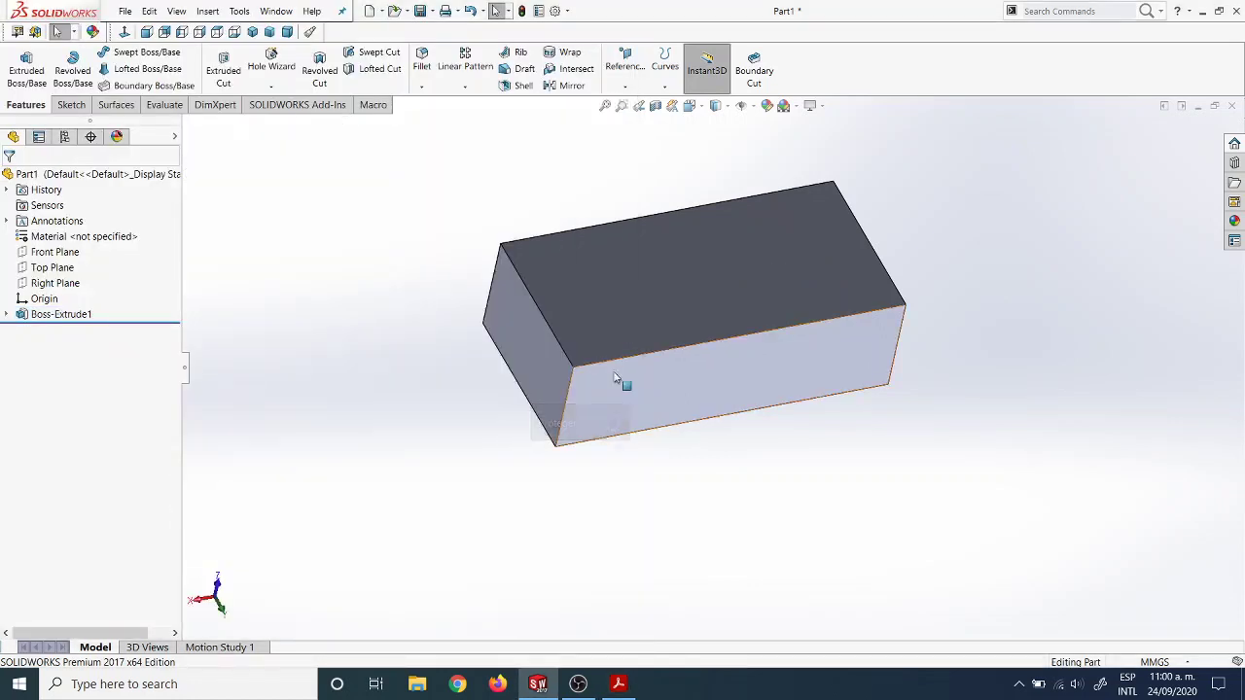
pyautogui.click(628, 282)
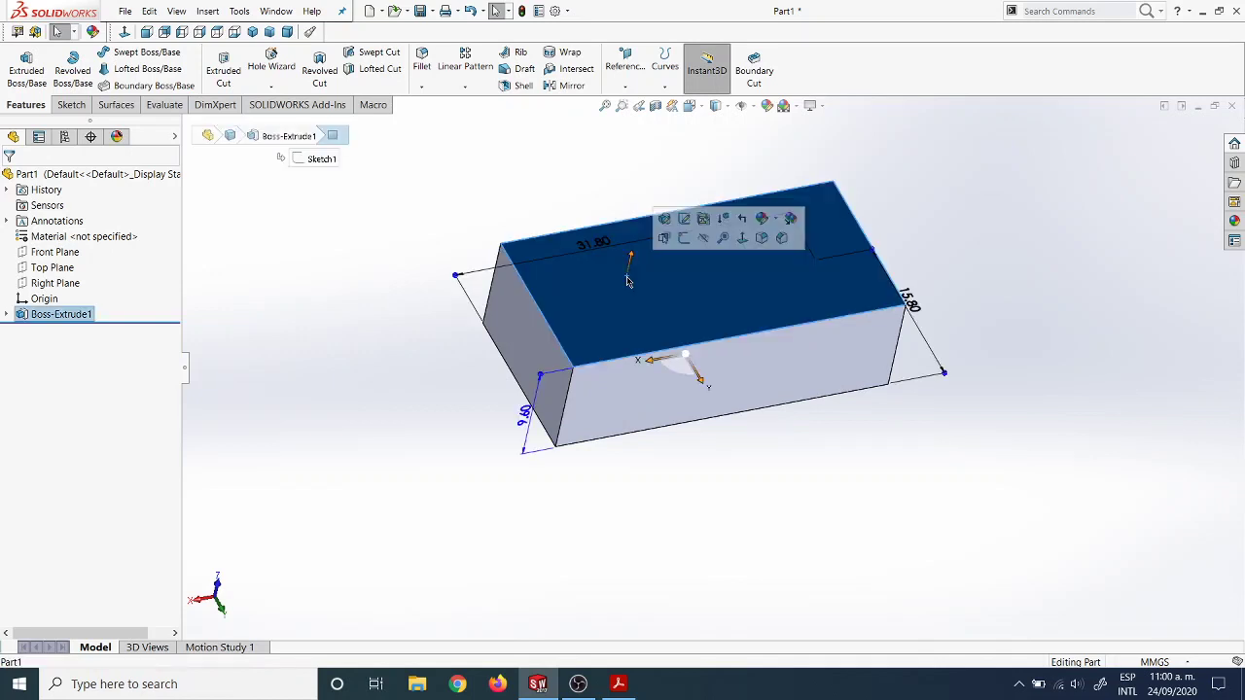
pyautogui.click(683, 239)
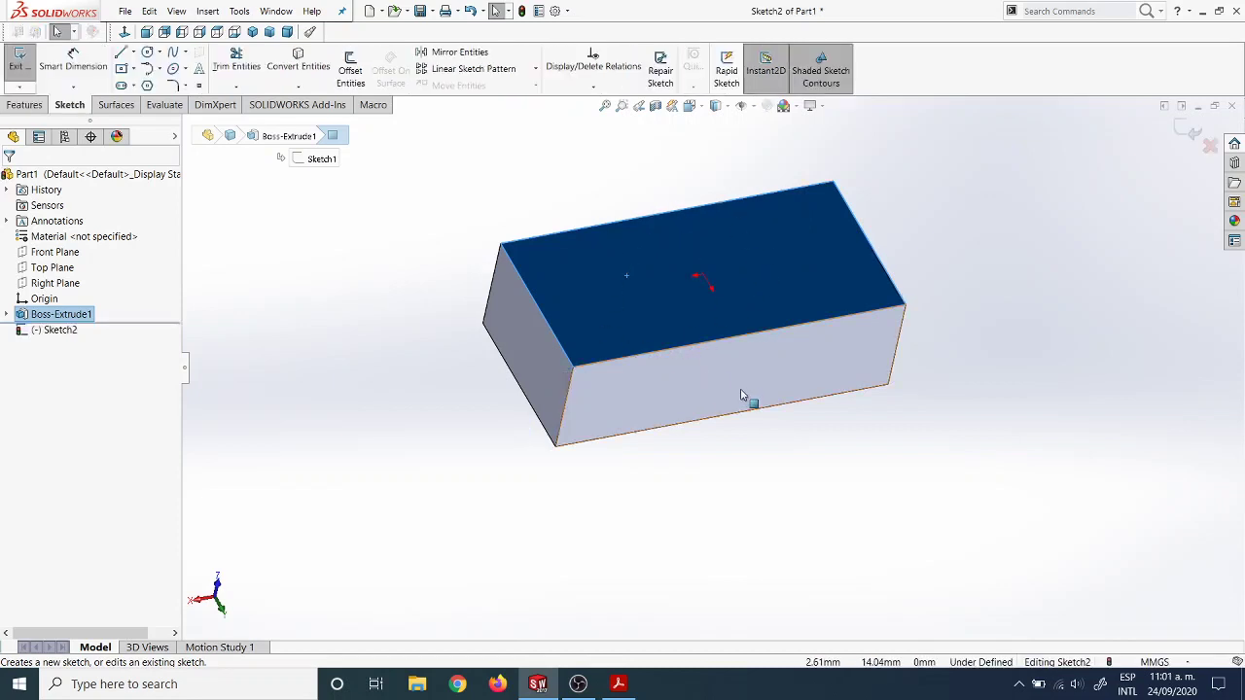
pyautogui.hotkey('ctrl', '8')
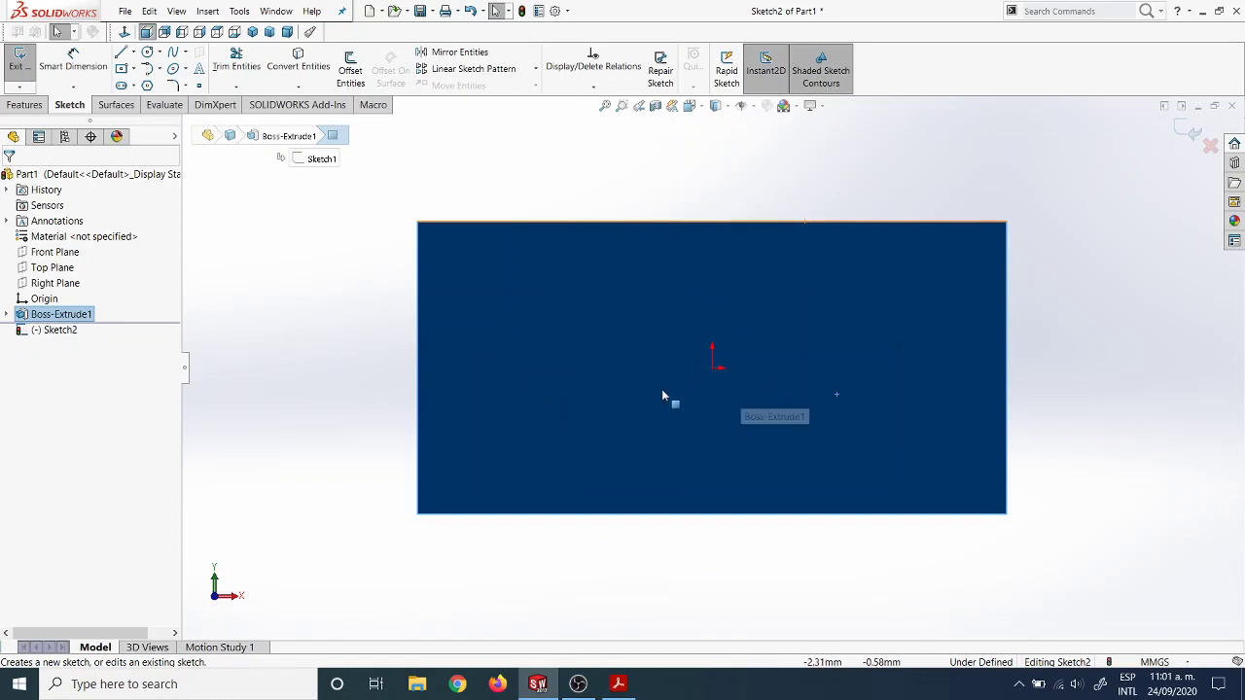
# Draw centerlines from the face's lower-left corner, about 4 mm along the bottom edge and then vertically up into the face.
pyautogui.click(134, 53)
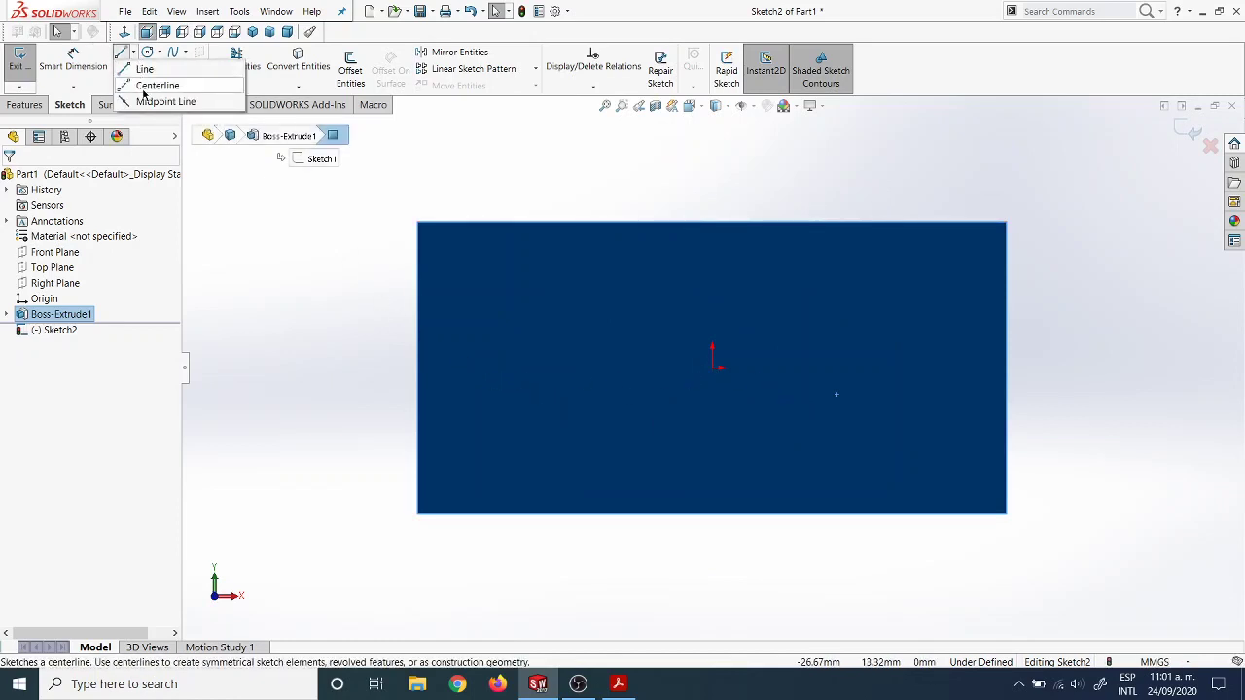
pyautogui.click(144, 85)
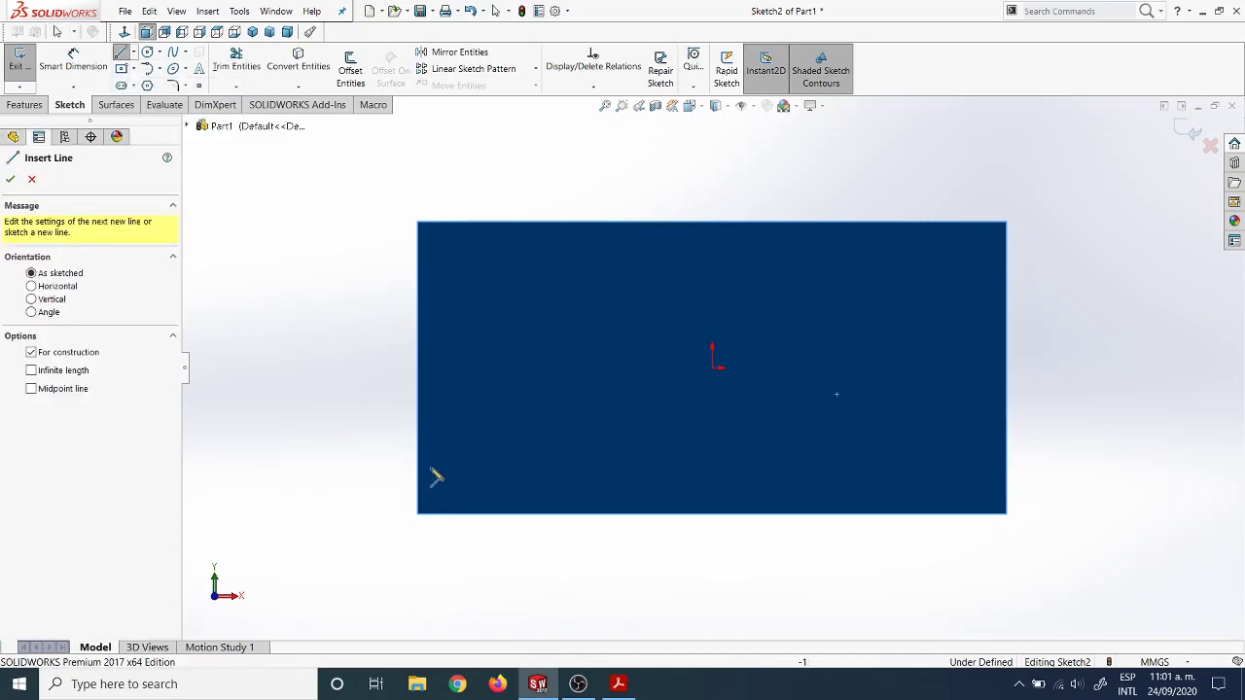
pyautogui.scroll(1, 448, 491)
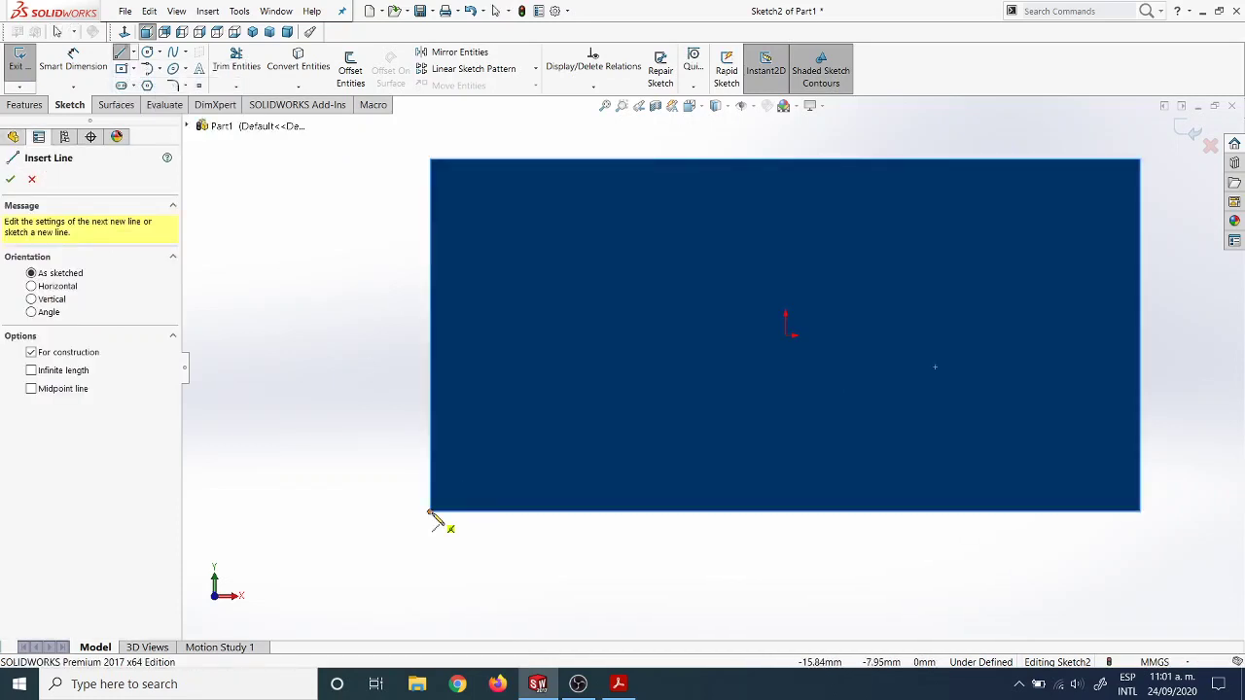
pyautogui.click(433, 510)
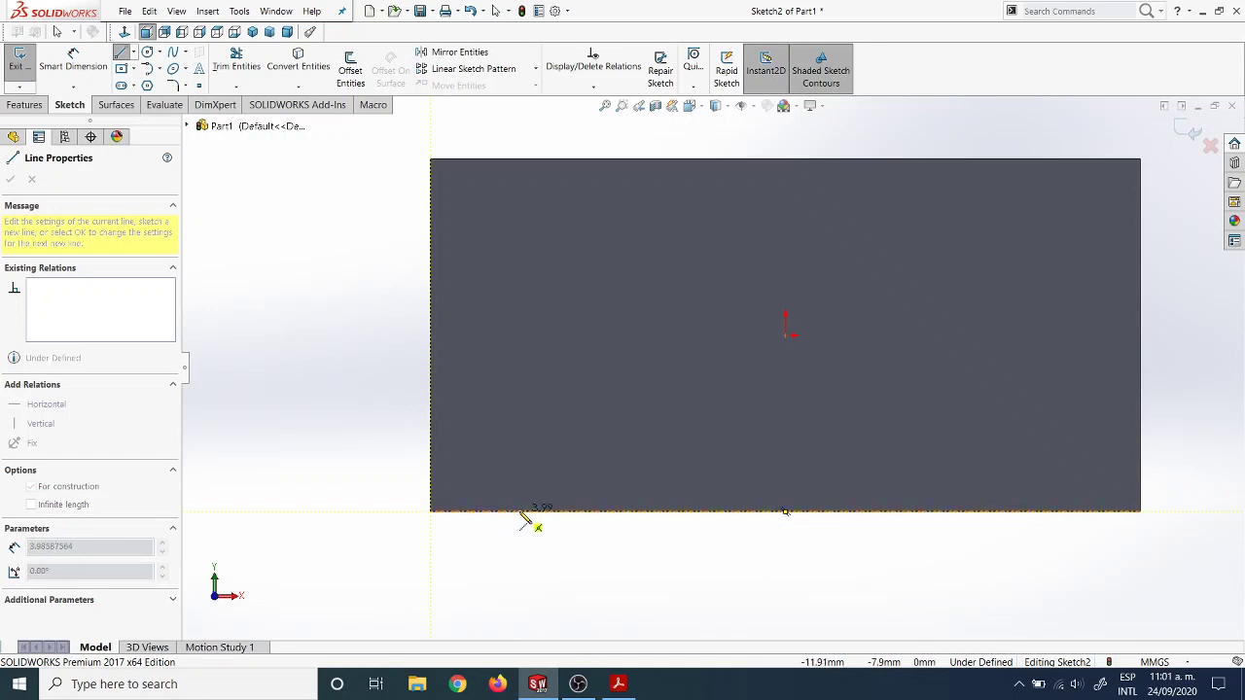
pyautogui.click(523, 517)
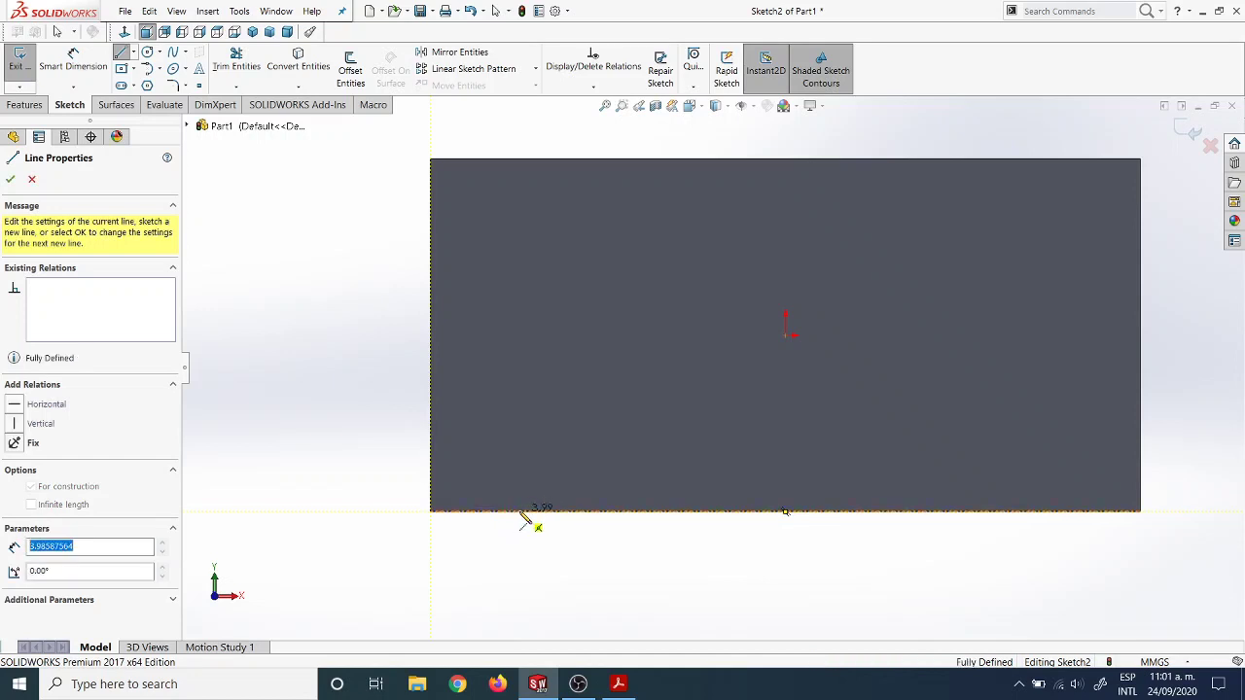
pyautogui.click(519, 419)
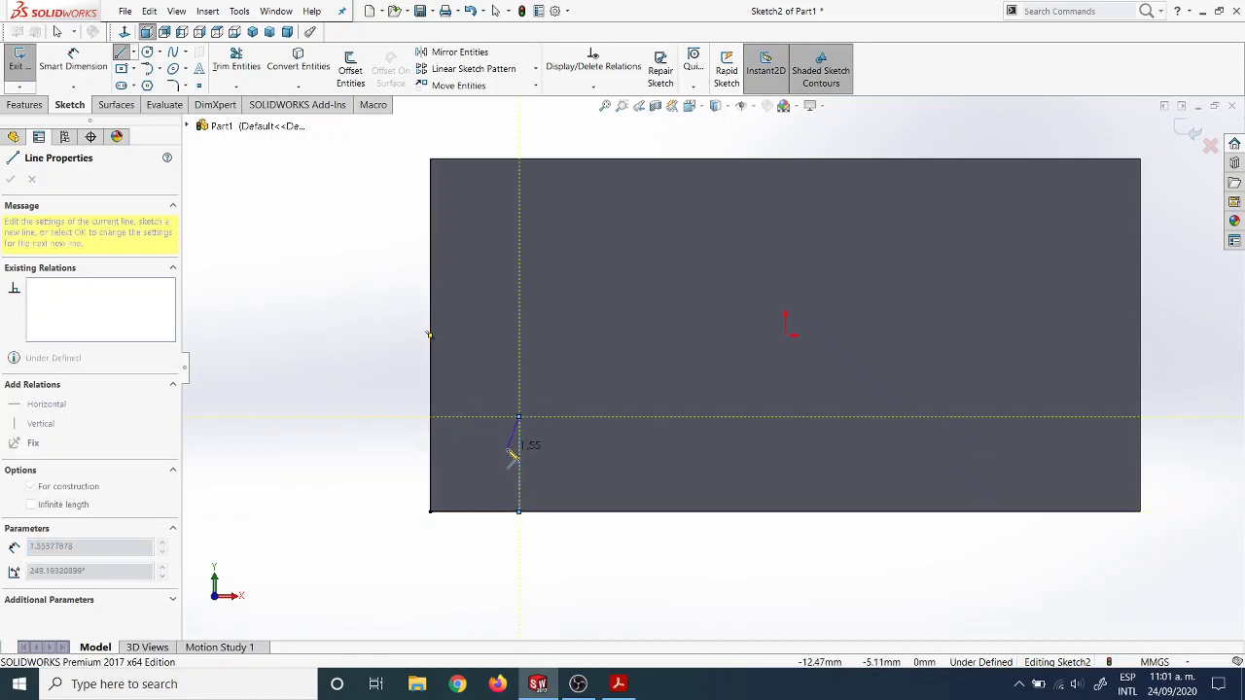
pyautogui.press('Escape')
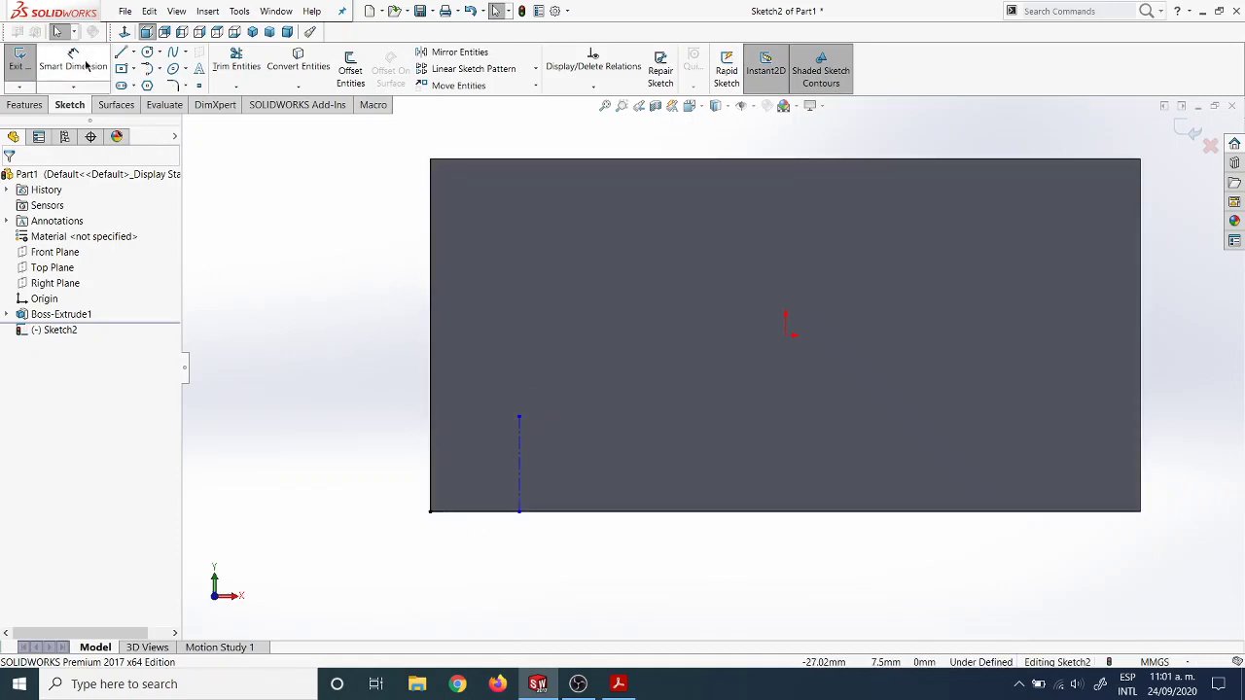
pyautogui.scroll(-5, 504, 486)
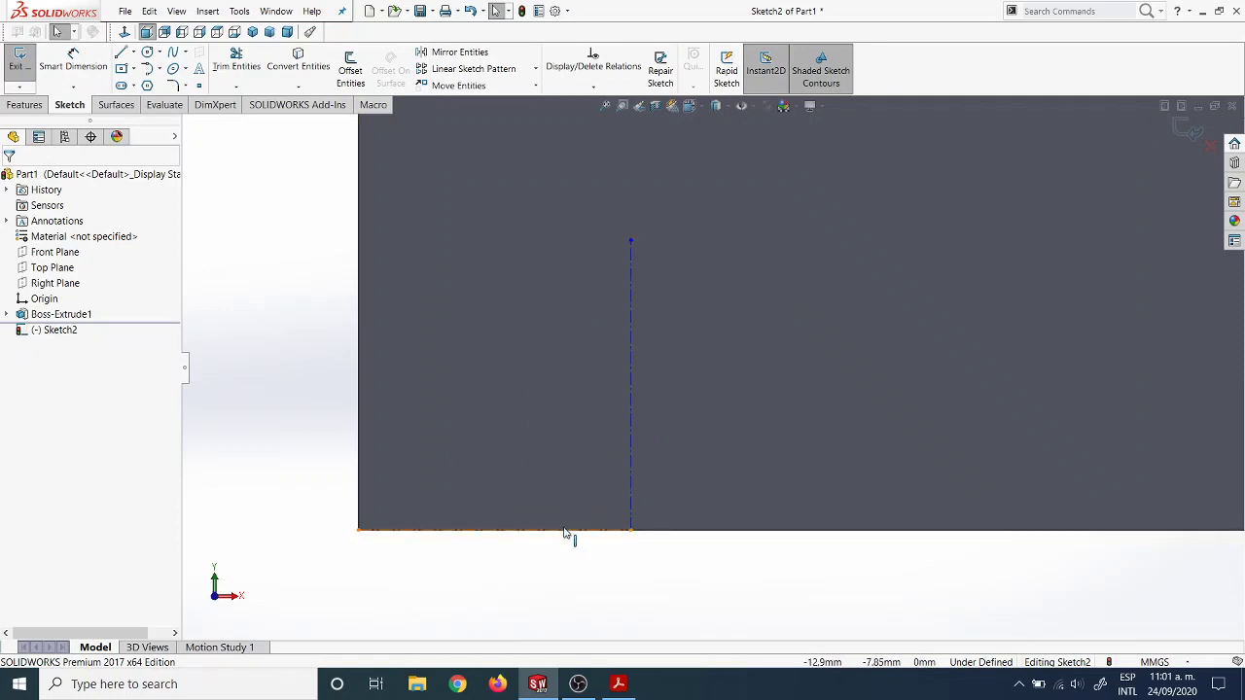
pyautogui.press('z')
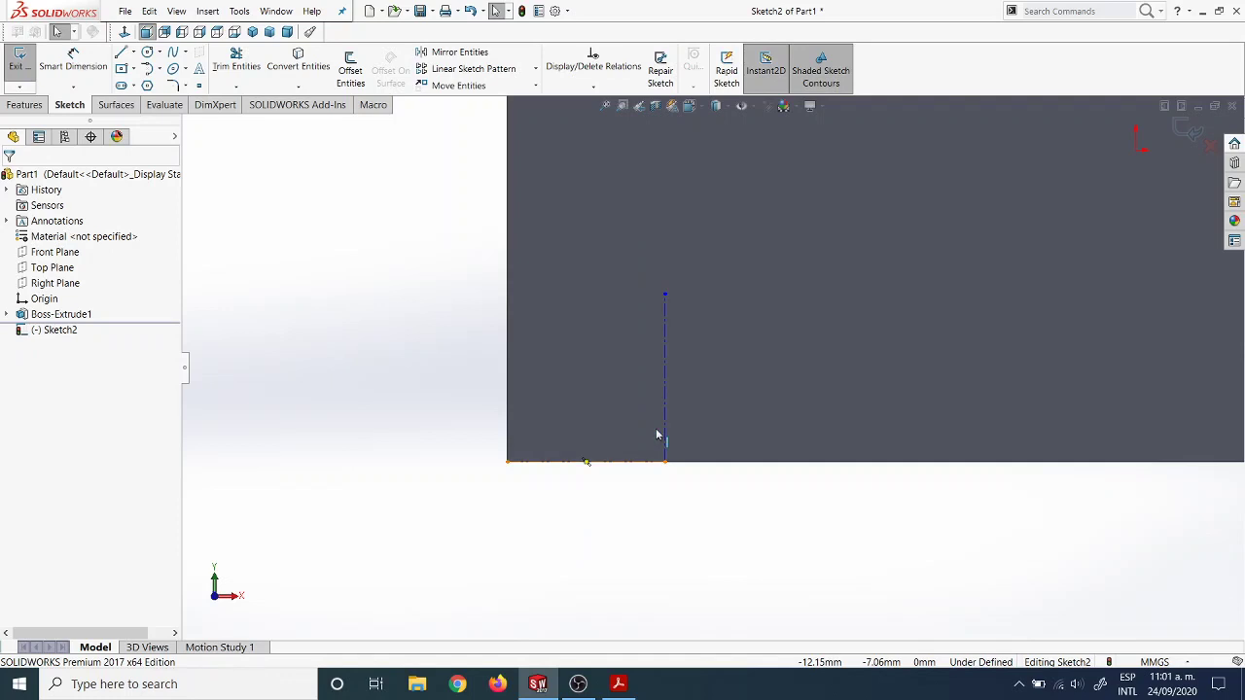
# Dimension the construction line along the face's bottom edge at 3.9 mm from the lower-left corner.
pyautogui.click(78, 60)
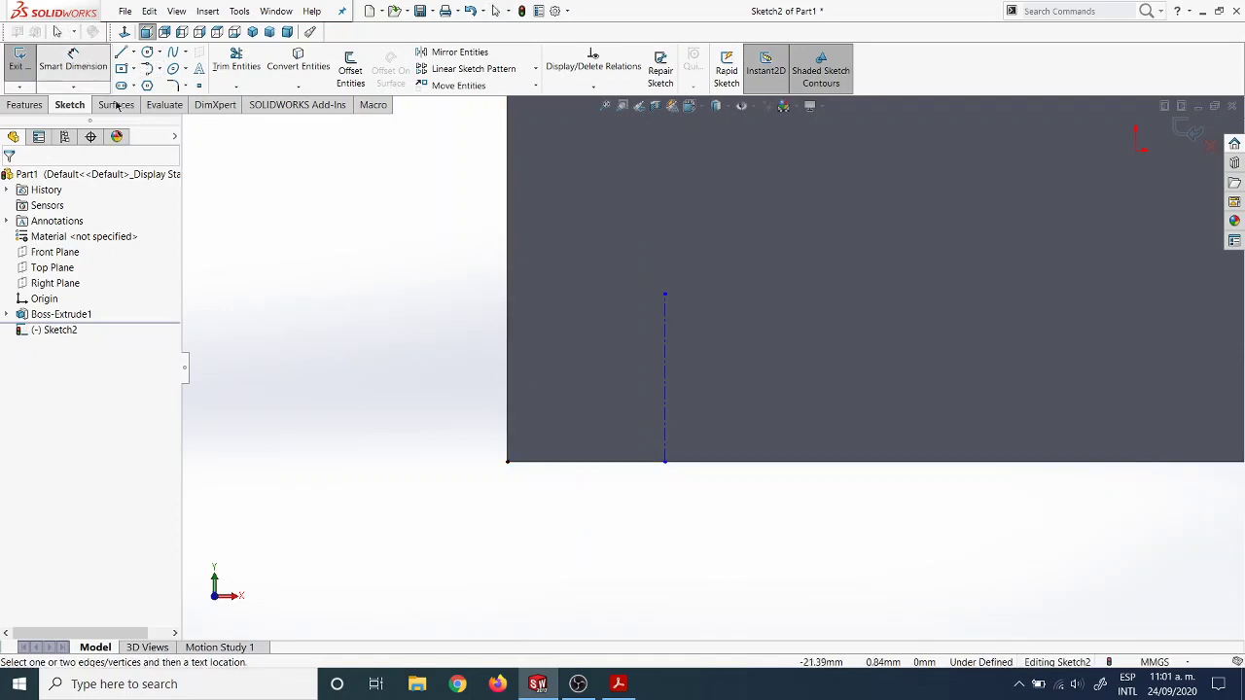
pyautogui.click(614, 468)
pyautogui.click(599, 513)
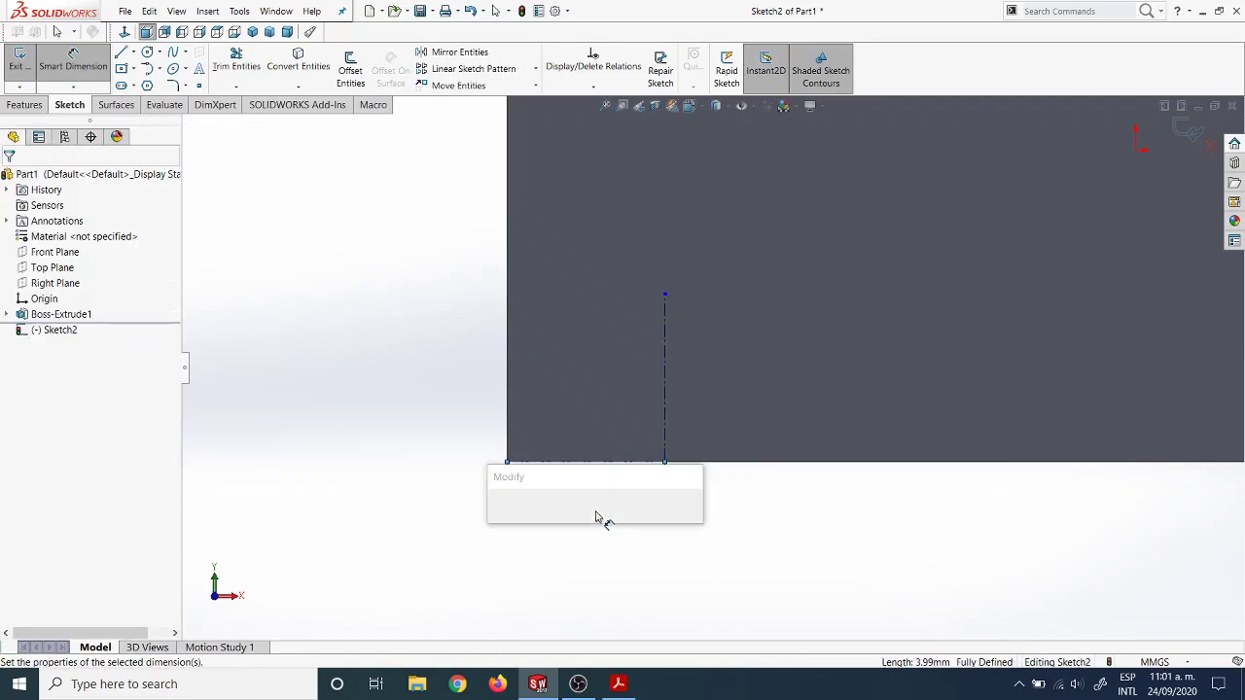
pyautogui.write('3.')
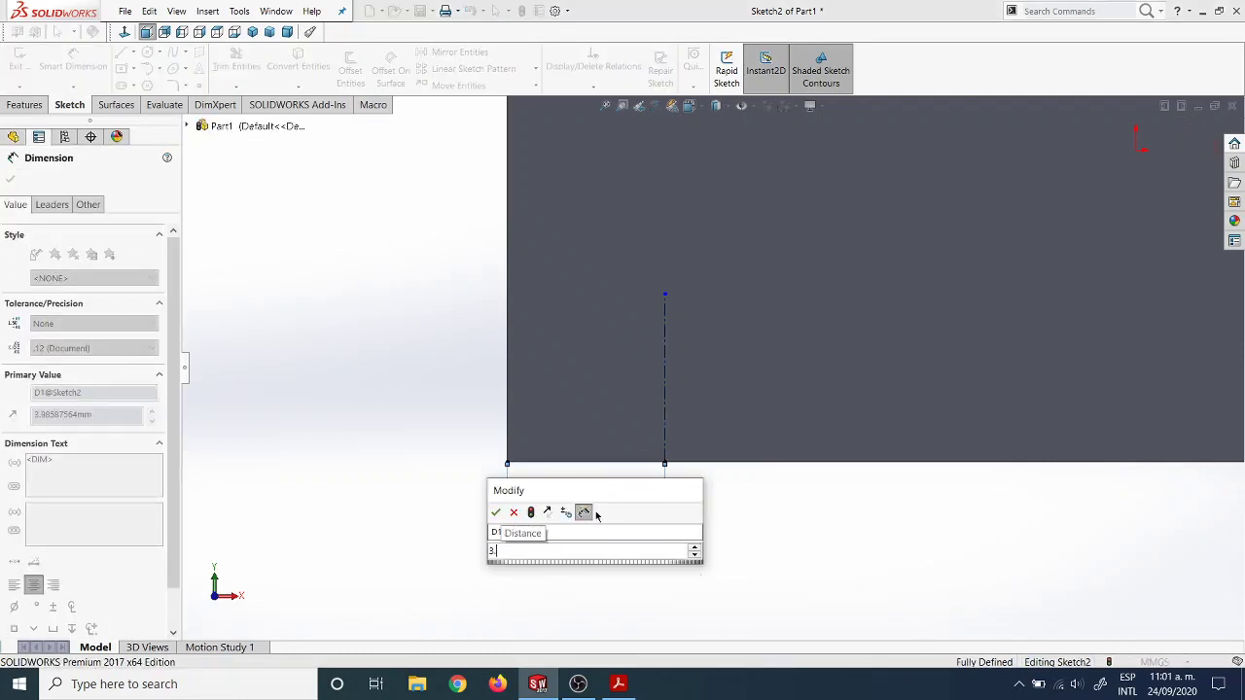
pyautogui.write('9')
pyautogui.press('Return')
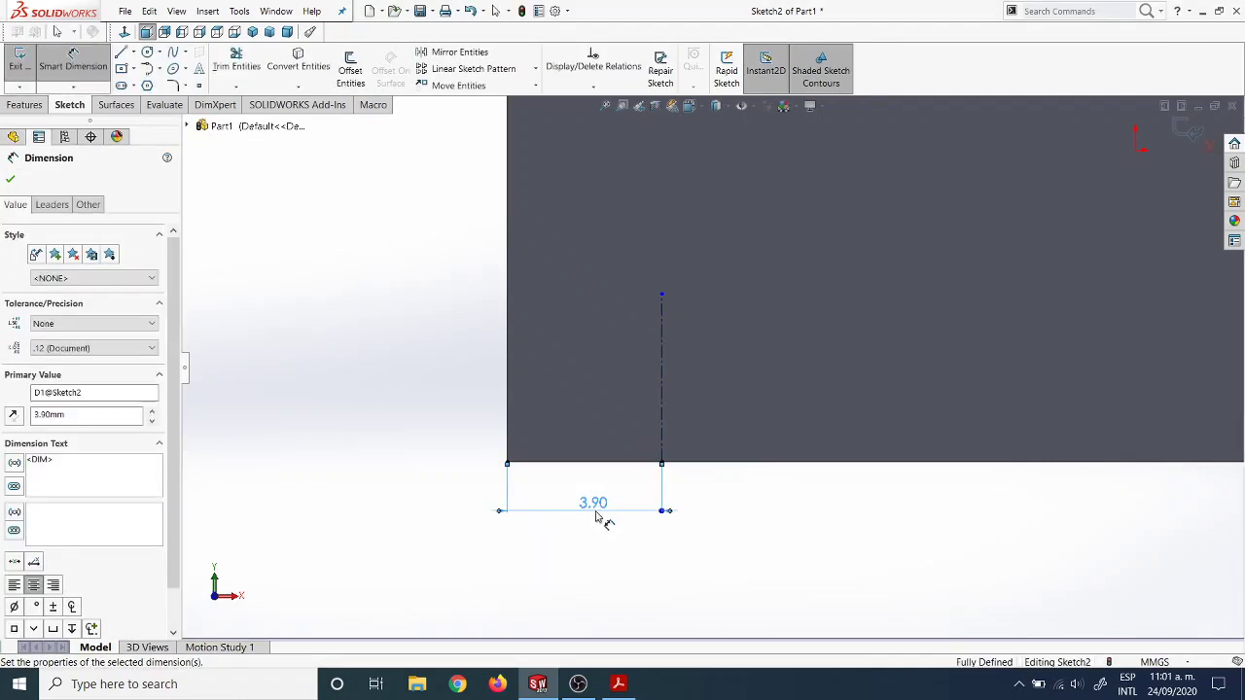
# Dimension the vertical construction line's length at 3.9 mm.
pyautogui.click(661, 386)
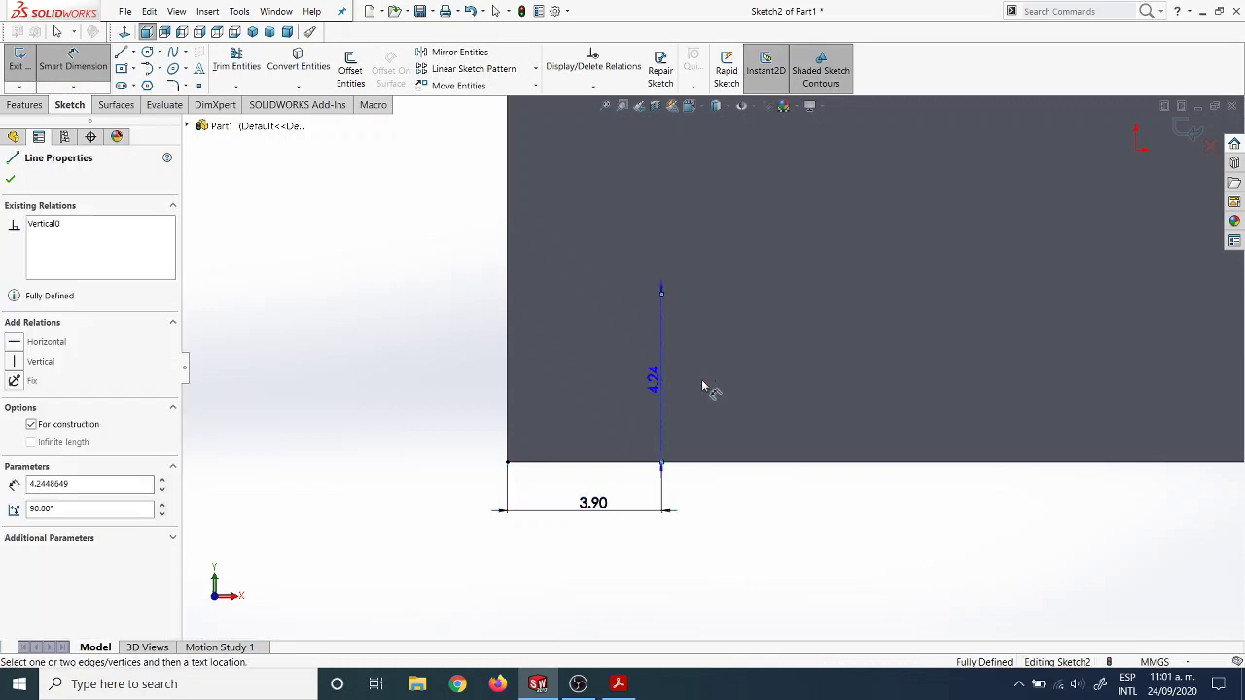
pyautogui.click(746, 384)
pyautogui.write('3')
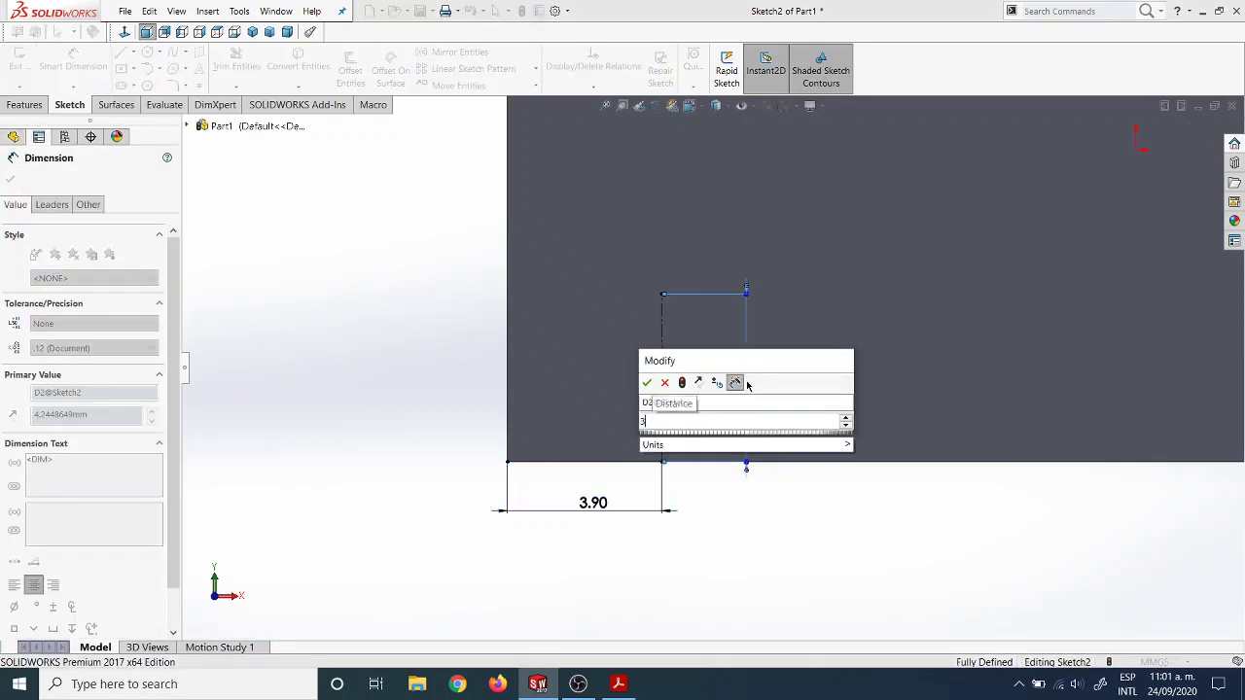
pyautogui.write('.9')
pyautogui.press('Return')
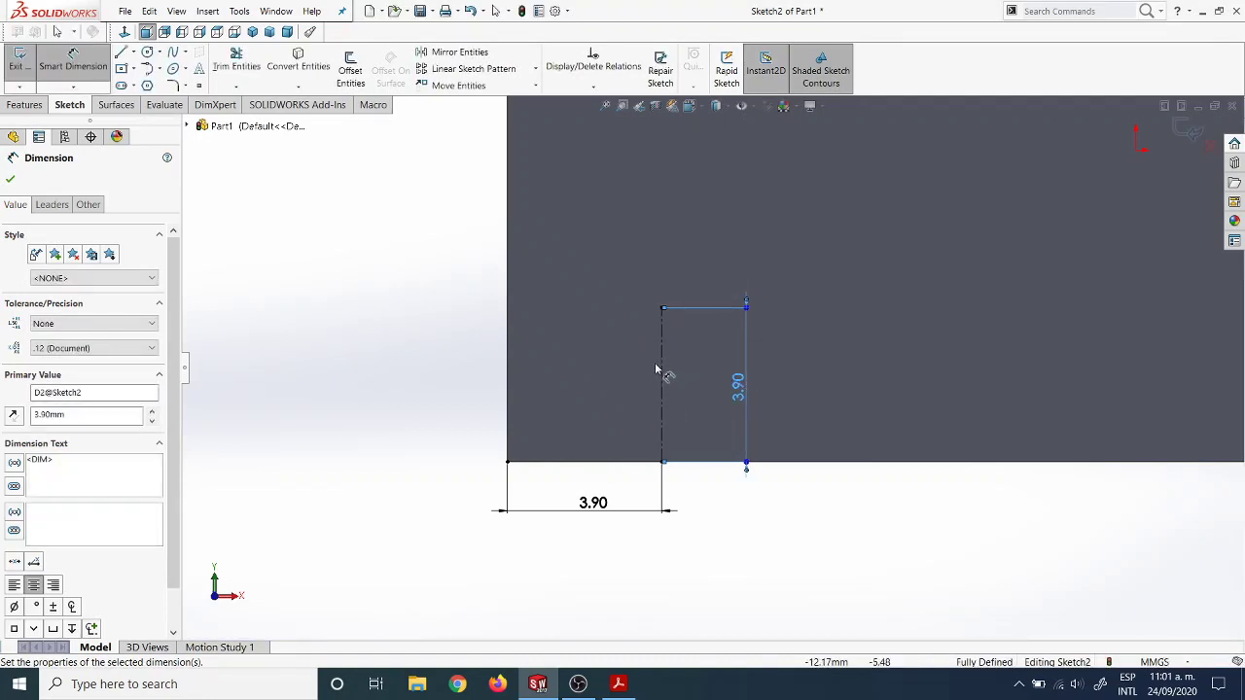
# Check the stud diameter in the Lego blocks PDF and sketch a circle about 2.7 mm in diameter centred on the vertical construction line's upper end.
pyautogui.click(620, 684)
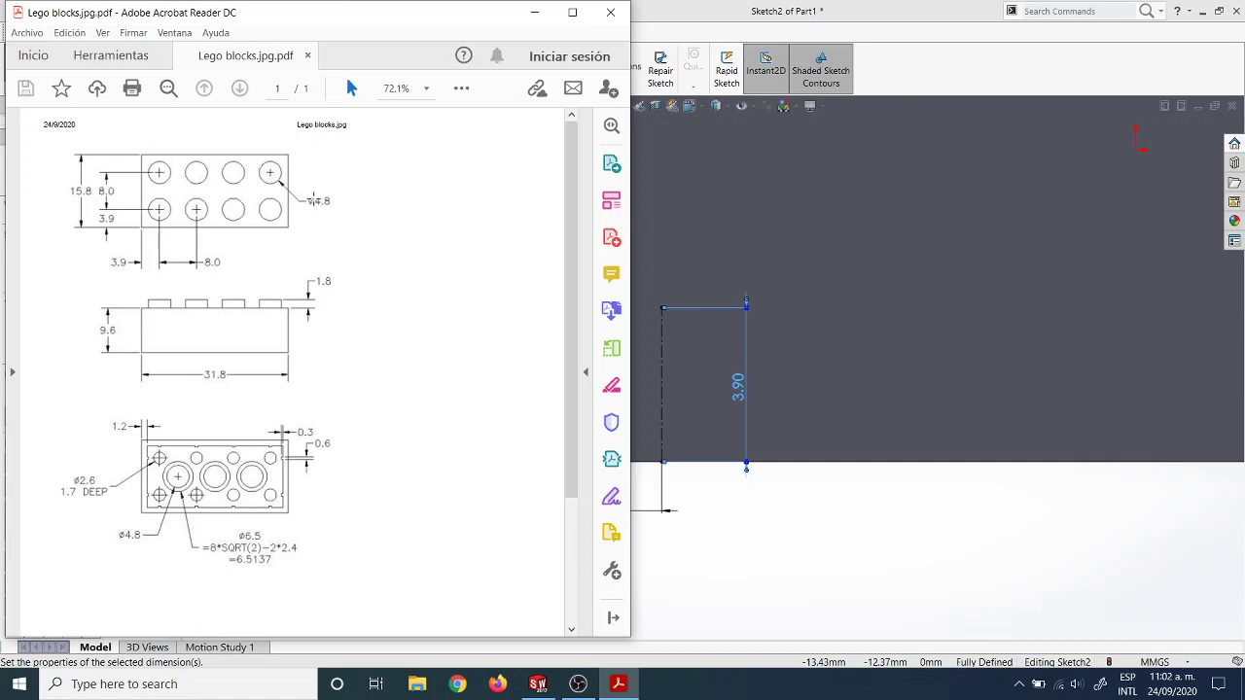
pyautogui.scroll(-1, 313, 198)
pyautogui.scroll(1, 313, 198)
pyautogui.click(765, 57)
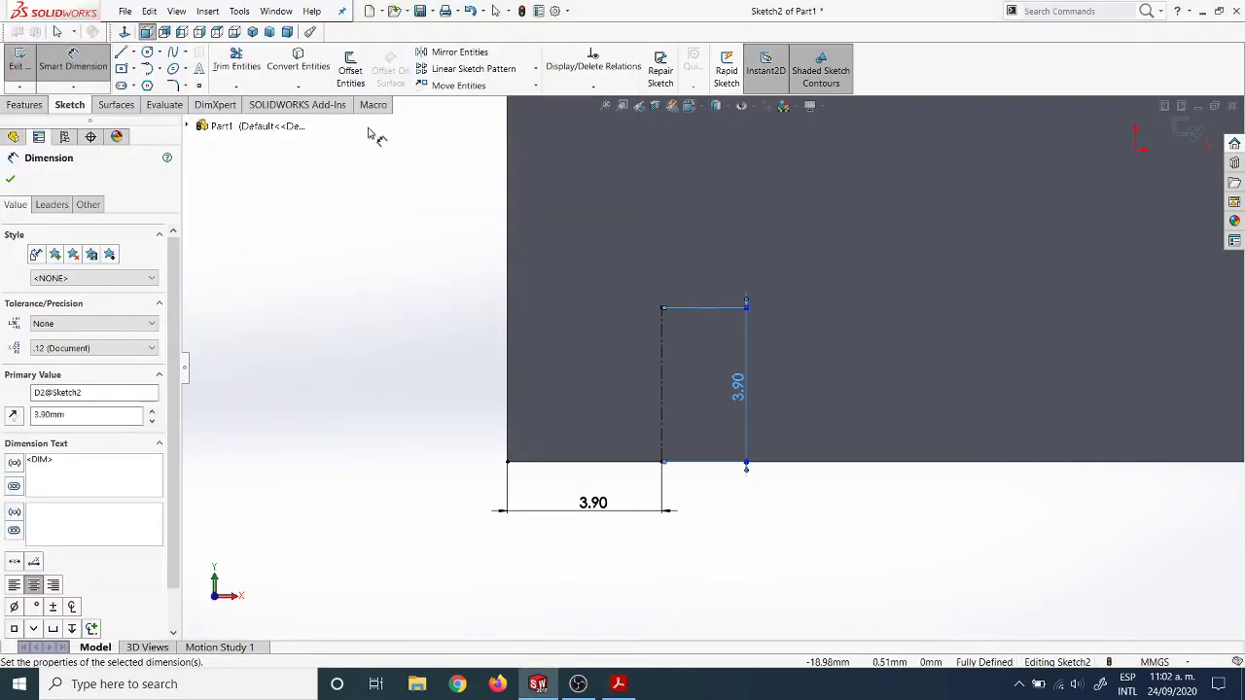
pyautogui.click(147, 56)
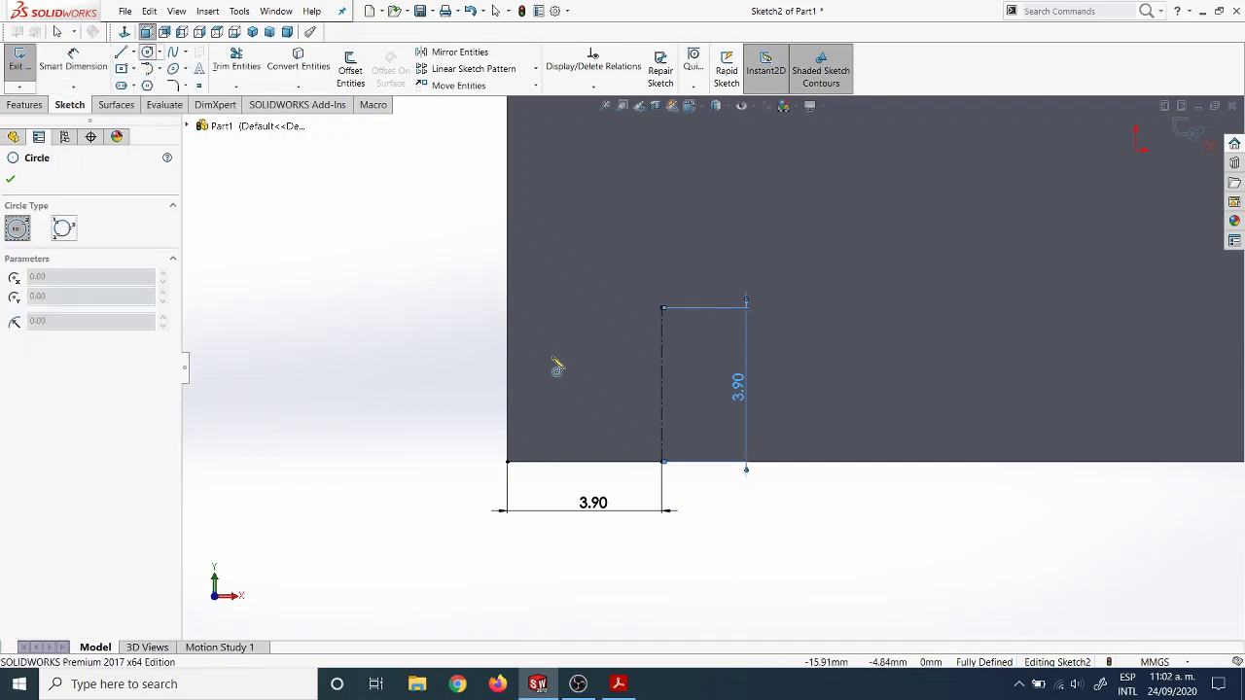
pyautogui.click(662, 309)
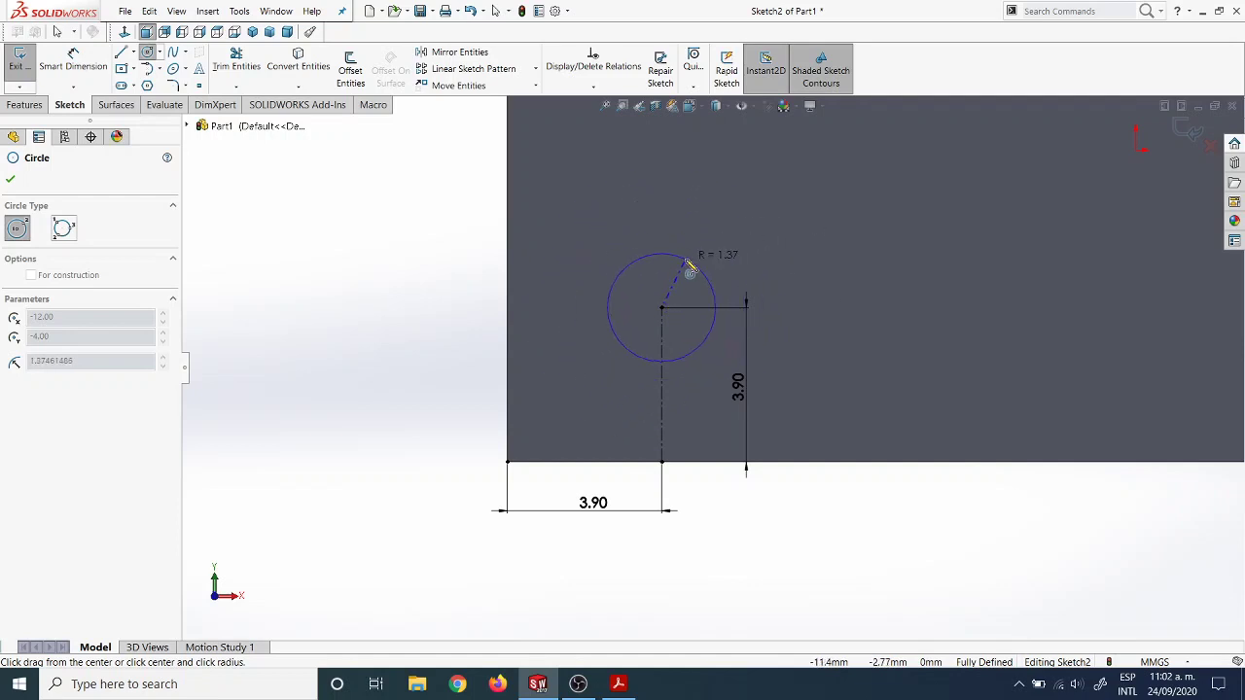
pyautogui.click(688, 265)
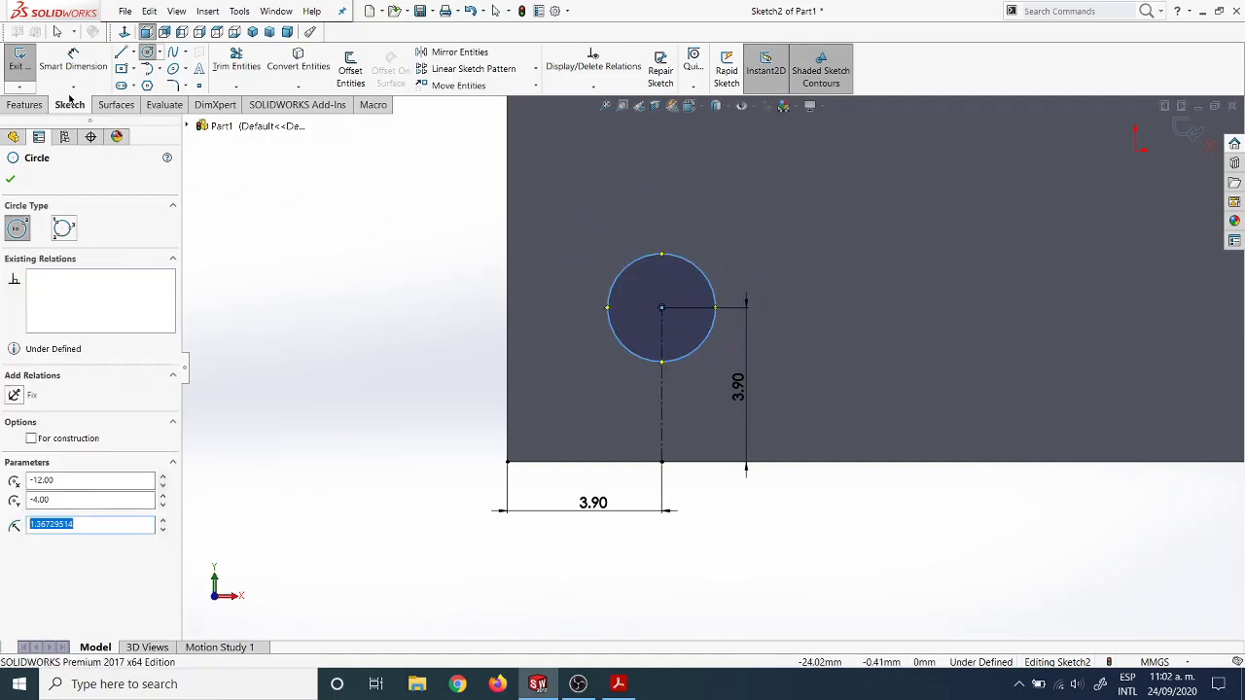
# Dimension the stud circle's diameter at 4.8 mm.
pyautogui.click(83, 68)
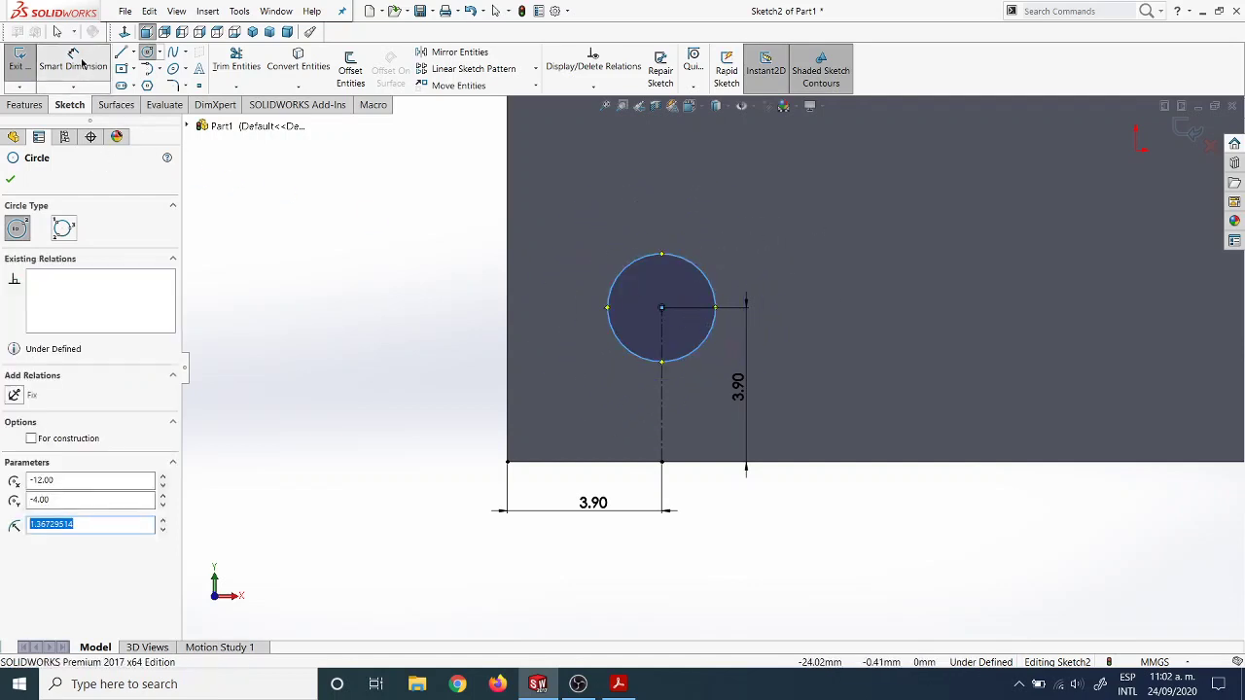
pyautogui.click(613, 326)
pyautogui.click(437, 324)
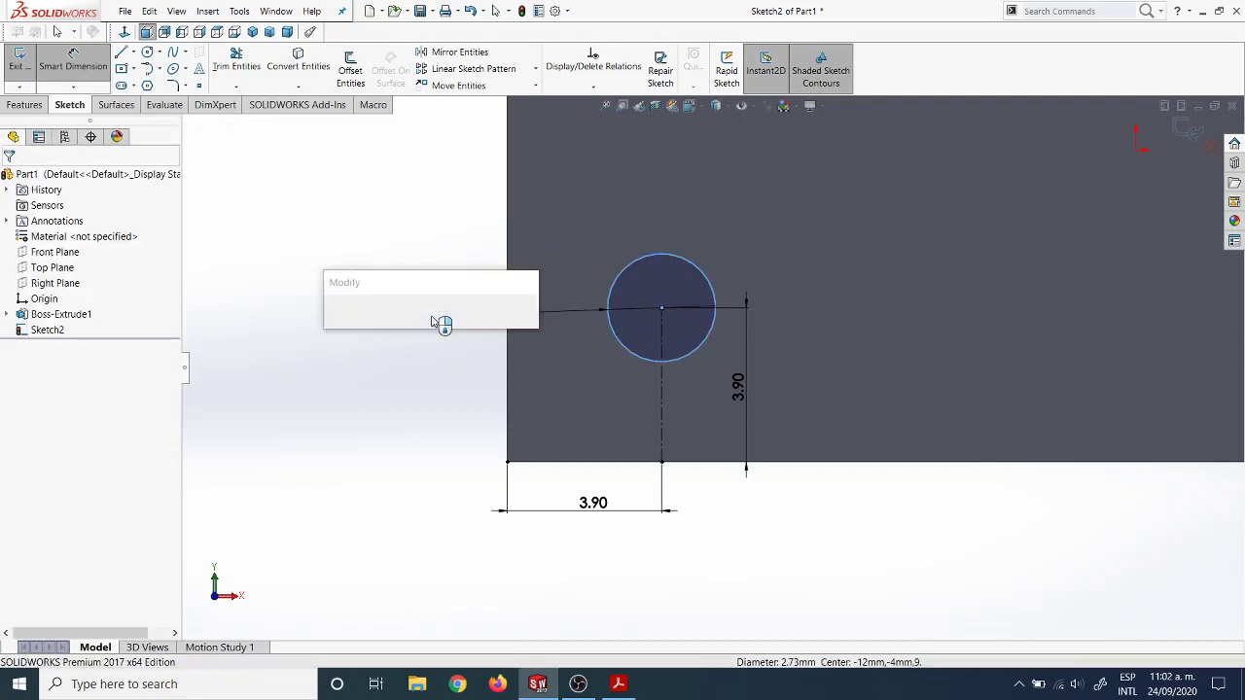
pyautogui.write('4.8')
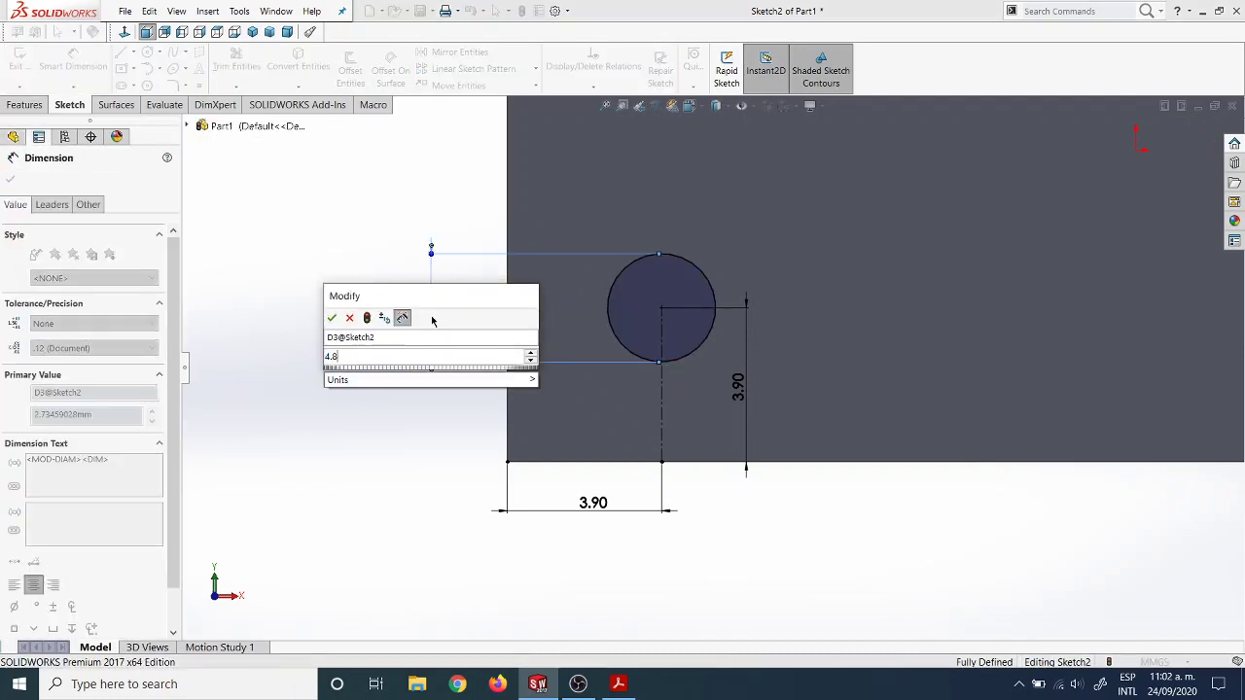
pyautogui.press('Escape')
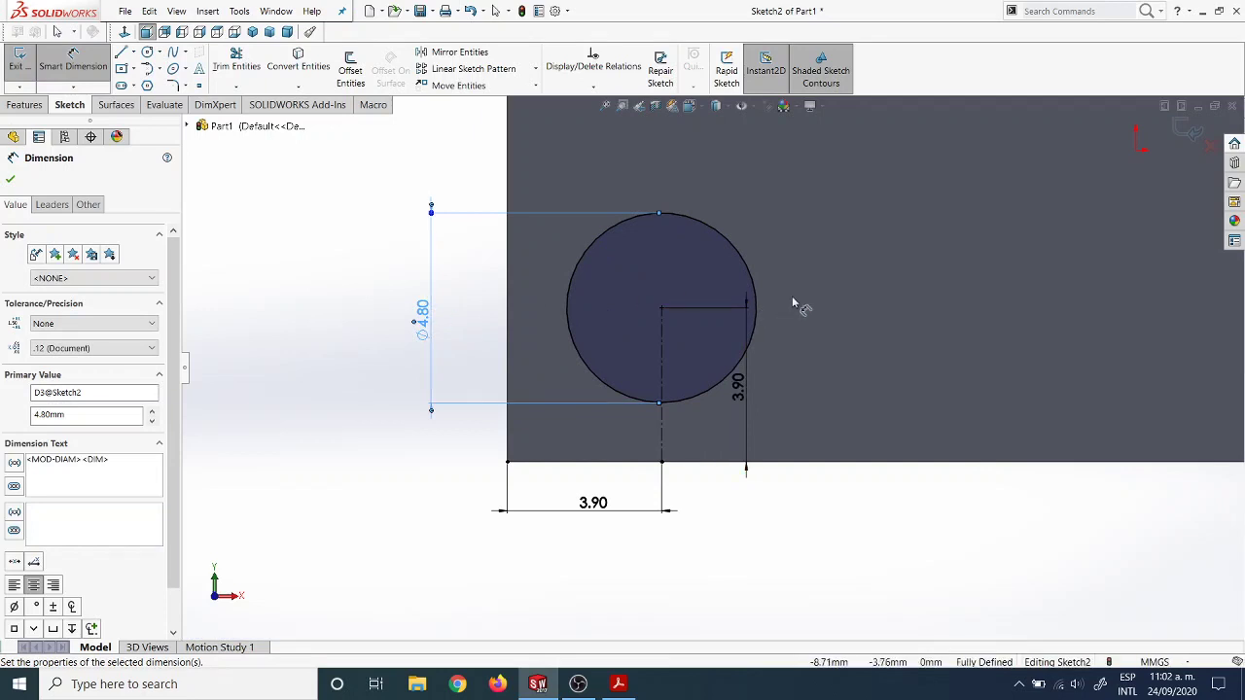
# Check the stud layout in the Lego blocks PDF and start a linear sketch pattern of the circle, directed along the face's bottom and left edges.
pyautogui.scroll(5, 801, 261)
pyautogui.scroll(-3, 801, 273)
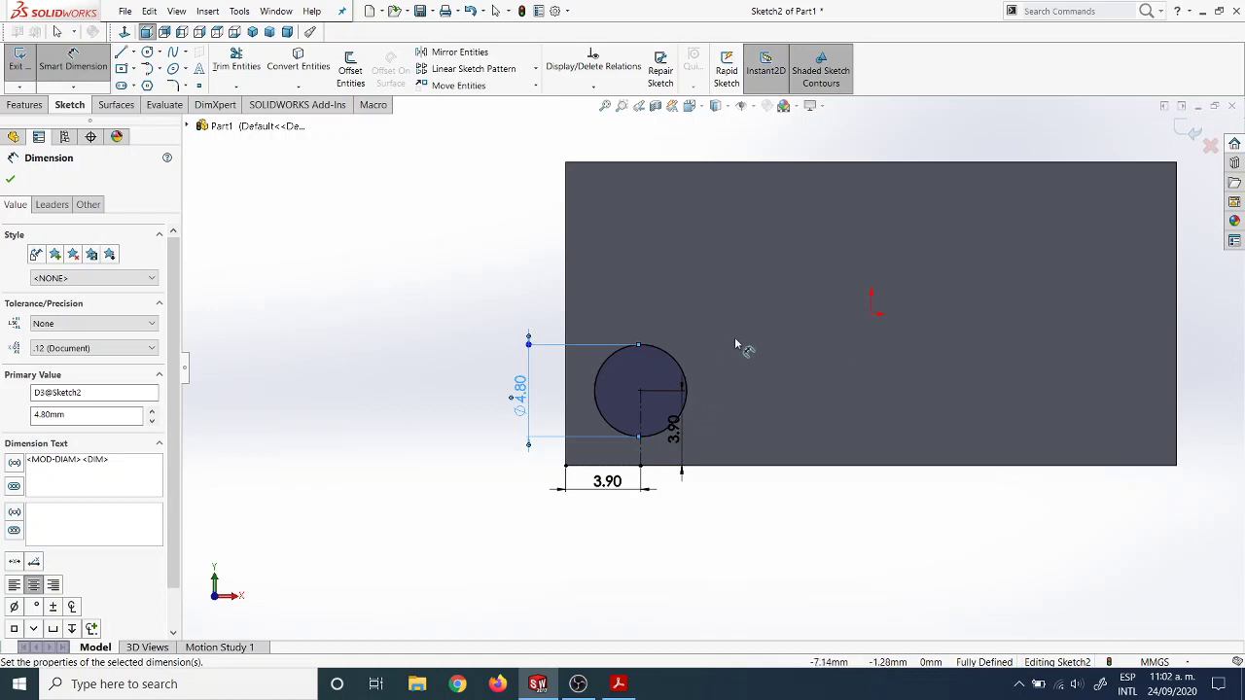
pyautogui.click(618, 684)
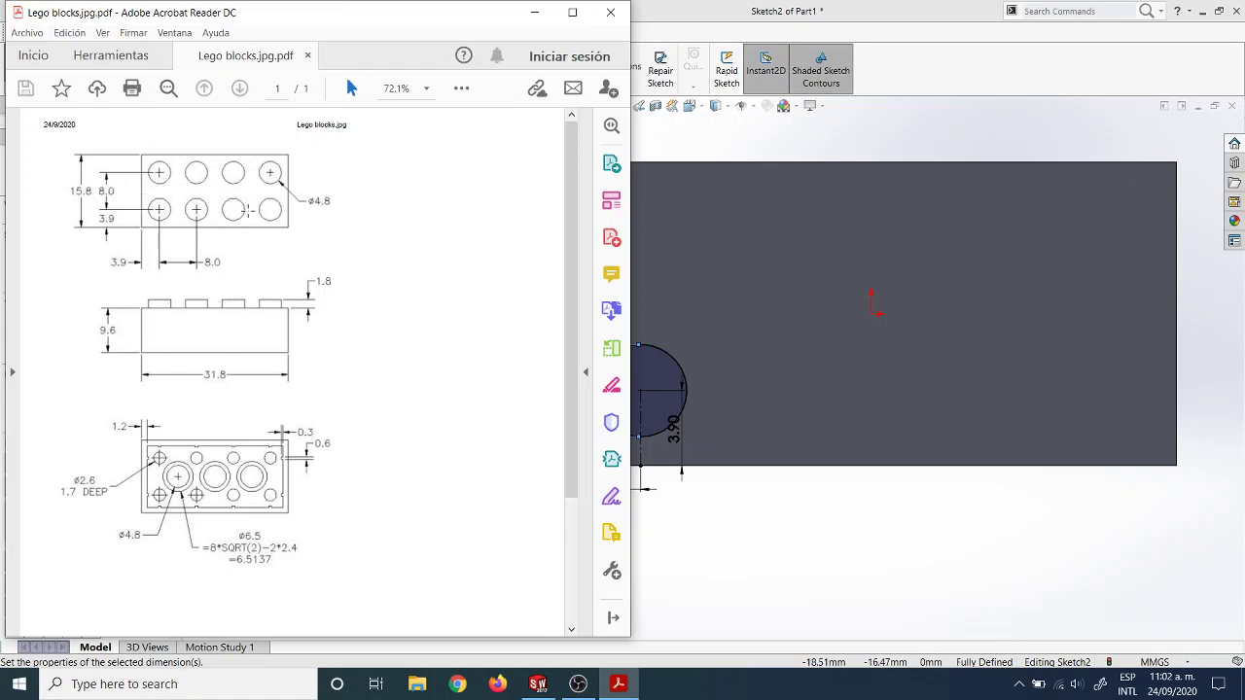
pyautogui.click(533, 12)
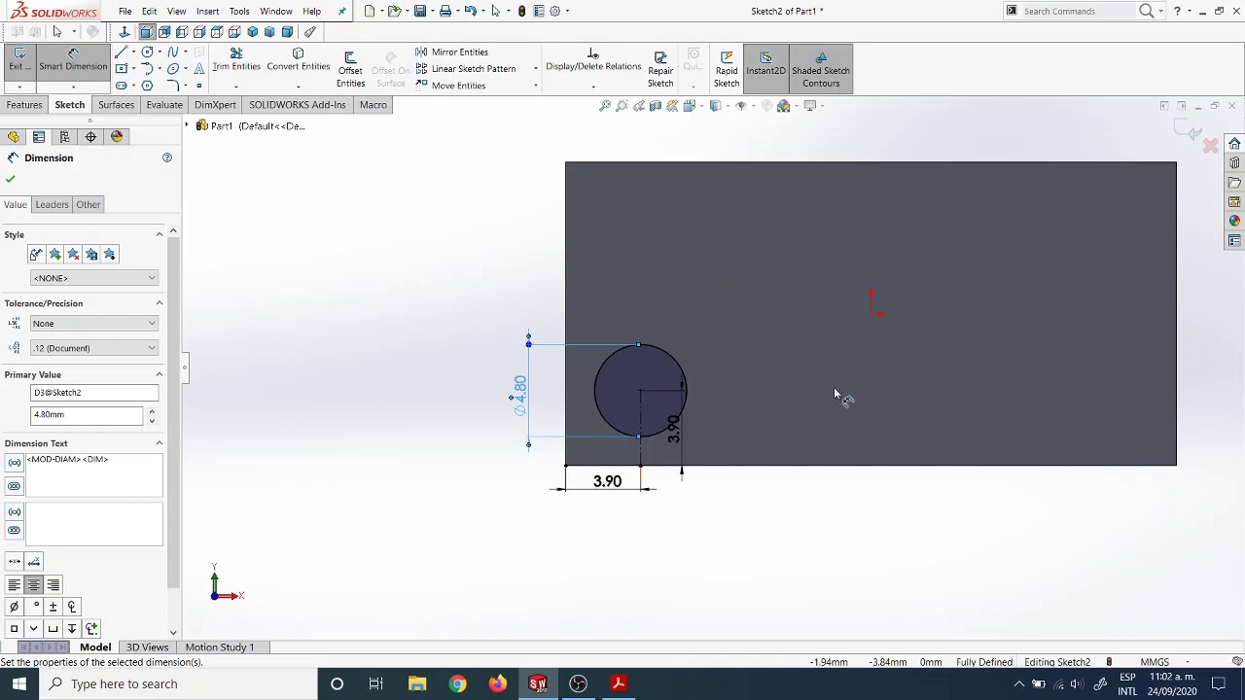
pyautogui.click(616, 684)
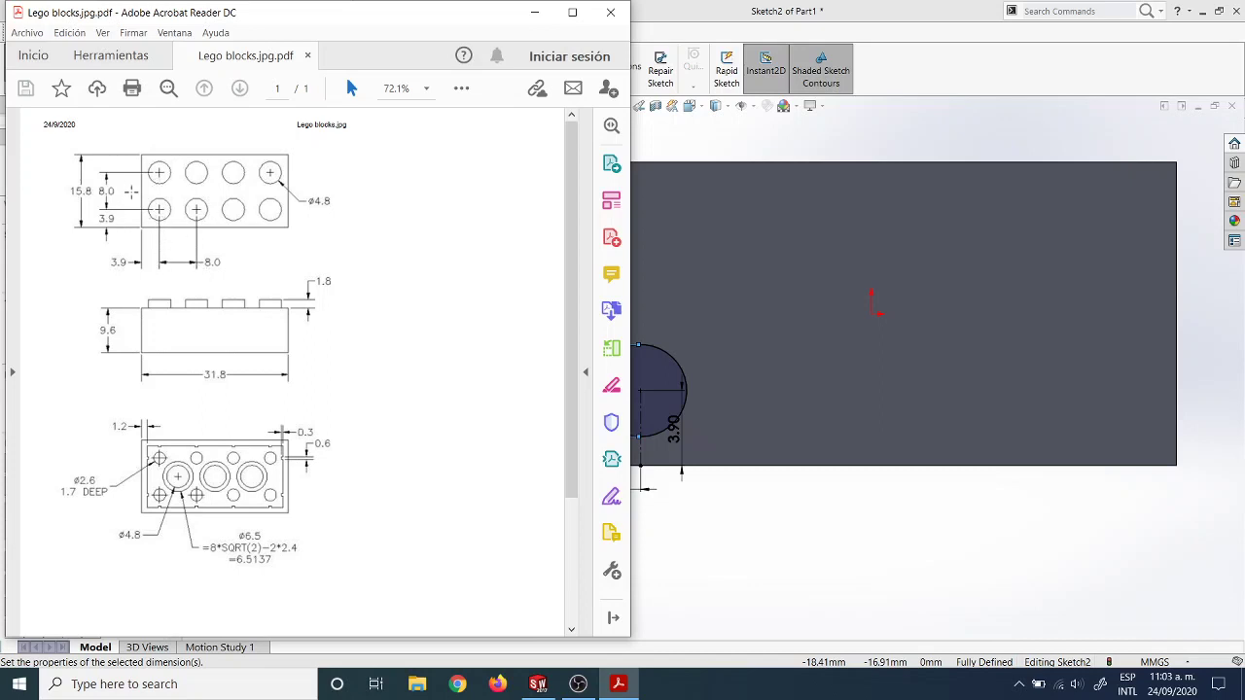
pyautogui.click(740, 15)
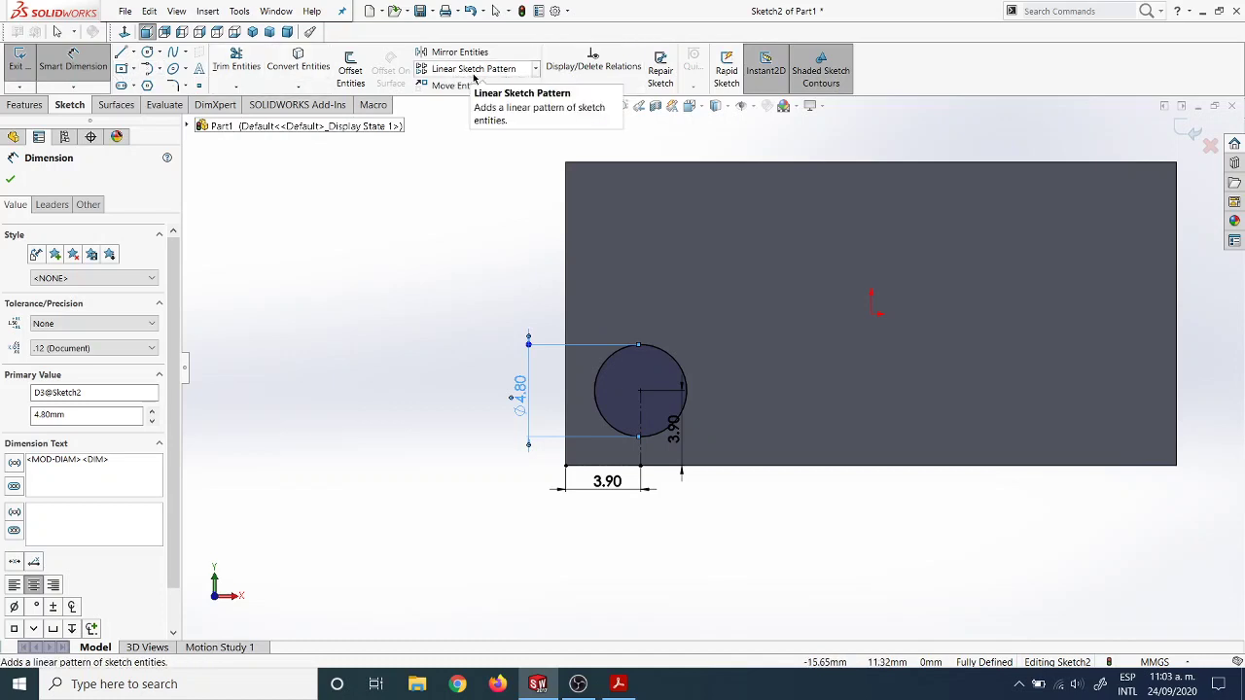
pyautogui.click(537, 69)
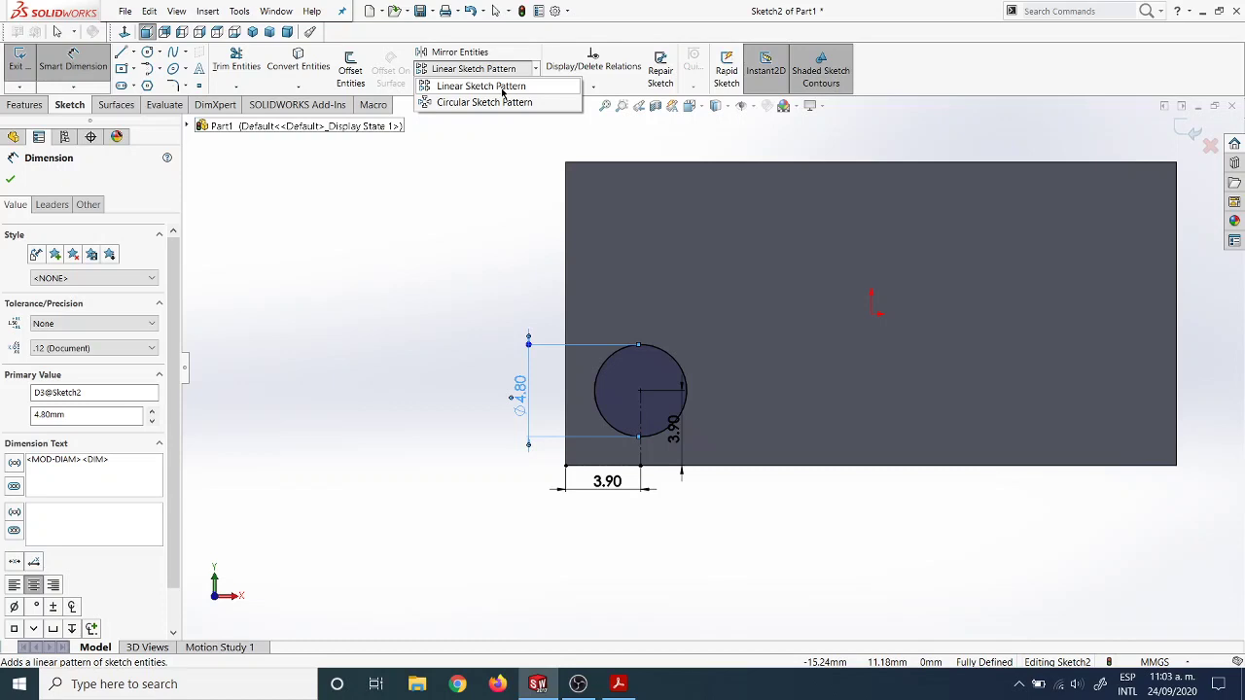
pyautogui.click(502, 88)
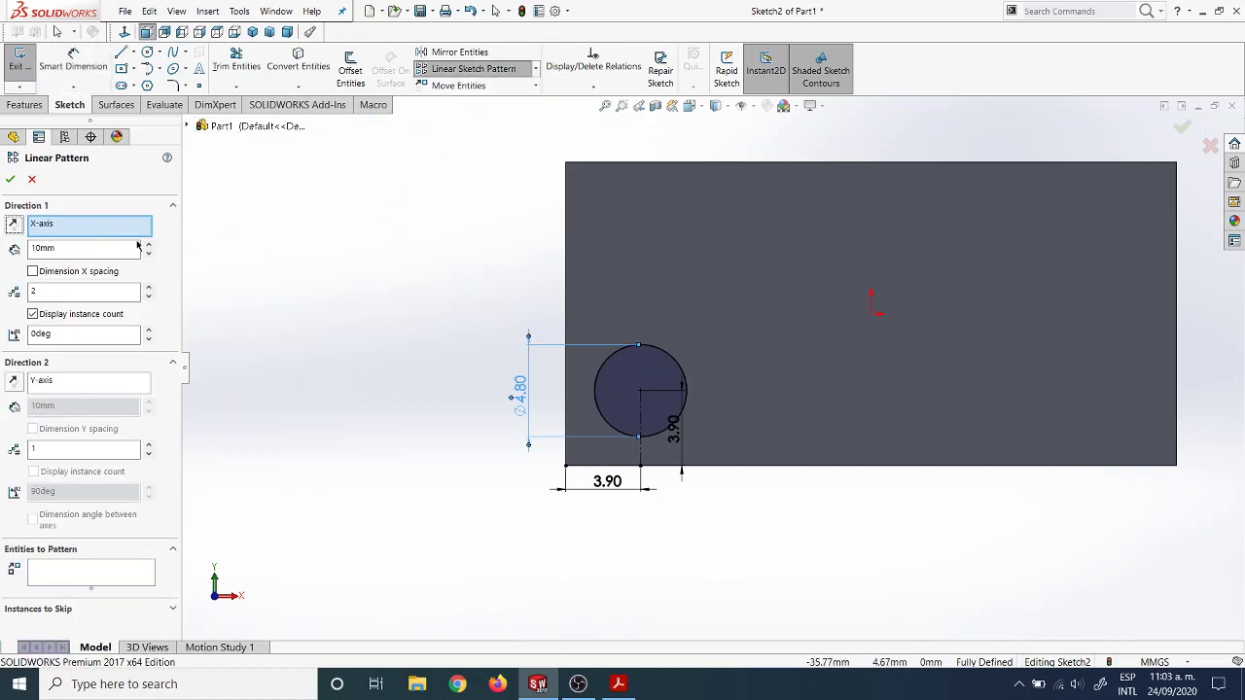
pyautogui.click(819, 473)
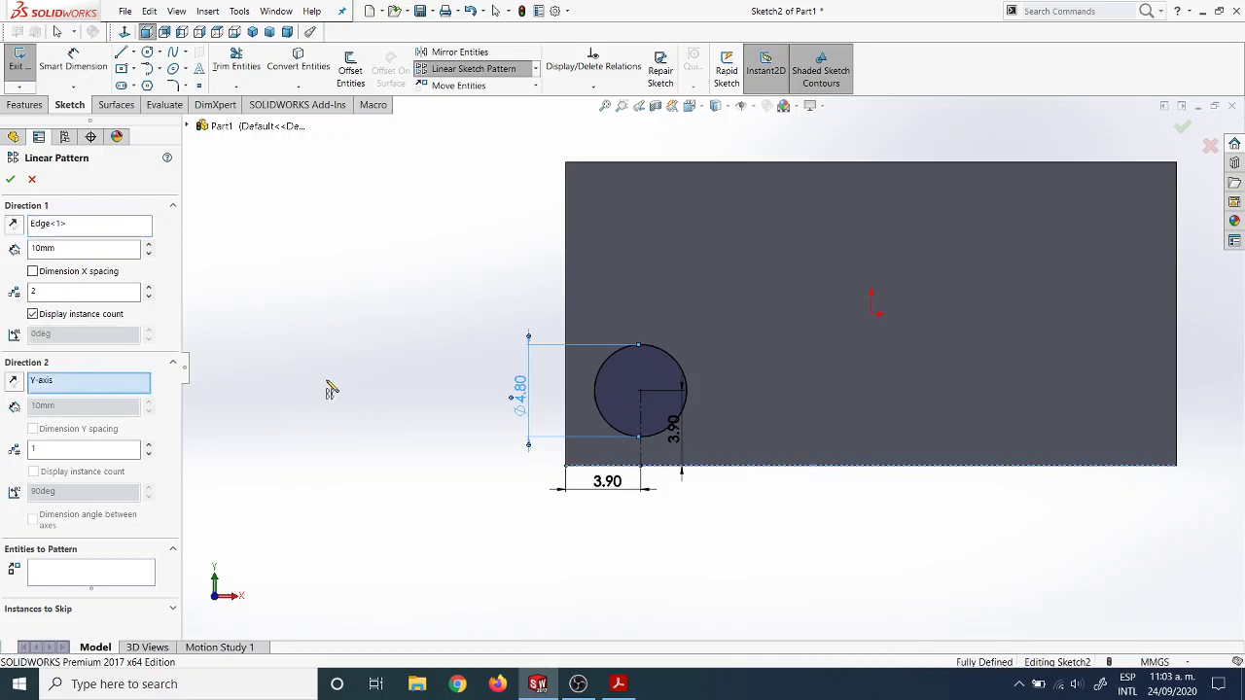
pyautogui.click(566, 286)
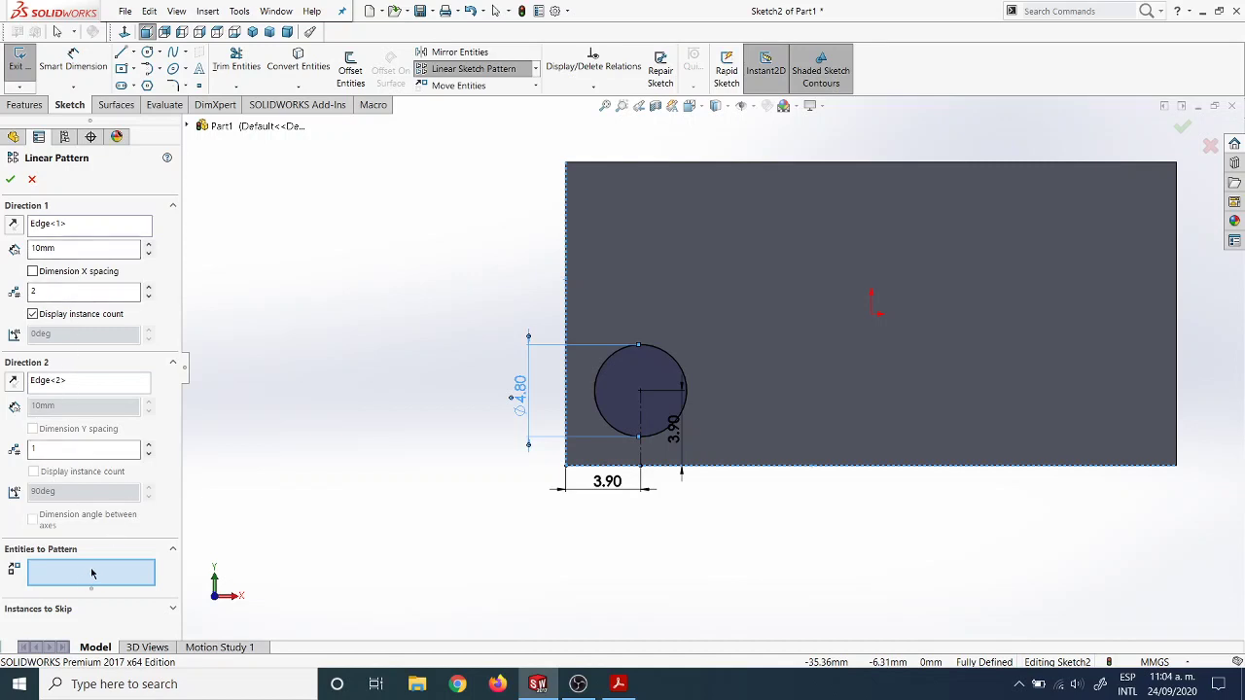
pyautogui.click(671, 367)
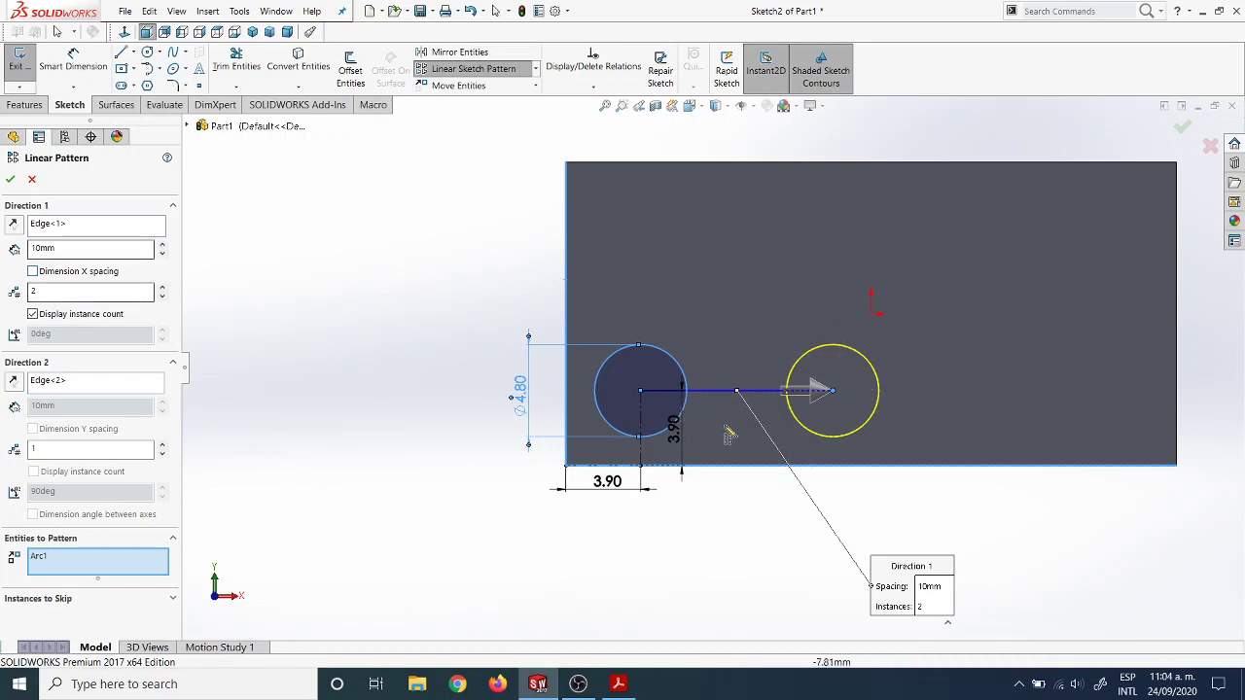
# Set the pattern's first direction to 4 instances, following the stud count in the Lego blocks PDF.
pyautogui.scroll(2, 851, 390)
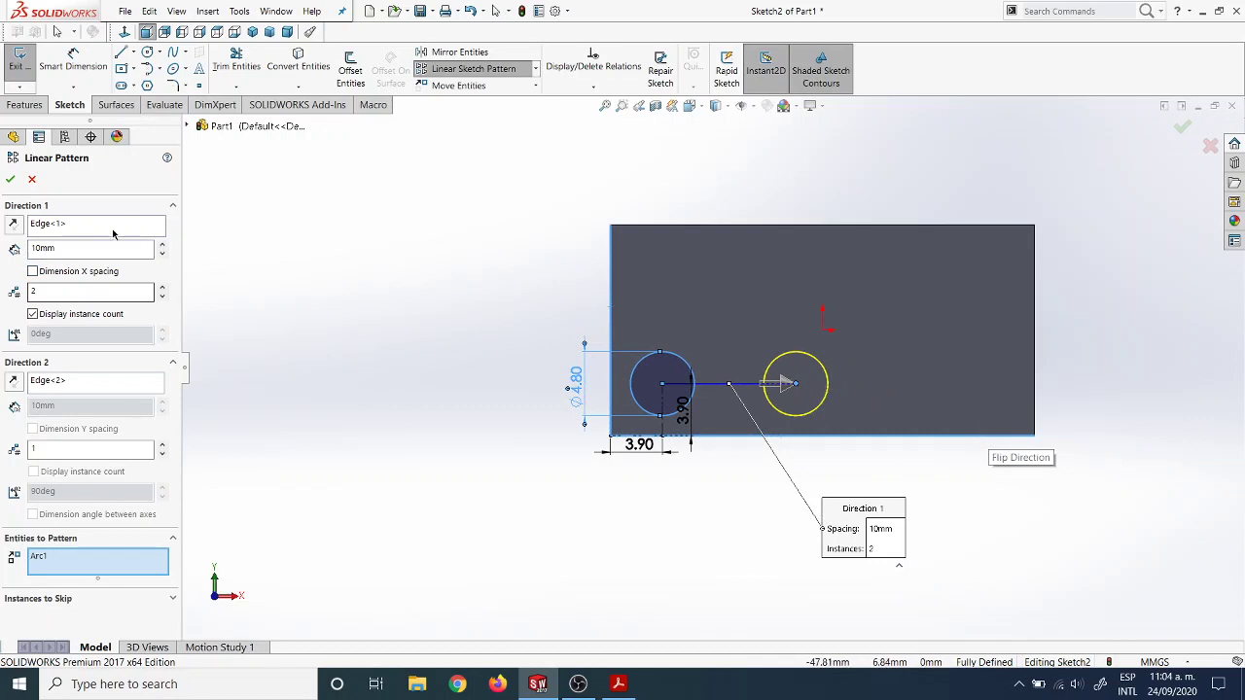
pyautogui.click(33, 294)
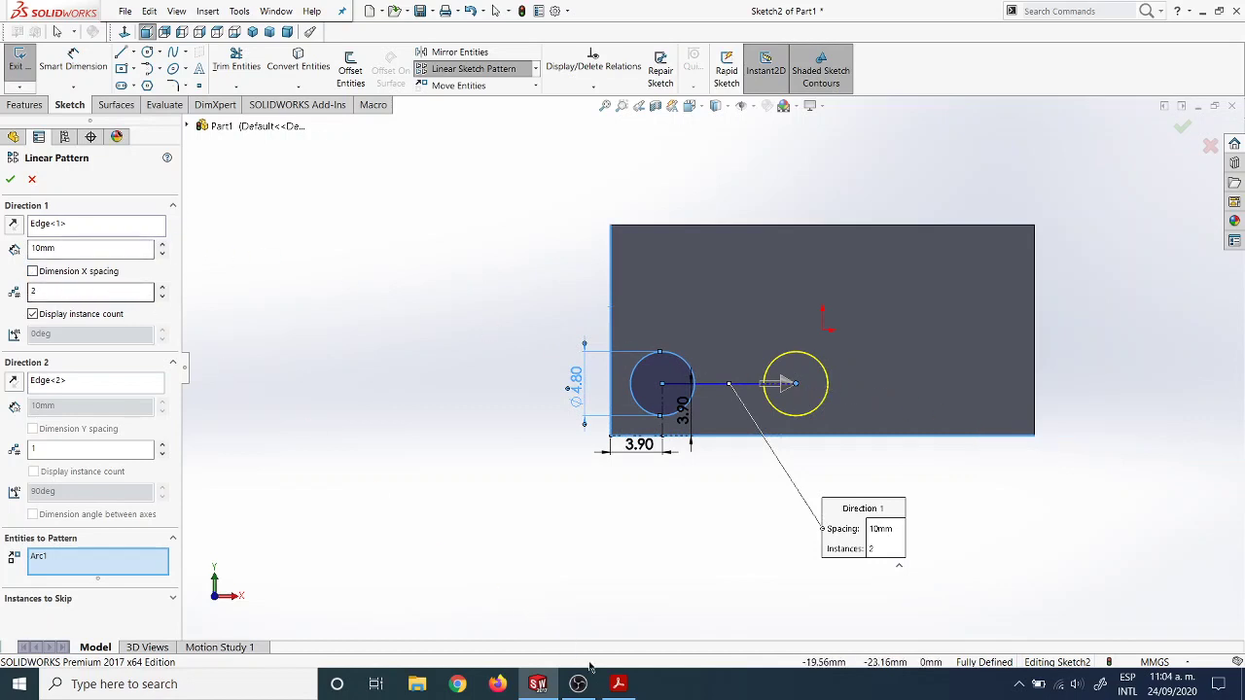
pyautogui.click(617, 684)
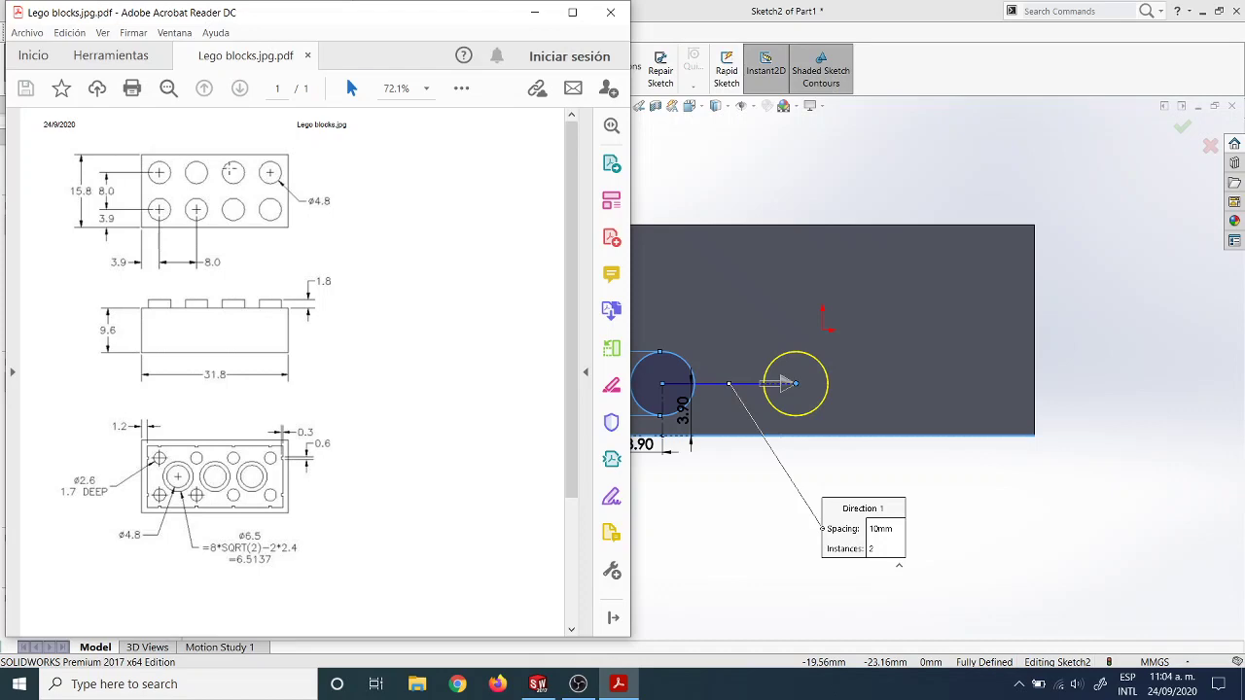
pyautogui.click(533, 13)
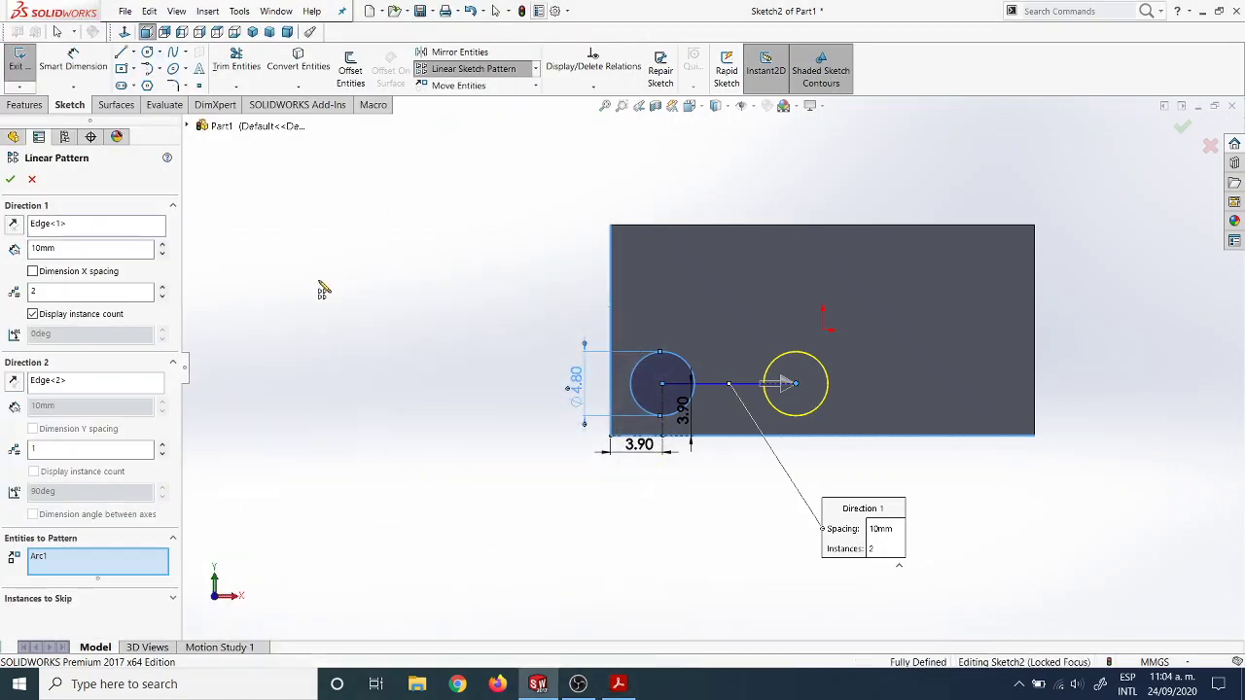
pyautogui.click(163, 288)
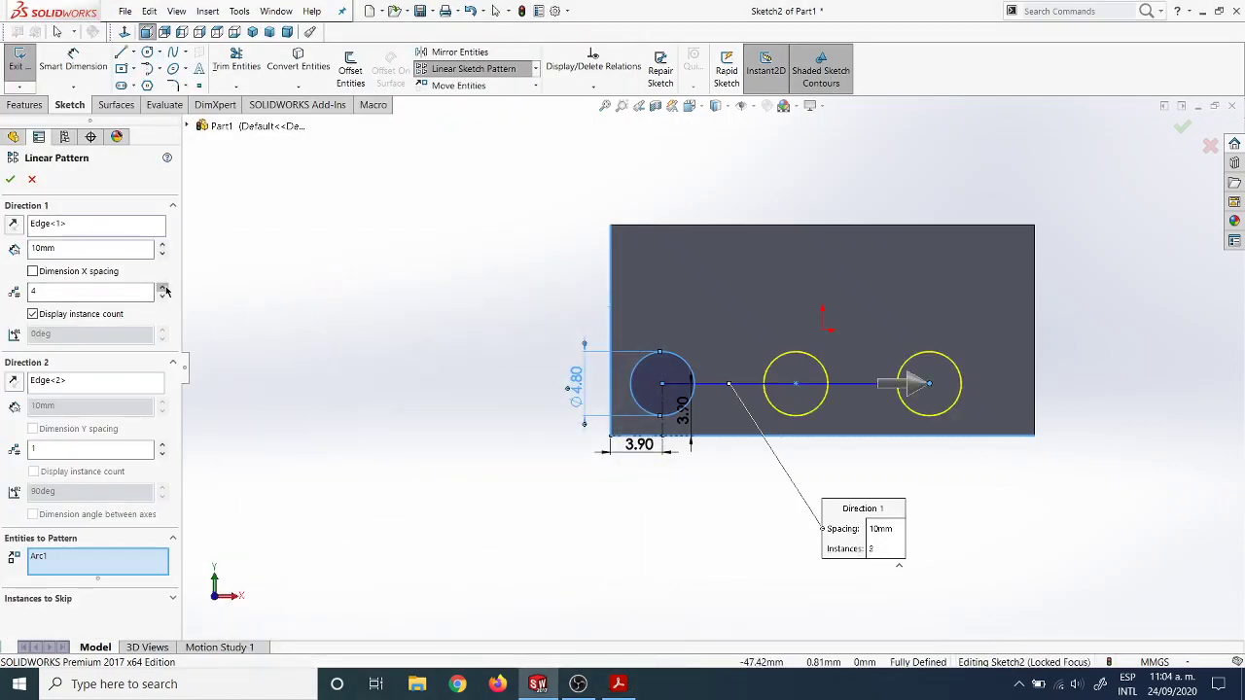
pyautogui.click(164, 288)
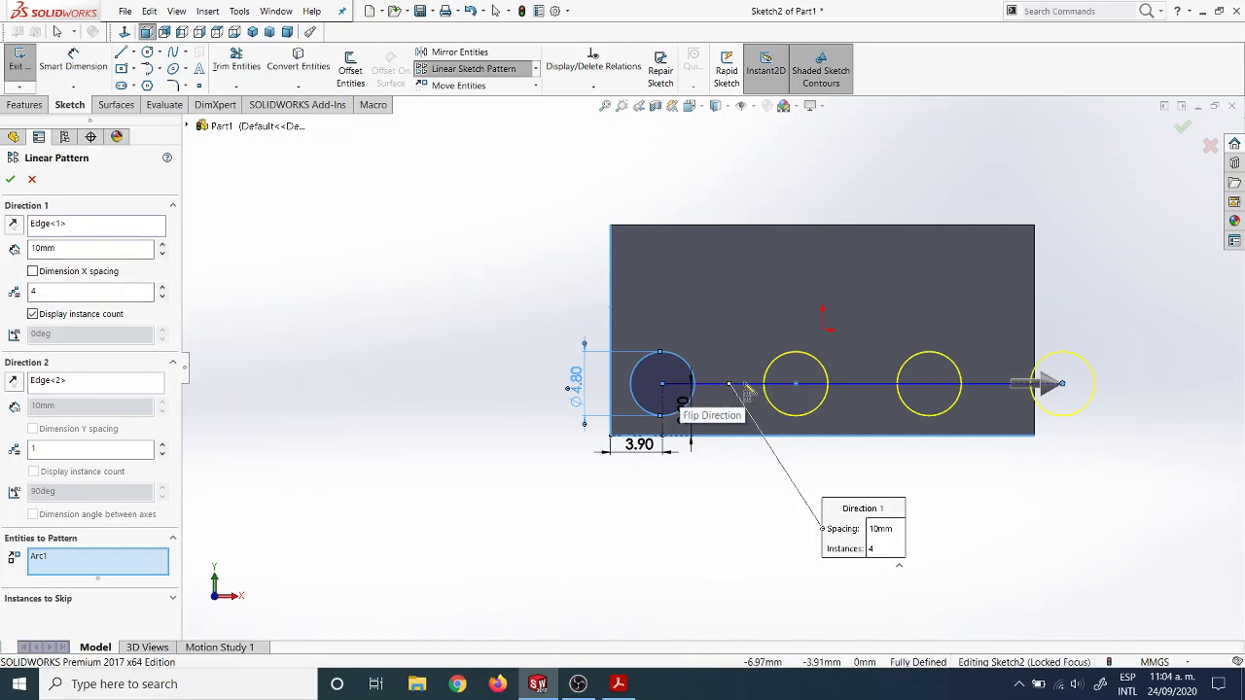
# Set the first direction's spacing to 8 mm, taking the stud spacing from the Lego blocks PDF.
pyautogui.click(618, 684)
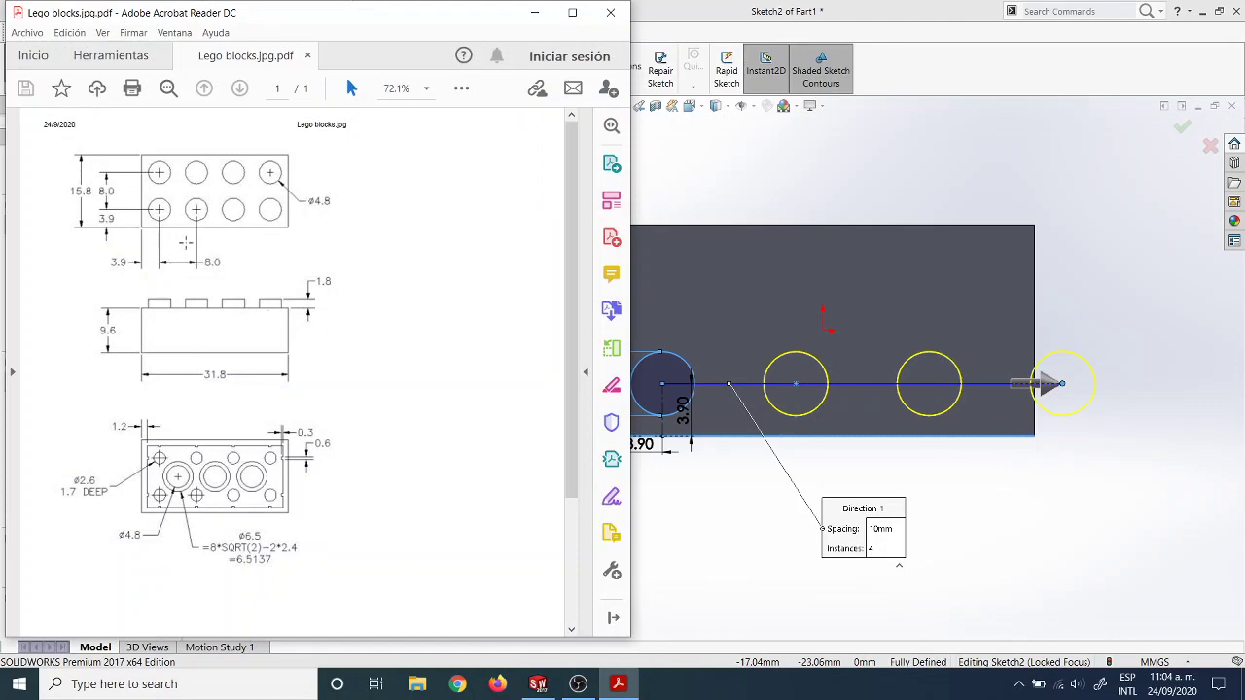
pyautogui.click(534, 12)
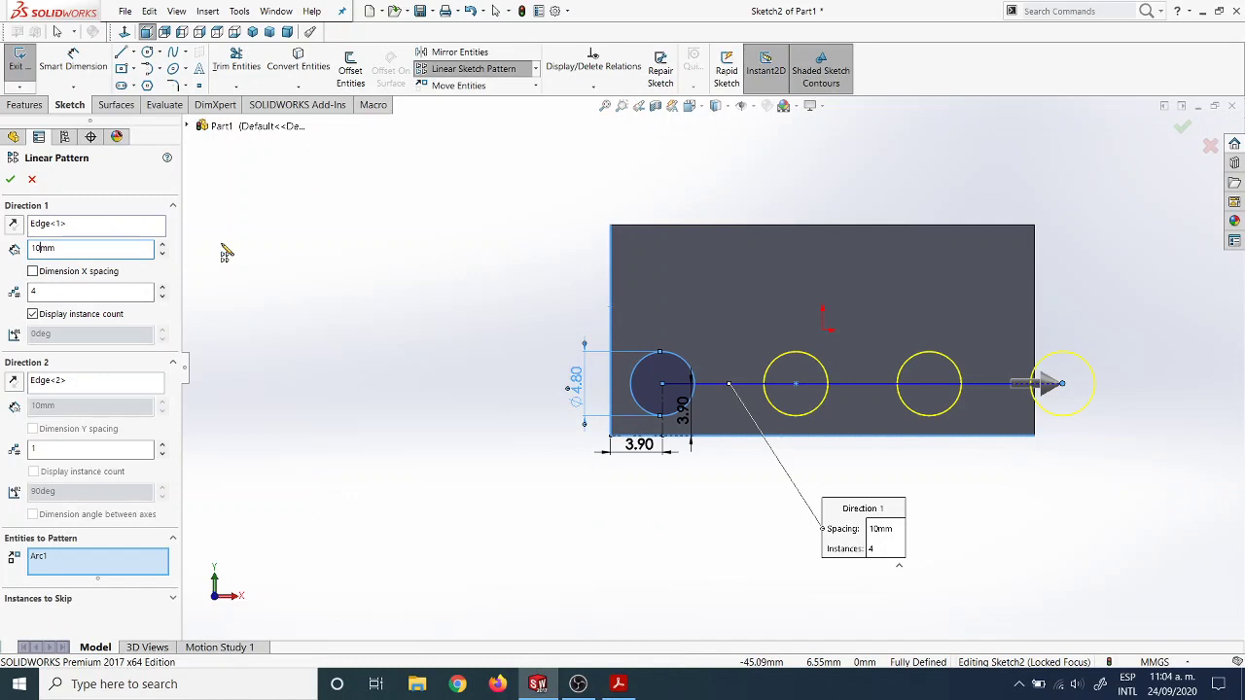
pyautogui.press('BackSpace')
pyautogui.write('8')
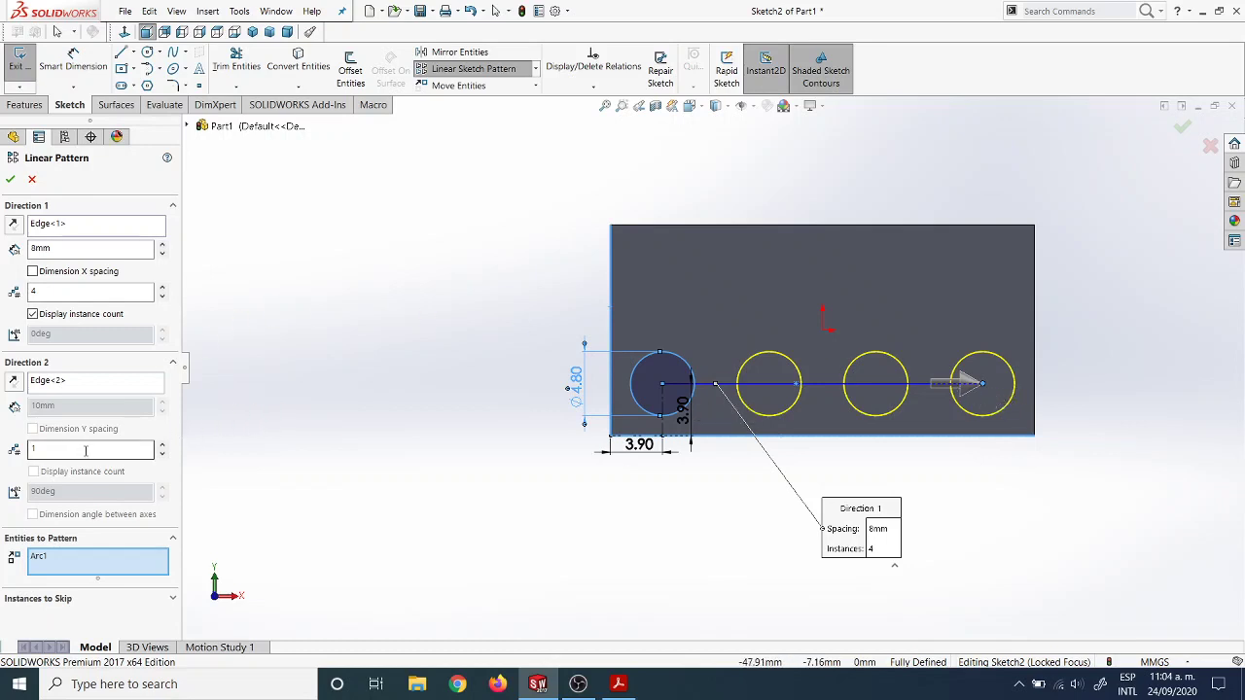
# Set the pattern's second direction to 2 instances, reversed onto the face, with the PDF's 8 mm spacing, and accept the pattern.
pyautogui.click(162, 443)
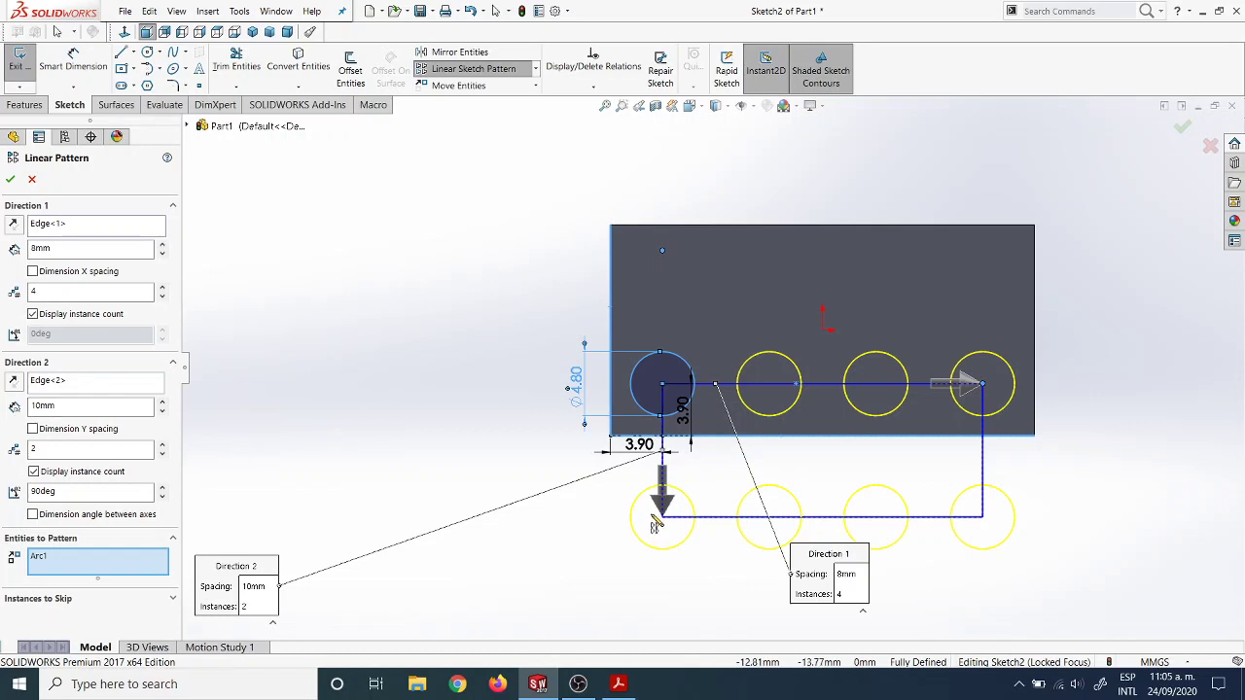
pyautogui.click(16, 384)
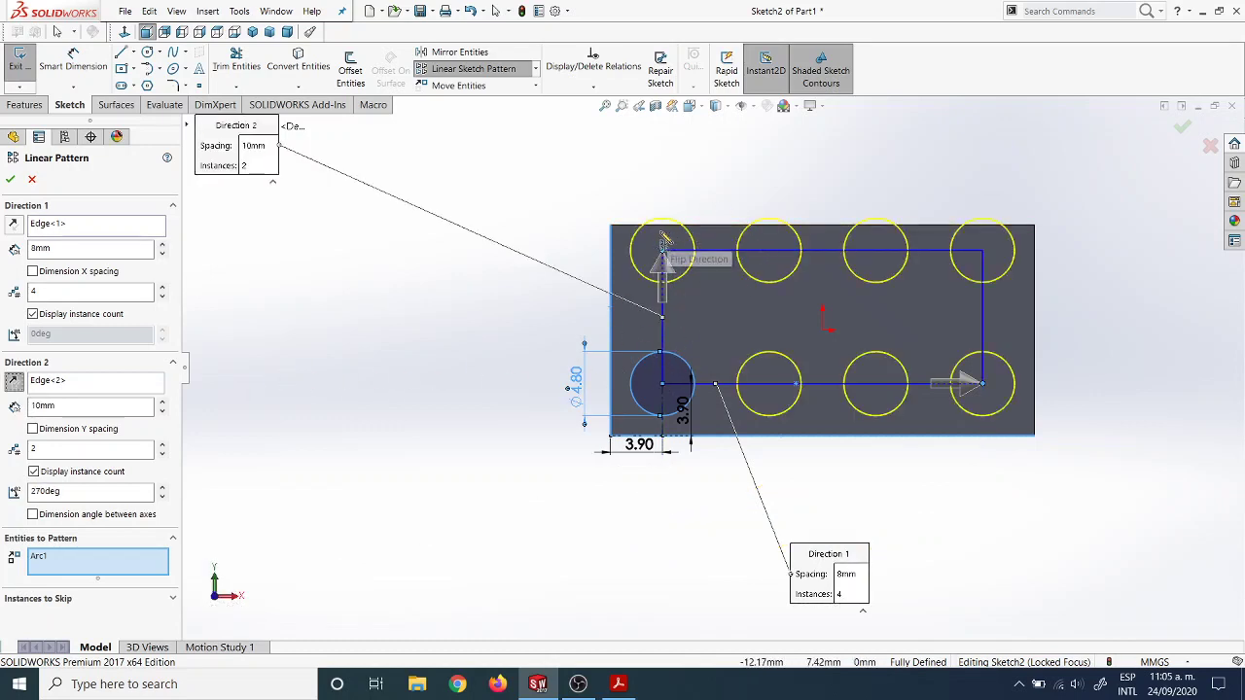
pyautogui.click(618, 684)
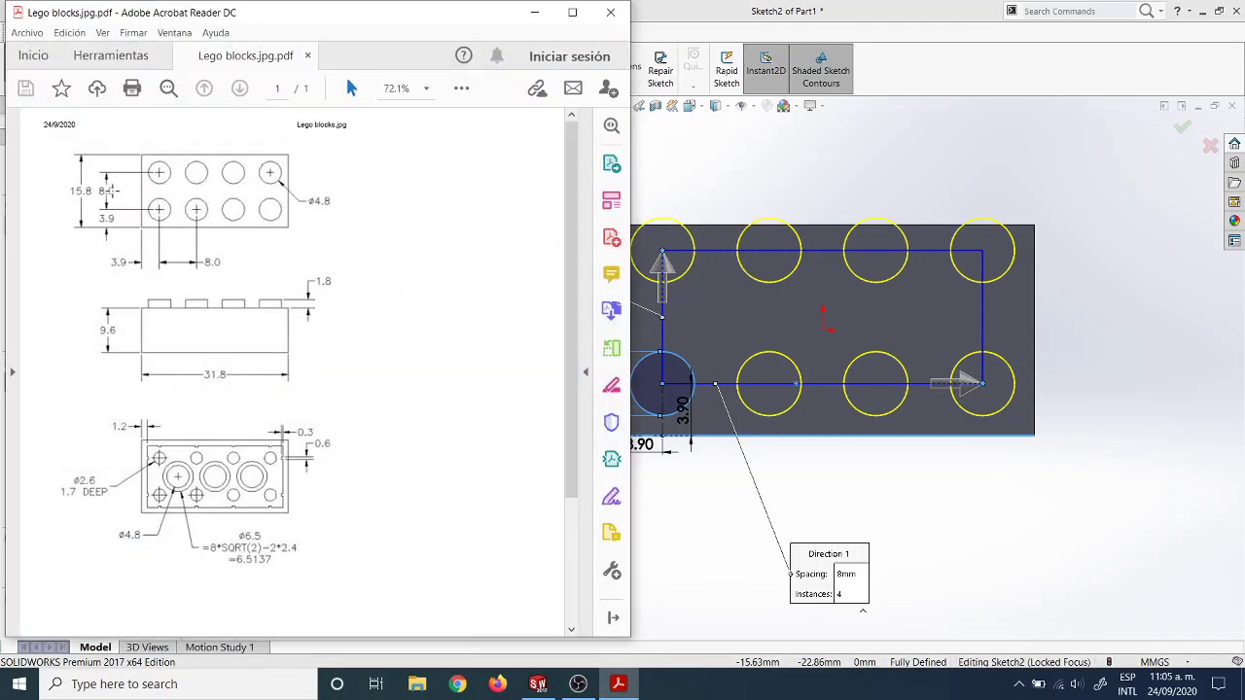
pyautogui.click(534, 12)
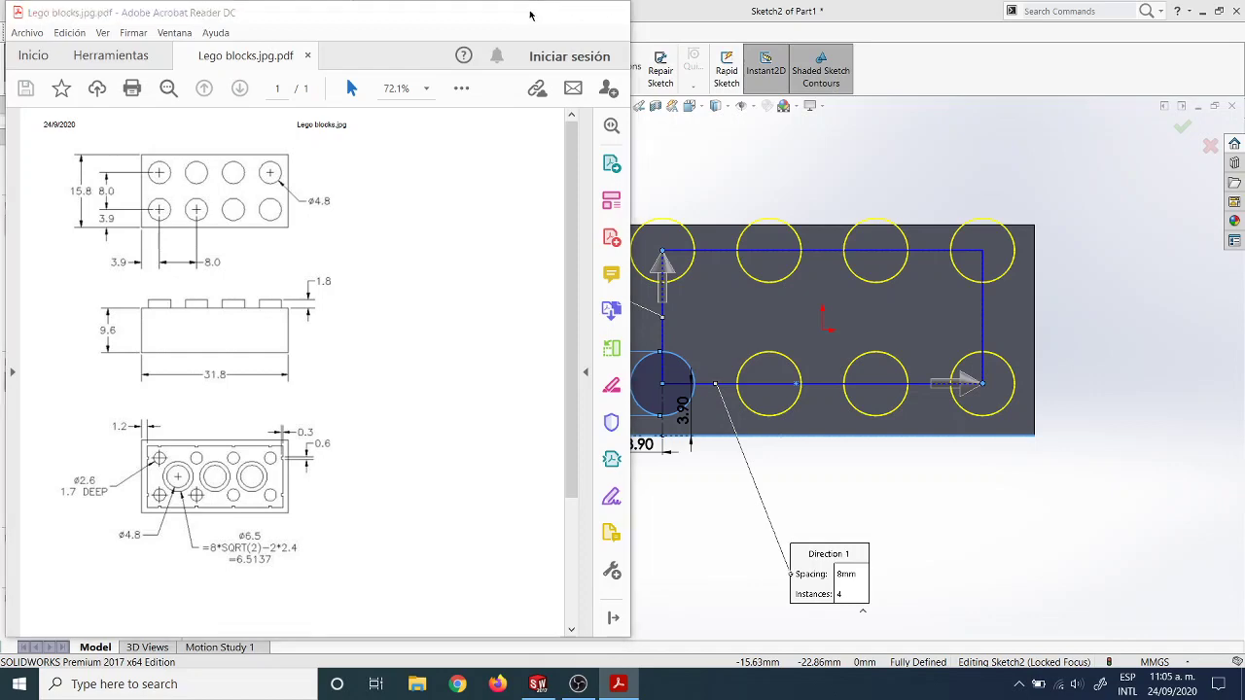
pyautogui.click(99, 403)
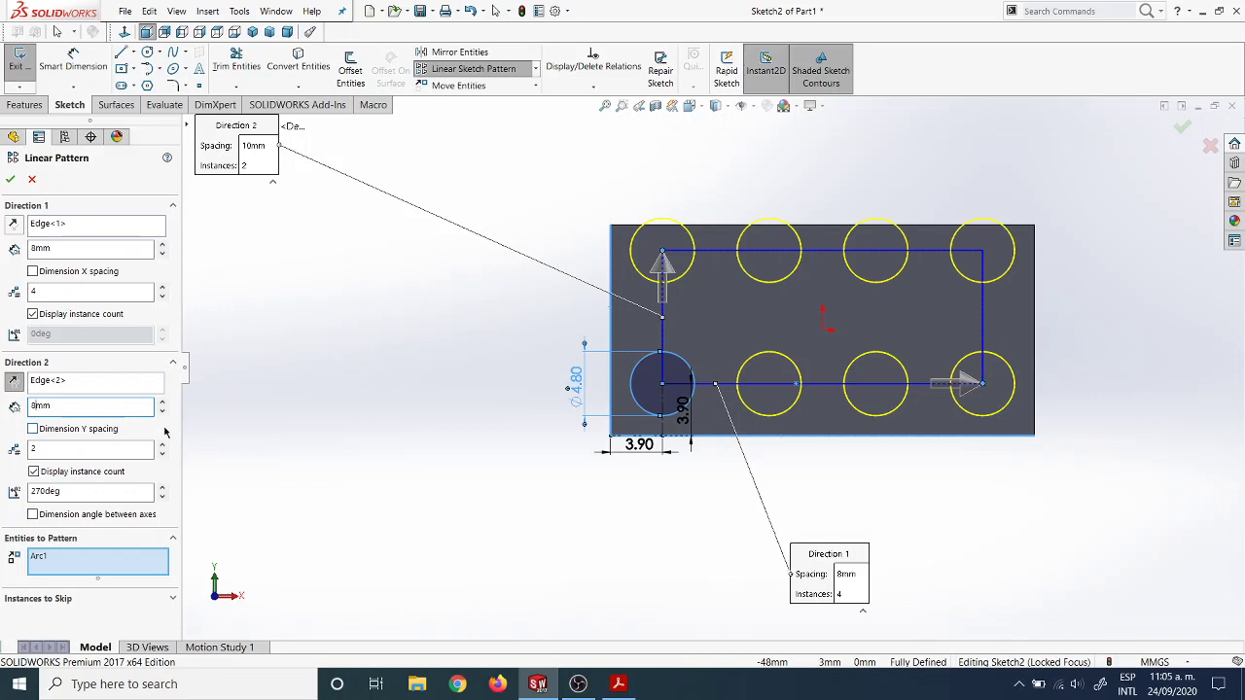
pyautogui.press('Return')
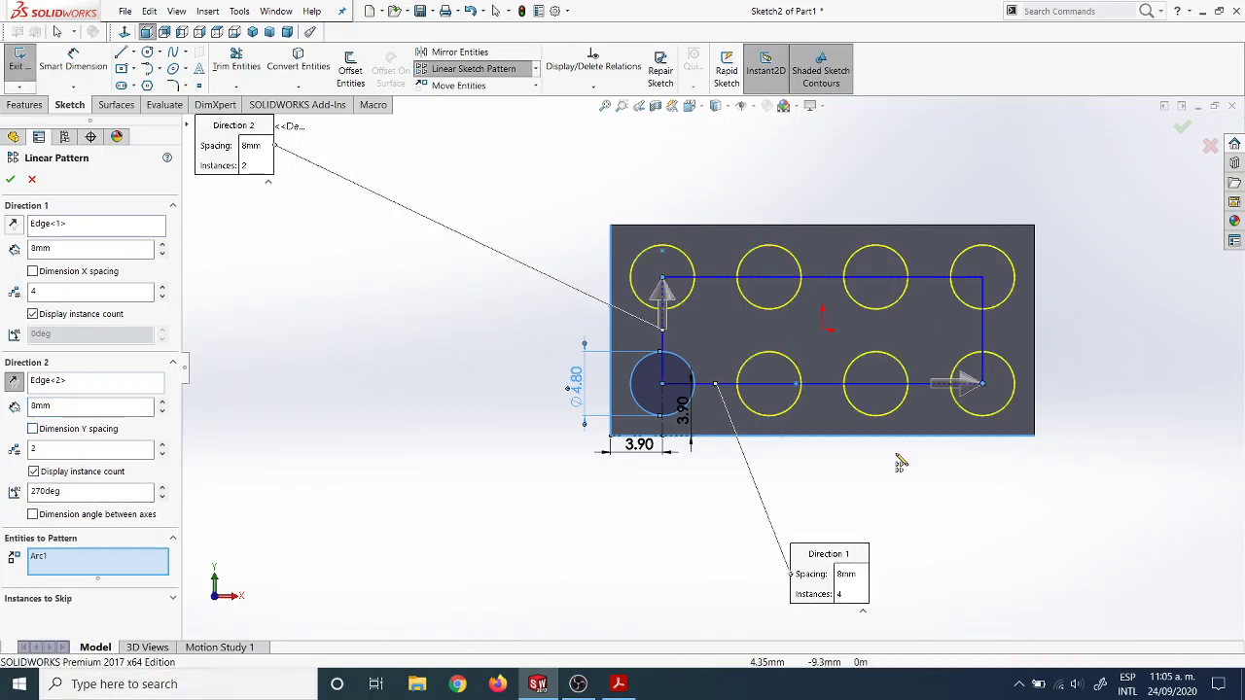
pyautogui.click(1186, 126)
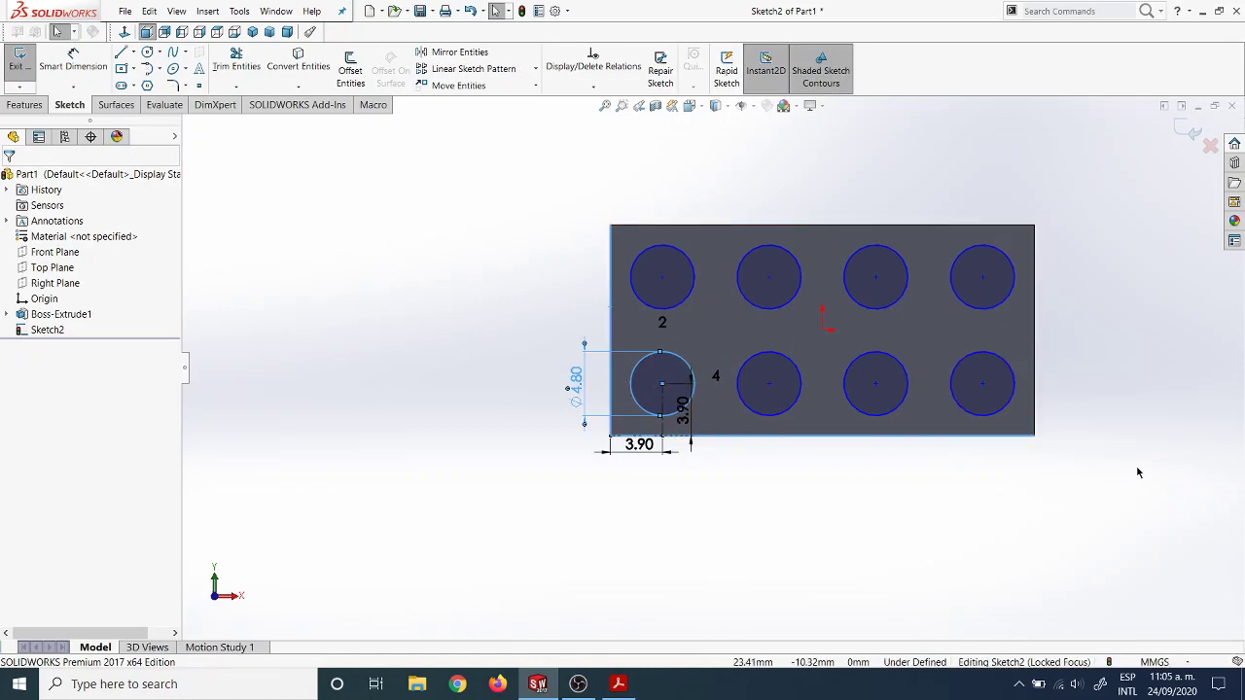
# Start a boss extrusion of the eight stud circles and check the stud height in the Lego blocks PDF.
pyautogui.moveTo(1138, 473); pyautogui.dragTo(1085, 455, button='middle')
pyautogui.press('Escape')
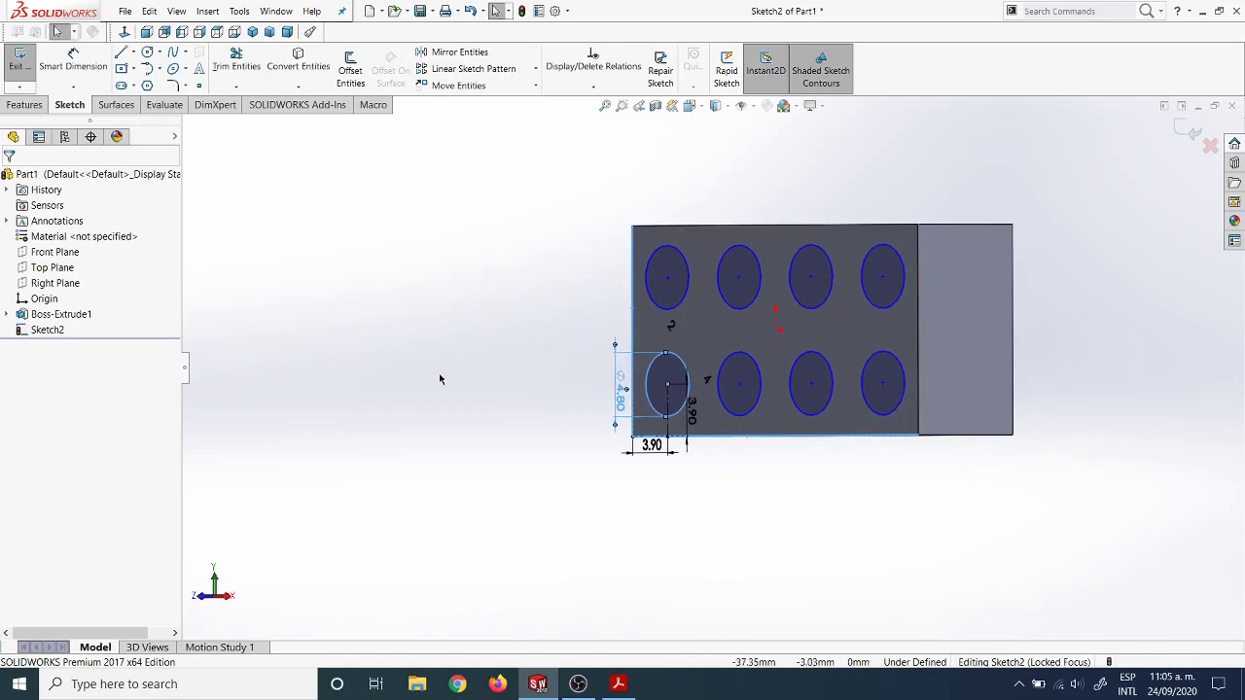
pyautogui.click(24, 107)
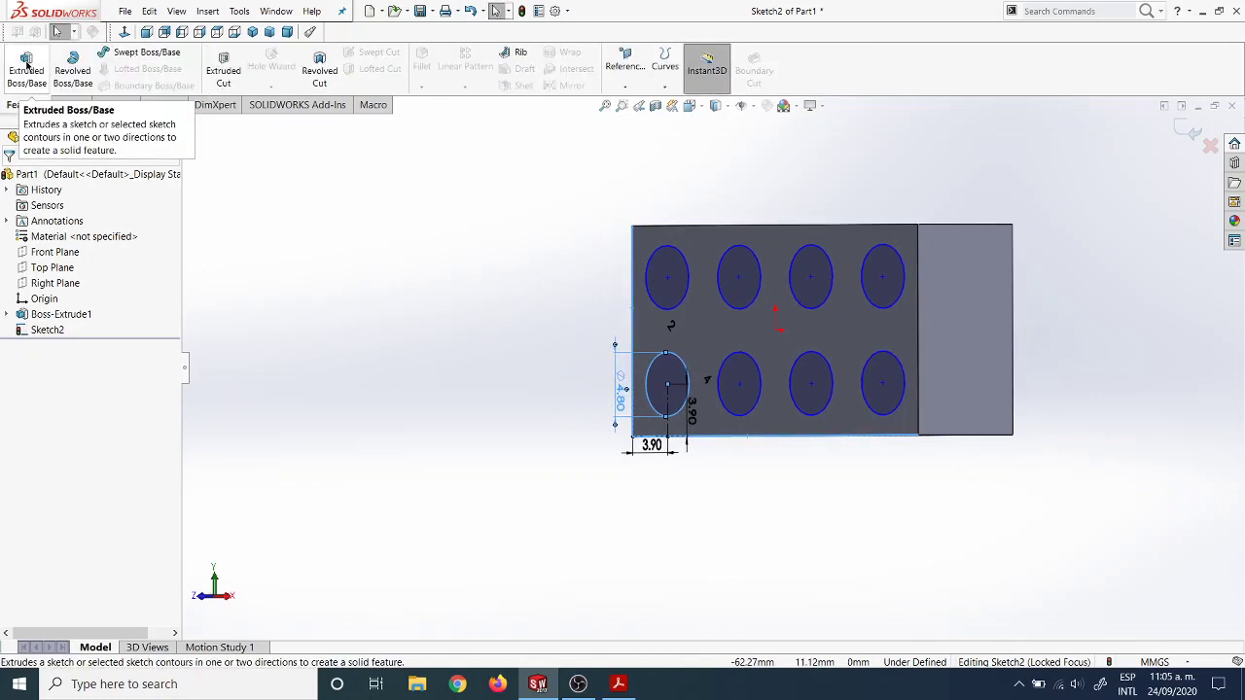
pyautogui.click(27, 65)
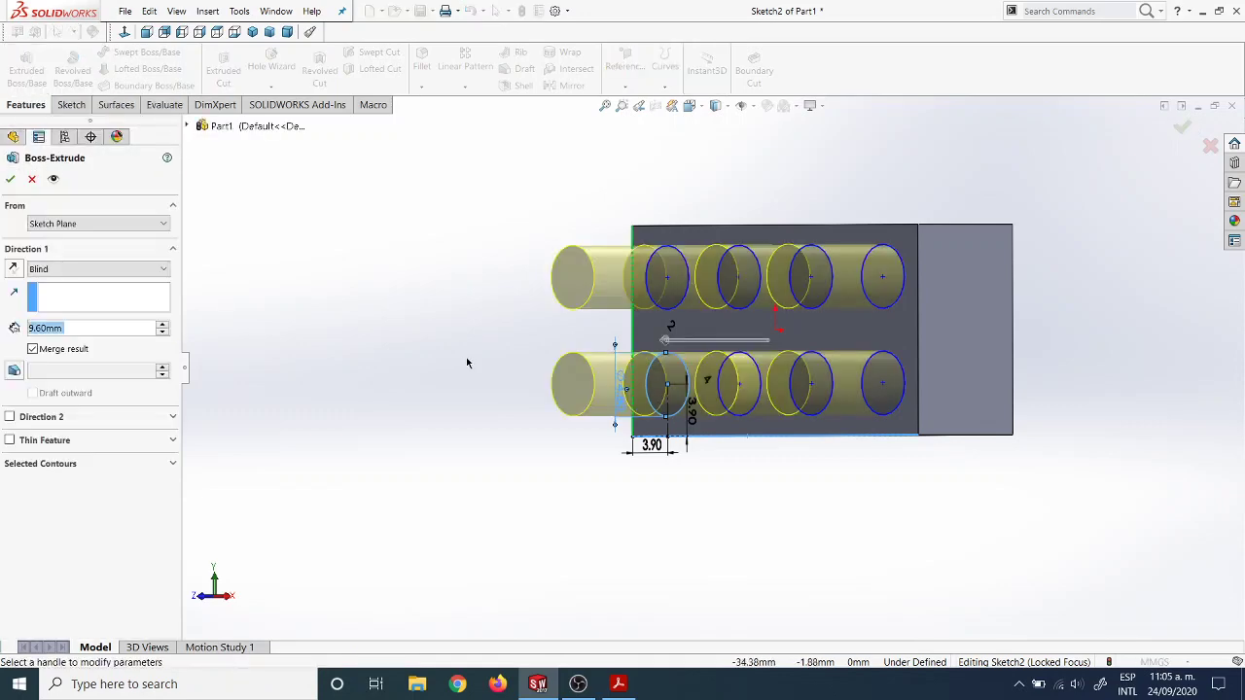
pyautogui.click(618, 684)
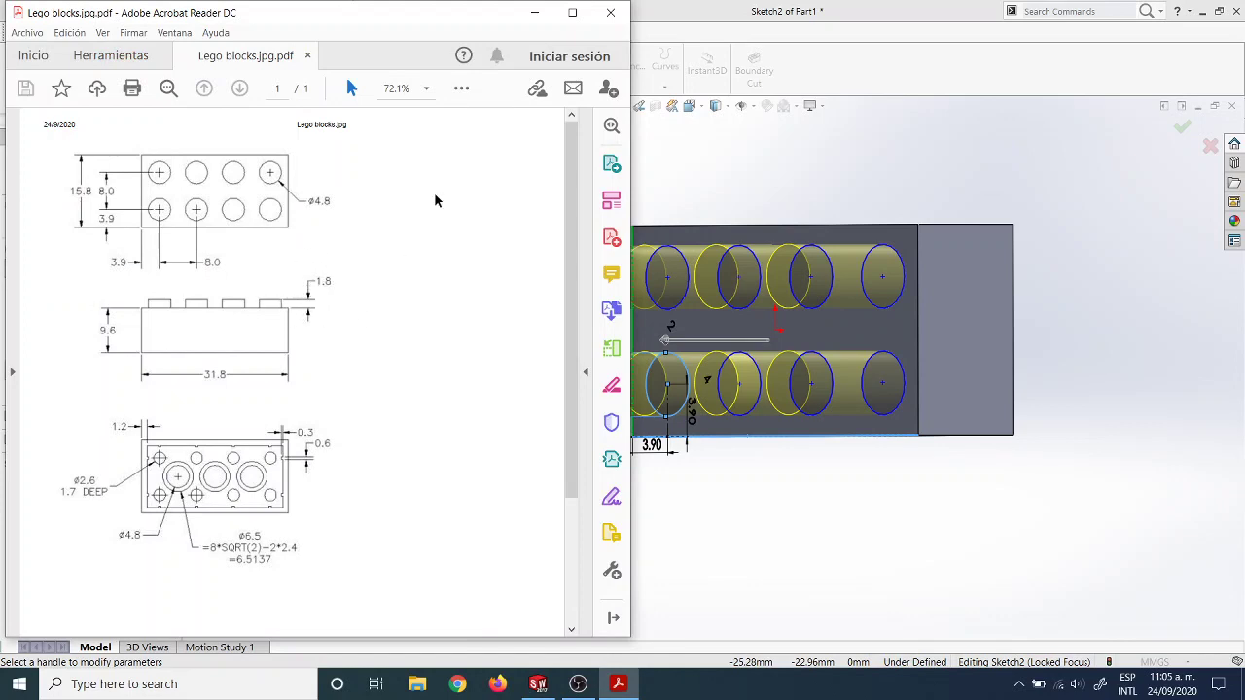
pyautogui.click(533, 12)
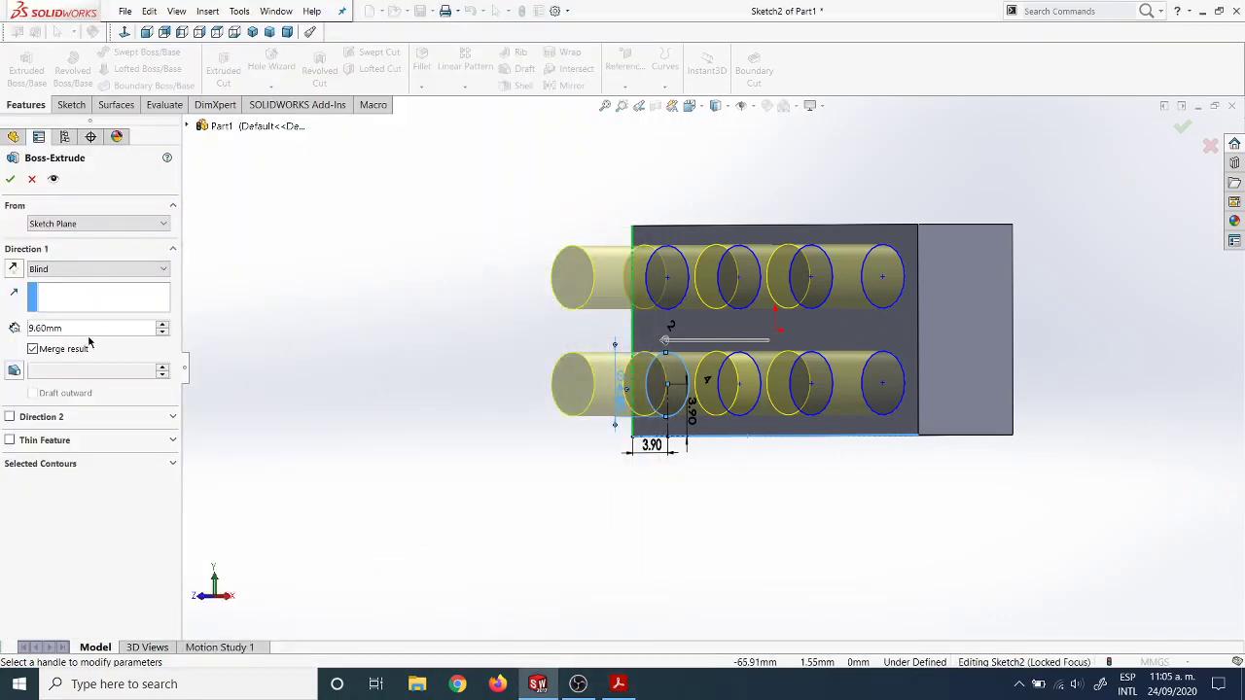
# Set the studs' blind extrusion depth to 1.8 mm and accept the feature.
pyautogui.click(36, 329)
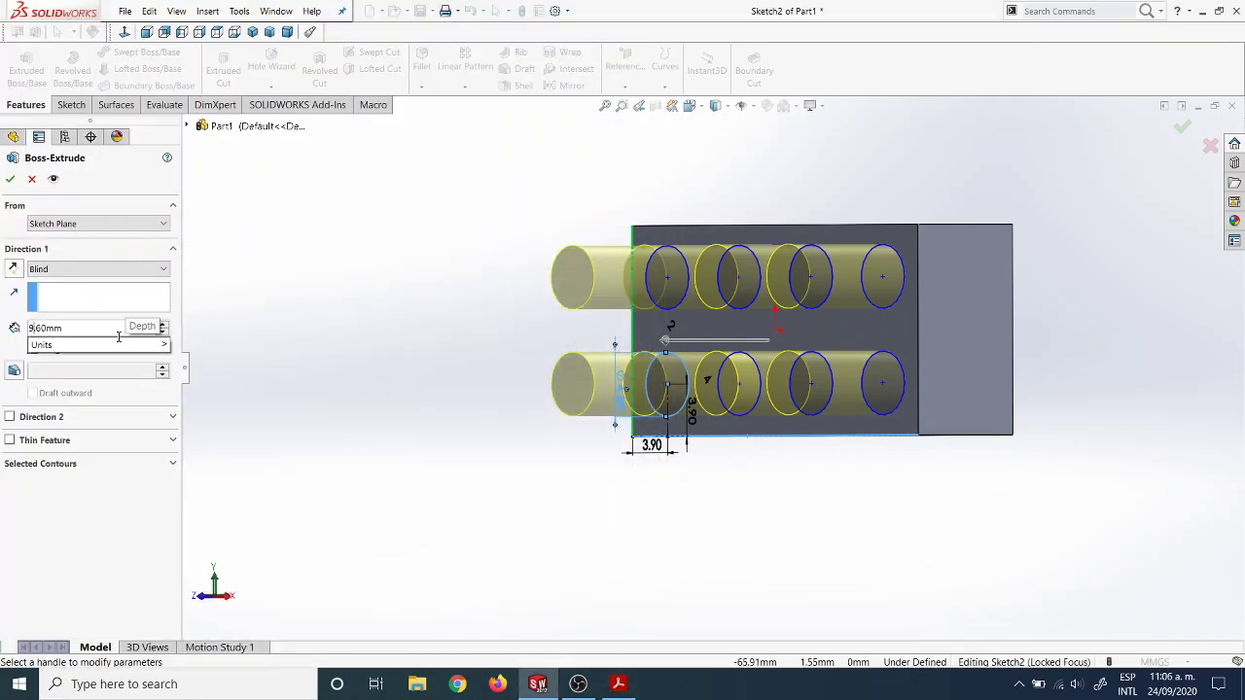
pyautogui.press('BackSpace')
pyautogui.press('BackSpace')
pyautogui.press('BackSpace')
pyautogui.write('1.8')
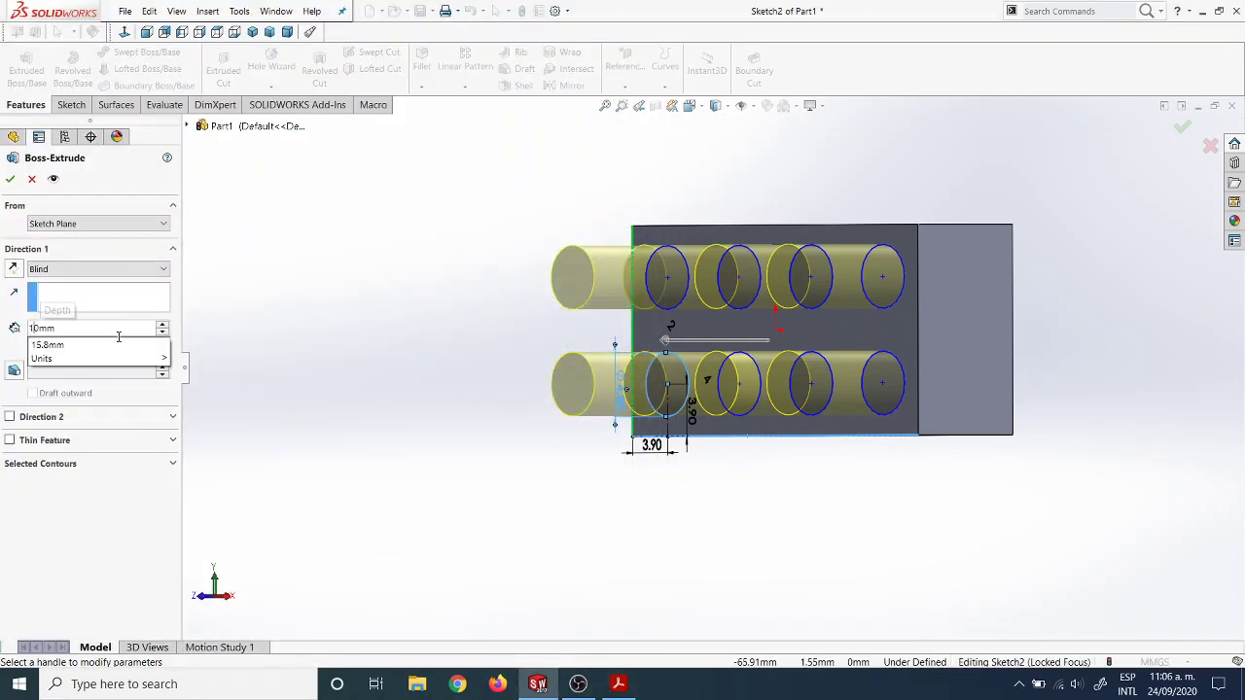
pyautogui.press('Return')
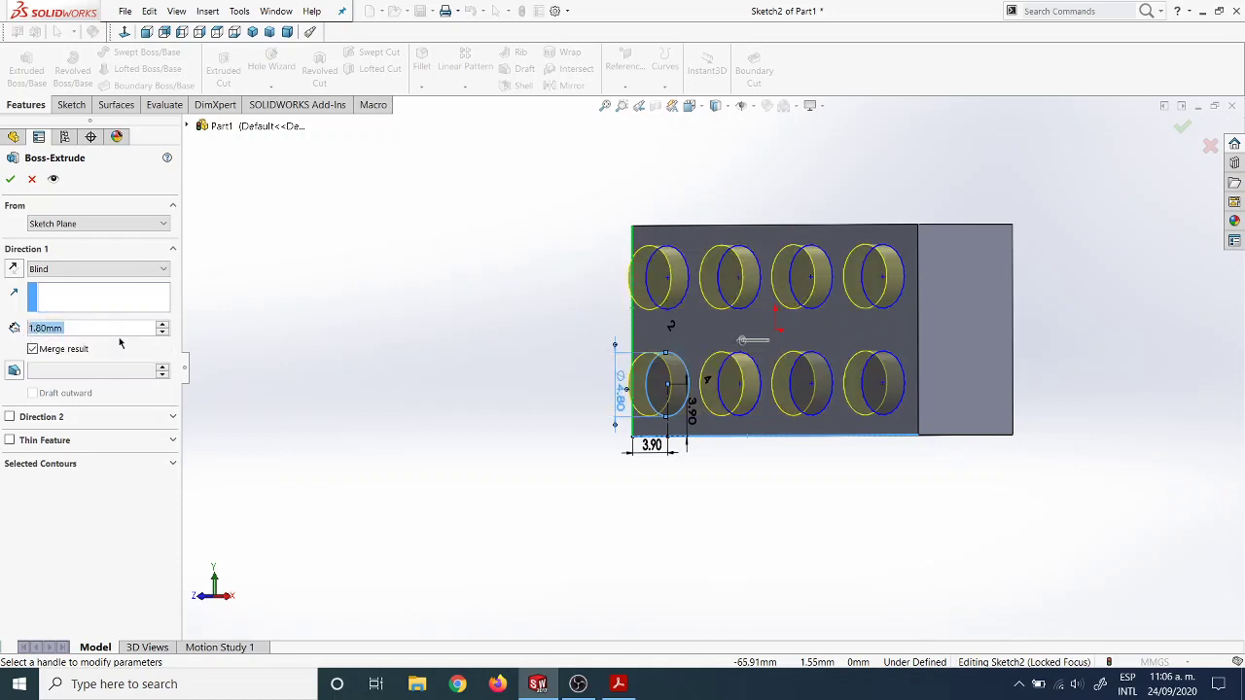
pyautogui.moveTo(549, 504); pyautogui.dragTo(515, 273, button='middle')
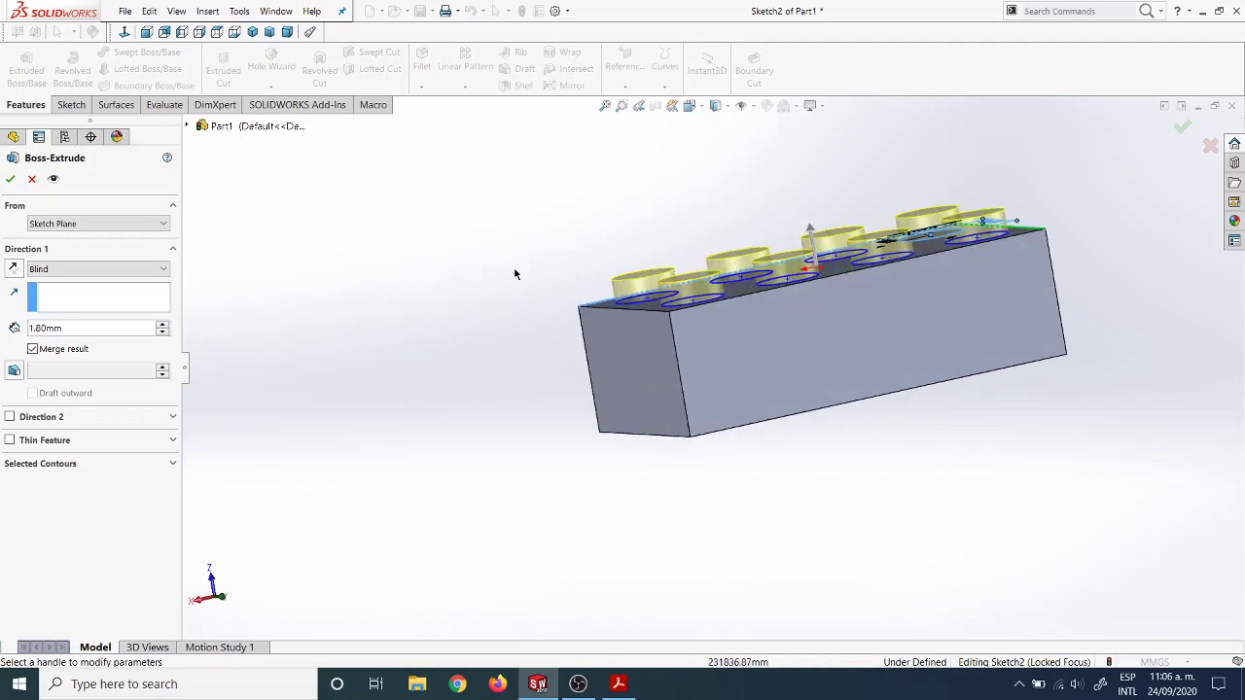
pyautogui.moveTo(1148, 131); pyautogui.dragTo(1200, 151, button='middle')
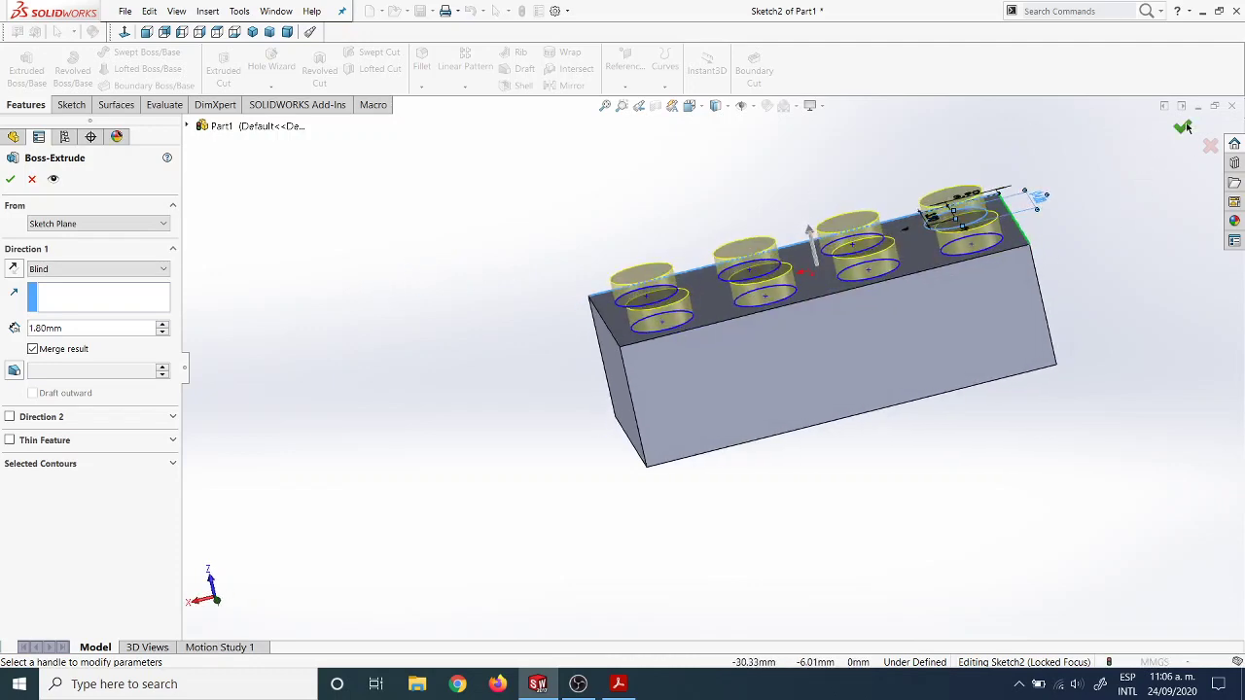
pyautogui.click(1184, 127)
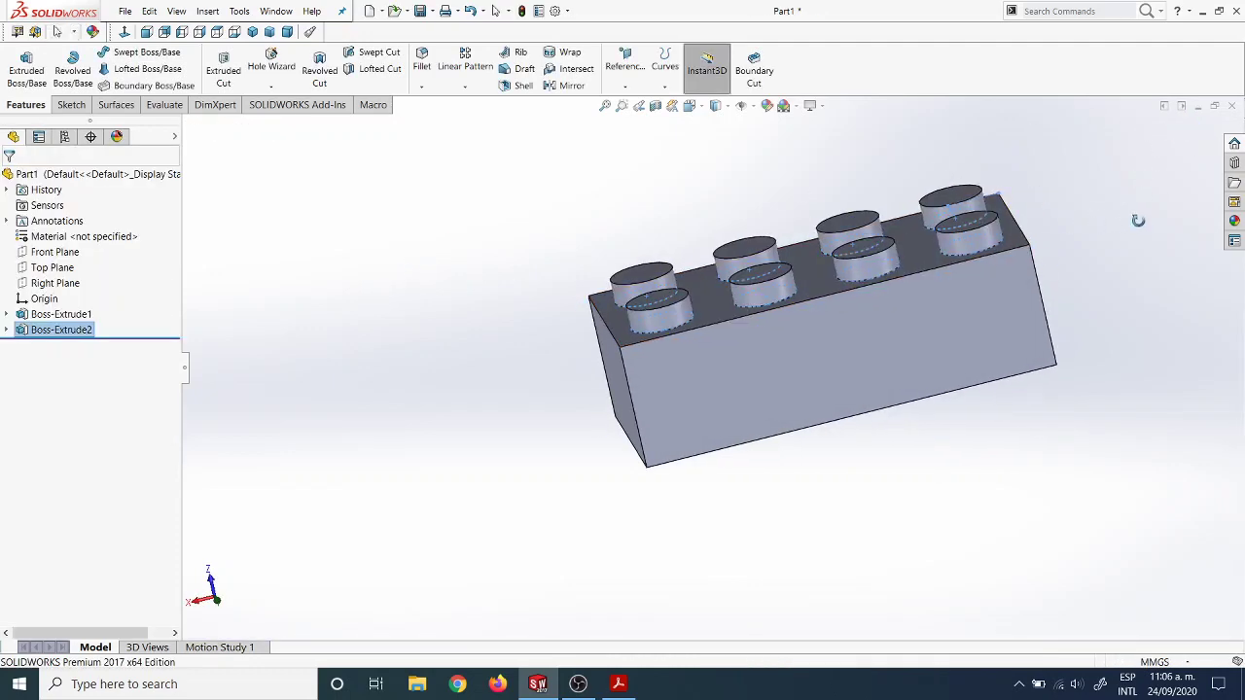
pyautogui.moveTo(1137, 220); pyautogui.dragTo(998, 405, button='middle')
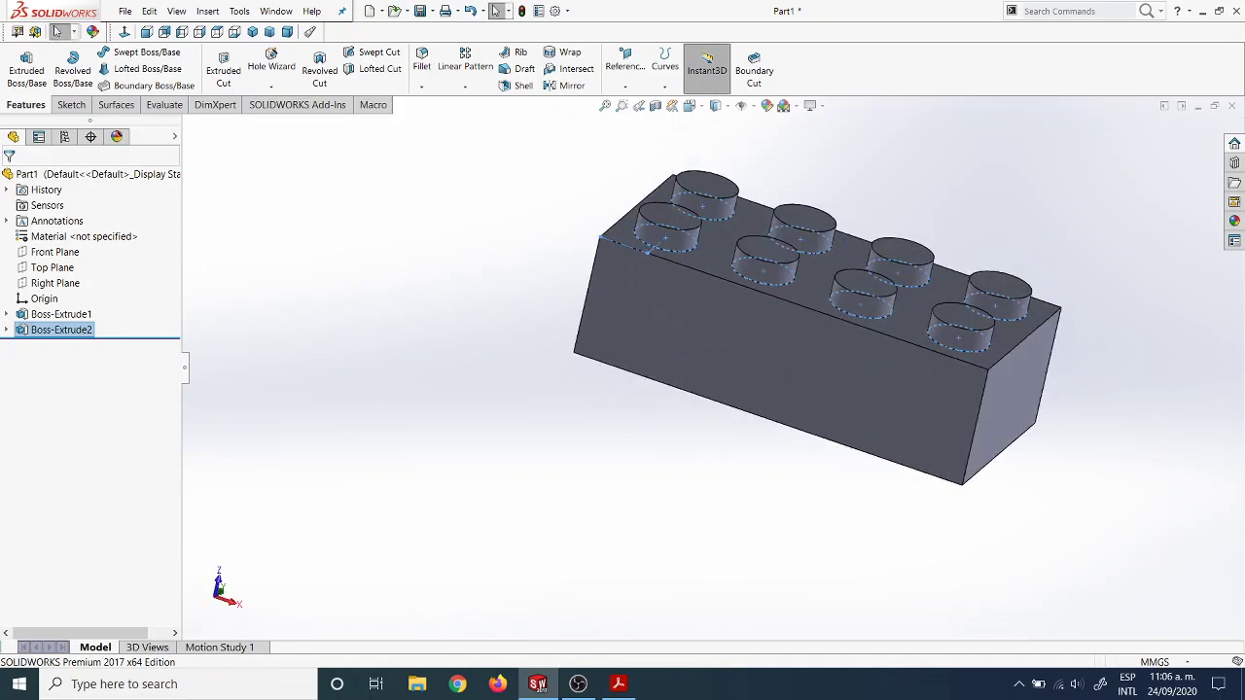
# Switch to the Lego blocks PDF in Adobe Acrobat Reader.
pyautogui.click(617, 684)
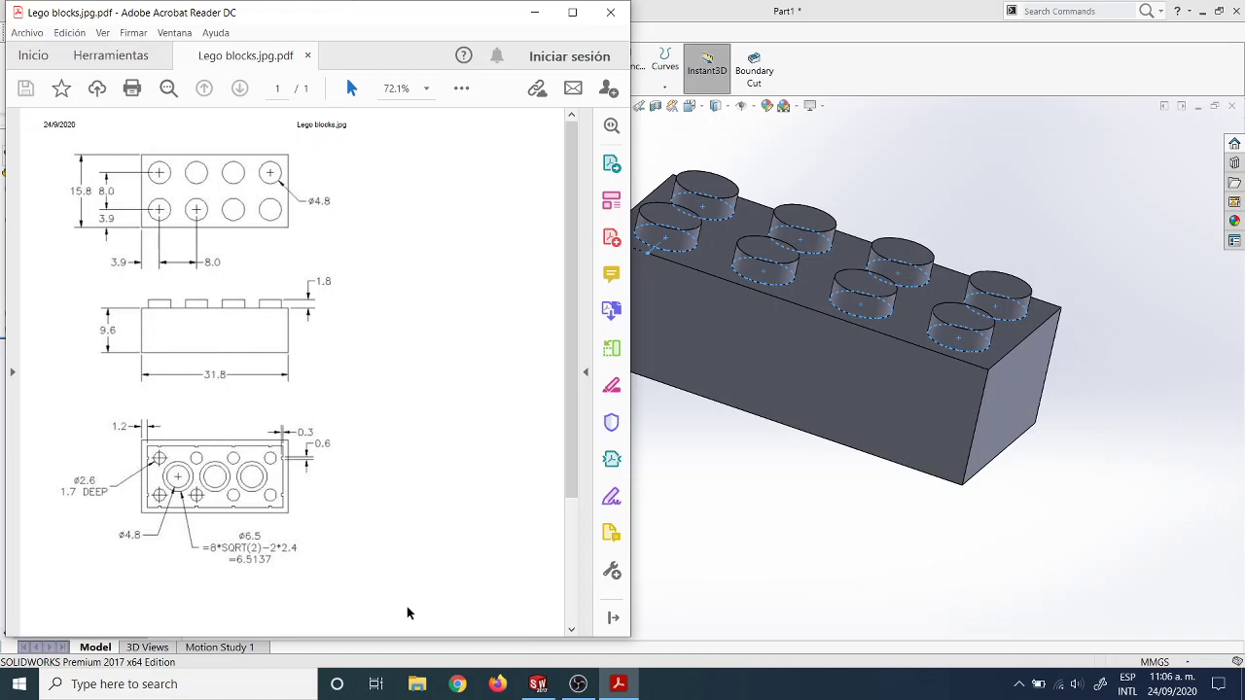
pyautogui.click(578, 687)
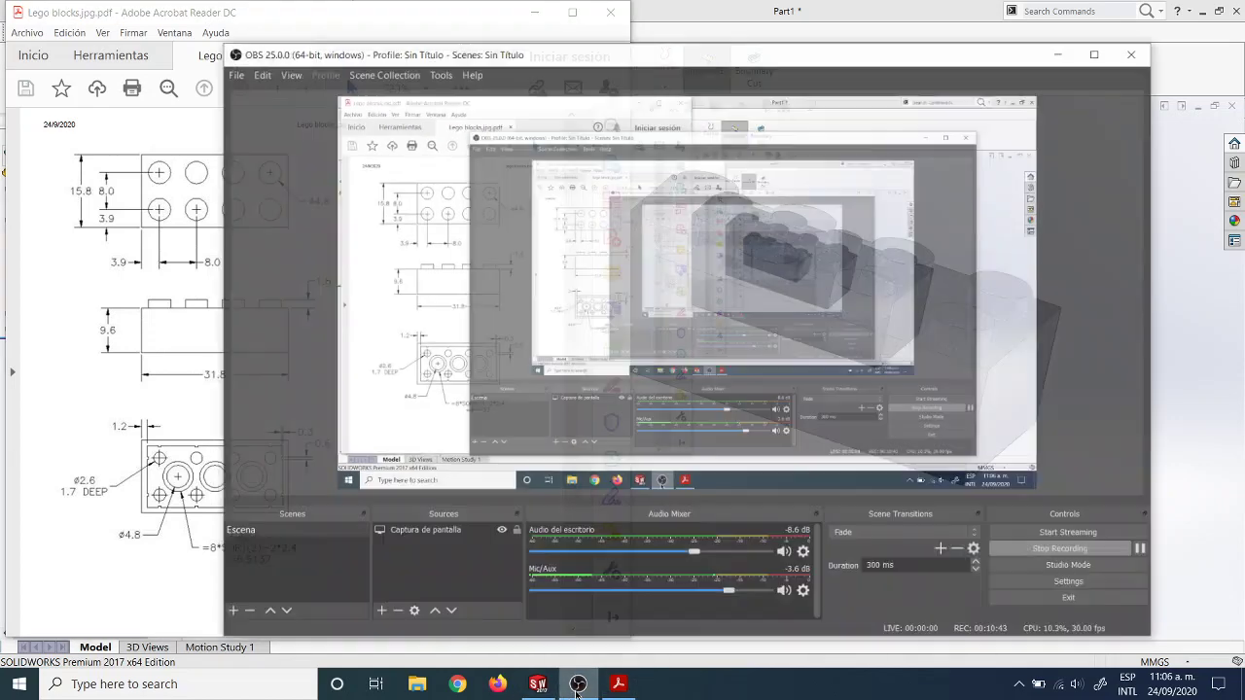
pyautogui.click(1155, 540)
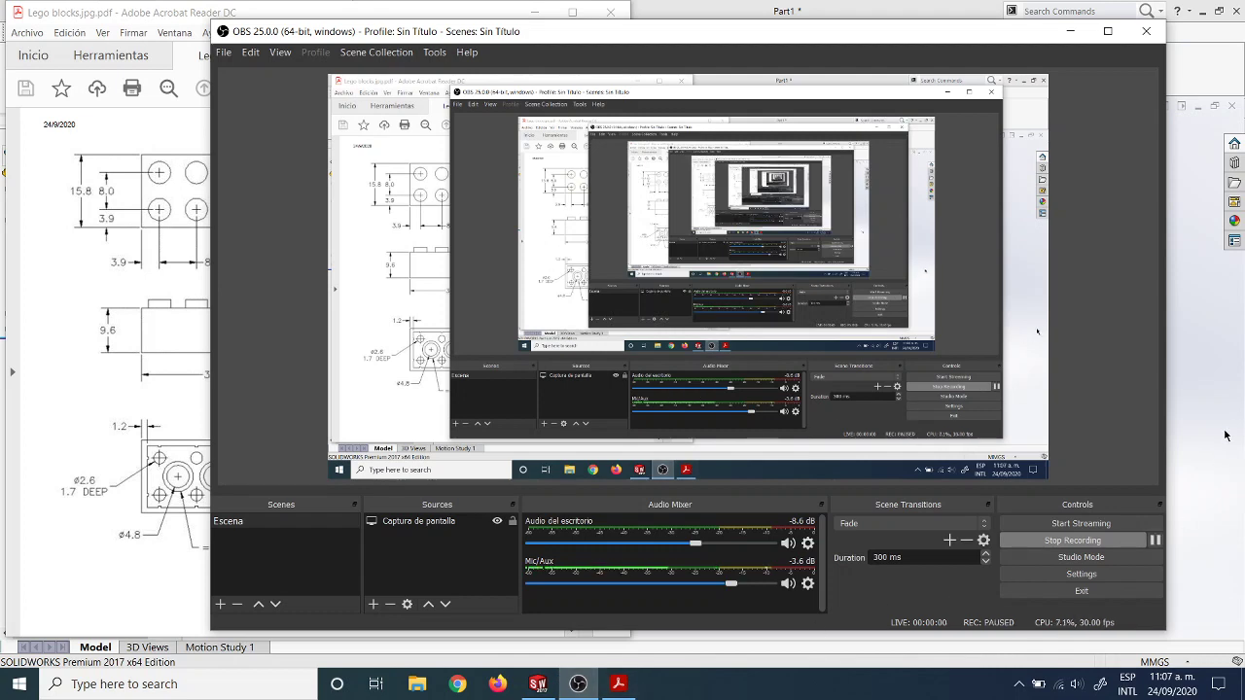
pyautogui.click(1071, 31)
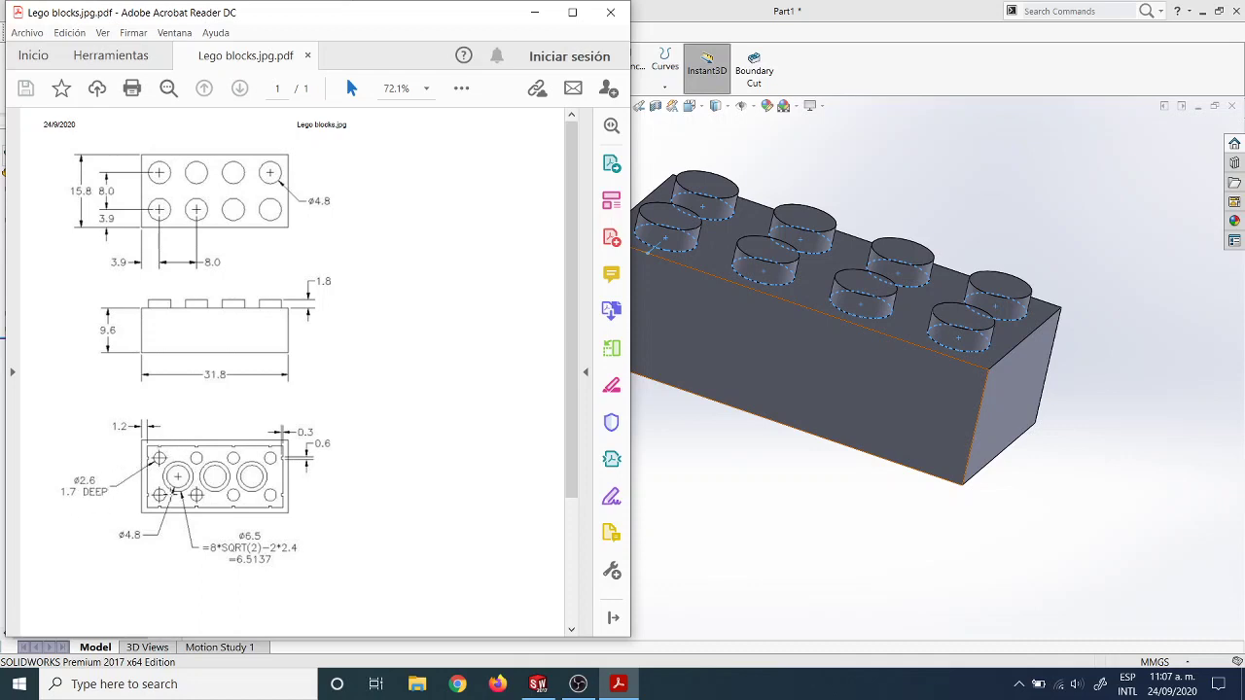
# Enlarge the block's underside view in the PDF and examine its wall thickness, tube, hole and rib dimensions.
pyautogui.keyDown('ctrl'); pyautogui.scroll(4, 175, 494); pyautogui.keyUp('ctrl')
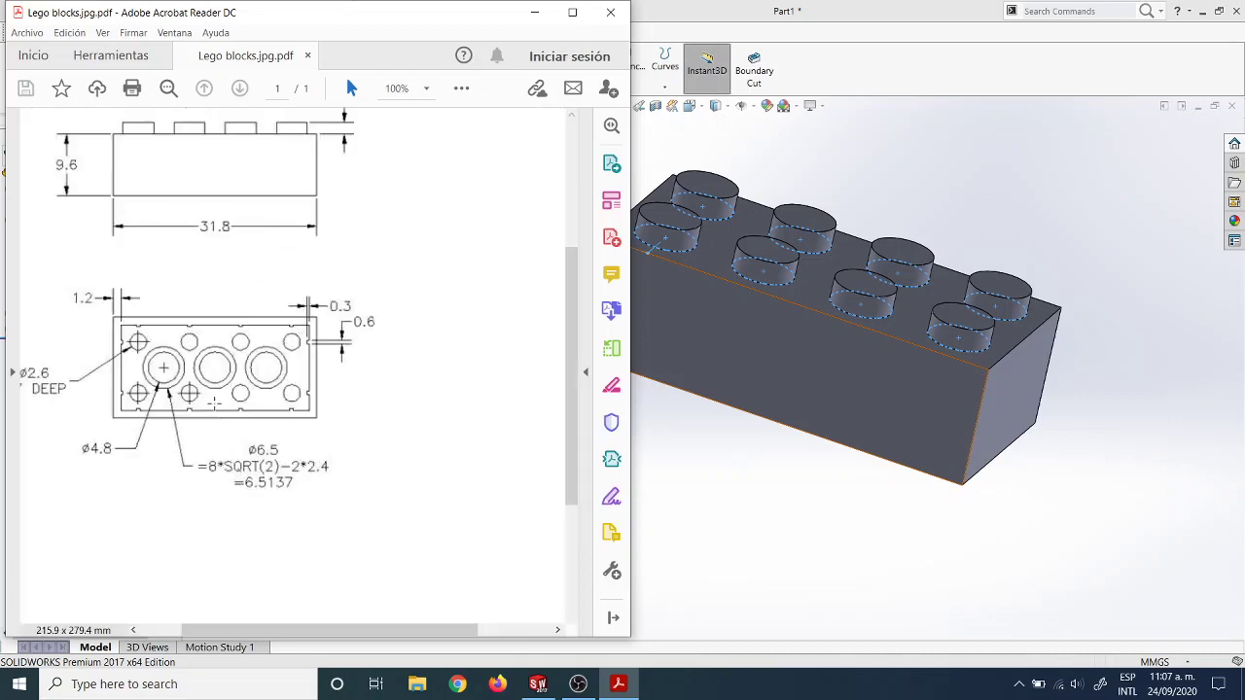
pyautogui.keyDown('ctrl'); pyautogui.scroll(-3, 328, 613); pyautogui.keyUp('ctrl')
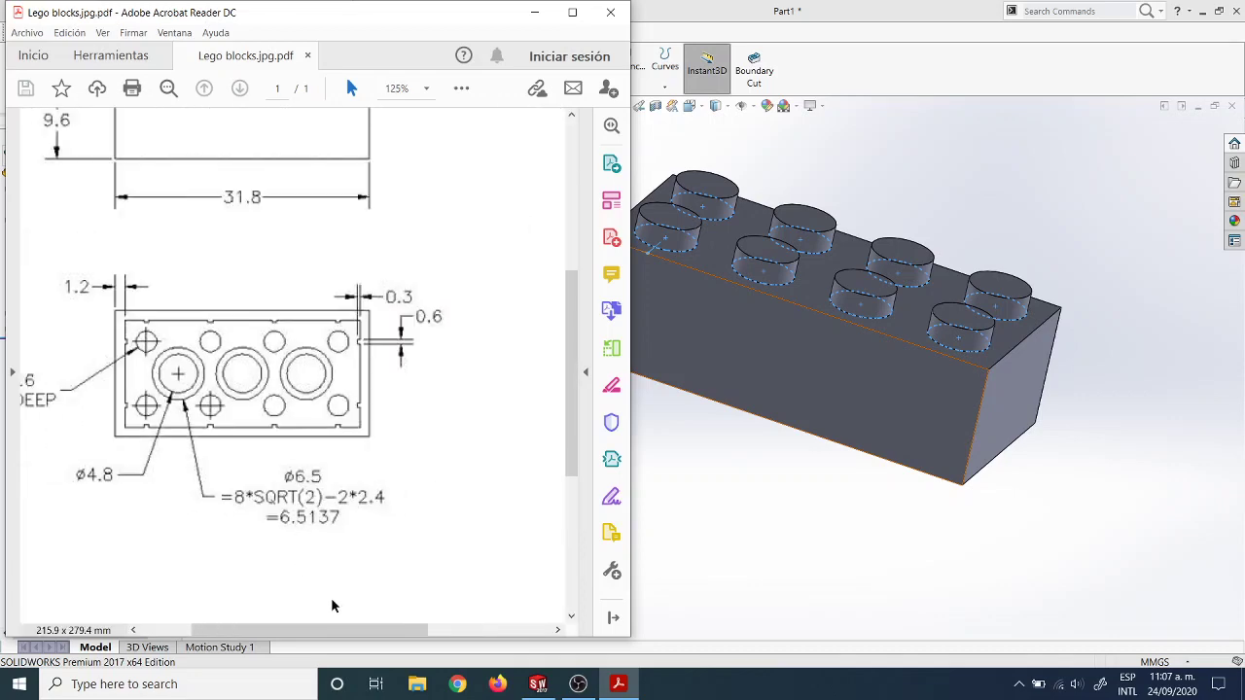
pyautogui.keyDown('ctrl'); pyautogui.scroll(1, 340, 626); pyautogui.keyUp('ctrl')
pyautogui.moveTo(321, 628); pyautogui.dragTo(310, 627)
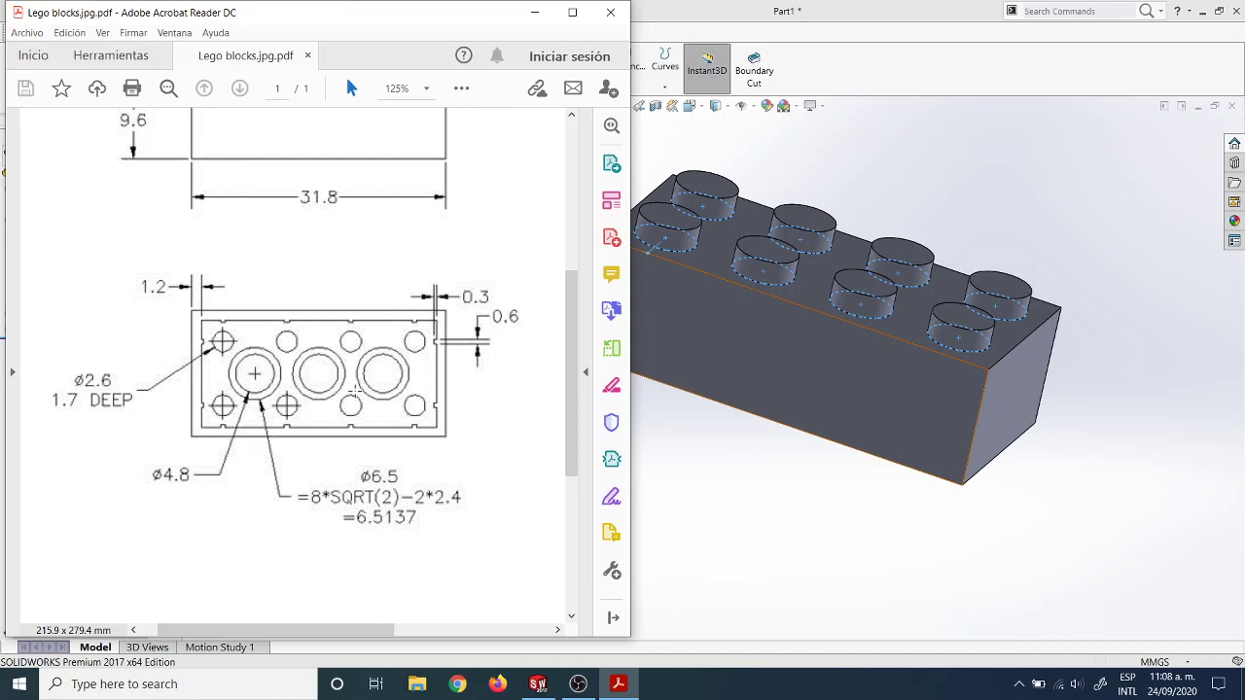
pyautogui.scroll(2, 352, 405)
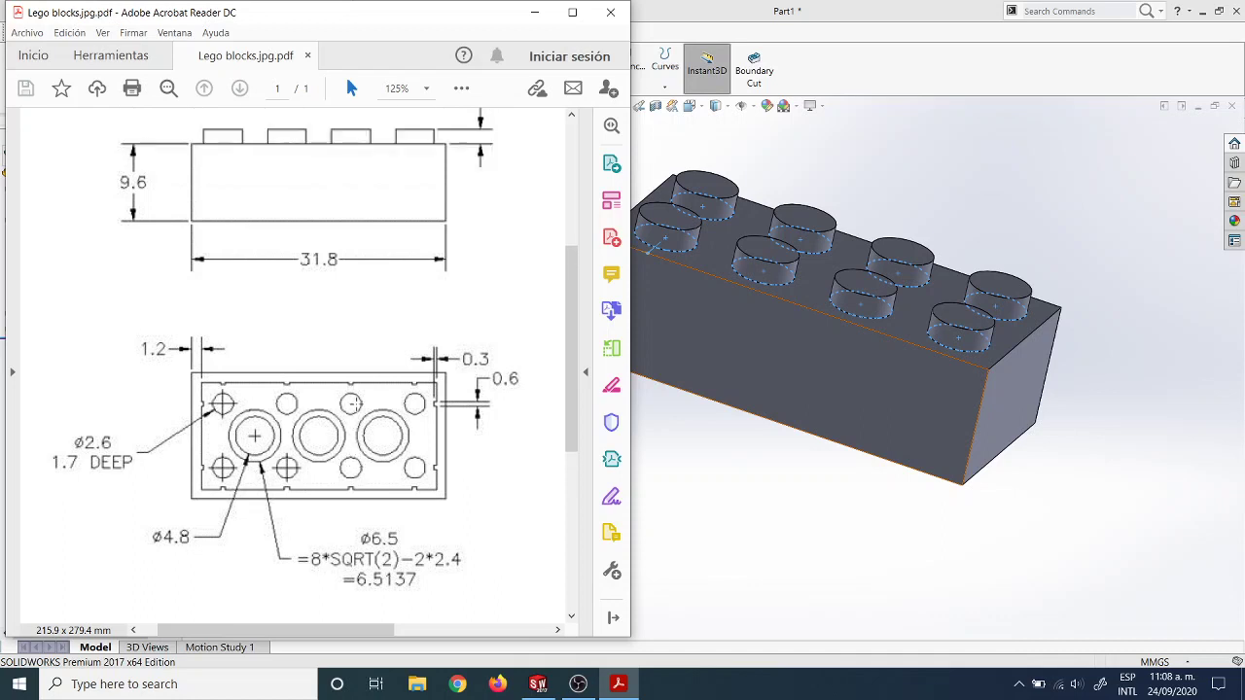
pyautogui.scroll(-2, 355, 406)
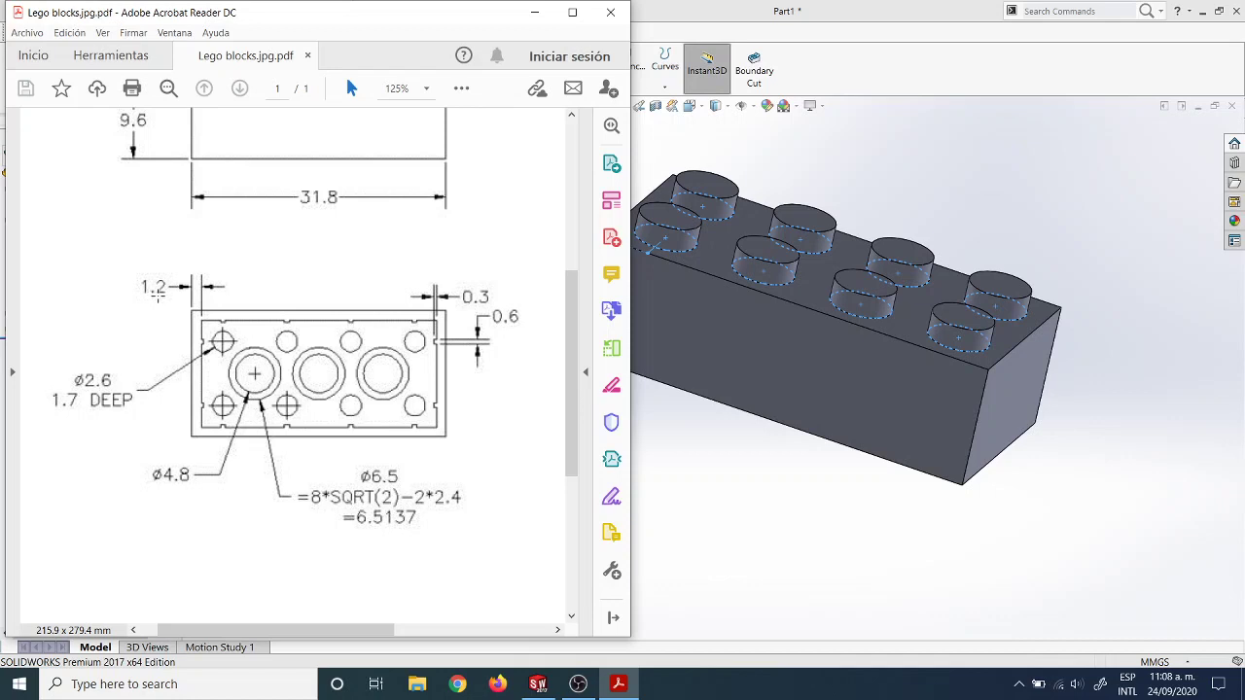
# Switch back to SOLIDWORKS and orient the view squarely onto the block's flat underside, opposite the studs.
pyautogui.click(917, 424)
pyautogui.scroll(5, 812, 496)
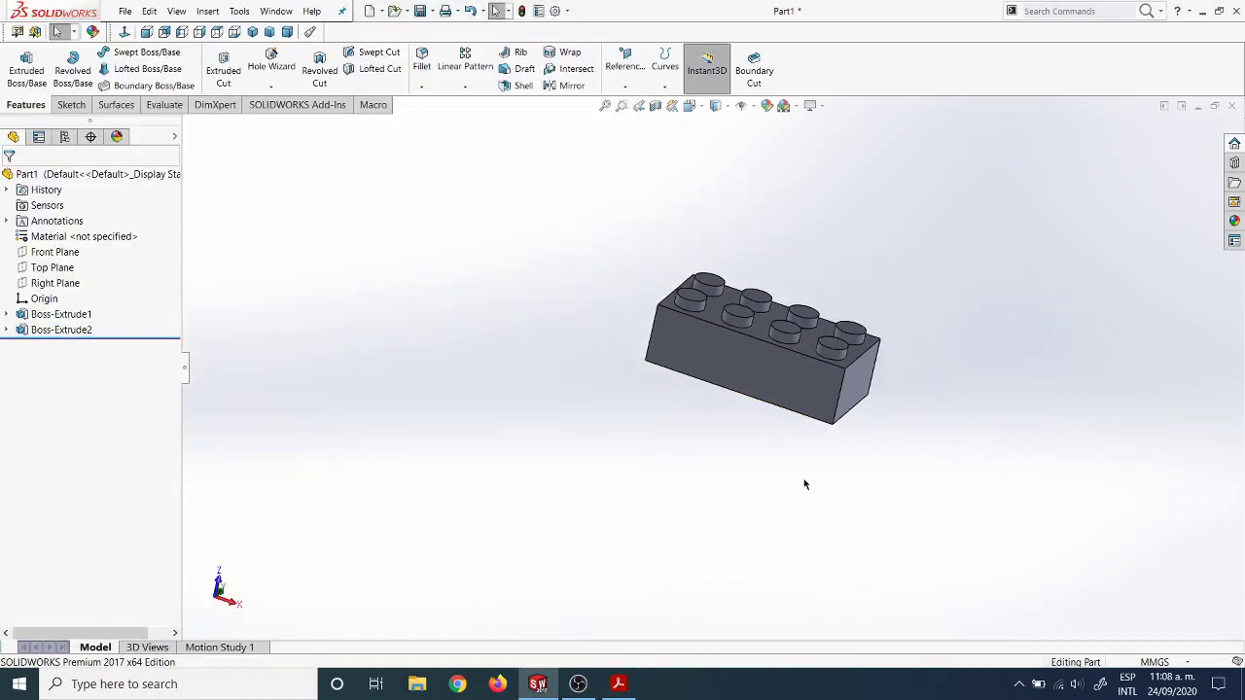
pyautogui.moveTo(787, 456); pyautogui.dragTo(728, 308, button='middle')
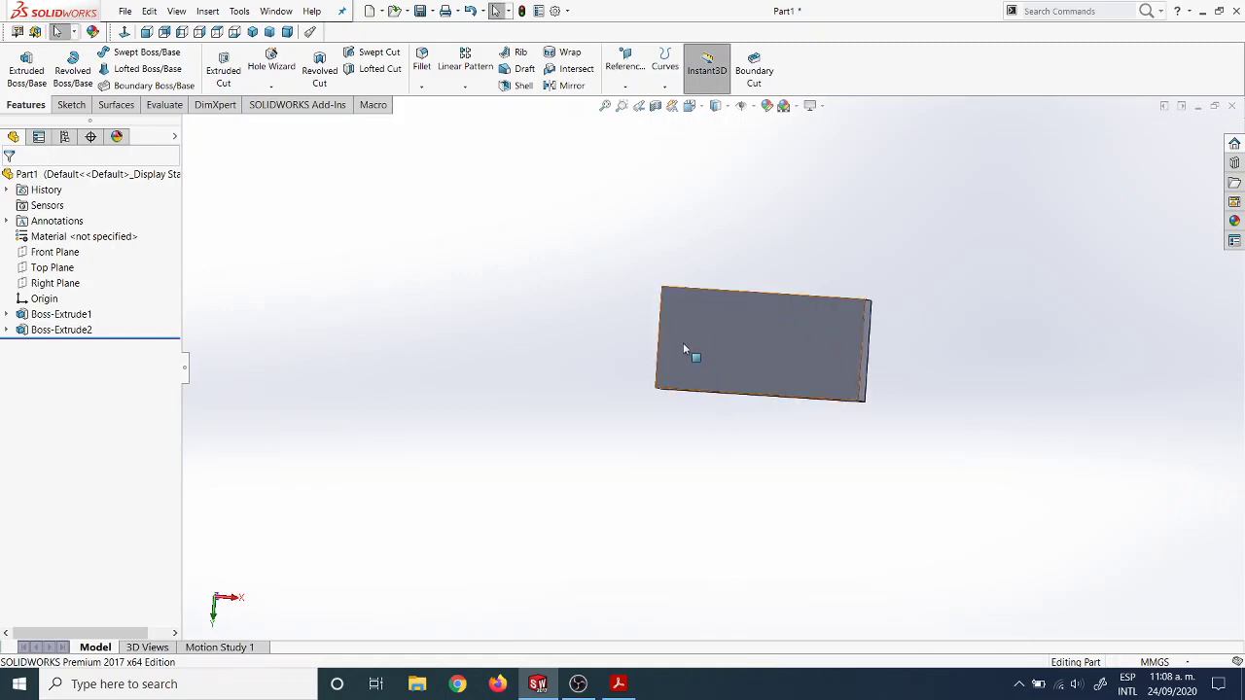
pyautogui.scroll(-3, 757, 360)
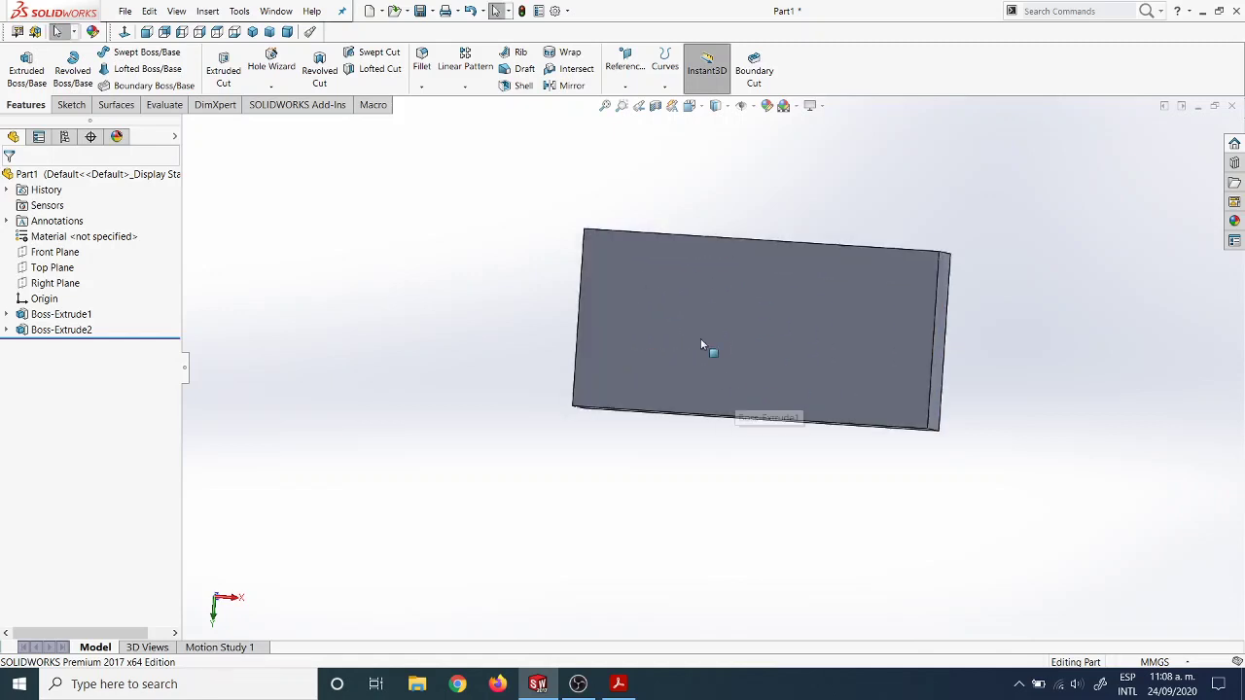
pyautogui.moveTo(478, 344); pyautogui.dragTo(666, 360, button='middle')
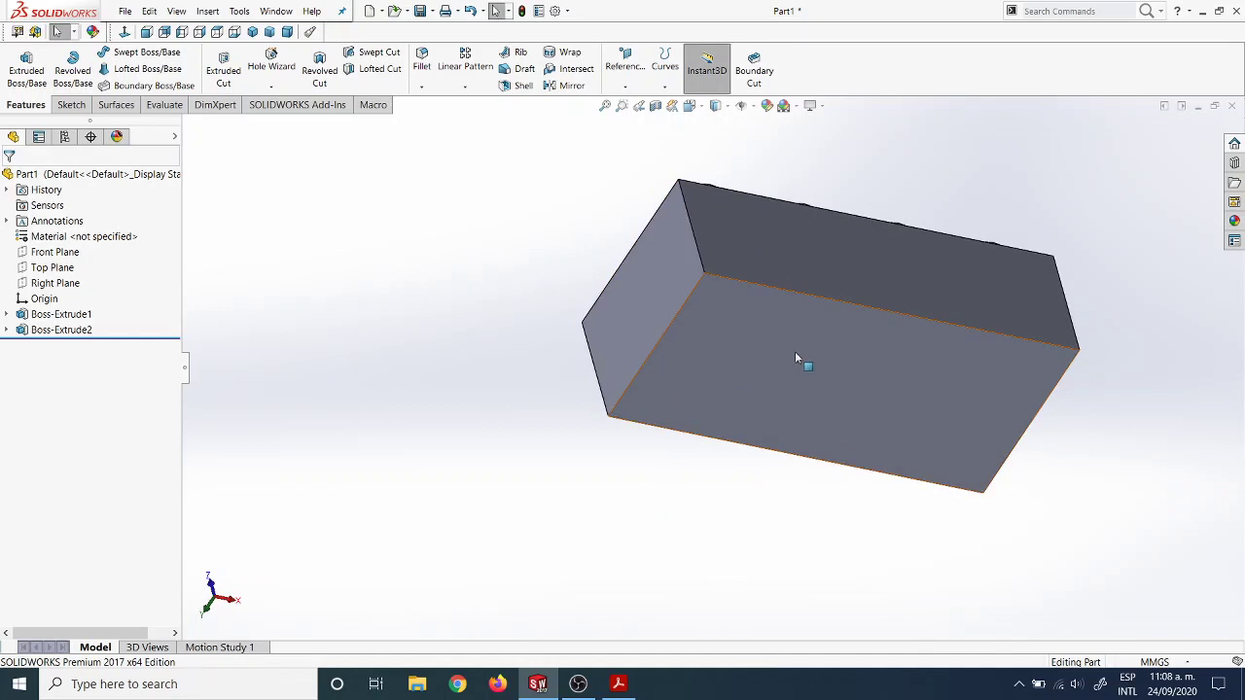
pyautogui.moveTo(895, 233); pyautogui.dragTo(829, 327, button='middle')
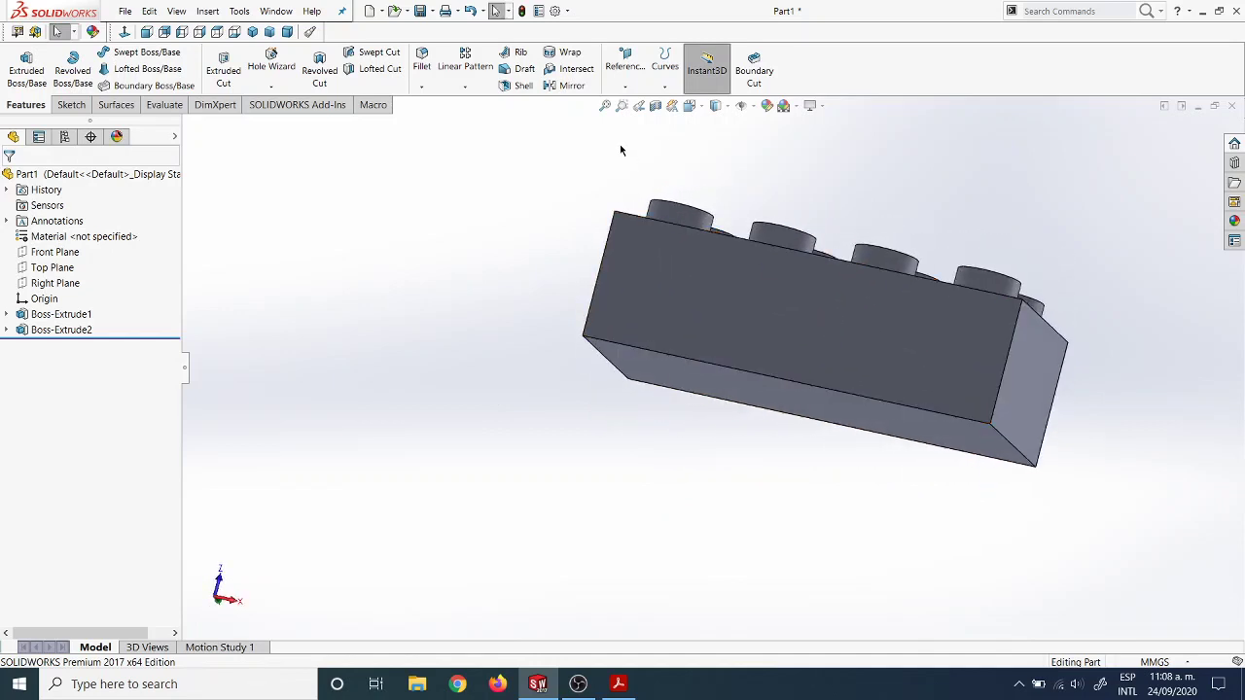
pyautogui.click(703, 109)
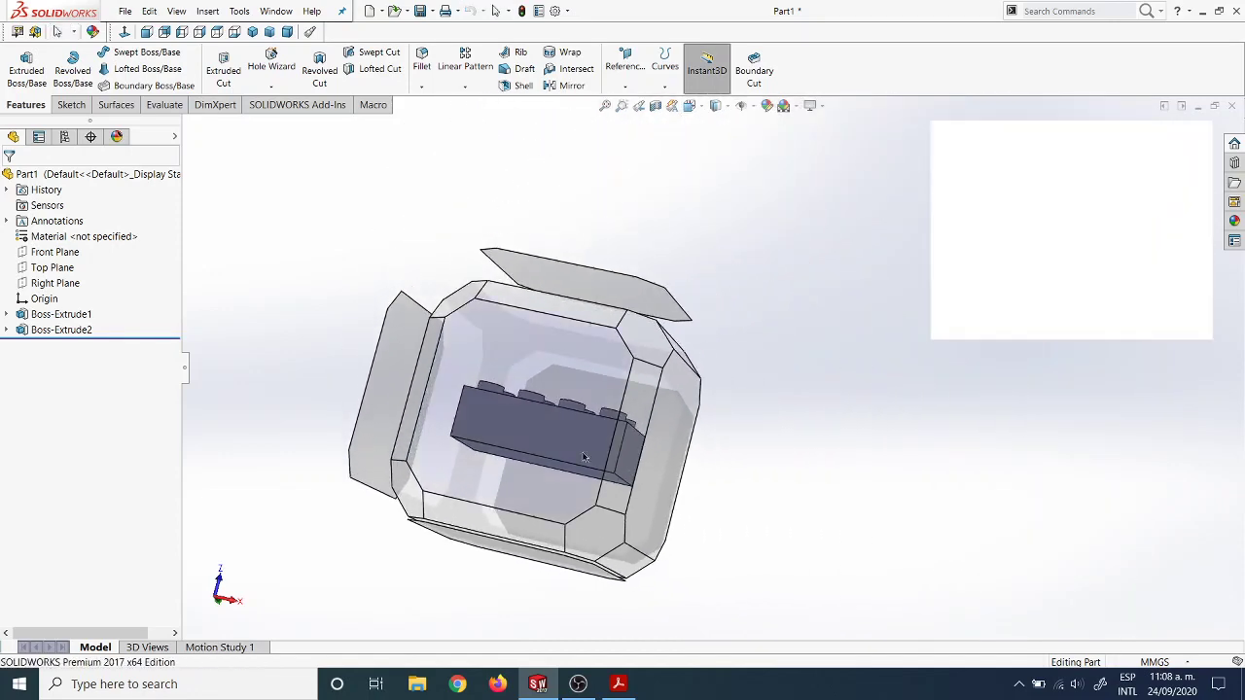
pyautogui.click(530, 516)
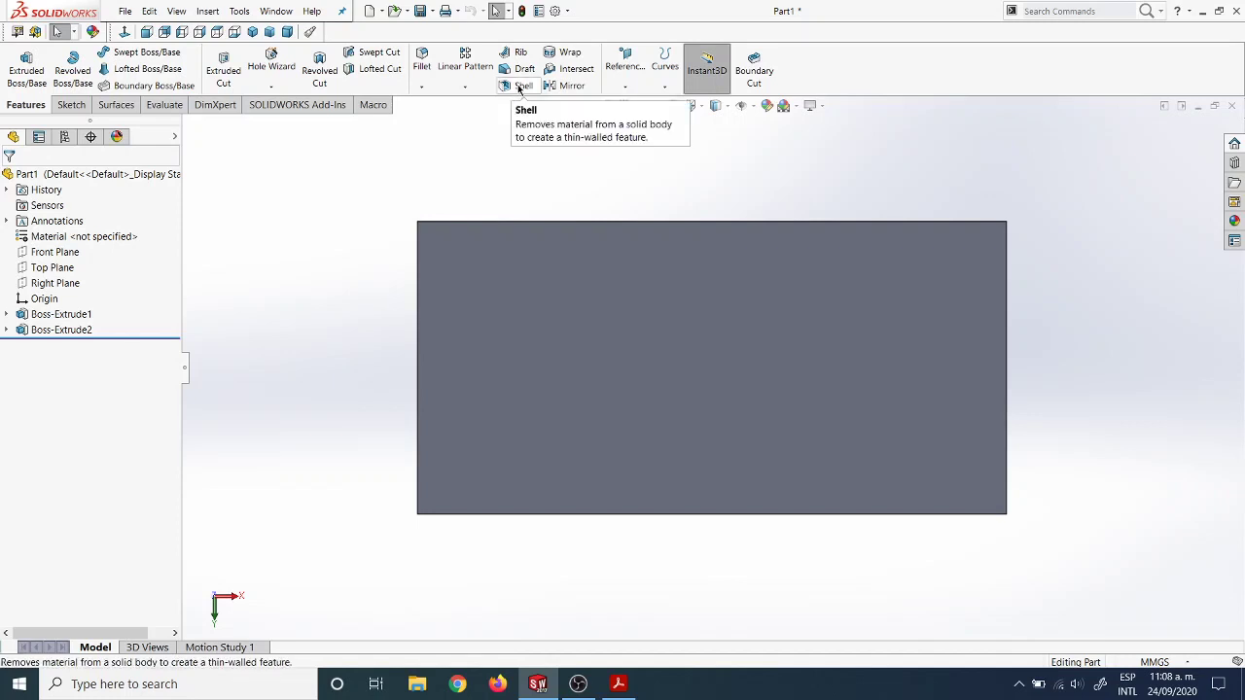
# Shell the block with a 1.2 mm wall thickness, removing its flat underside face, after checking the wall dimension in the PDF.
pyautogui.click(522, 85)
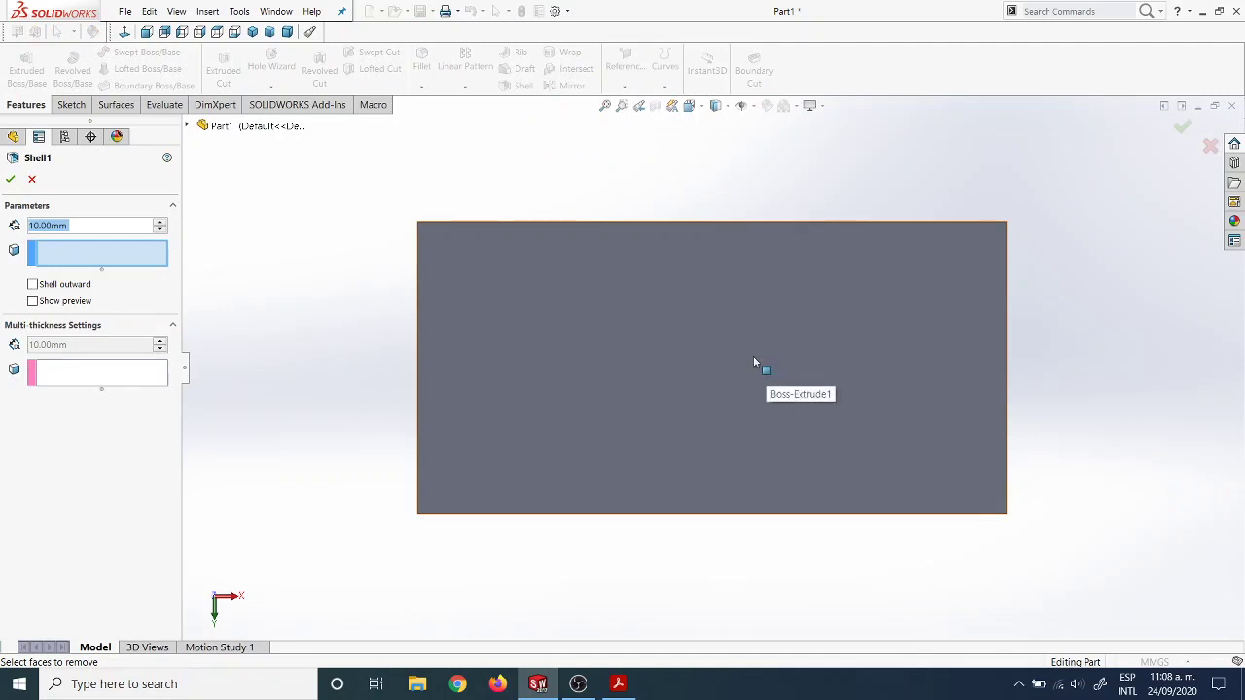
pyautogui.click(687, 349)
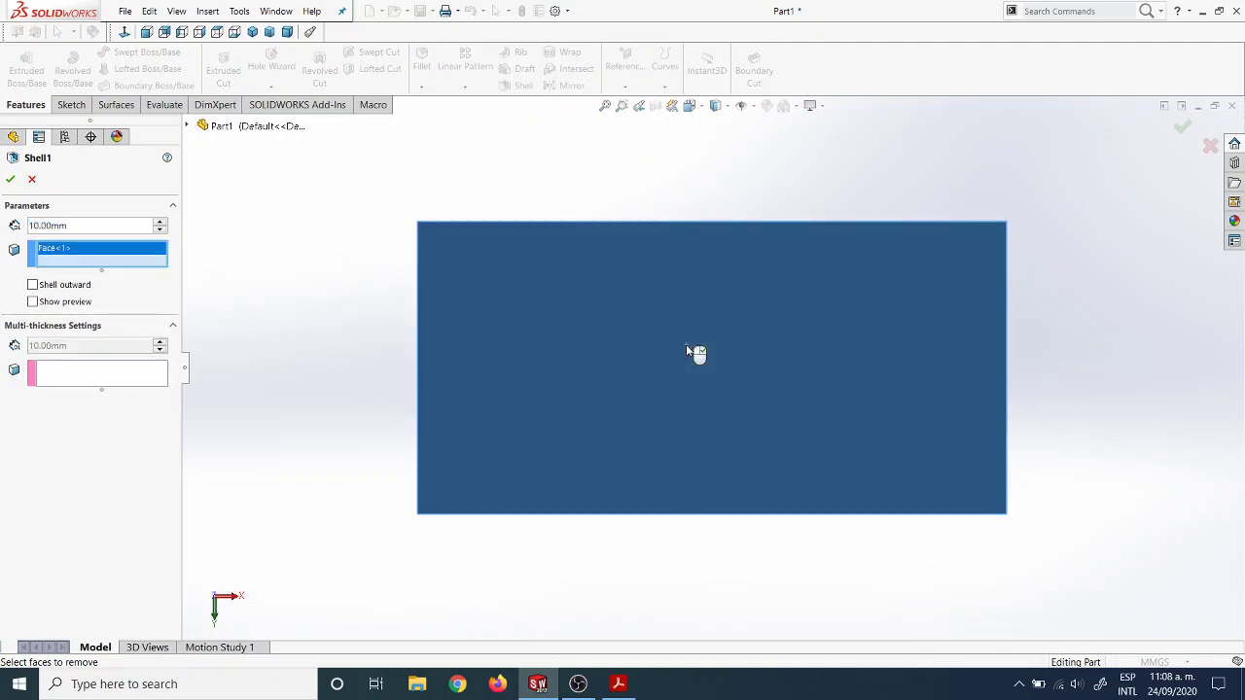
pyautogui.click(41, 226)
pyautogui.press('BackSpace')
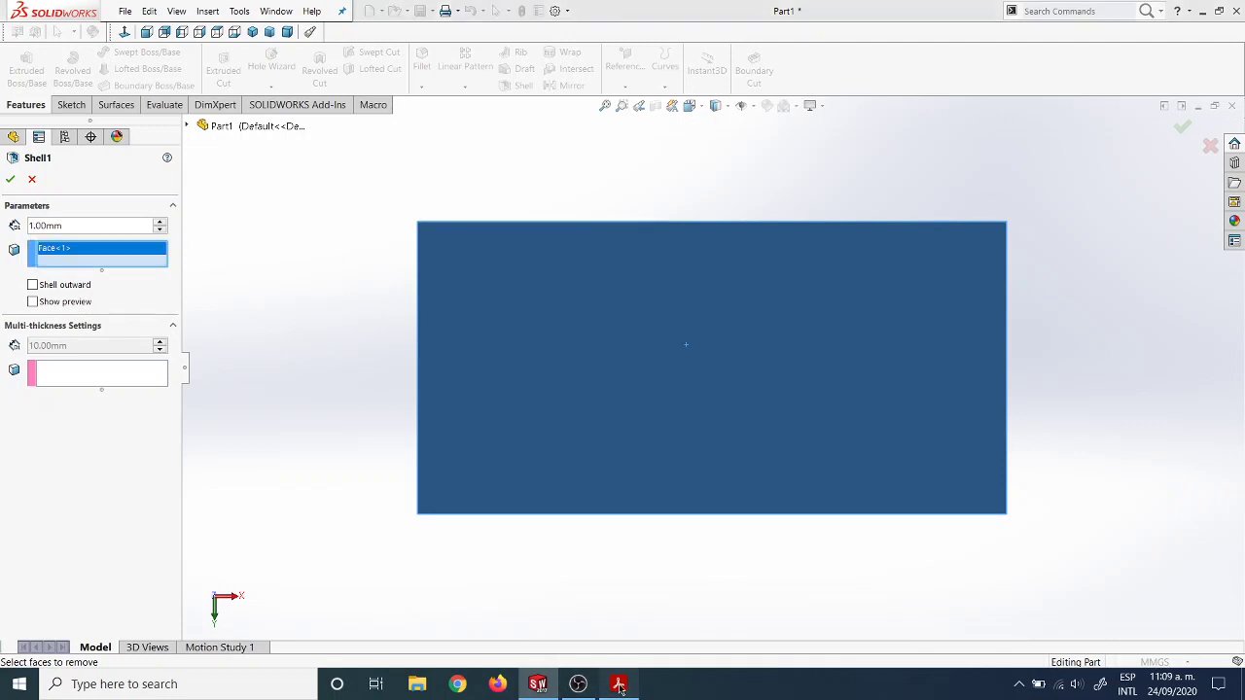
pyautogui.click(619, 684)
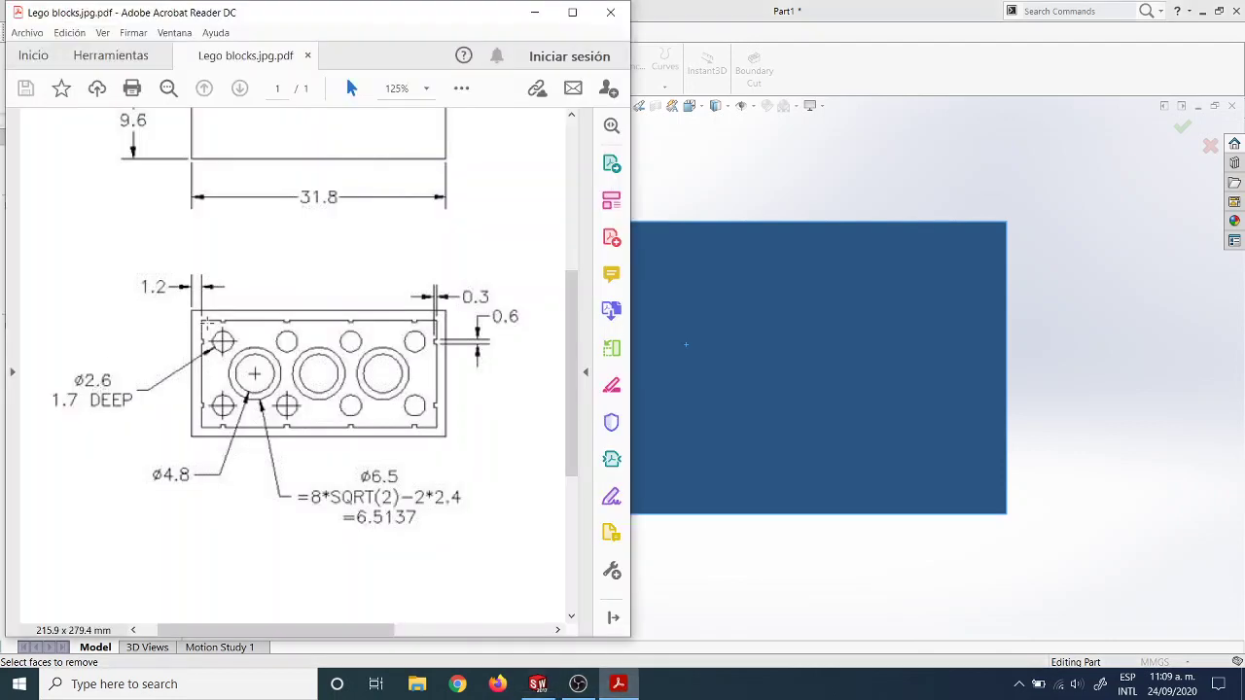
pyautogui.click(534, 12)
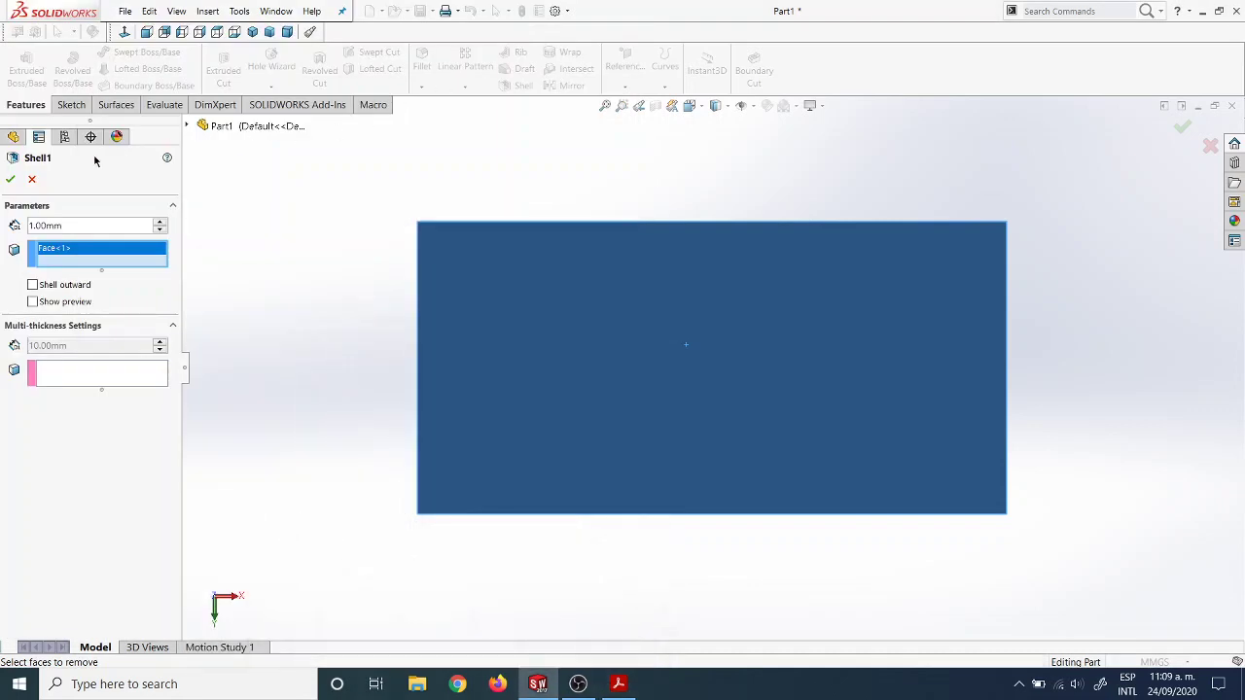
pyautogui.click(43, 225)
pyautogui.press('BackSpace')
pyautogui.write('2')
pyautogui.click(10, 179)
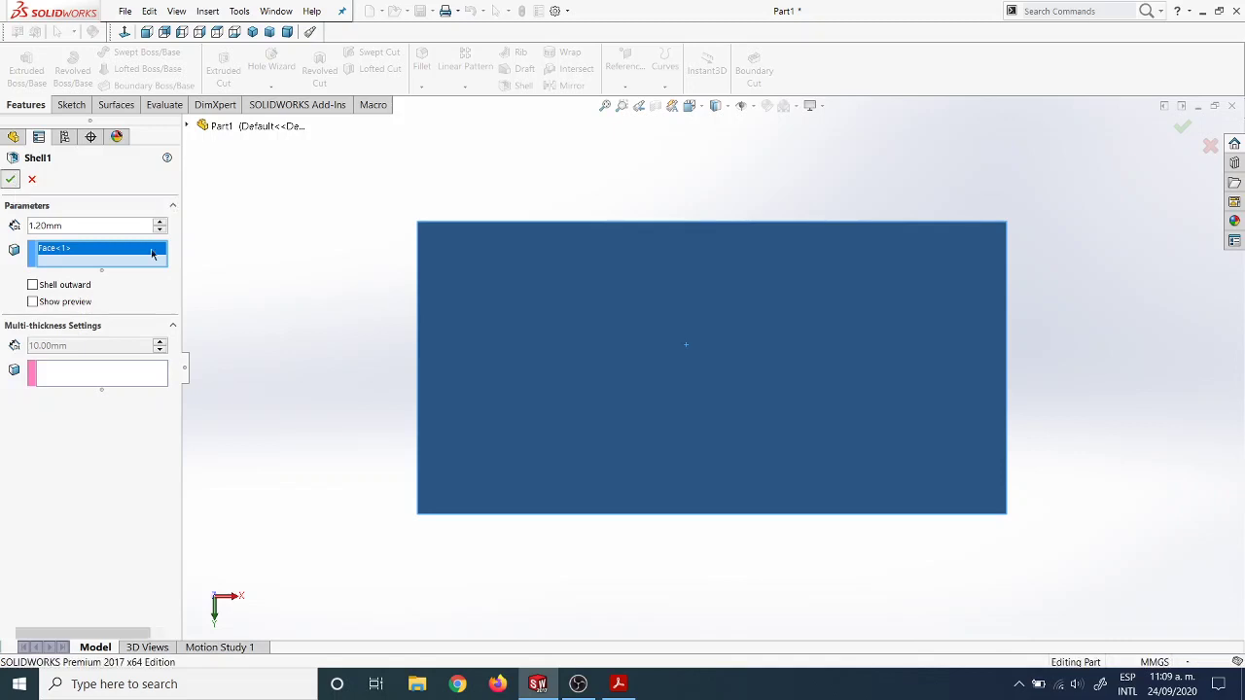
# Inspect the hollowed underside and the recesses beneath the studs from several angles.
pyautogui.moveTo(503, 398); pyautogui.dragTo(613, 445, button='middle')
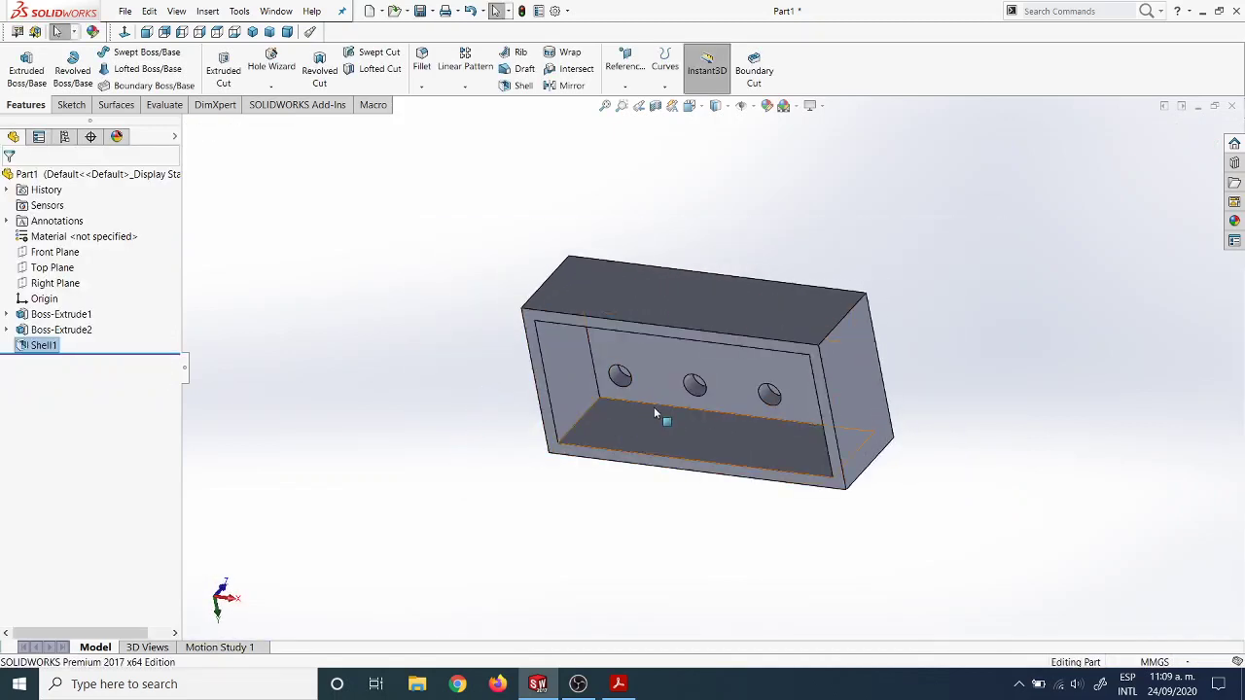
pyautogui.scroll(-2, 630, 414)
pyautogui.scroll(-2, 633, 358)
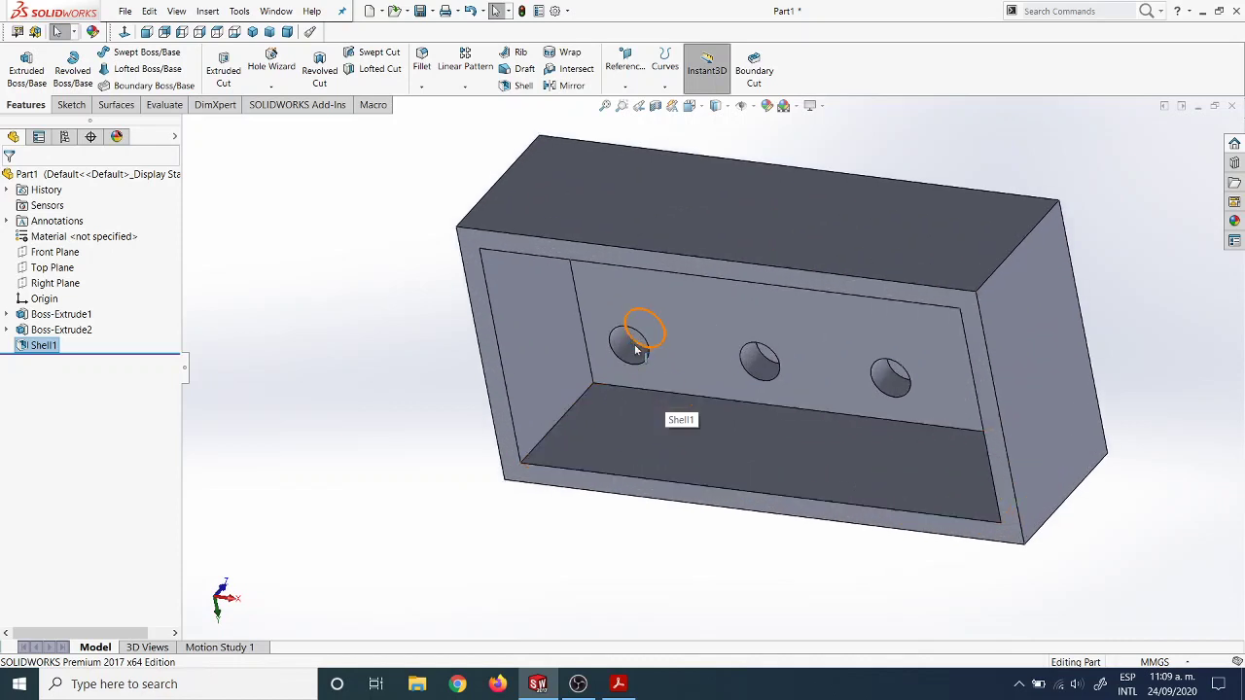
pyautogui.scroll(3, 620, 348)
pyautogui.moveTo(620, 349); pyautogui.dragTo(697, 172, button='middle')
pyautogui.scroll(-2, 659, 417)
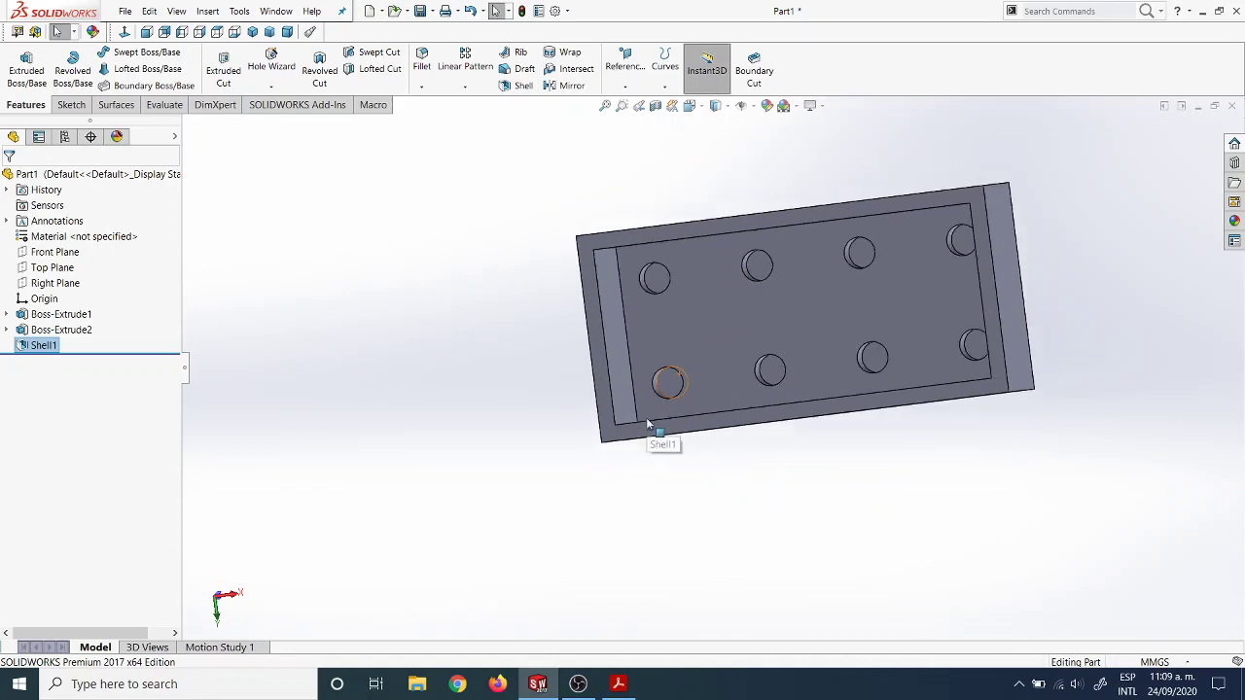
pyautogui.scroll(2, 651, 425)
pyautogui.moveTo(699, 319); pyautogui.dragTo(739, 327, button='middle')
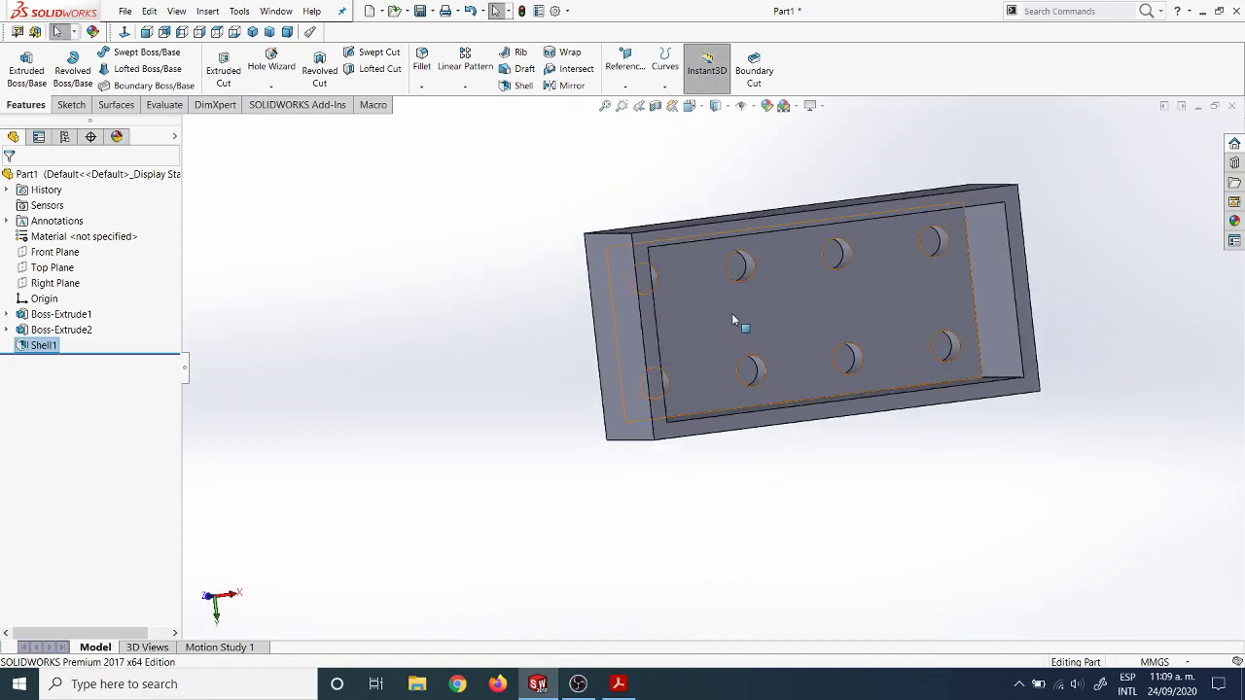
# Switch to the Lego blocks PDF and compare its underside tubes, holes and ribs with the shelled model.
pyautogui.click(618, 684)
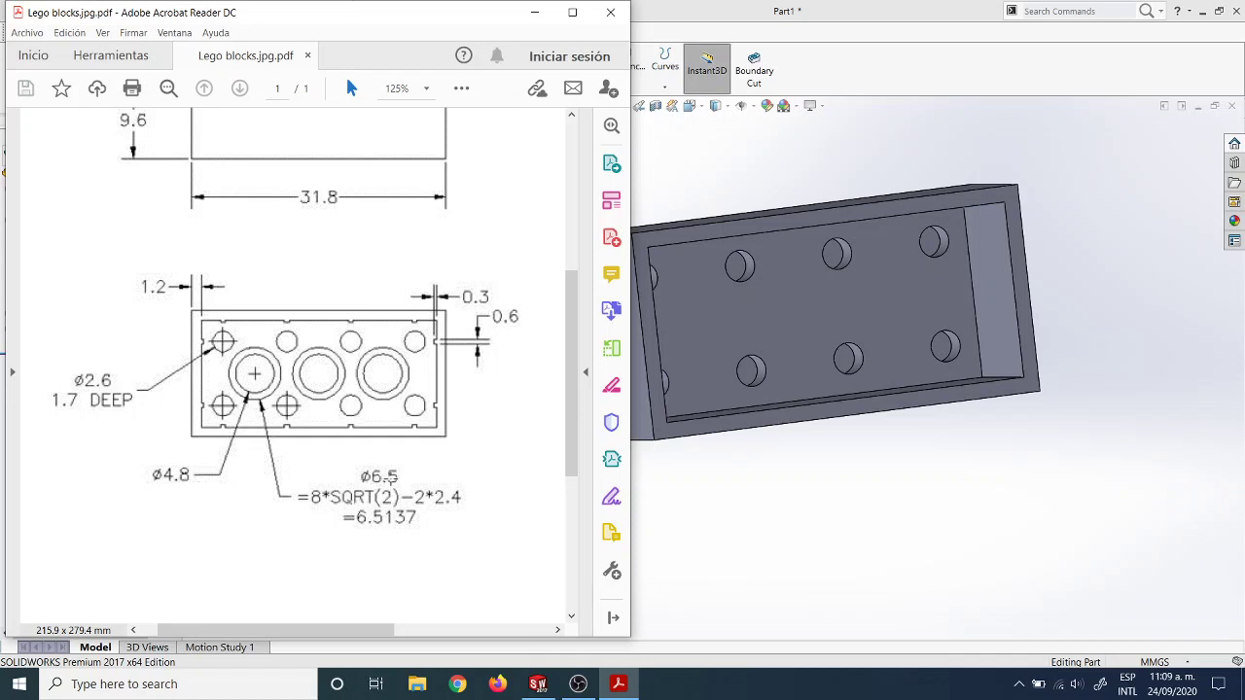
pyautogui.scroll(-1, 260, 387)
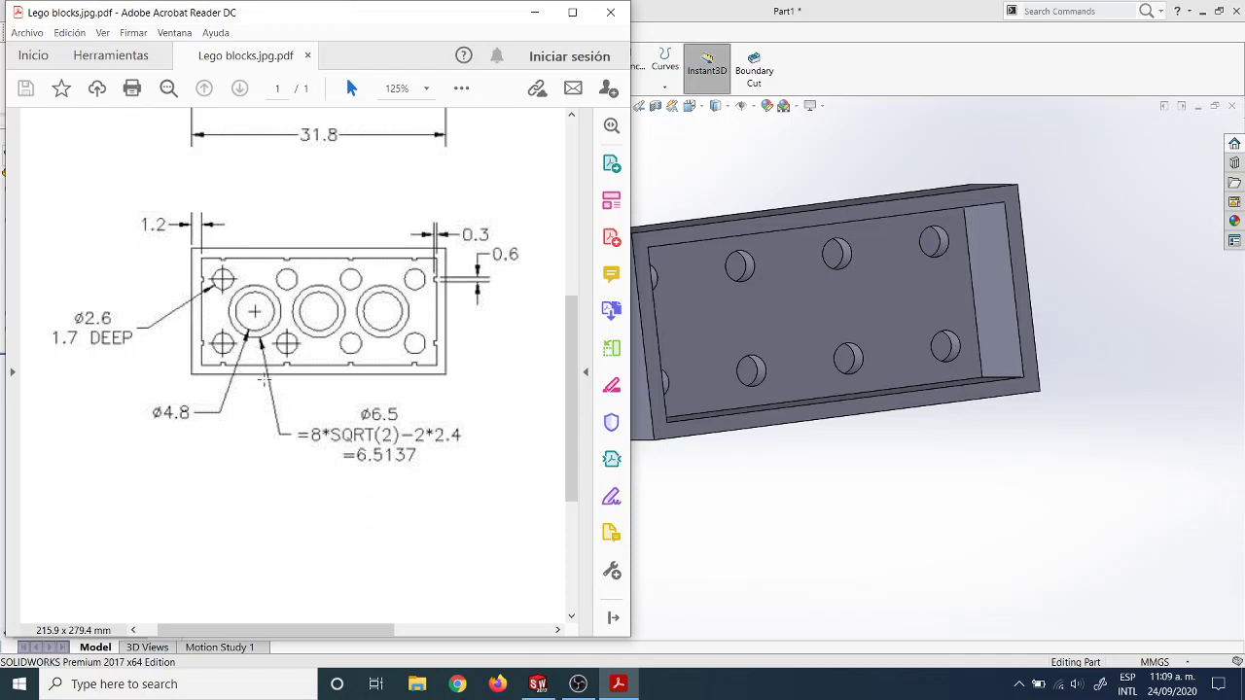
pyautogui.scroll(1, 258, 373)
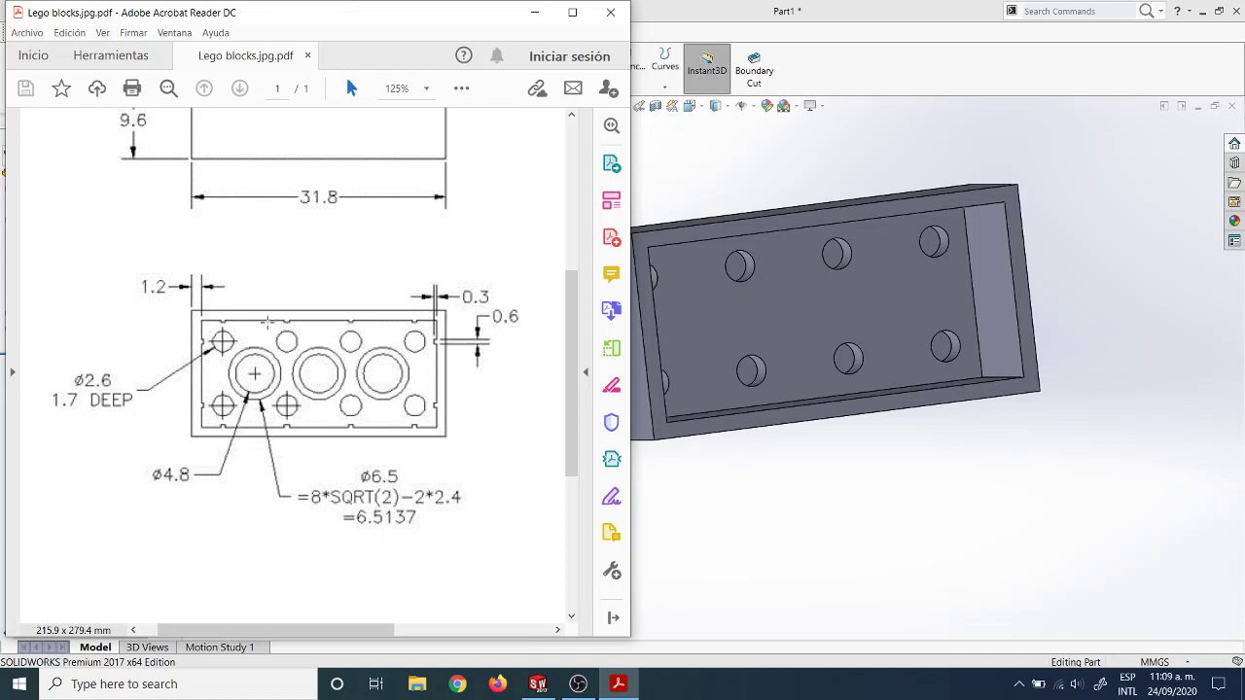
pyautogui.scroll(3, 811, 326)
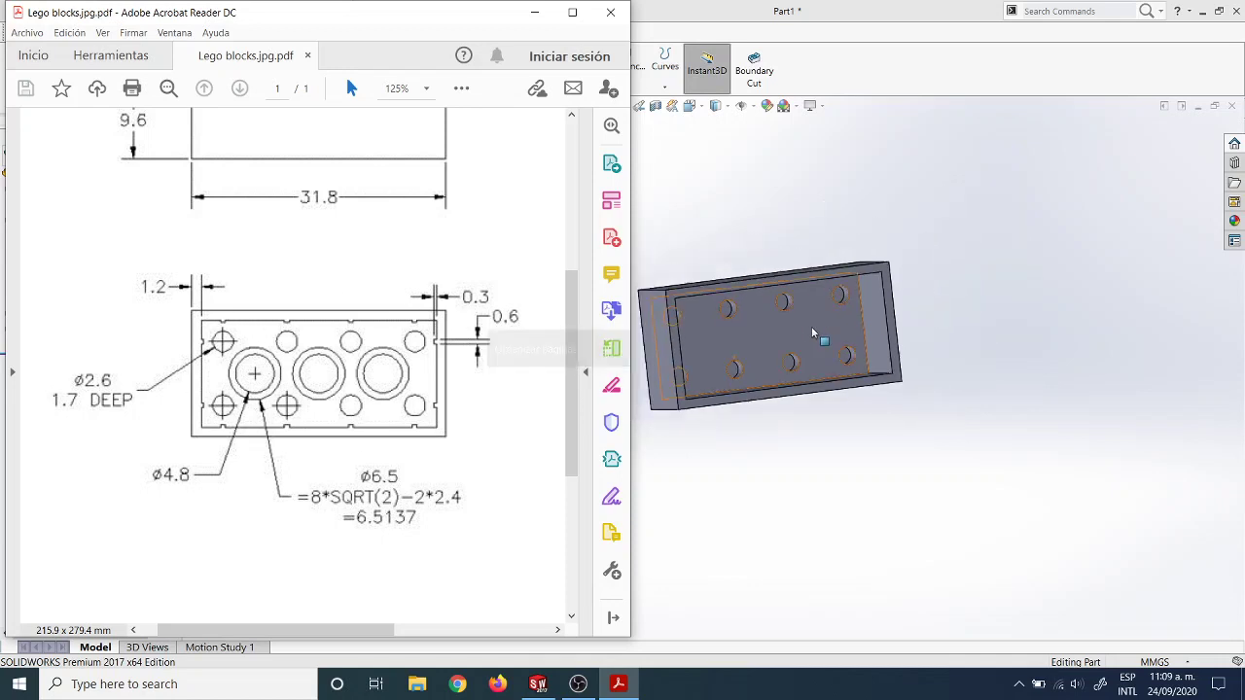
pyautogui.click(784, 280)
pyautogui.moveTo(785, 280); pyautogui.dragTo(846, 490, button='middle')
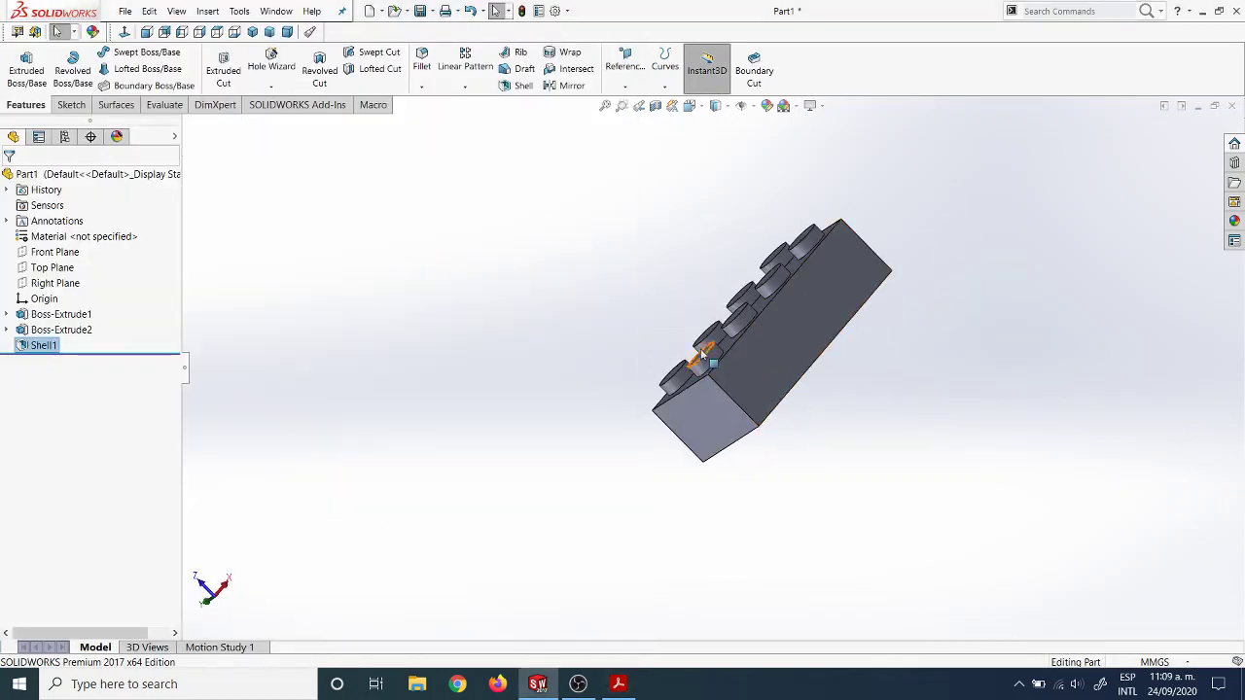
pyautogui.moveTo(700, 351); pyautogui.dragTo(714, 191, button='middle')
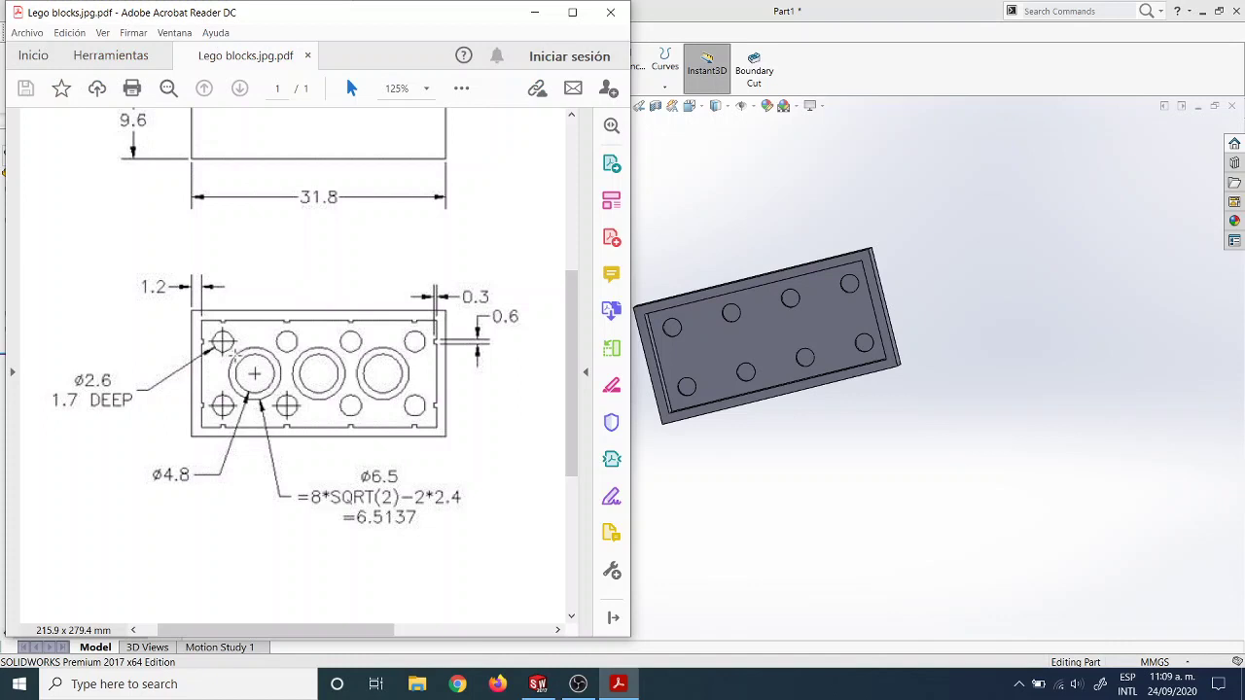
pyautogui.scroll(-3, 255, 341)
pyautogui.scroll(2, 246, 294)
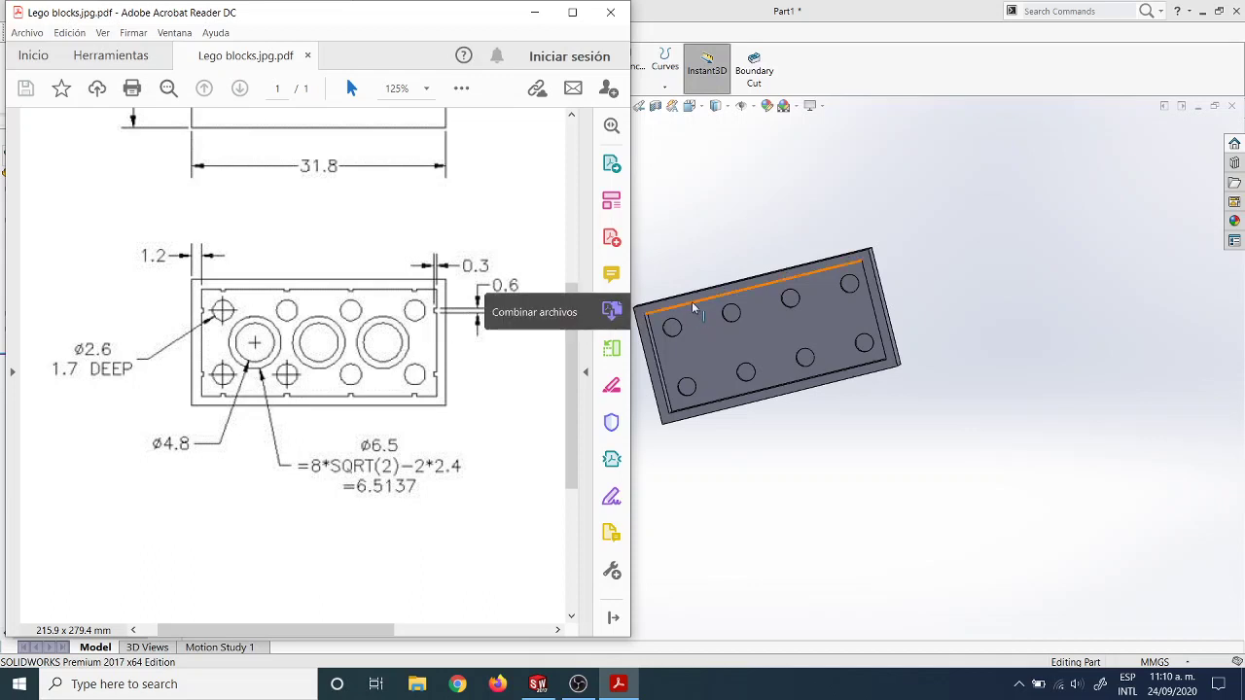
pyautogui.click(620, 685)
pyautogui.click(630, 689)
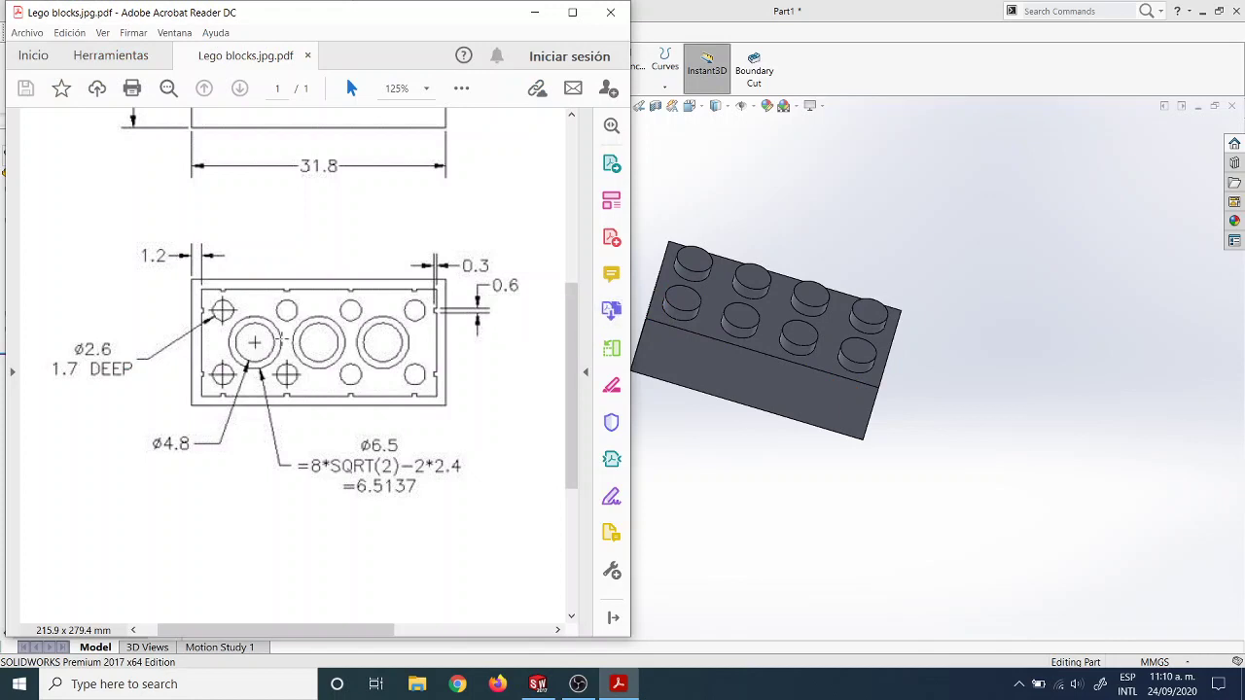
pyautogui.click(745, 453)
pyautogui.moveTo(745, 454); pyautogui.dragTo(675, 503, button='middle')
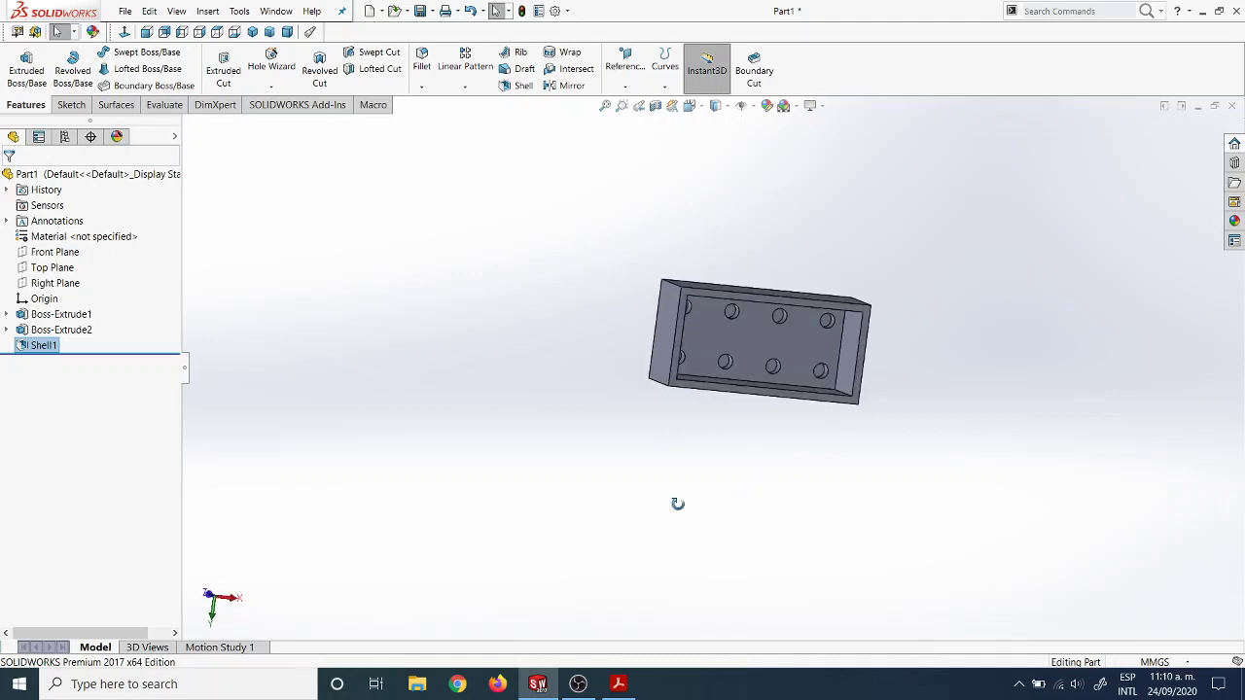
pyautogui.click(619, 686)
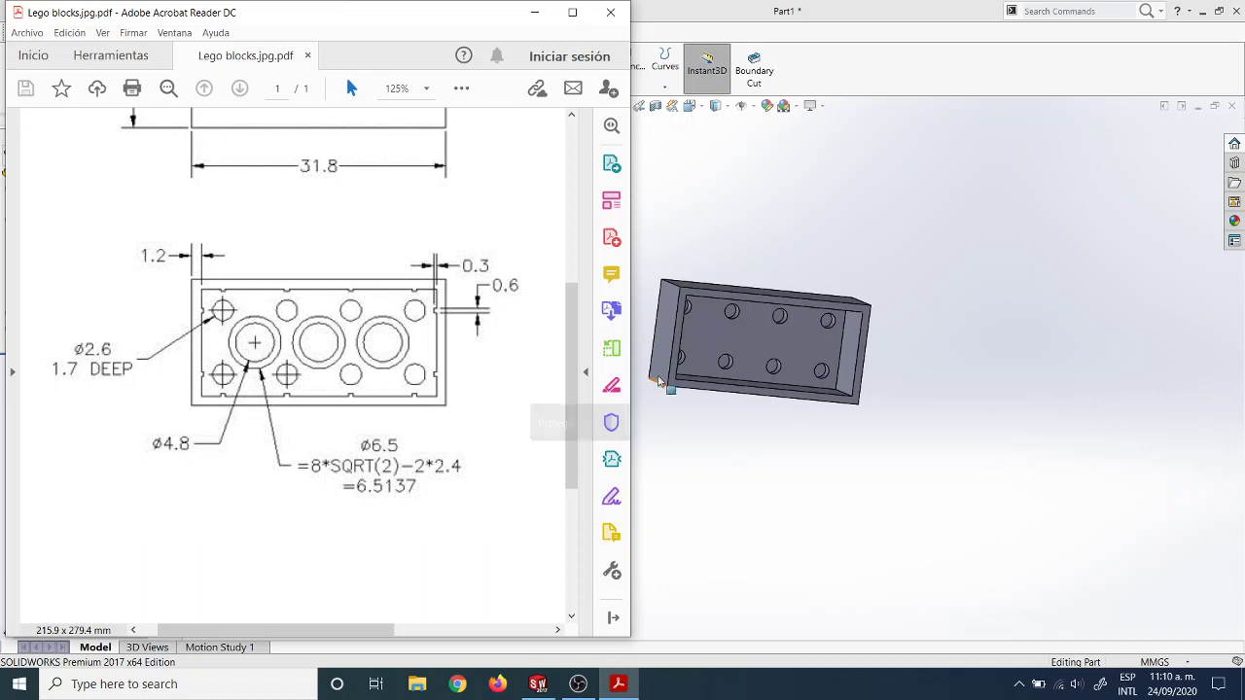
# Start a sketch on the cavity's inner flat face and check the tube layout in the PDF drawing.
pyautogui.click(713, 333)
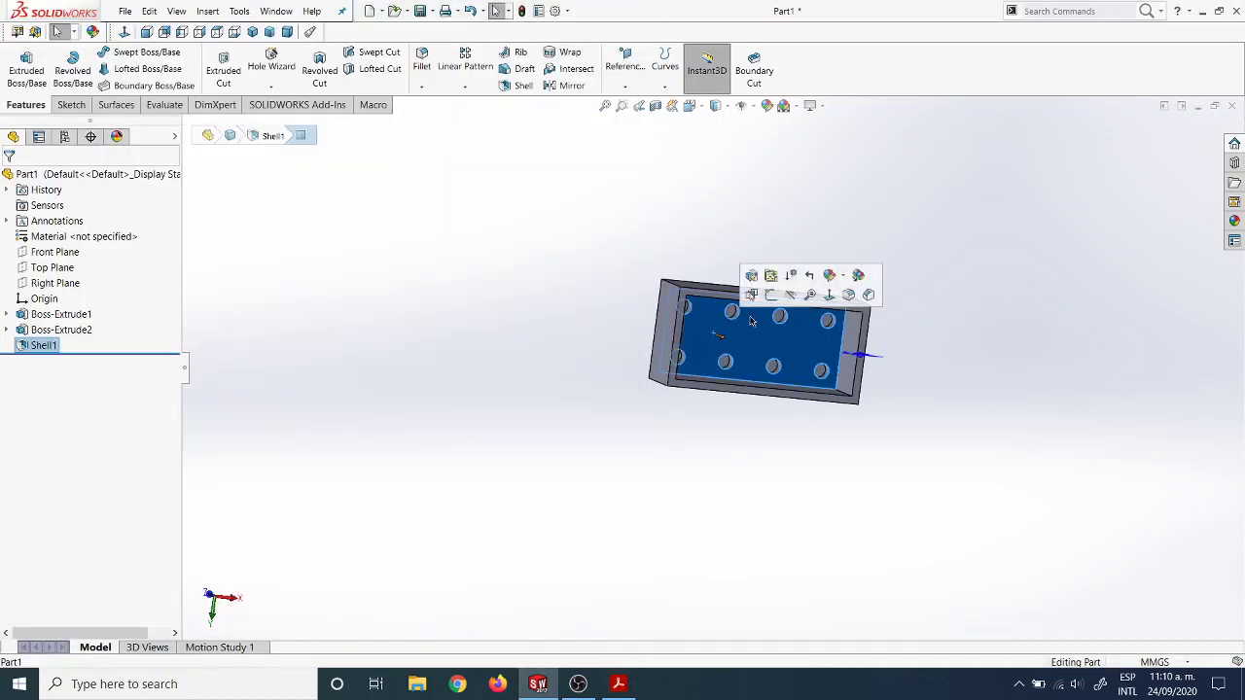
pyautogui.click(770, 276)
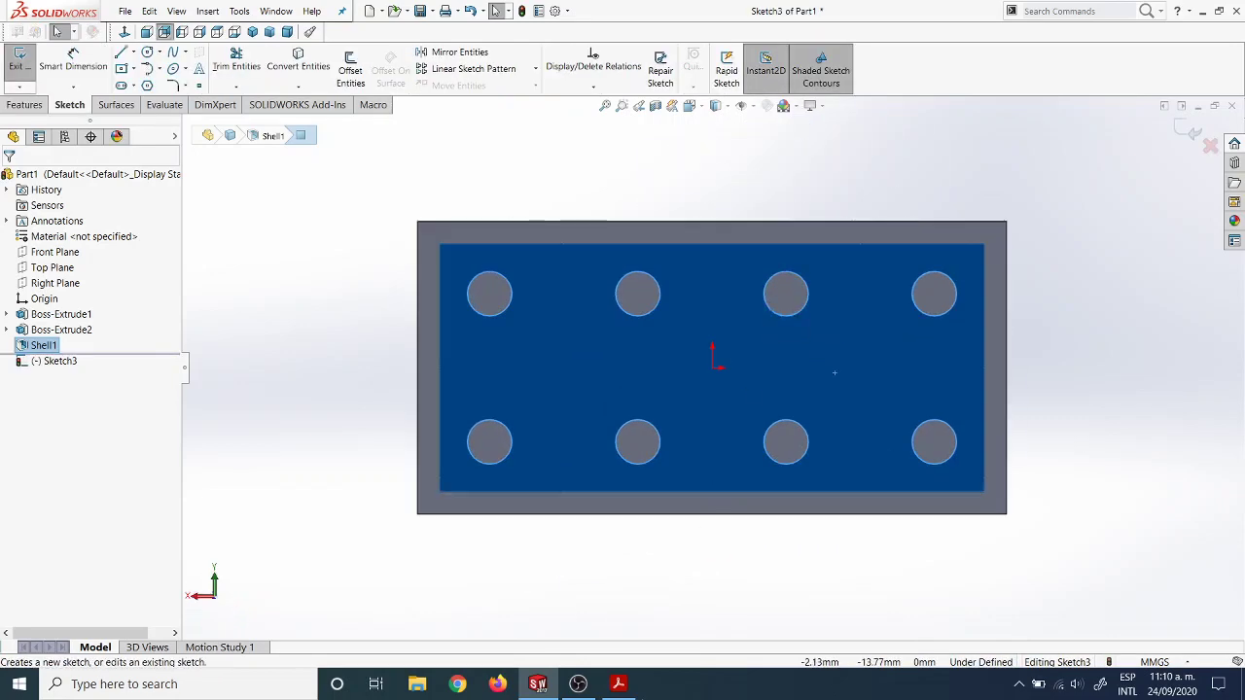
pyautogui.click(617, 685)
pyautogui.scroll(3, 287, 310)
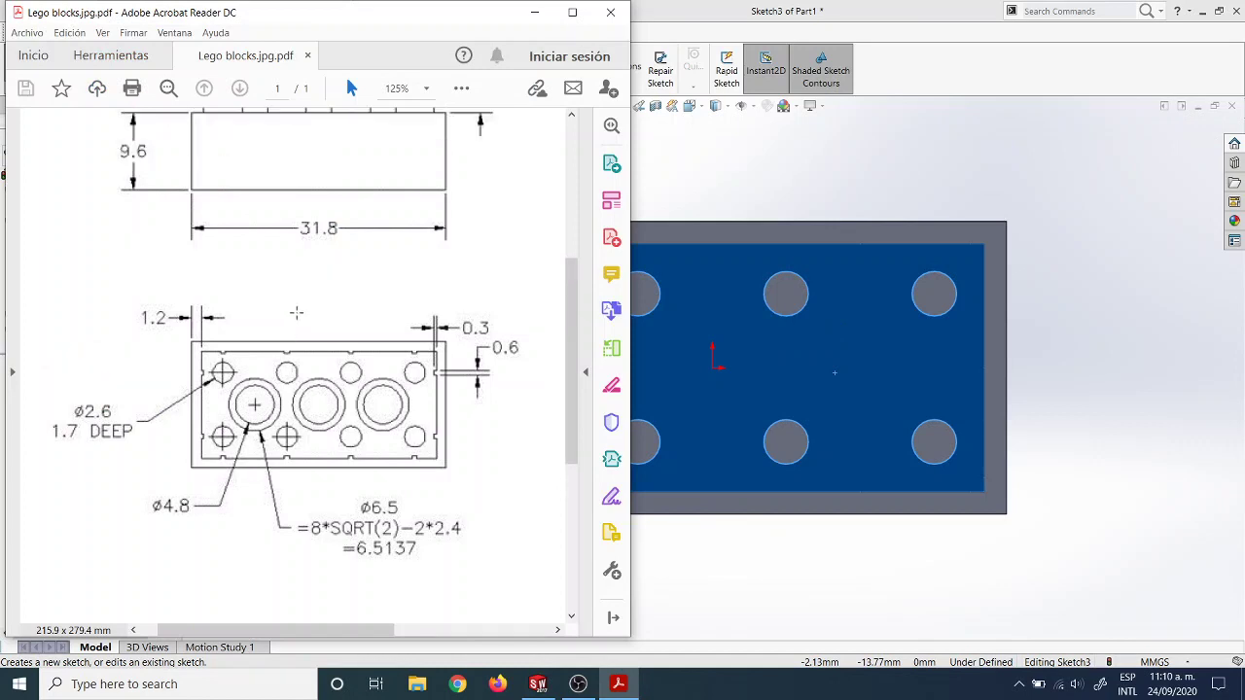
pyautogui.scroll(-1, 304, 404)
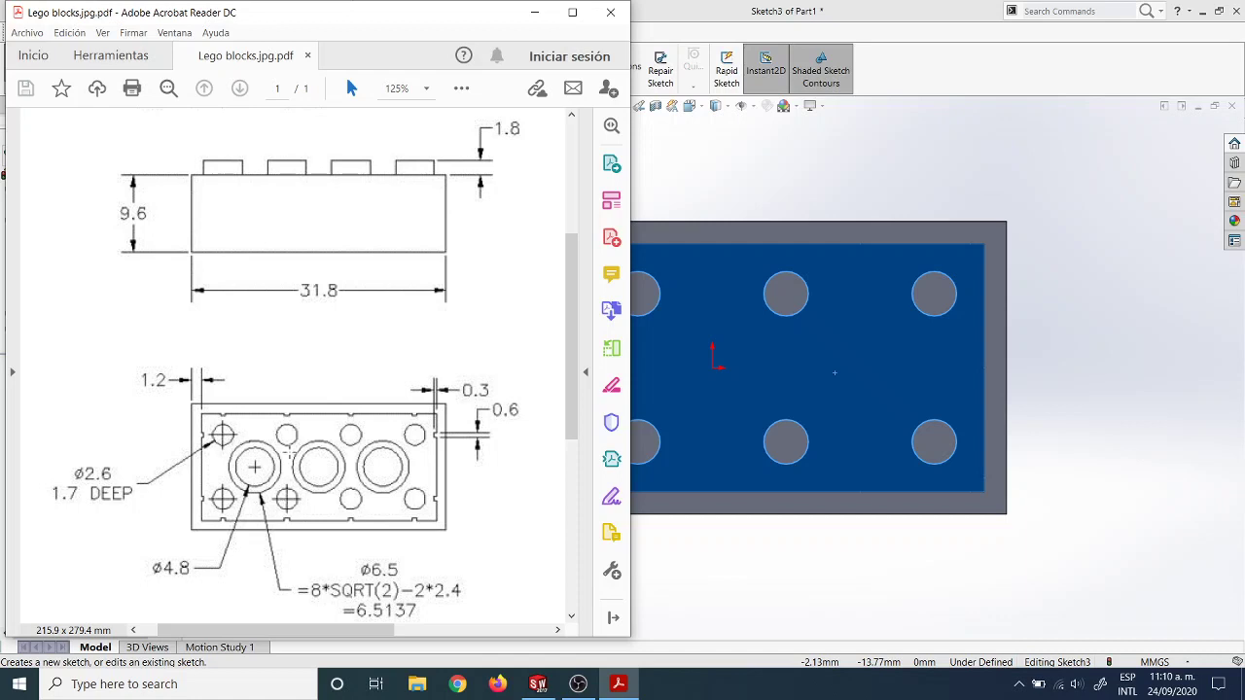
pyautogui.click(1117, 373)
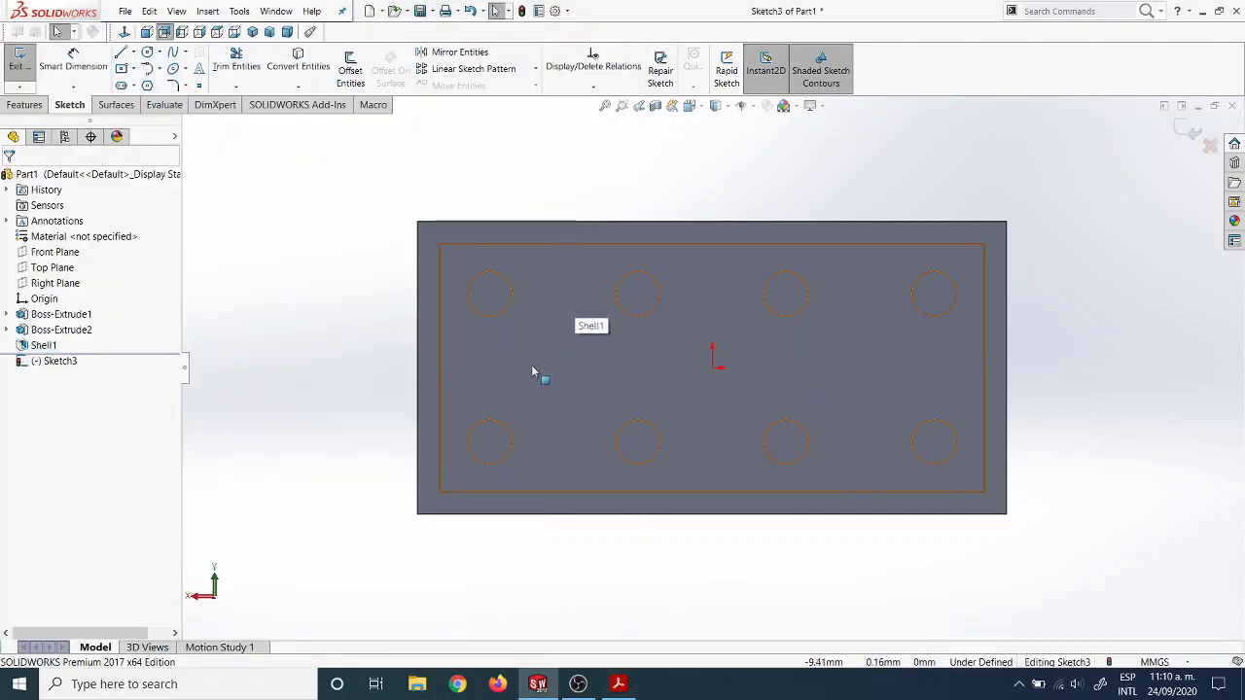
# Draw a construction centerline from the upper-left corner recess's centre to the centre of the second recess in the lower row.
pyautogui.click(134, 53)
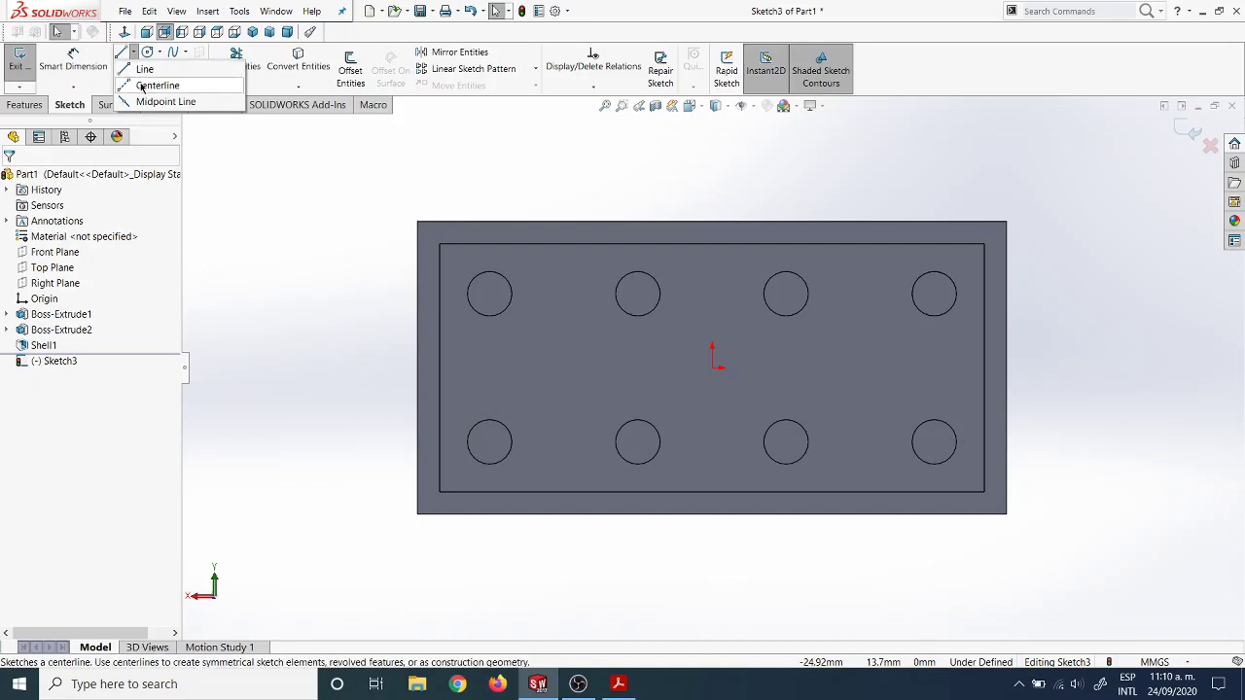
pyautogui.click(142, 86)
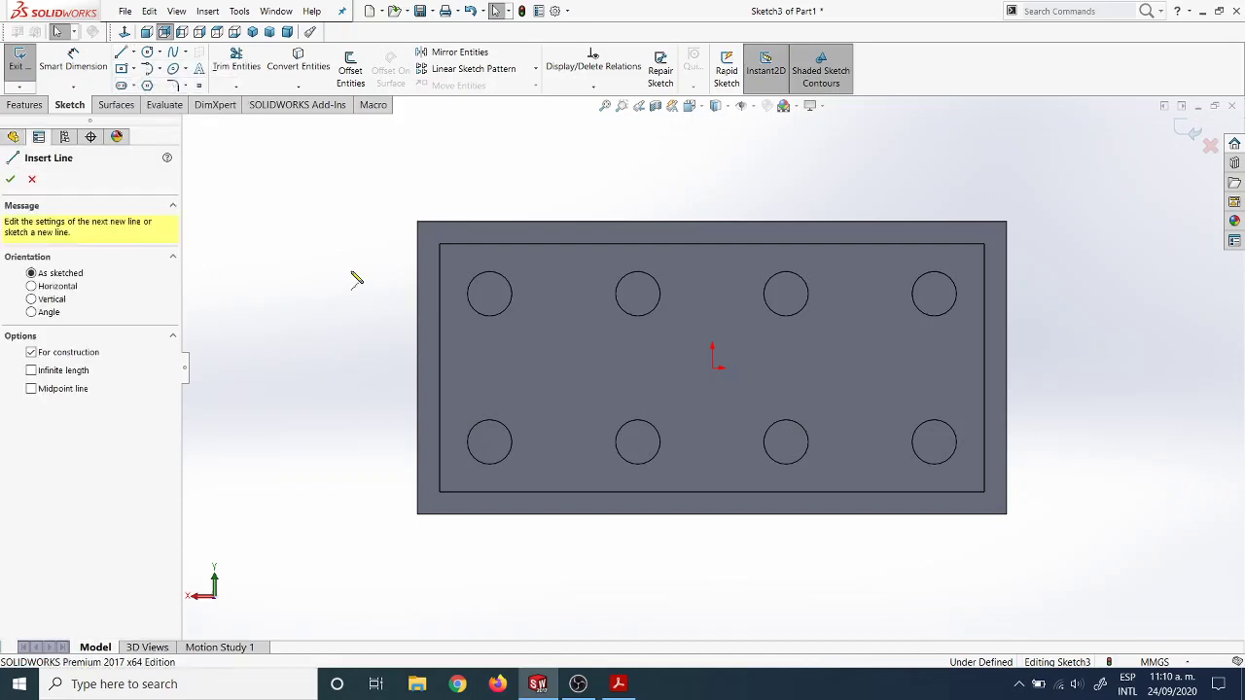
pyautogui.click(490, 296)
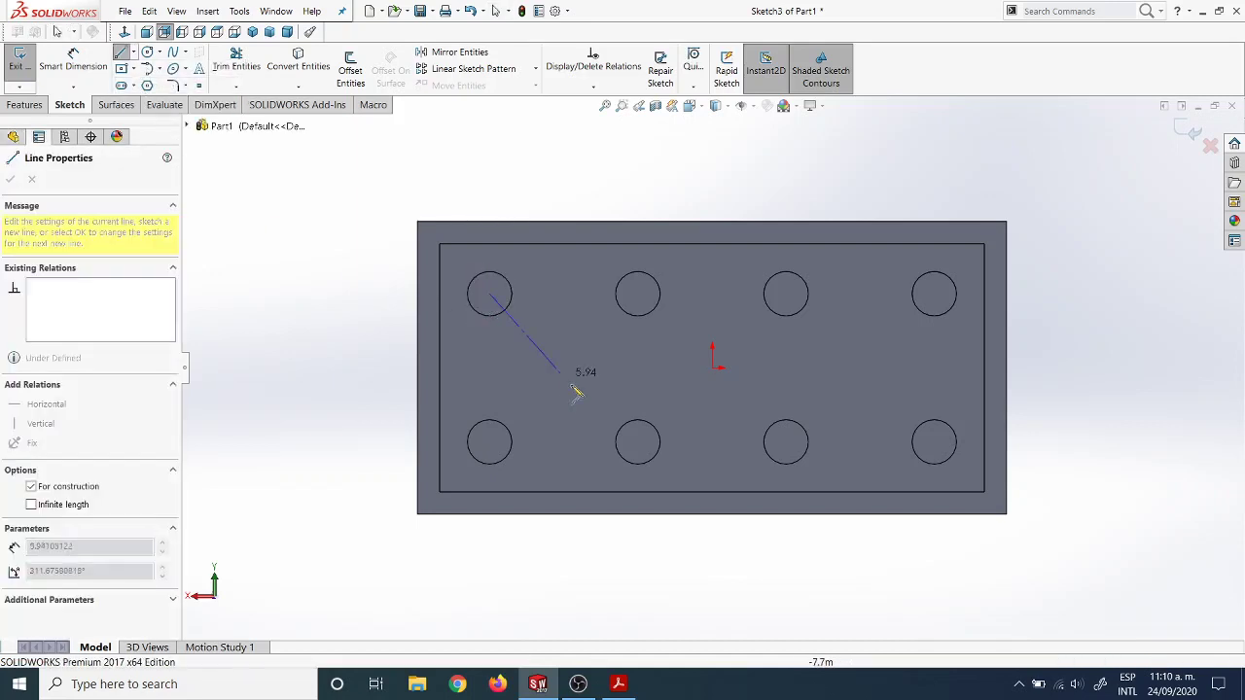
pyautogui.click(639, 443)
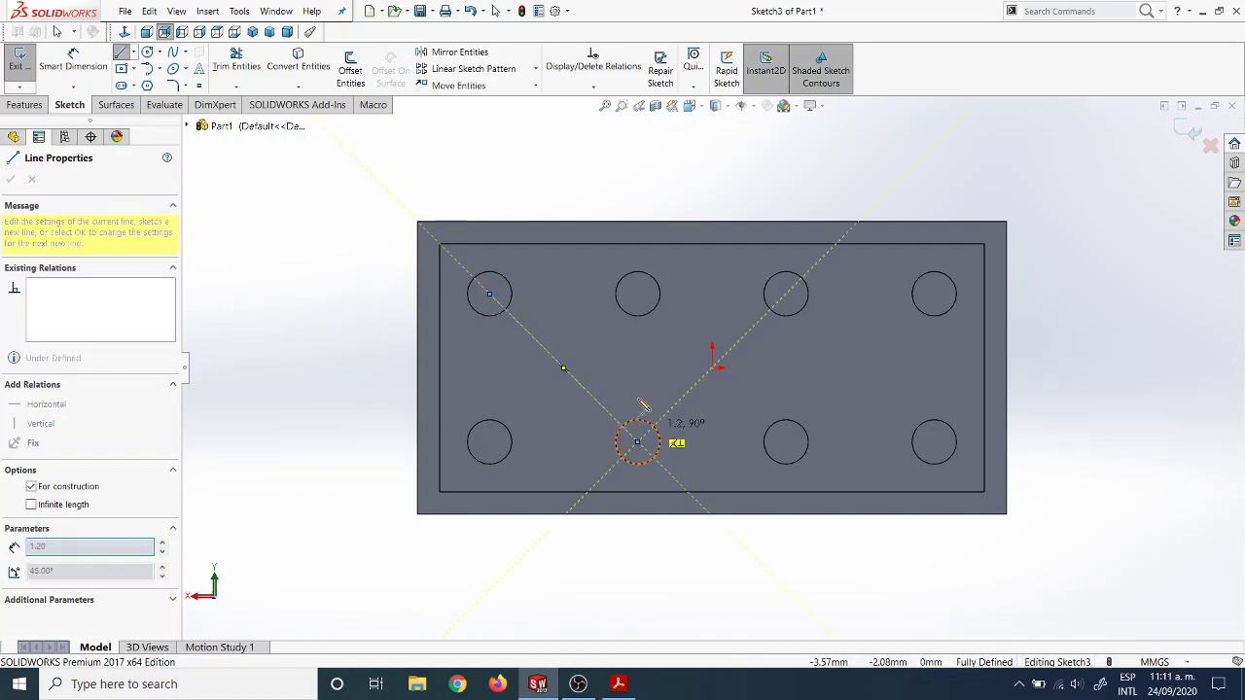
pyautogui.press('z')
pyautogui.press('z')
pyautogui.moveTo(695, 314)
pyautogui.mouseDown(button='middle')
pyautogui.moveTo(672, 452)
pyautogui.moveTo(662, 440)
pyautogui.moveTo(565, 545)
pyautogui.moveTo(654, 453)
pyautogui.moveTo(714, 272)
pyautogui.moveTo(689, 405)
pyautogui.mouseUp(button='middle')
pyautogui.press('Escape')
# Examine the diagonal centerline and its endpoints inside the cavity from several angles, finishing with a view normal to the sketch.
pyautogui.scroll(-5, 692, 417)
pyautogui.scroll(-4, 689, 405)
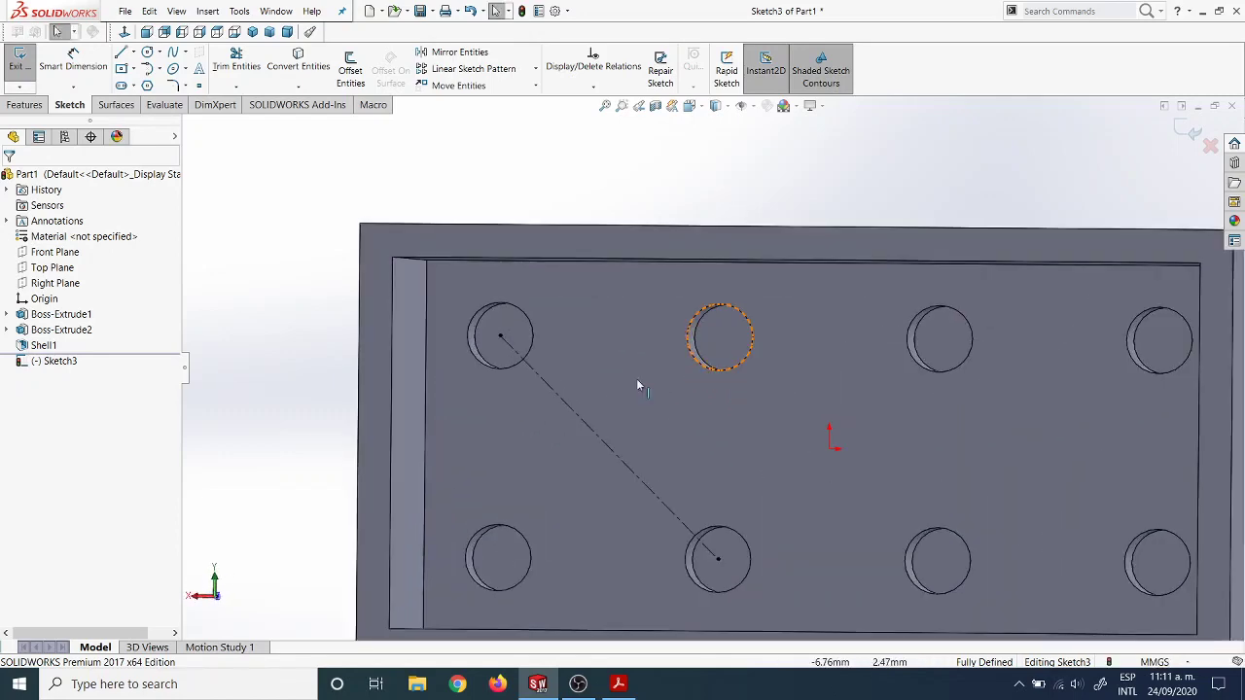
pyautogui.scroll(3, 603, 399)
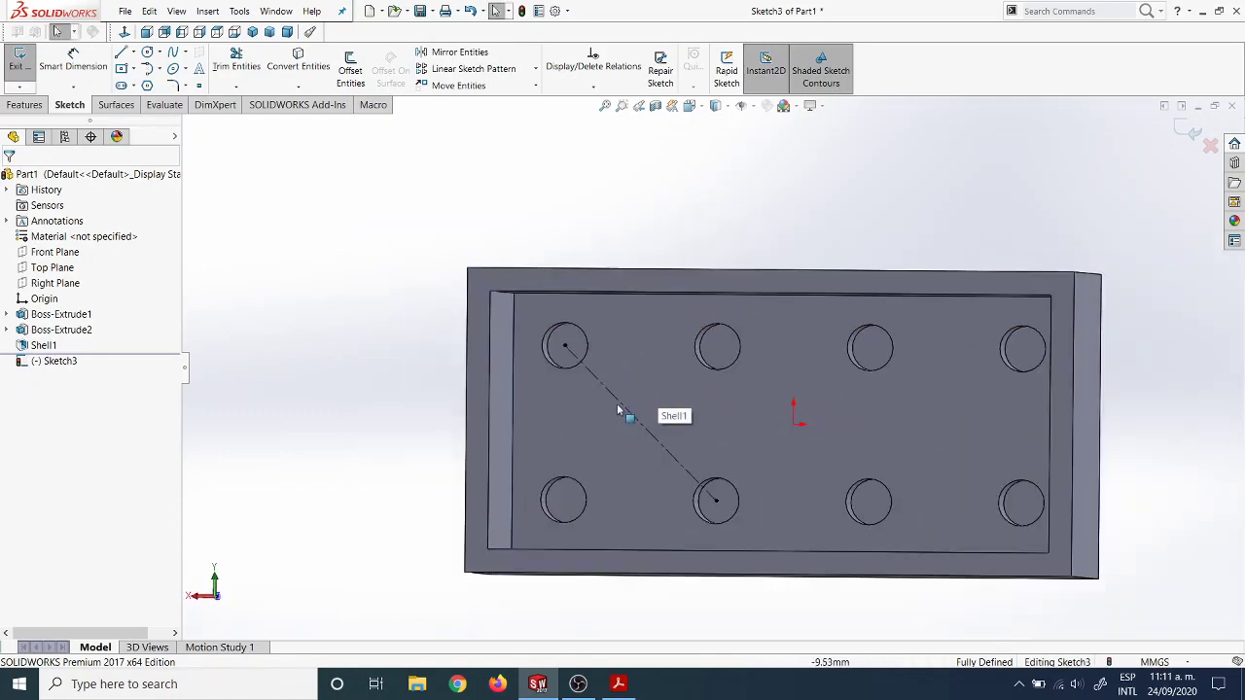
pyautogui.moveTo(673, 384); pyautogui.dragTo(842, 364, button='middle')
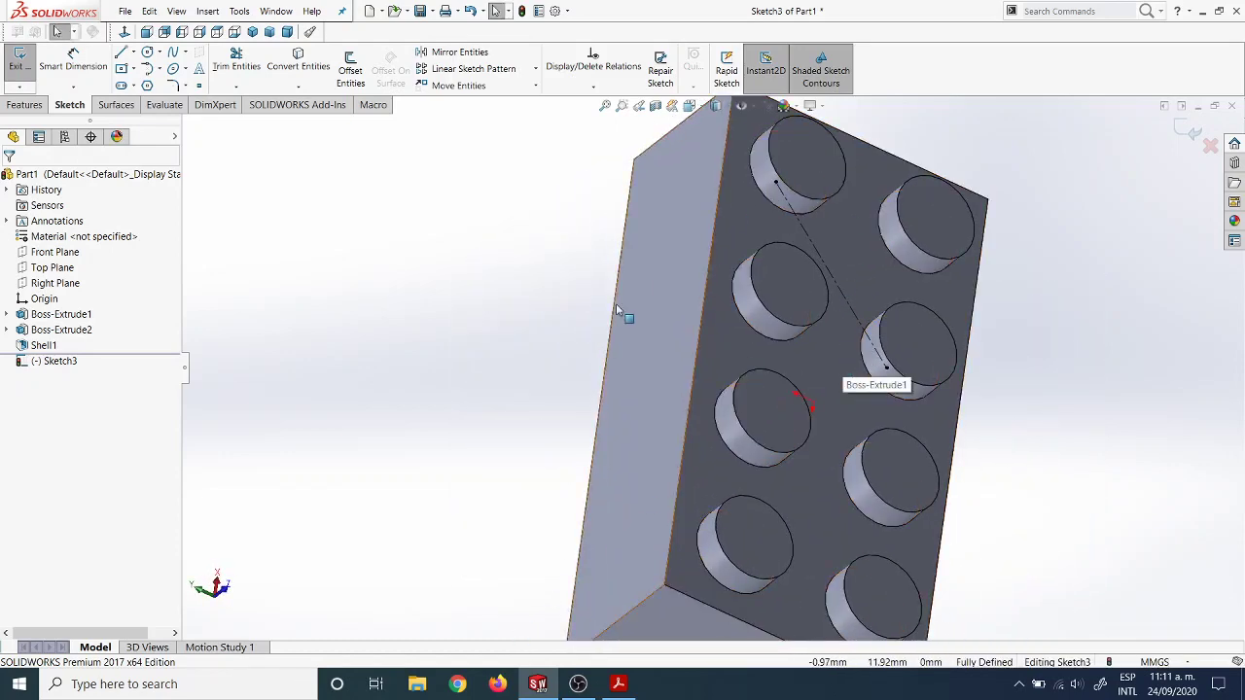
pyautogui.press('z')
pyautogui.scroll(-3, 598, 418)
pyautogui.moveTo(626, 392); pyautogui.dragTo(695, 325, button='middle')
pyautogui.scroll(-4, 501, 390)
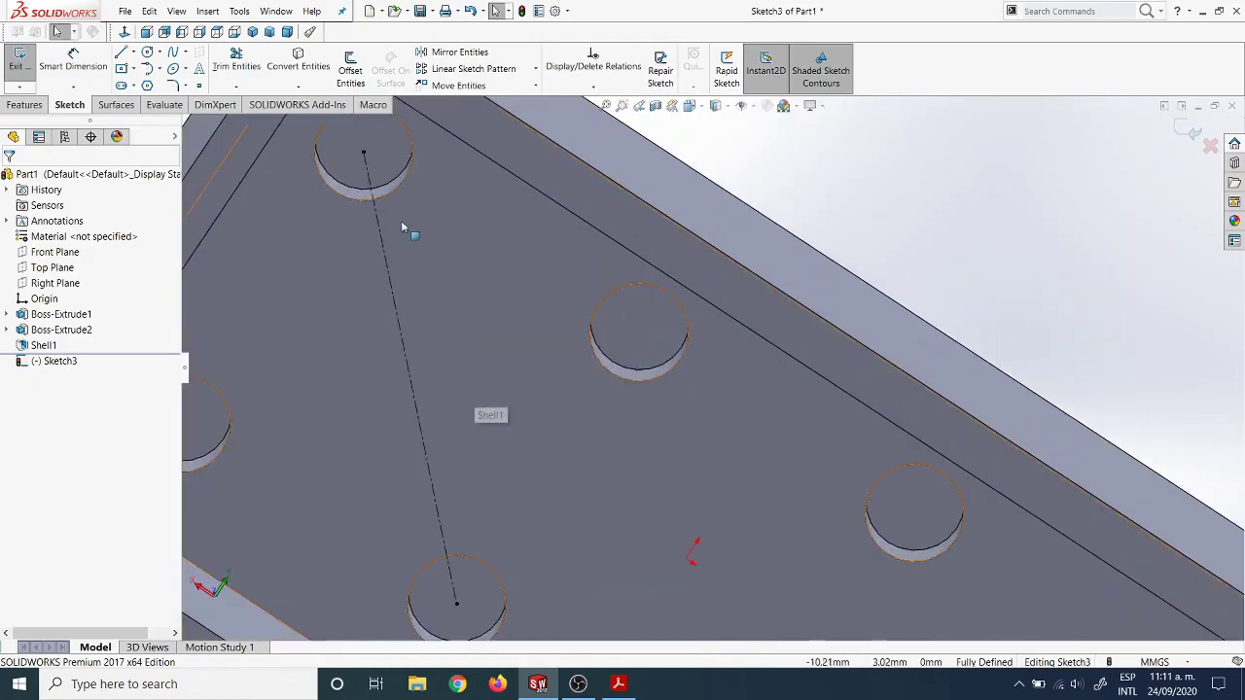
pyautogui.moveTo(501, 370); pyautogui.dragTo(481, 351, button='middle')
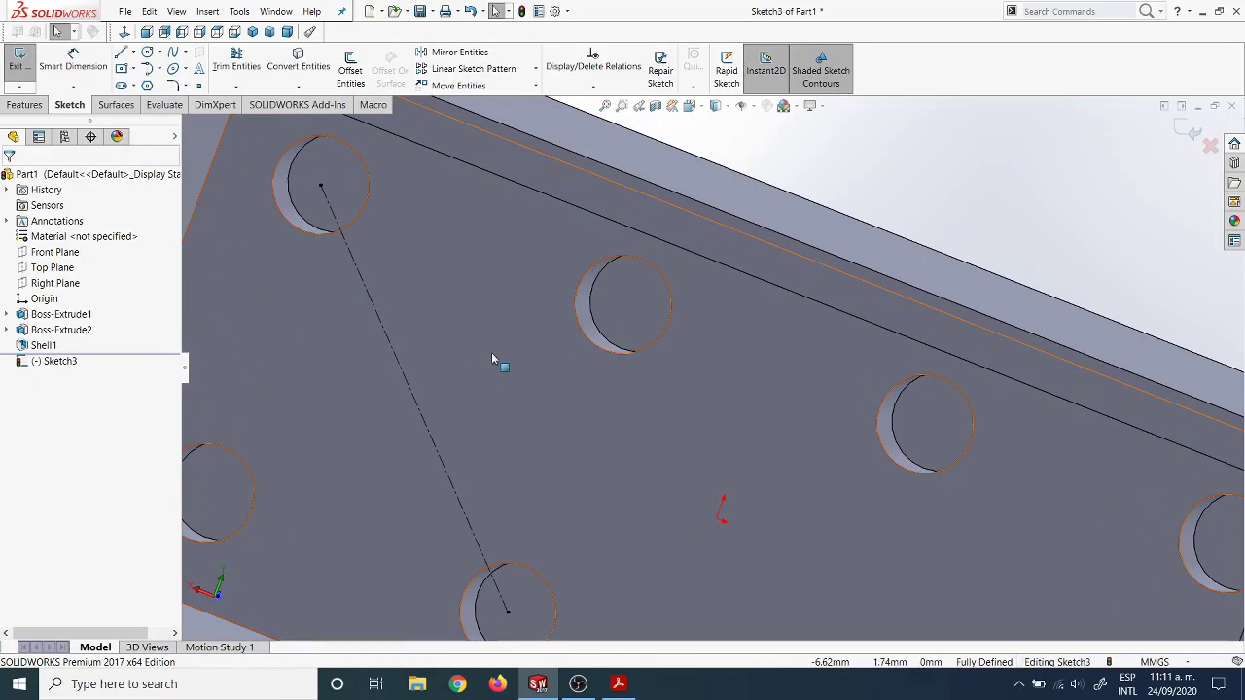
pyautogui.hotkey('ctrl', '8')
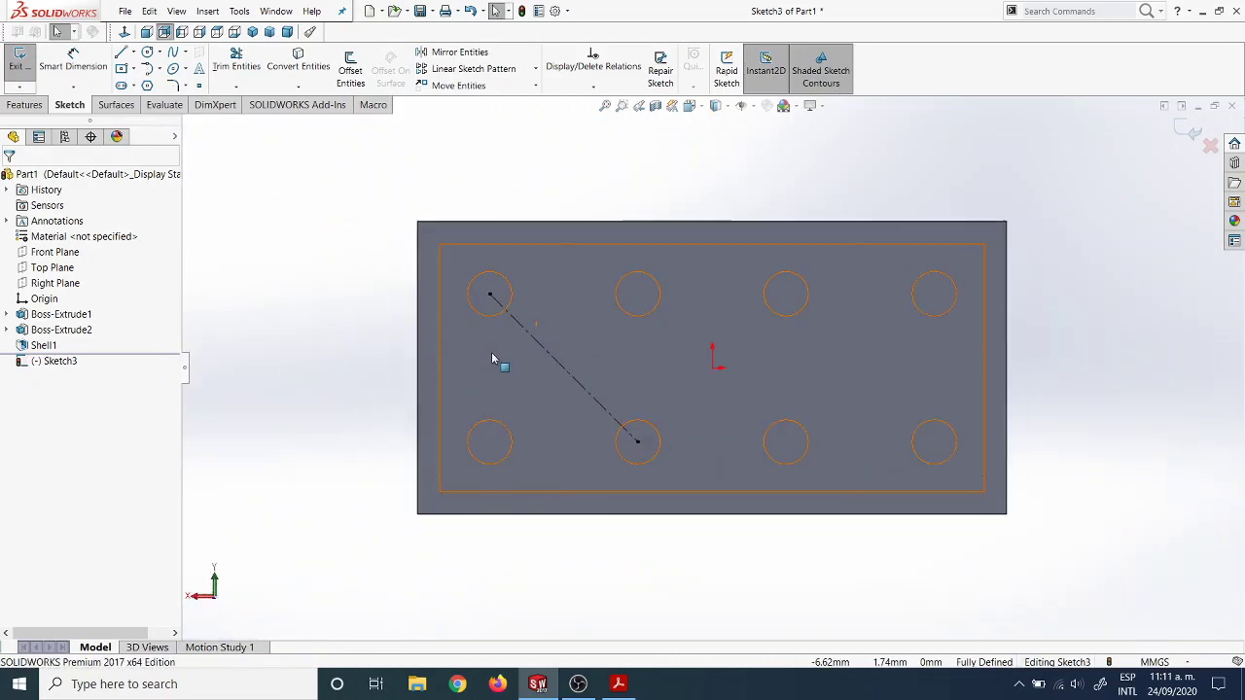
# Draw a second construction centerline from the centre of the second recess in the upper row to the lower-left corner recess's centre.
pyautogui.click(148, 56)
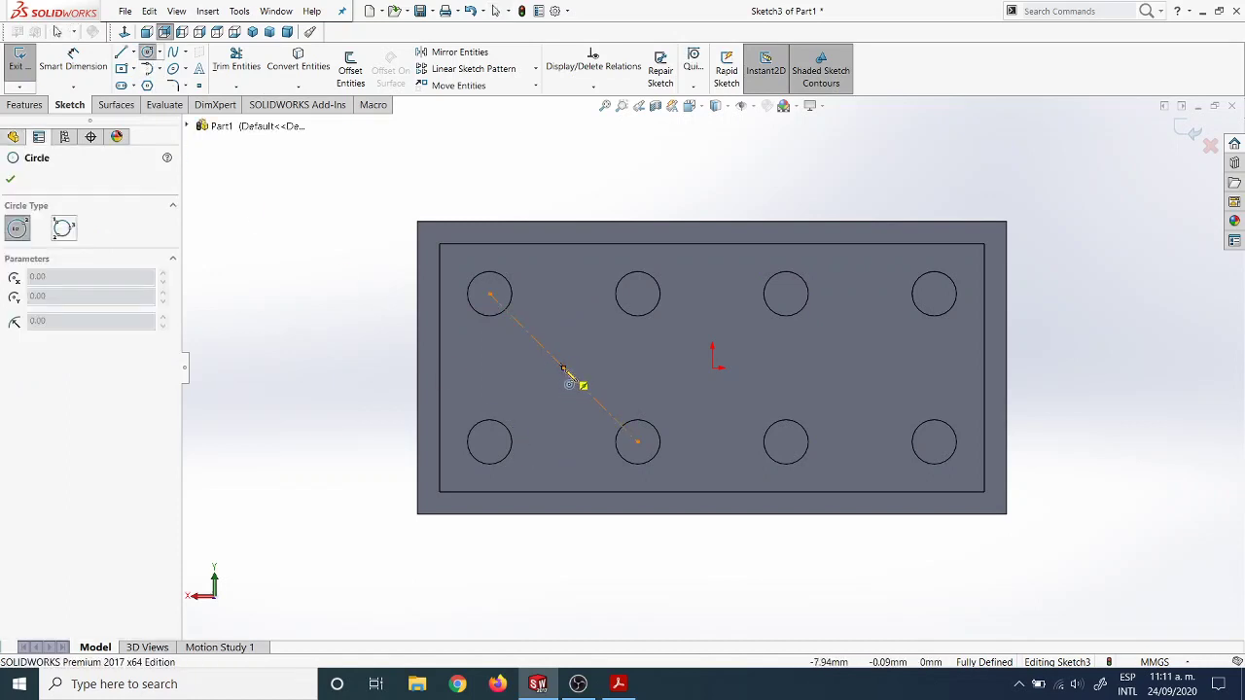
pyautogui.press('Escape')
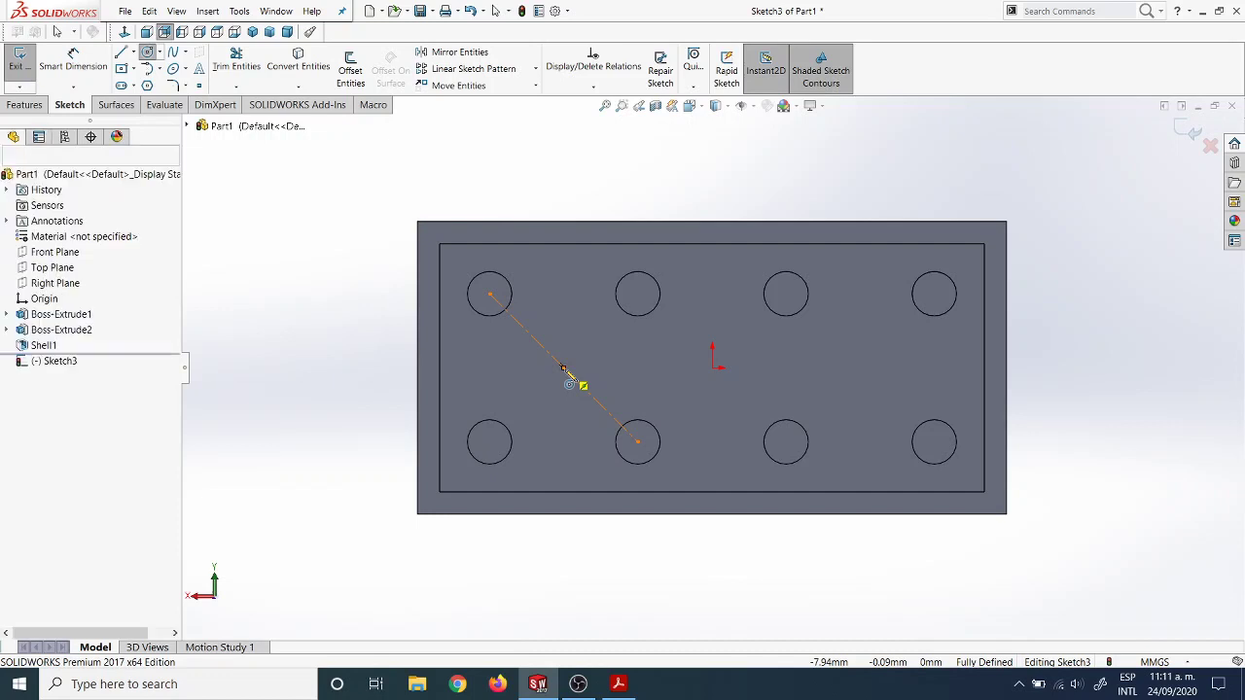
pyautogui.click(133, 55)
pyautogui.click(133, 86)
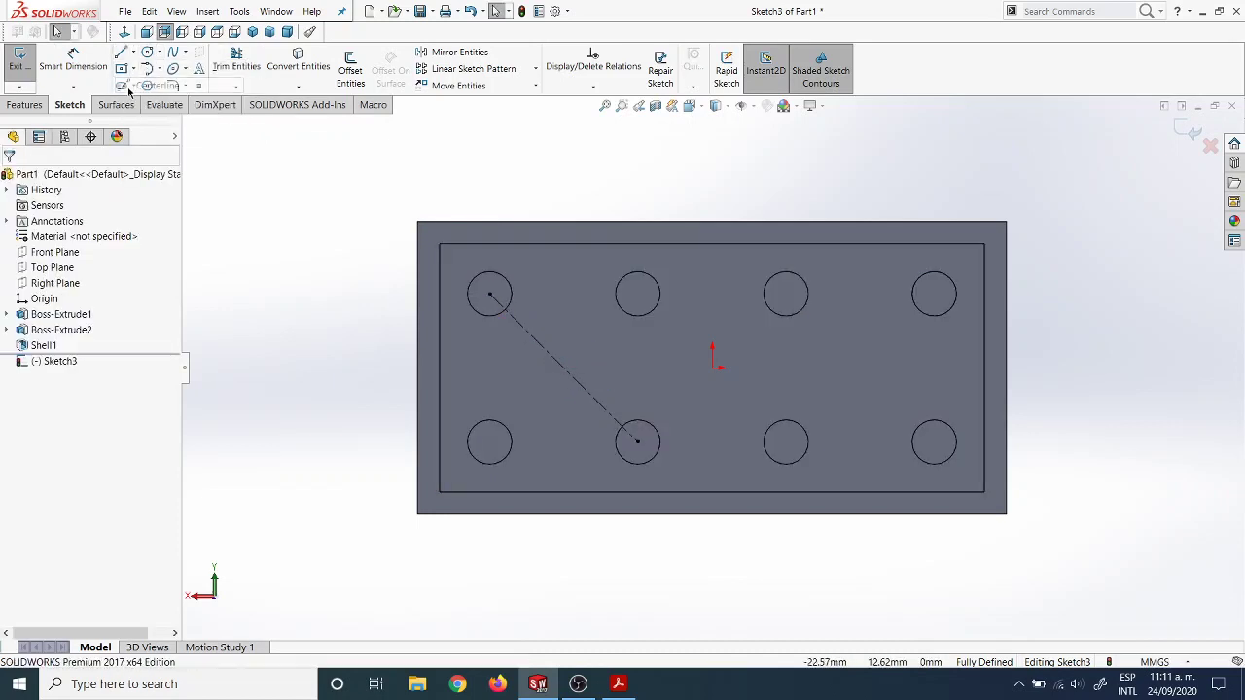
pyautogui.click(637, 294)
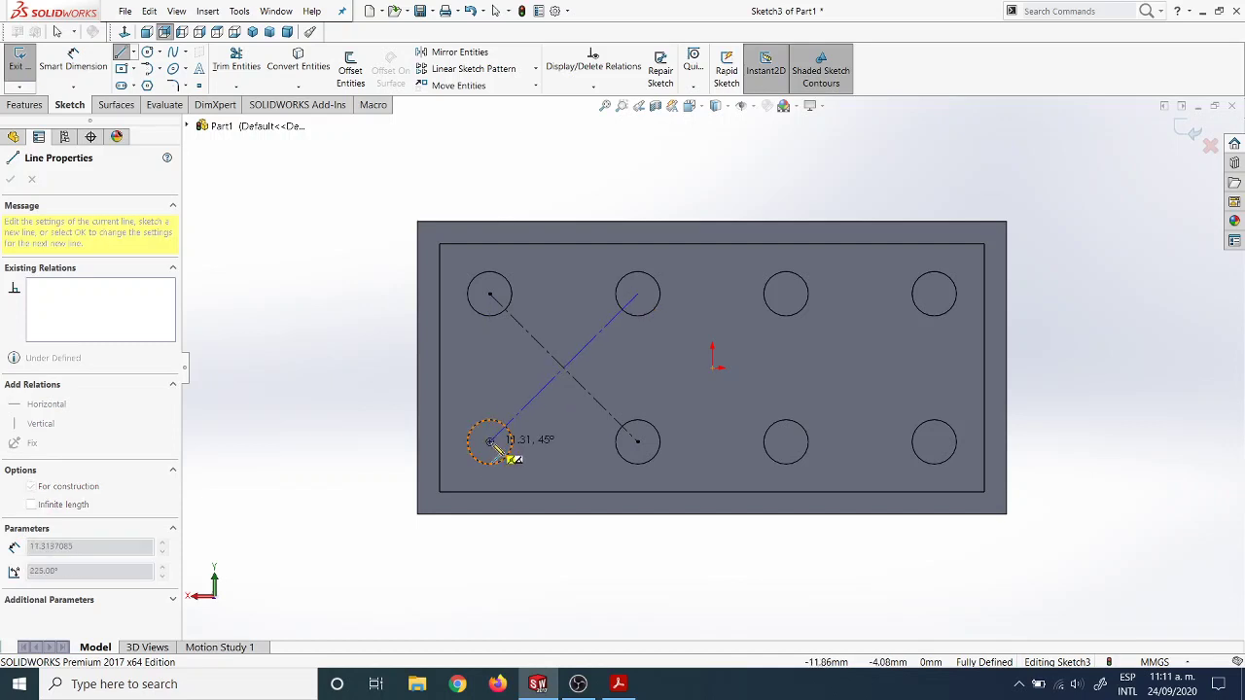
pyautogui.click(490, 443)
pyautogui.press('Escape')
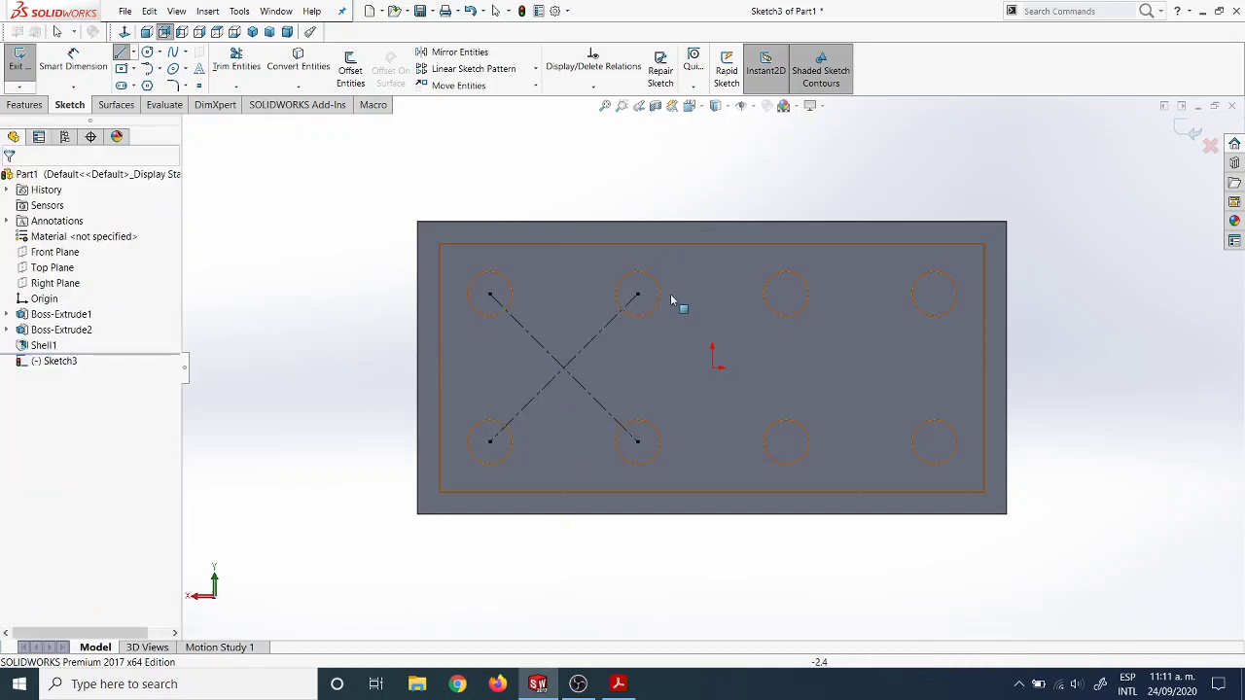
# Sketch a circle of about 3.34 mm radius centred on the crossing of the two diagonal centerlines.
pyautogui.click(148, 53)
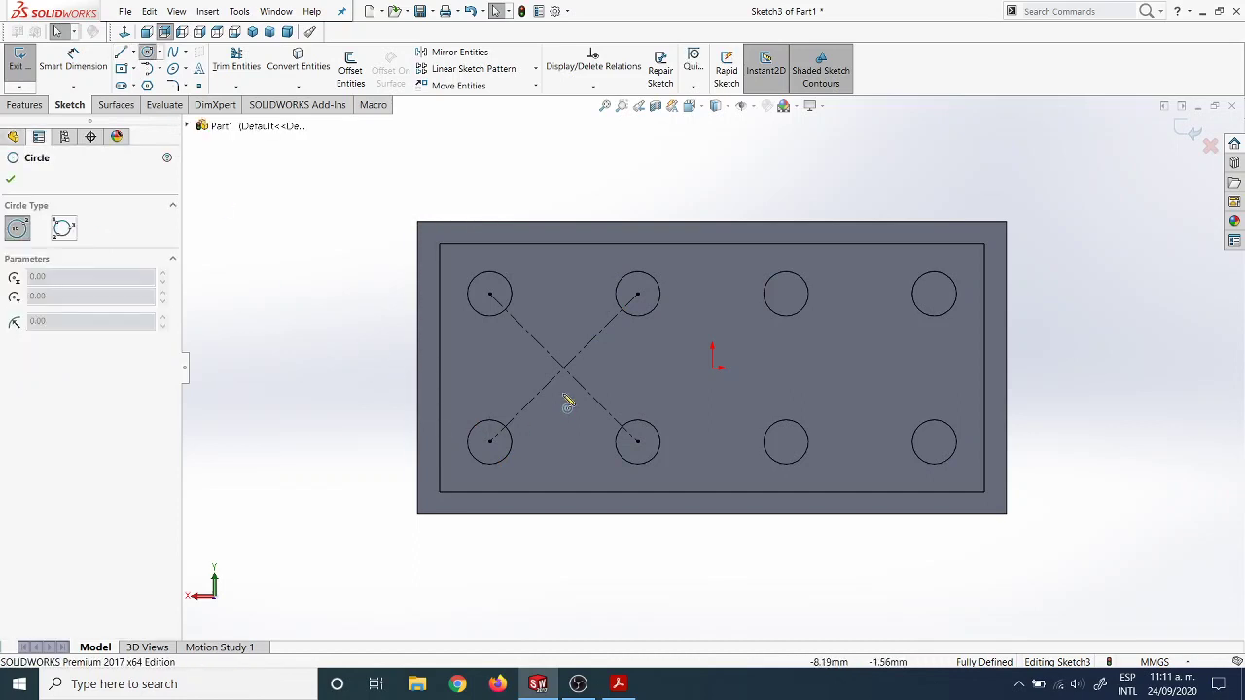
pyautogui.click(563, 368)
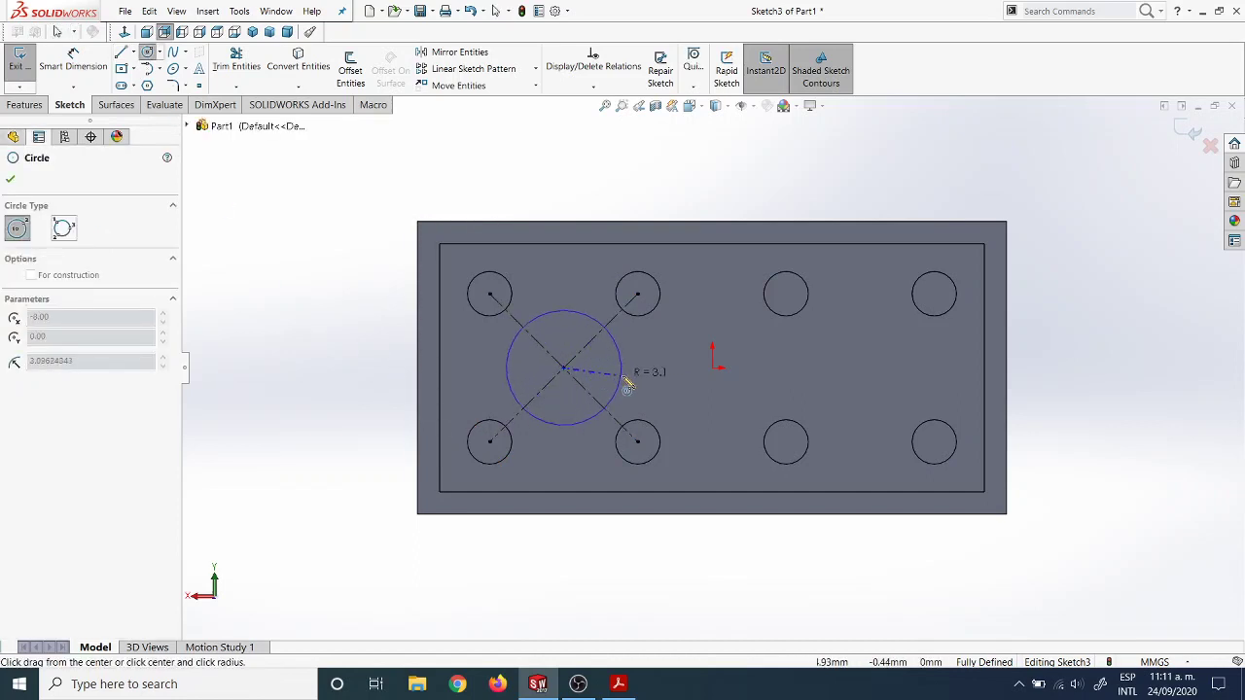
pyautogui.click(627, 383)
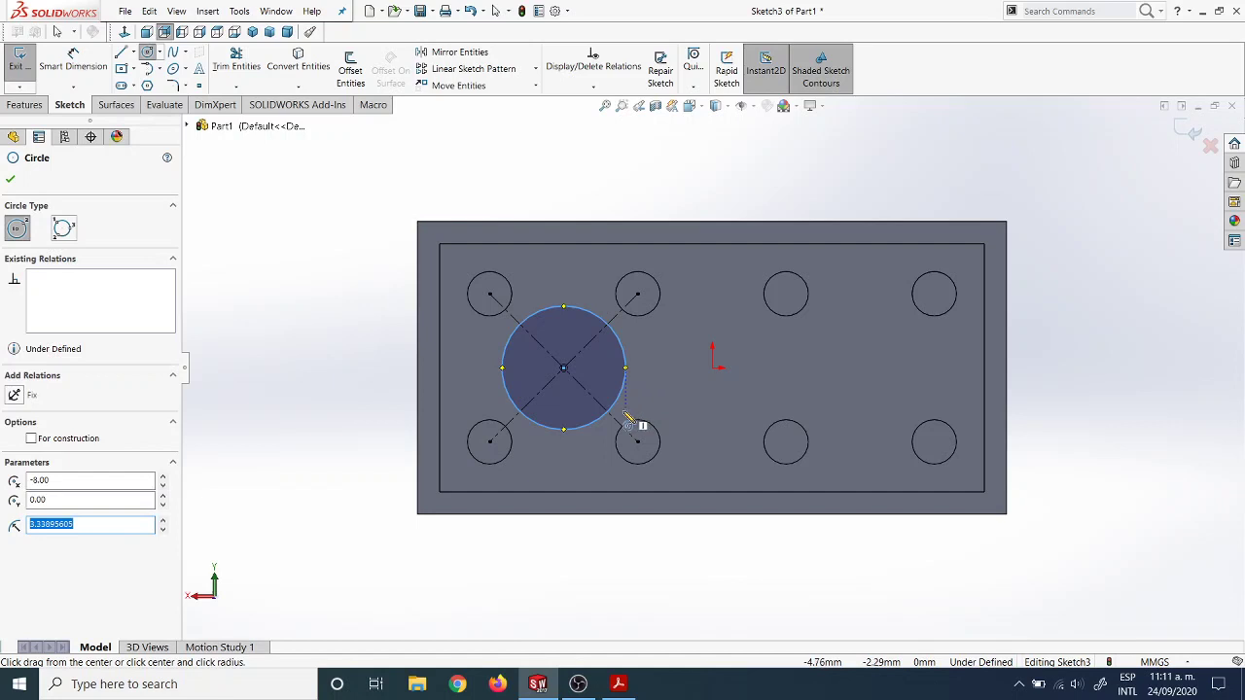
pyautogui.press('Escape')
pyautogui.press('f')
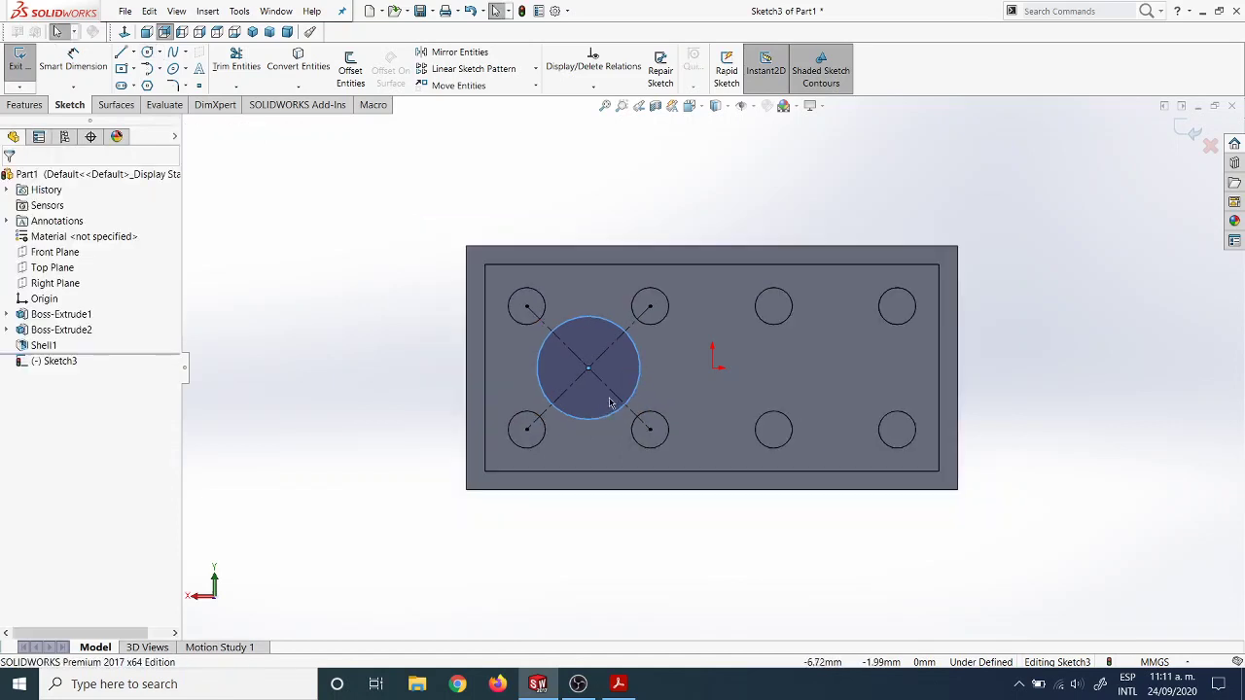
pyautogui.scroll(-2, 611, 403)
# Check the tube in the PDF drawing and sketch a concentric inner circle of about 2.64 mm radius.
pyautogui.click(618, 684)
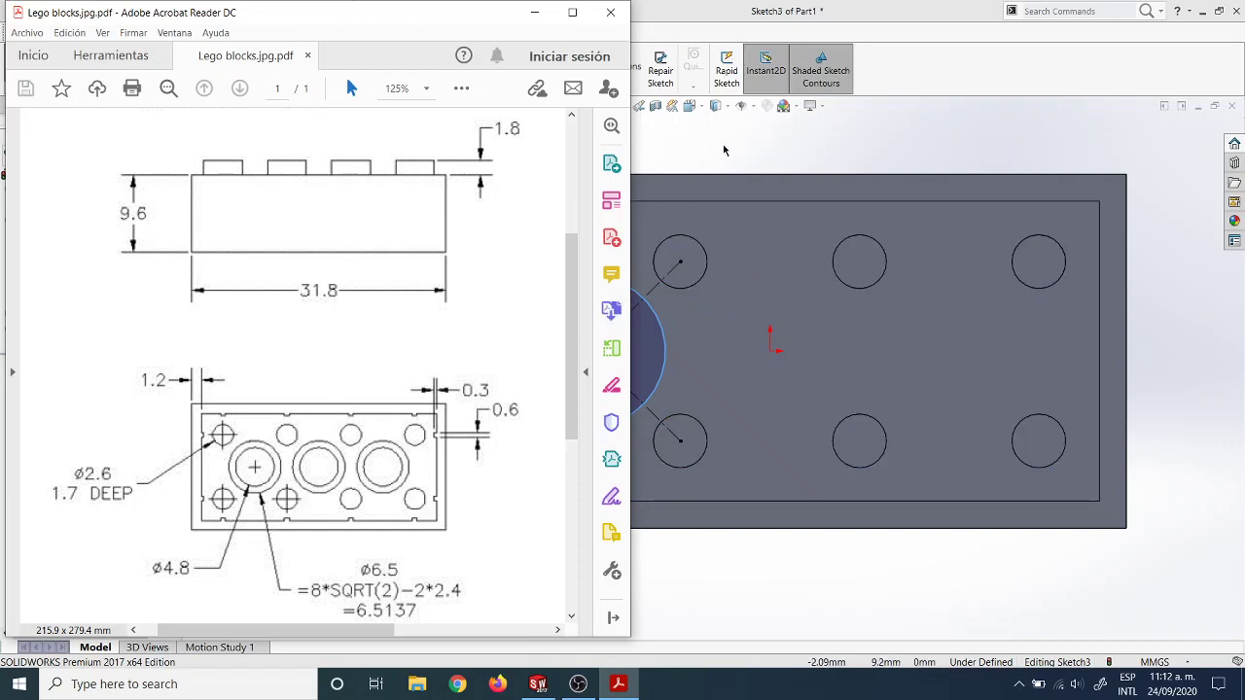
pyautogui.hotkey('alt', 'Tab')
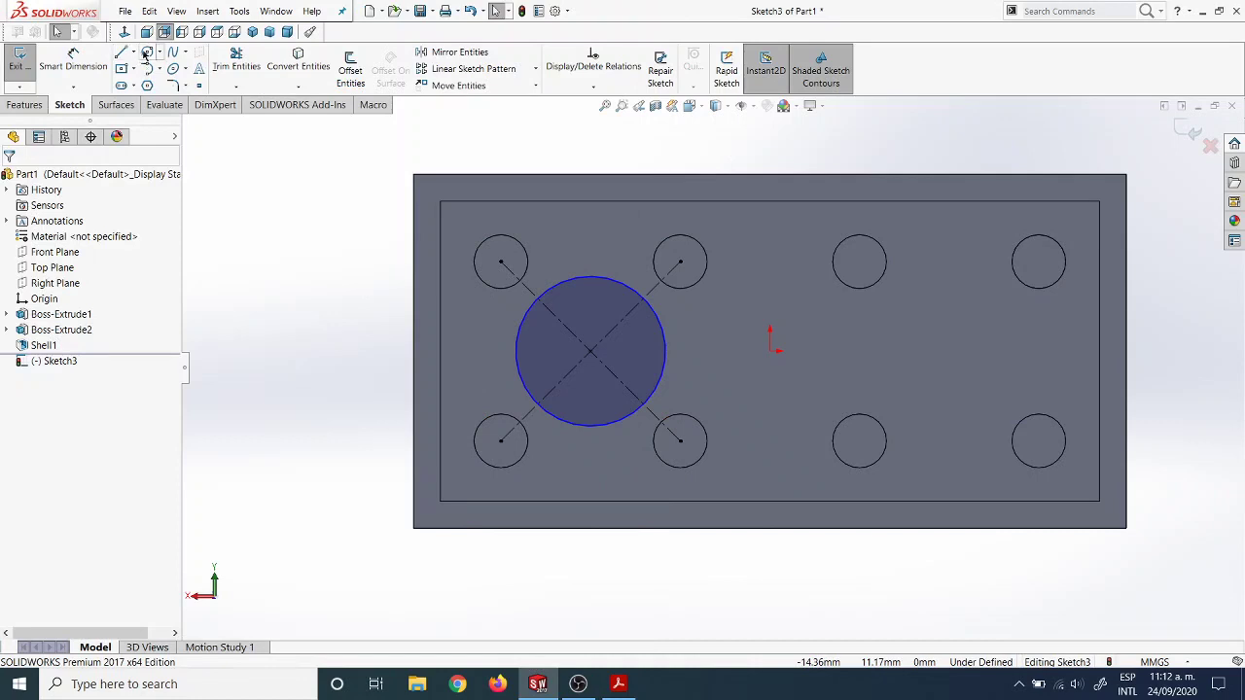
pyautogui.click(146, 53)
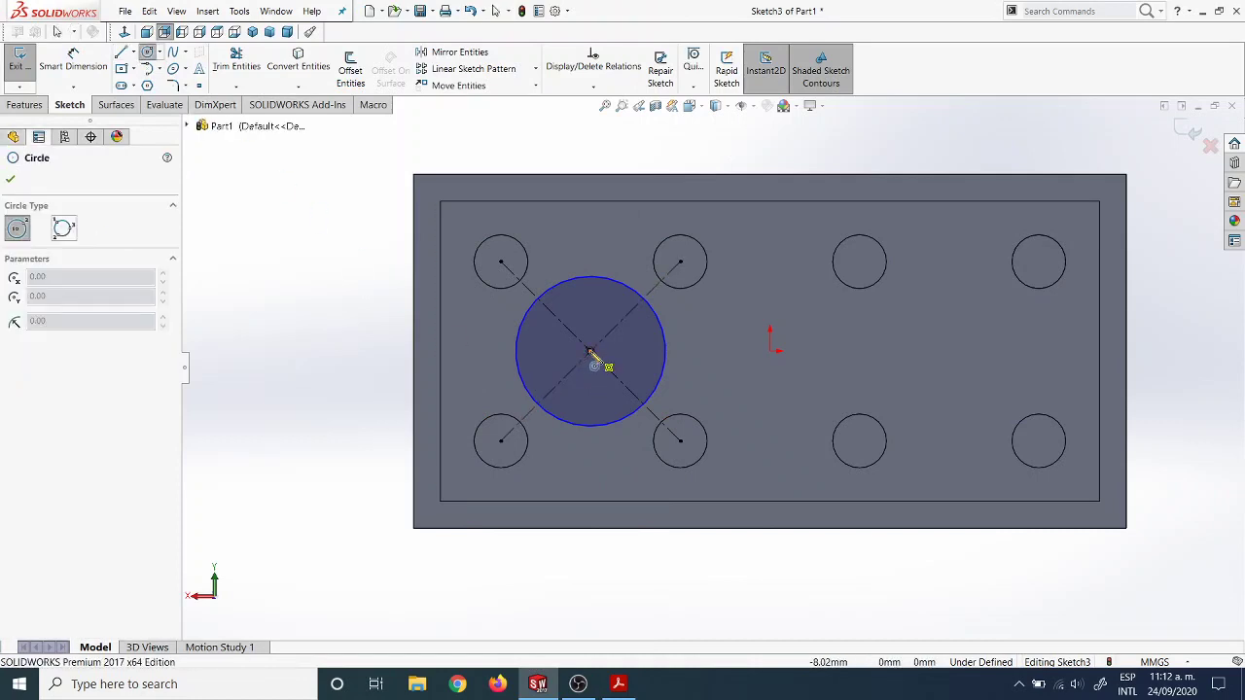
pyautogui.click(589, 349)
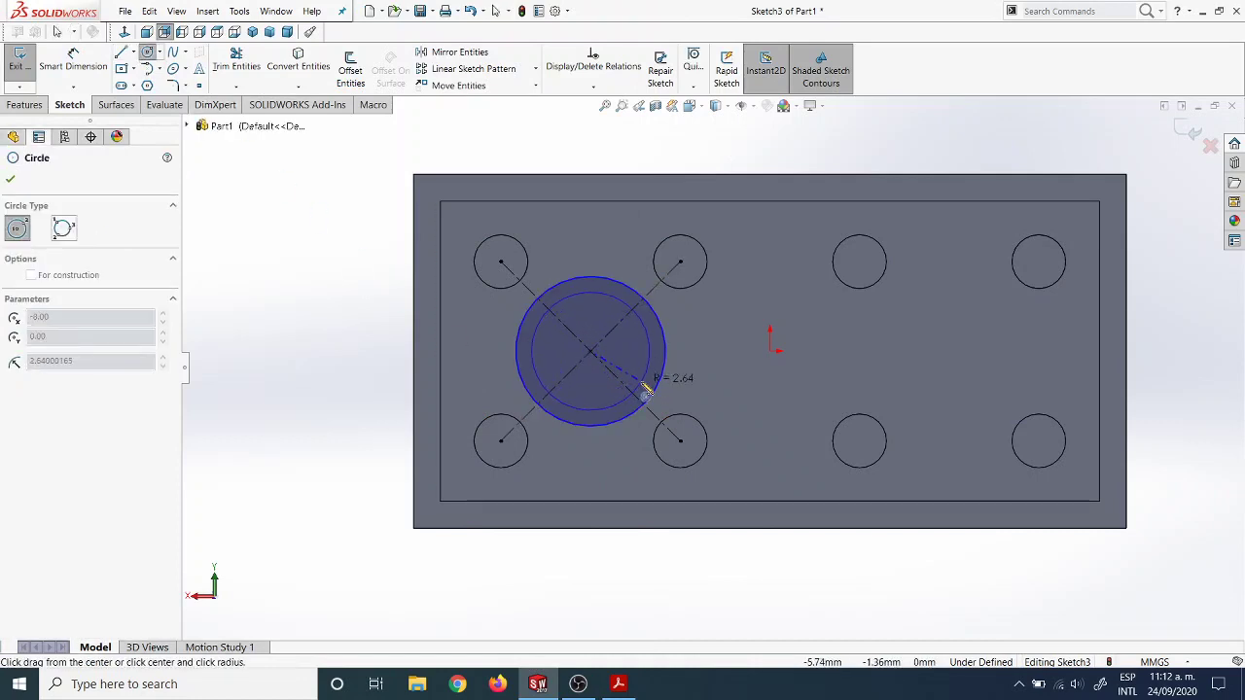
pyautogui.click(645, 389)
pyautogui.press('Escape')
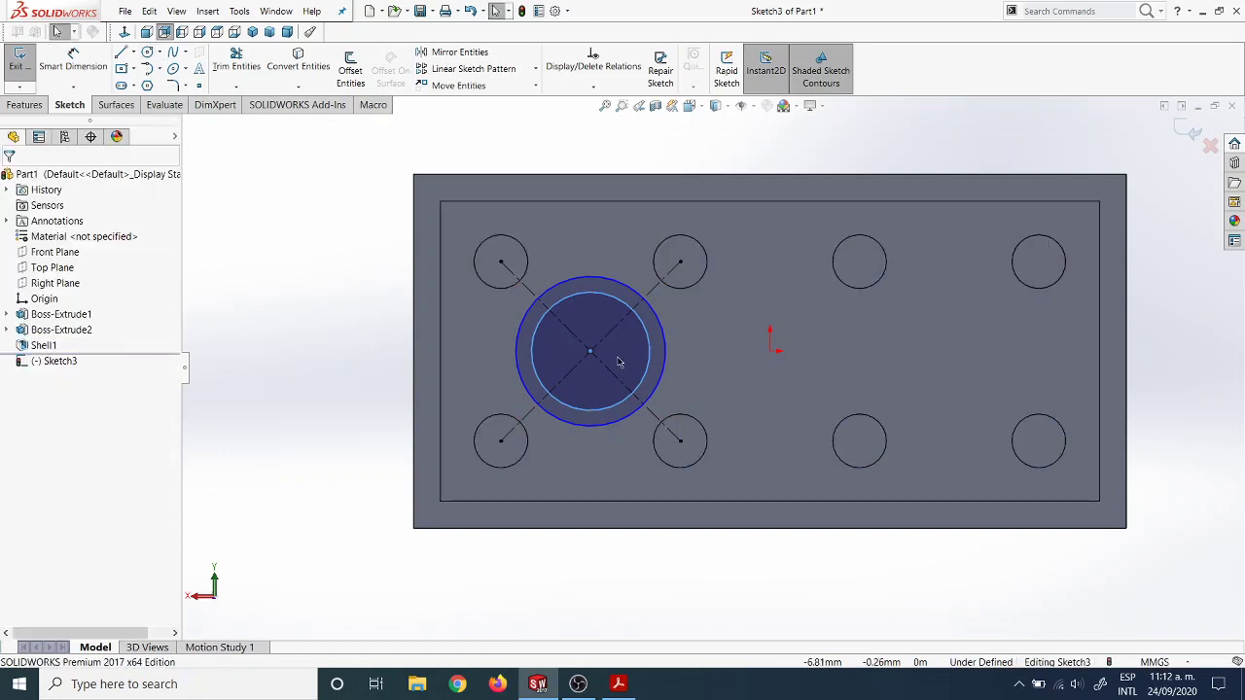
# Look up the tube diameters in the Lego blocks PDF and dimension the inner circle at 4.8 mm diameter.
pyautogui.click(619, 684)
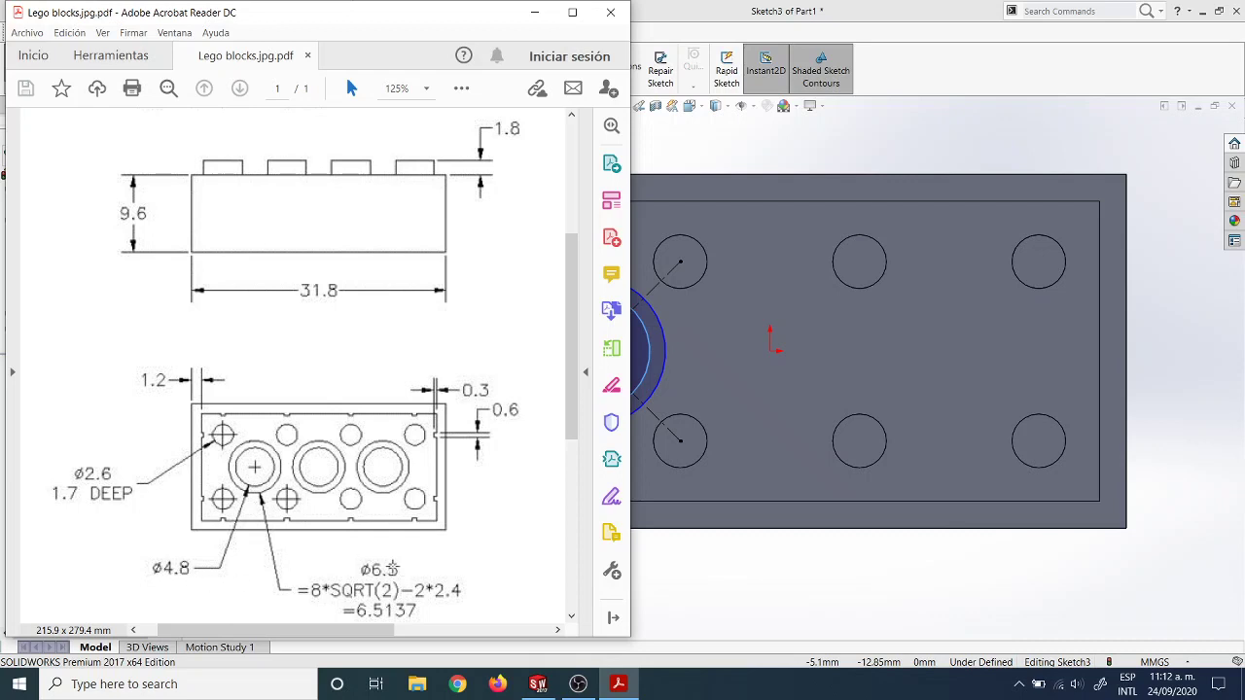
pyautogui.scroll(-1, 396, 571)
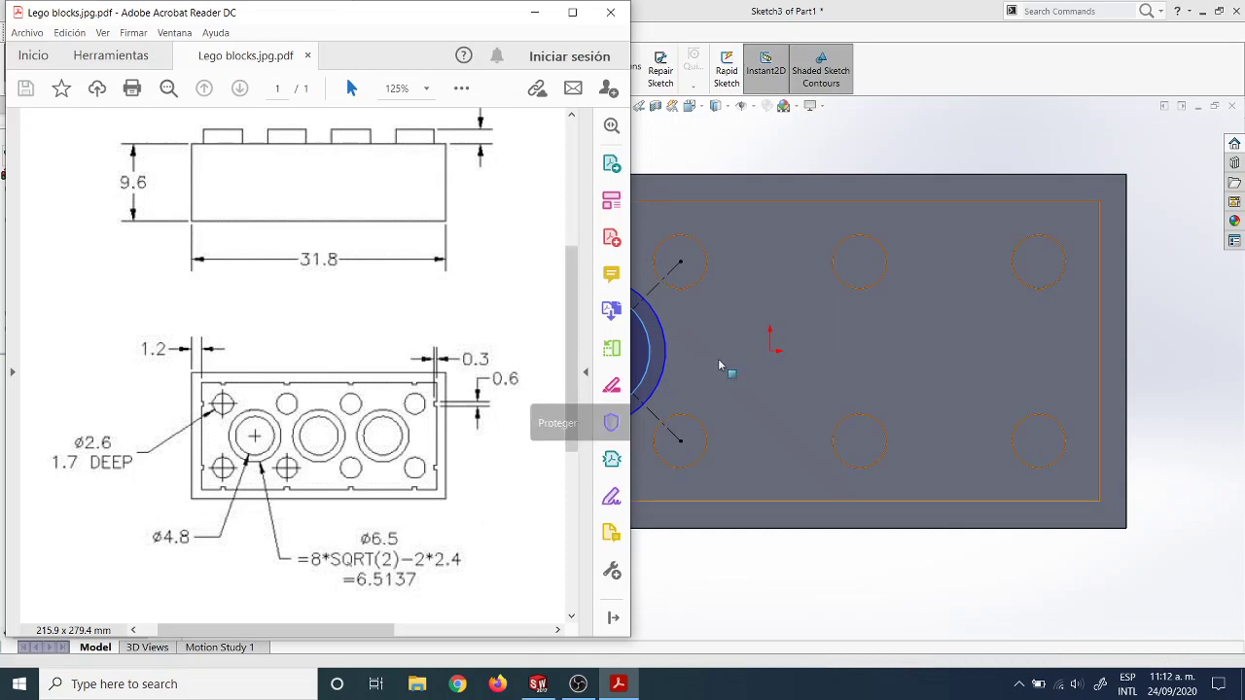
pyautogui.click(916, 39)
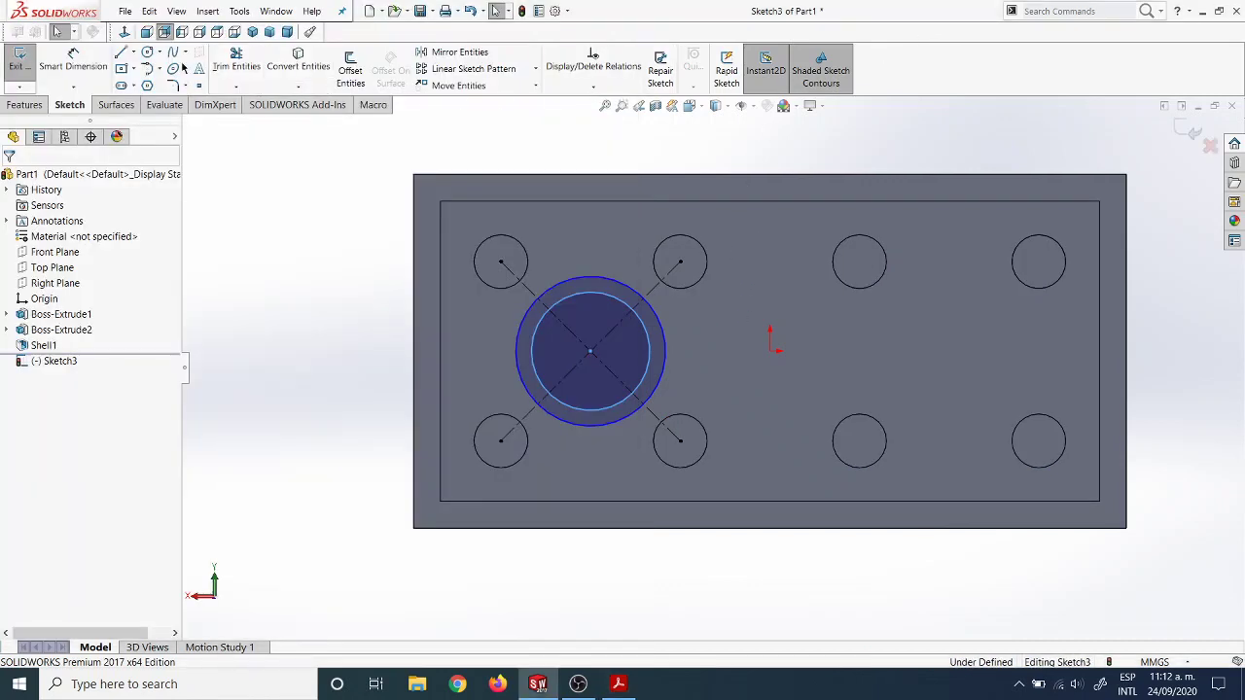
pyautogui.click(73, 60)
pyautogui.click(651, 350)
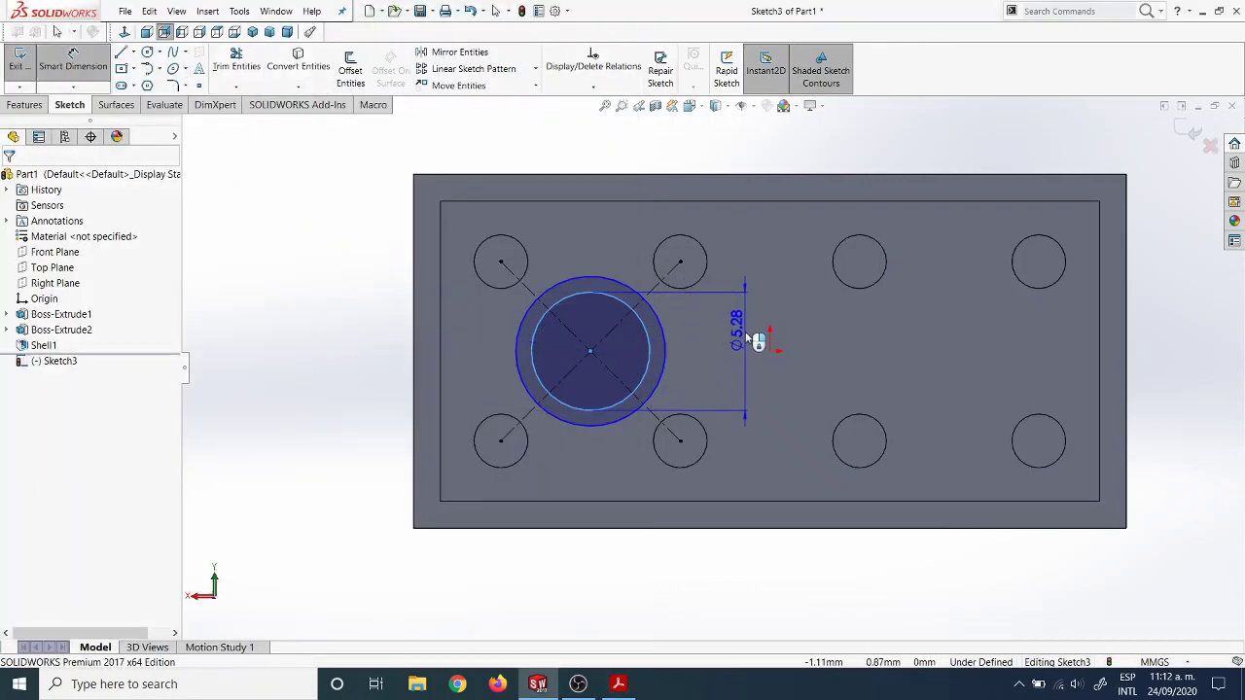
pyautogui.click(764, 353)
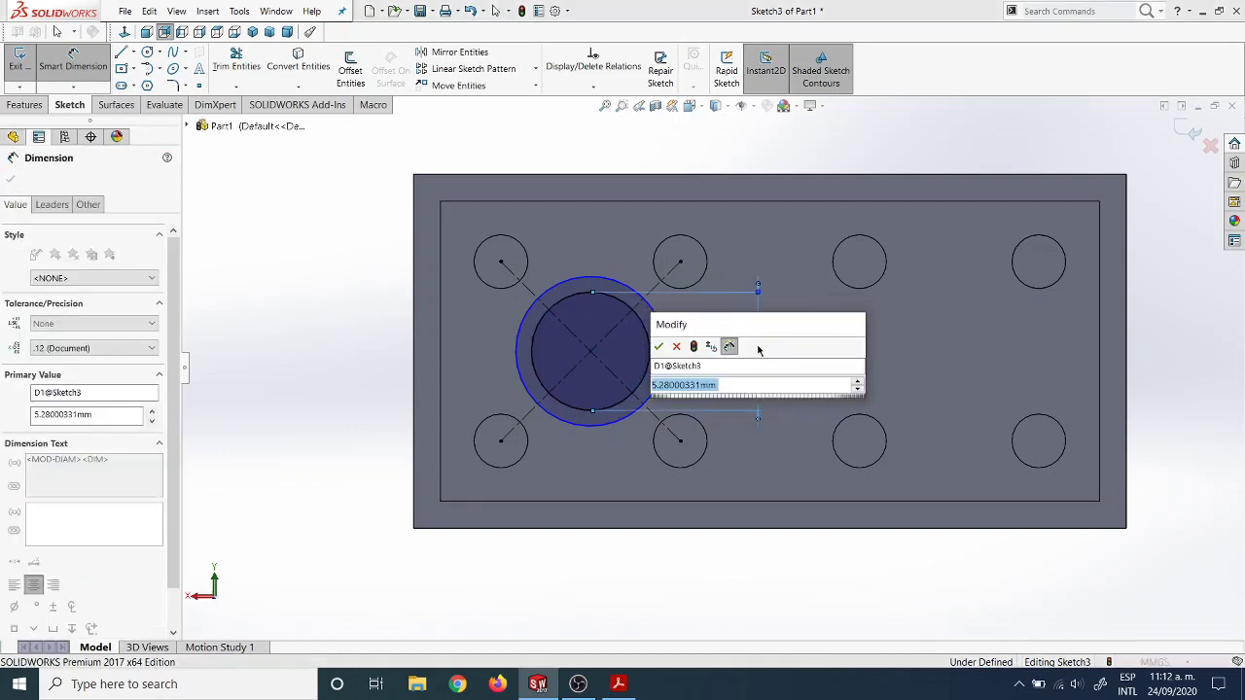
pyautogui.write('4.8')
pyautogui.press('Return')
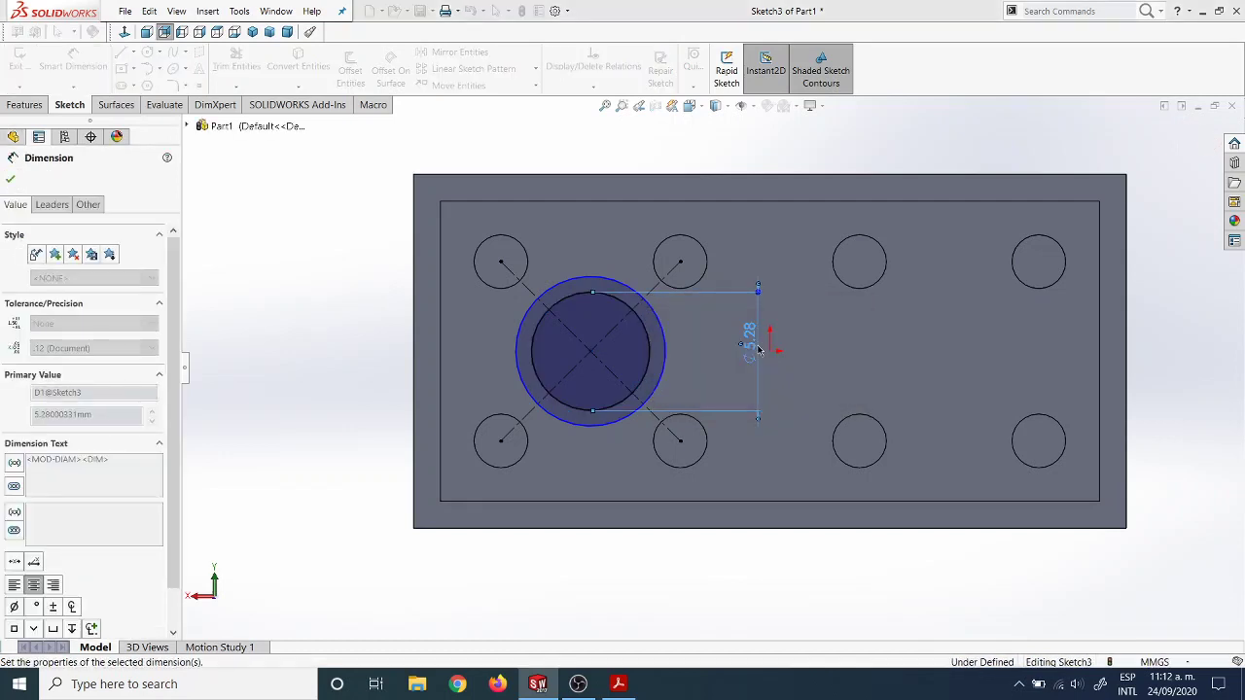
# Dimension the outer circle at 6.5 mm diameter and place the inner circle's dimension beside it.
pyautogui.click(518, 361)
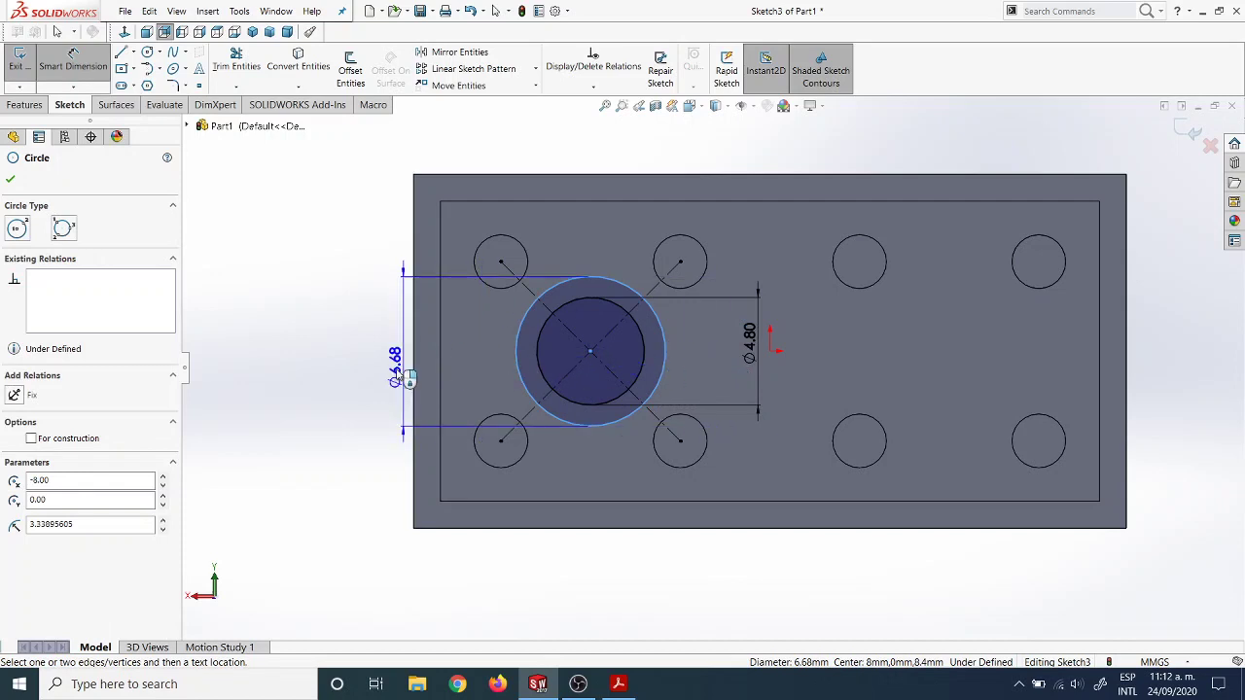
pyautogui.click(358, 368)
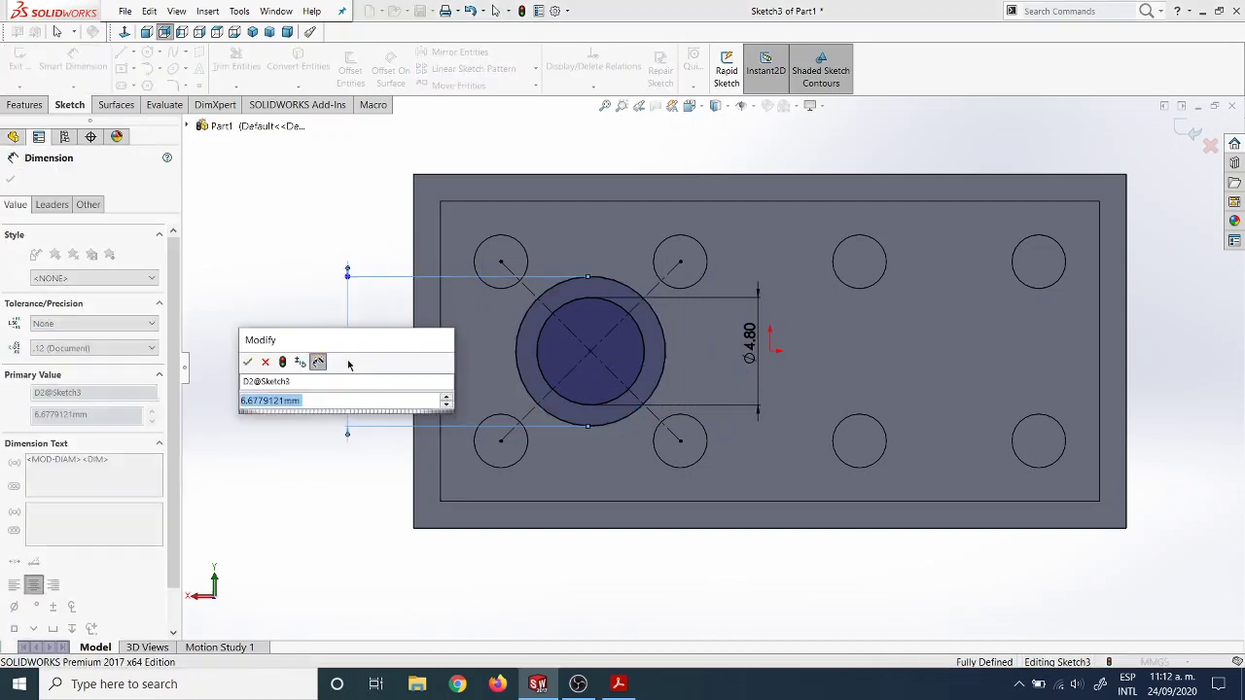
pyautogui.write('6.5')
pyautogui.press('Return')
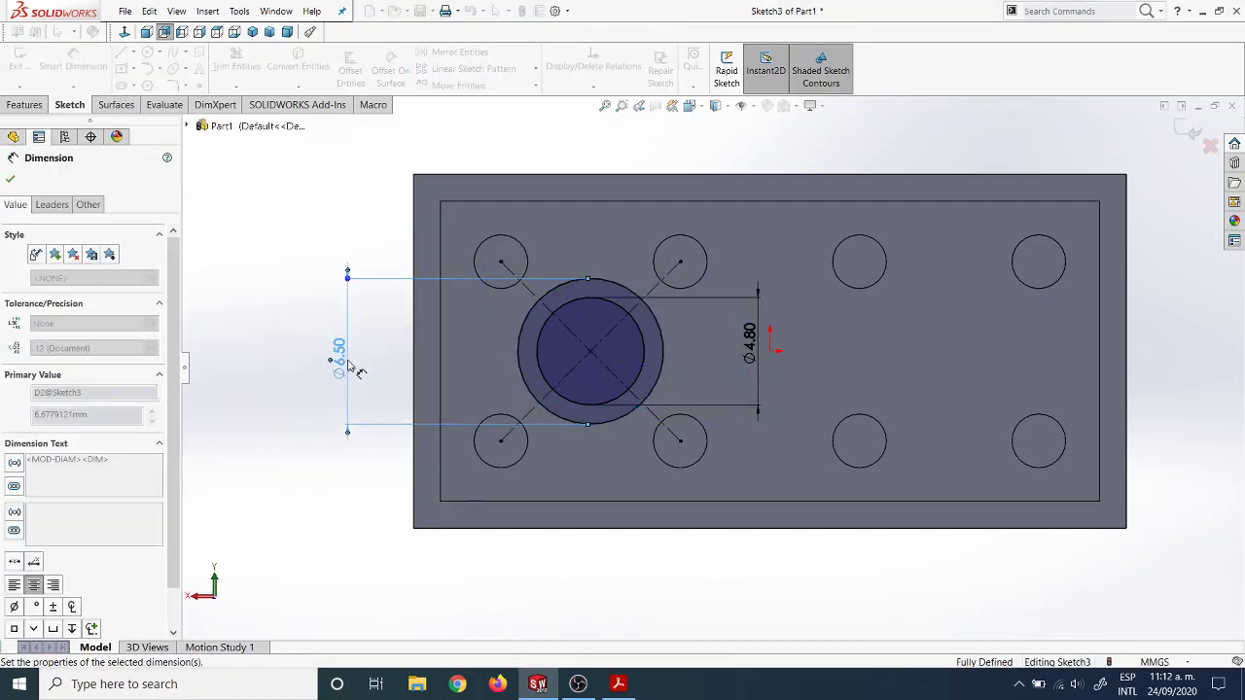
pyautogui.moveTo(744, 358); pyautogui.dragTo(373, 369)
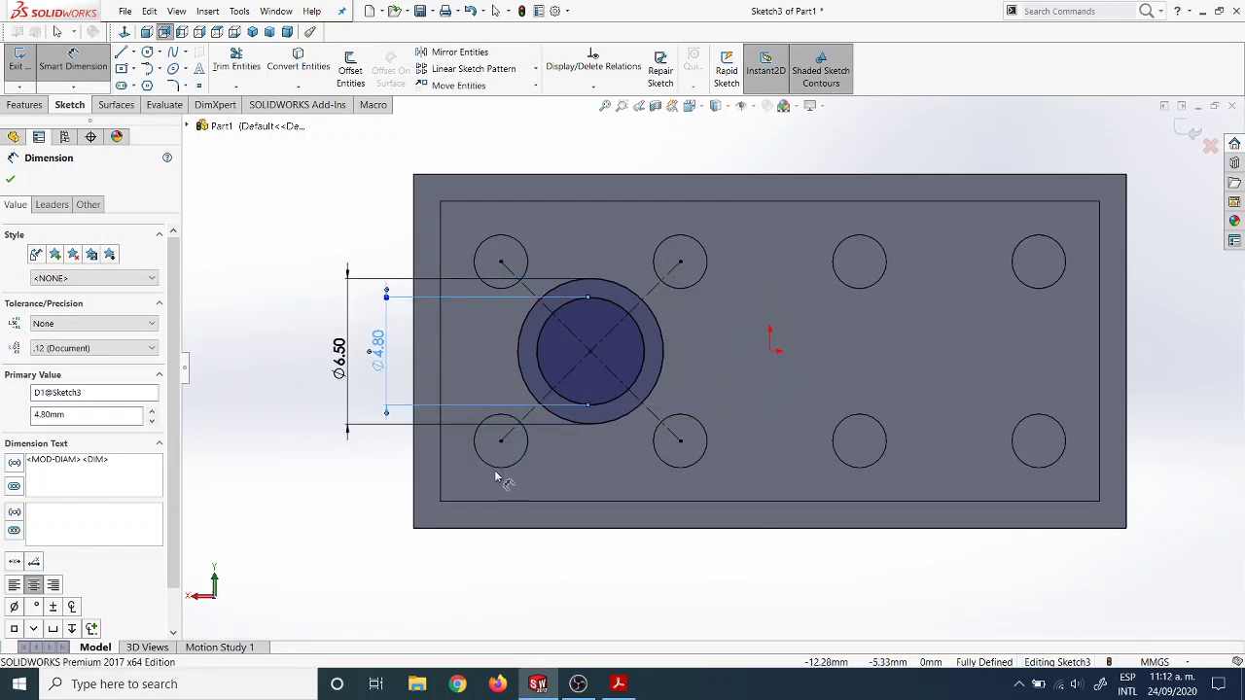
pyautogui.press('Escape')
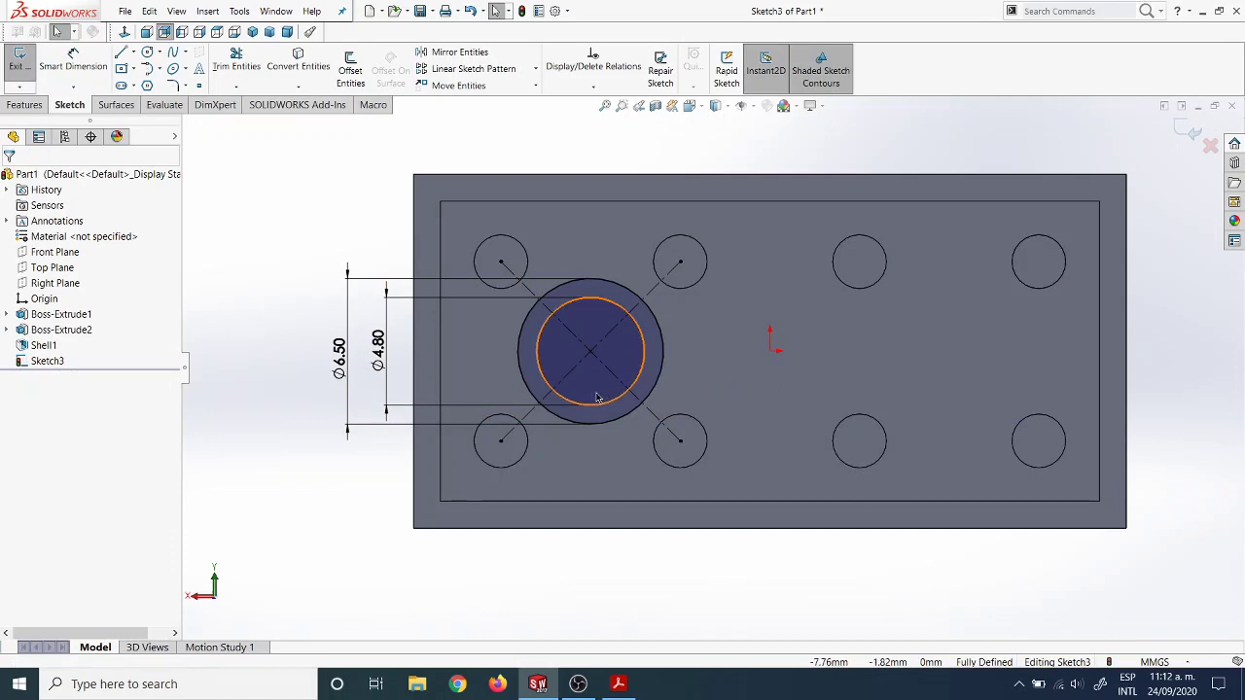
# Start a boss extrusion of the ring between the two circles and check the PDF drawing for the tube's height.
pyautogui.scroll(1, 709, 367)
pyautogui.moveTo(457, 283); pyautogui.dragTo(620, 327, button='middle')
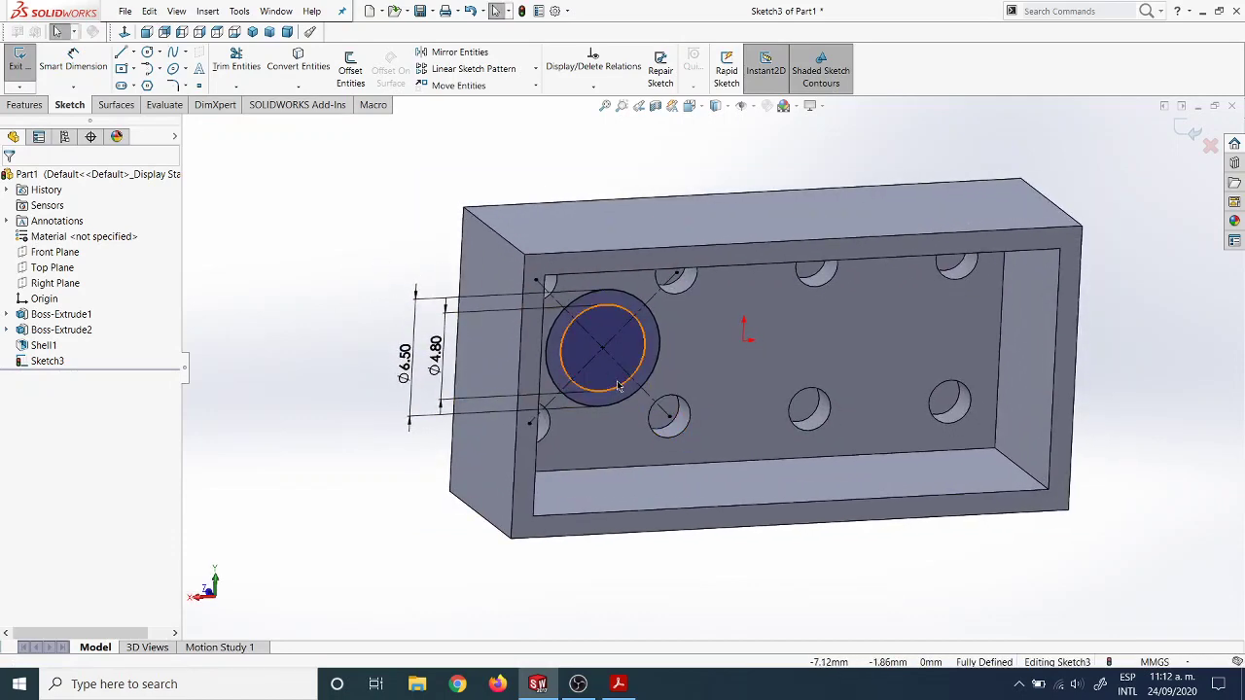
pyautogui.click(26, 105)
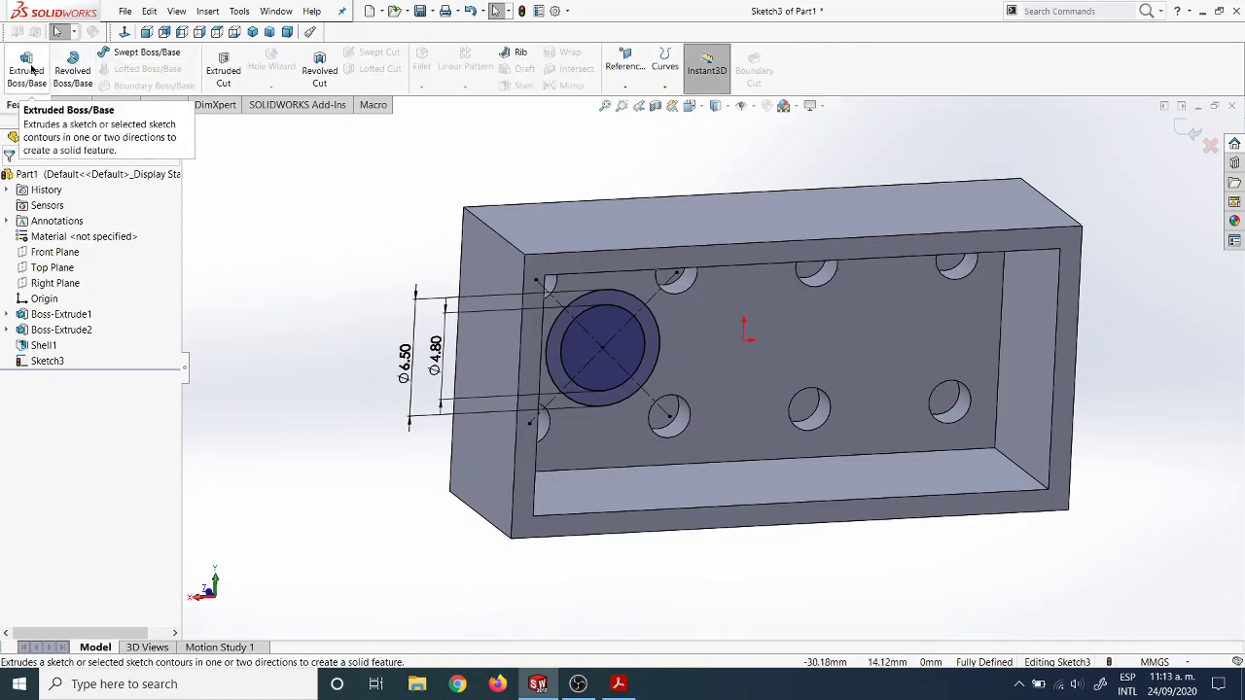
pyautogui.click(27, 70)
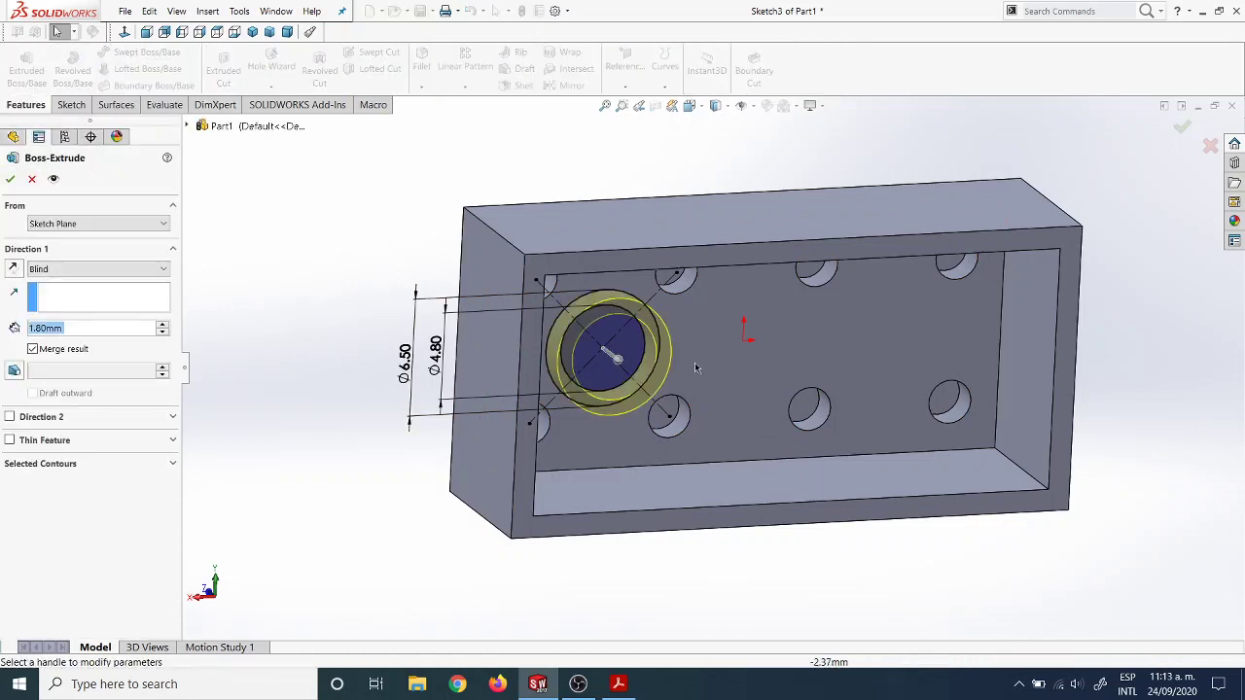
pyautogui.click(618, 684)
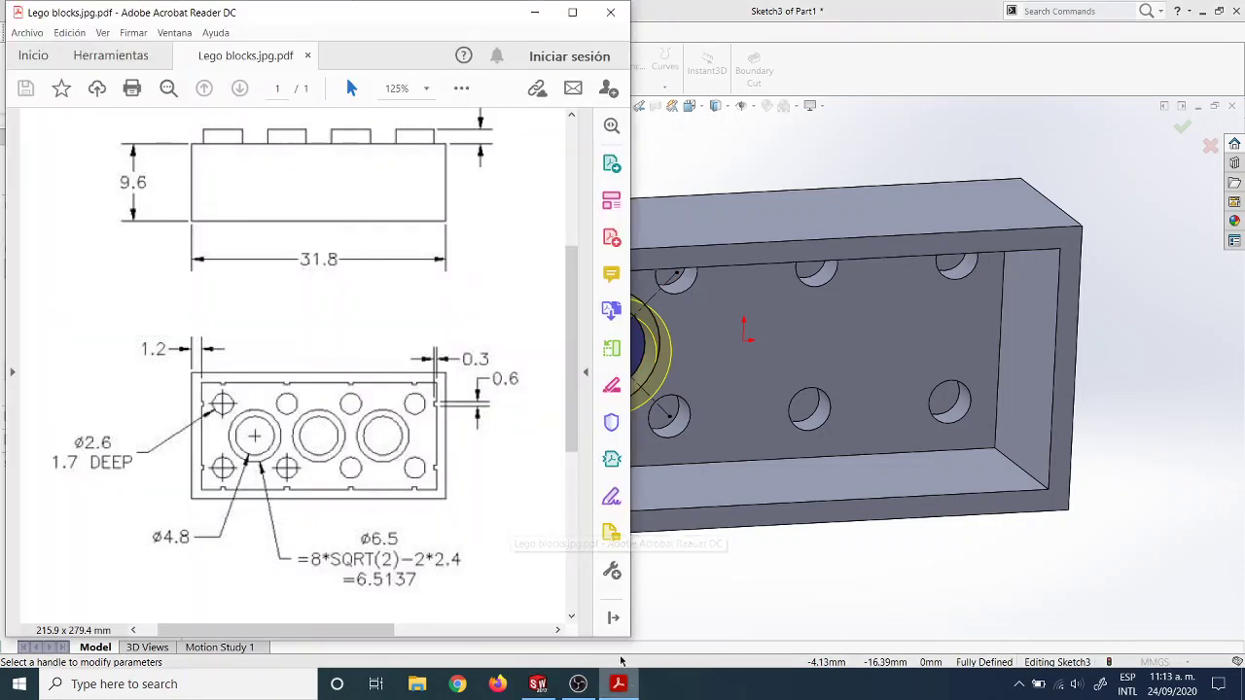
pyautogui.scroll(2, 295, 354)
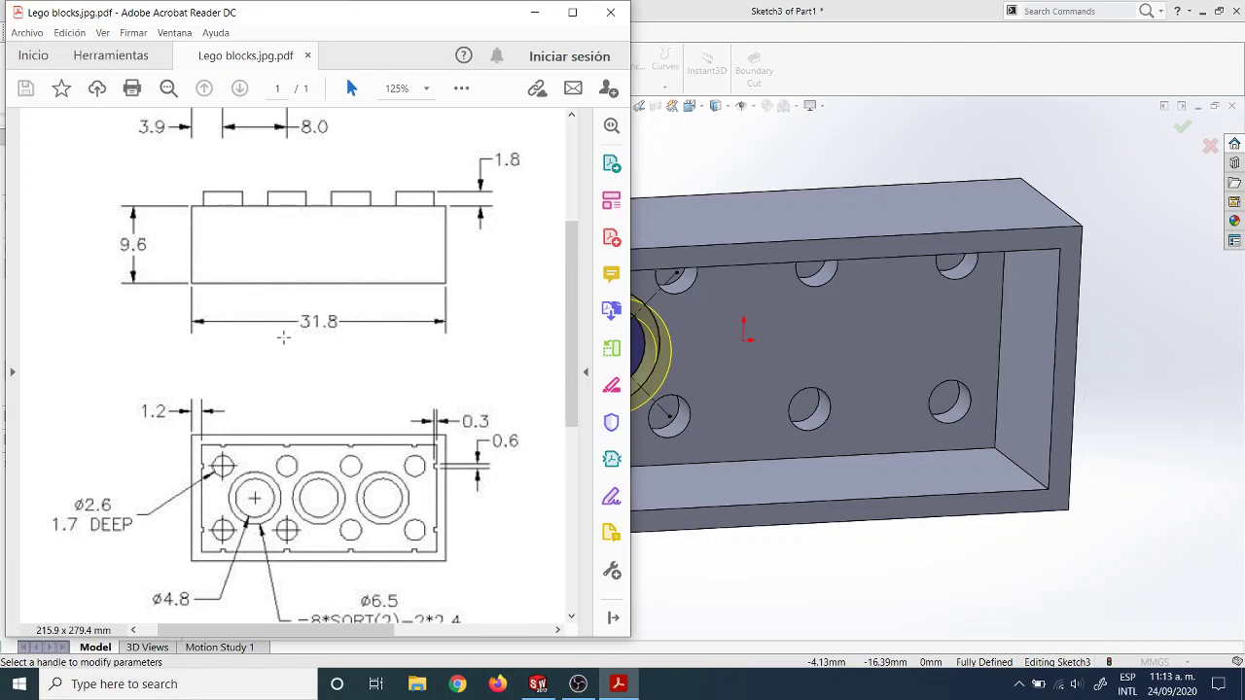
pyautogui.scroll(-2, 281, 337)
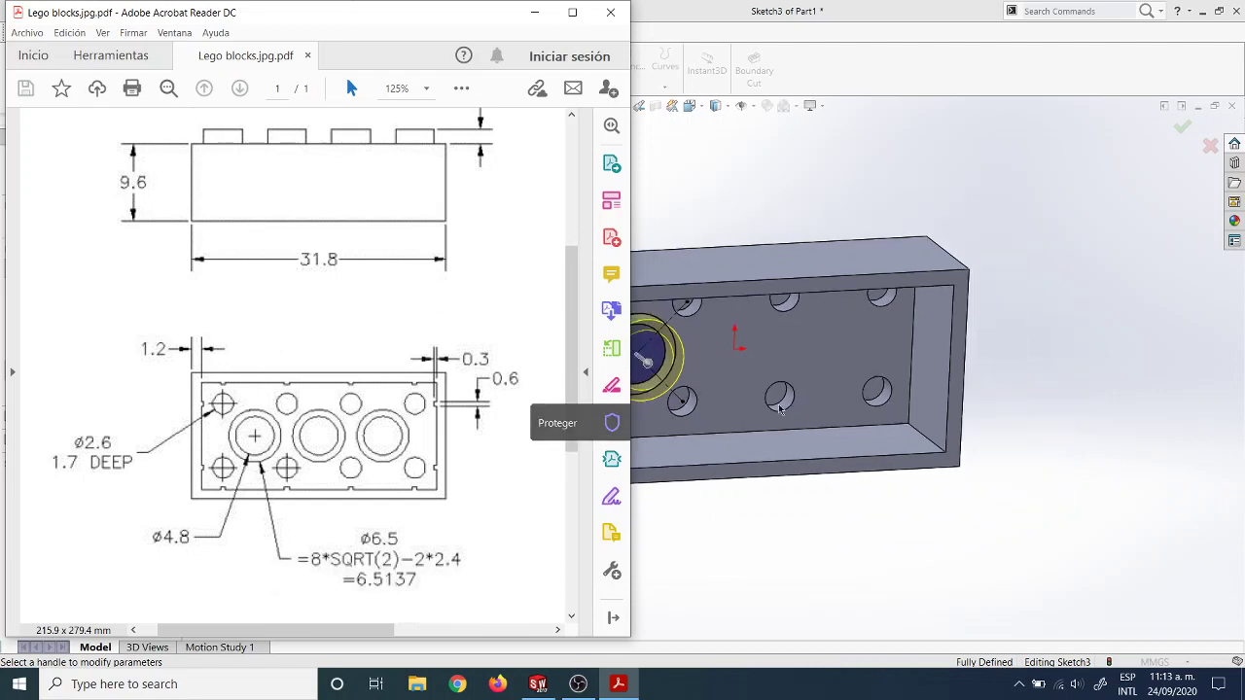
pyautogui.click(765, 204)
# Shorten the ring's extrusion depth to 7.8 mm, judging it from the side against the block's open underside edge.
pyautogui.moveTo(472, 253); pyautogui.dragTo(629, 397, button='middle')
pyautogui.moveTo(686, 414); pyautogui.dragTo(745, 475)
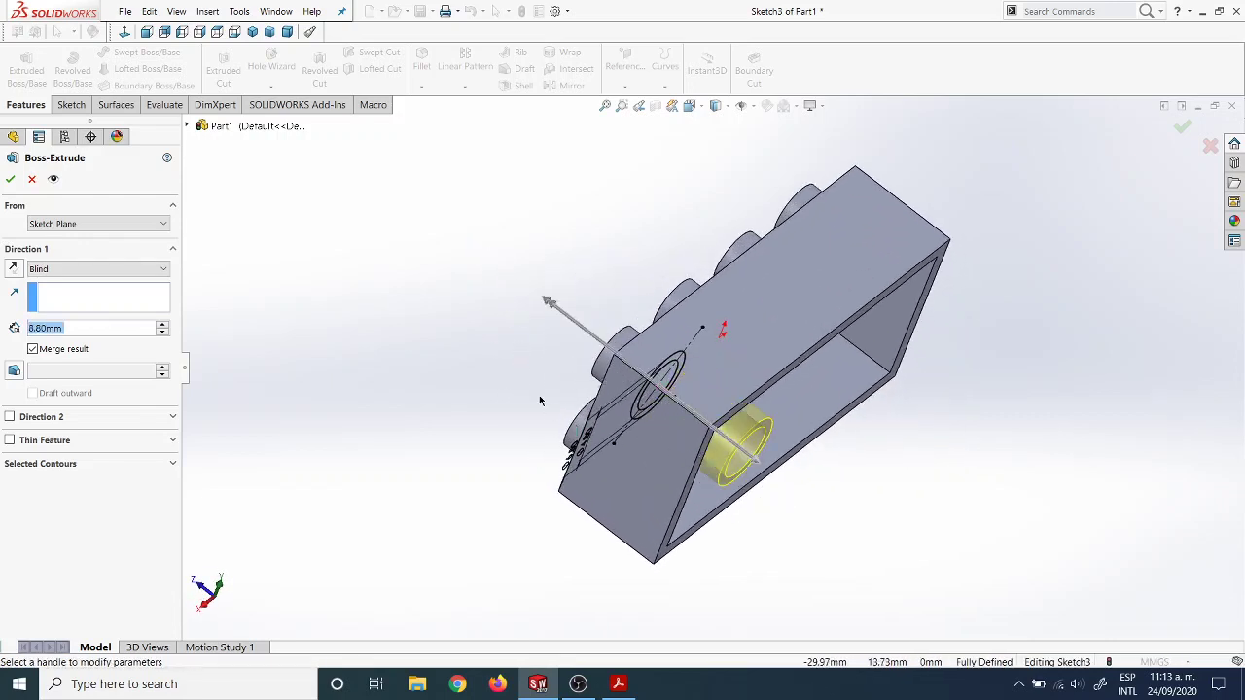
pyautogui.moveTo(622, 428); pyautogui.dragTo(564, 438, button='middle')
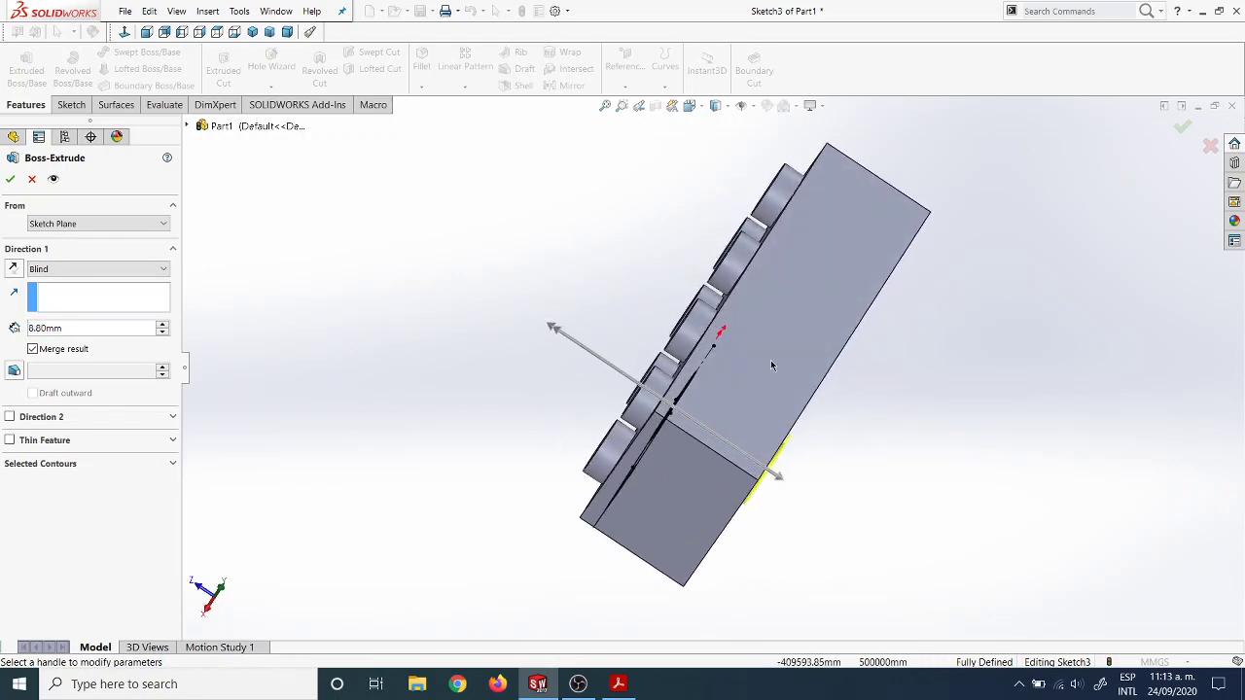
pyautogui.click(703, 109)
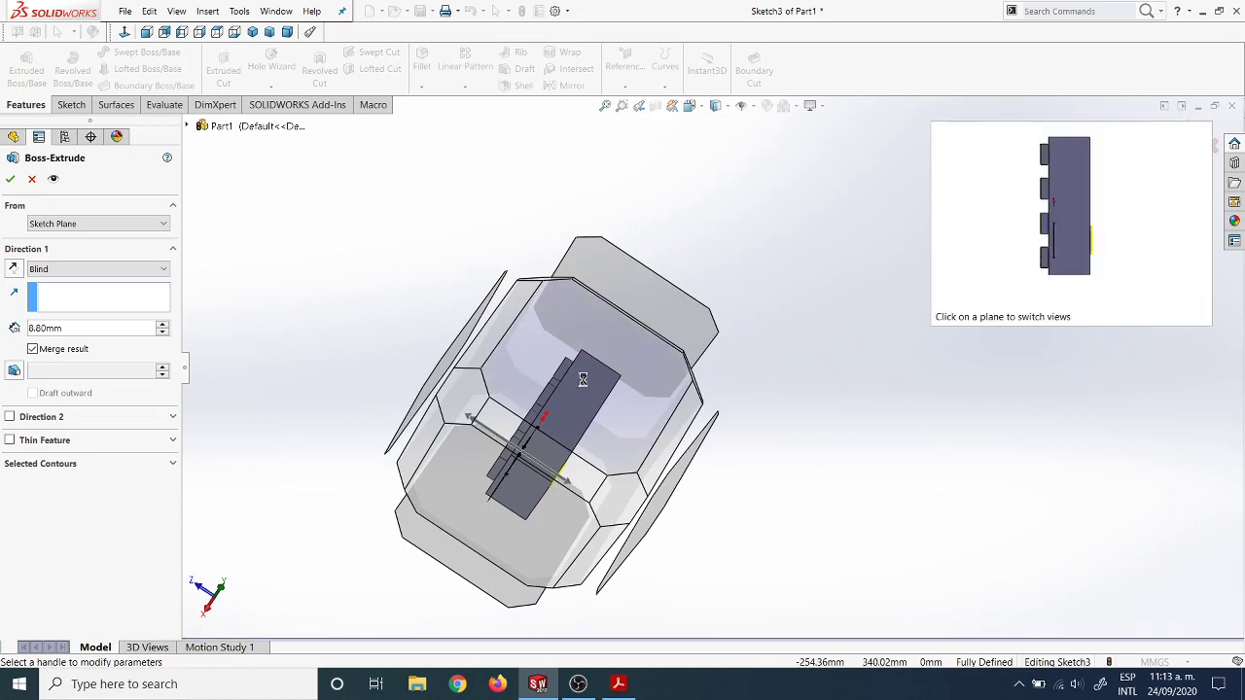
pyautogui.click(588, 384)
pyautogui.scroll(3, 847, 506)
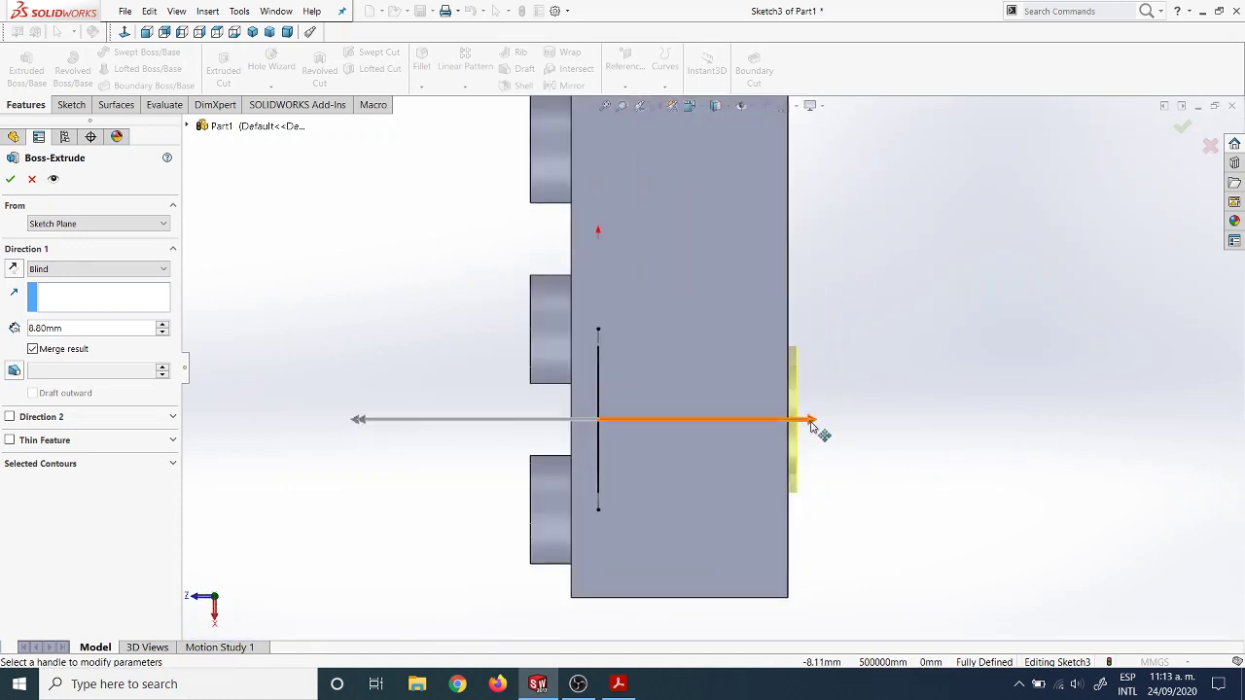
pyautogui.moveTo(820, 434); pyautogui.dragTo(760, 426)
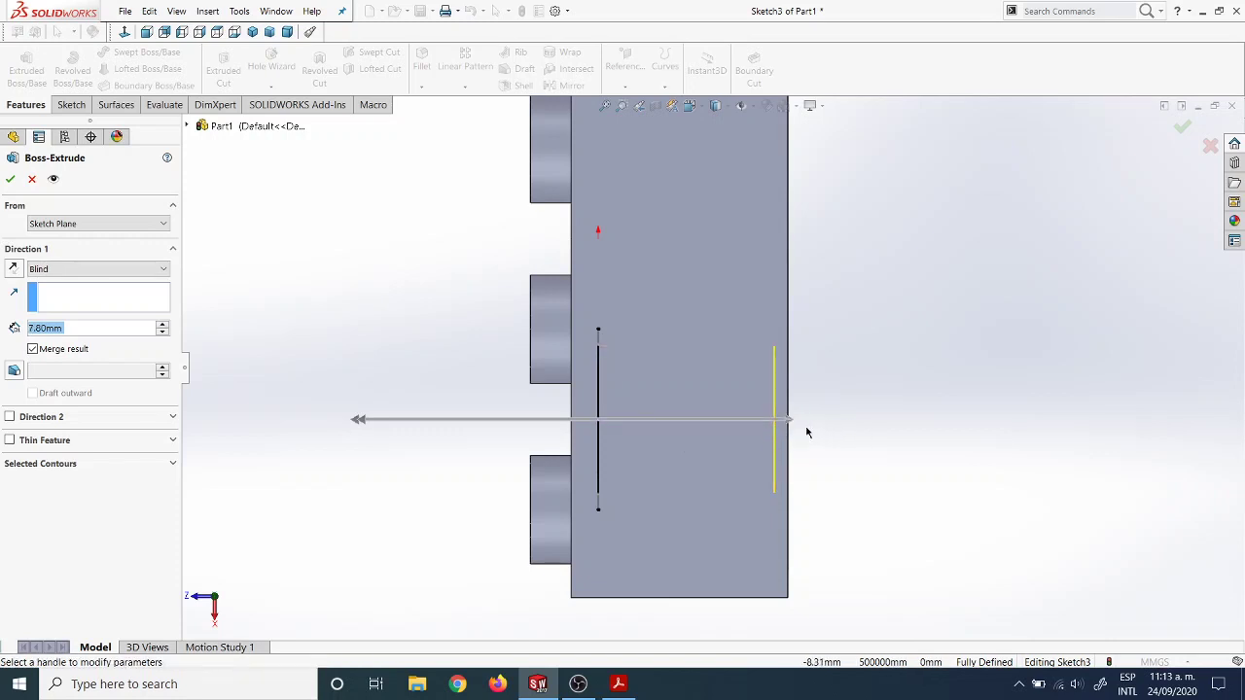
# Compare the tube preview inside the block with the PDF drawing and look up the body height and wall thickness.
pyautogui.scroll(3, 832, 477)
pyautogui.moveTo(831, 478)
pyautogui.mouseDown(button='middle')
pyautogui.moveTo(786, 336)
pyautogui.moveTo(671, 506)
pyautogui.mouseUp(button='middle')
pyautogui.click(619, 684)
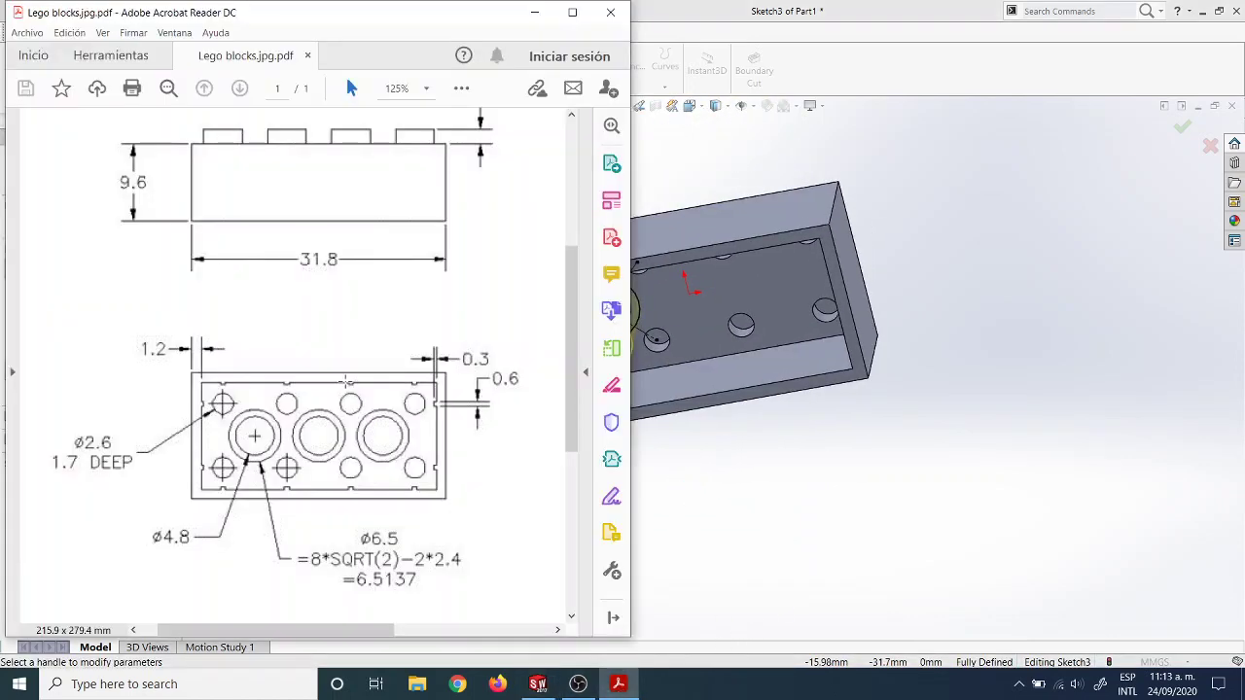
pyautogui.scroll(2, 346, 379)
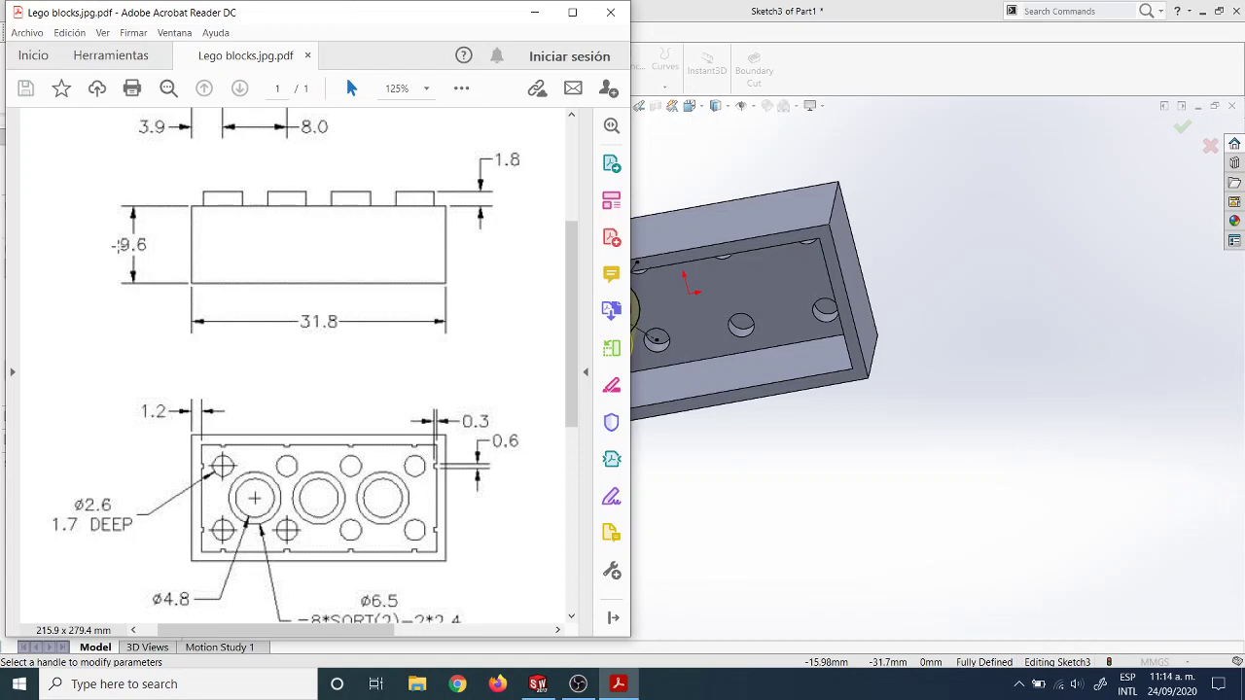
pyautogui.scroll(-2, 722, 430)
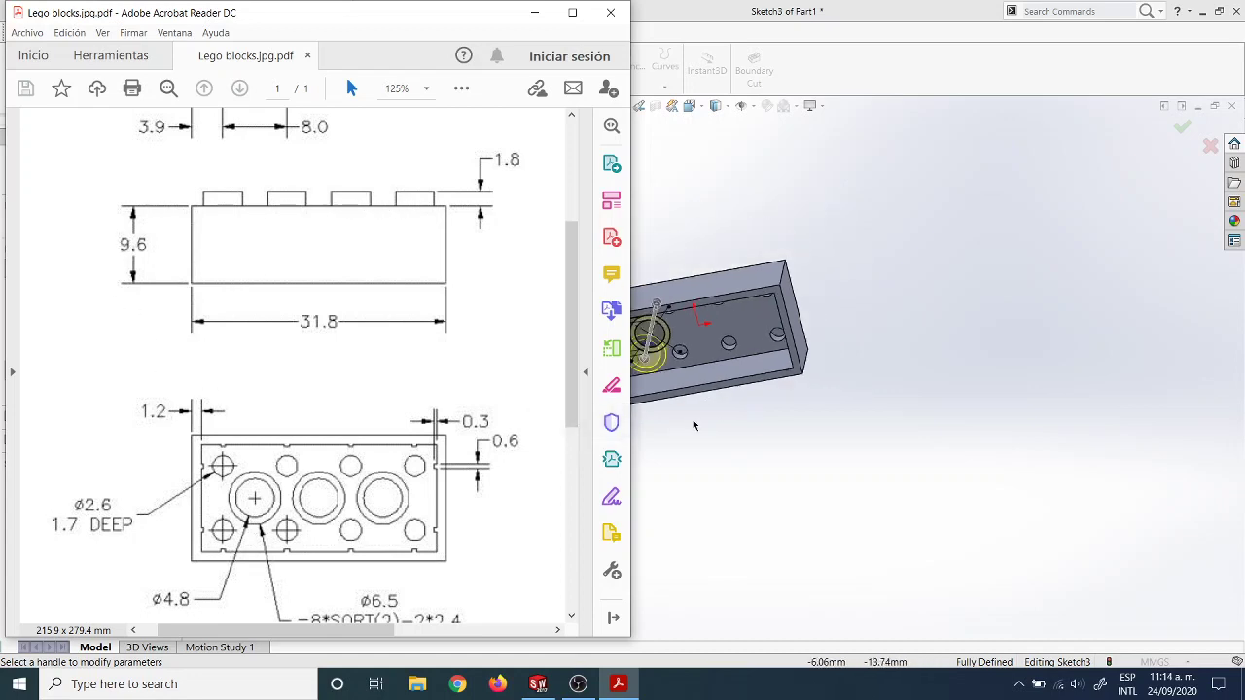
pyautogui.click(723, 430)
pyautogui.scroll(4, 678, 375)
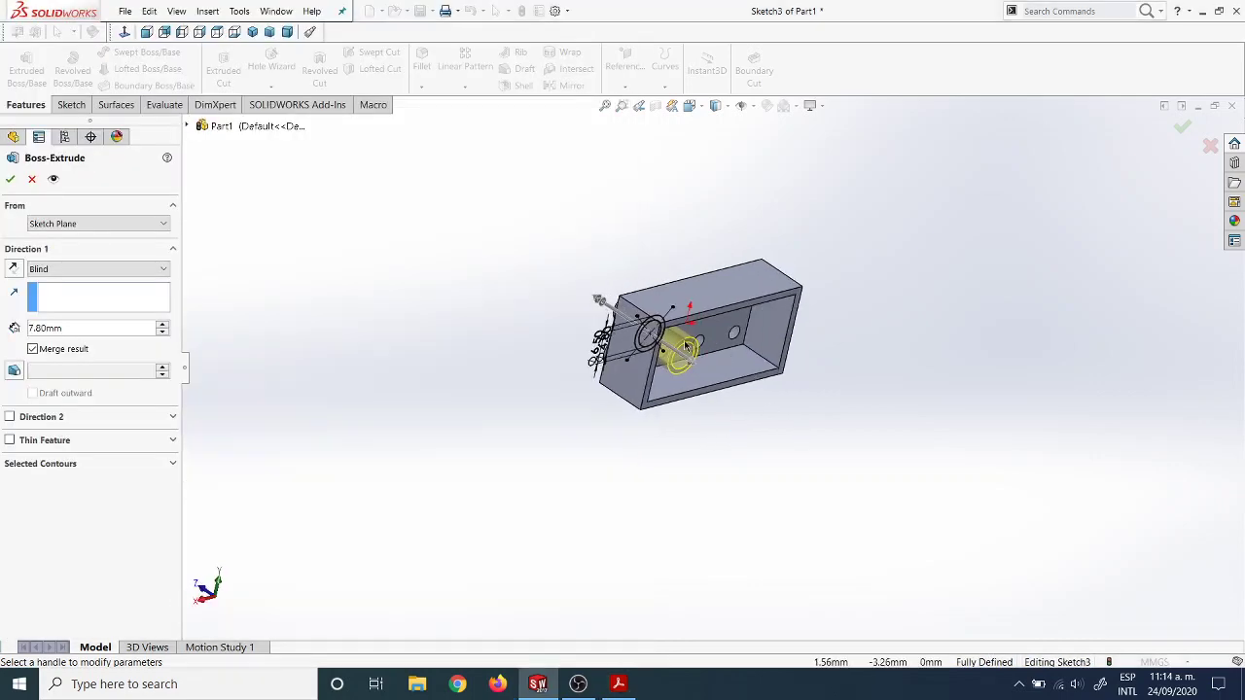
pyautogui.click(618, 685)
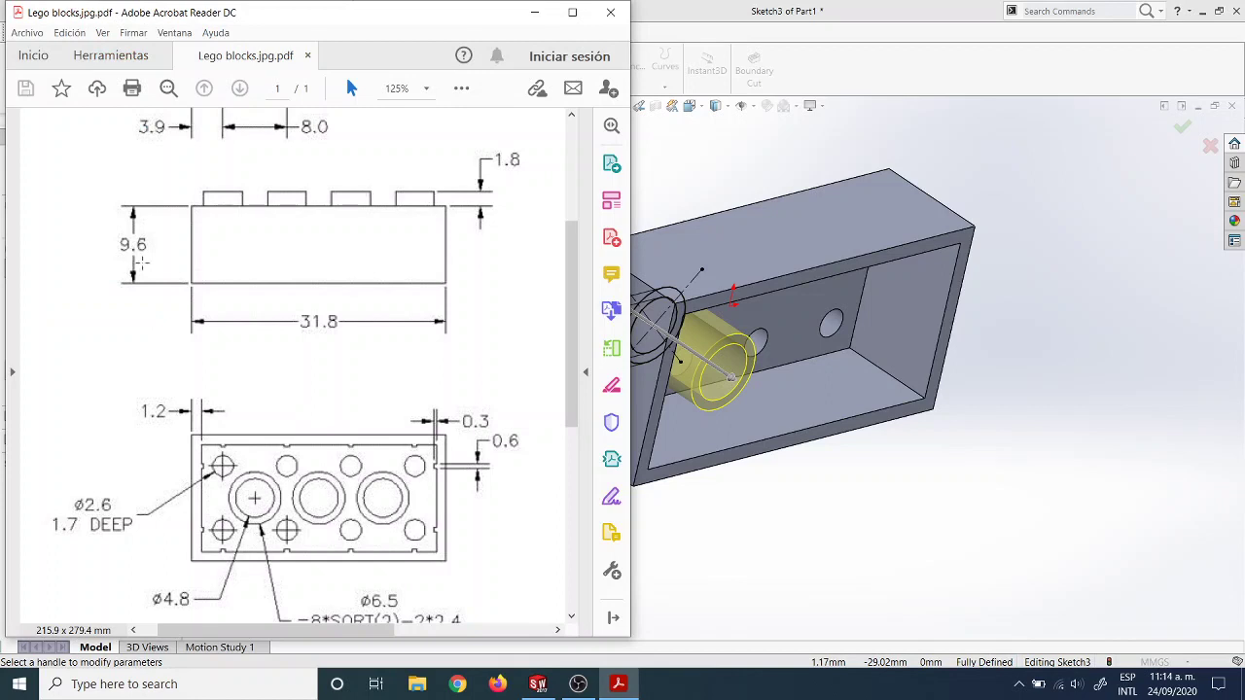
# Set the ring's extrusion depth to 8.4 mm and finish the boss extrusion.
pyautogui.hotkey('alt', 'Tab')
pyautogui.click(40, 329)
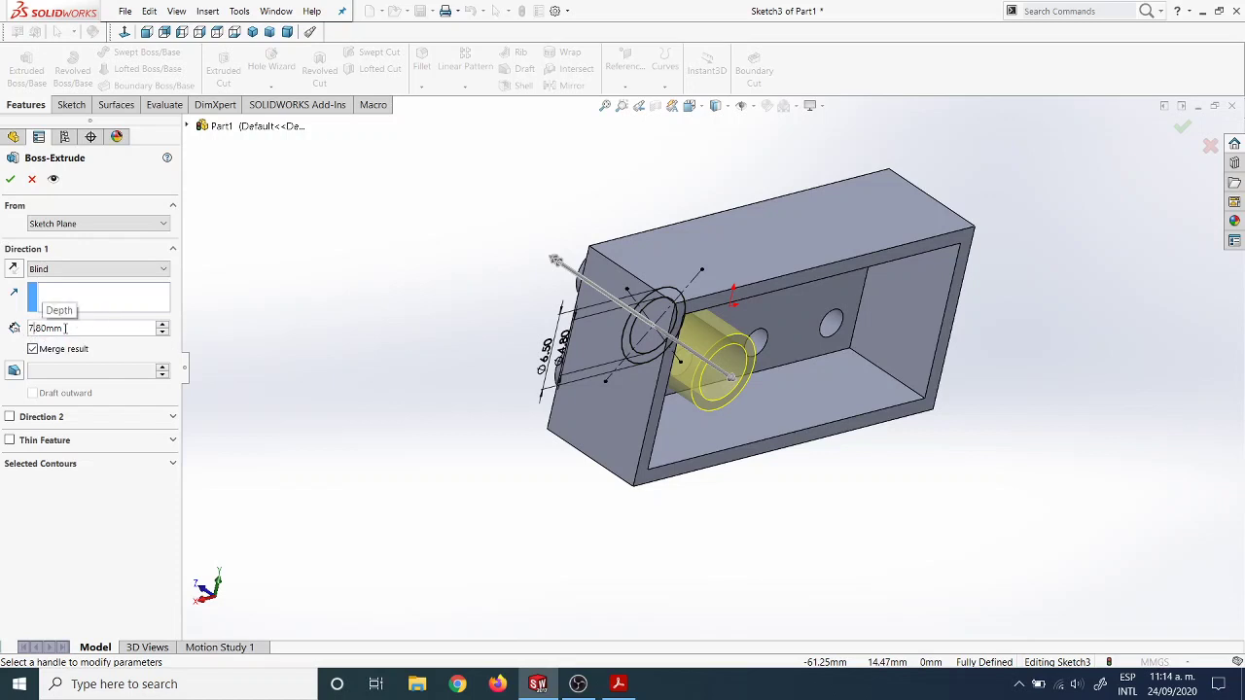
pyautogui.press('BackSpace')
pyautogui.press('BackSpace')
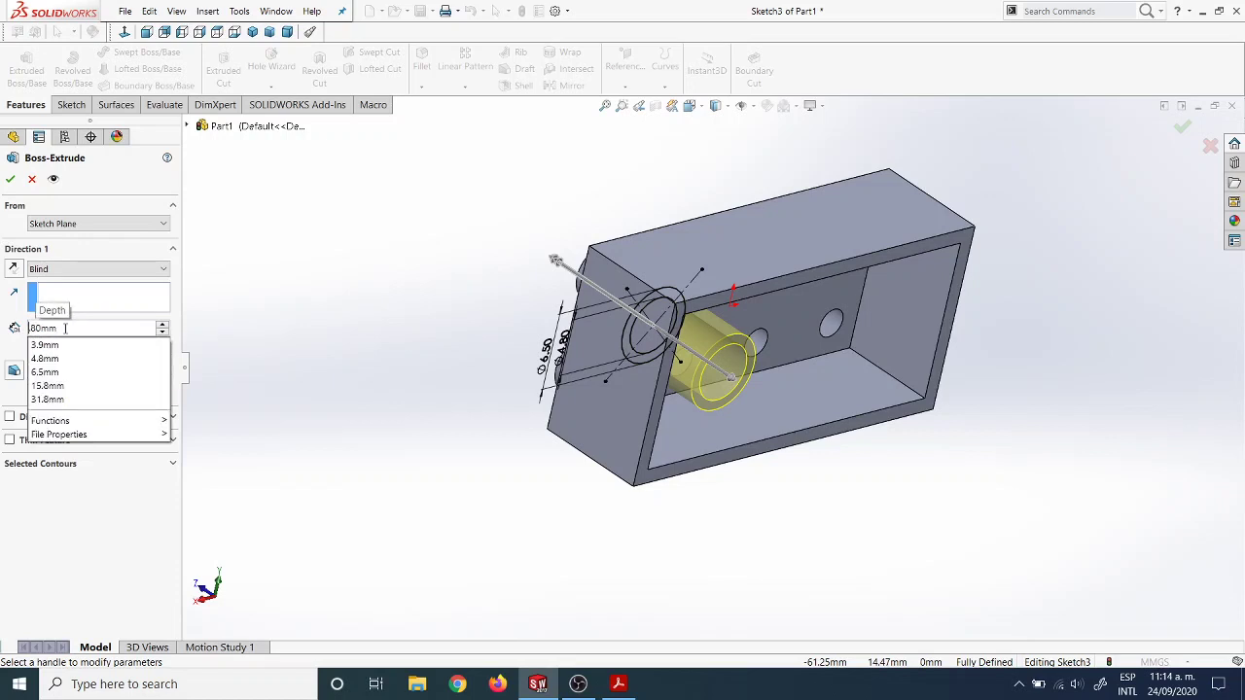
pyautogui.write('.')
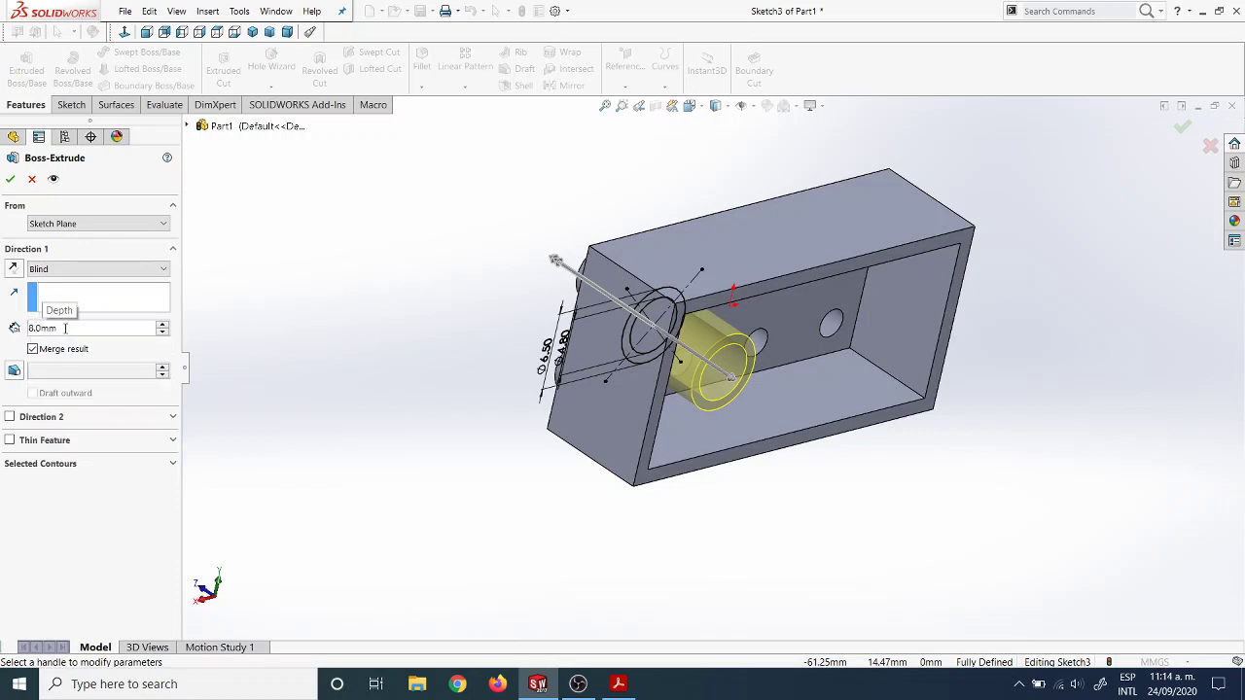
pyautogui.write('4')
pyautogui.click(10, 179)
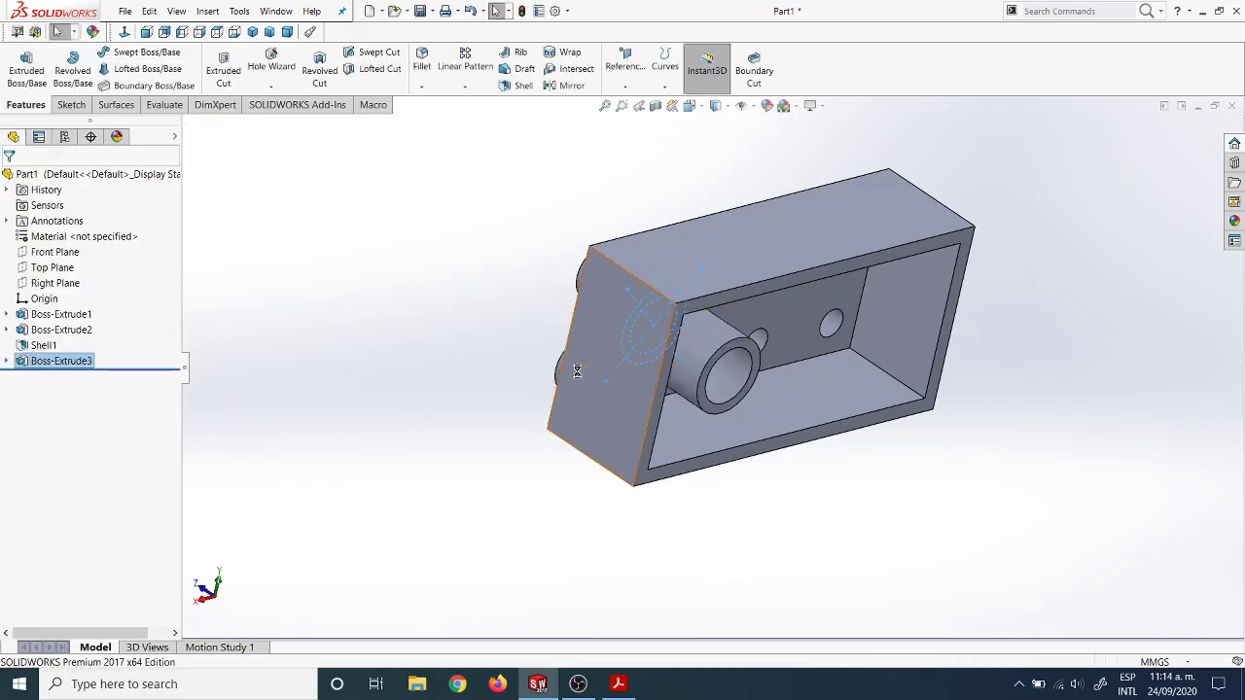
# Inspect the extruded tube from the side and from the block's open underside.
pyautogui.moveTo(593, 356); pyautogui.dragTo(530, 511, button='middle')
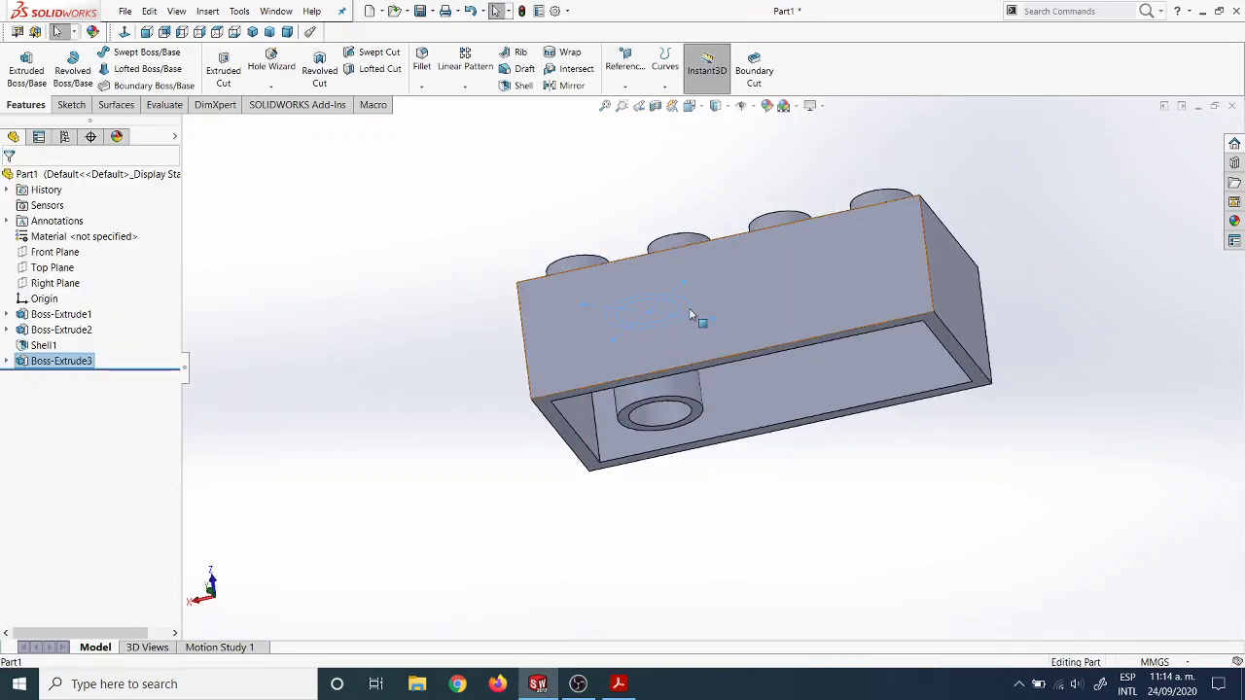
pyautogui.click(690, 316)
pyautogui.click(668, 202)
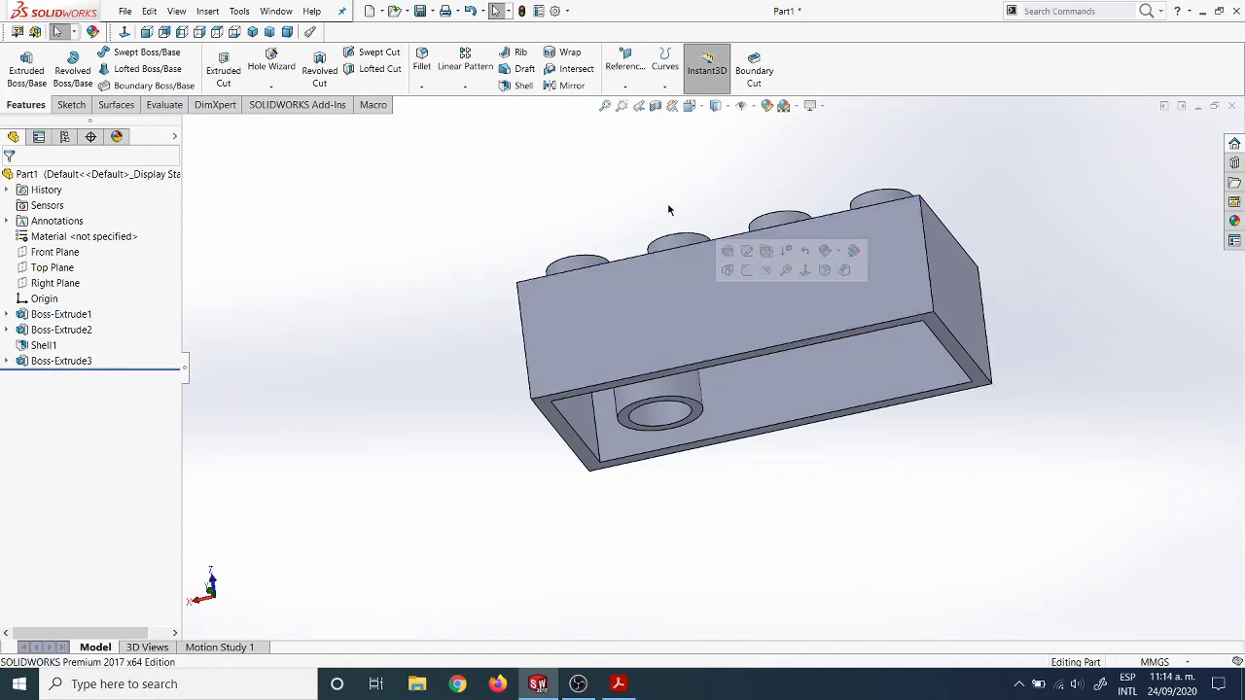
pyautogui.click(706, 108)
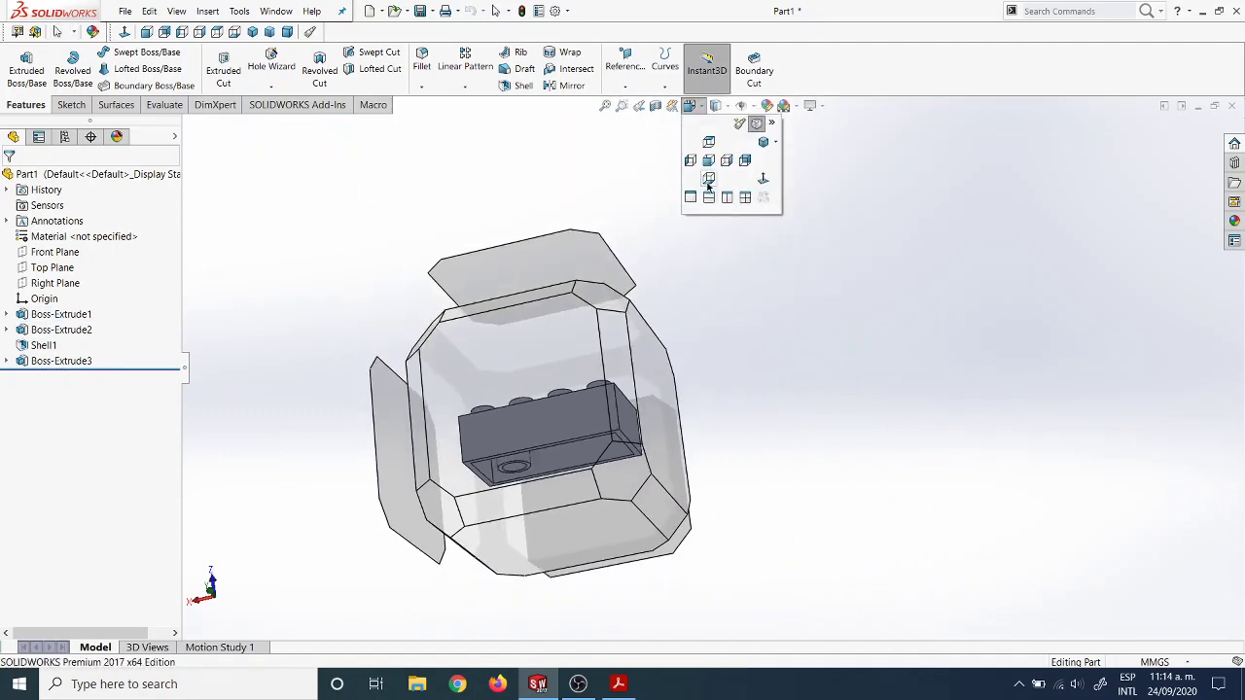
pyautogui.click(709, 181)
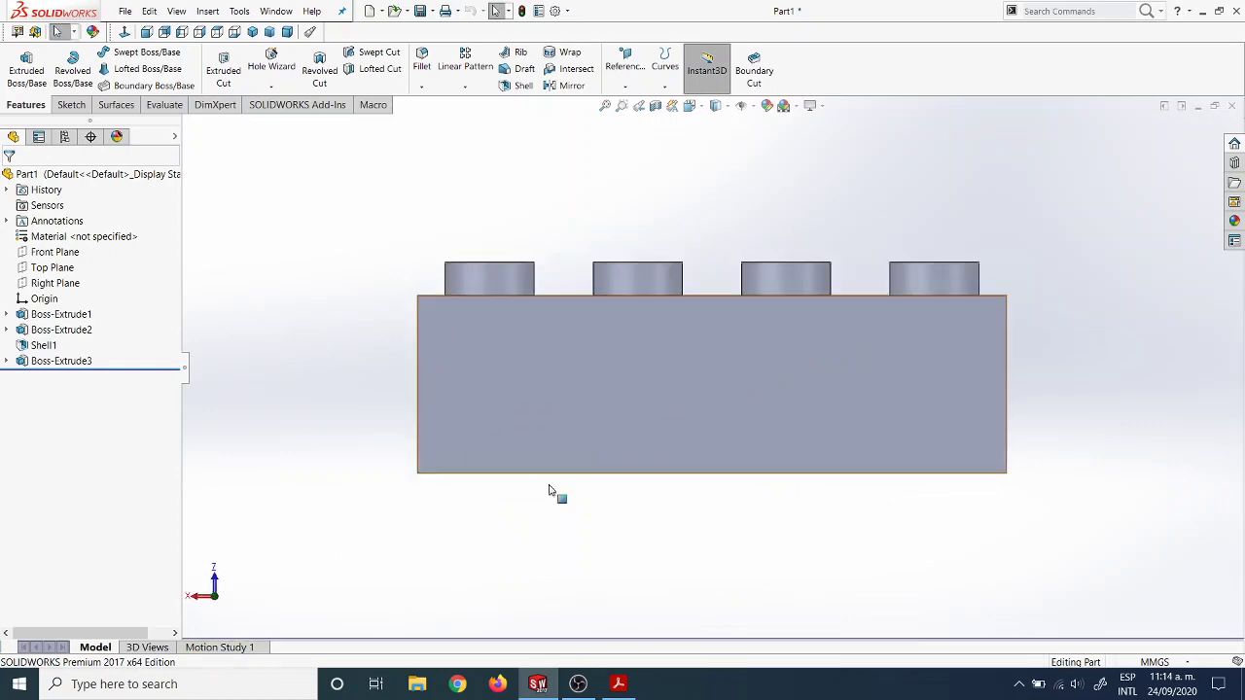
pyautogui.moveTo(499, 565); pyautogui.dragTo(248, 425, button='middle')
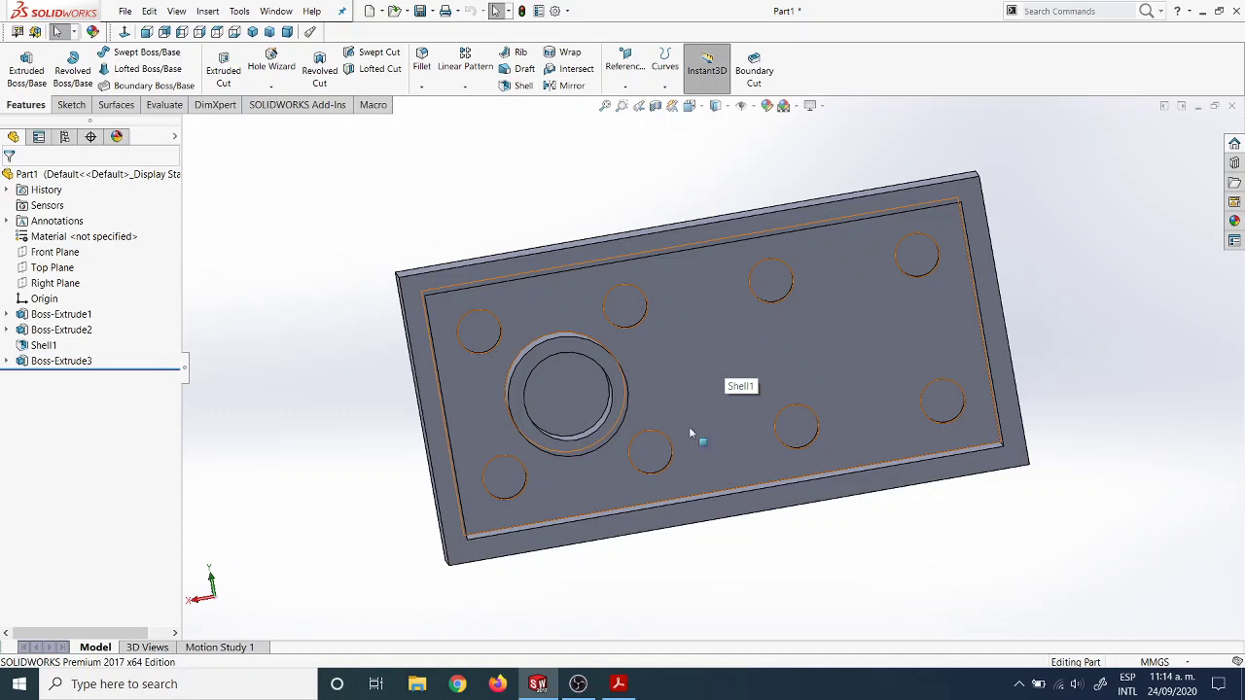
pyautogui.scroll(5, 648, 512)
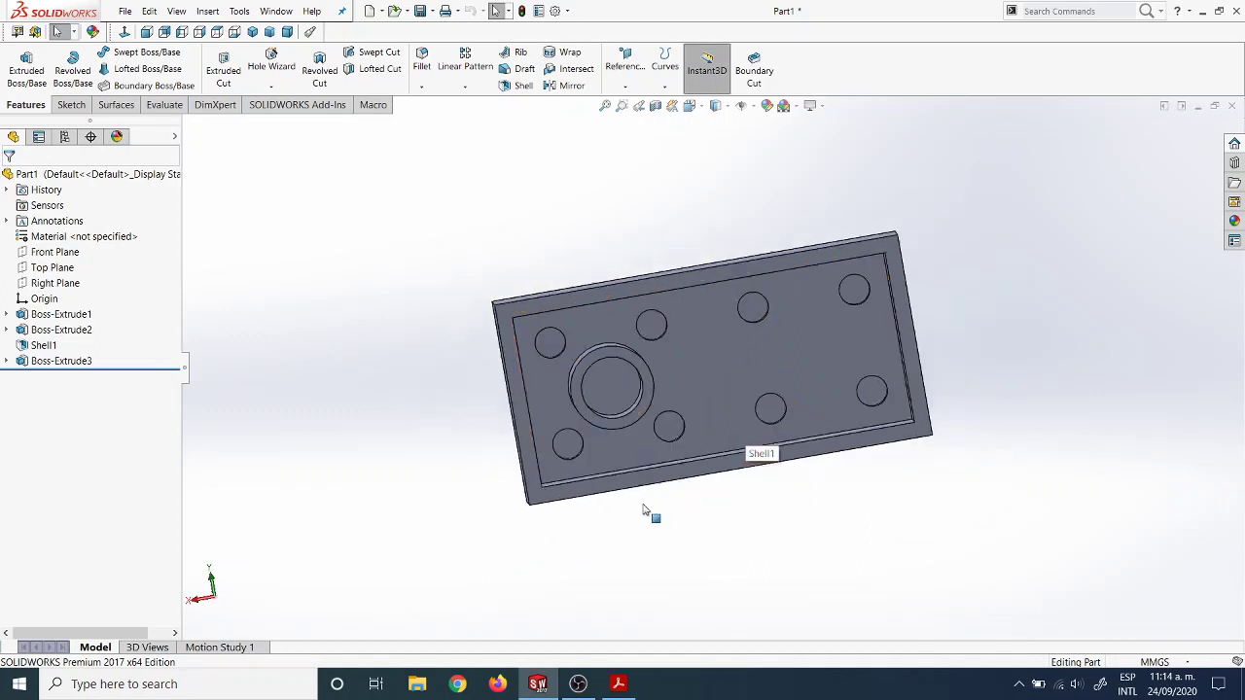
pyautogui.moveTo(661, 522); pyautogui.dragTo(670, 461, button='middle')
pyautogui.scroll(-8, 732, 391)
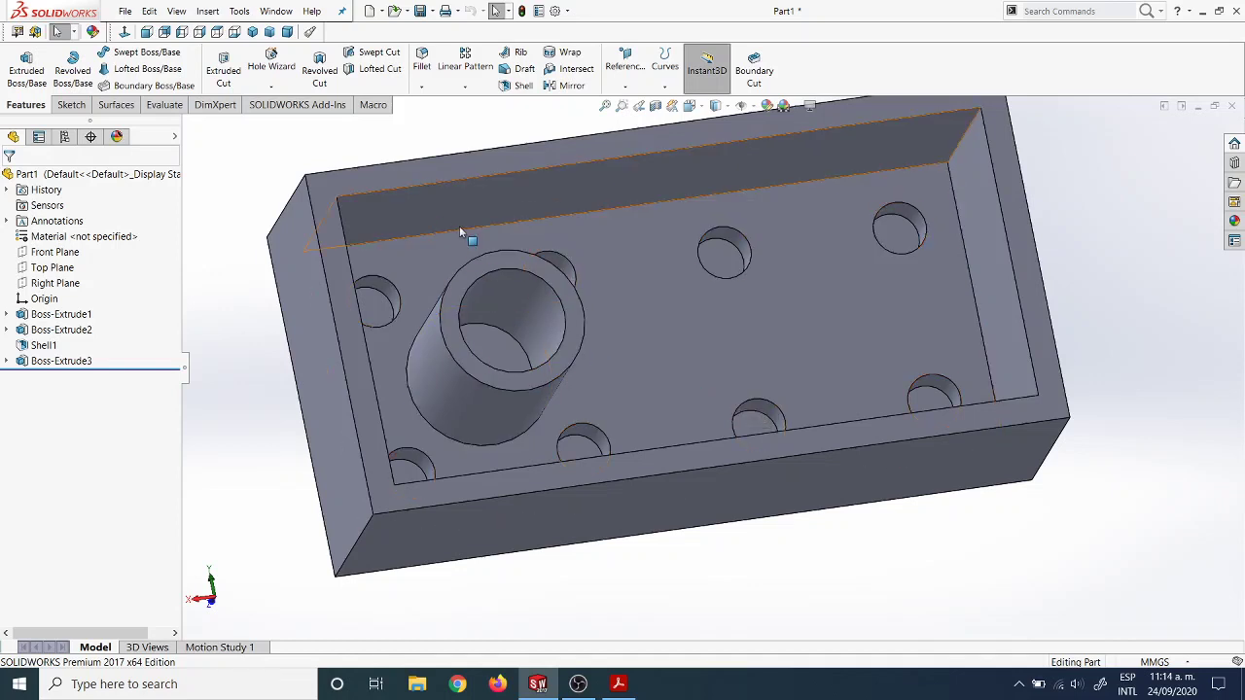
# Start a linear pattern of the tube along the block's long outer edge, with the short outer edge as second direction.
pyautogui.click(66, 105)
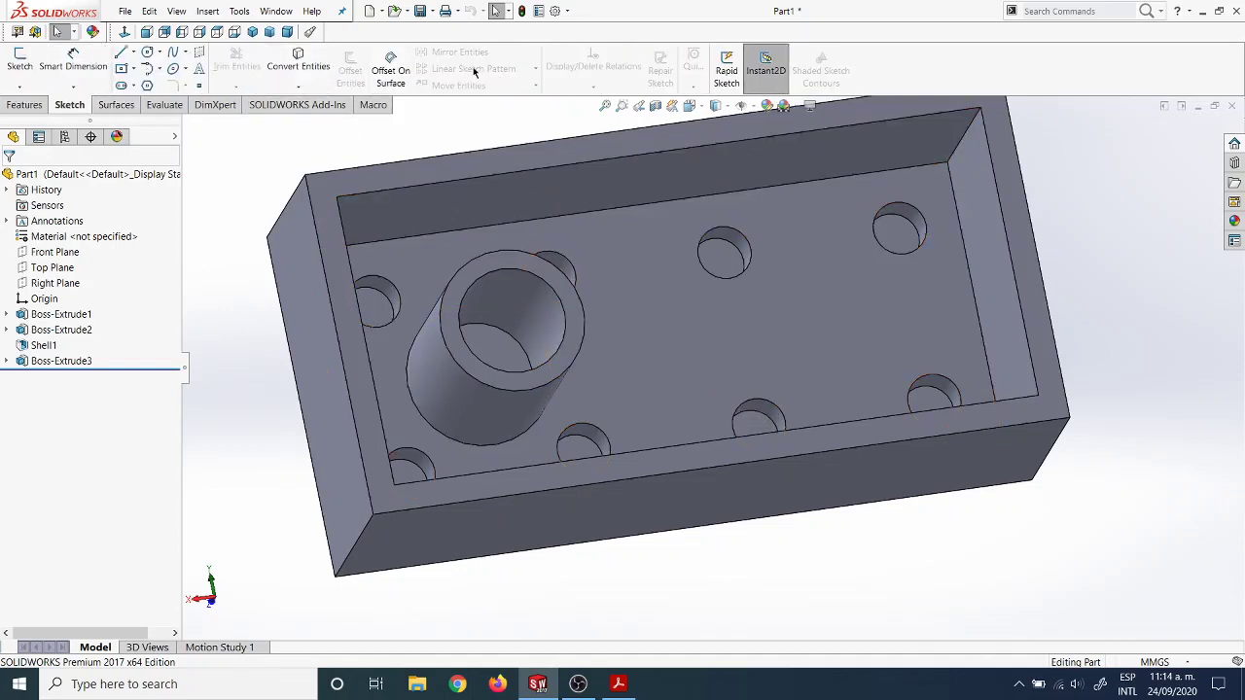
pyautogui.click(29, 107)
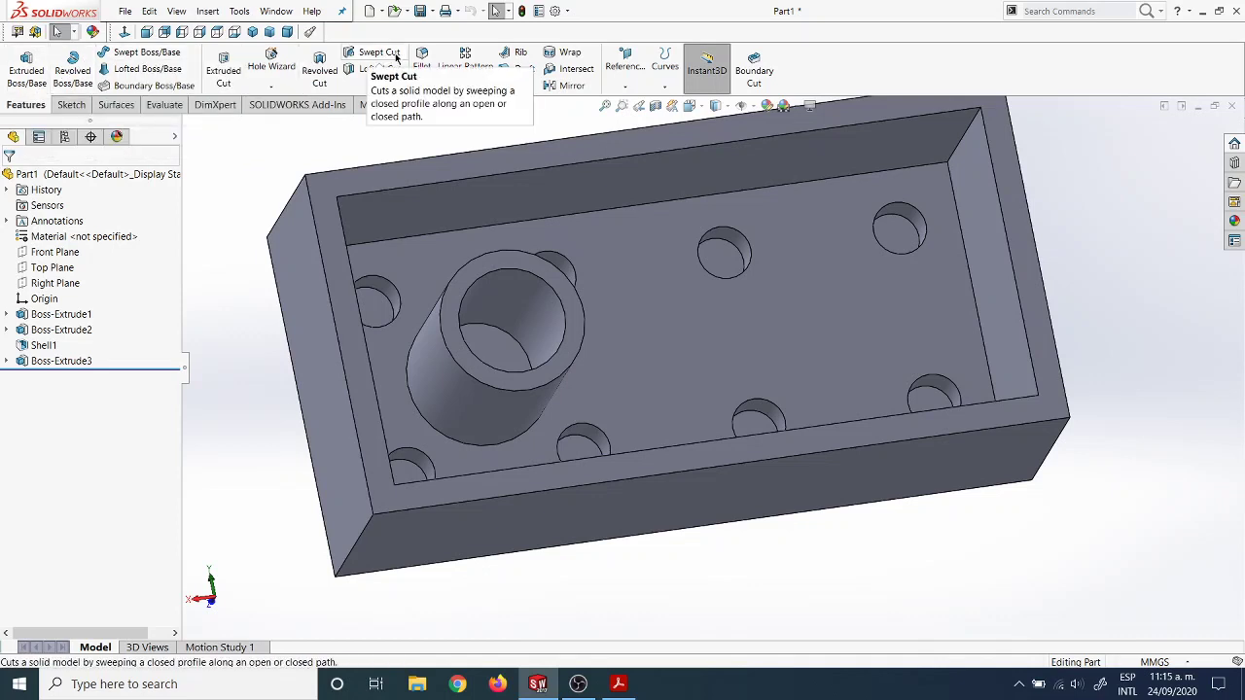
pyautogui.click(468, 87)
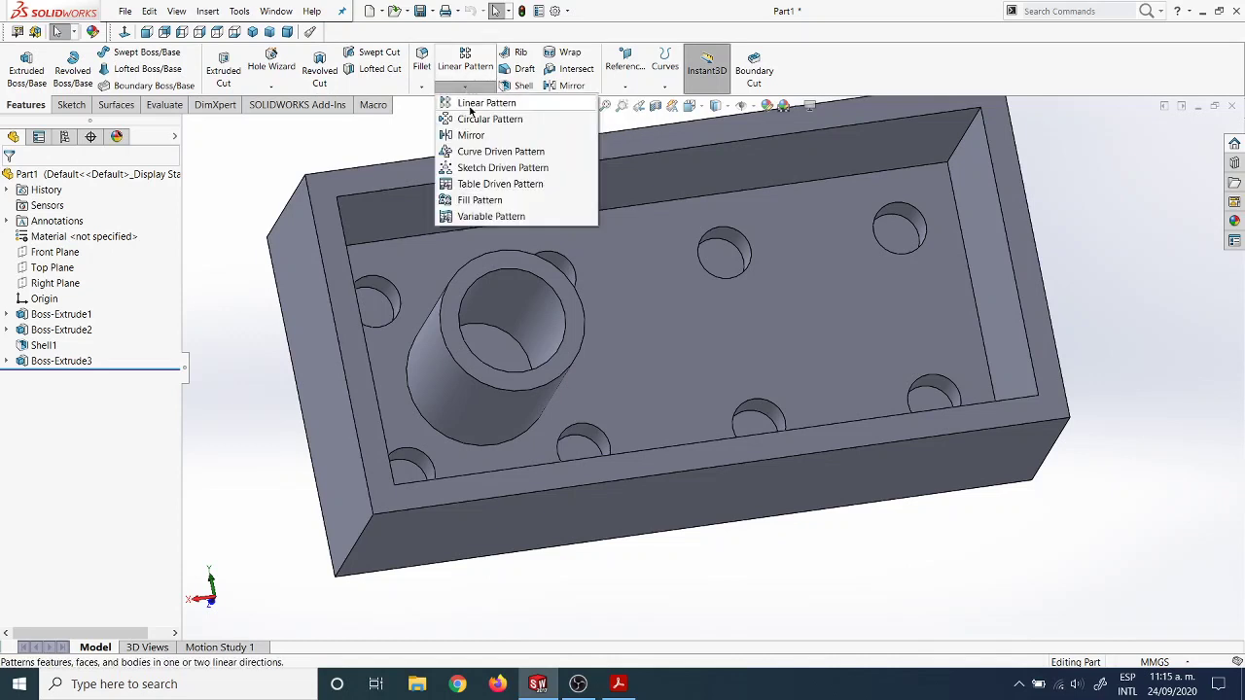
pyautogui.click(474, 105)
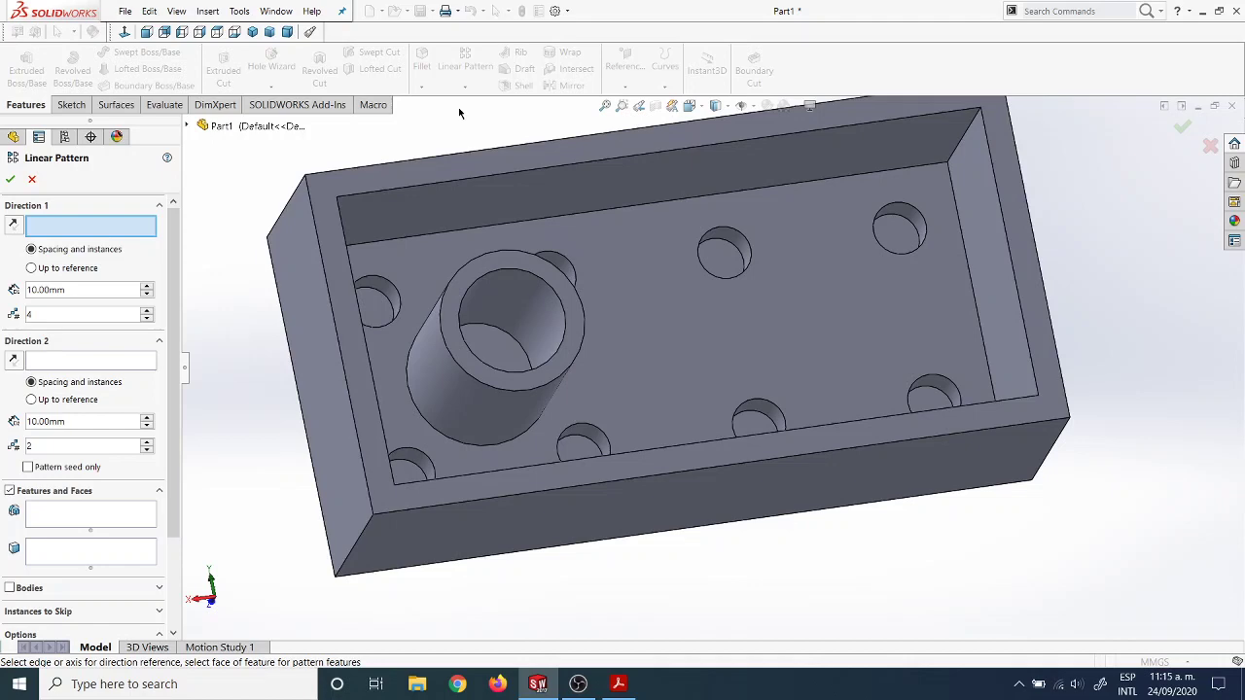
pyautogui.hotkey('ctrl', '5')
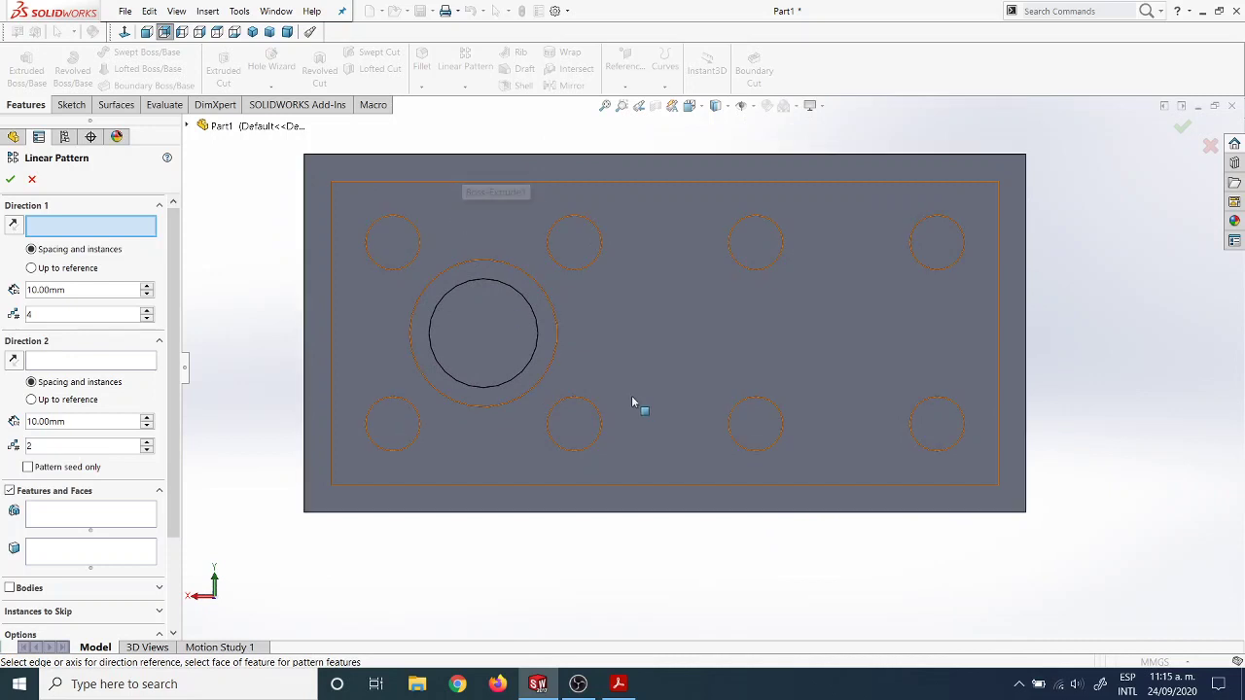
pyautogui.click(533, 513)
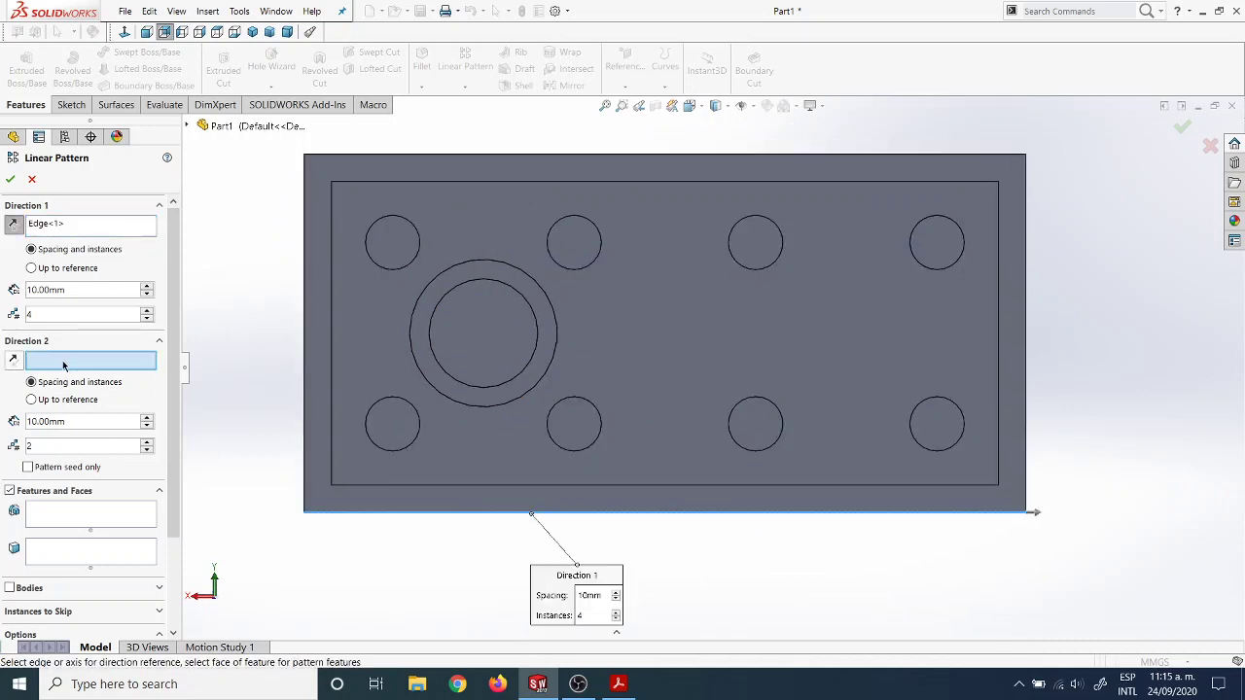
pyautogui.click(305, 394)
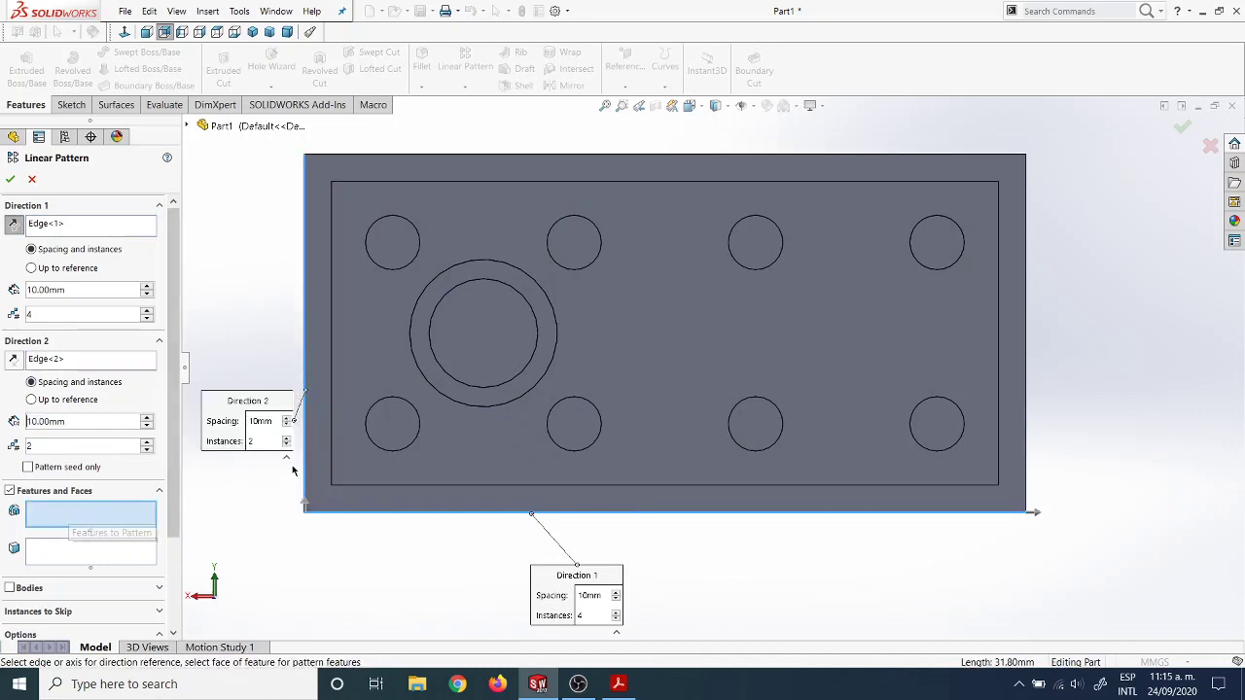
pyautogui.click(429, 368)
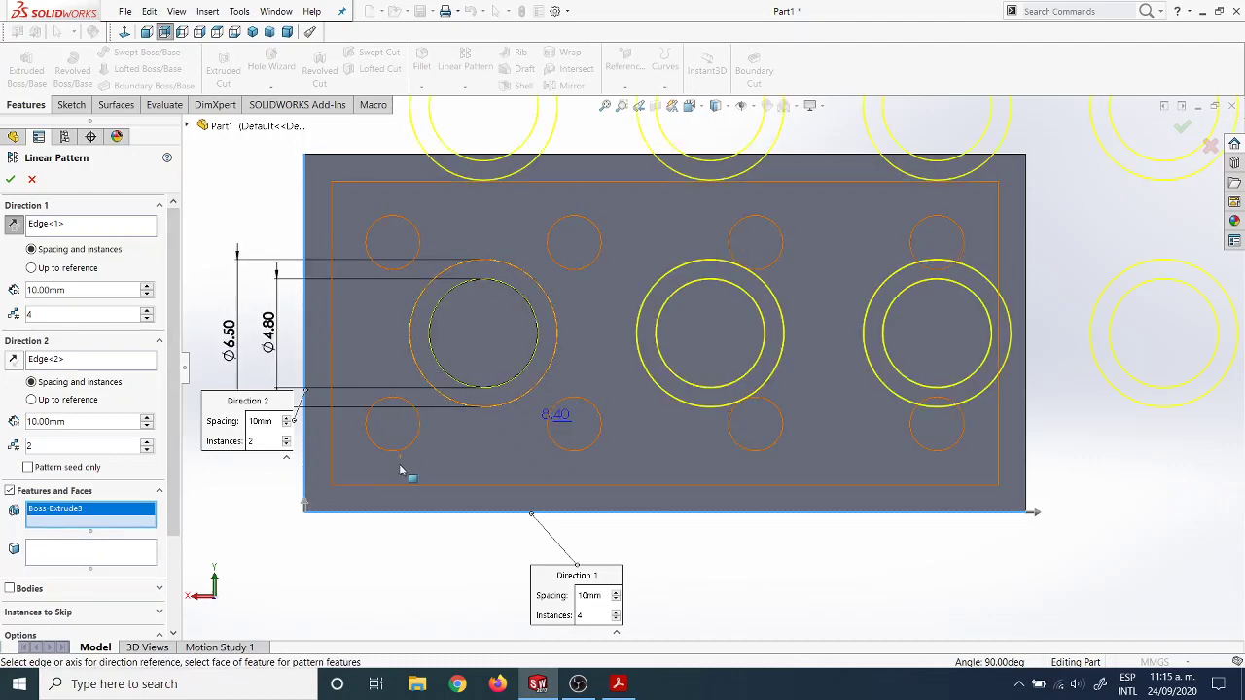
# Check the tube layout in the PDF drawing and set the pattern's second direction to 1 instance.
pyautogui.press('z')
pyautogui.press('z')
pyautogui.press('Left')
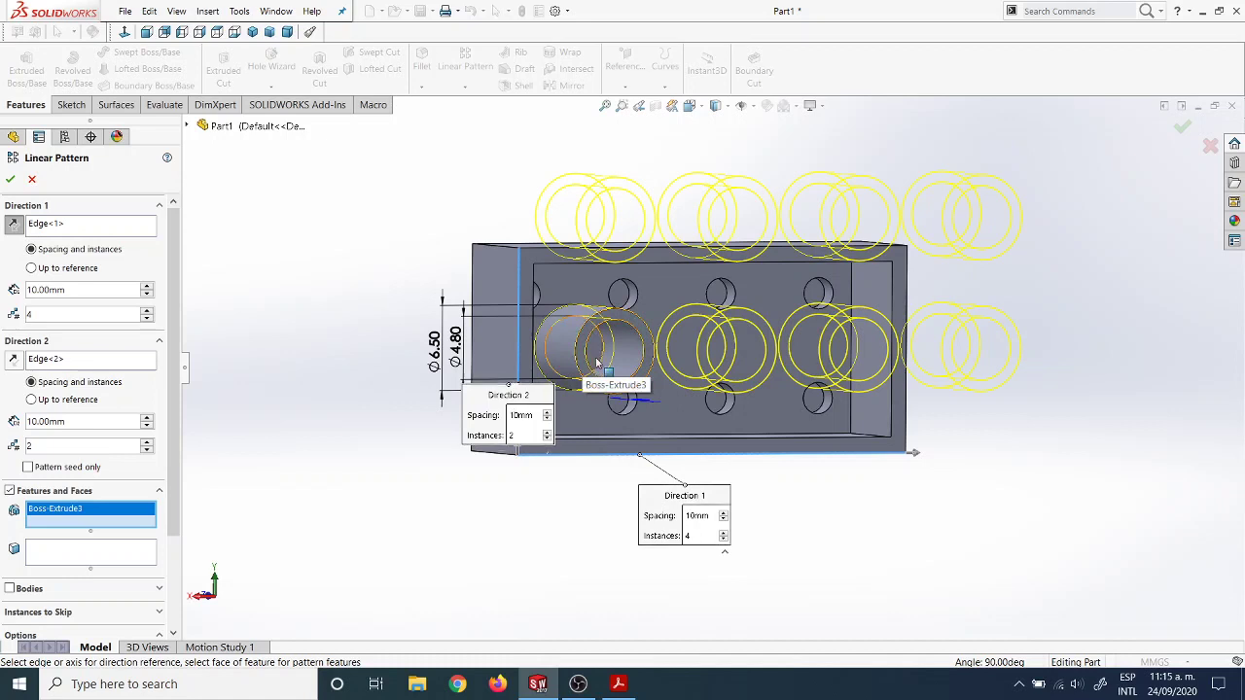
pyautogui.press('z')
pyautogui.press('Right')
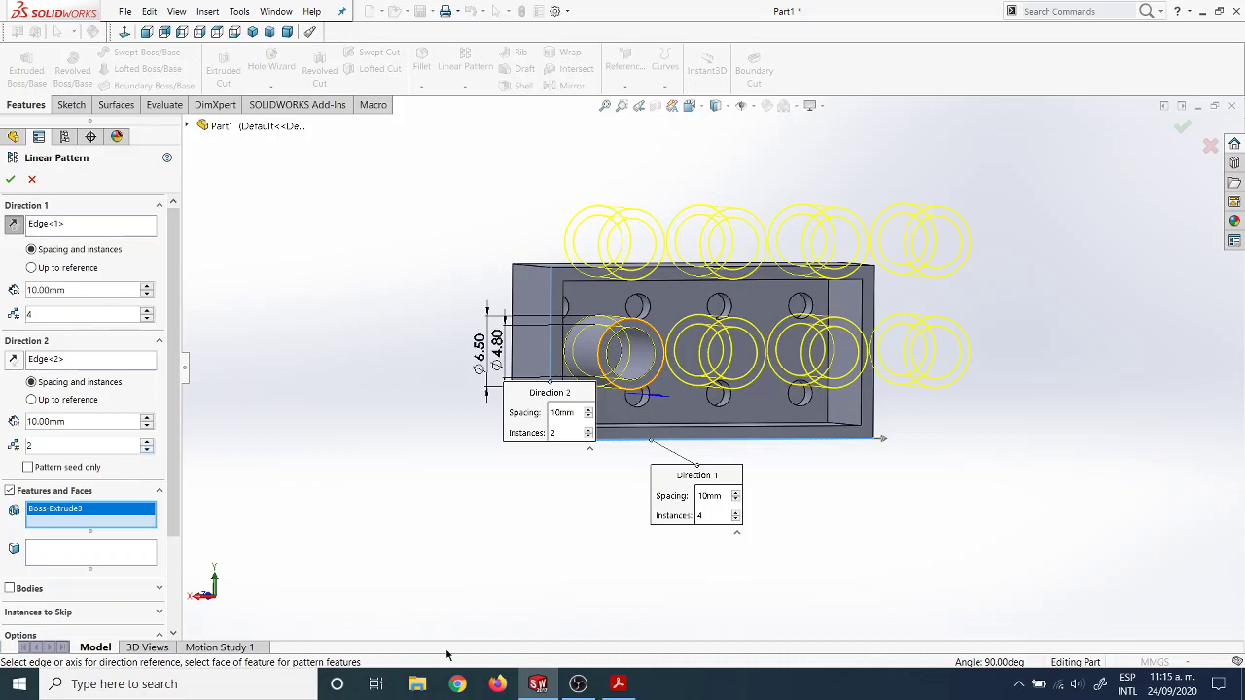
pyautogui.click(618, 684)
pyautogui.scroll(3, 278, 283)
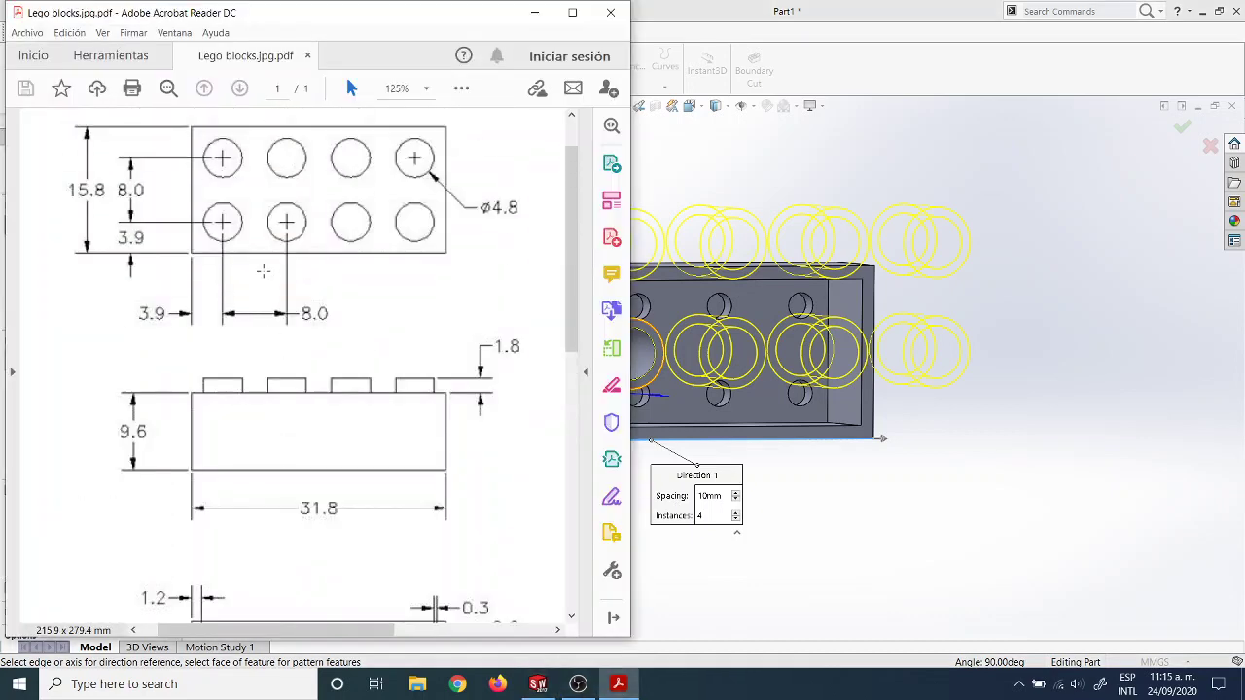
pyautogui.scroll(-5, 350, 408)
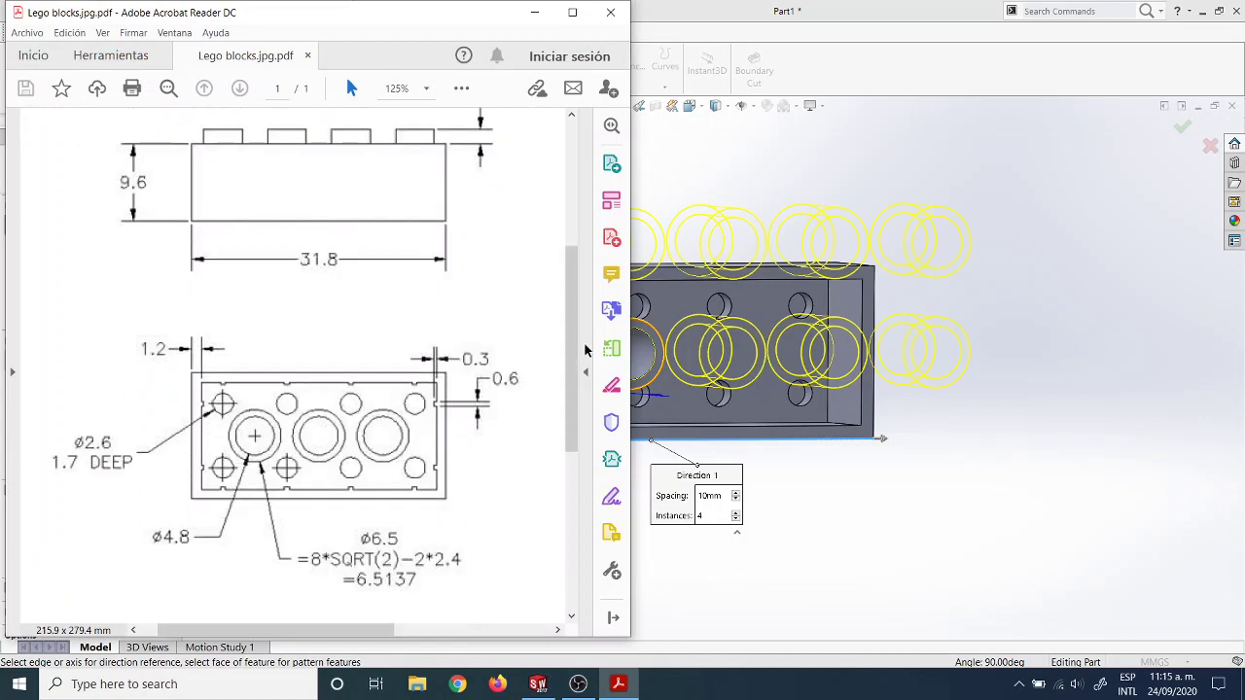
pyautogui.click(533, 11)
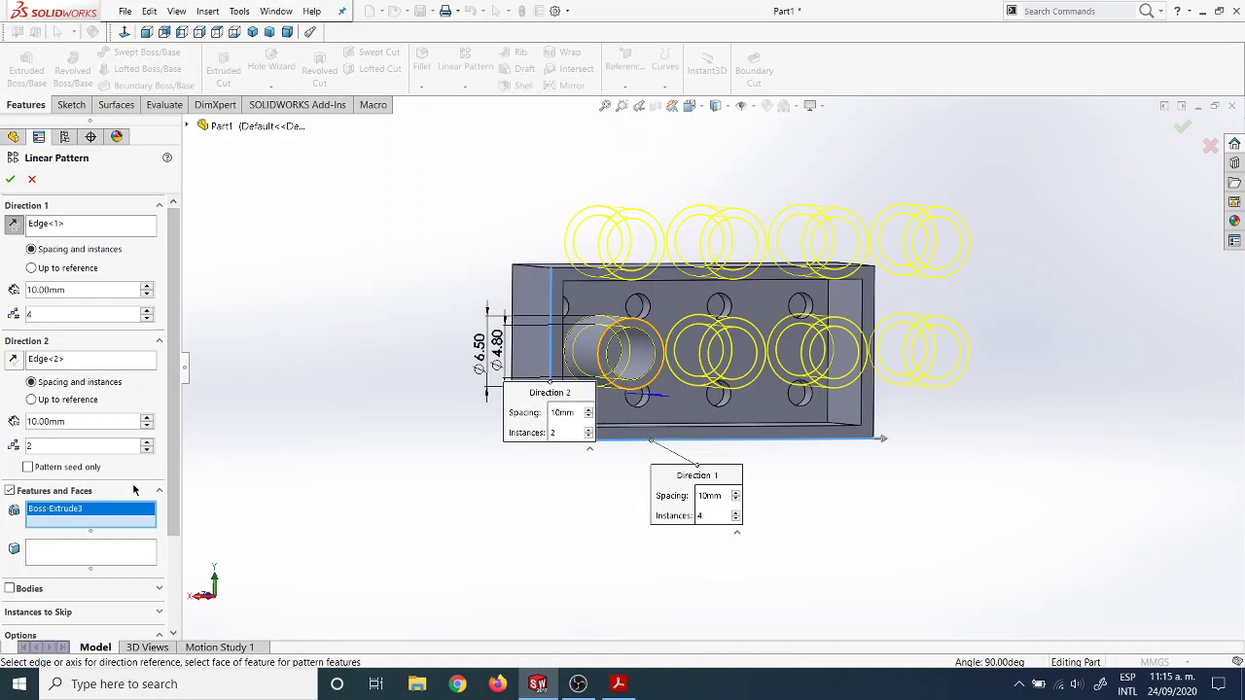
pyautogui.click(146, 450)
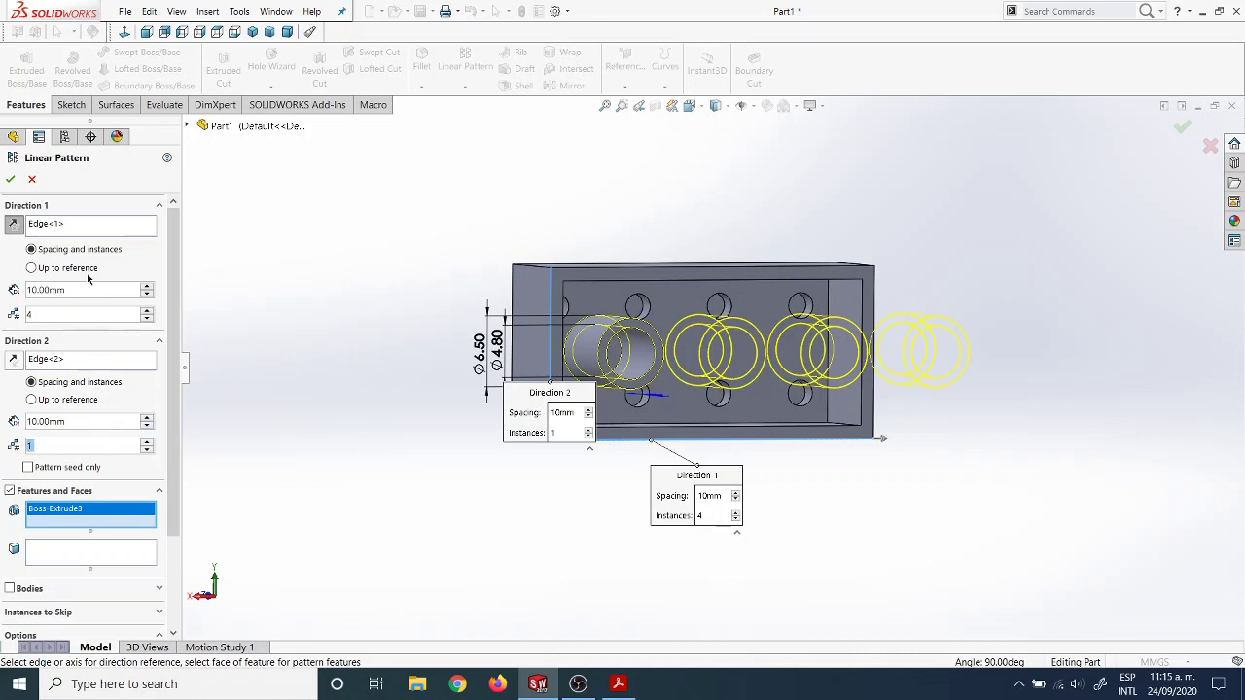
# Set the pattern's first direction to 3 instances and look up the center spacing in the PDF drawing's top and underside views.
pyautogui.click(146, 319)
pyautogui.hotkey('ctrl', '1')
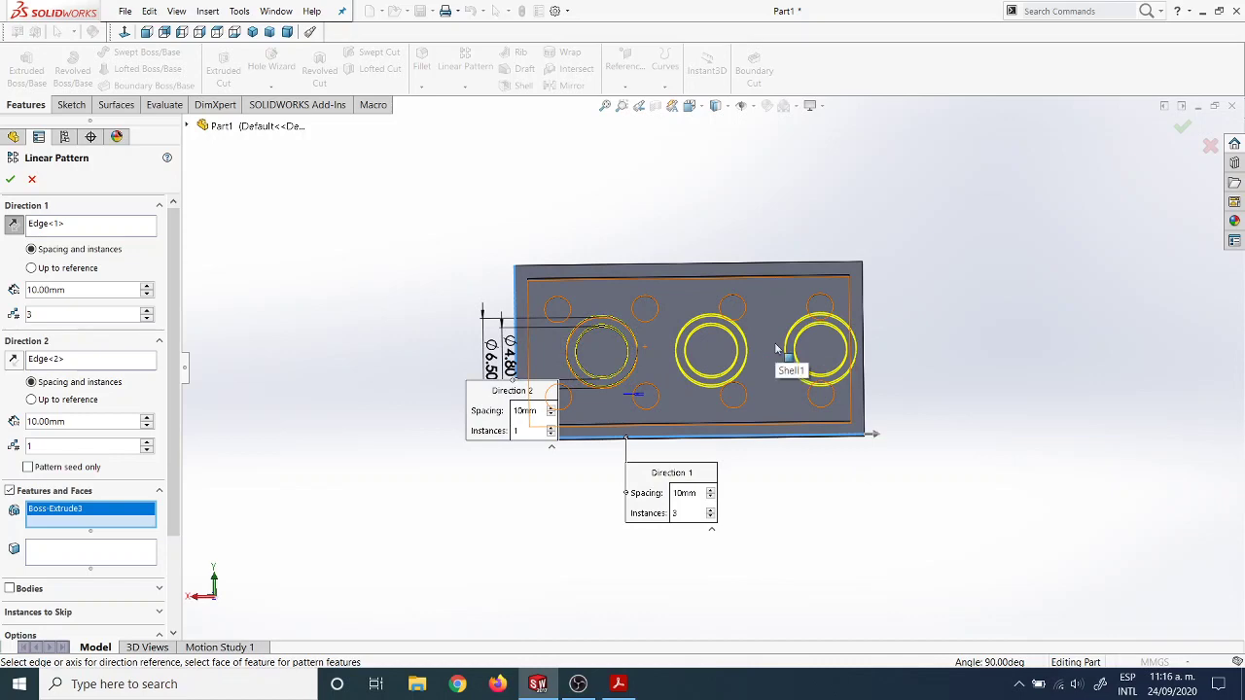
pyautogui.click(623, 686)
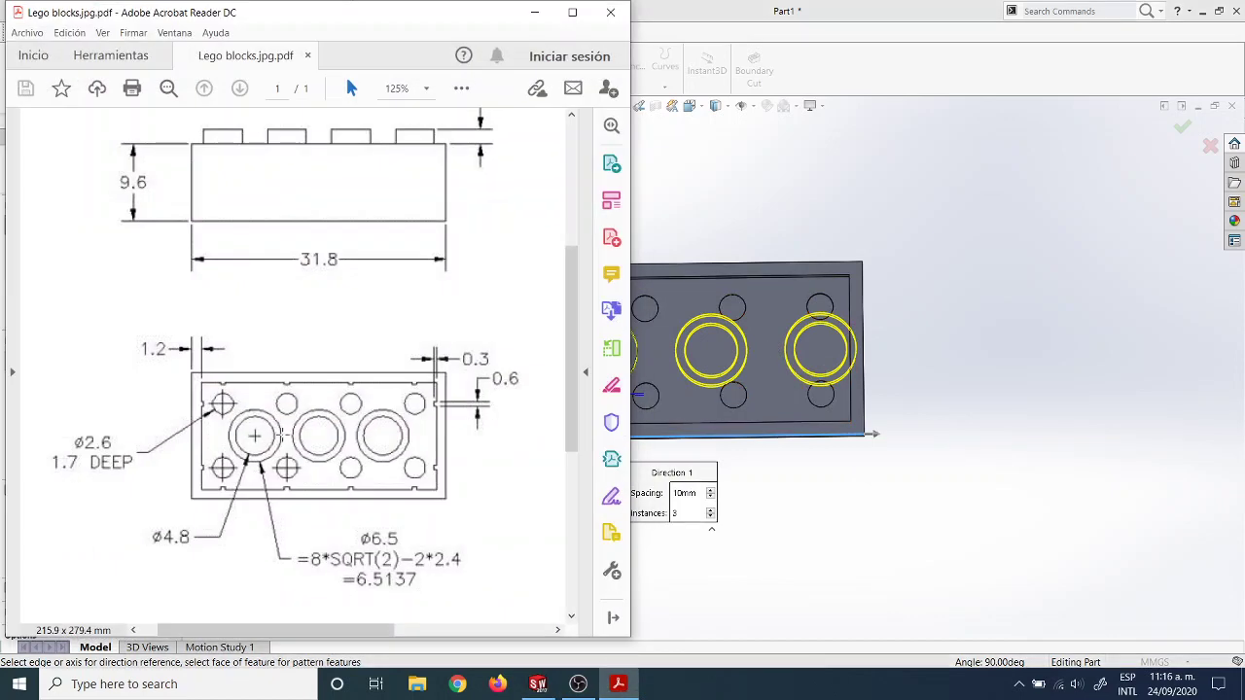
pyautogui.scroll(2, 309, 441)
pyautogui.scroll(-2, 310, 441)
pyautogui.scroll(-1, 257, 440)
pyautogui.scroll(5, 272, 440)
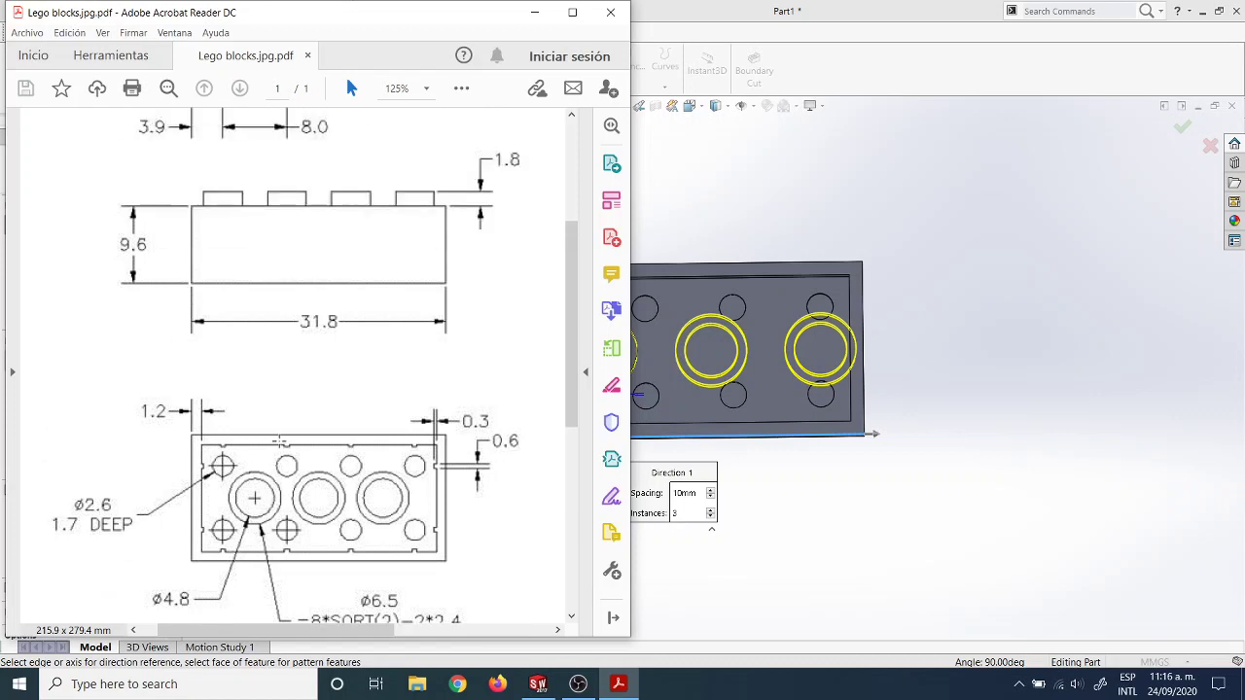
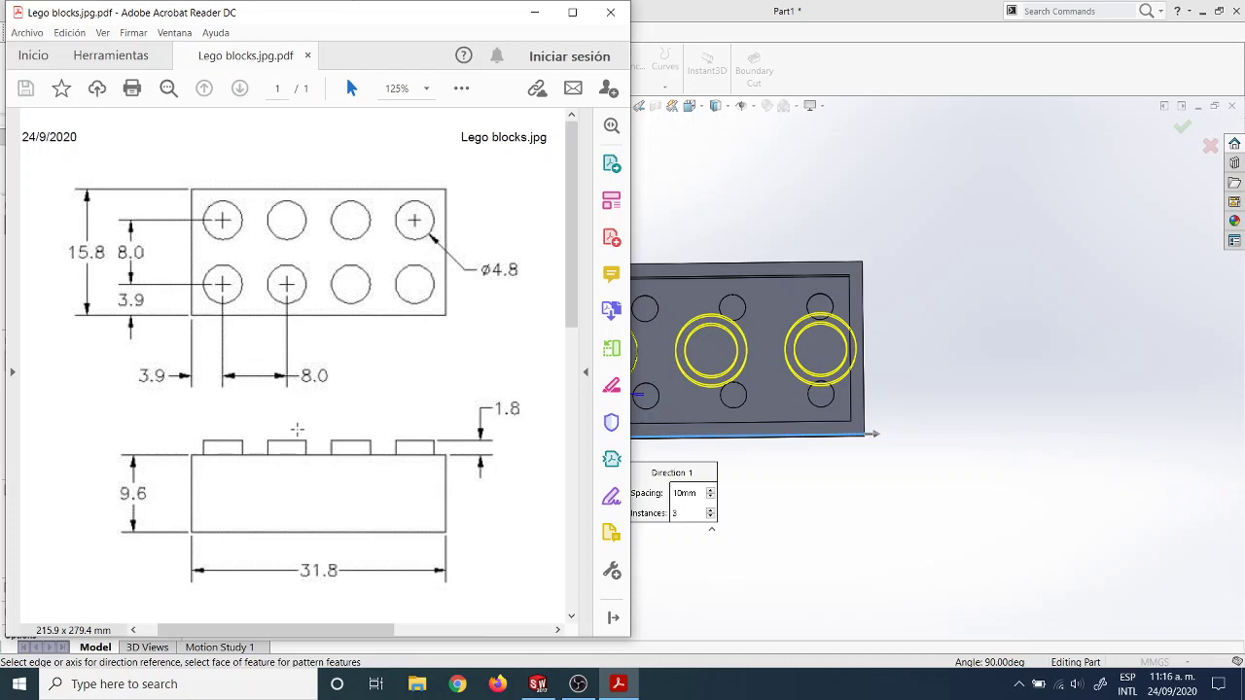
pyautogui.scroll(-6, 292, 430)
pyautogui.scroll(-1, 287, 435)
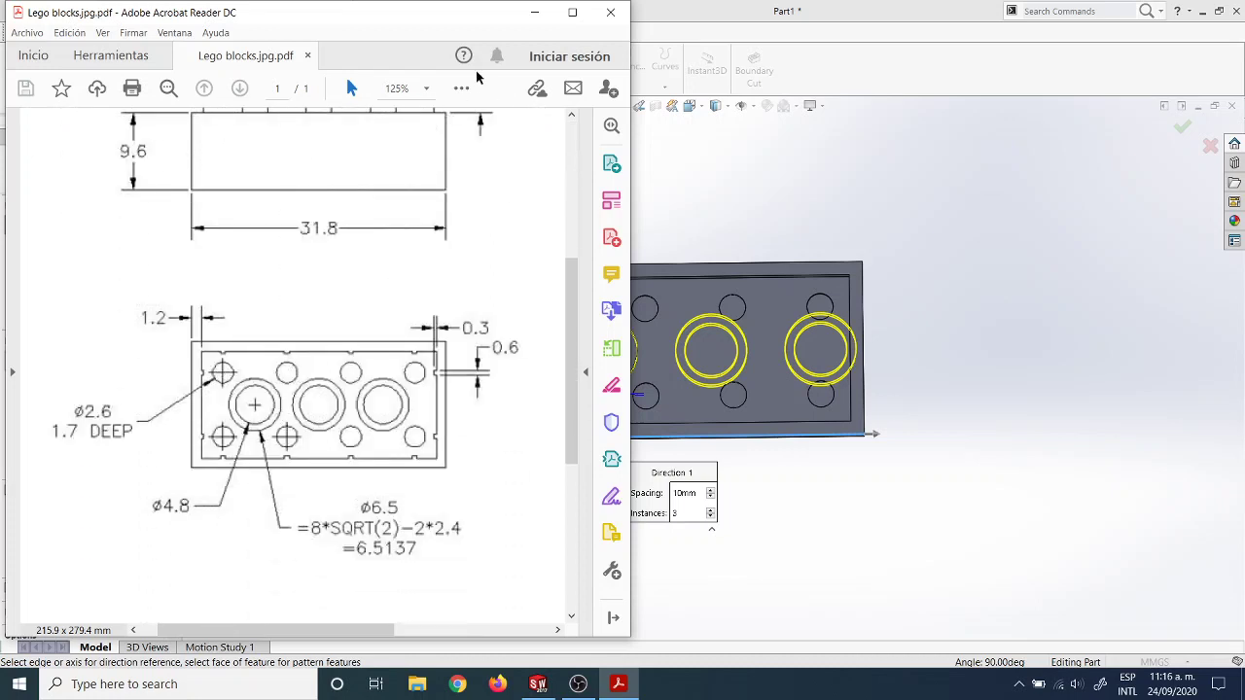
pyautogui.click(535, 13)
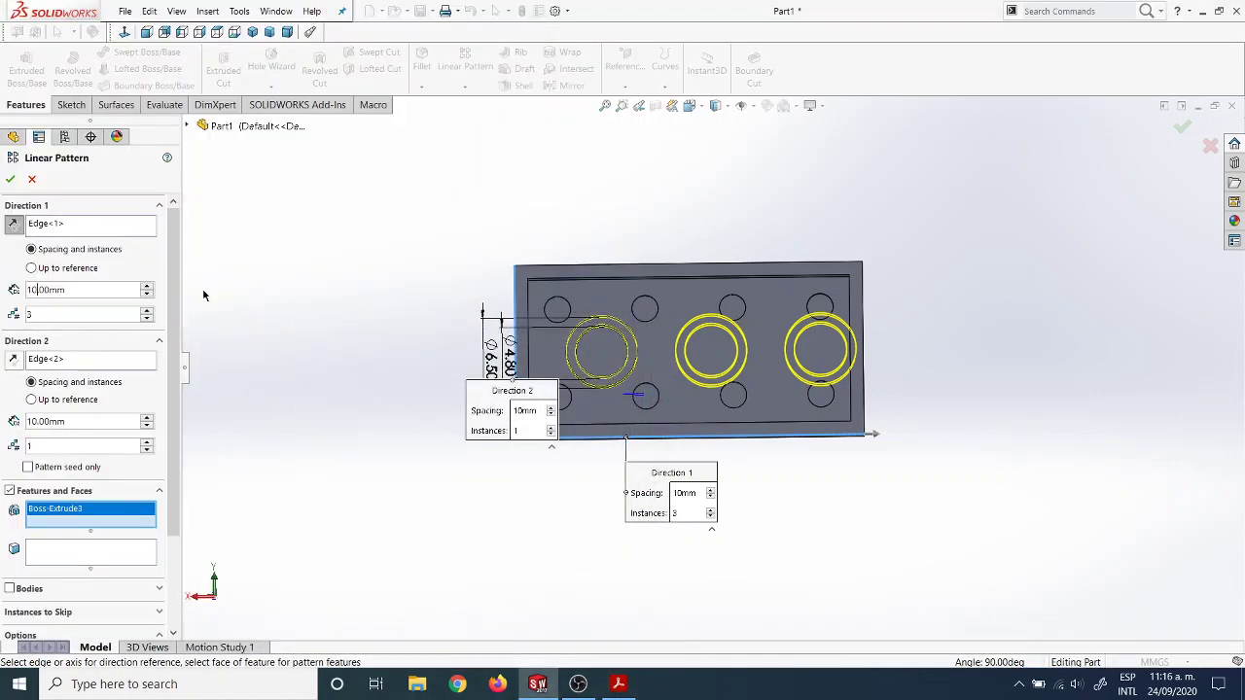
# Set the first direction's spacing to 8 mm and finish the linear pattern of the tube.
pyautogui.write('=')
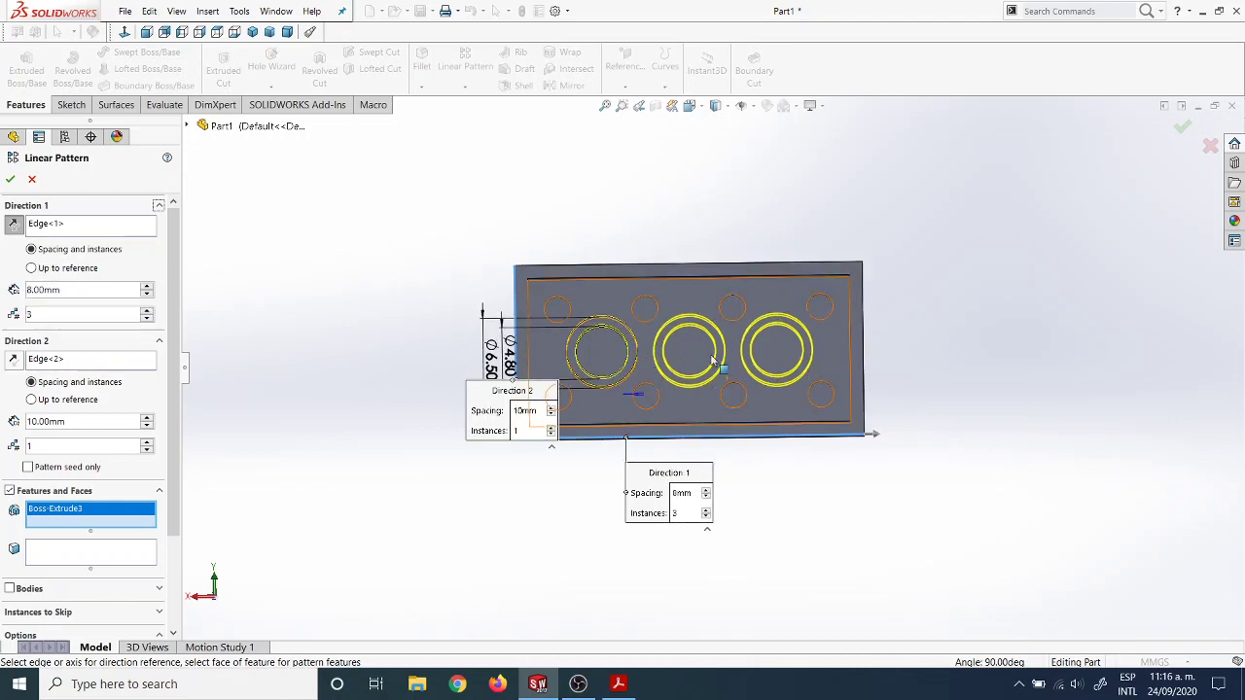
pyautogui.moveTo(714, 361); pyautogui.dragTo(659, 380, button='middle')
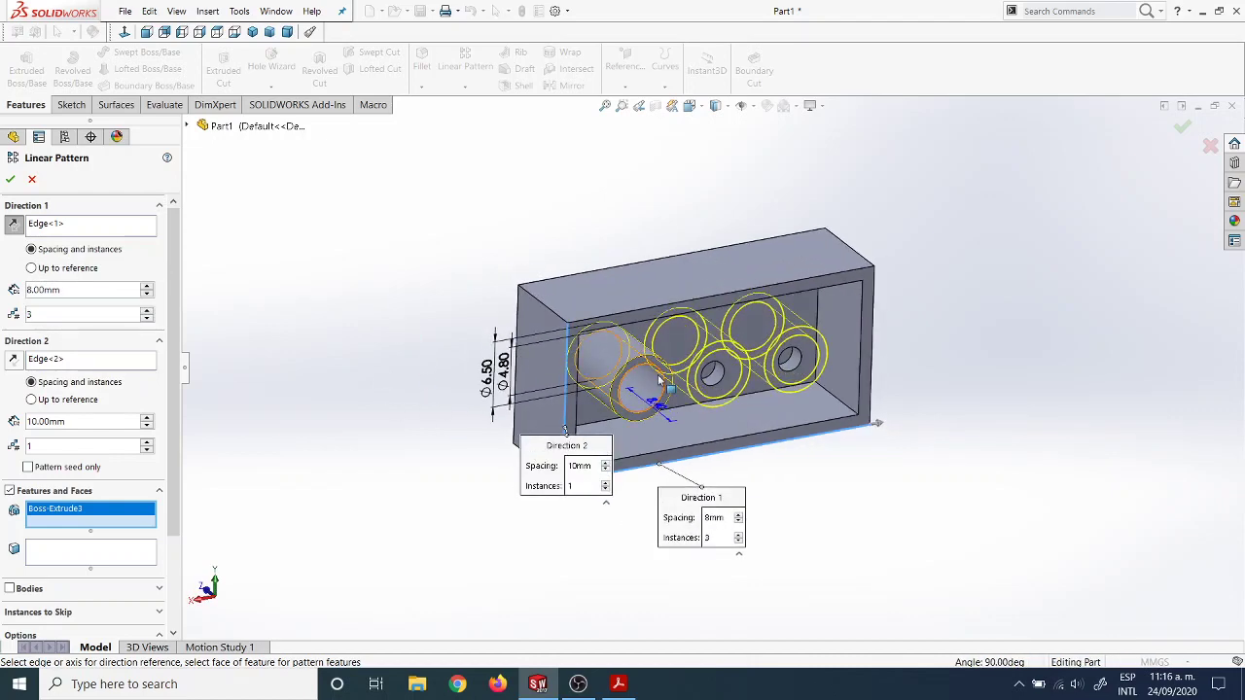
pyautogui.click(10, 179)
# Inspect the patterned tubes through the block's open underside and bring up the PDF drawing's underside view for comparison.
pyautogui.scroll(2, 832, 496)
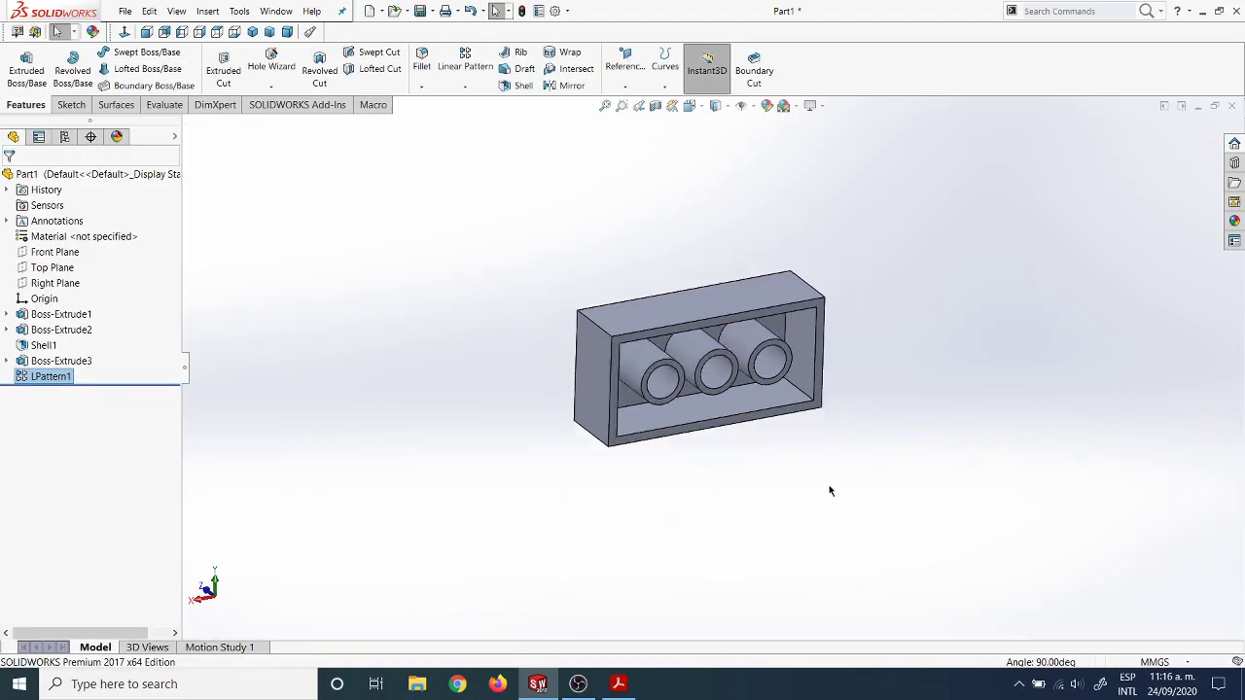
pyautogui.scroll(-3, 807, 471)
pyautogui.moveTo(767, 487); pyautogui.dragTo(720, 439, button='middle')
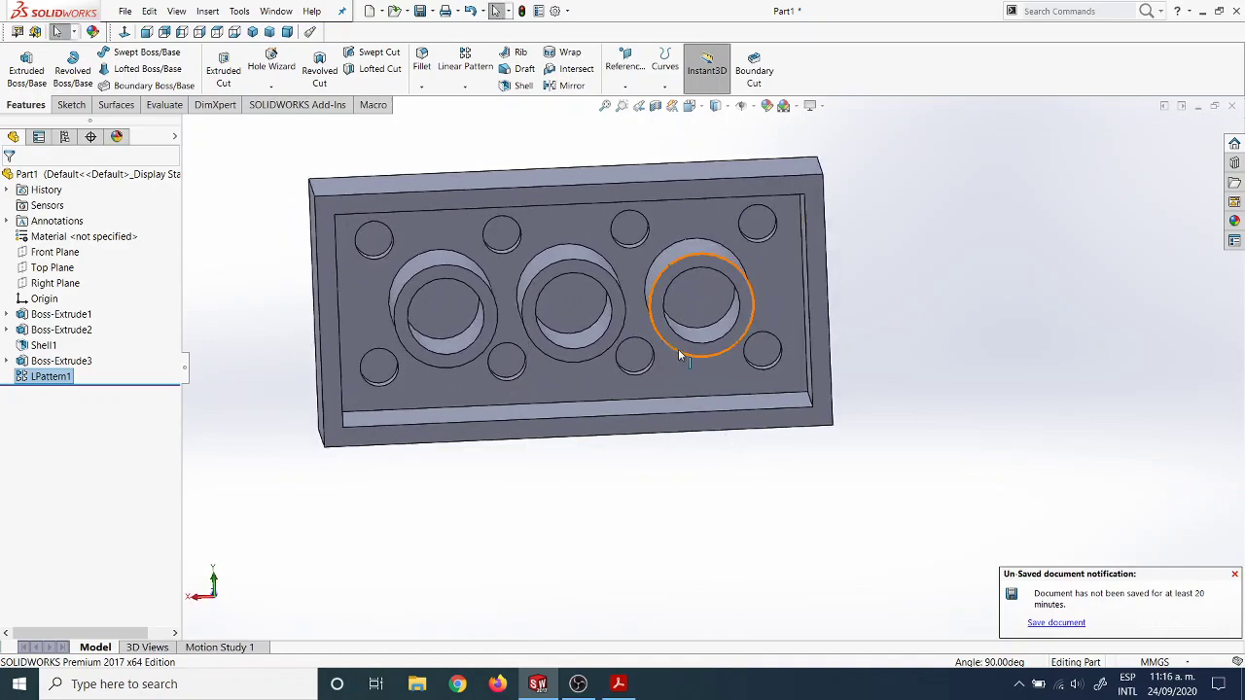
pyautogui.moveTo(678, 353); pyautogui.dragTo(649, 389, button='middle')
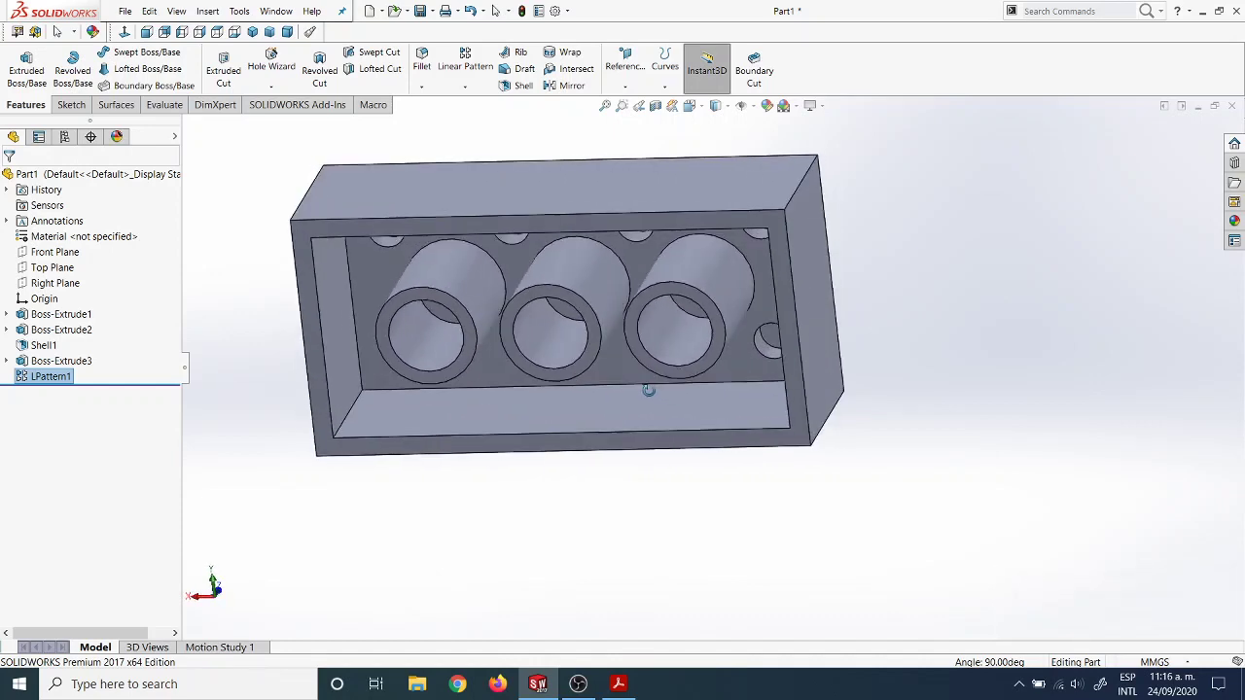
pyautogui.click(618, 685)
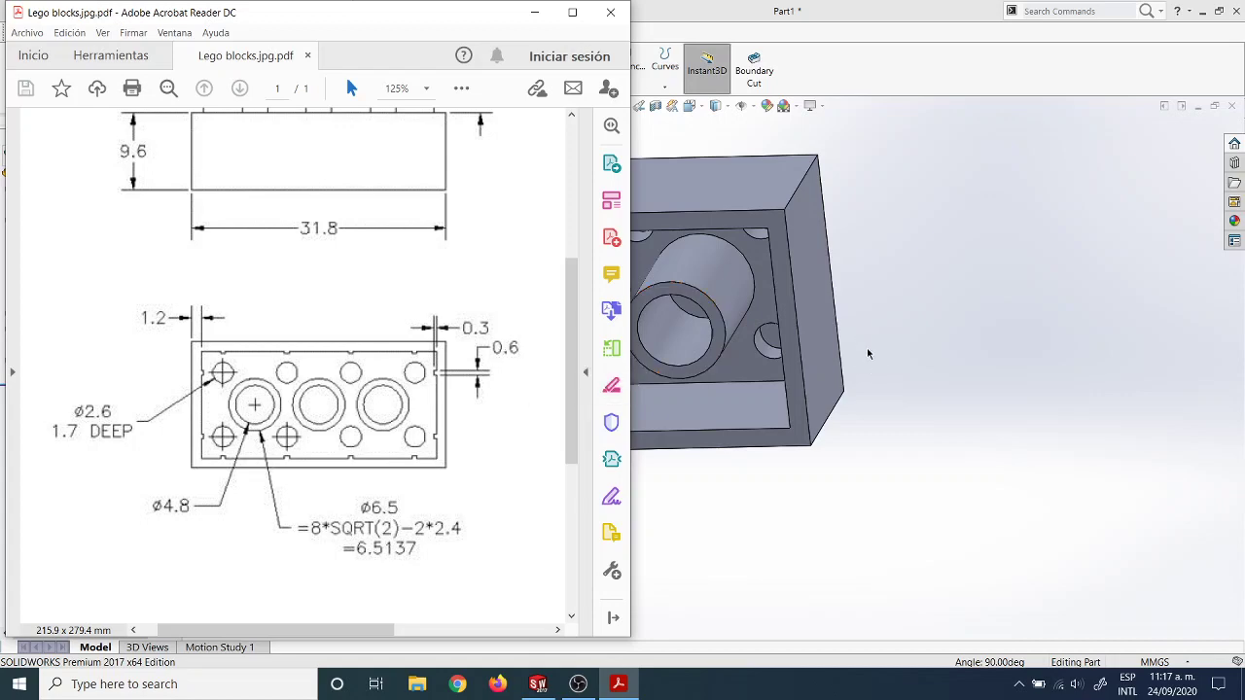
# Switch to SOLIDWORKS and start a sketch on the flat rim face around the brick's open underside.
pyautogui.click(925, 361)
pyautogui.moveTo(556, 461); pyautogui.dragTo(652, 314, button='middle')
pyautogui.scroll(-3, 653, 314)
pyautogui.scroll(3, 653, 314)
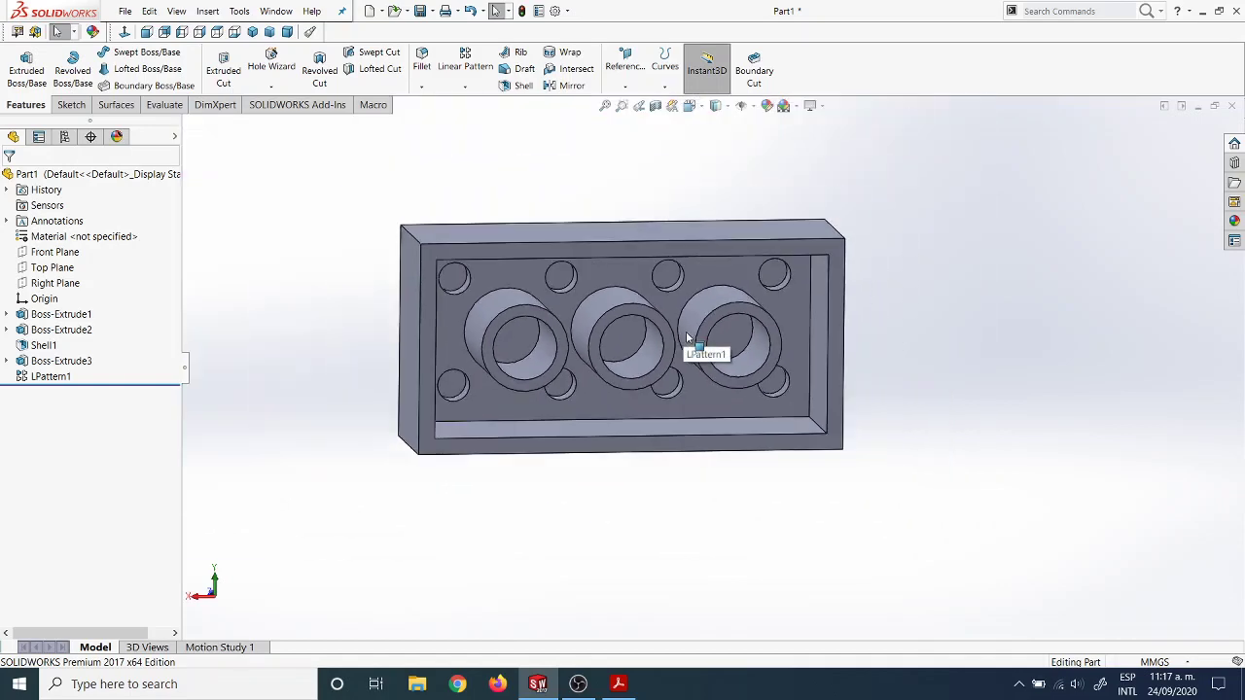
pyautogui.scroll(-5, 833, 267)
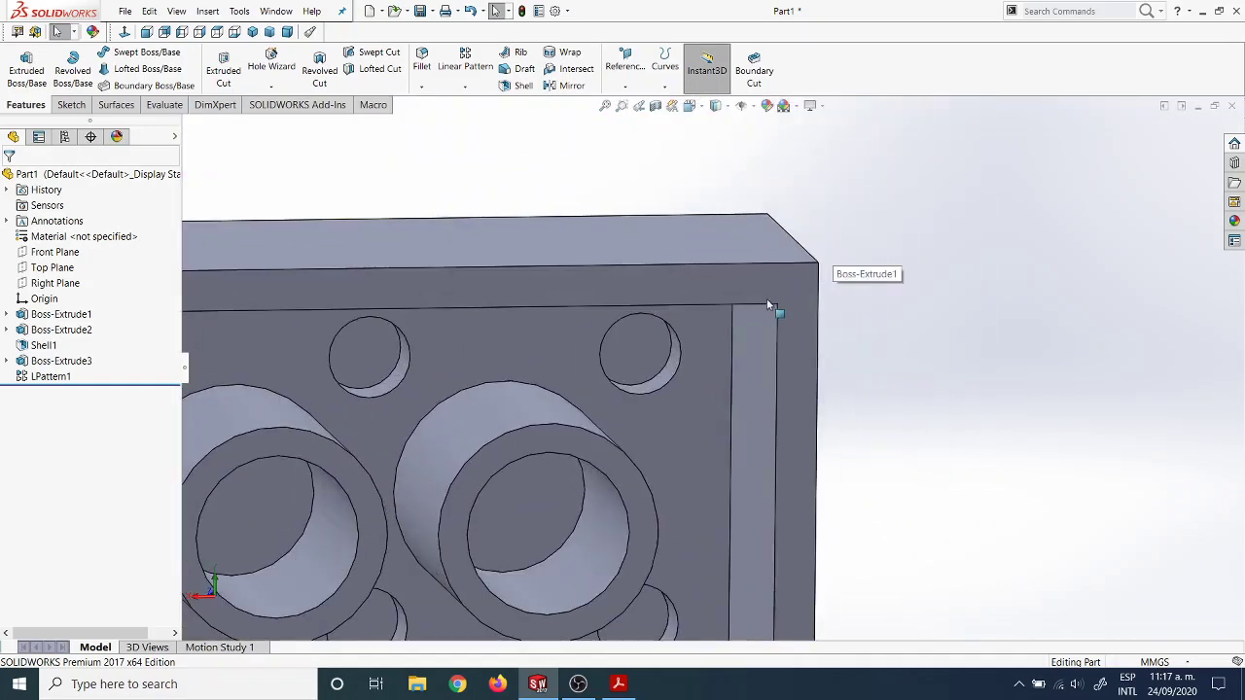
pyautogui.click(668, 292)
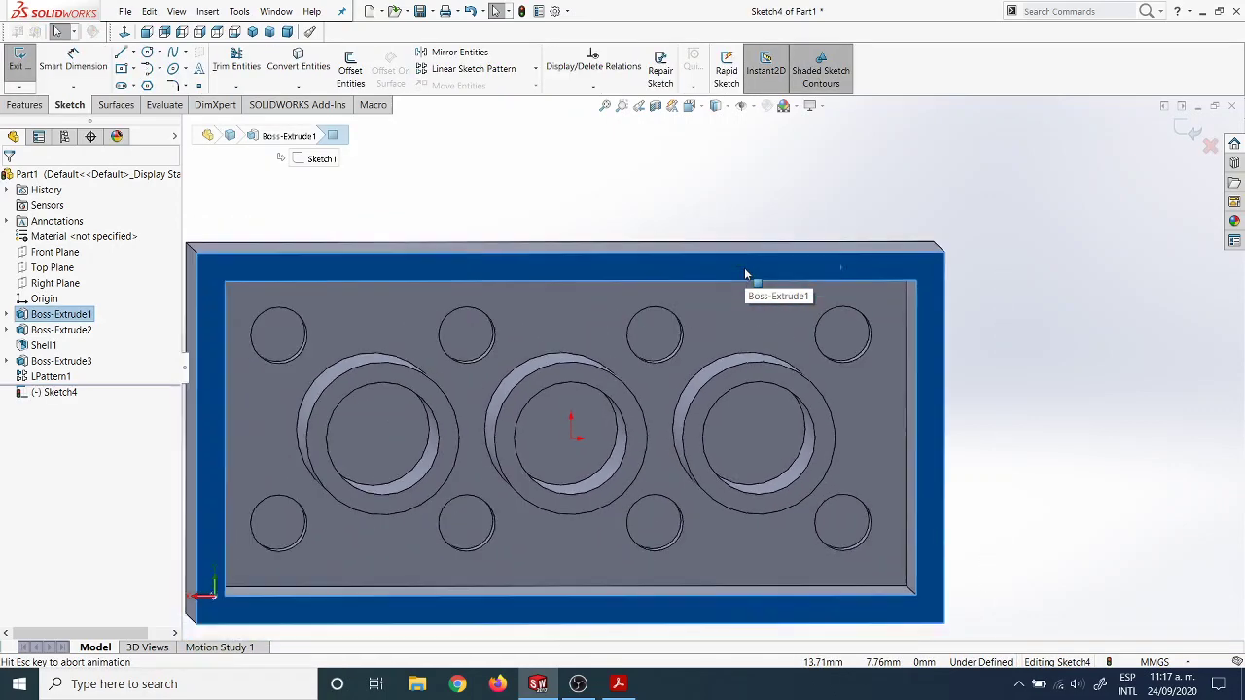
# Draw a horizontal centerline from the upper-right corner hole's center to the right inner wall edge, 2.7 mm long.
pyautogui.click(618, 684)
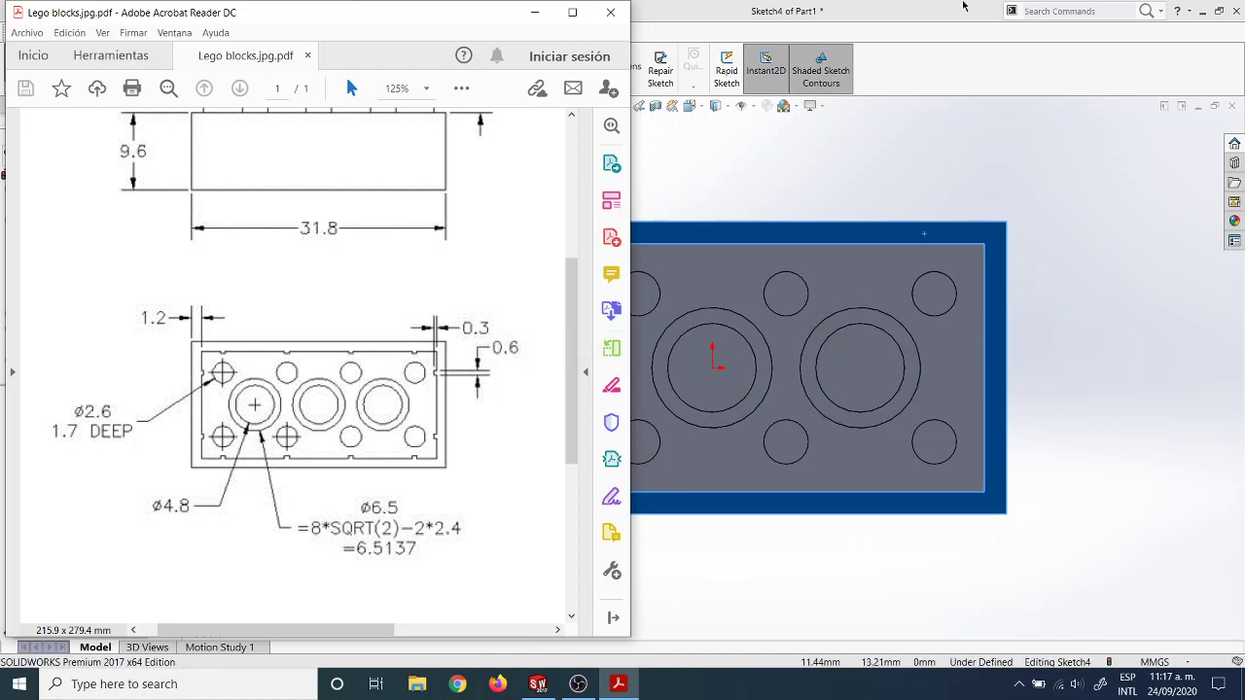
pyautogui.click(964, 10)
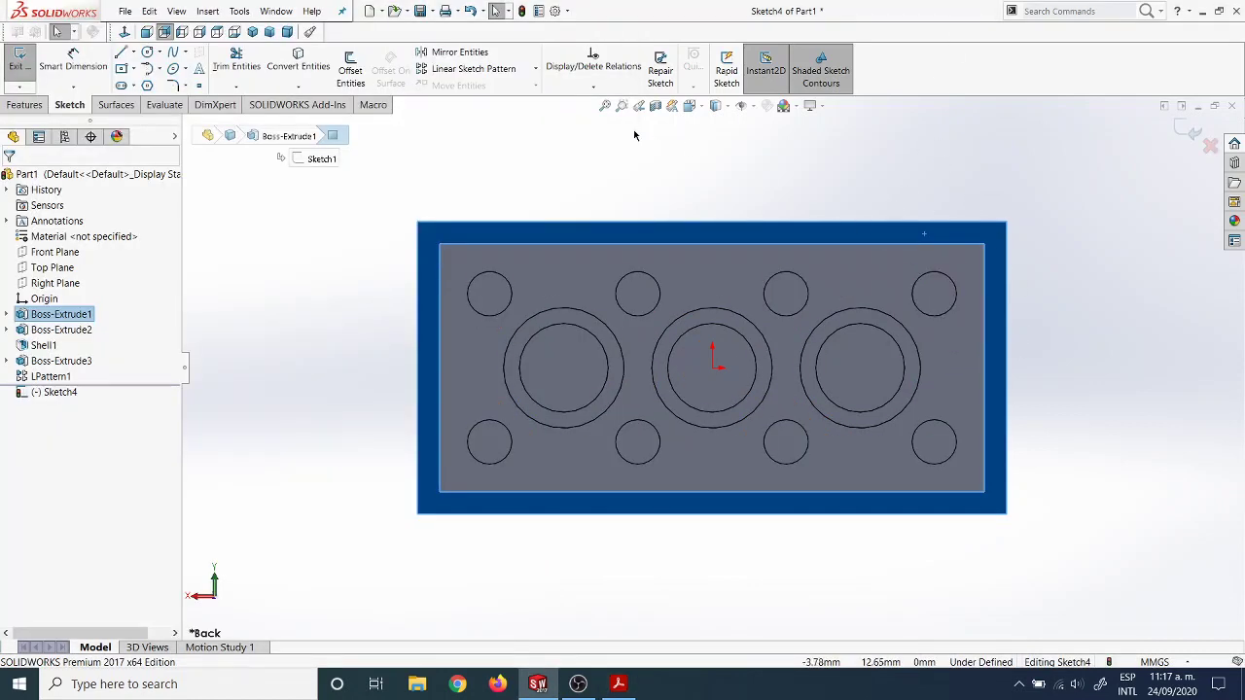
pyautogui.click(134, 52)
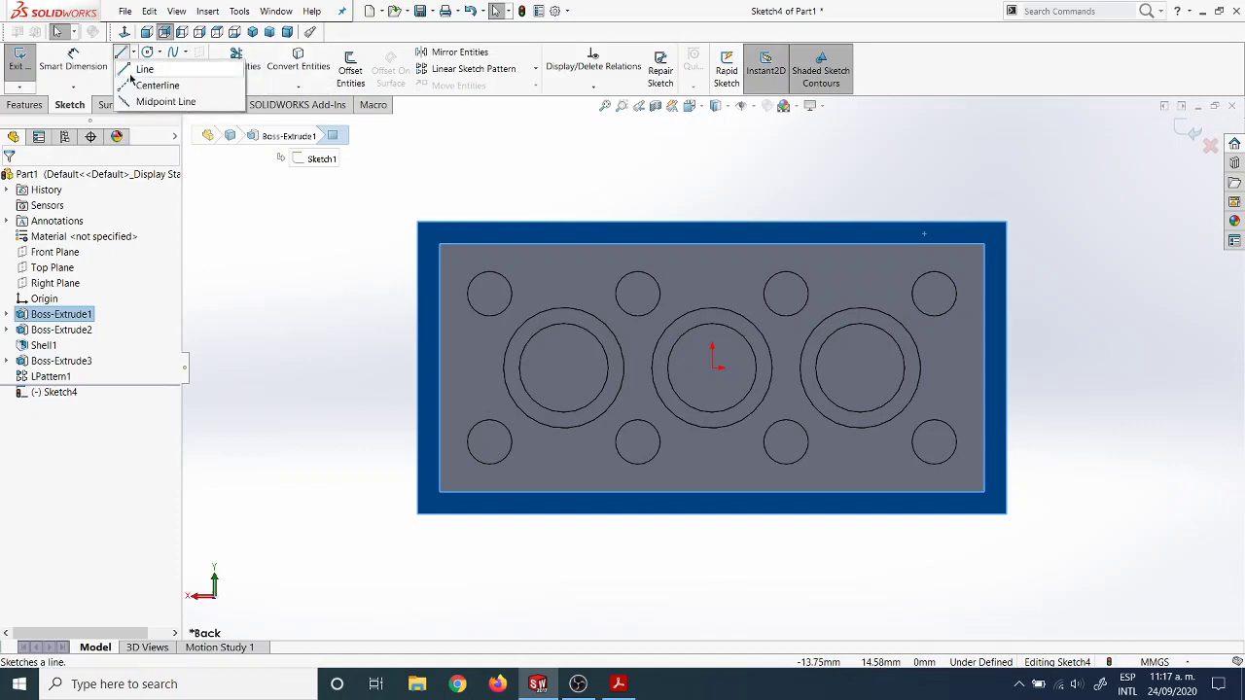
pyautogui.click(151, 85)
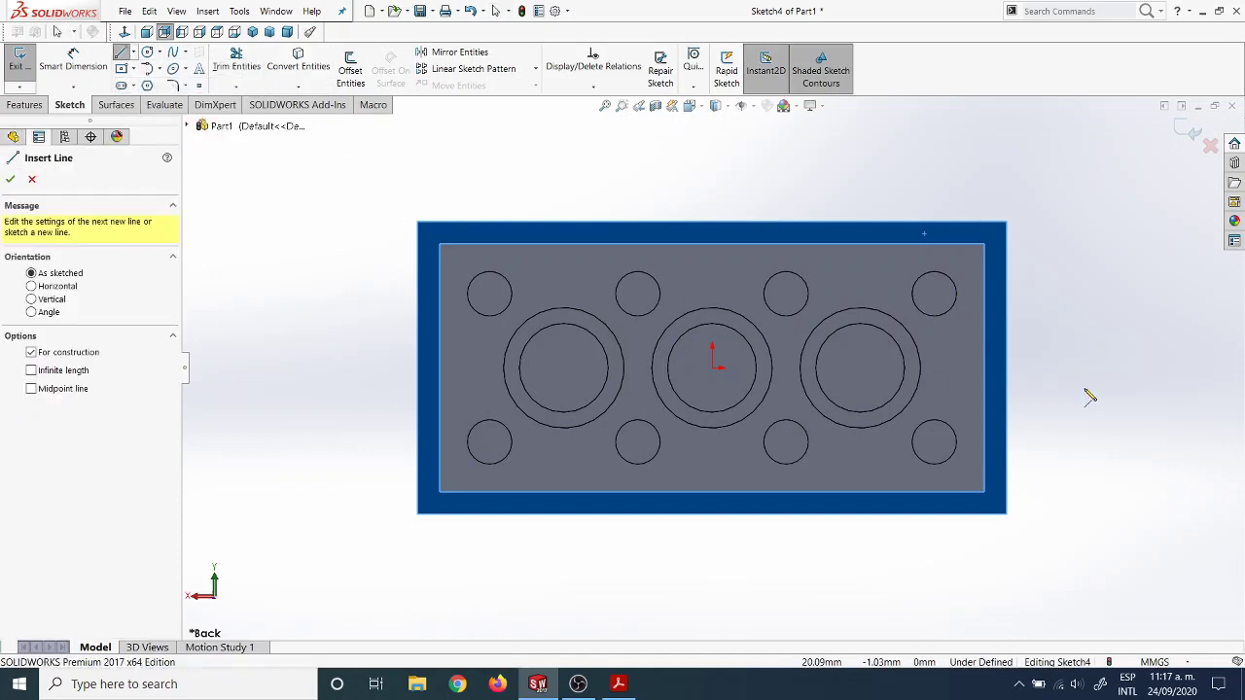
pyautogui.click(934, 295)
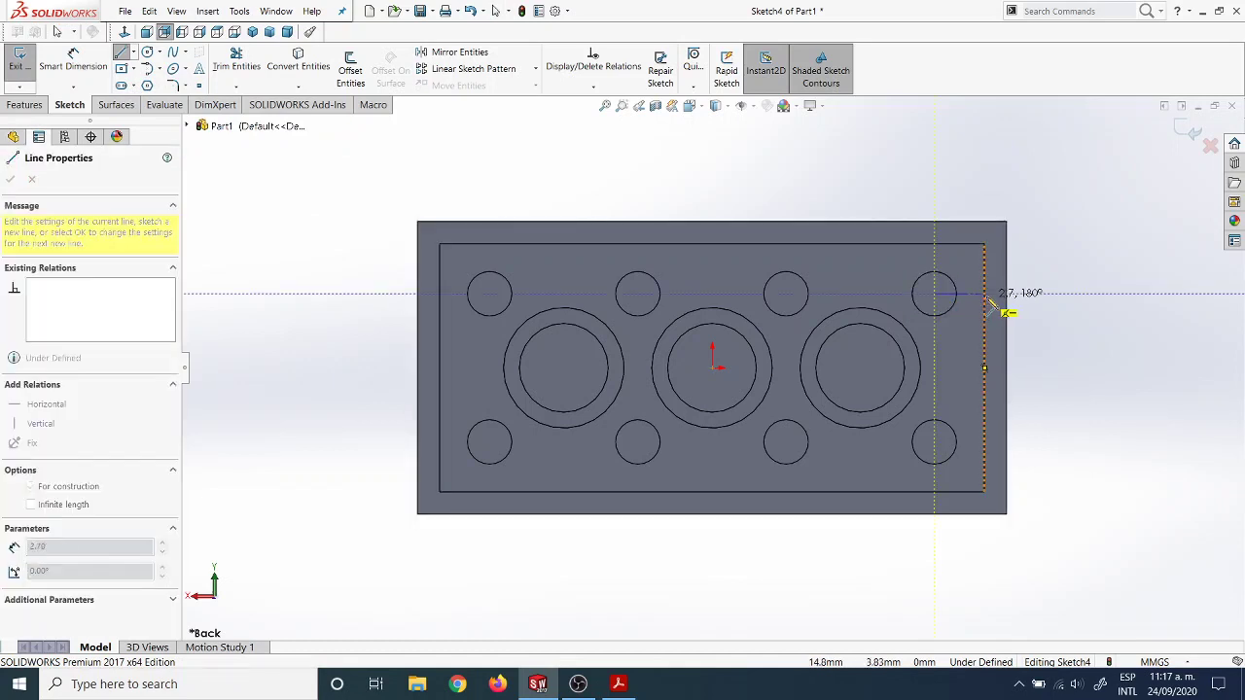
pyautogui.click(985, 294)
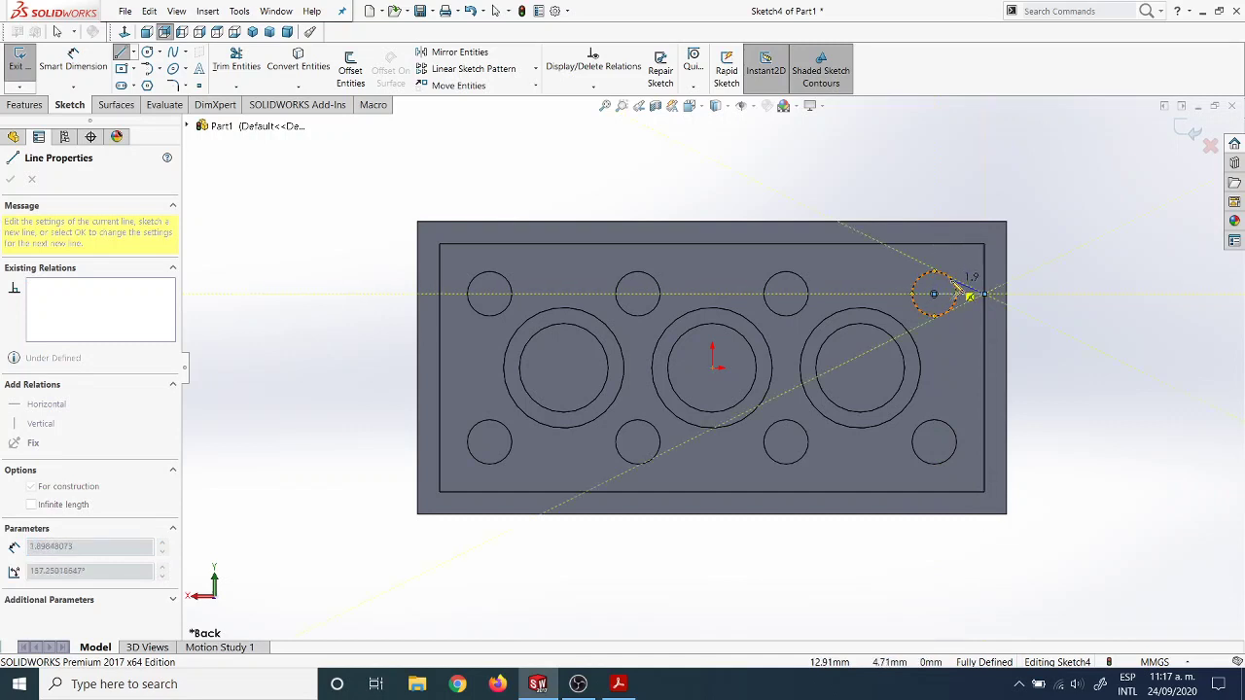
pyautogui.press('Escape')
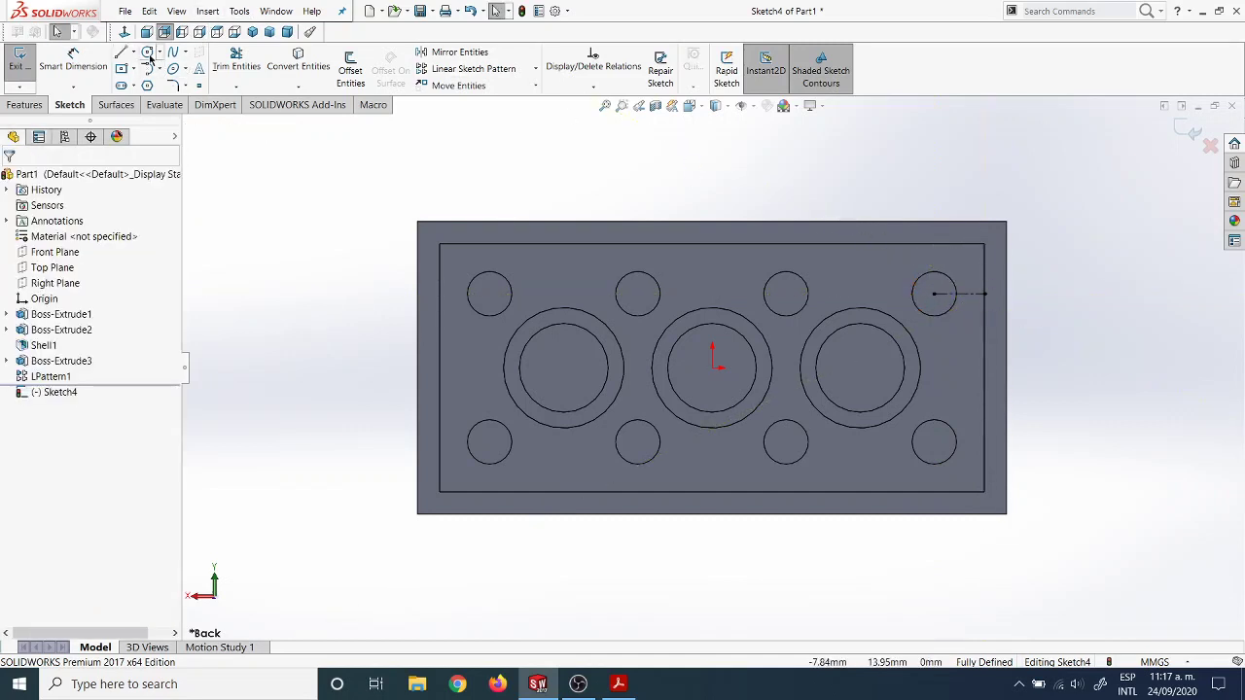
# Draw a vertical centerline from the same corner hole's center up to the upper inner wall edge.
pyautogui.click(135, 53)
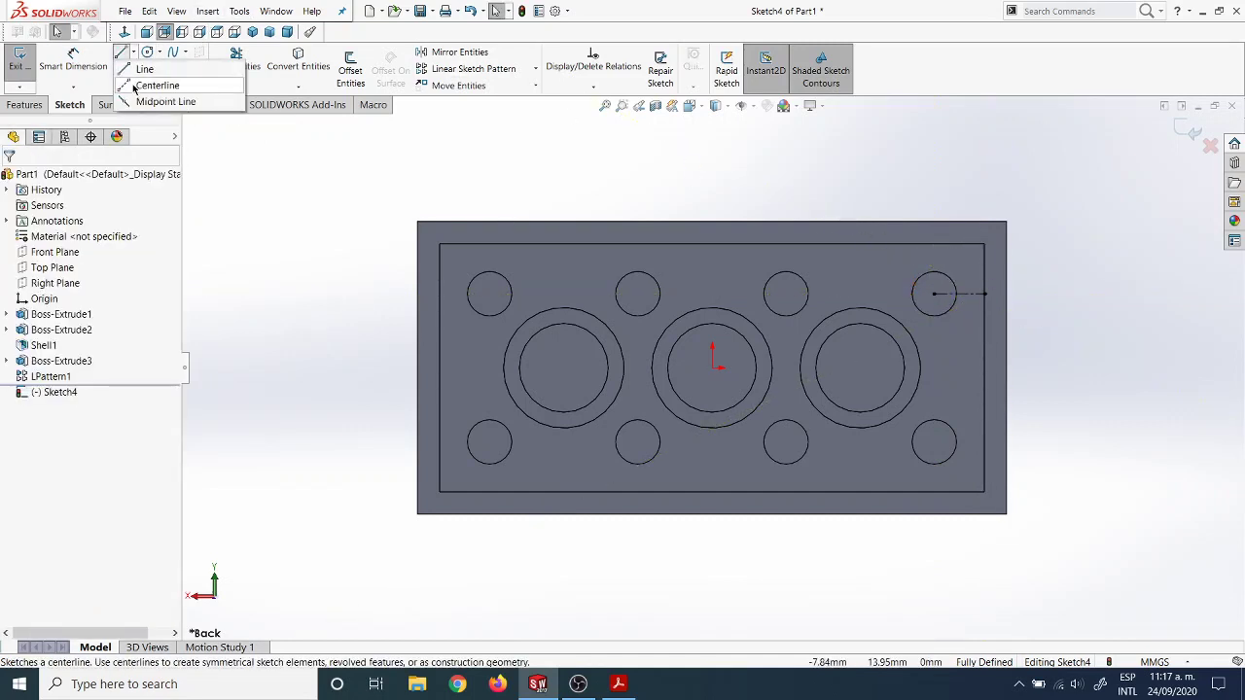
pyautogui.click(136, 86)
pyautogui.click(935, 293)
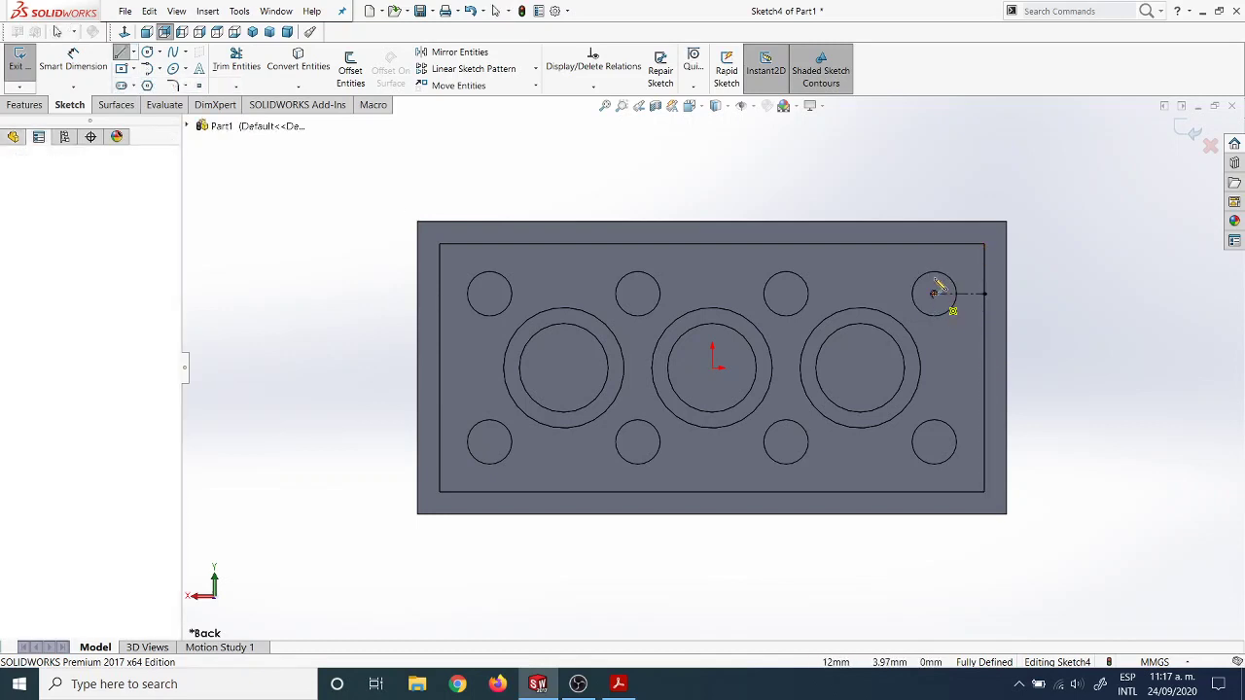
pyautogui.click(935, 245)
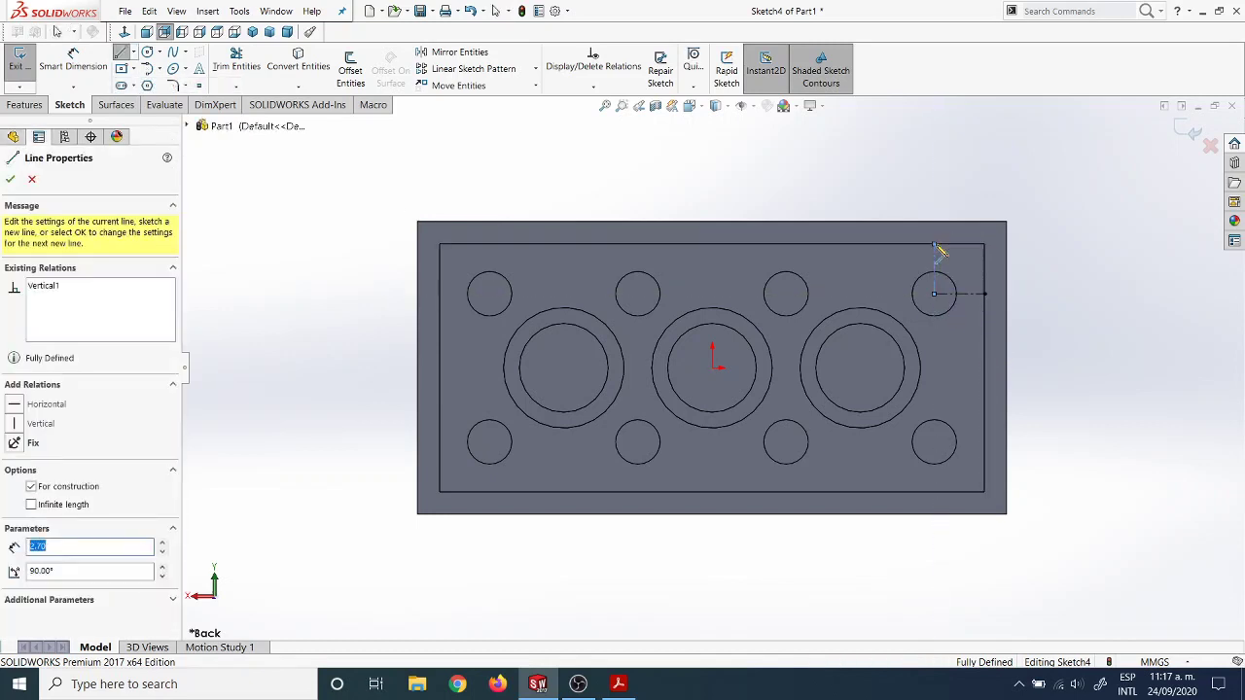
pyautogui.press('Escape')
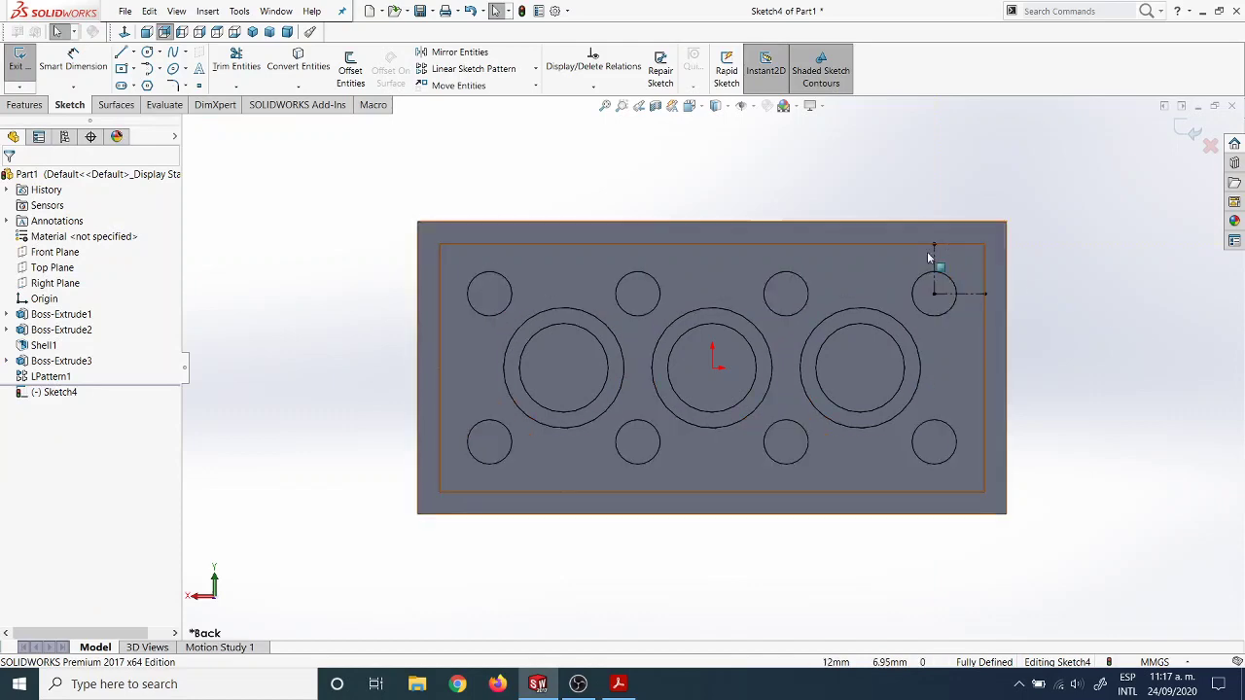
# Examine the size and placement of the small inner-wall ribs in the Lego blocks PDF drawing in Acrobat Reader.
pyautogui.click(617, 684)
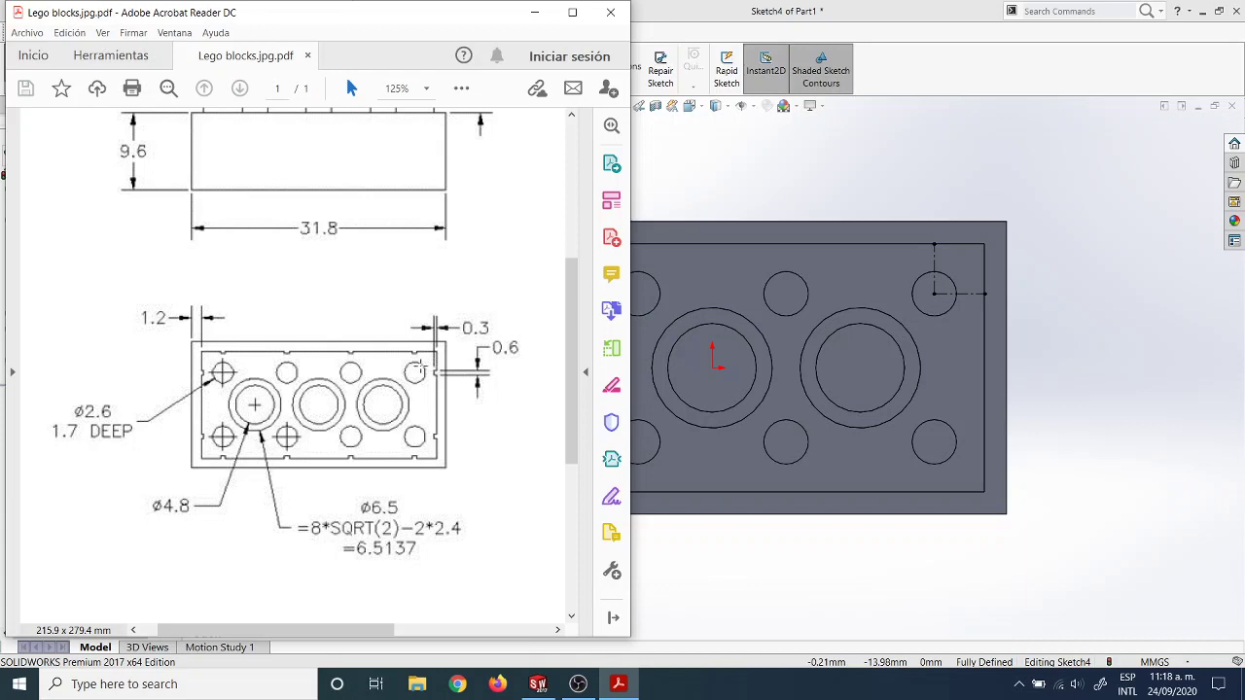
pyautogui.scroll(-1, 438, 375)
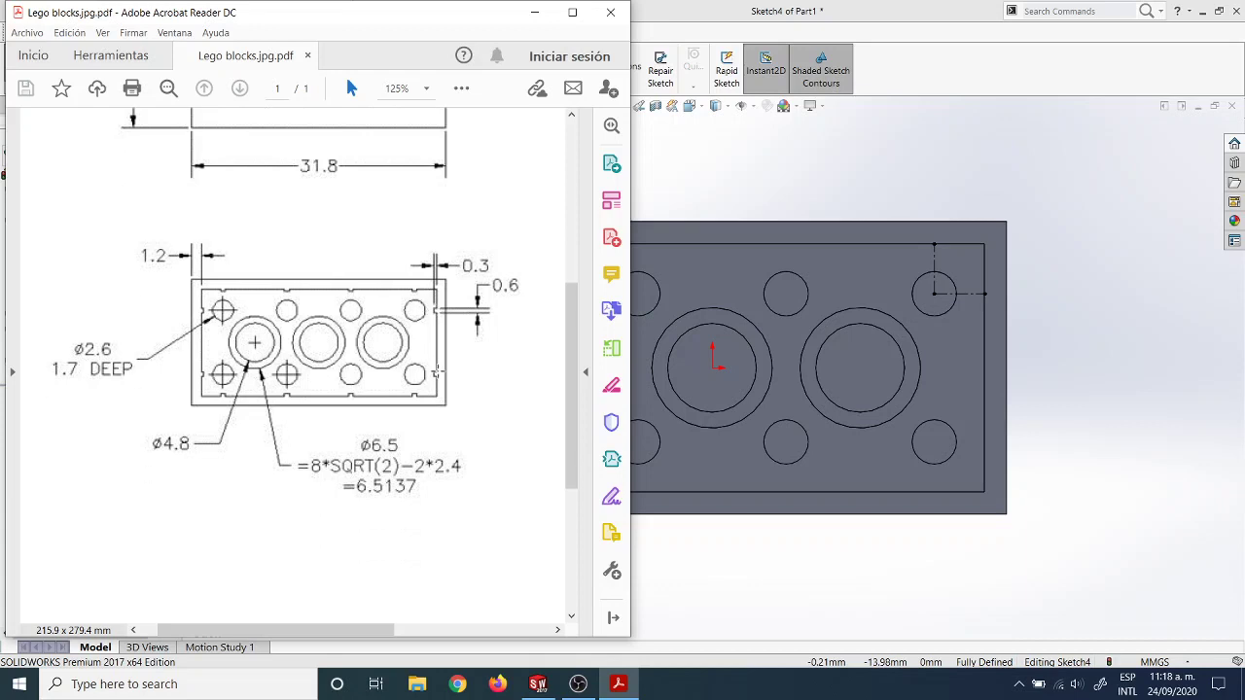
pyautogui.keyDown('ctrl'); pyautogui.scroll(3, 440, 370); pyautogui.keyUp('ctrl')
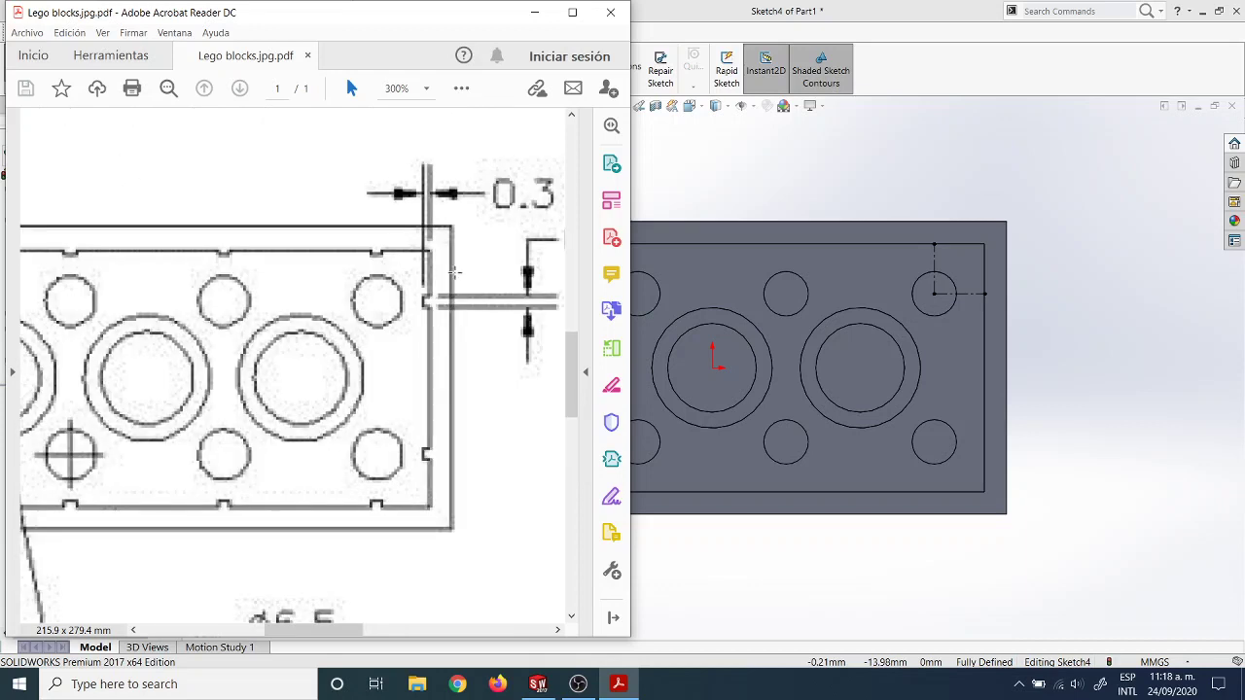
pyautogui.scroll(1, 457, 363)
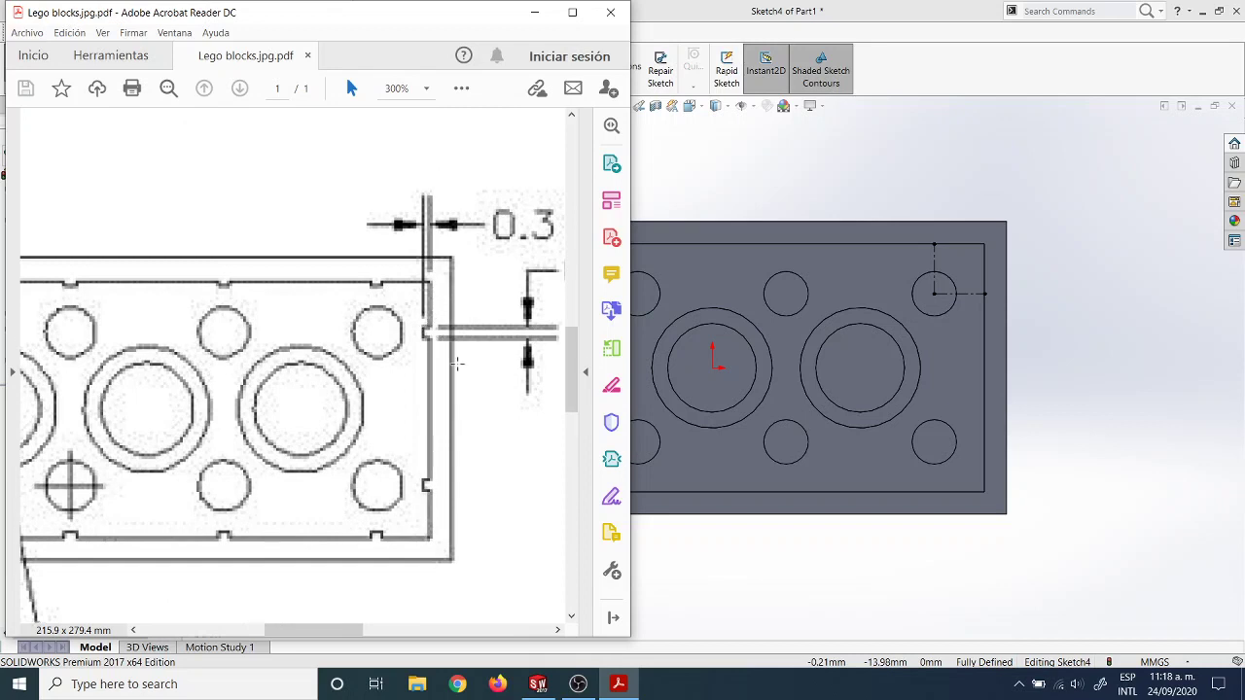
pyautogui.hscroll(4, 438, 467)
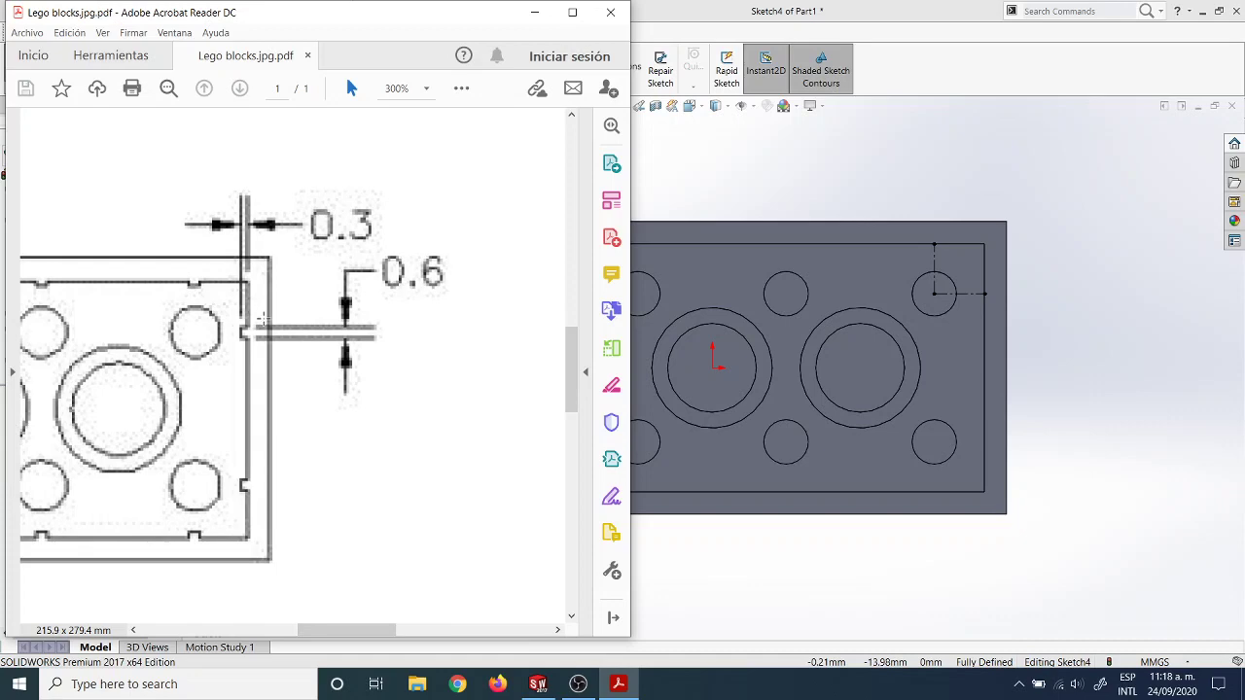
pyautogui.keyDown('ctrl'); pyautogui.scroll(1, 260, 319); pyautogui.keyUp('ctrl')
pyautogui.keyDown('ctrl'); pyautogui.scroll(-3, 261, 319); pyautogui.keyUp('ctrl')
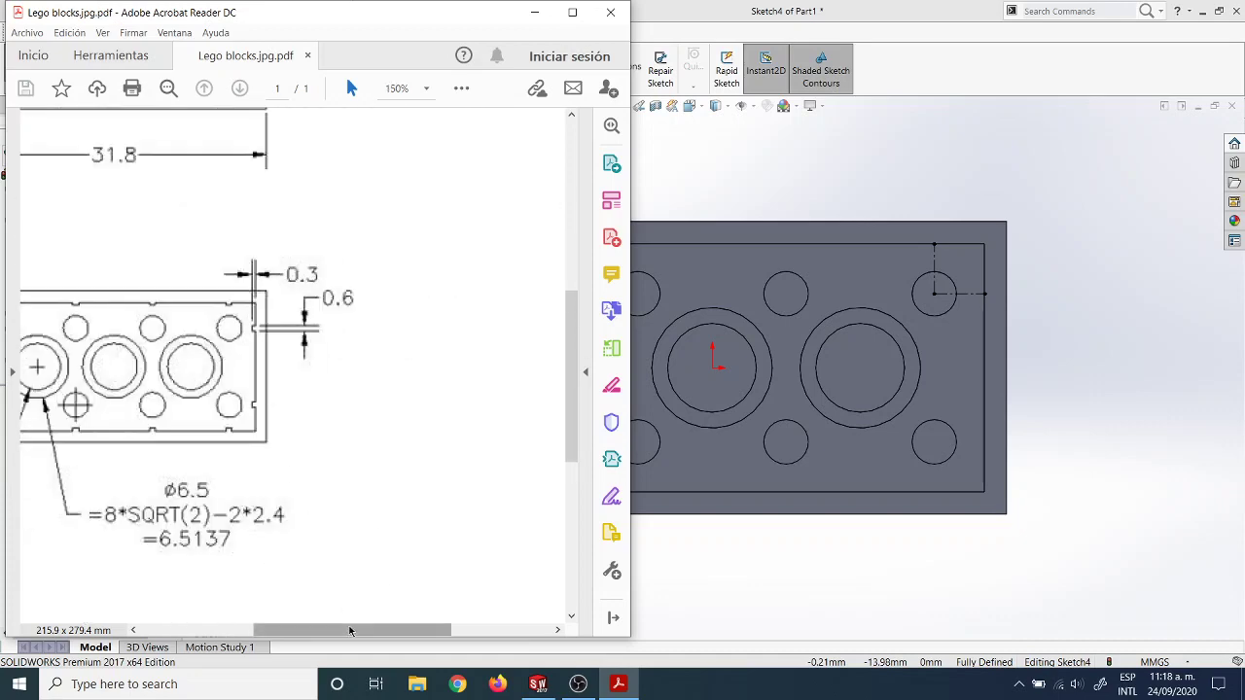
pyautogui.hscroll(-3, 346, 630)
pyautogui.click(534, 13)
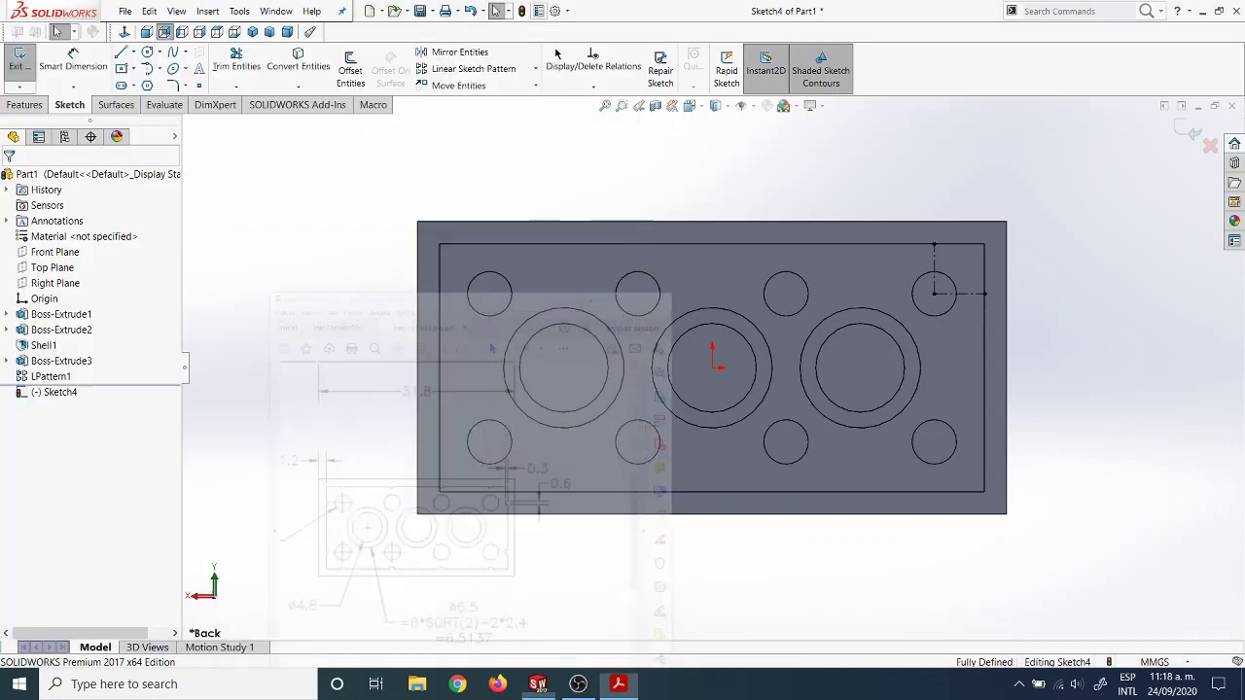
# Sketch a center rectangle about 1.55 by 1.16 mm on the horizontal centerline's endpoint at the right inner wall.
pyautogui.click(134, 70)
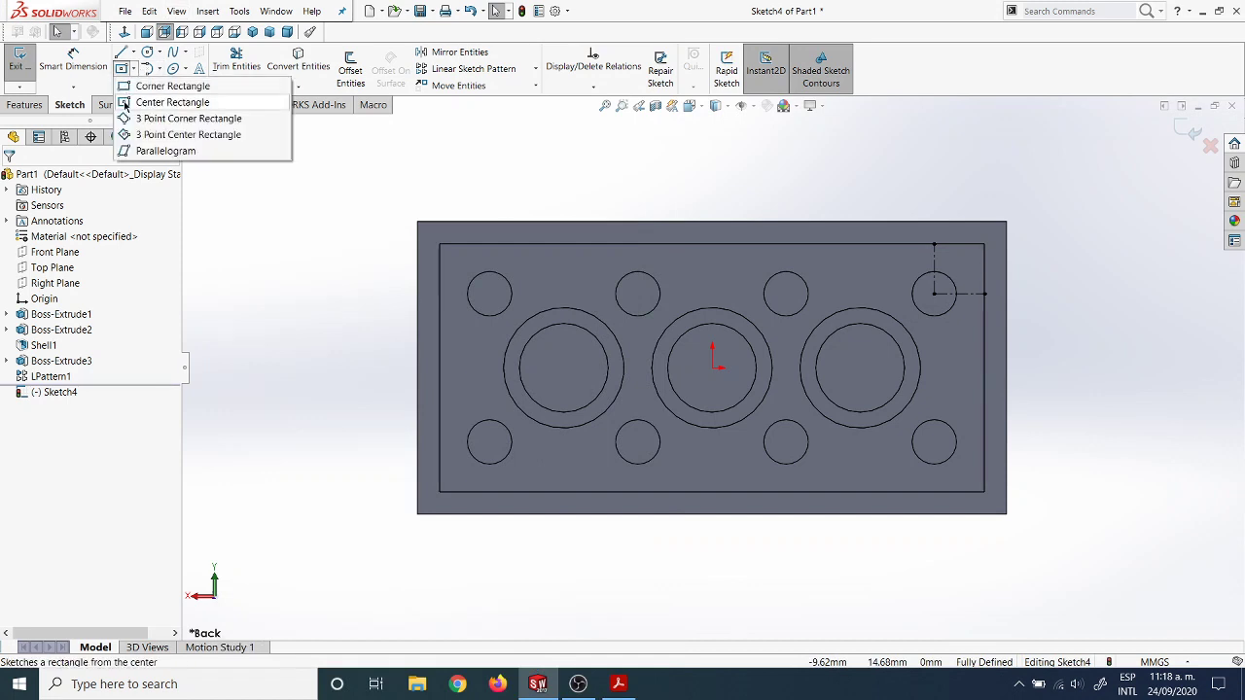
pyautogui.click(131, 103)
pyautogui.scroll(-4, 1012, 292)
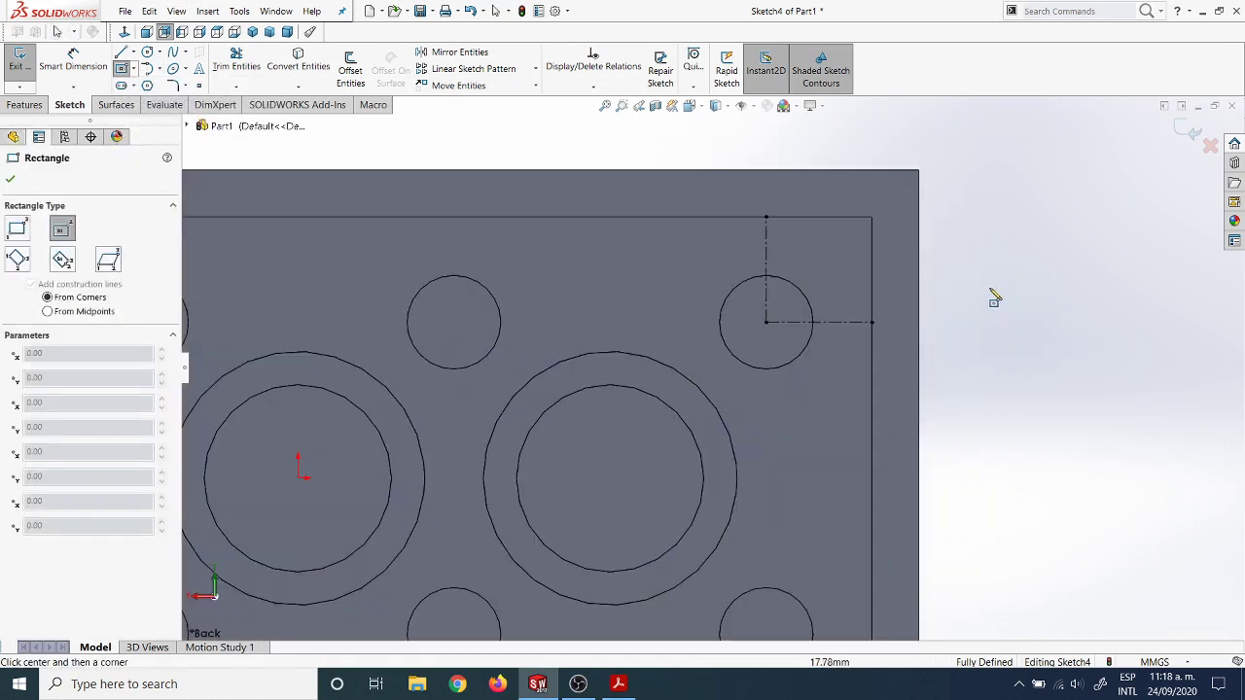
pyautogui.click(873, 325)
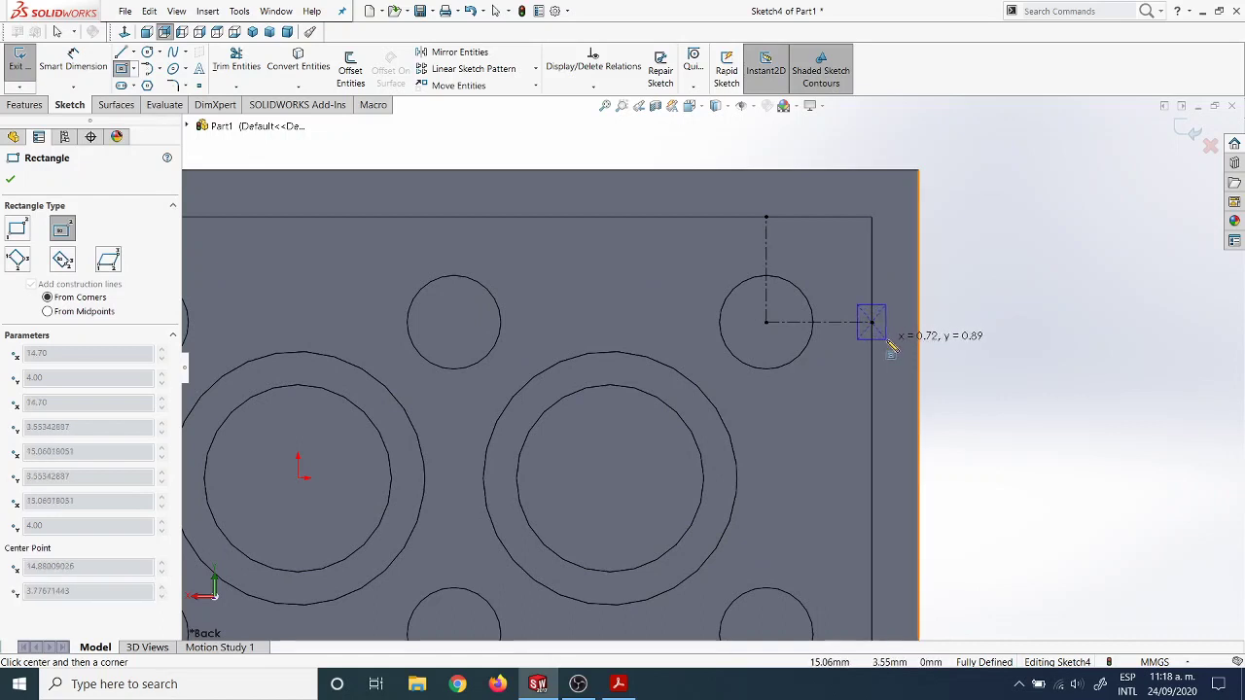
pyautogui.click(904, 348)
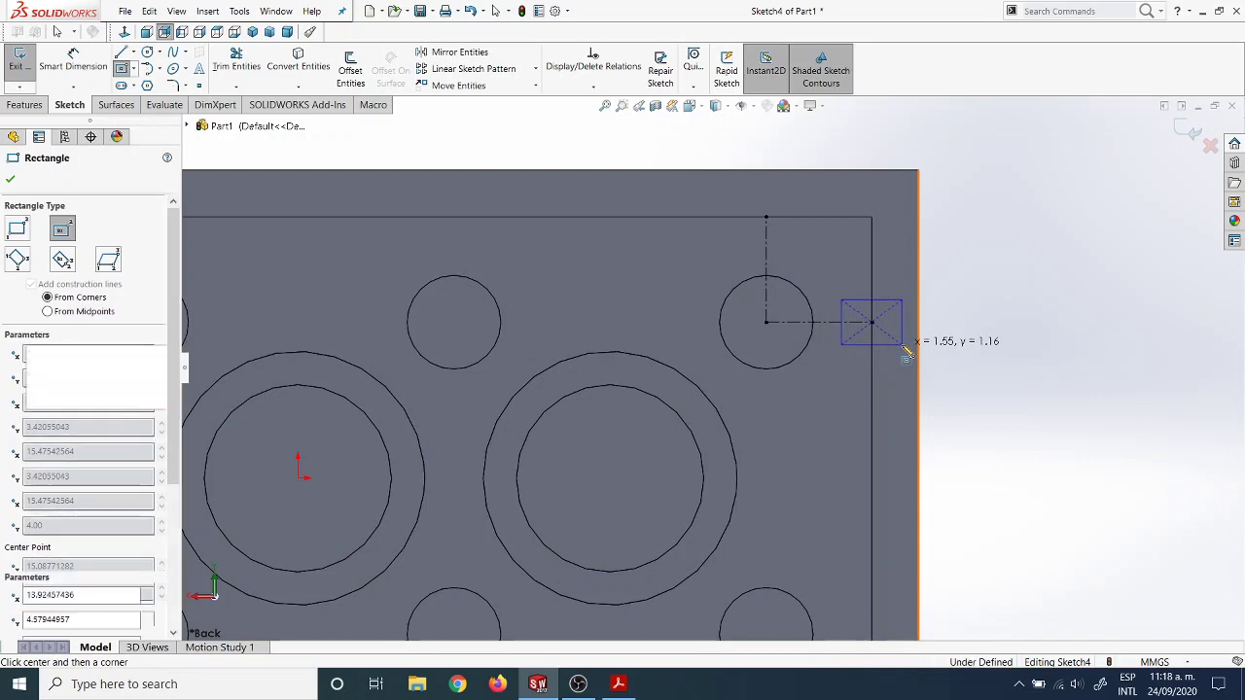
# Dimension the small rectangle's horizontal width as 0.6 mm.
pyautogui.click(66, 65)
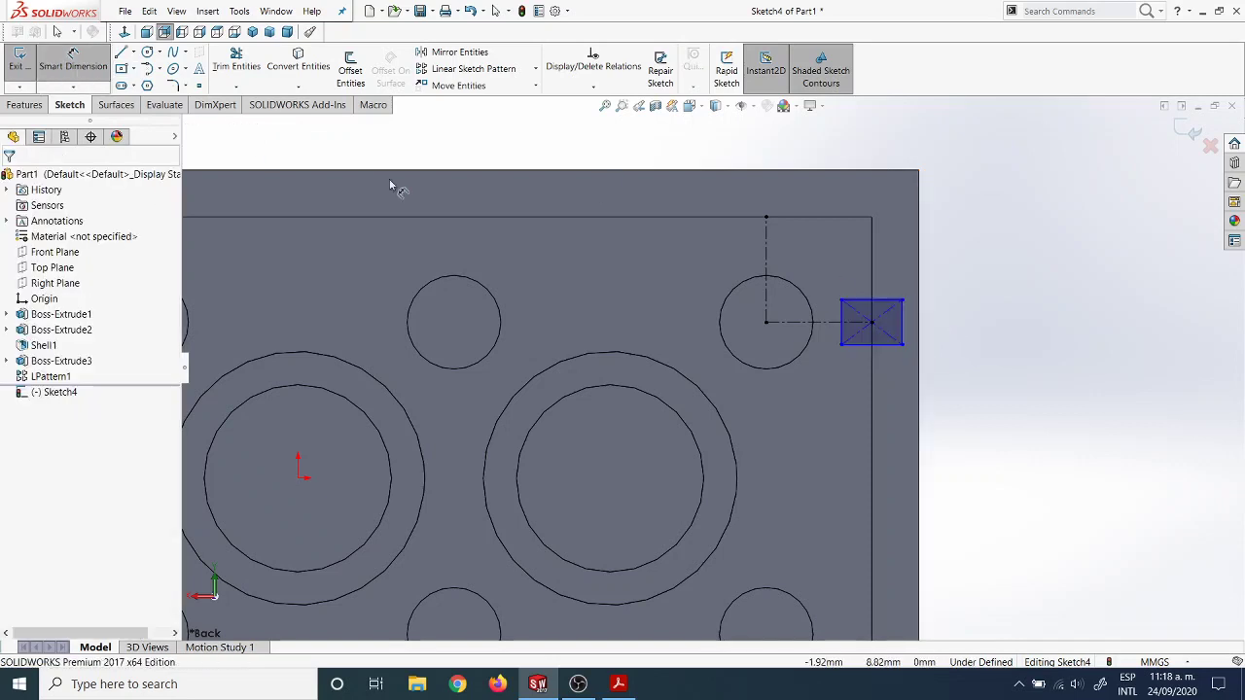
pyautogui.click(869, 303)
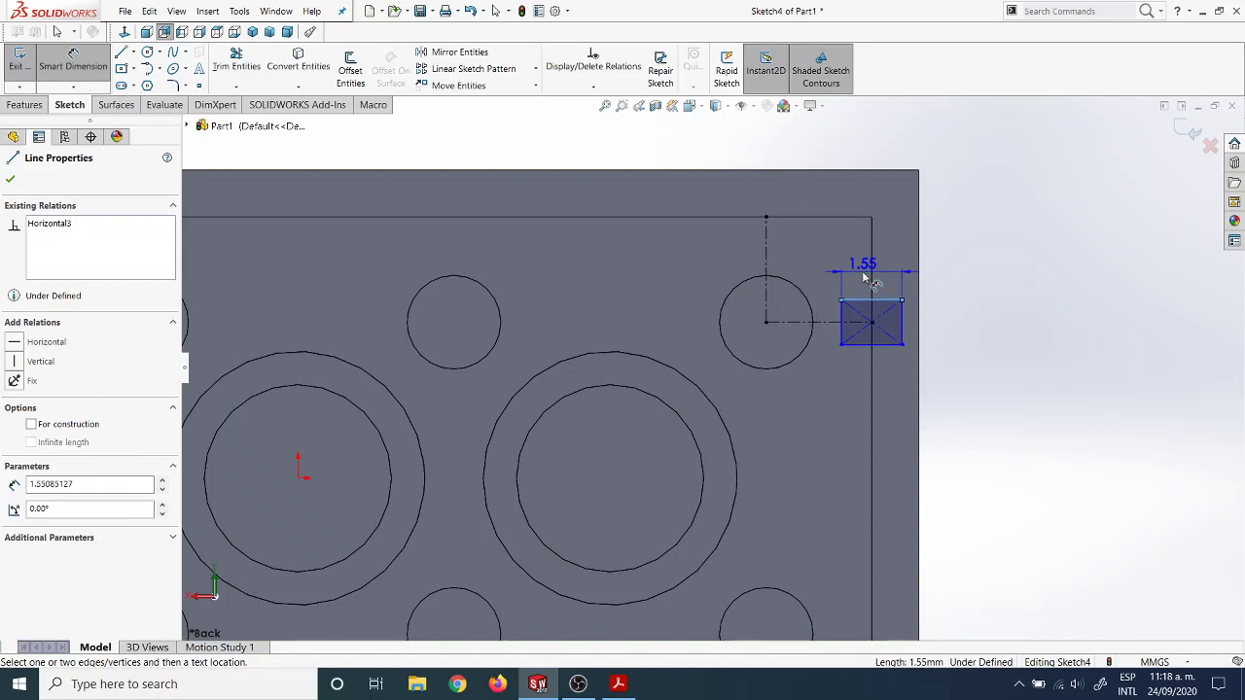
pyautogui.click(863, 278)
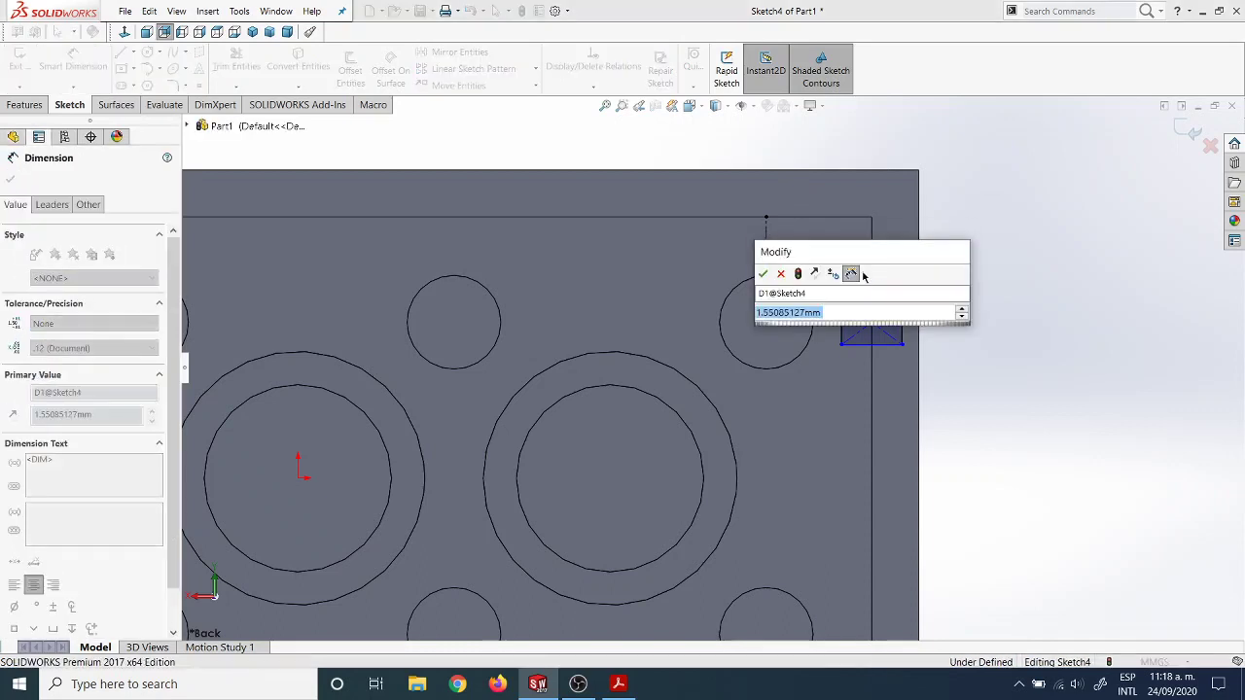
pyautogui.write('0.6')
pyautogui.press('Return')
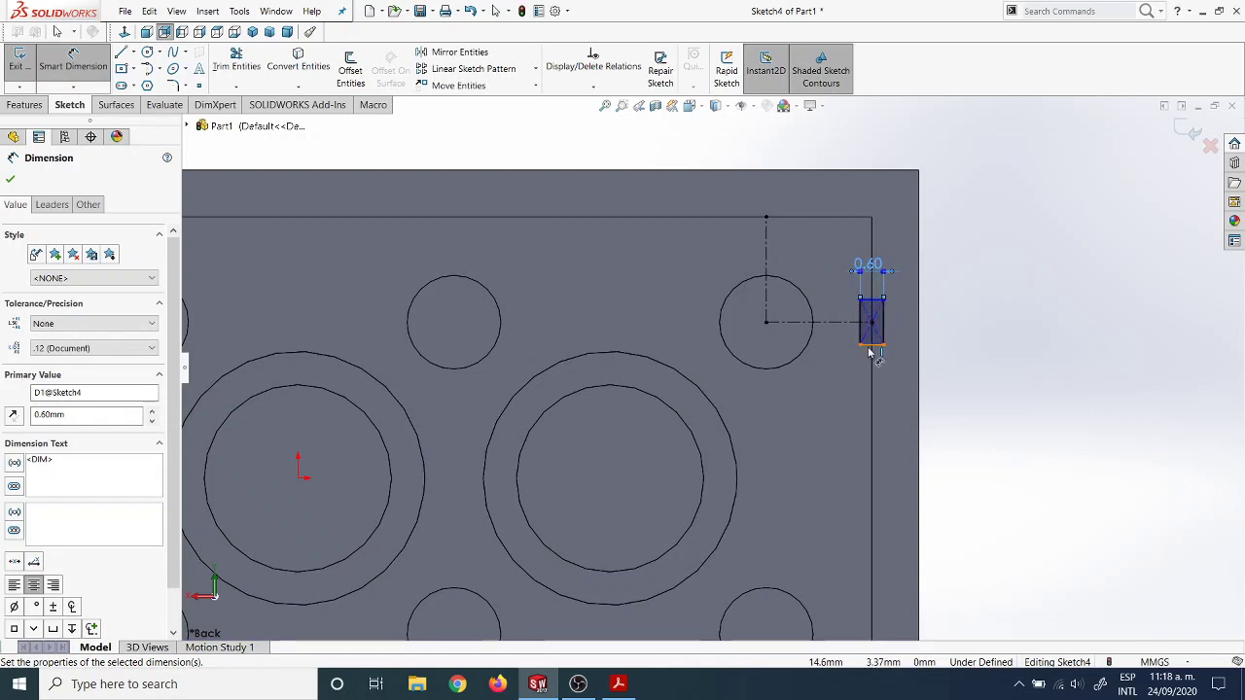
# Dimension the small rectangle's vertical height as 0.6 mm.
pyautogui.click(885, 326)
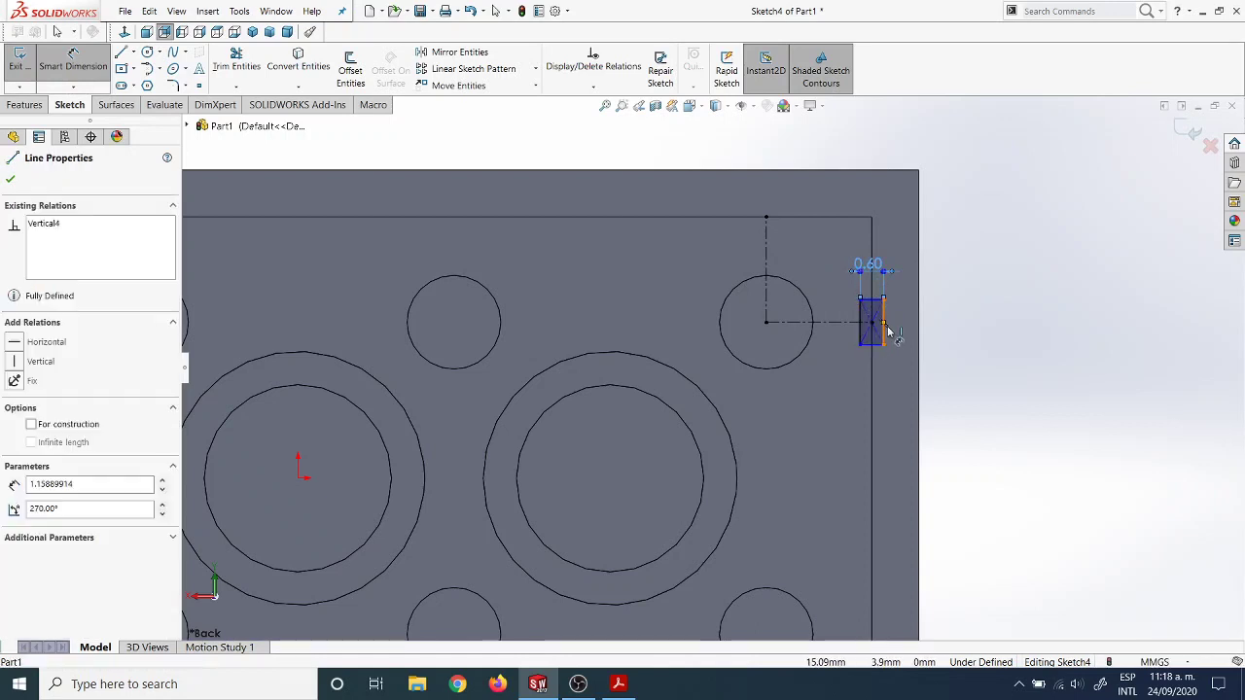
pyautogui.click(976, 340)
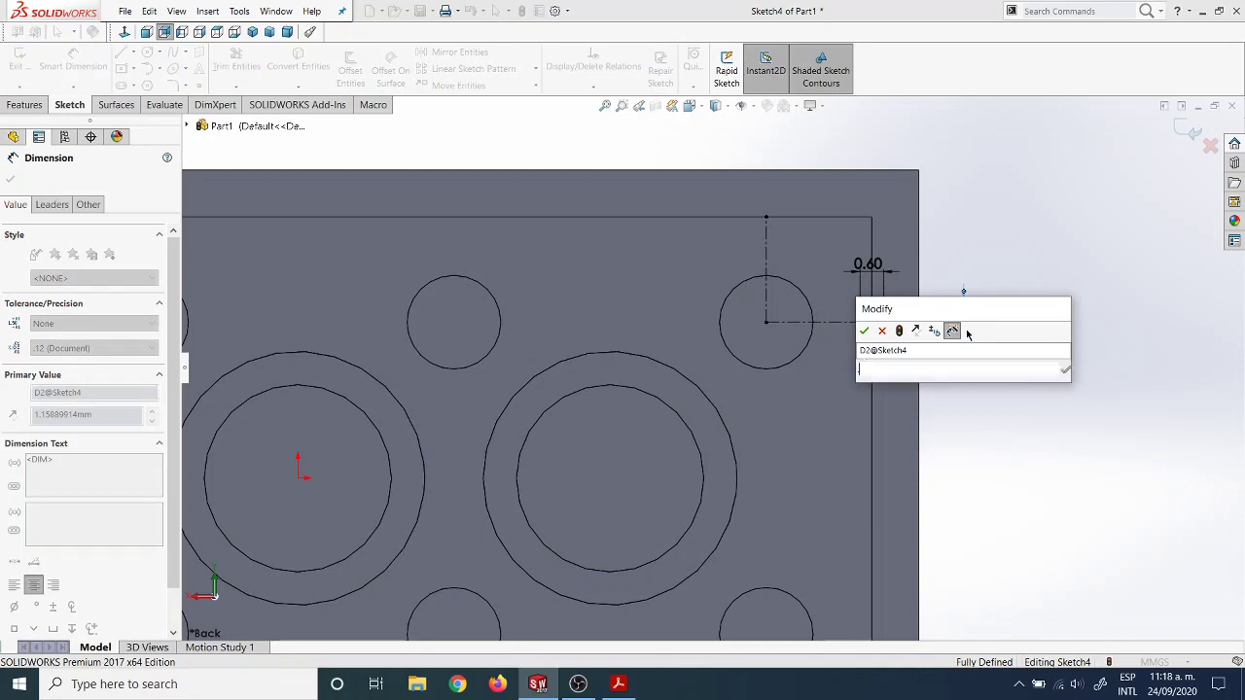
pyautogui.press('BackSpace')
pyautogui.write('0.6')
pyautogui.press('Return')
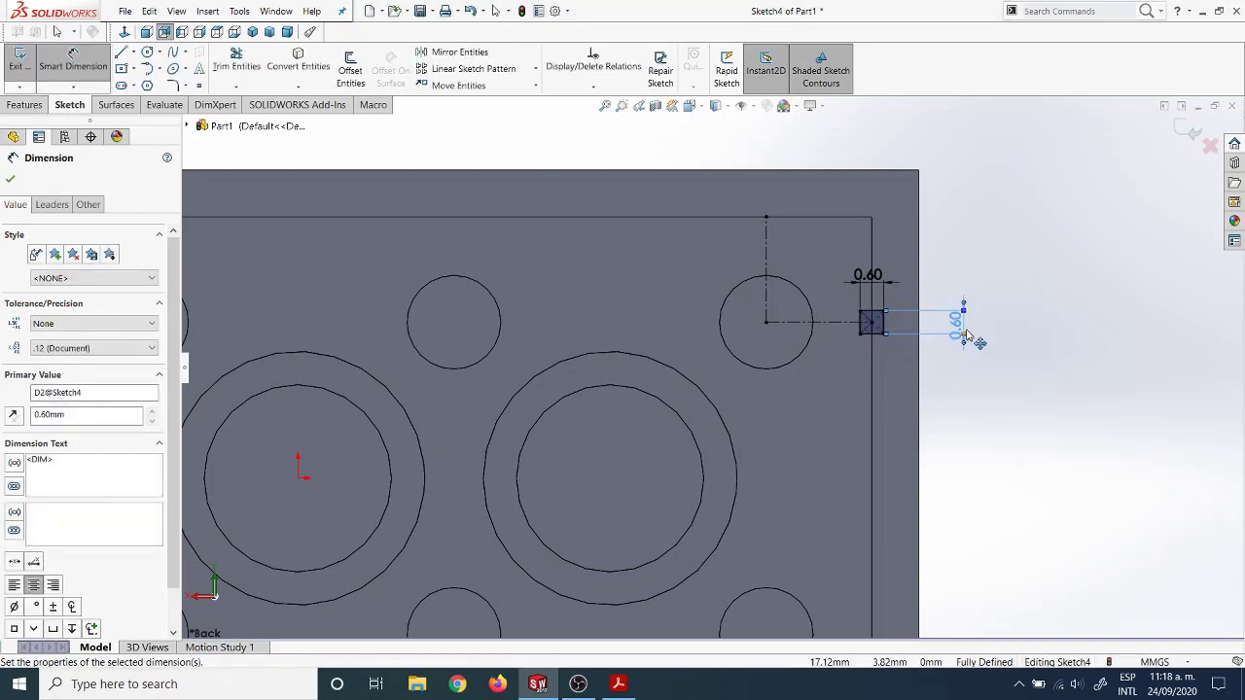
# Compare the sketched square on the inner wall with the rib detail in the Lego blocks PDF drawing.
pyautogui.scroll(-1, 953, 321)
pyautogui.scroll(-3, 876, 302)
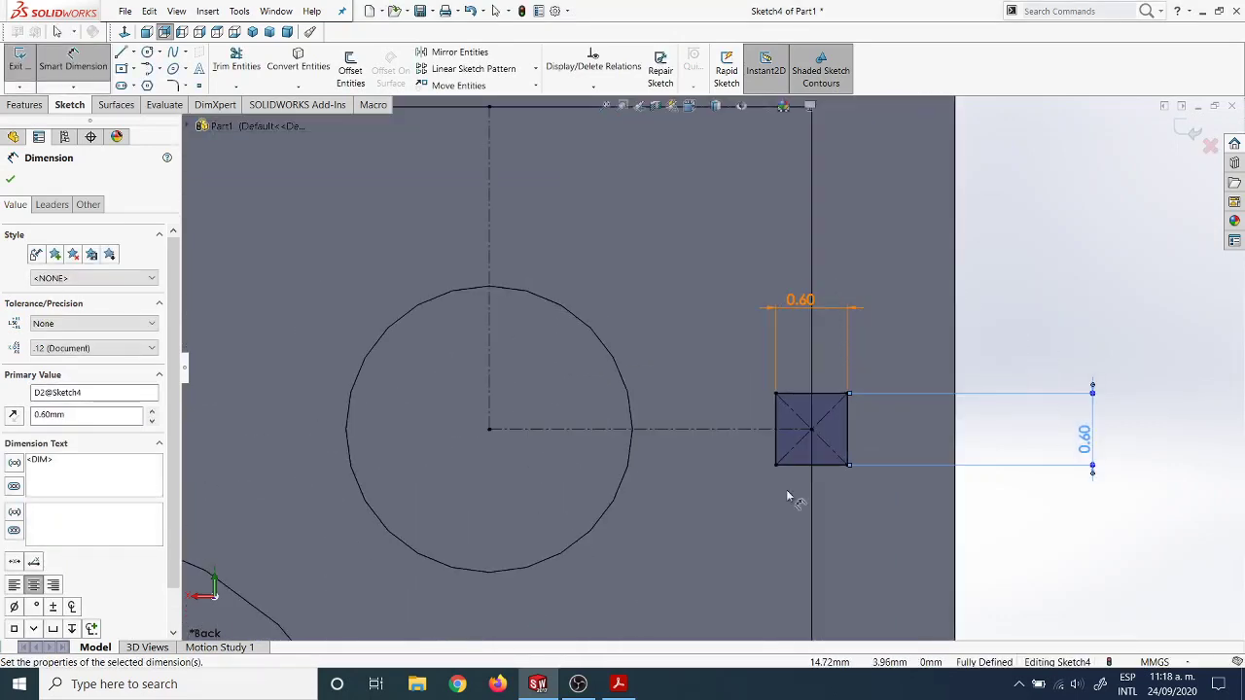
pyautogui.click(621, 685)
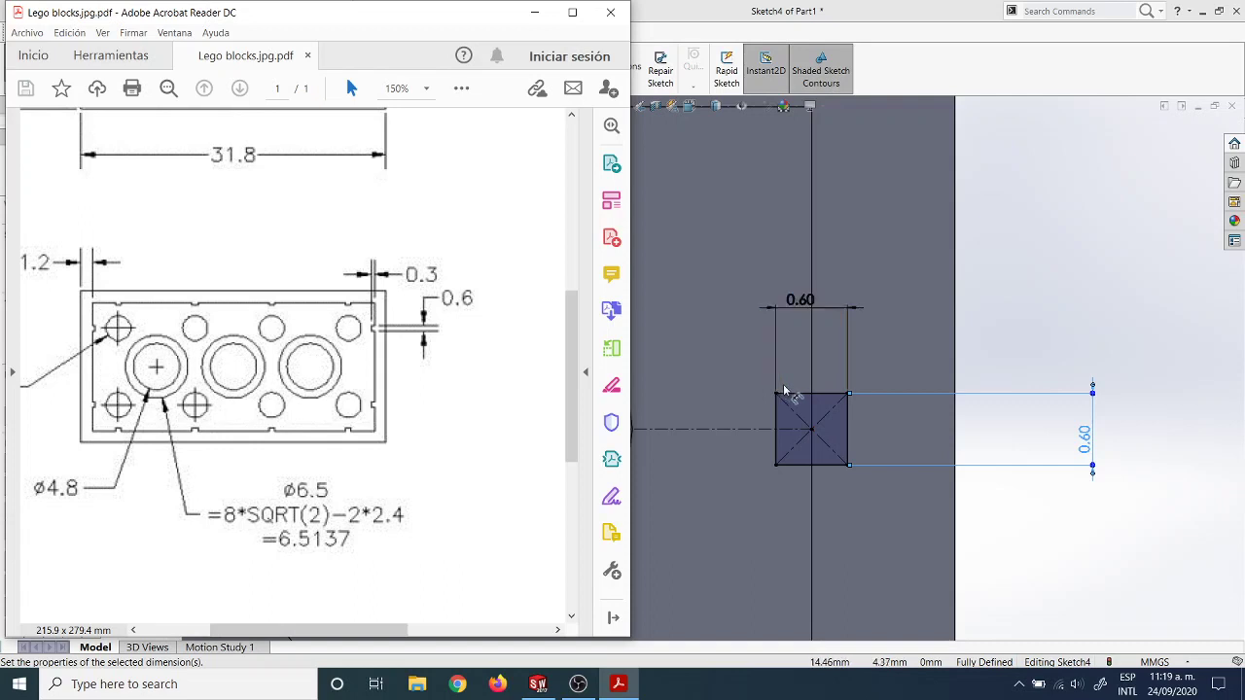
pyautogui.scroll(3, 778, 387)
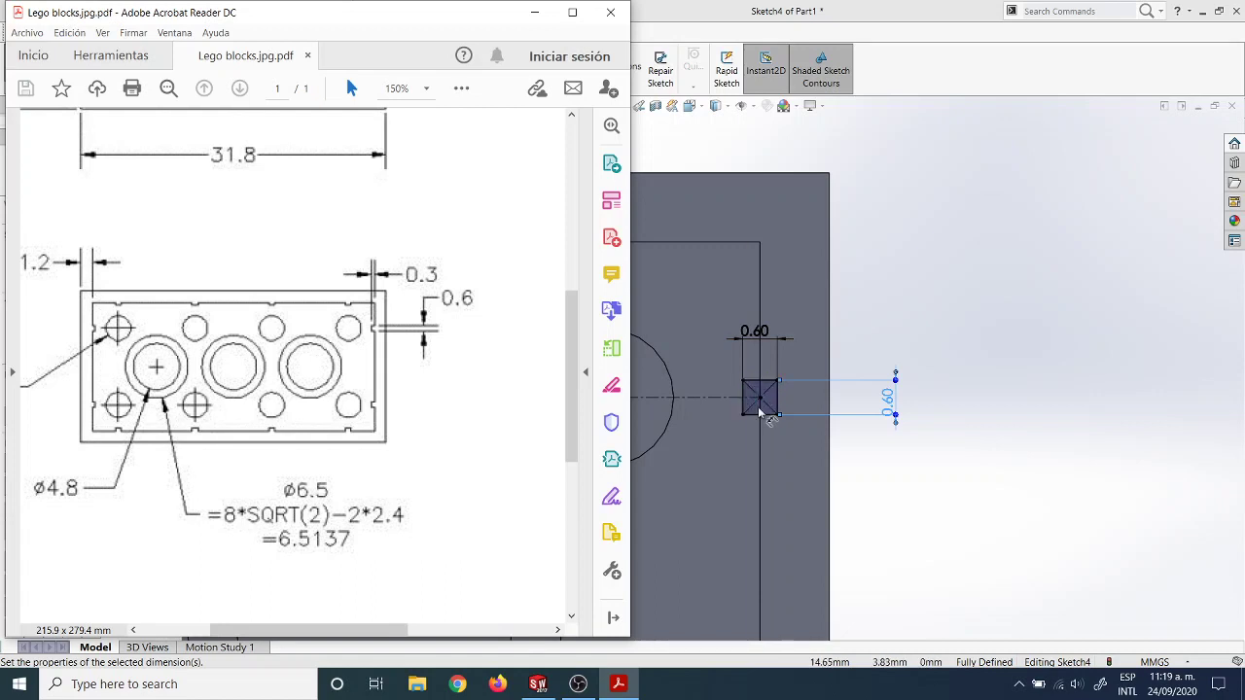
# Switch back to SOLIDWORKS and set up a blind 8.40 mm Boss-Extrude of the small square, reversed into the brick's cavity.
pyautogui.click(534, 12)
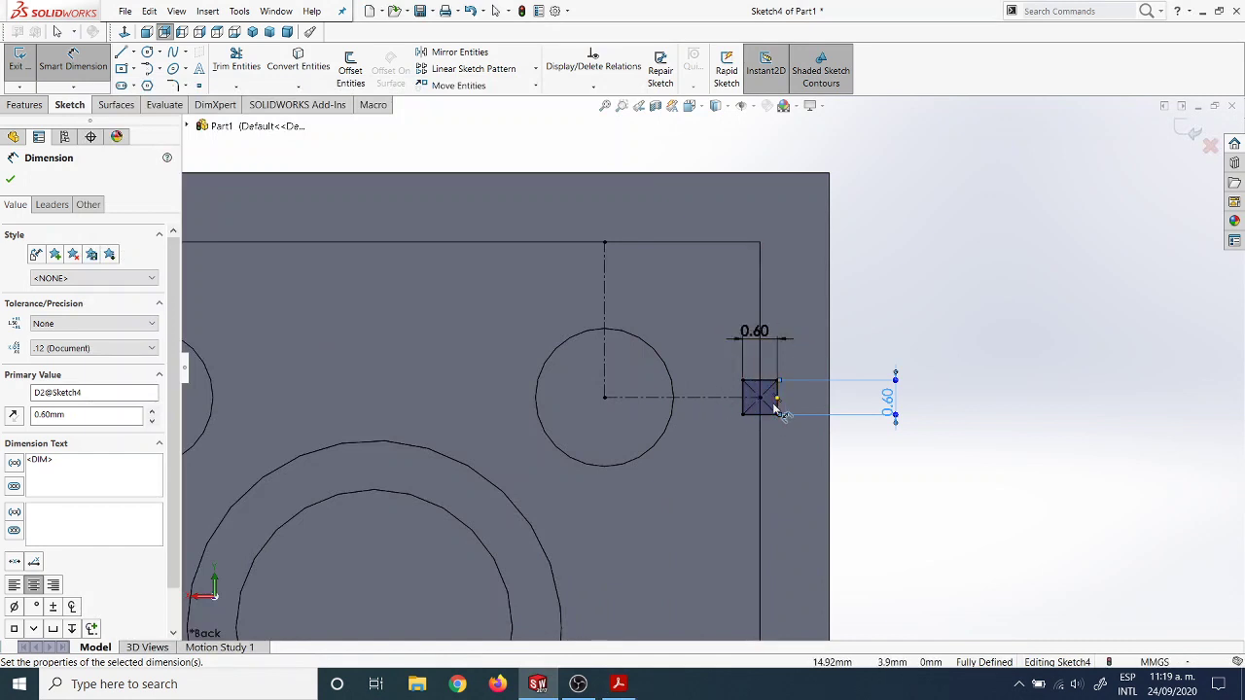
pyautogui.scroll(6, 775, 431)
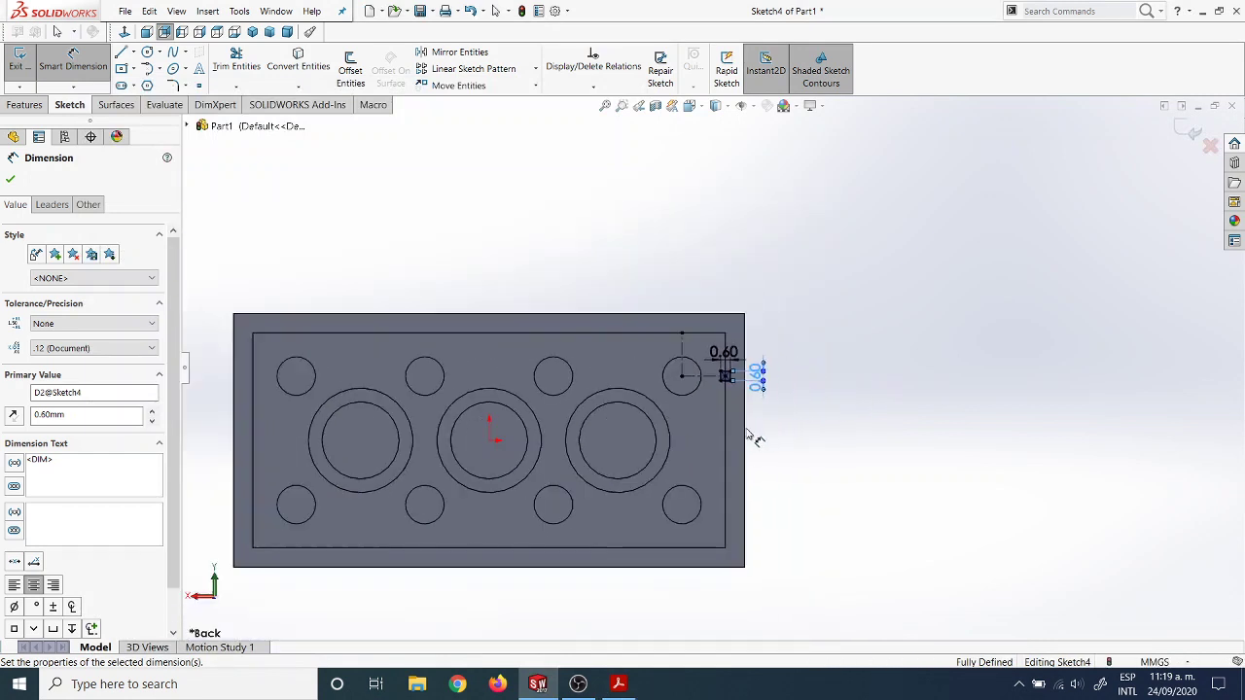
pyautogui.moveTo(677, 403); pyautogui.dragTo(741, 381, button='middle')
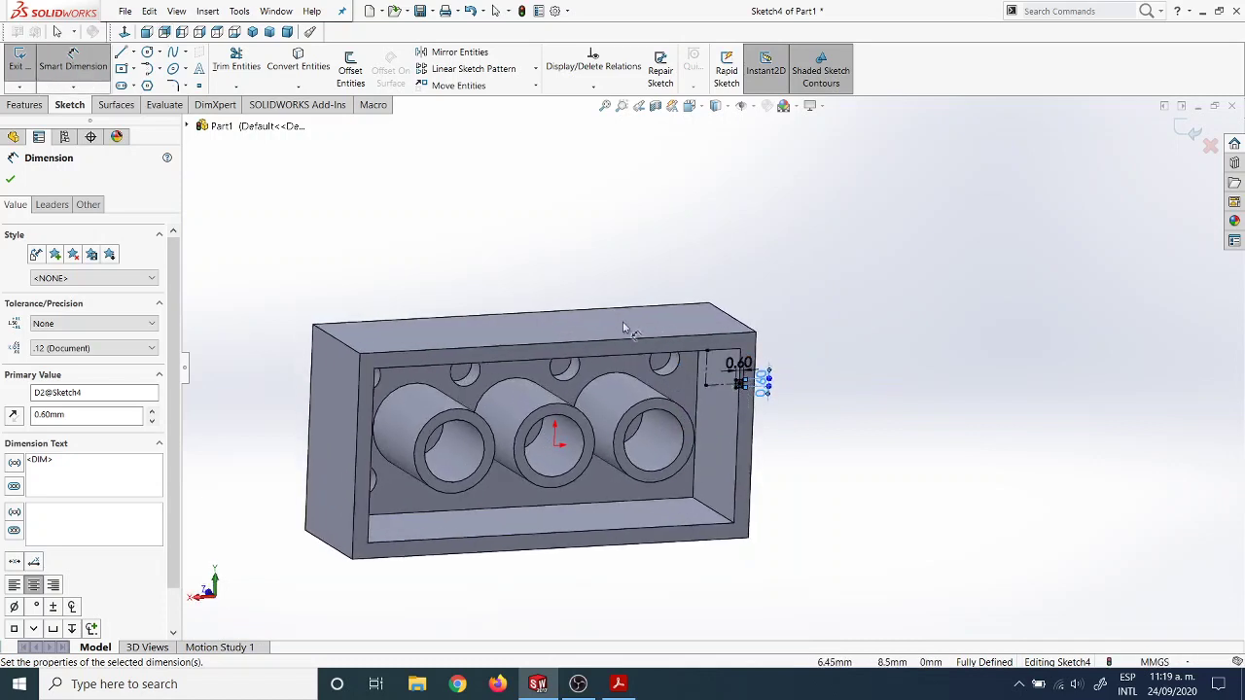
pyautogui.click(25, 104)
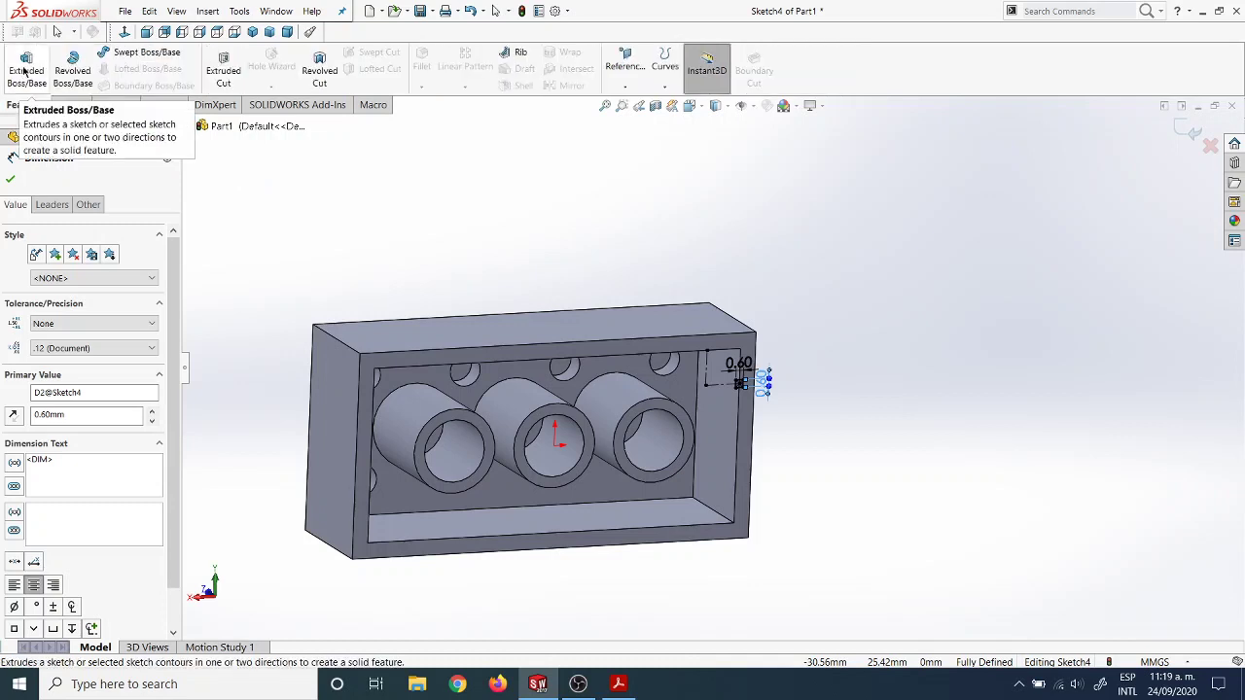
pyautogui.click(24, 73)
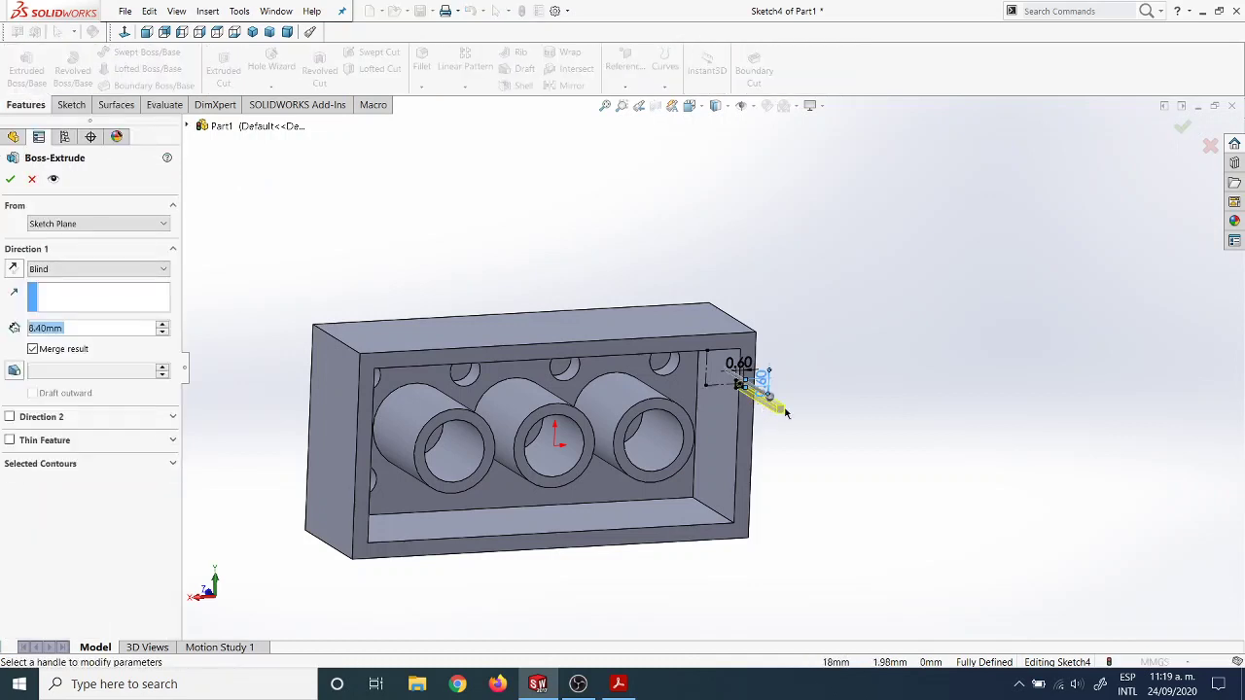
pyautogui.moveTo(786, 414); pyautogui.dragTo(803, 503, button='middle')
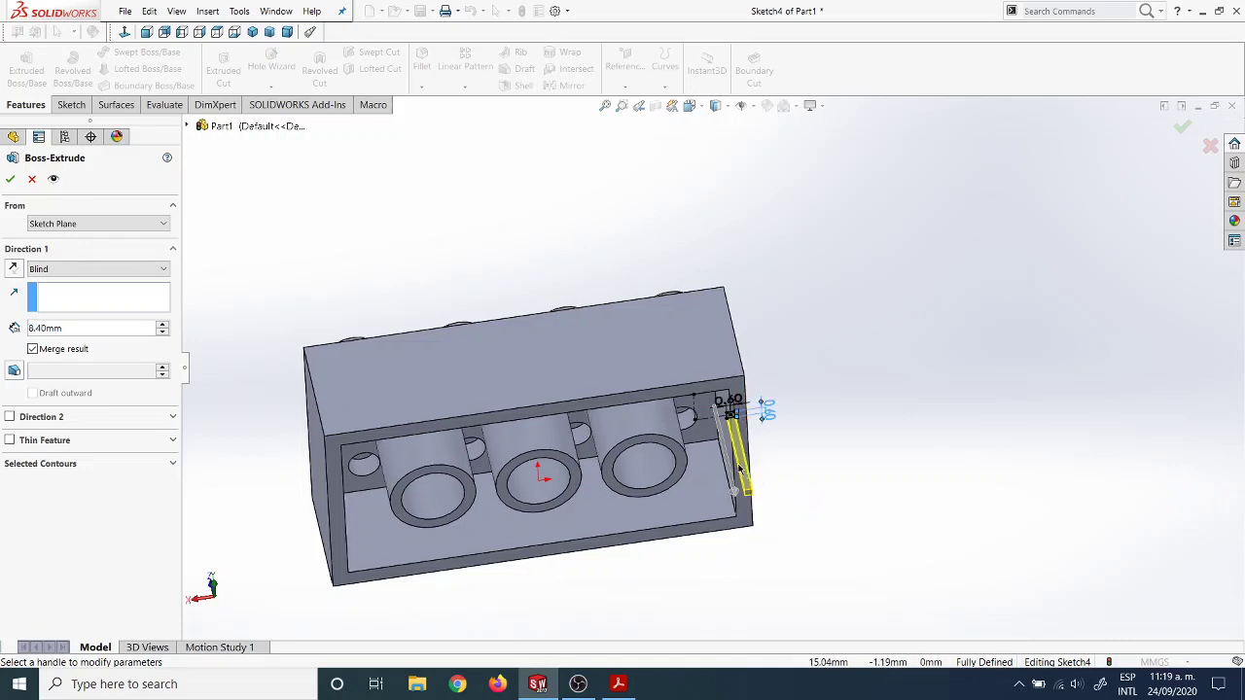
pyautogui.click(13, 270)
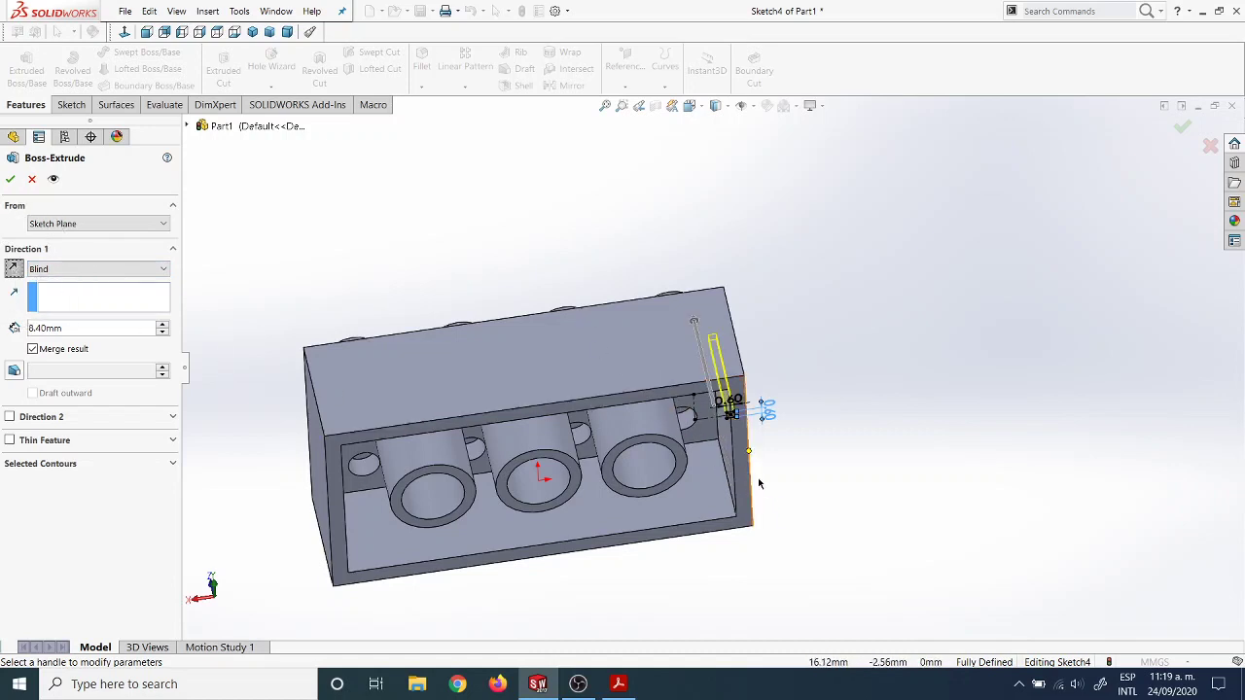
pyautogui.press('Up')
pyautogui.press('Up')
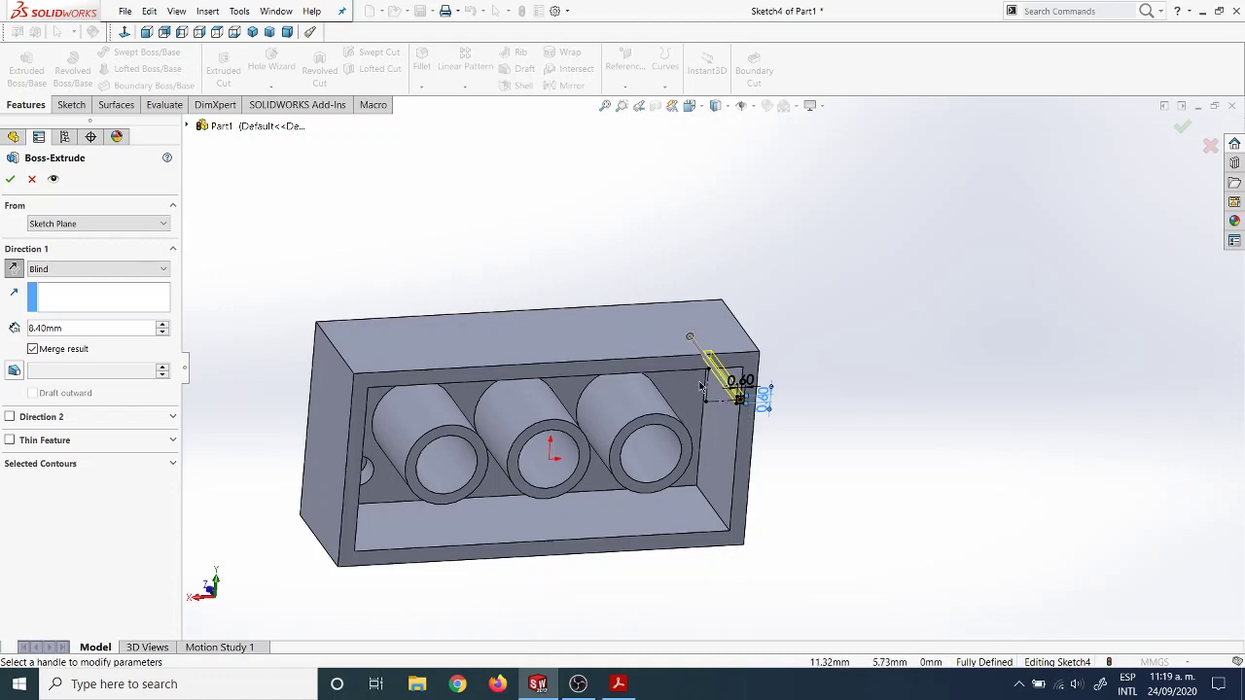
# Check the rib detail and the brick's side and underside views in the Lego blocks PDF drawing.
pyautogui.click(617, 684)
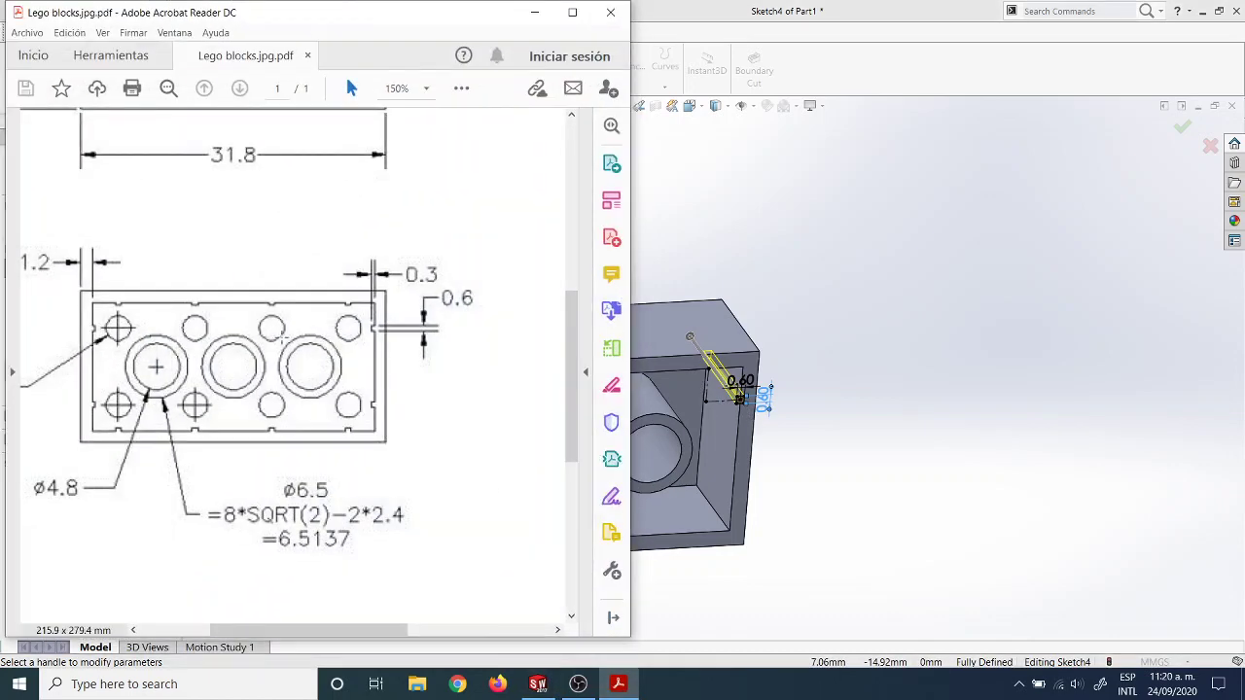
pyautogui.scroll(1, 250, 307)
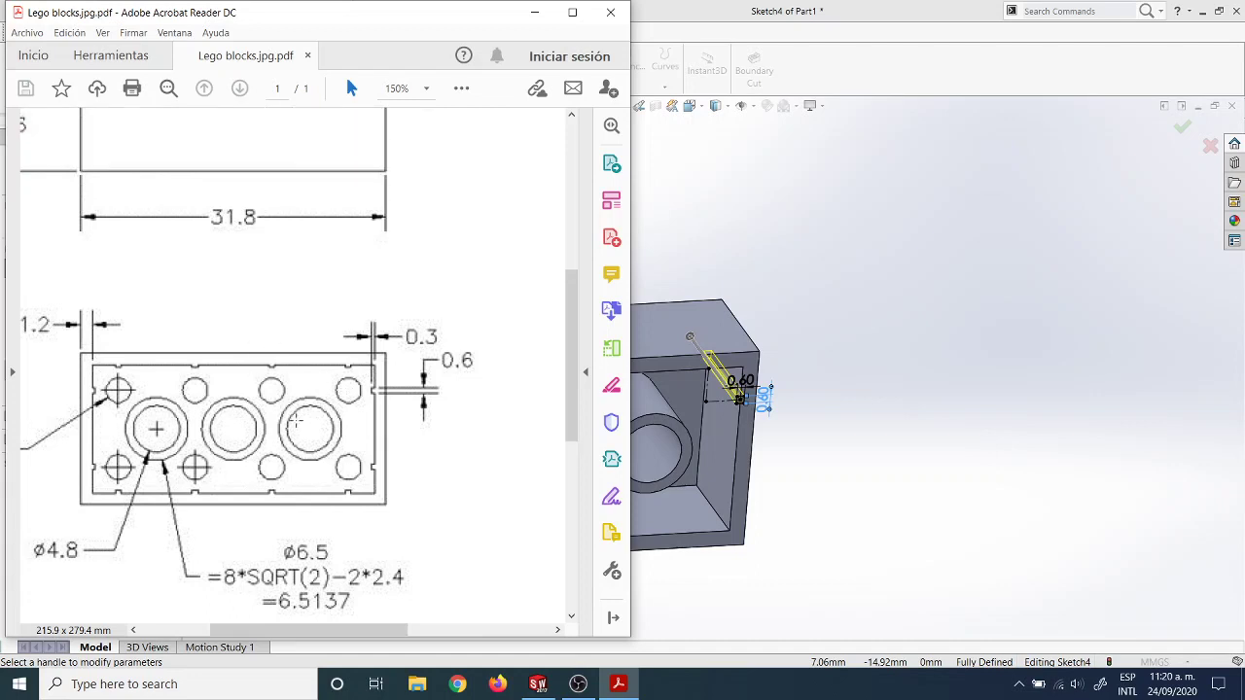
pyautogui.moveTo(345, 634)
pyautogui.mouseDown()
pyautogui.moveTo(301, 623)
pyautogui.moveTo(313, 631)
pyautogui.mouseUp()
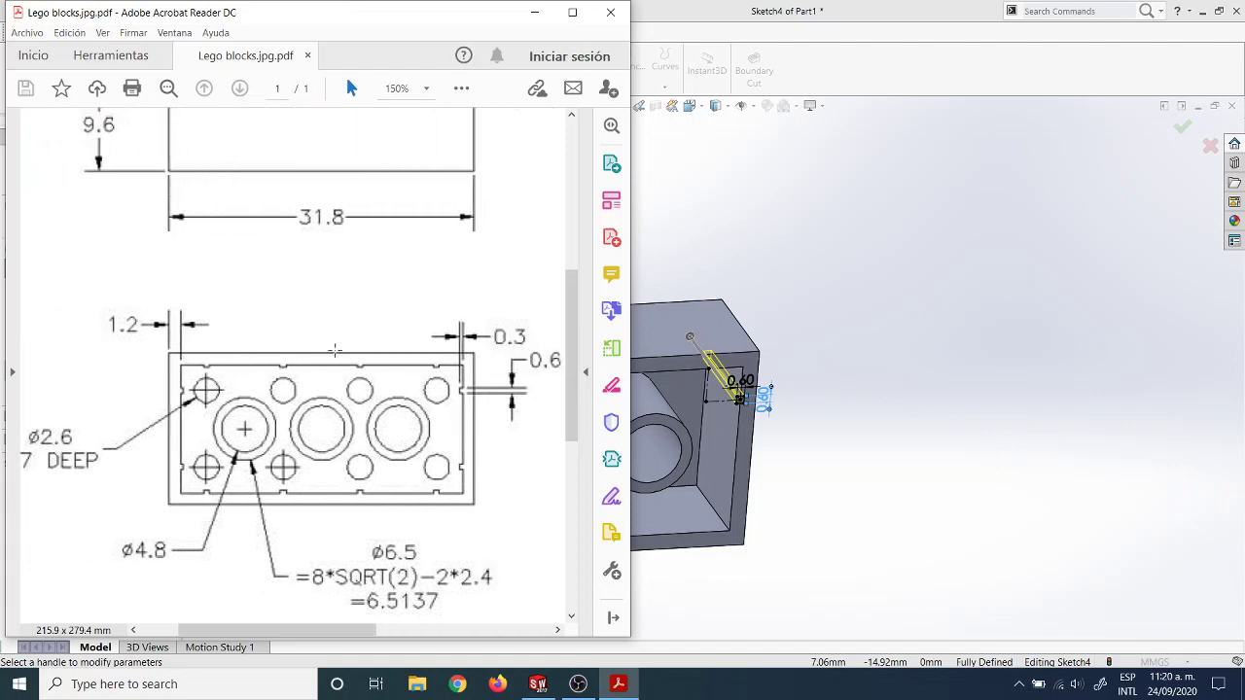
pyautogui.click(332, 329)
pyautogui.keyDown('ctrl'); pyautogui.scroll(-2, 332, 329); pyautogui.keyUp('ctrl')
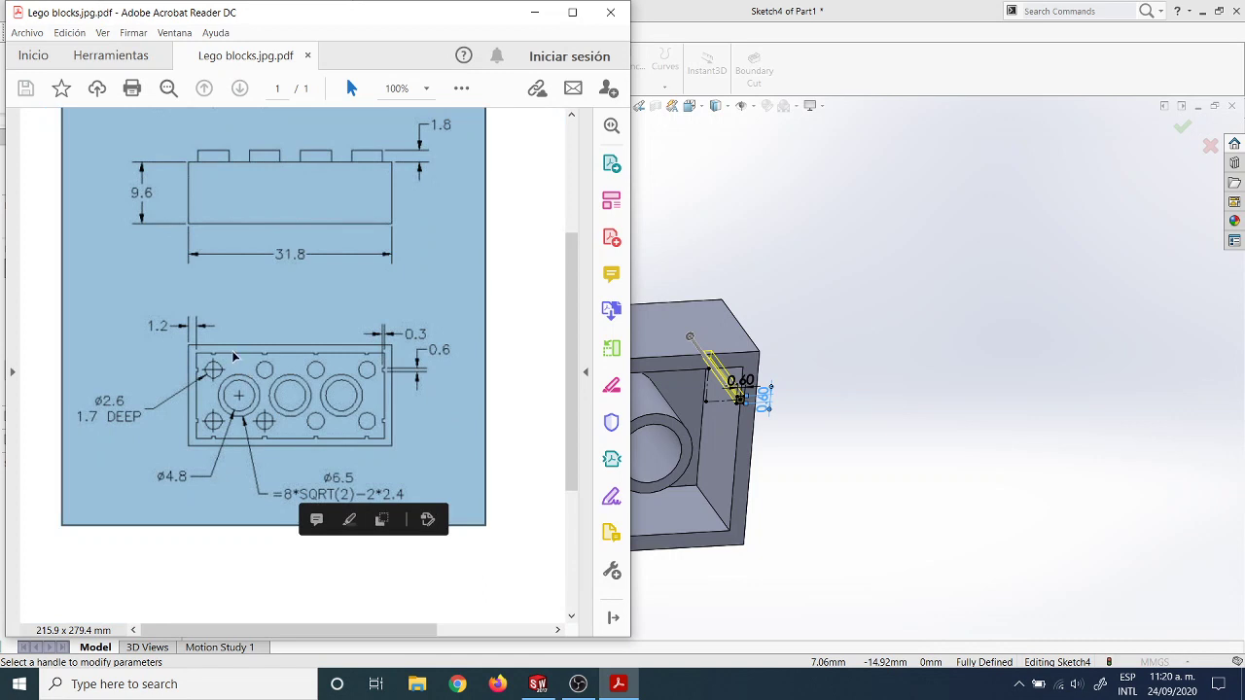
pyautogui.click(283, 315)
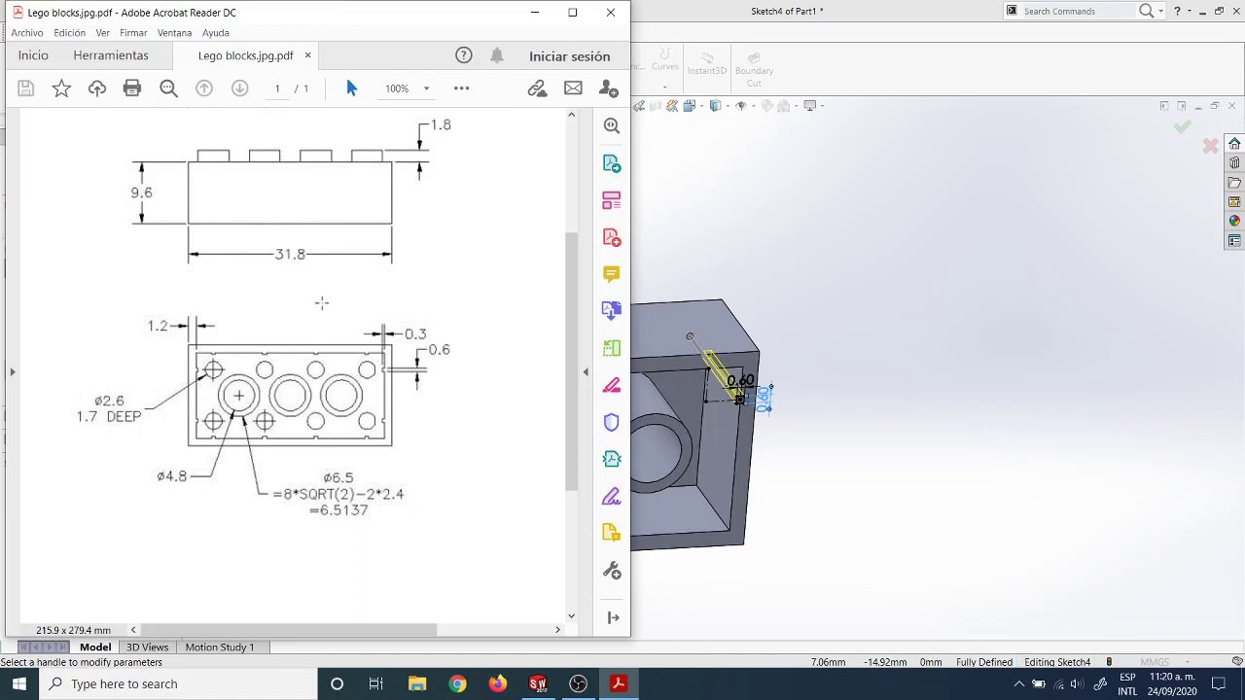
pyautogui.click(742, 194)
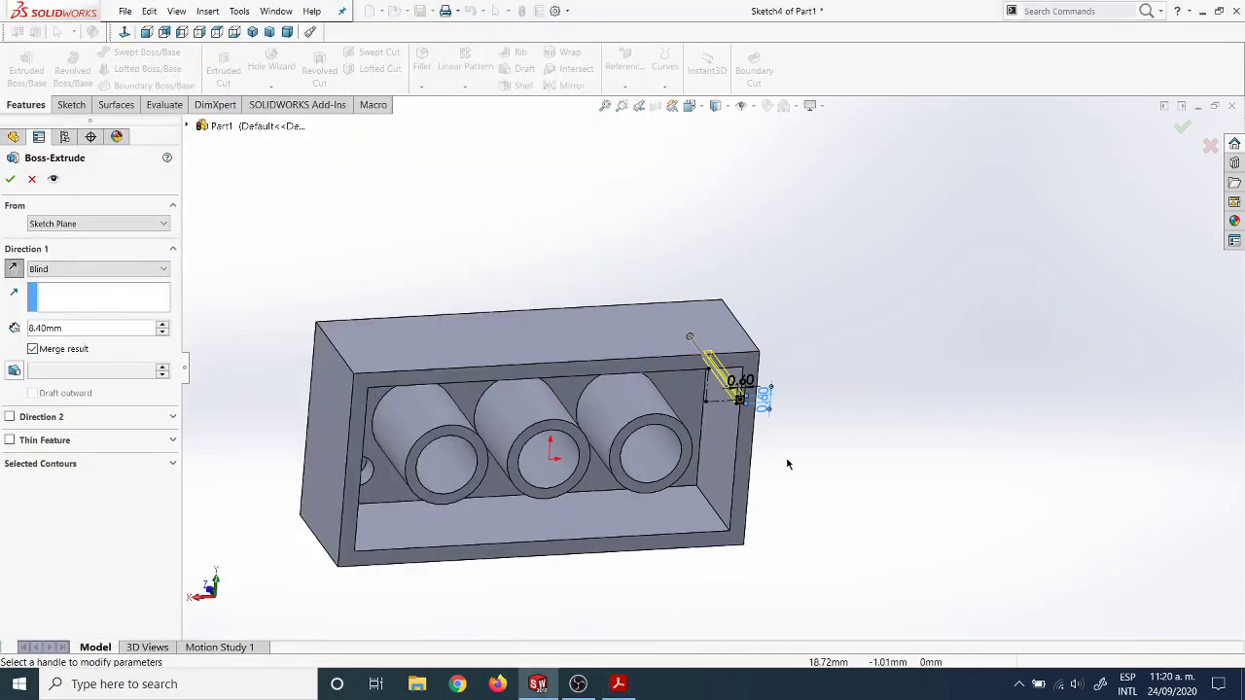
# Accept the rib extrusion and inspect the rib on the brick's inner end wall.
pyautogui.moveTo(787, 423); pyautogui.dragTo(861, 387, button='middle')
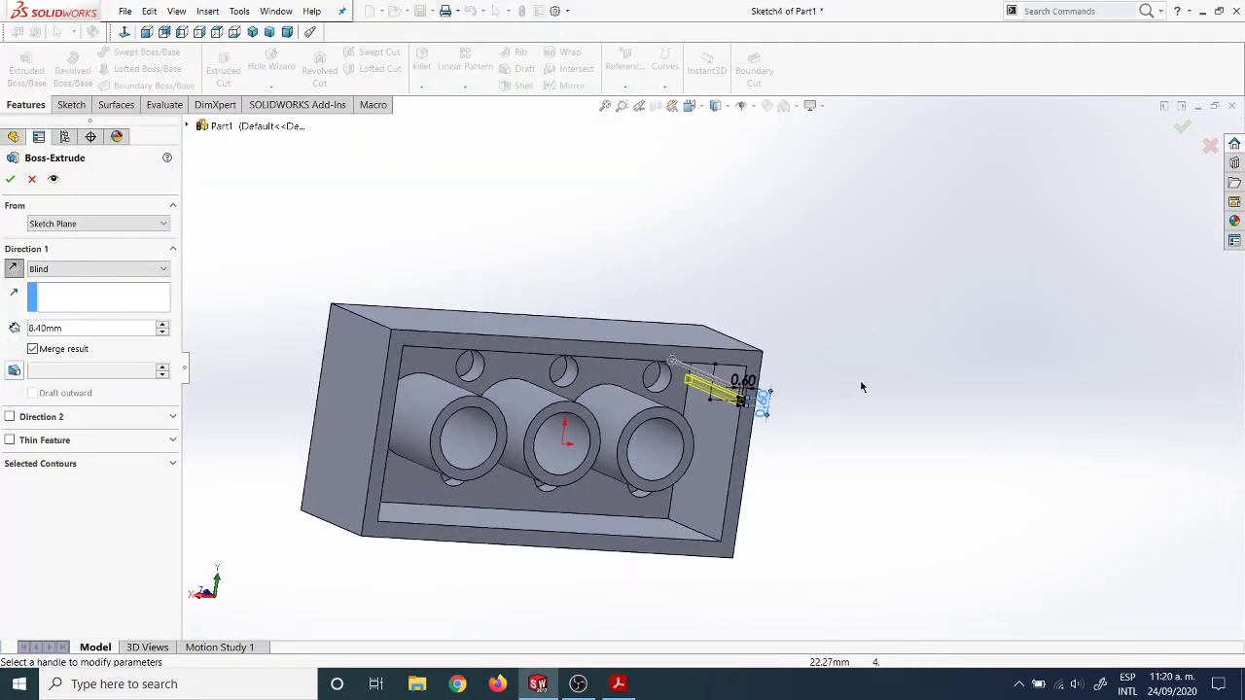
pyautogui.click(1182, 126)
pyautogui.moveTo(787, 486); pyautogui.dragTo(812, 396, button='middle')
pyautogui.hotkey('ctrl', '2')
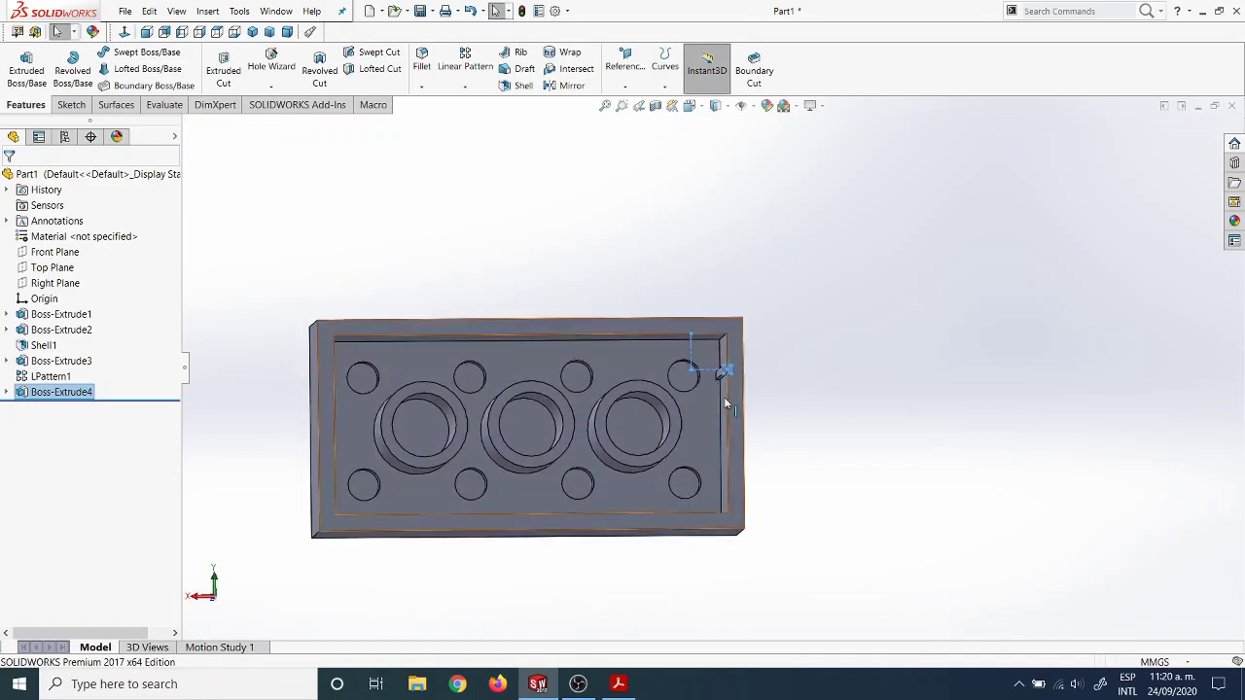
pyautogui.scroll(-5, 726, 379)
pyautogui.scroll(-2, 726, 376)
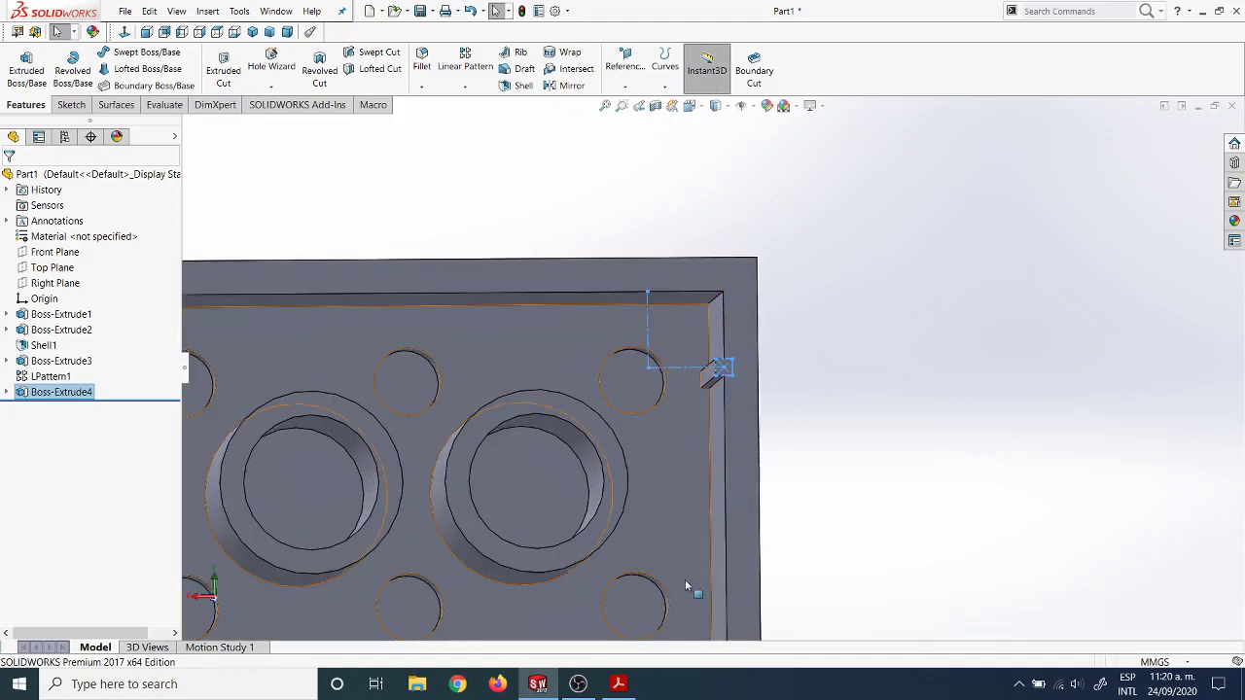
pyautogui.scroll(2, 693, 530)
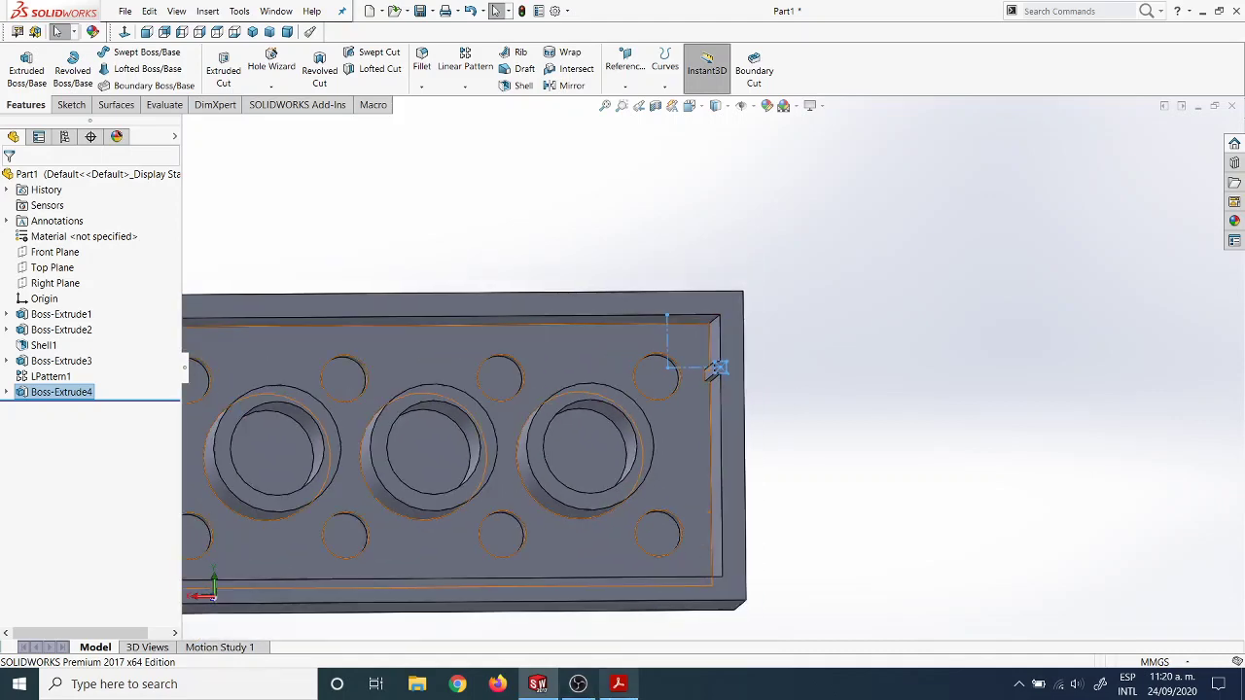
# Compare the rib layout along the inner walls in the PDF drawing with the brick's underside in SOLIDWORKS.
pyautogui.click(616, 685)
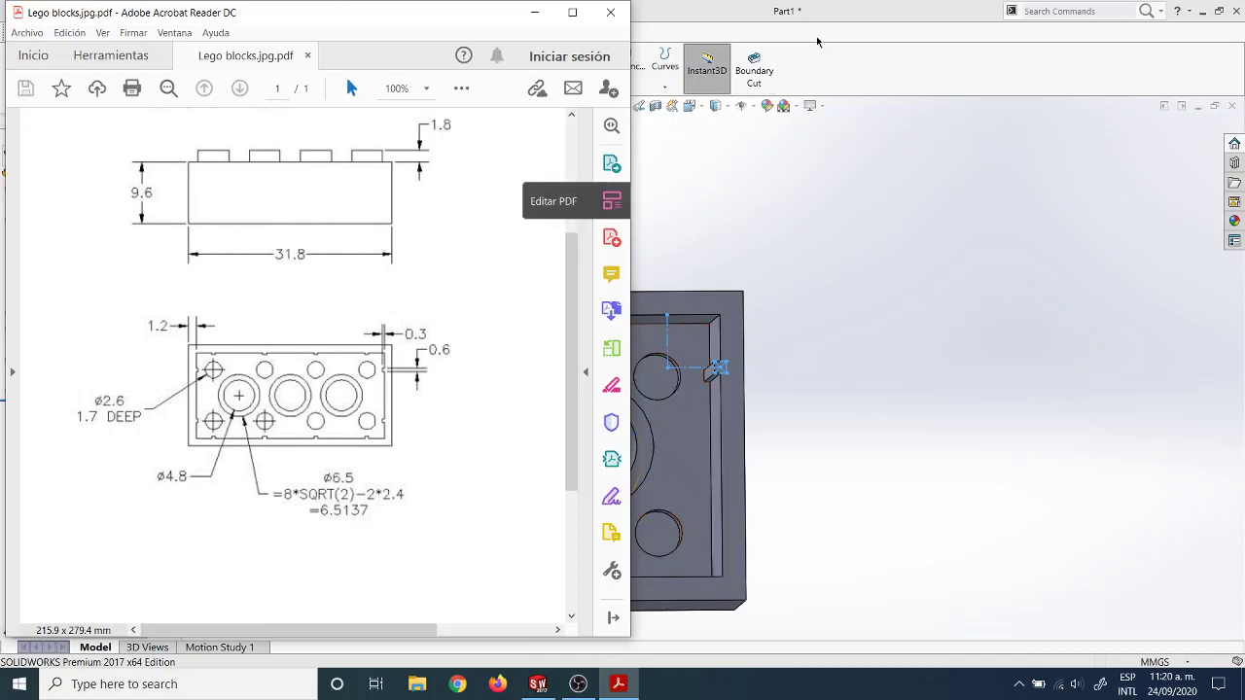
pyautogui.click(538, 684)
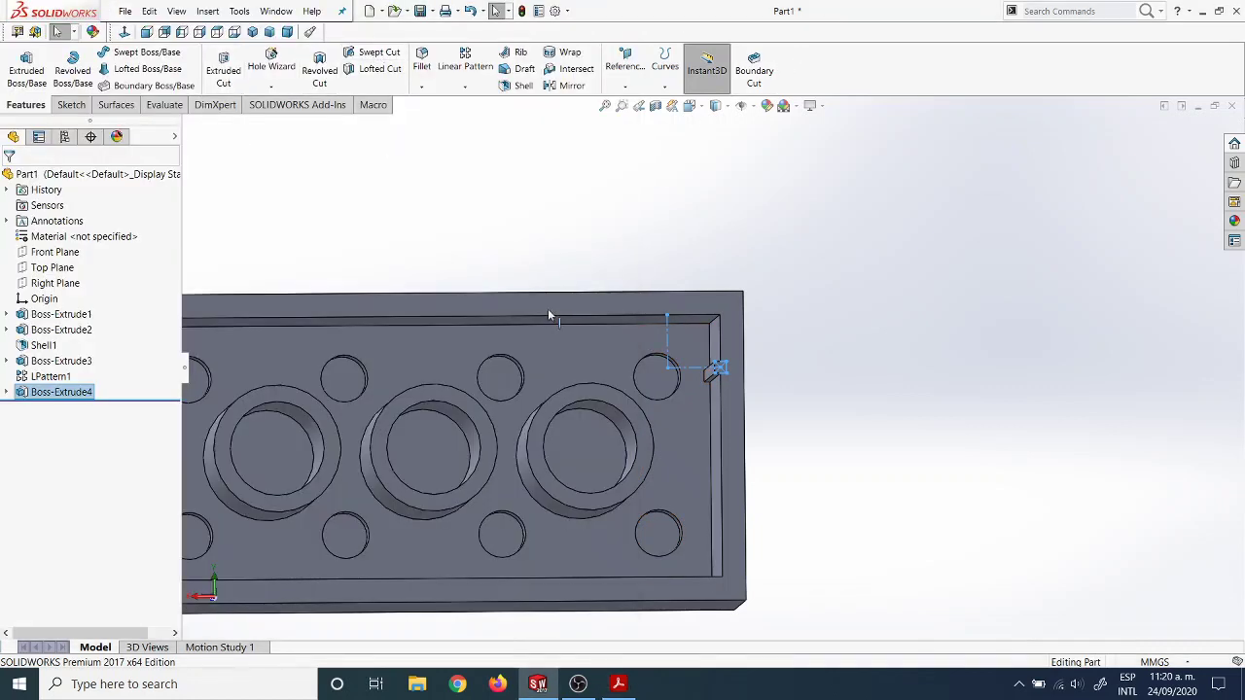
pyautogui.scroll(5, 594, 410)
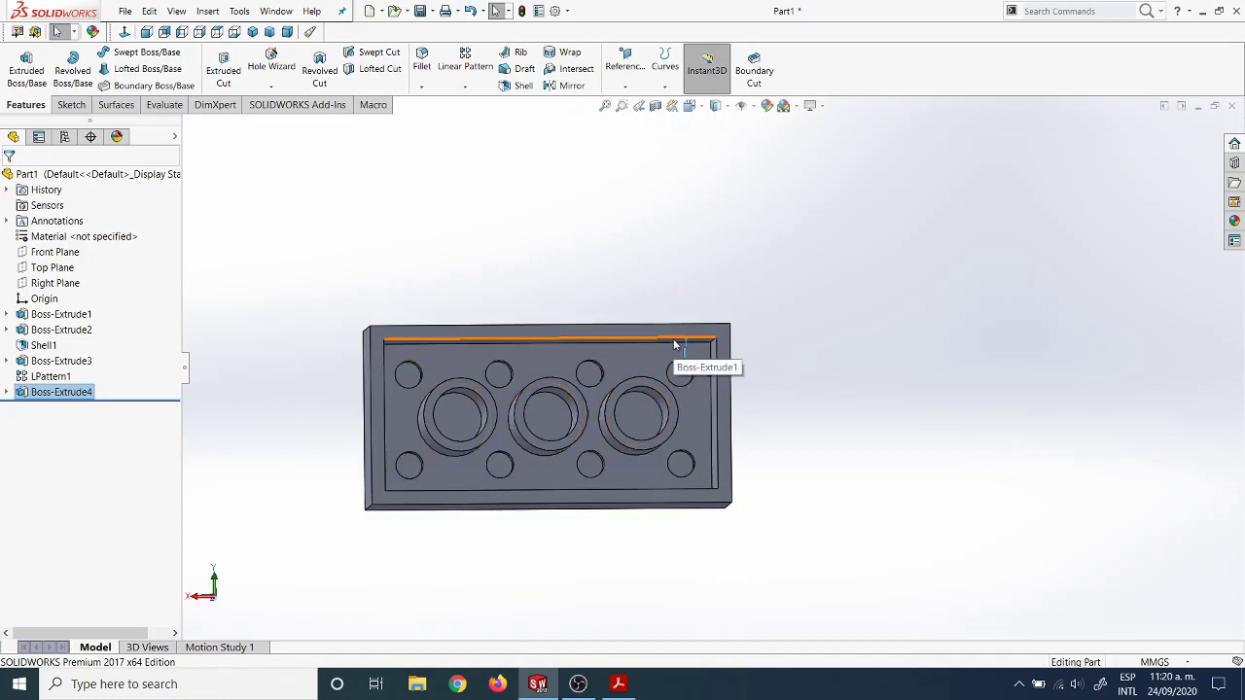
pyautogui.hotkey('ctrl', '2')
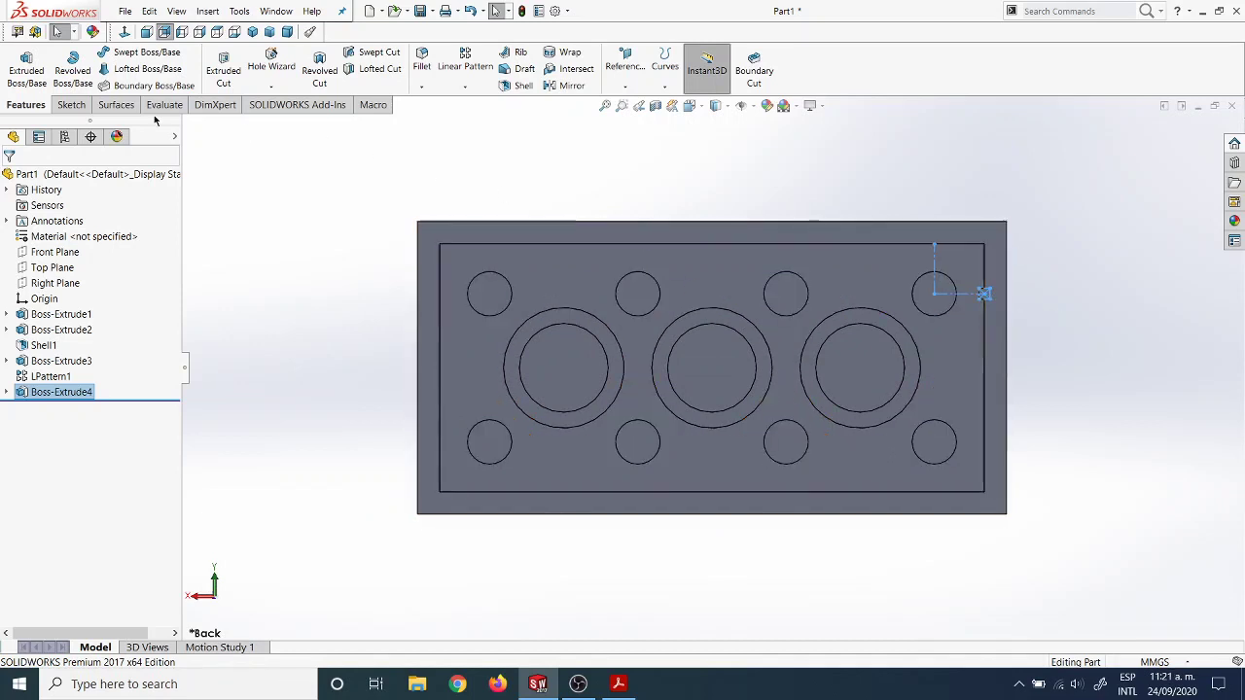
# Start a Linear Pattern of the rib along the brick's long outer edge at 8 mm and its short outer edge at 10 mm.
pyautogui.click(74, 392)
pyautogui.moveTo(306, 321); pyautogui.dragTo(345, 328, button='middle')
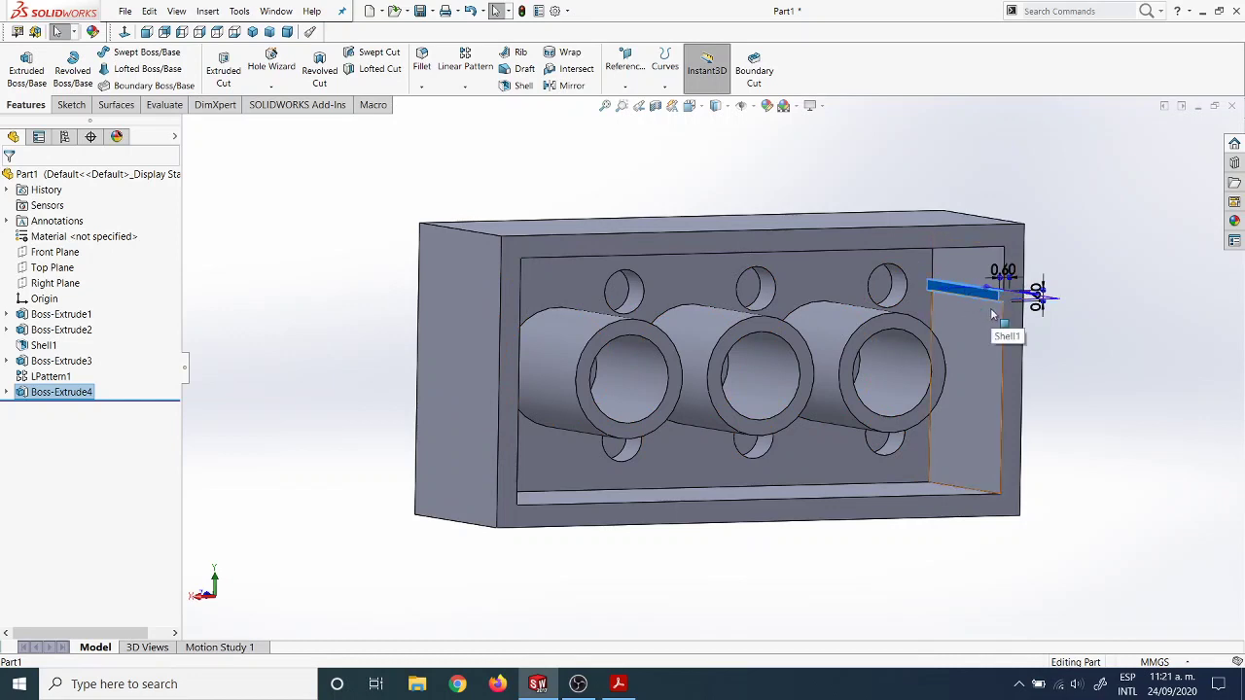
pyautogui.hotkey('ctrl', '2')
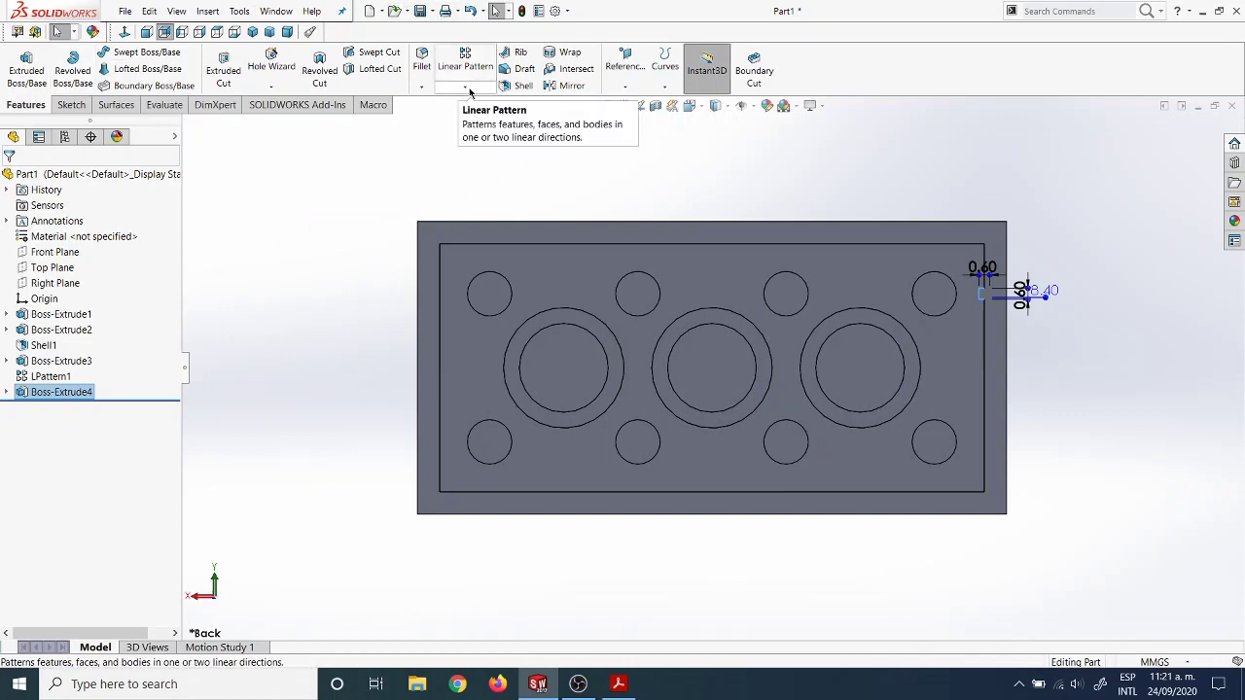
pyautogui.click(465, 60)
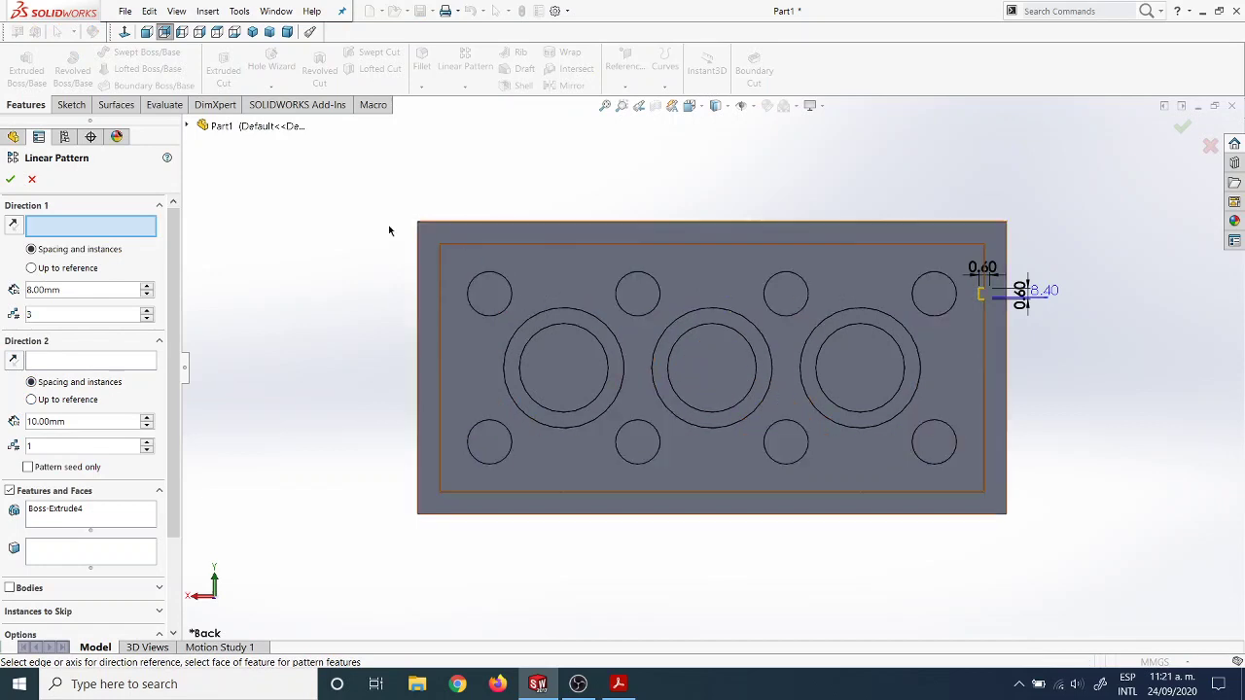
pyautogui.click(686, 515)
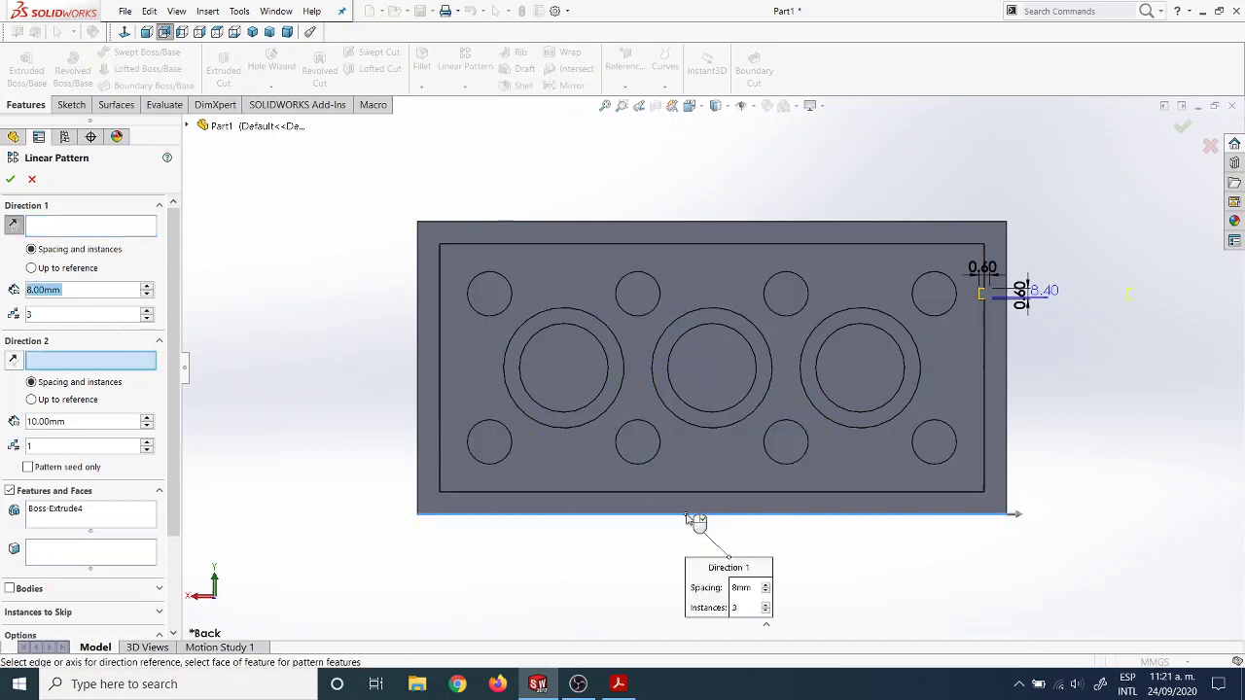
pyautogui.click(417, 380)
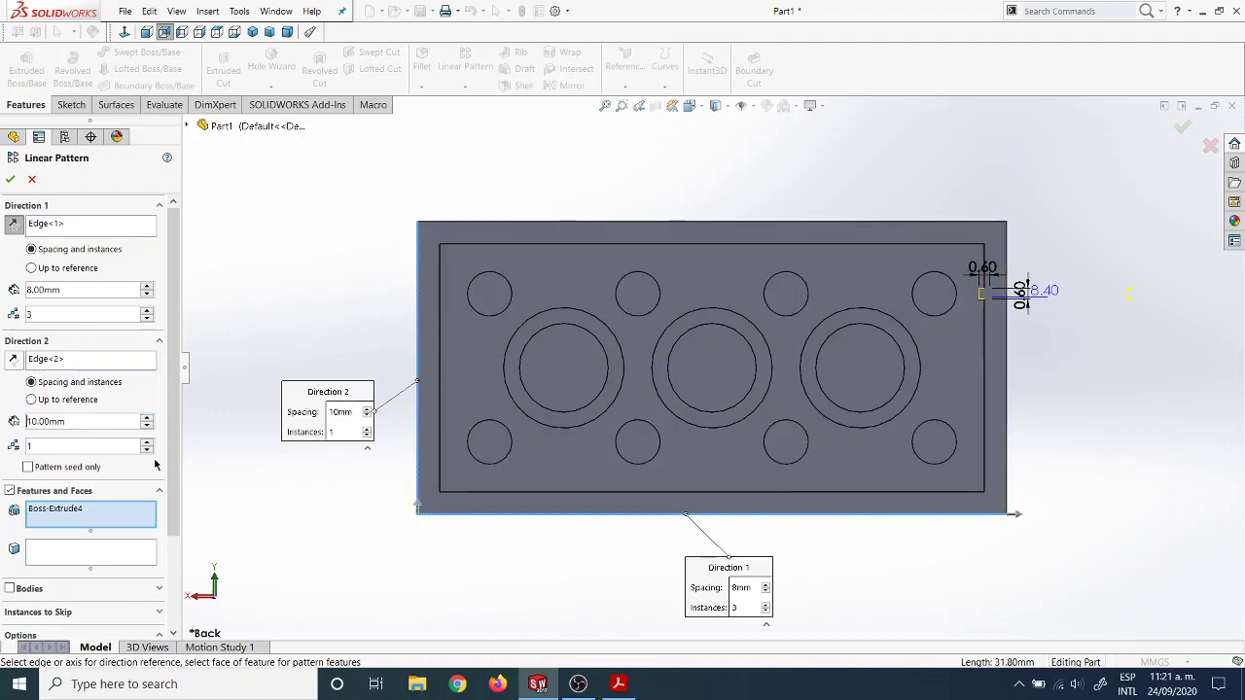
pyautogui.scroll(3, 993, 308)
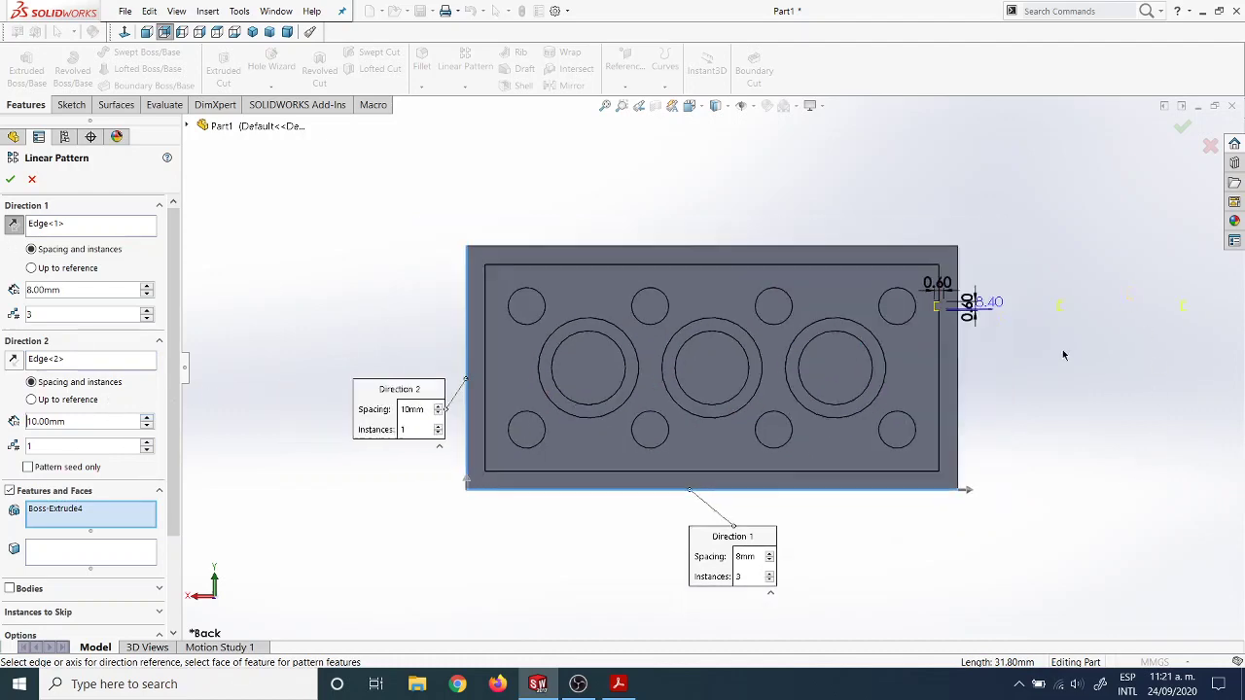
# Set the rib pattern to 2 instances in both directions.
pyautogui.scroll(-2, 973, 336)
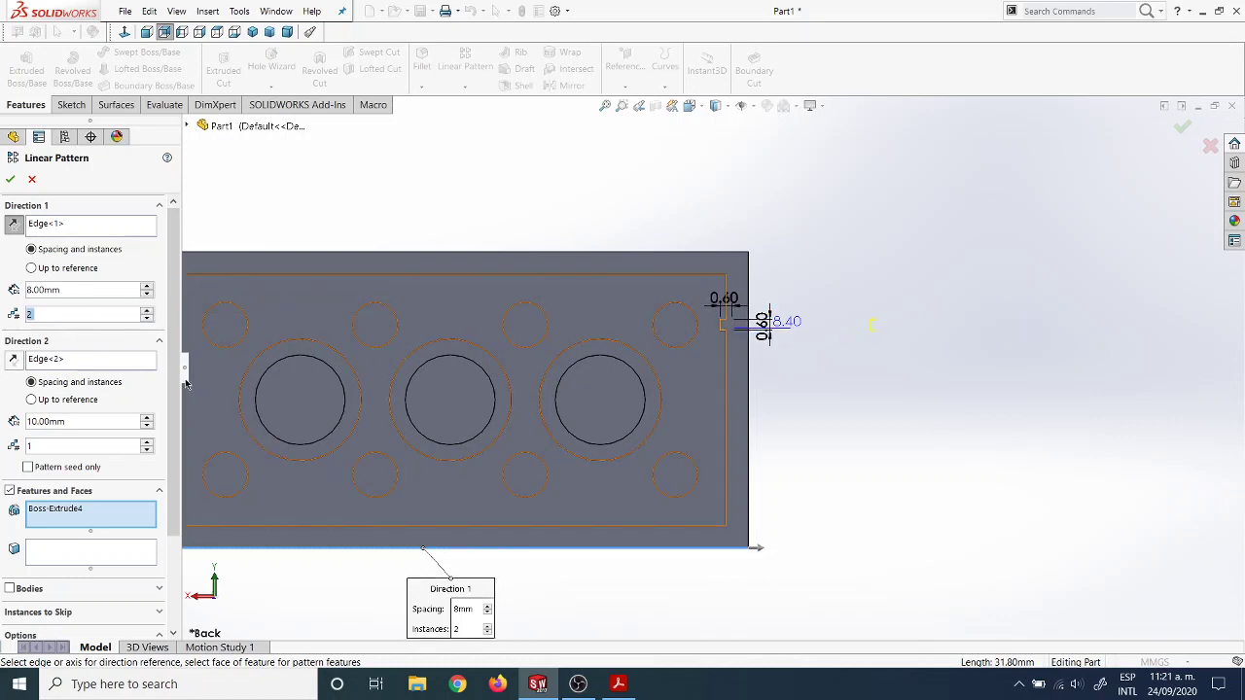
pyautogui.scroll(2, 708, 370)
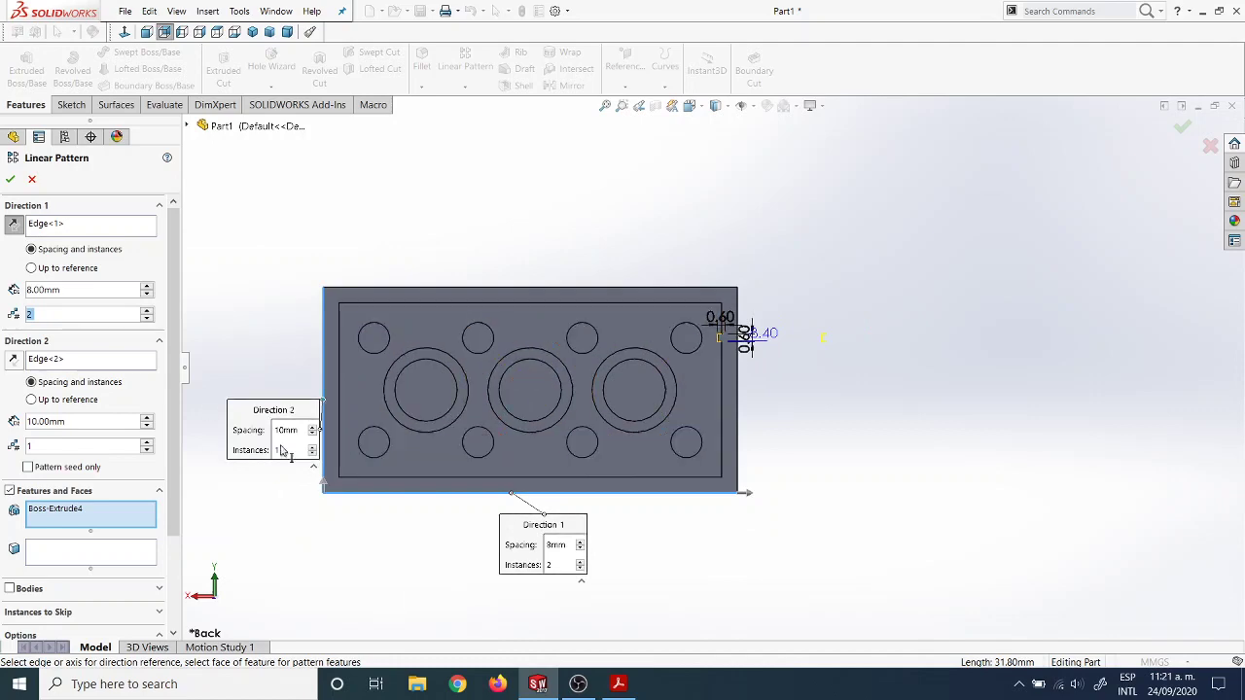
pyautogui.click(147, 443)
pyautogui.scroll(-5, 754, 261)
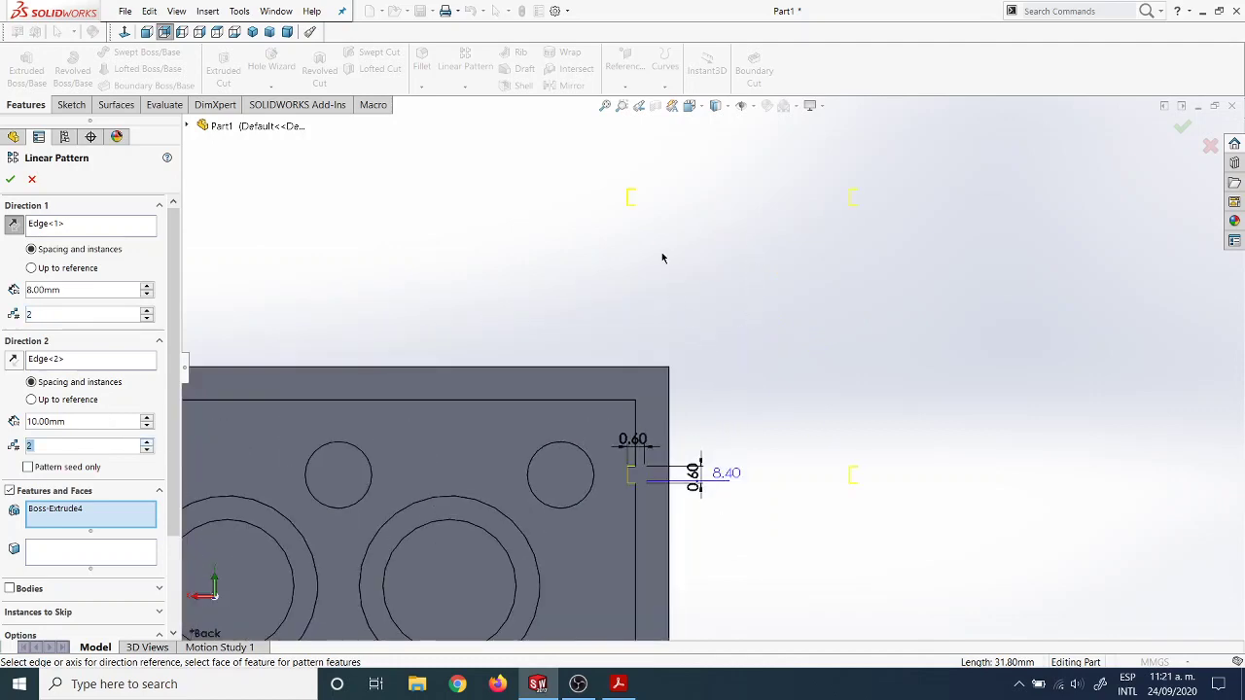
pyautogui.scroll(5, 701, 408)
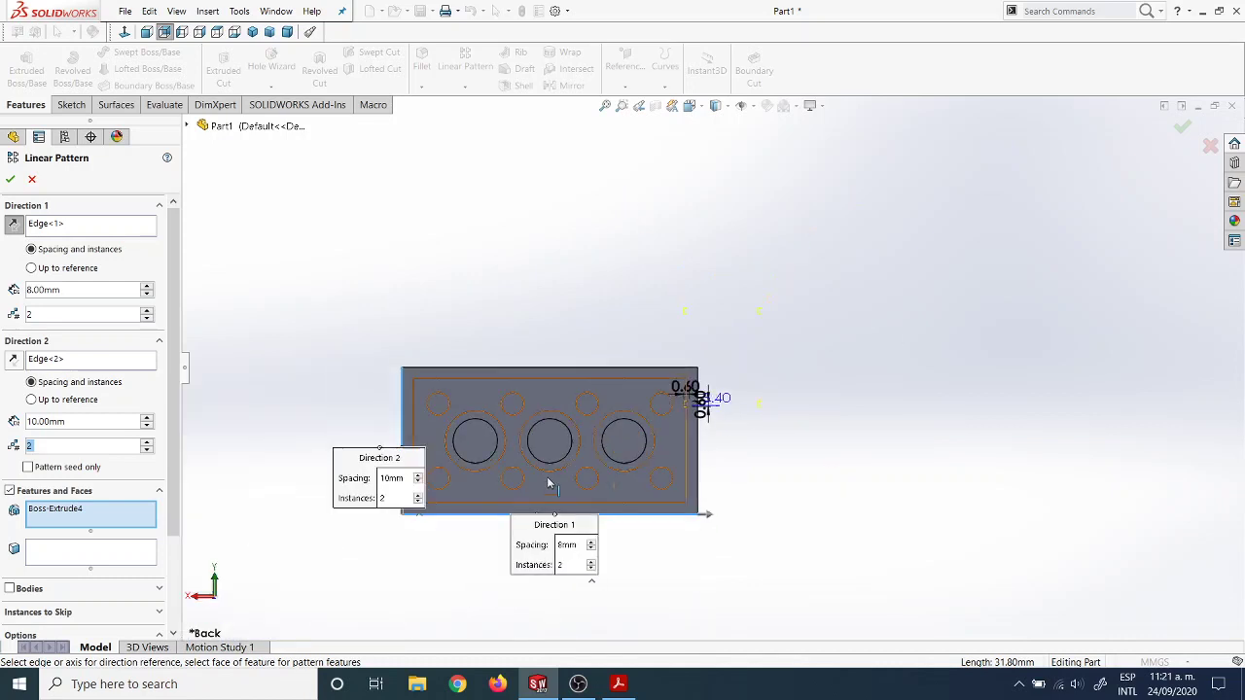
# Reverse both directions of the rib pattern so the copies run into the brick.
pyautogui.click(13, 361)
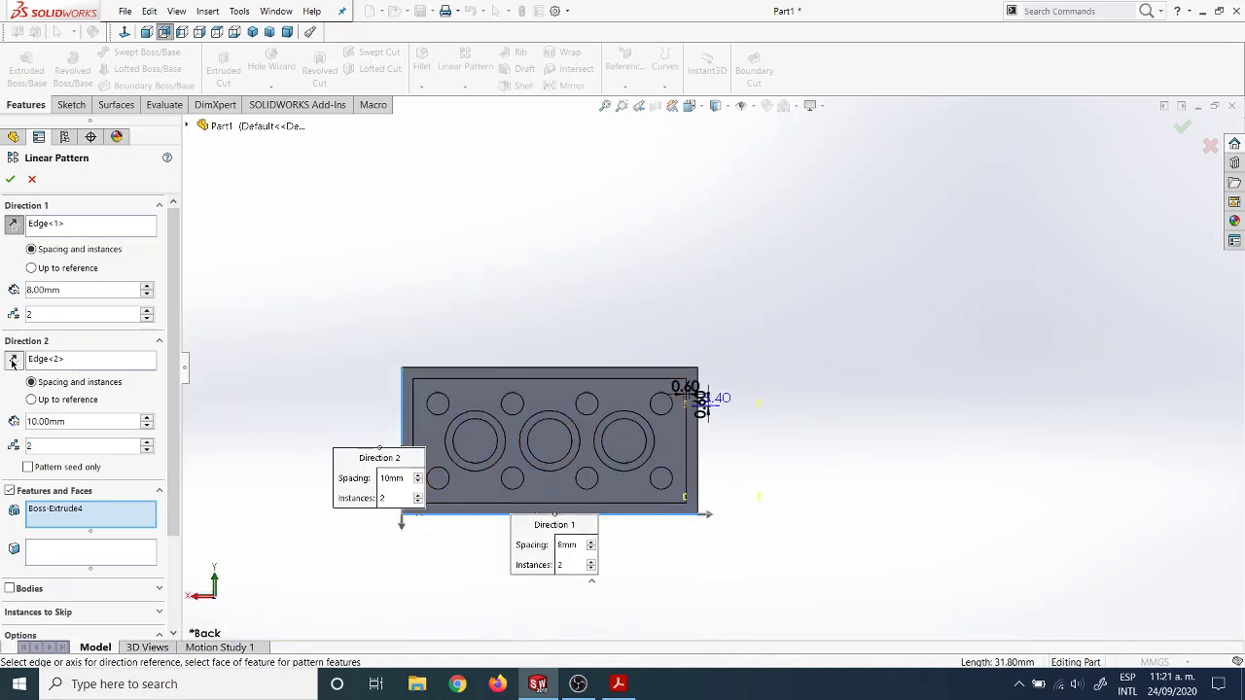
pyautogui.click(16, 227)
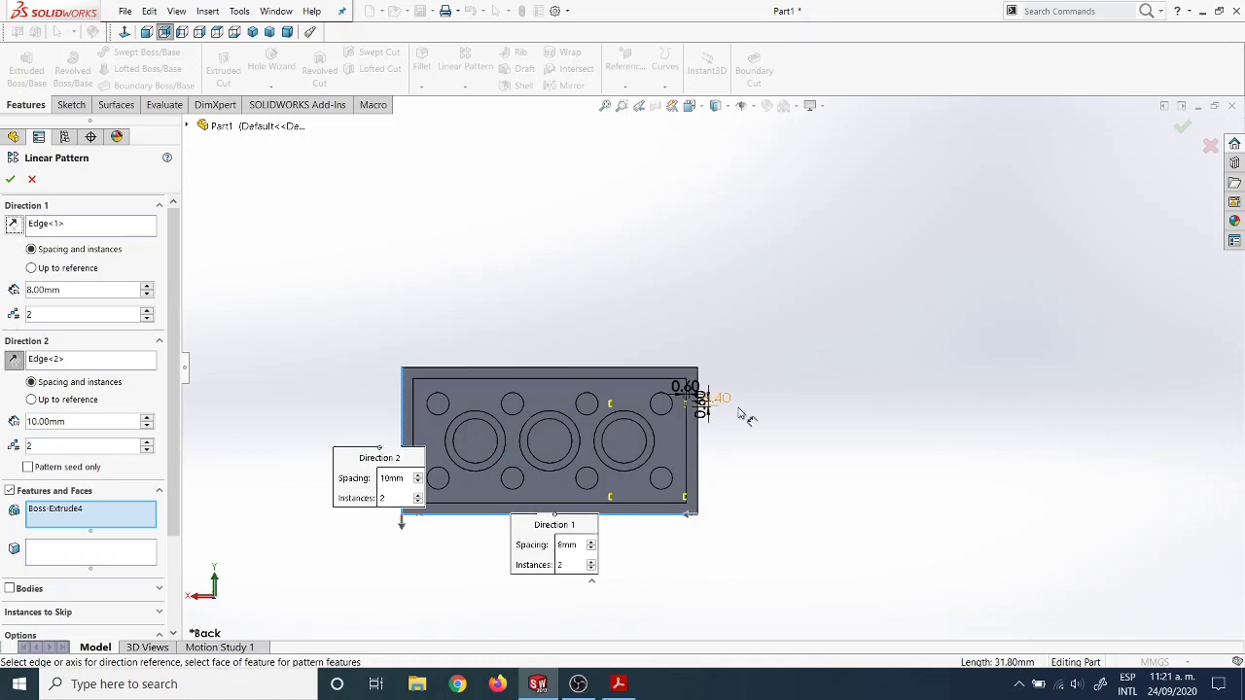
pyautogui.scroll(-3, 648, 484)
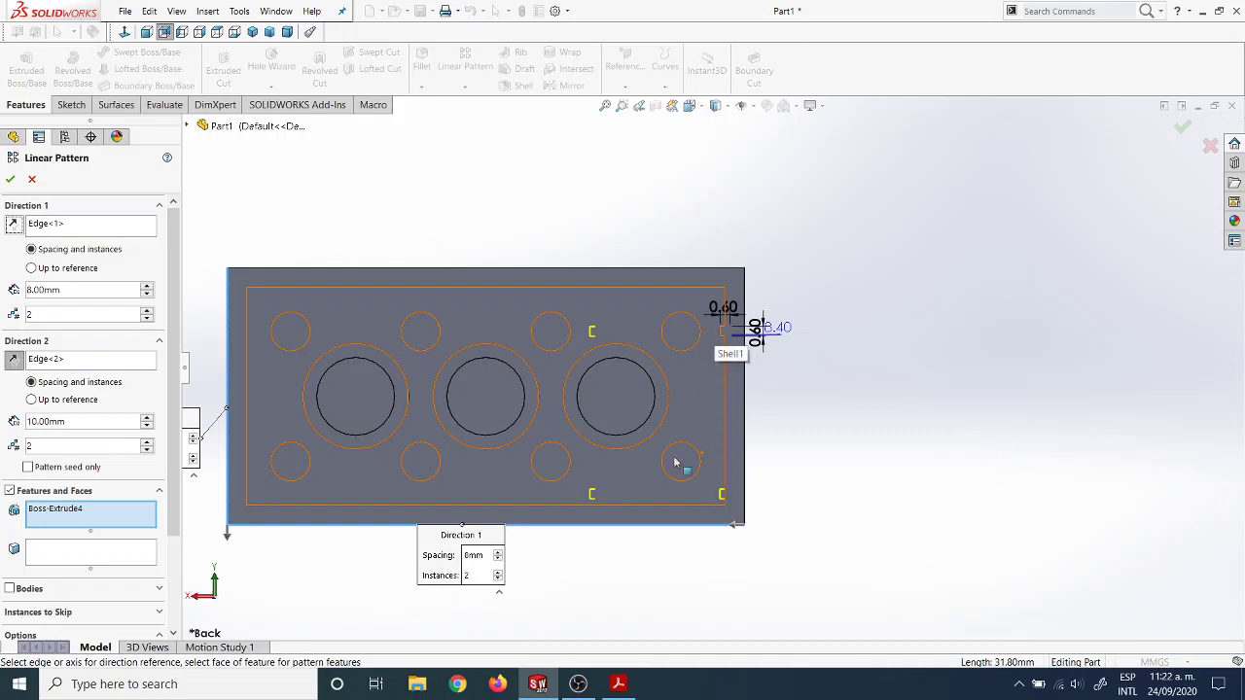
# Check the rib layout in the PDF drawing and set the rib pattern's Direction 2 spacing to 8 mm.
pyautogui.click(618, 684)
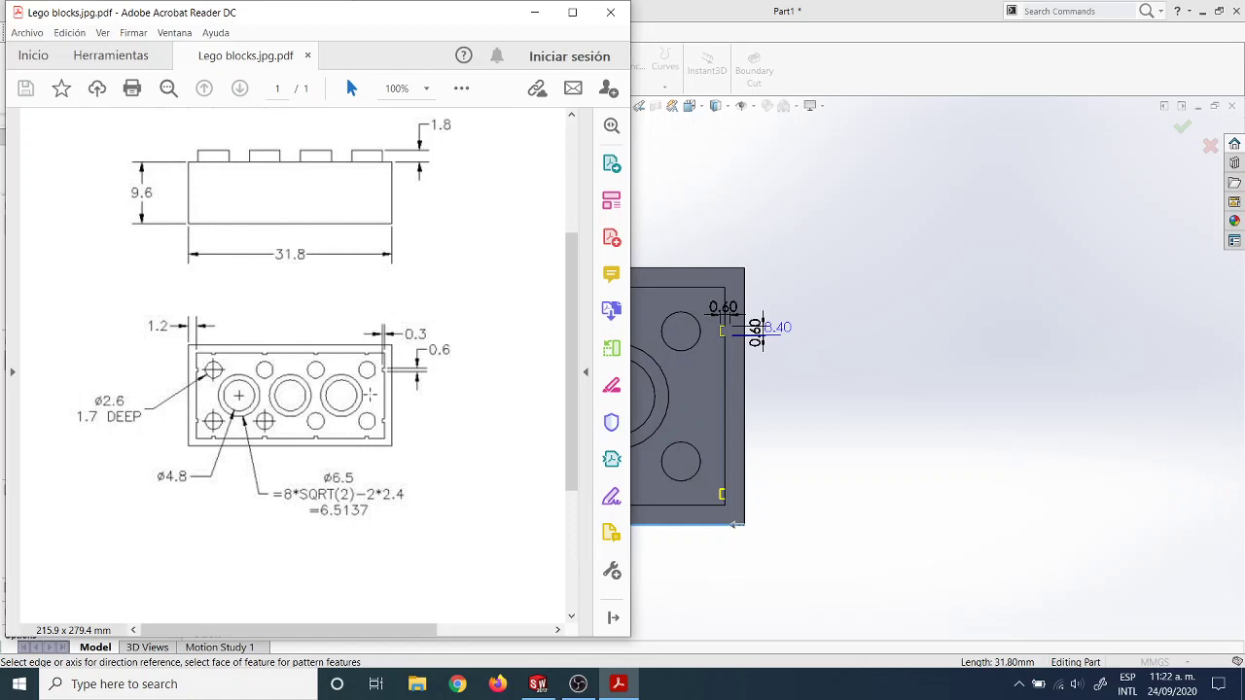
pyautogui.scroll(2, 369, 393)
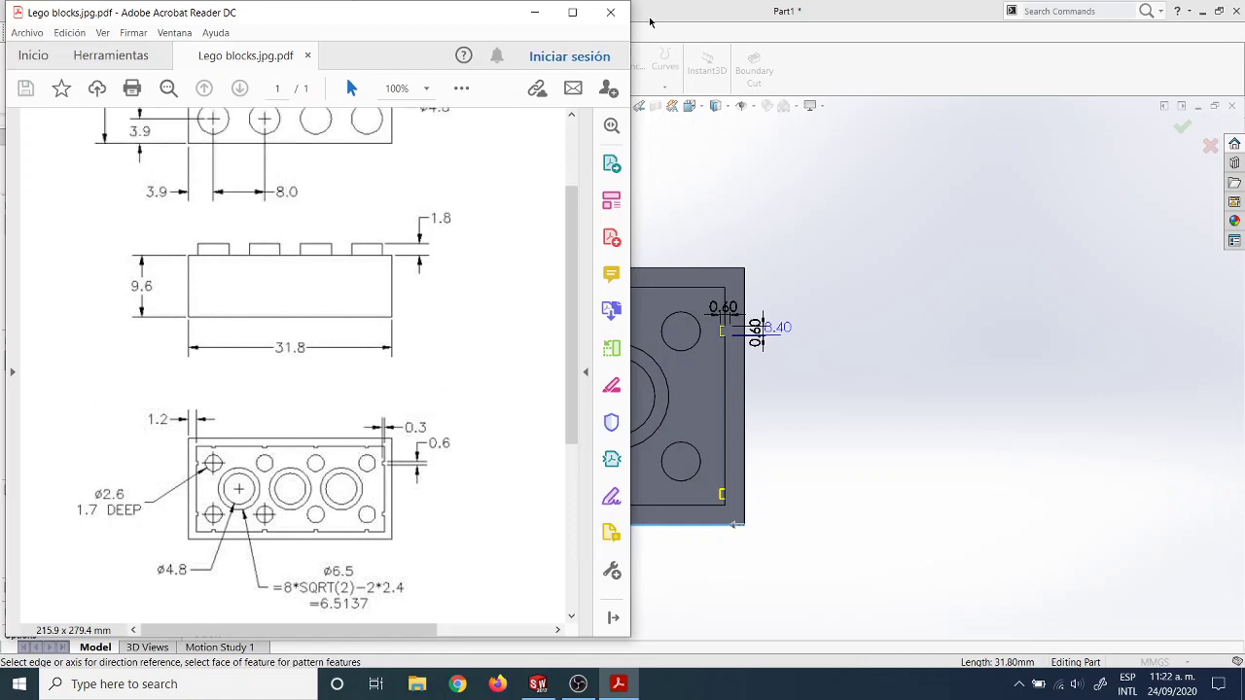
pyautogui.hotkey('alt', 'Tab')
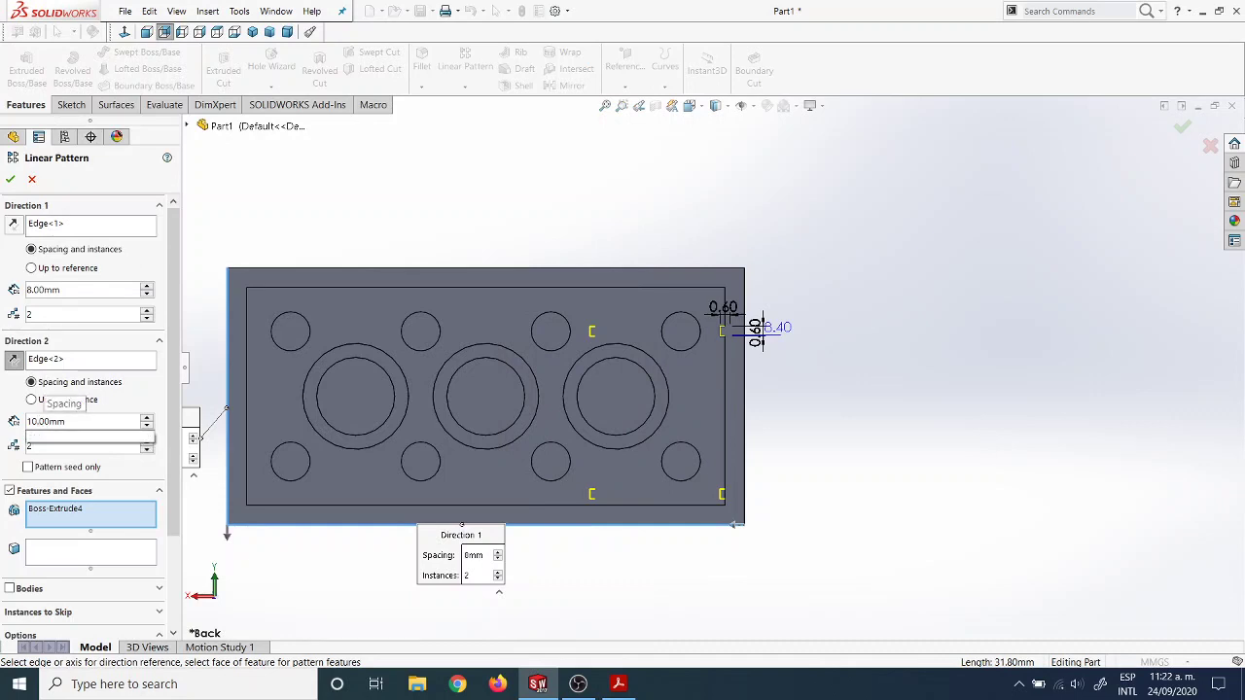
pyautogui.rightClick(103, 412)
pyautogui.rightClick(104, 411)
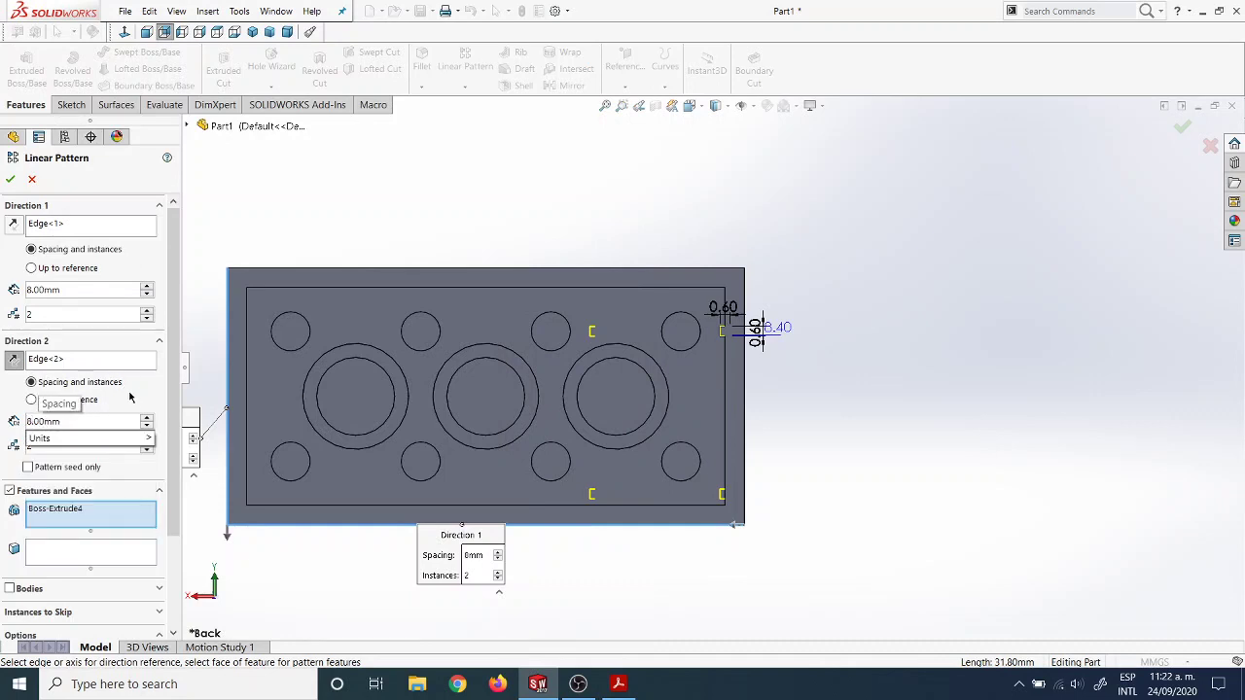
pyautogui.click(130, 397)
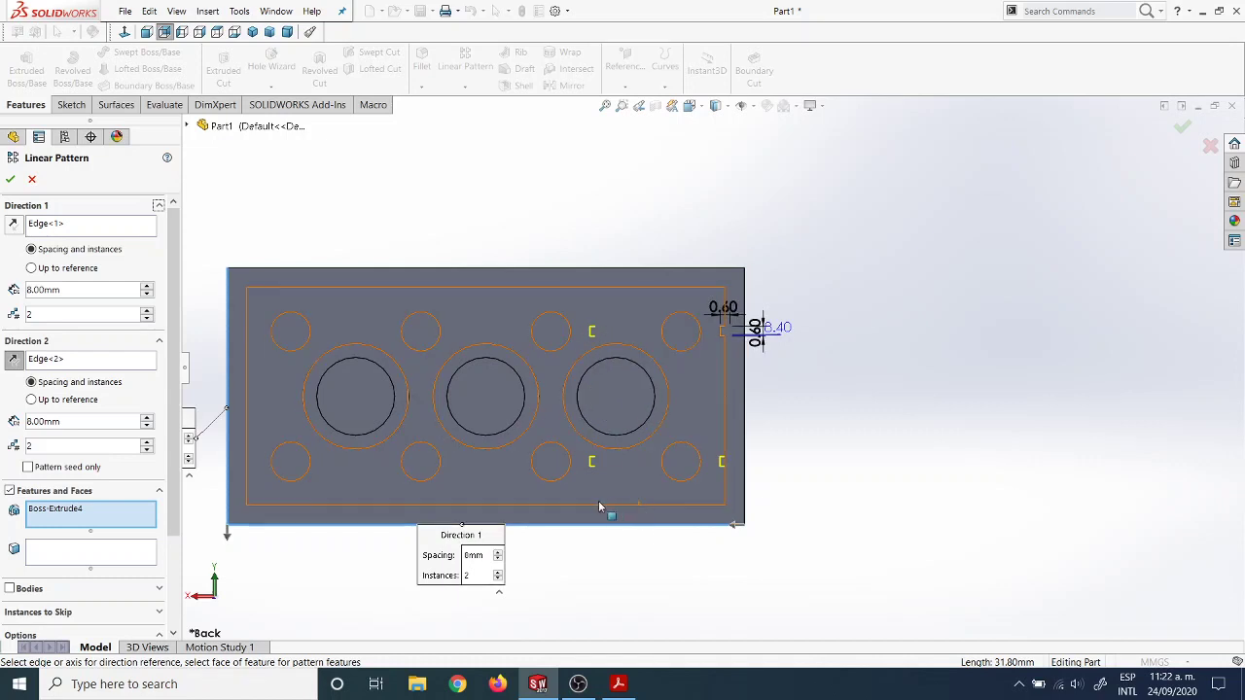
# Review the brick's length and wall dimensions in the PDF drawing and open the Windows calculator beside it.
pyautogui.click(618, 684)
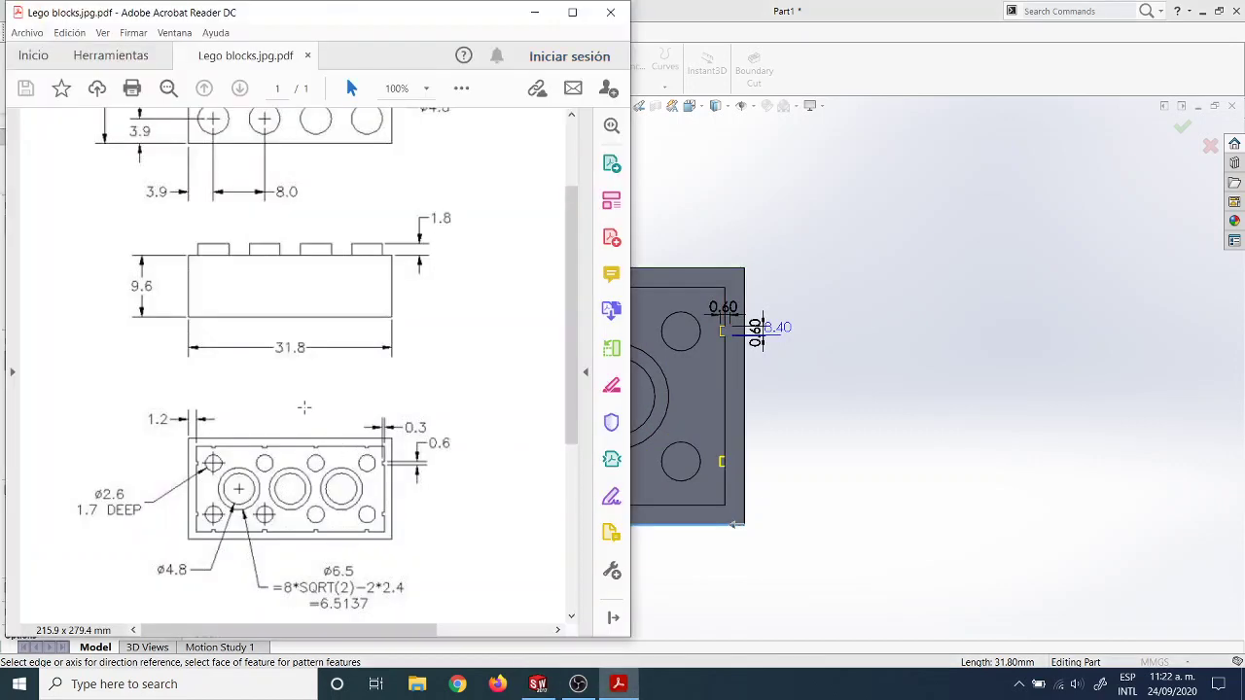
pyautogui.scroll(1, 305, 408)
pyautogui.scroll(-2, 309, 437)
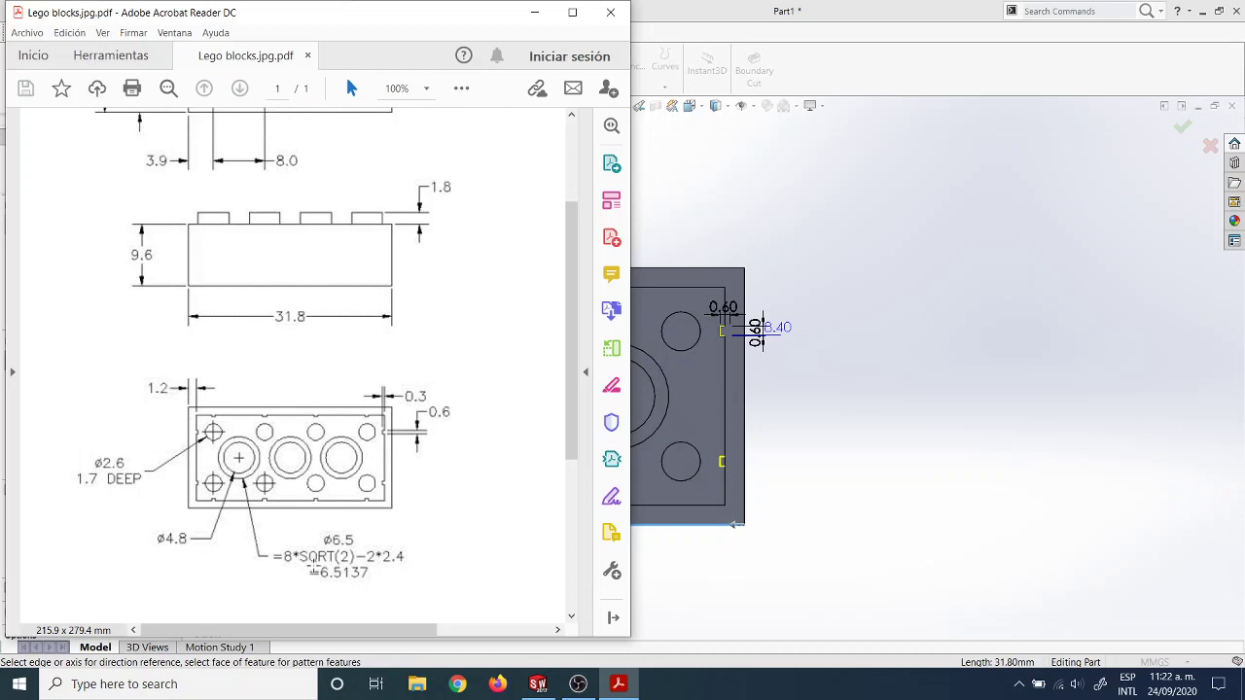
pyautogui.click(242, 686)
pyautogui.write('calc')
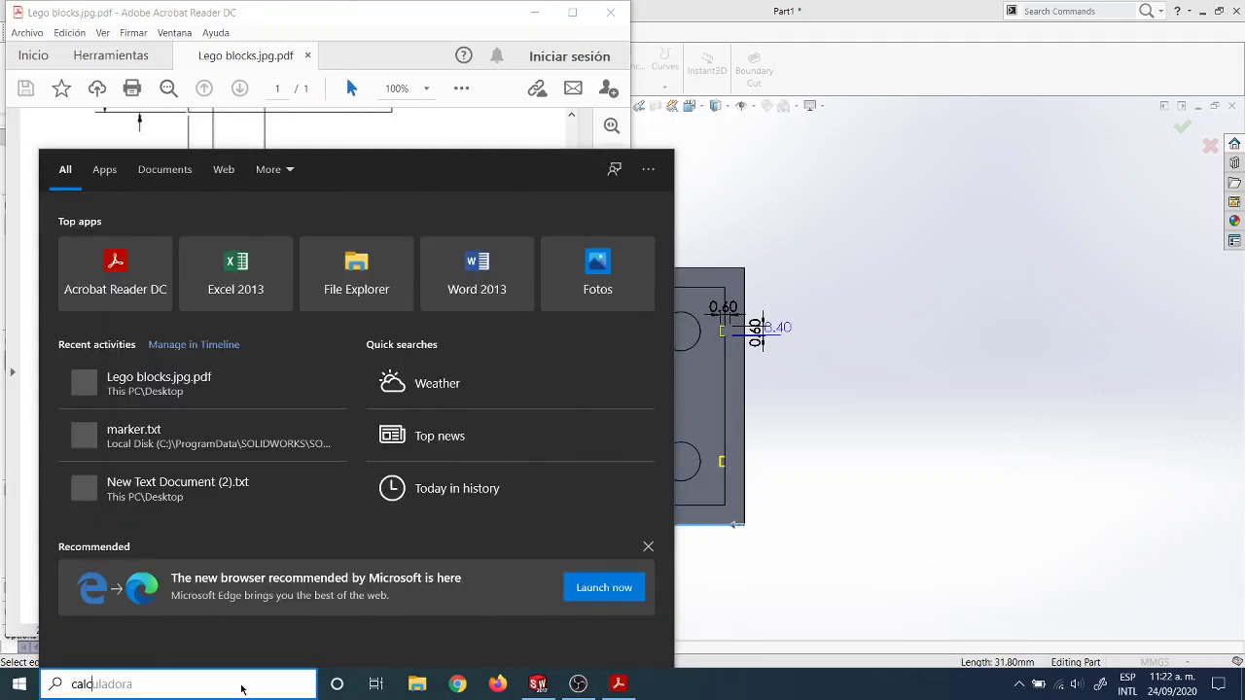
pyautogui.press('Return')
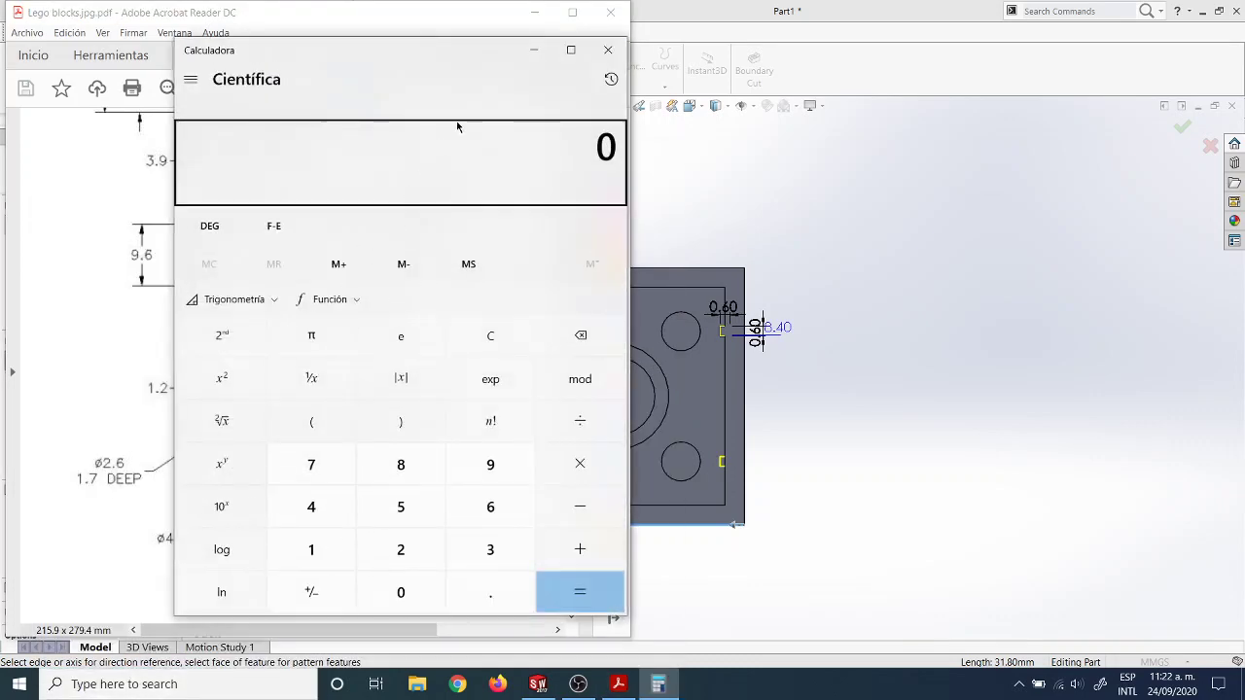
pyautogui.moveTo(468, 54); pyautogui.dragTo(912, 61)
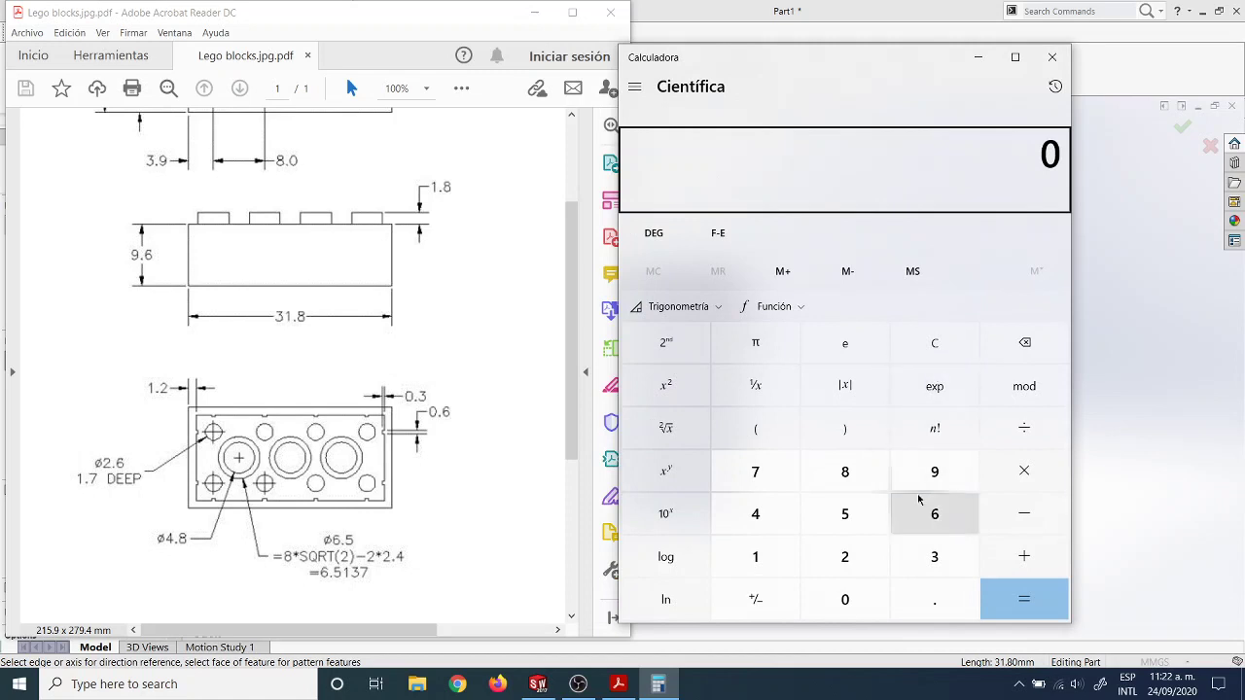
pyautogui.click(933, 559)
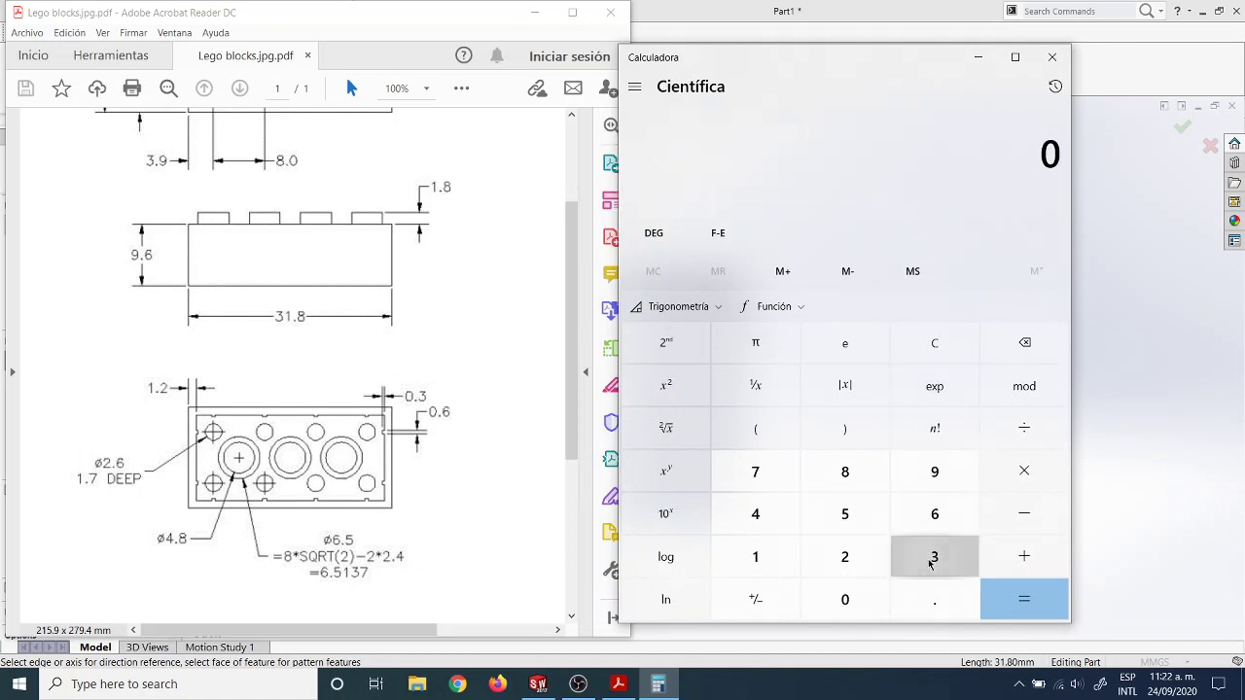
pyautogui.click(747, 561)
pyautogui.click(829, 597)
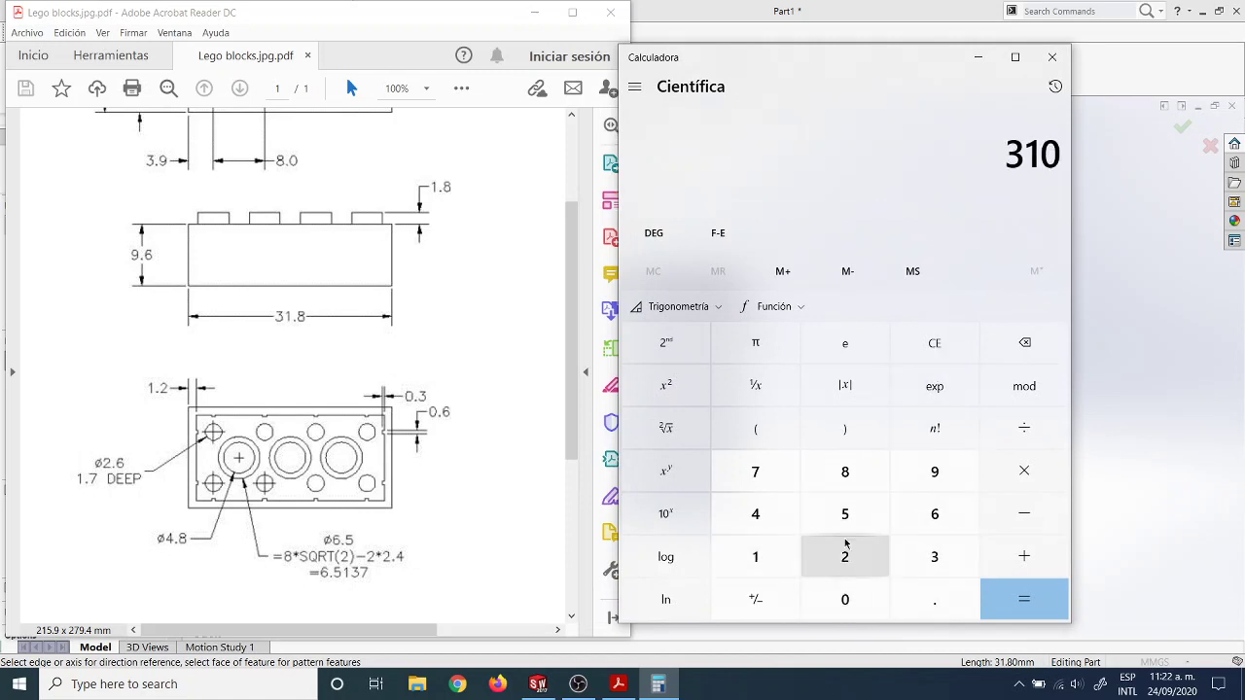
pyautogui.click(1025, 342)
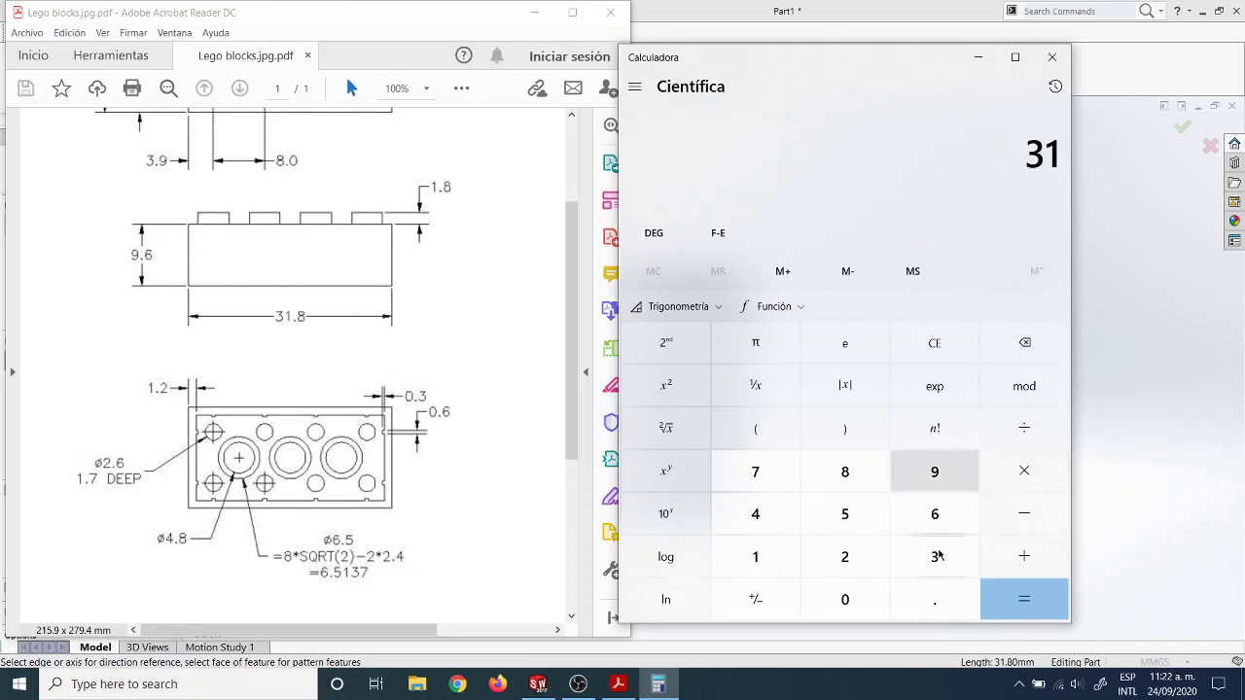
pyautogui.click(937, 613)
pyautogui.click(852, 473)
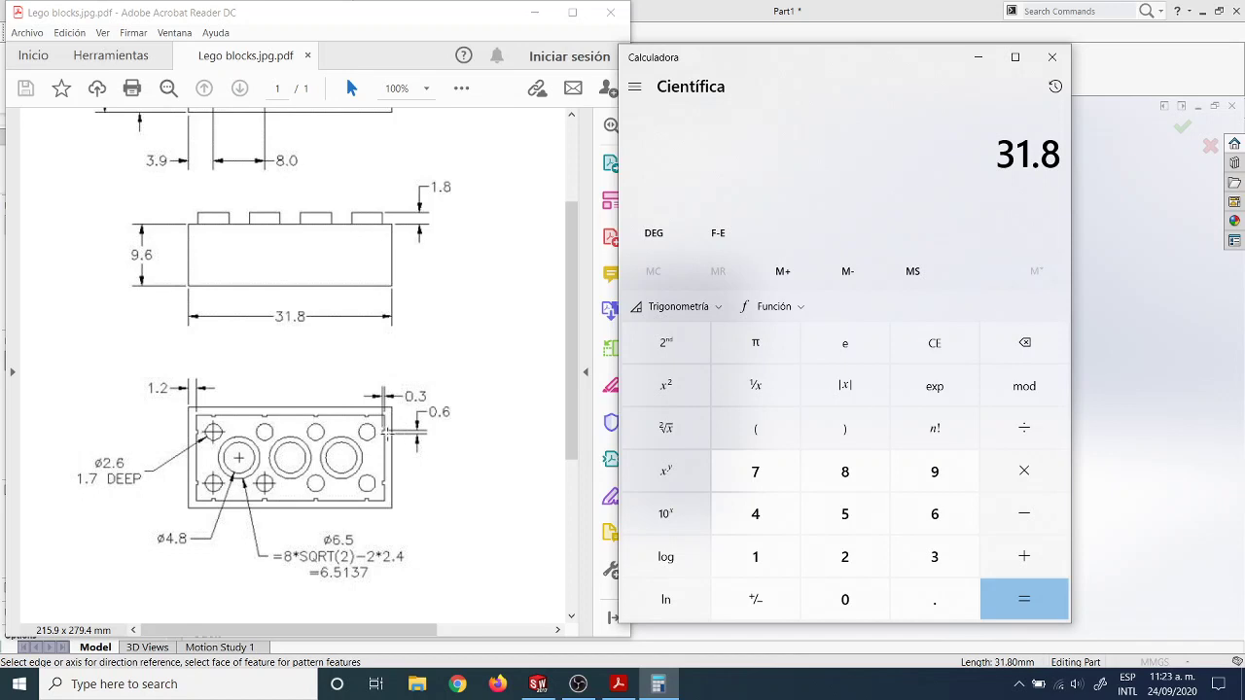
pyautogui.click(1023, 516)
pyautogui.click(755, 559)
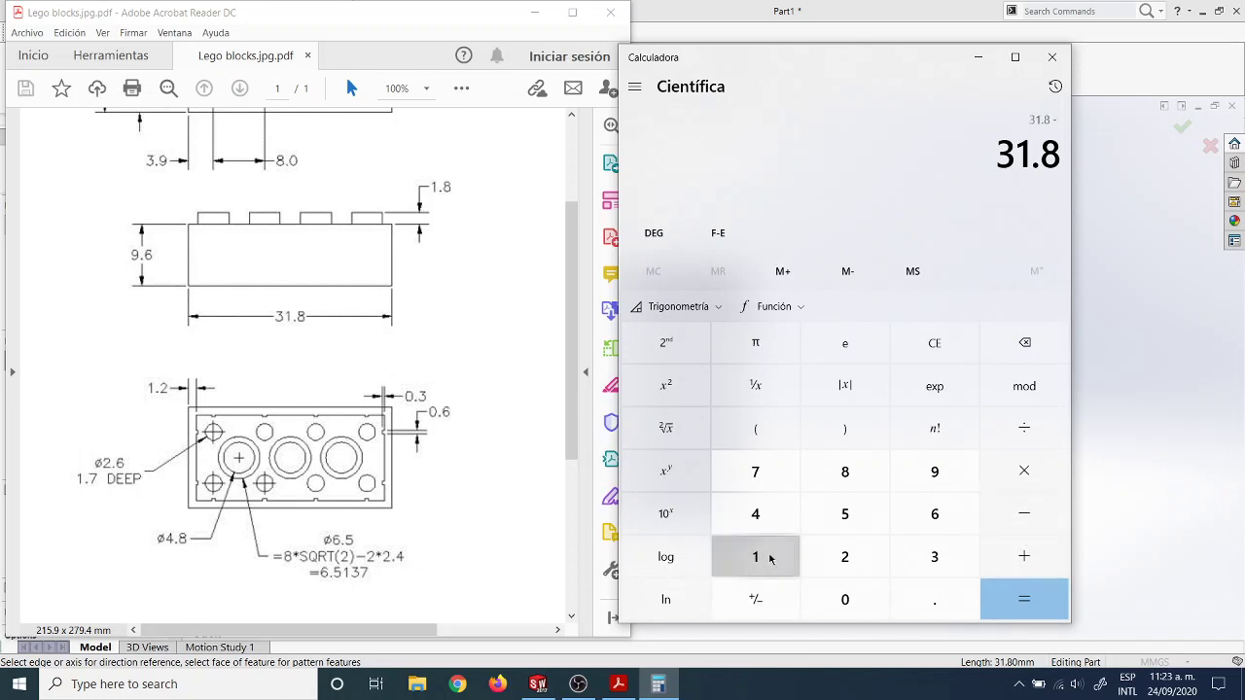
pyautogui.click(842, 597)
pyautogui.click(842, 556)
pyautogui.click(1027, 602)
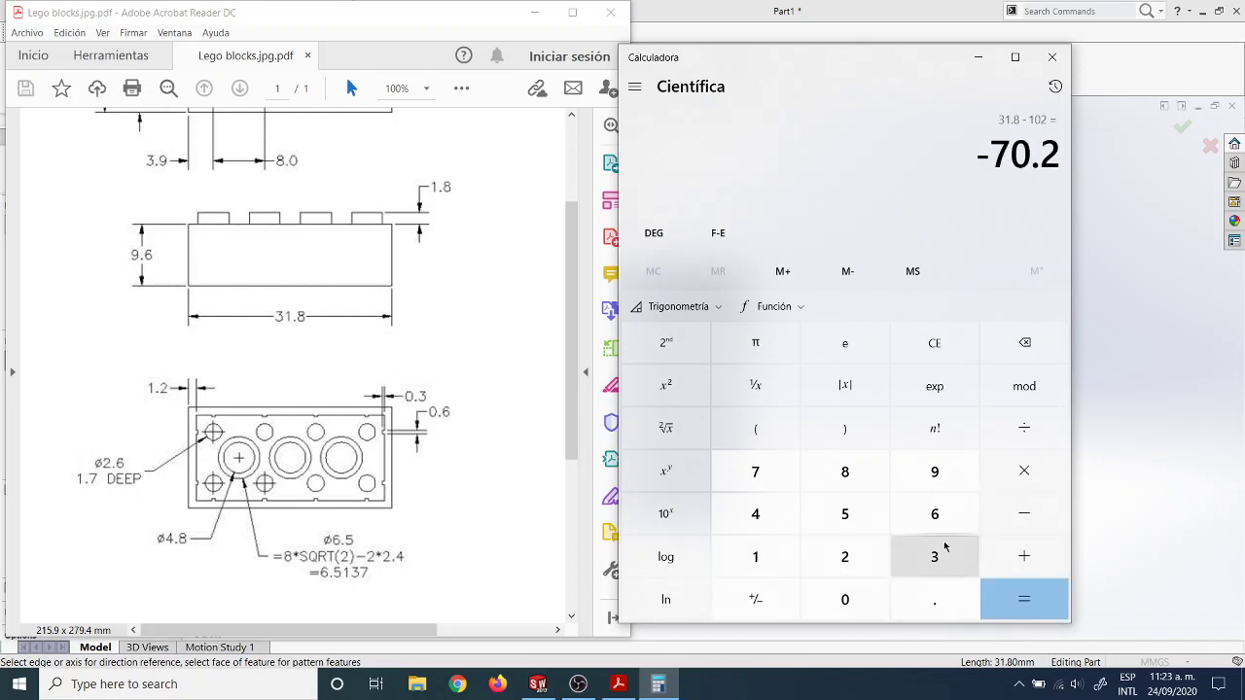
pyautogui.click(1025, 344)
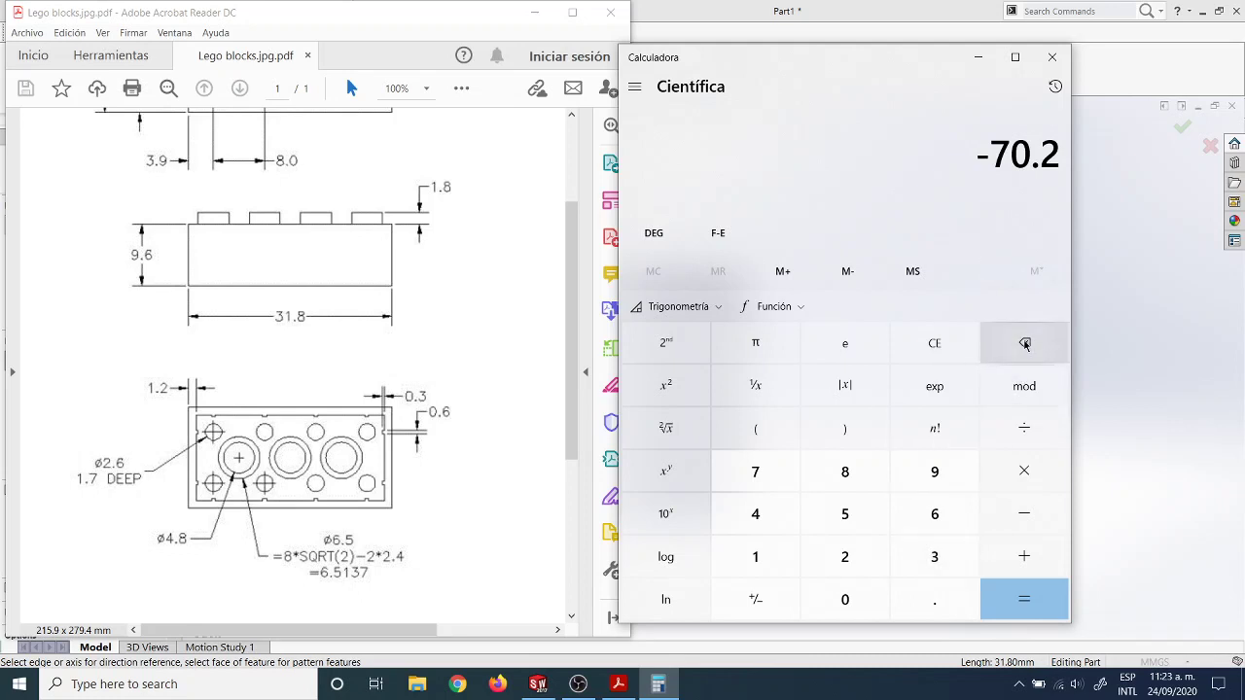
# Calculate 31.8 minus 1.2 in the calculator, close it and return to the rib pattern in SOLIDWORKS.
pyautogui.click(936, 556)
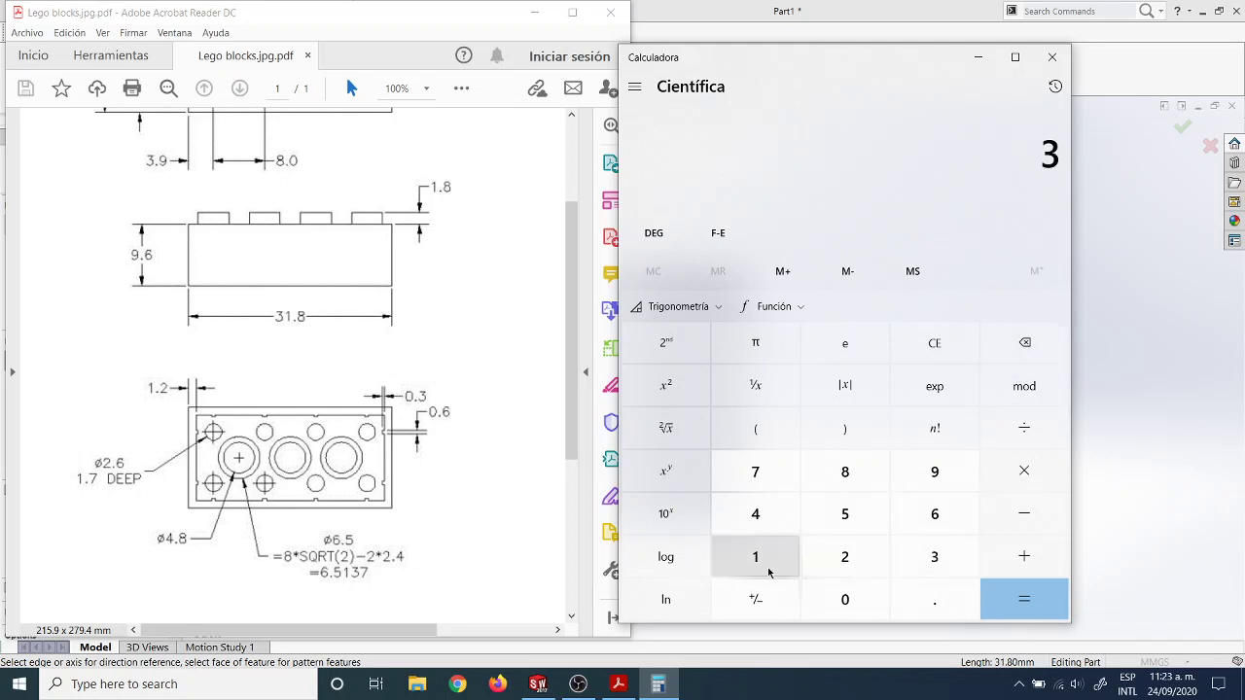
pyautogui.click(765, 566)
pyautogui.click(934, 596)
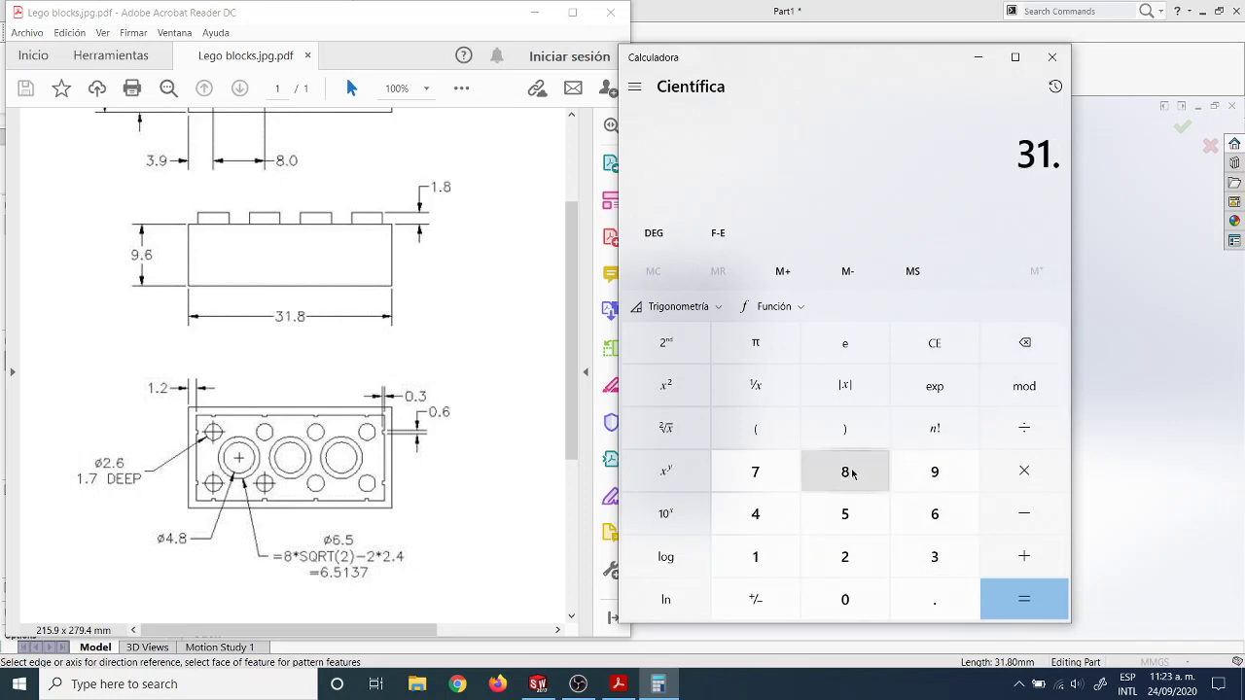
pyautogui.click(846, 475)
pyautogui.click(1031, 517)
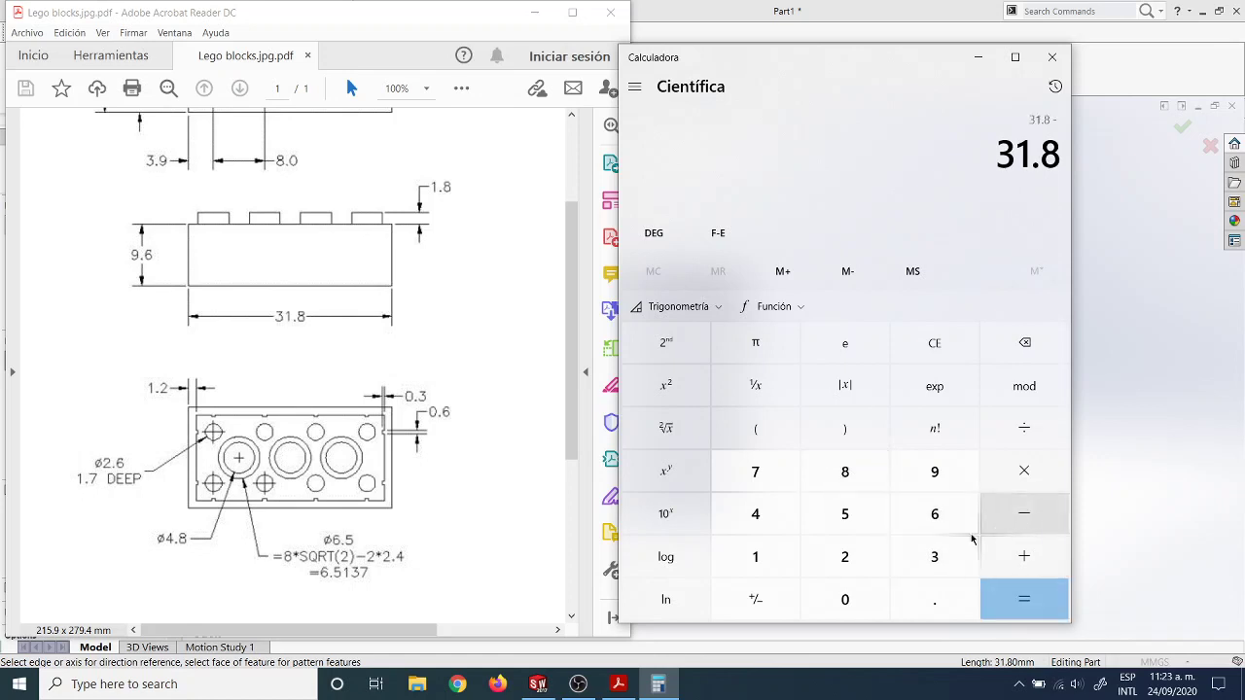
pyautogui.click(732, 564)
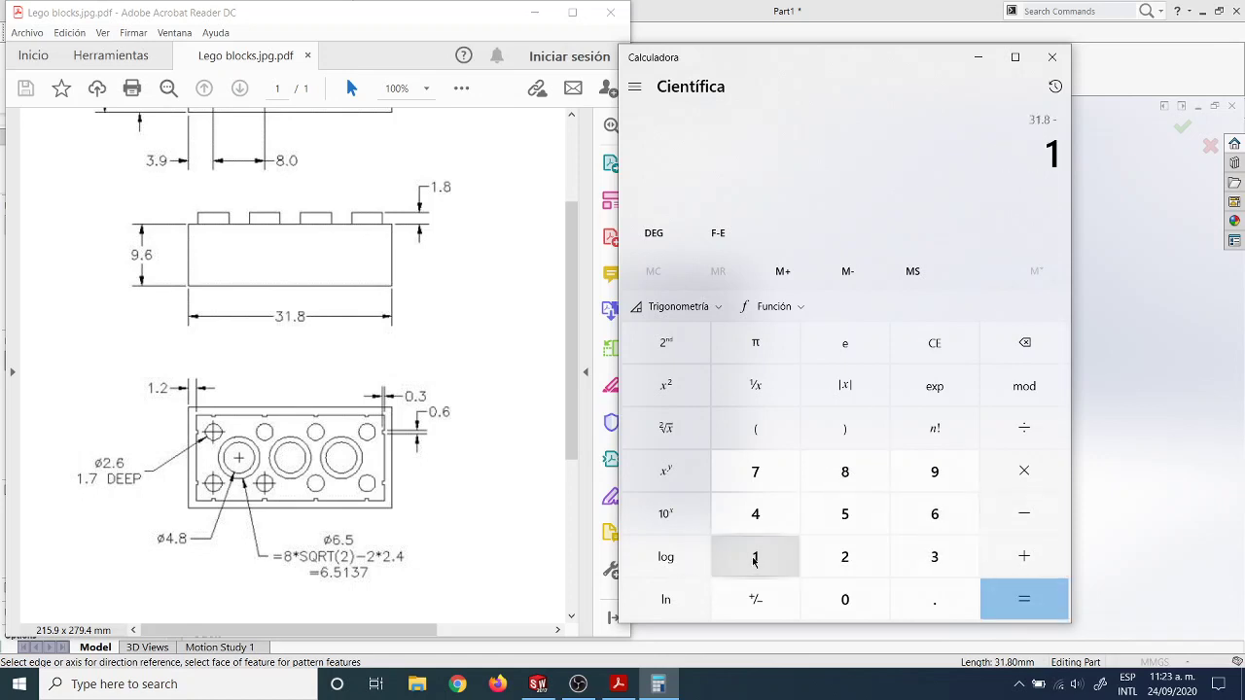
pyautogui.click(930, 603)
pyautogui.click(1006, 616)
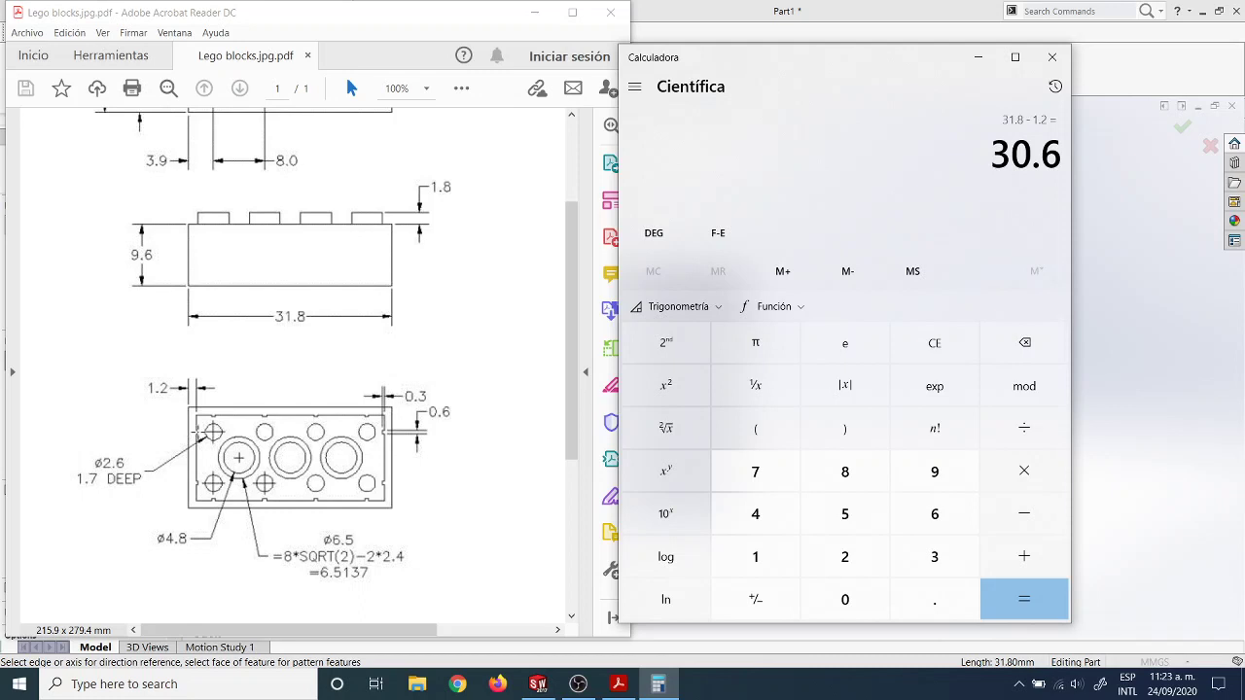
pyautogui.click(1051, 57)
pyautogui.click(533, 12)
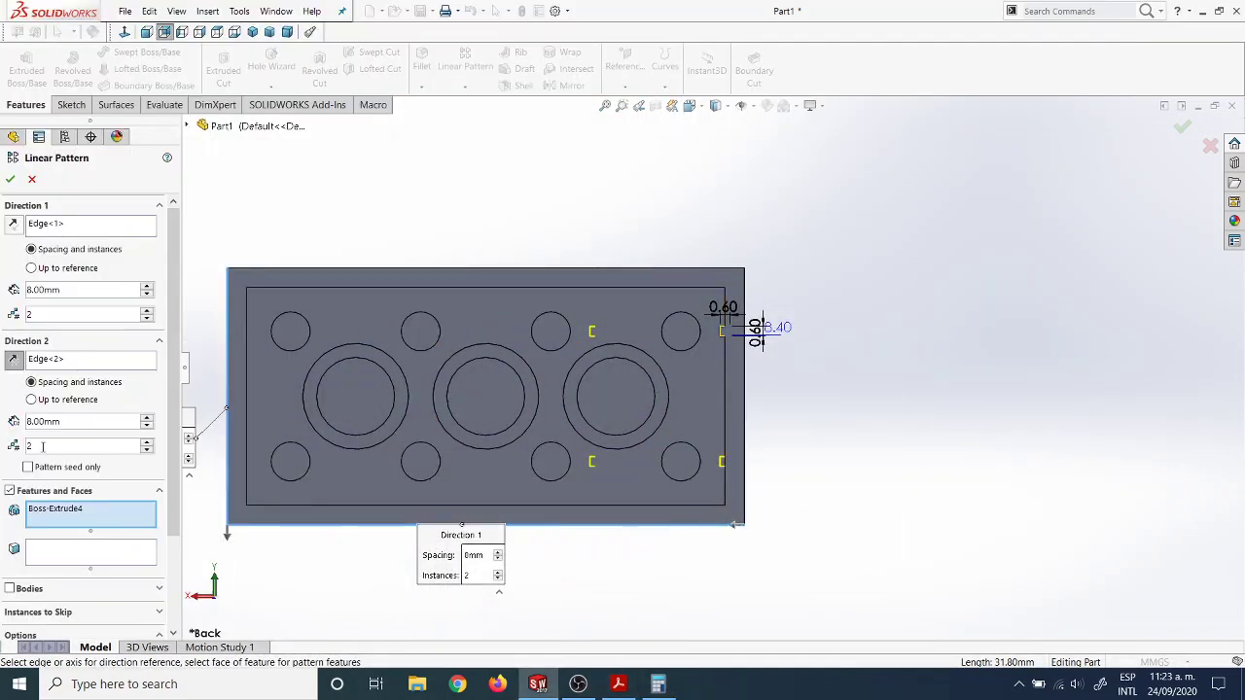
pyautogui.write('30')
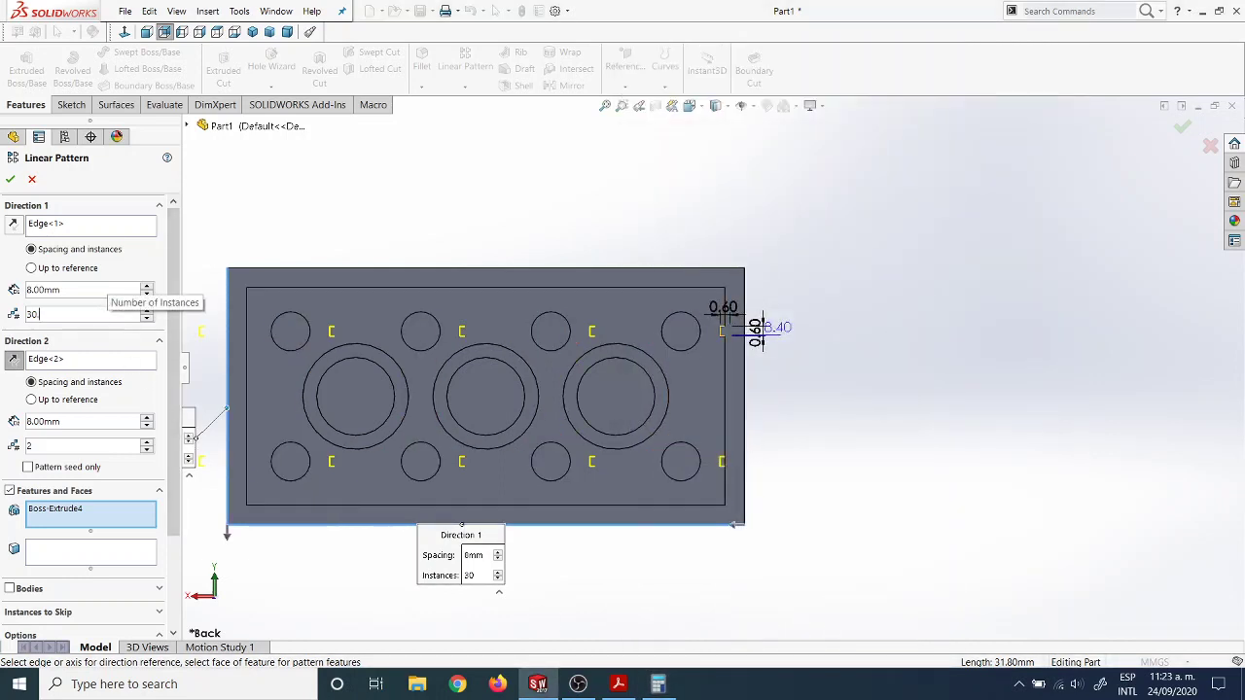
pyautogui.write('.6')
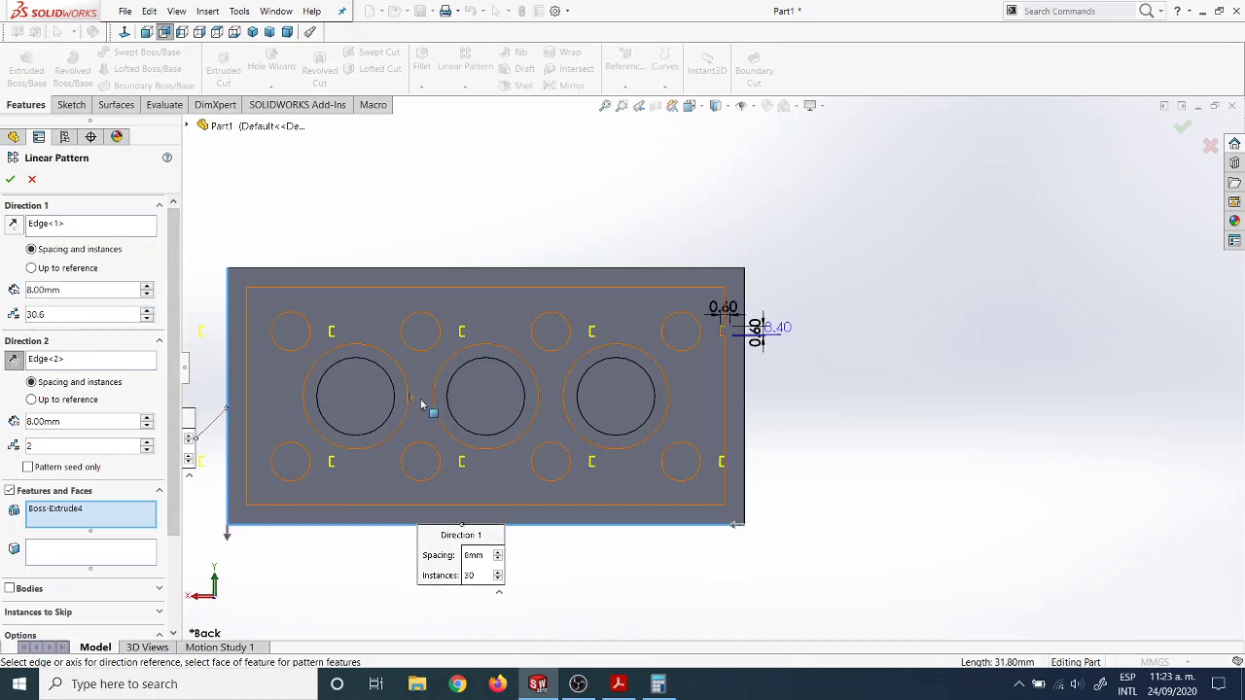
pyautogui.scroll(2, 428, 413)
pyautogui.press('BackSpace')
pyautogui.press('BackSpace')
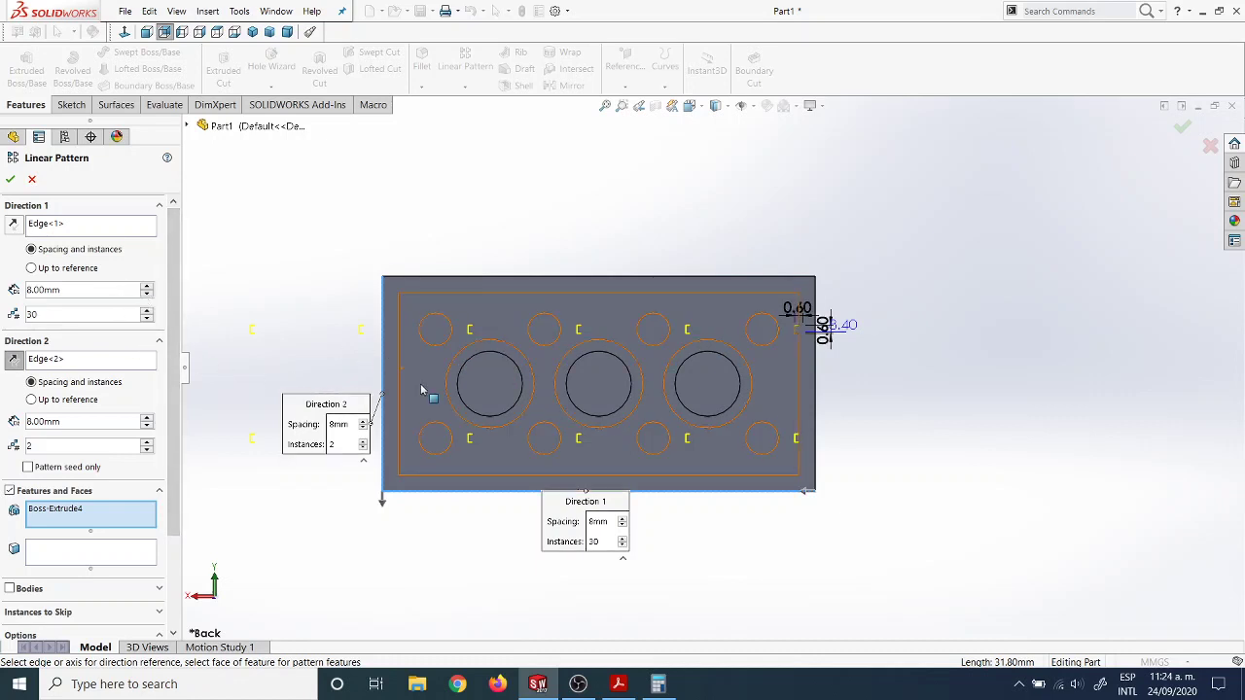
pyautogui.scroll(2, 728, 359)
pyautogui.scroll(2, 700, 369)
pyautogui.scroll(-3, 496, 372)
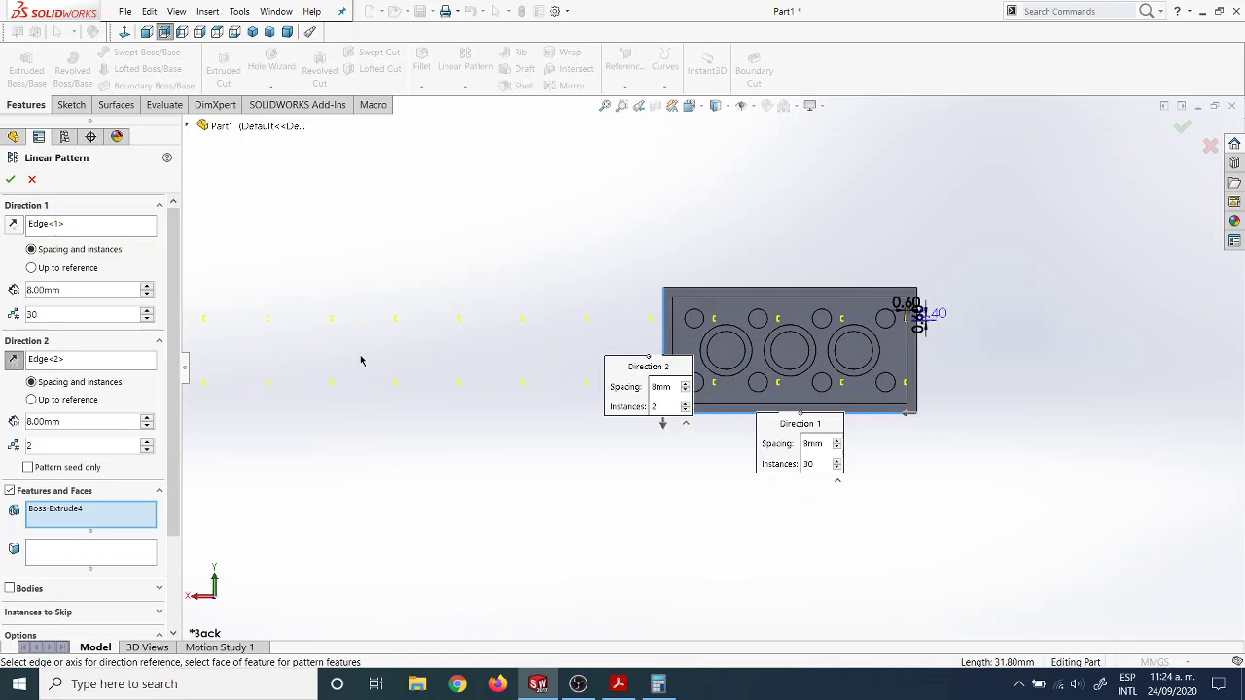
pyautogui.click(147, 319)
pyautogui.click(147, 319)
pyautogui.click(147, 319)
pyautogui.click(147, 319)
pyautogui.click(147, 319)
pyautogui.click(146, 319)
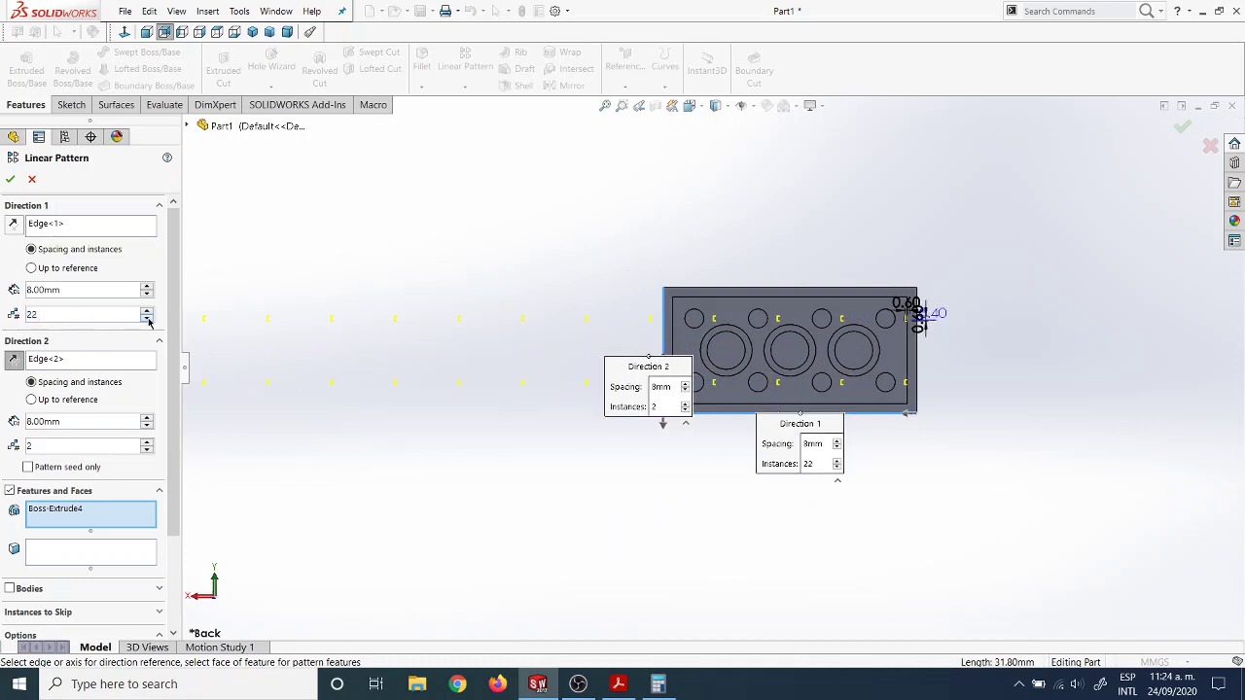
pyautogui.click(147, 319)
pyautogui.click(147, 319)
pyautogui.click(147, 319)
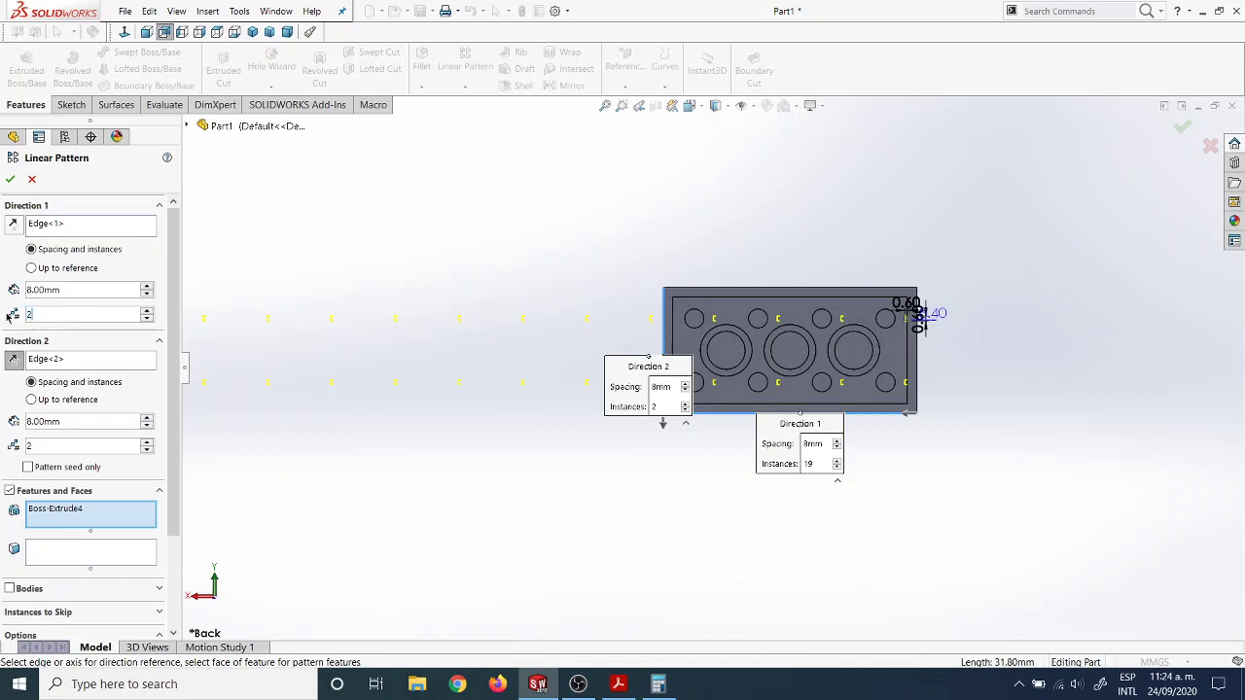
pyautogui.click(68, 267)
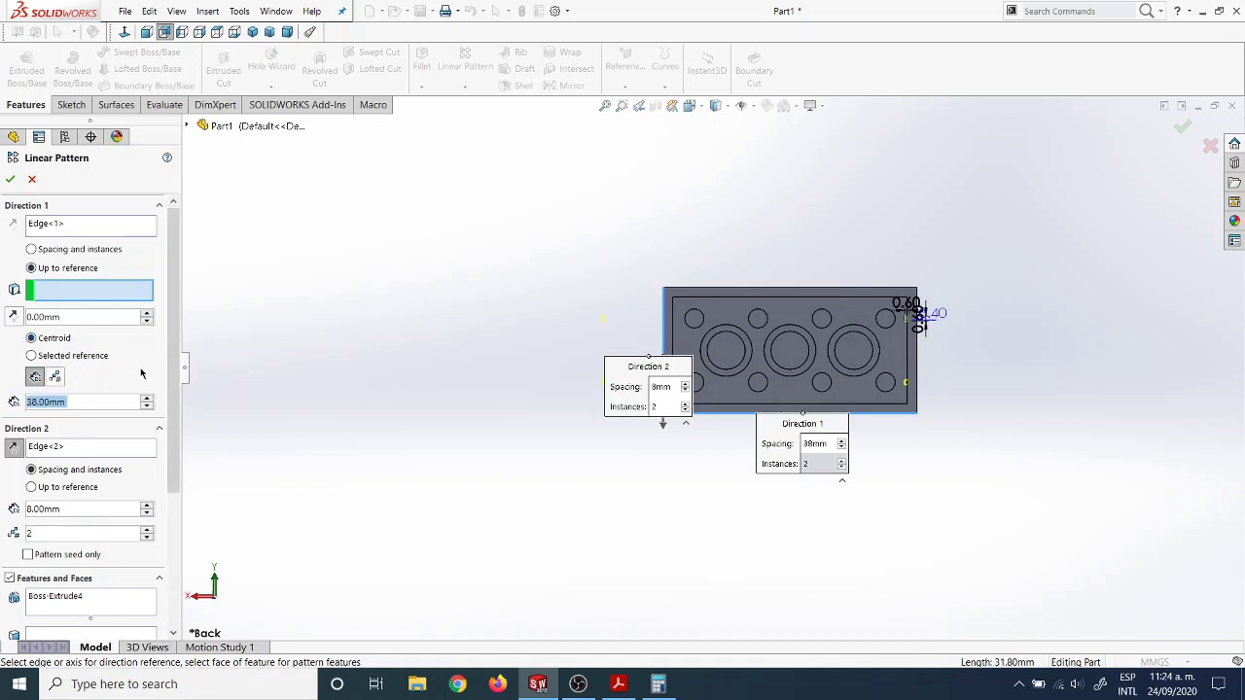
pyautogui.moveTo(173, 467); pyautogui.dragTo(172, 308)
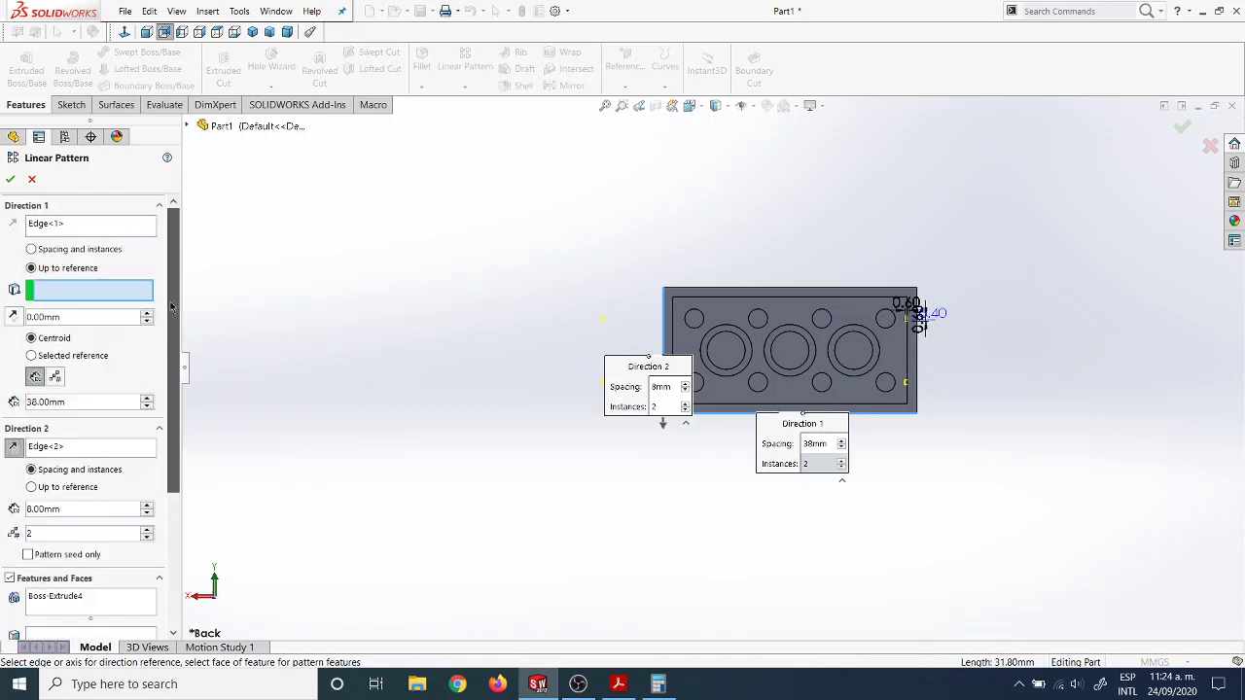
pyautogui.click(37, 402)
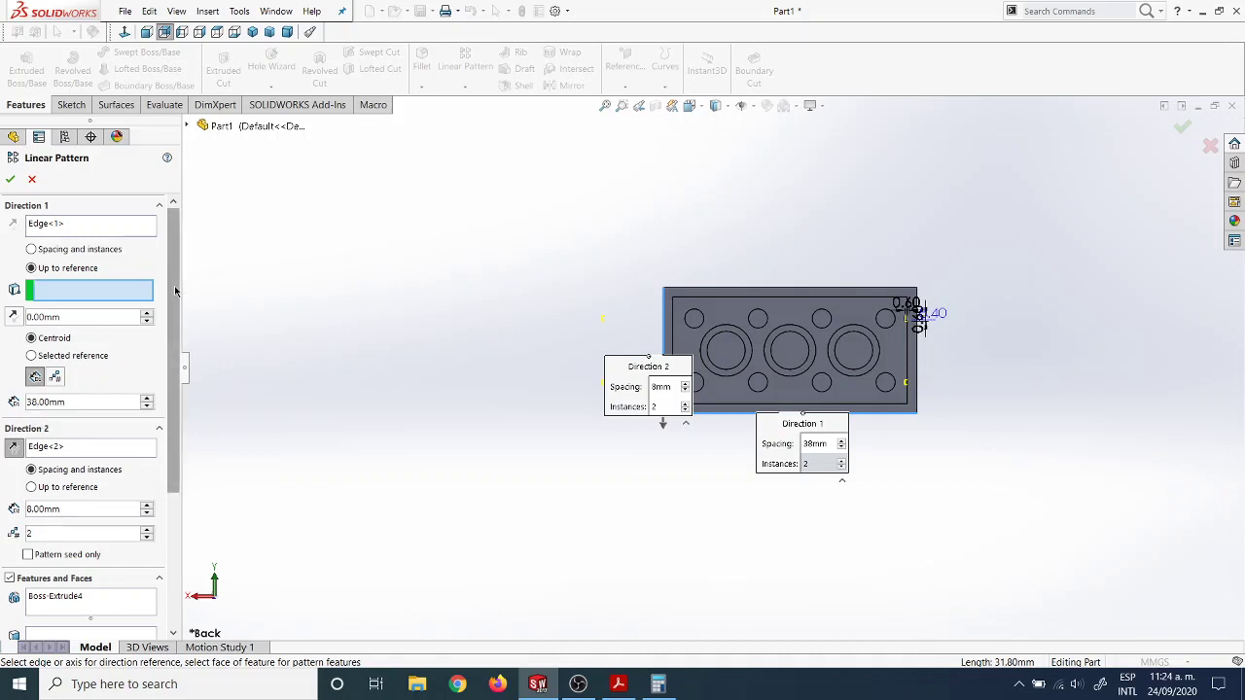
pyautogui.click(79, 250)
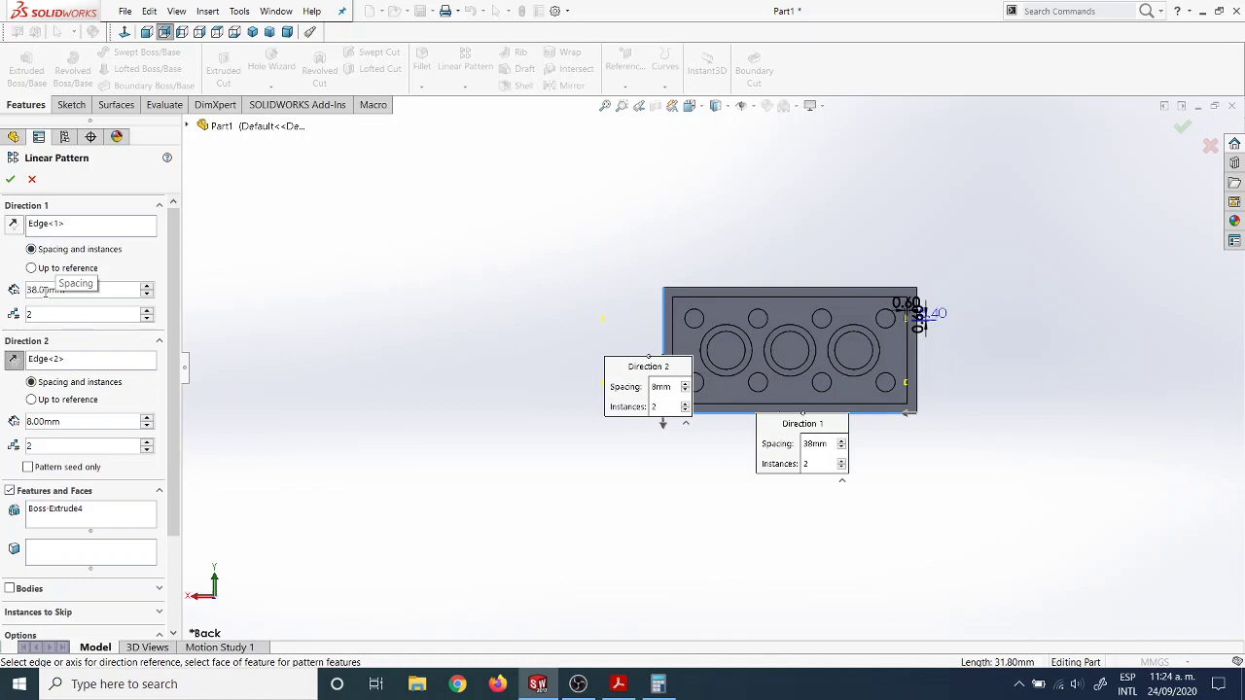
# Set the rib pattern's Direction 1 spacing to 30.1 mm.
pyautogui.rightClick(117, 293)
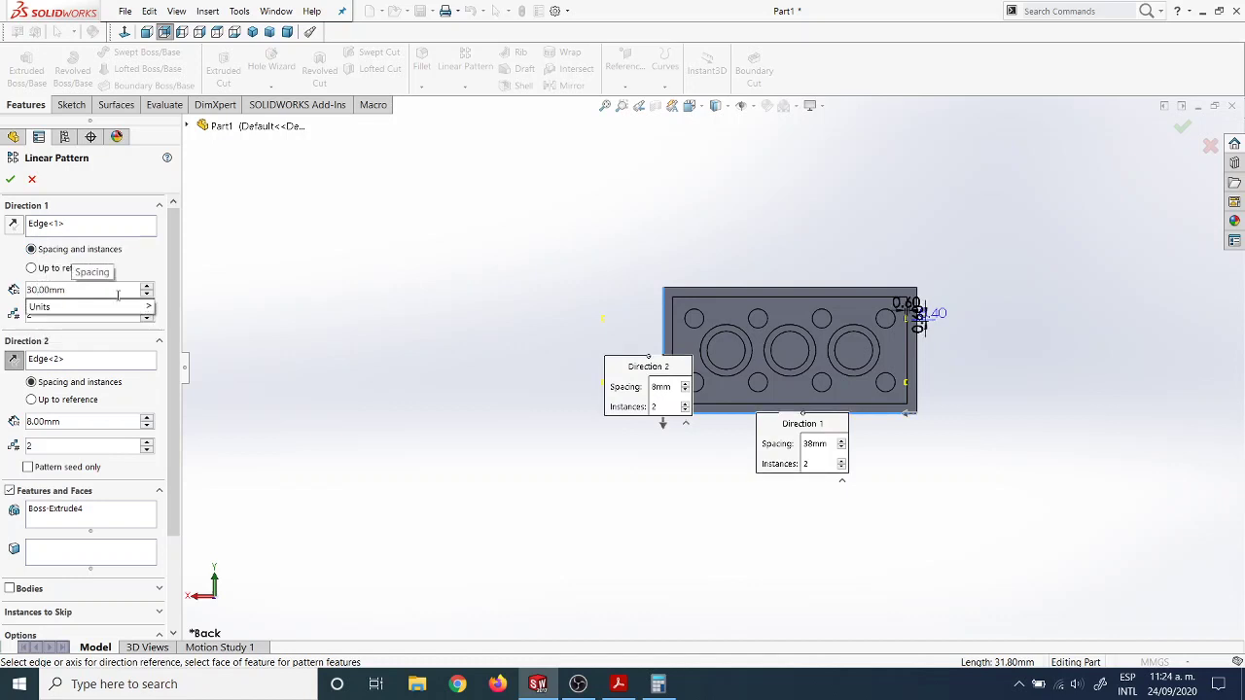
pyautogui.scroll(1, 116, 292)
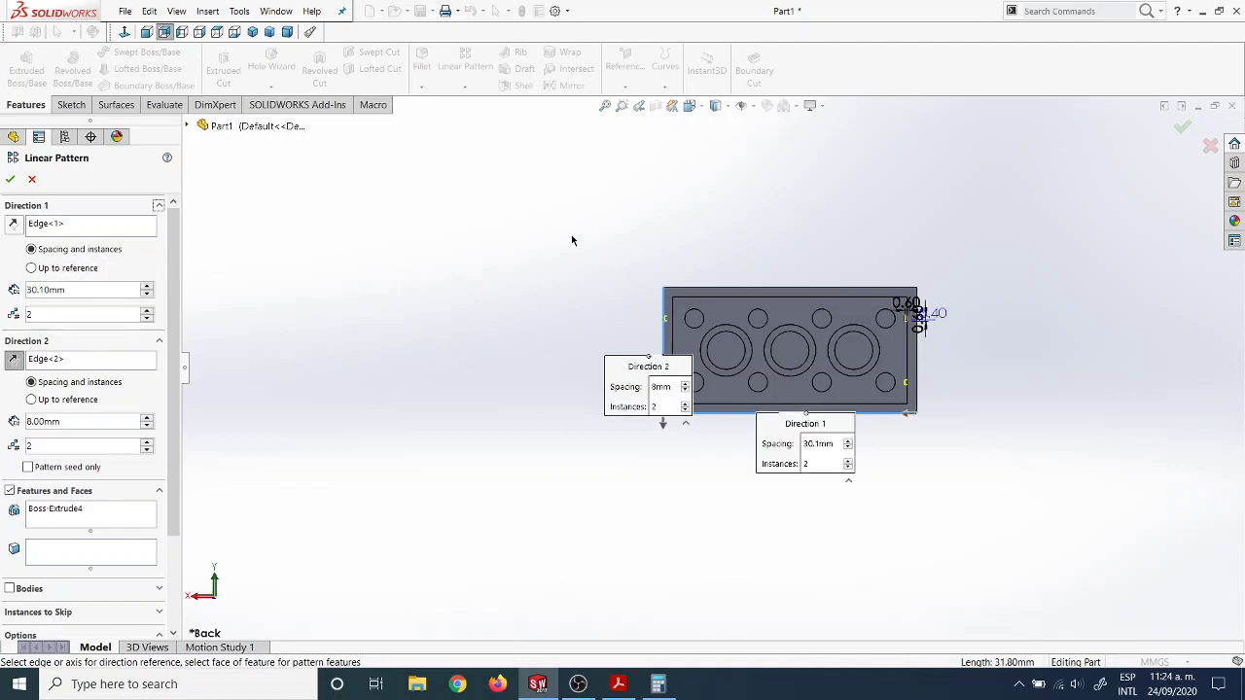
# Inspect the previewed rib copies against the brick's inner walls and compare them with the PDF drawing.
pyautogui.scroll(-2, 691, 309)
pyautogui.scroll(-4, 693, 349)
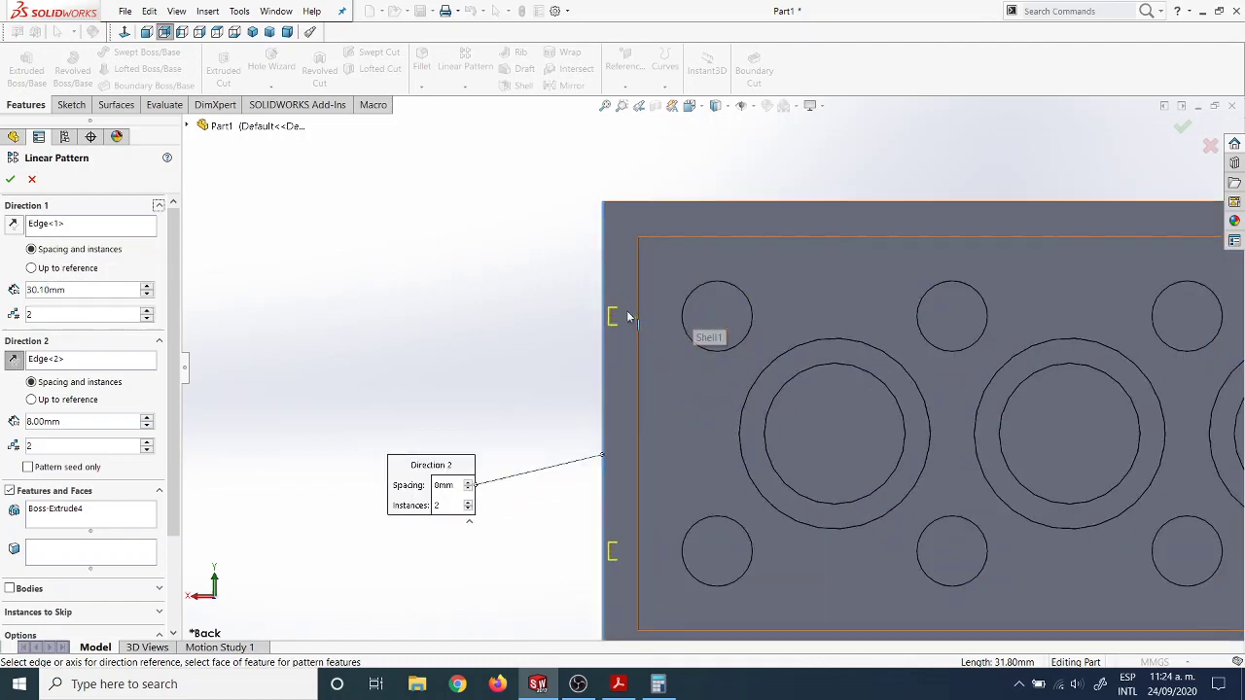
pyautogui.scroll(3, 978, 477)
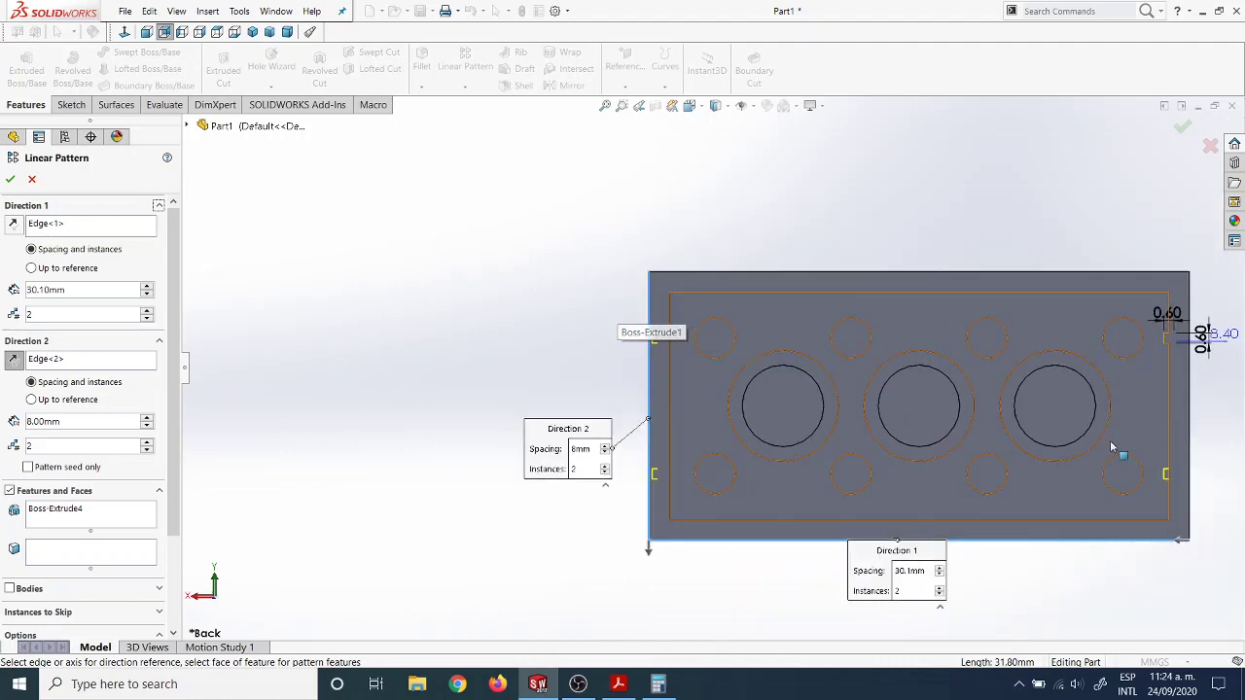
pyautogui.click(618, 684)
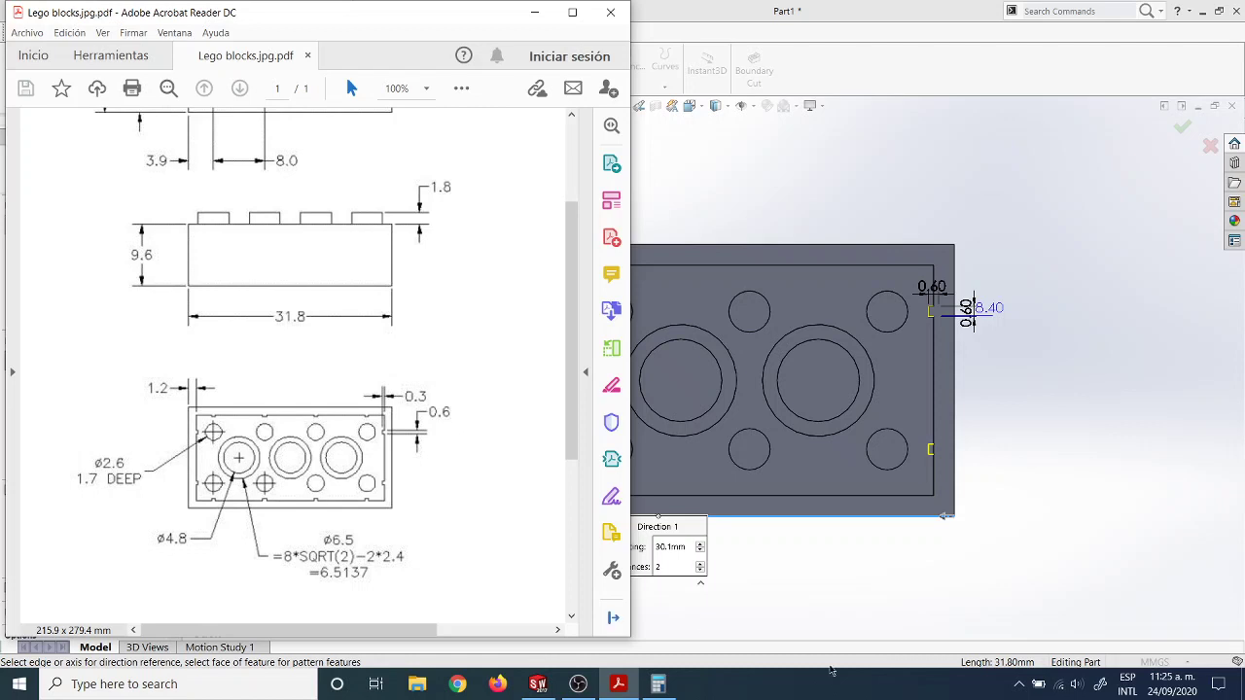
# Calculate 30.6 minus 1.2 in the Windows calculator and return to the rib pattern in SOLIDWORKS.
pyautogui.click(658, 684)
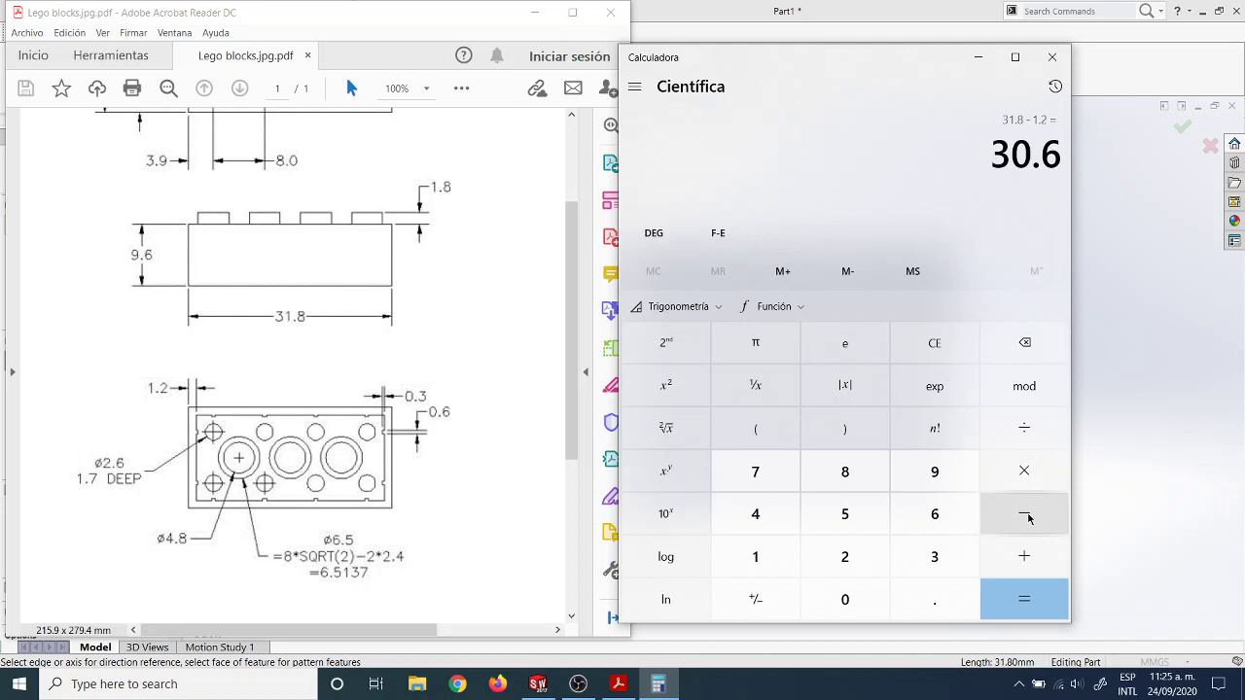
pyautogui.click(1026, 516)
pyautogui.click(755, 555)
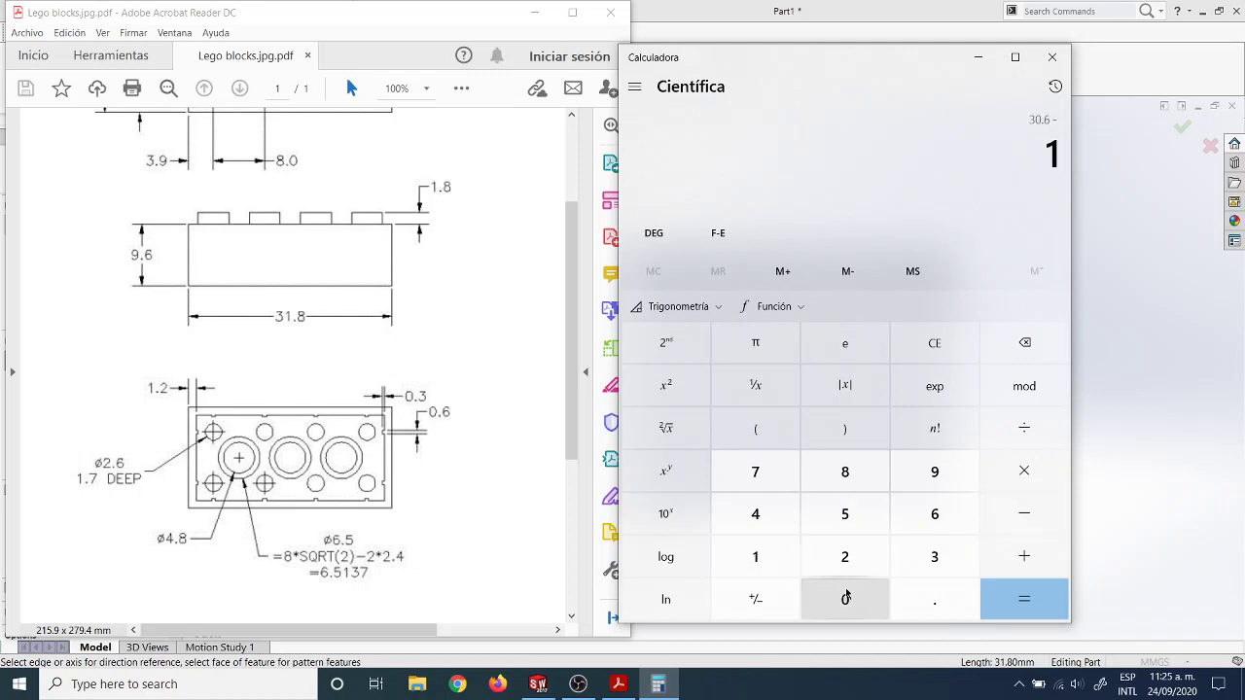
pyautogui.click(922, 603)
pyautogui.click(845, 557)
pyautogui.click(1022, 599)
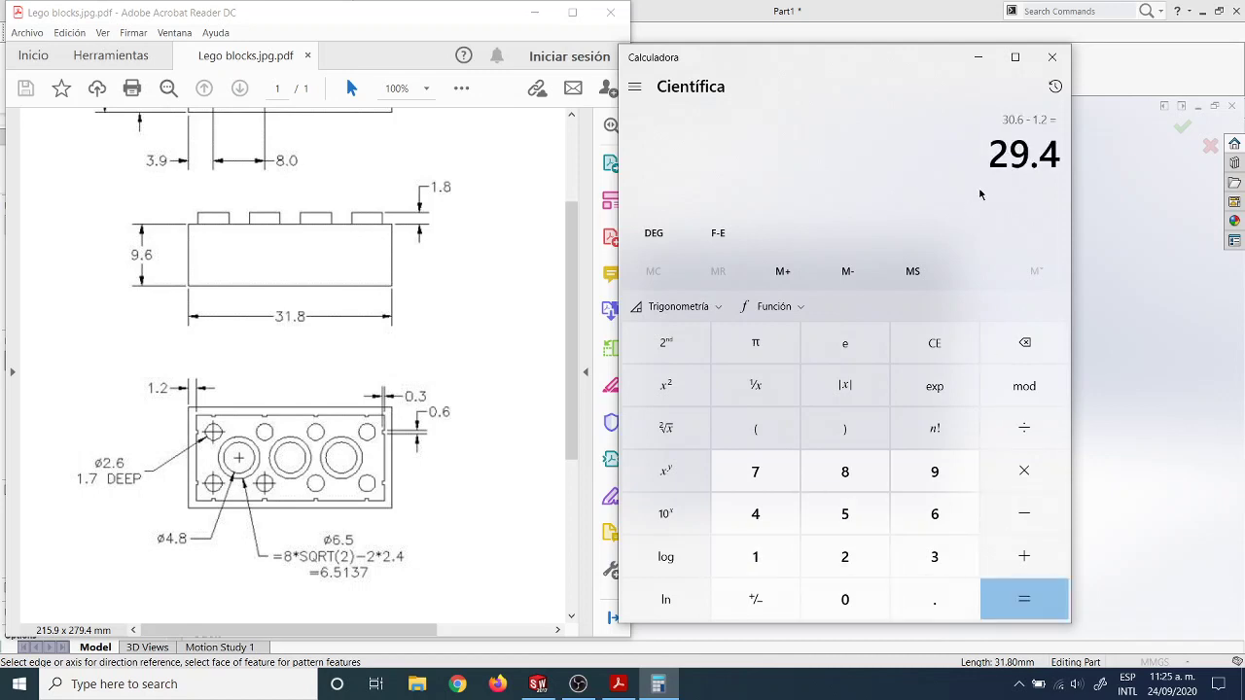
pyautogui.click(846, 18)
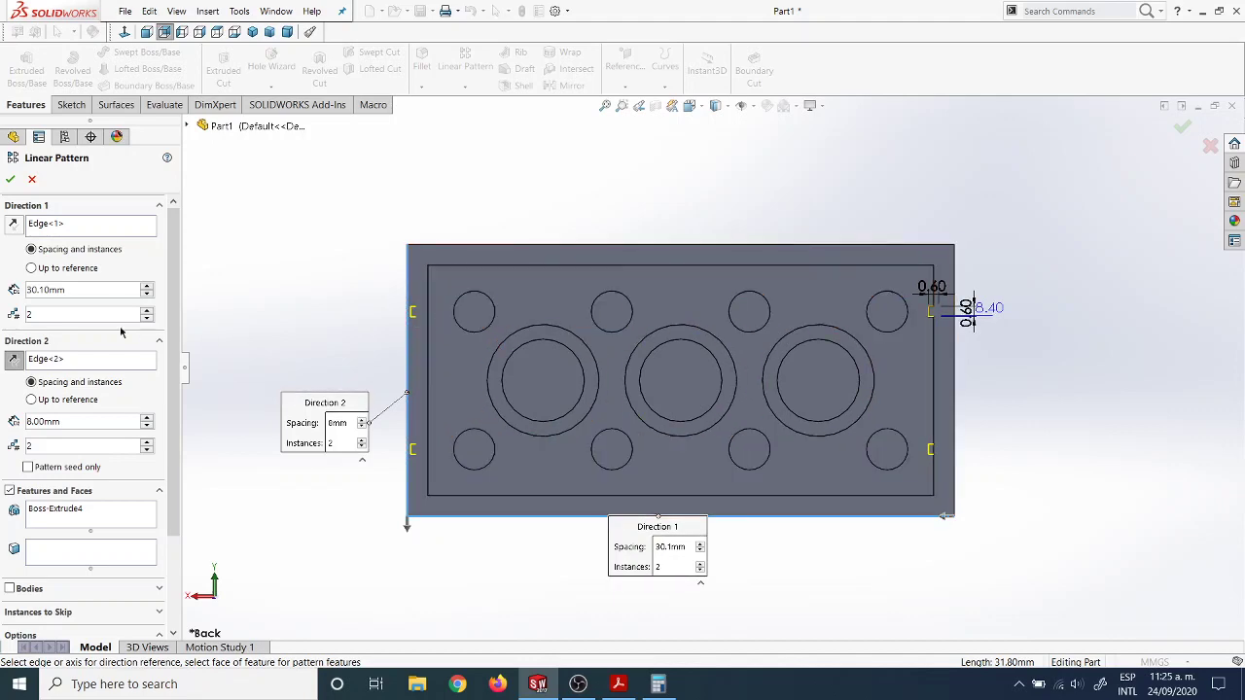
# Recheck the calculator result and set the rib pattern's Direction 1 spacing to 29.4 mm.
pyautogui.click(659, 684)
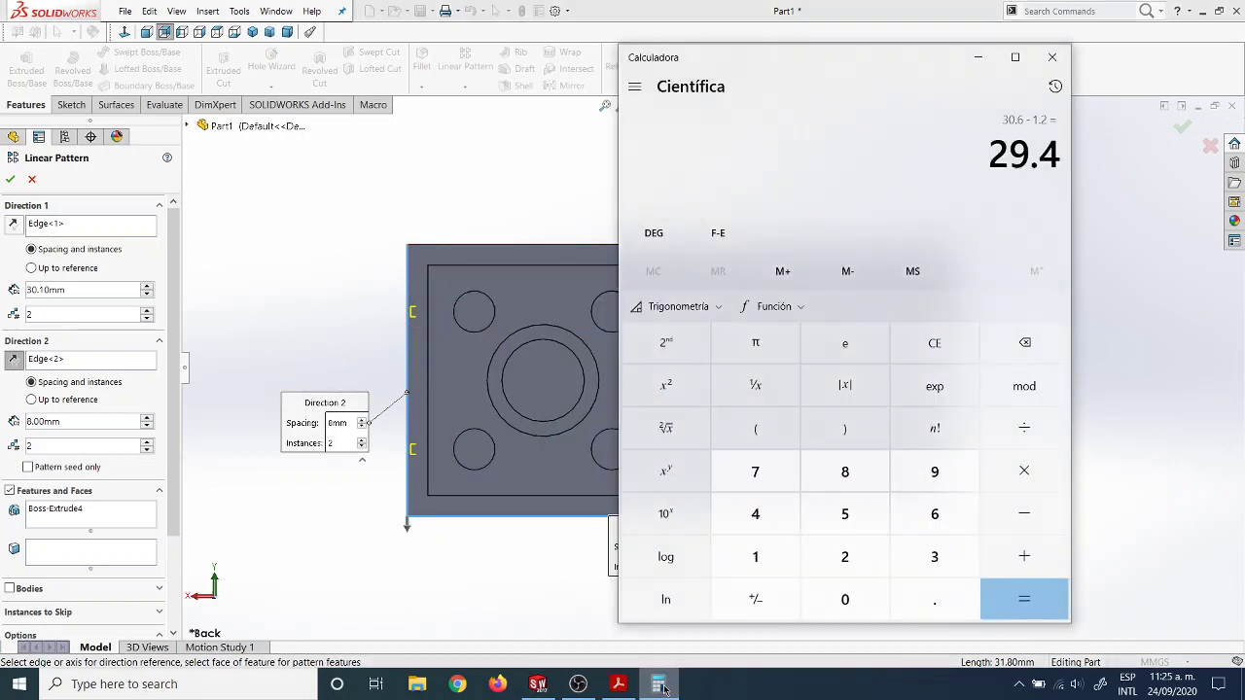
pyautogui.click(661, 685)
pyautogui.click(32, 289)
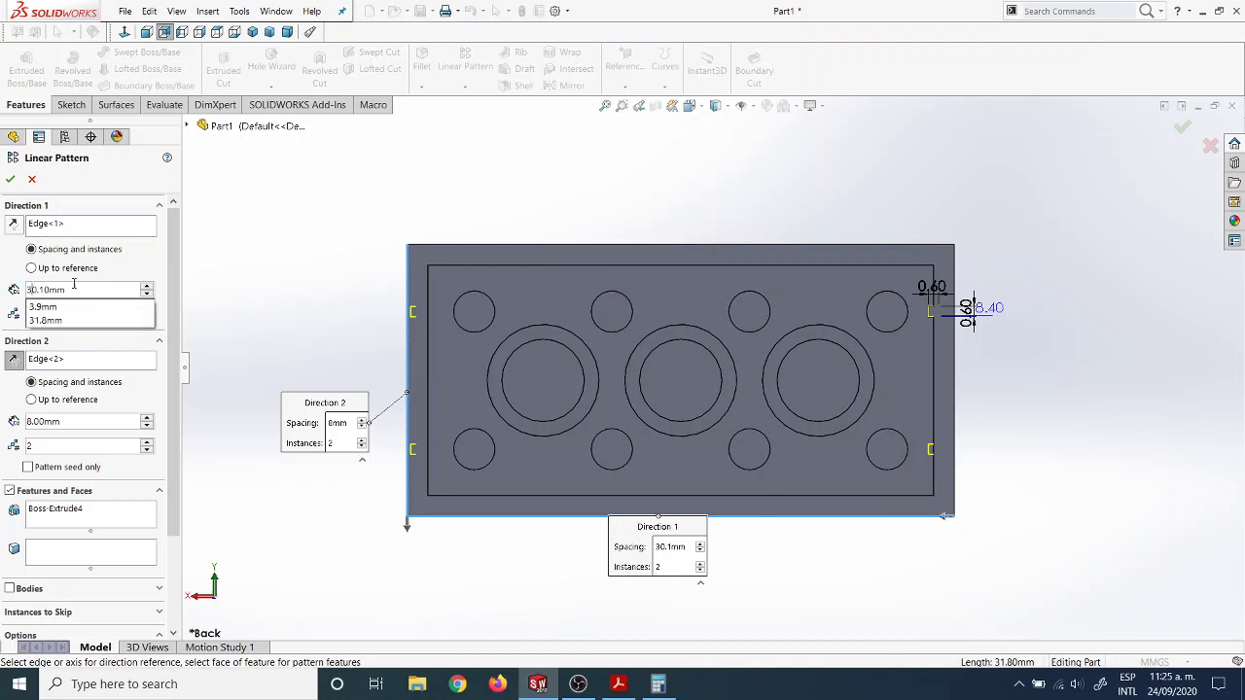
pyautogui.press('BackSpace')
pyautogui.press('BackSpace')
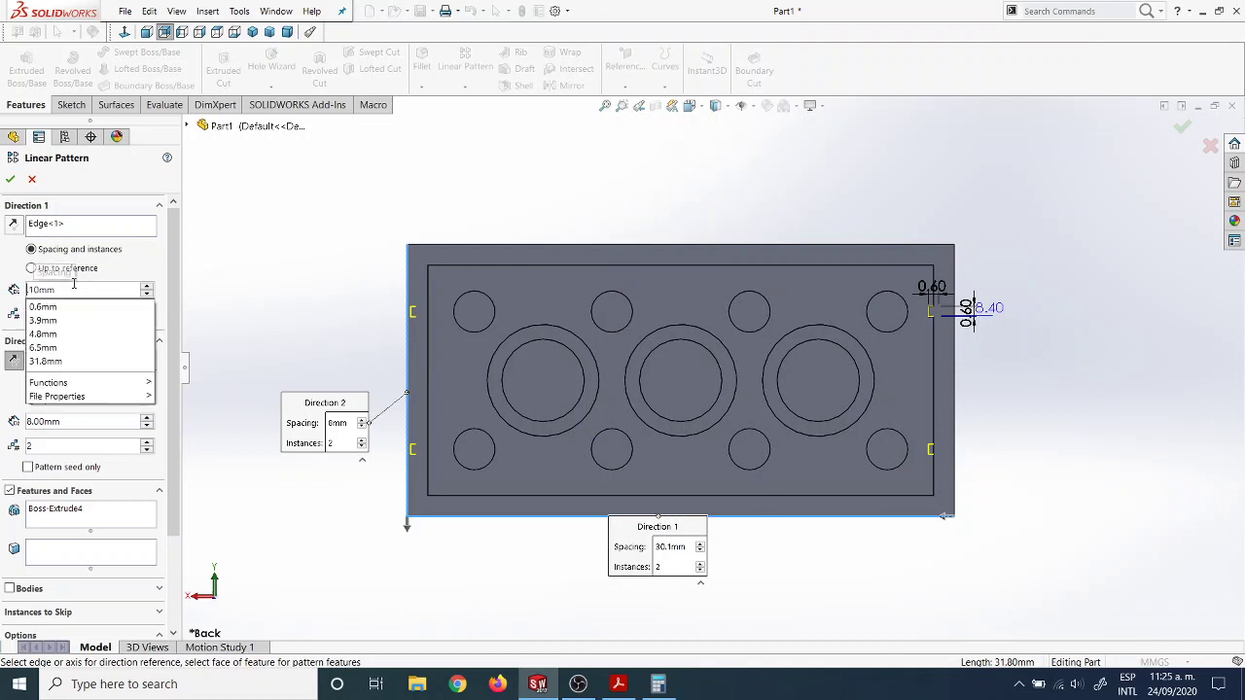
pyautogui.write('29.4')
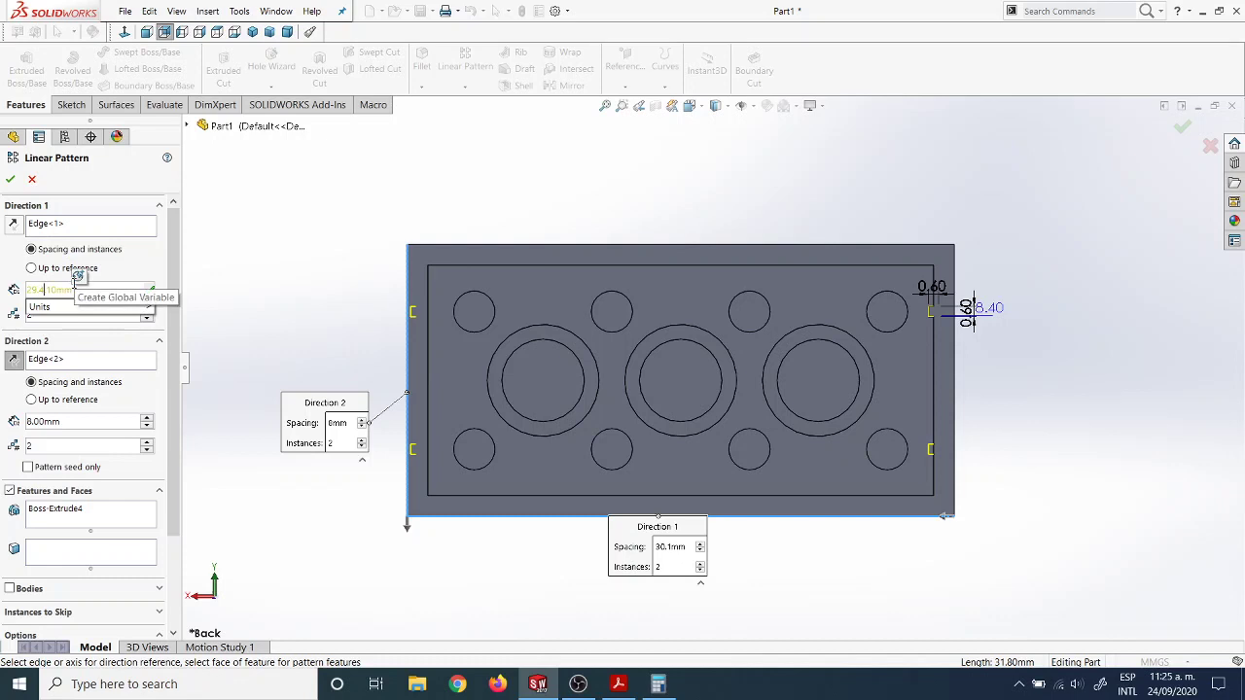
pyautogui.press('Delete')
pyautogui.press('Delete')
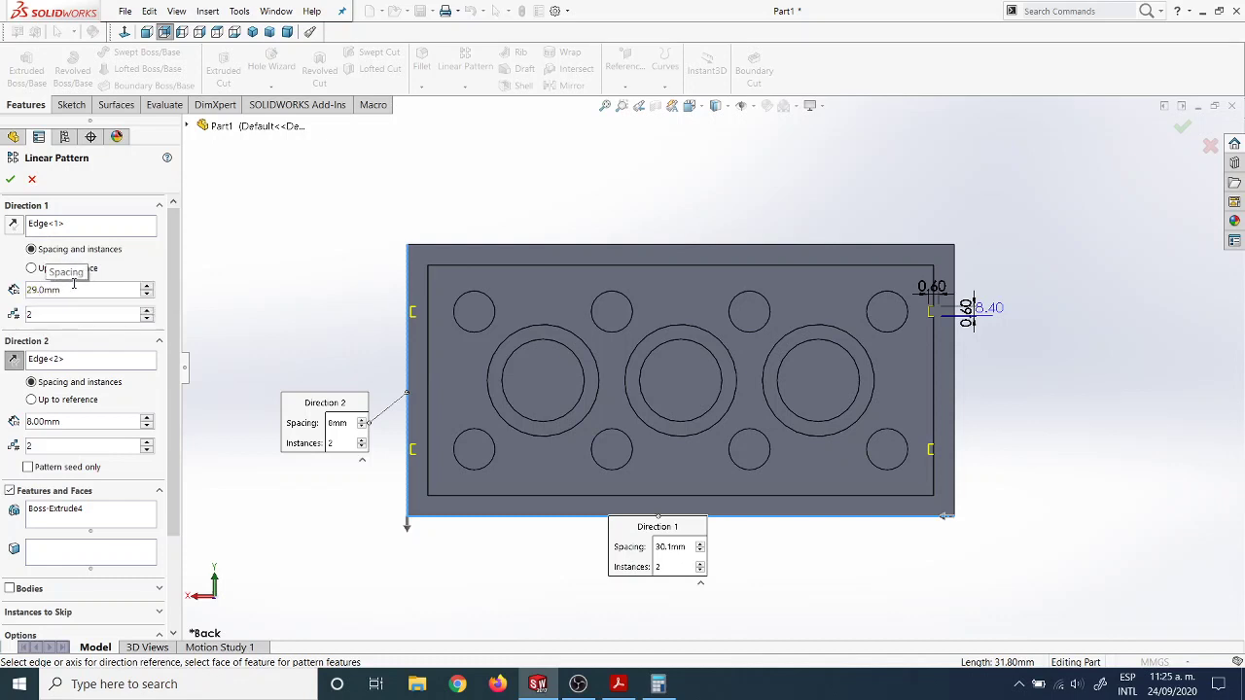
pyautogui.write('4')
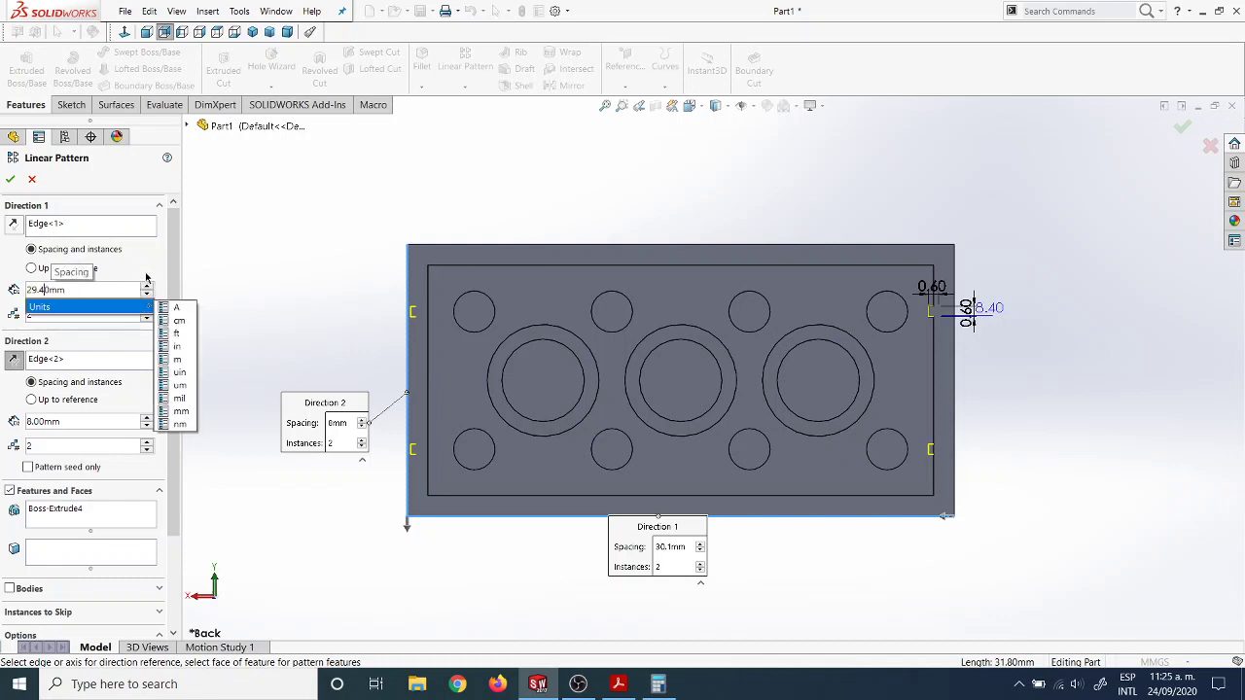
pyautogui.press('Return')
# Check the rib copies against the inner end walls, accept the linear pattern and inspect the ribs in the brick's cavity.
pyautogui.scroll(-3, 467, 345)
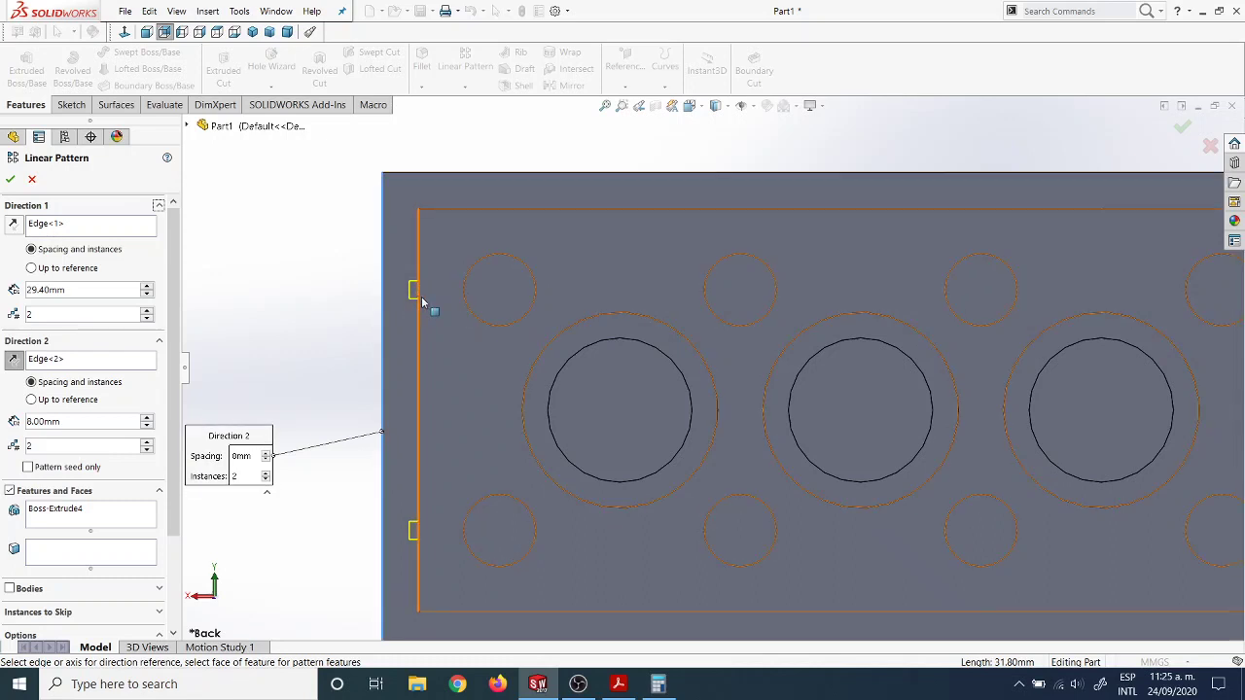
pyautogui.scroll(3, 695, 370)
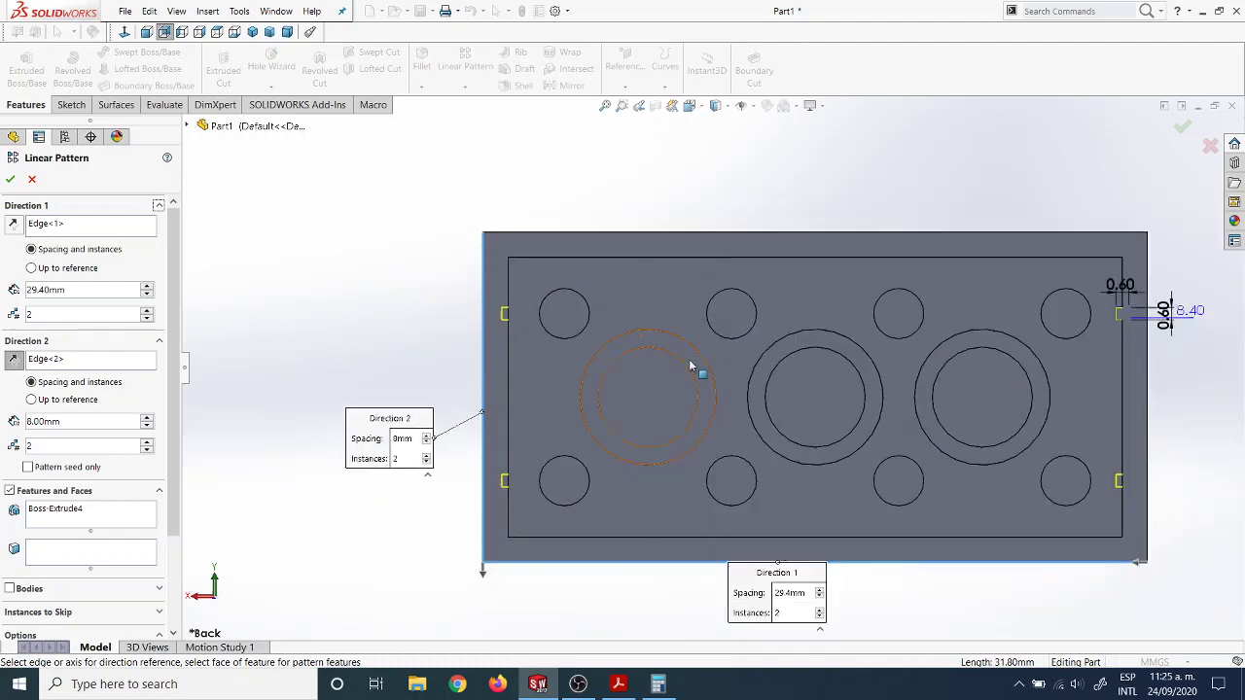
pyautogui.click(9, 179)
pyautogui.scroll(2, 731, 389)
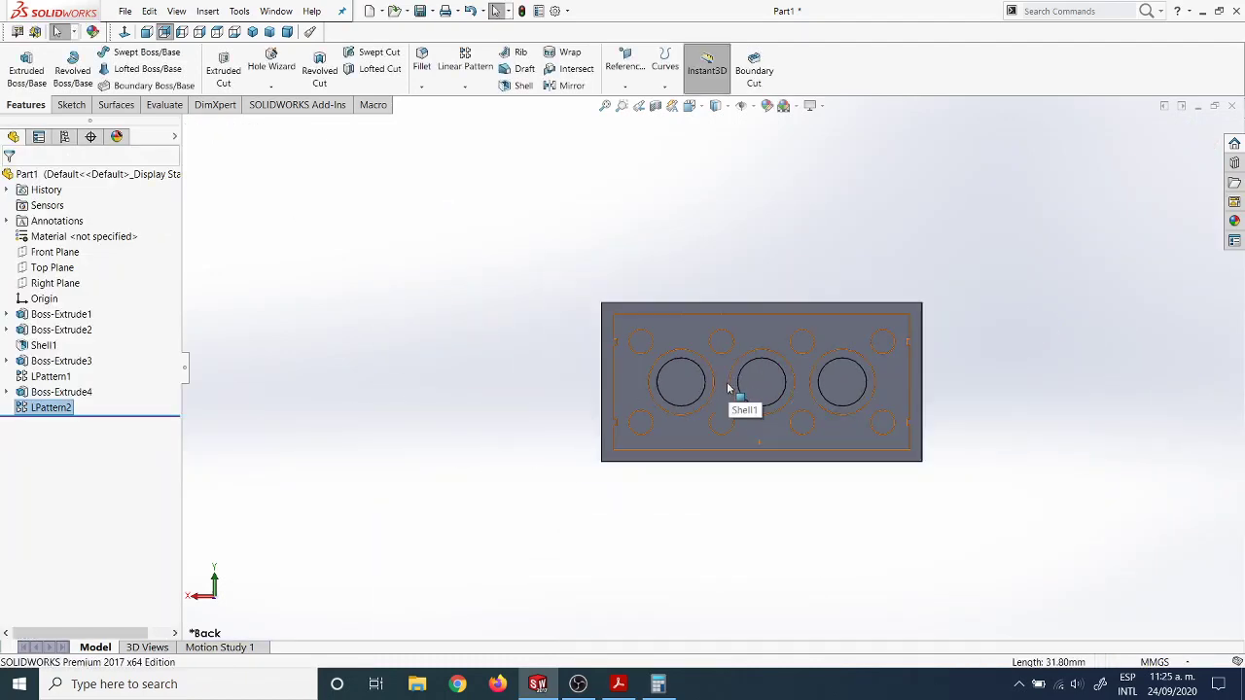
pyautogui.scroll(-4, 730, 389)
pyautogui.moveTo(715, 348); pyautogui.dragTo(703, 428, button='middle')
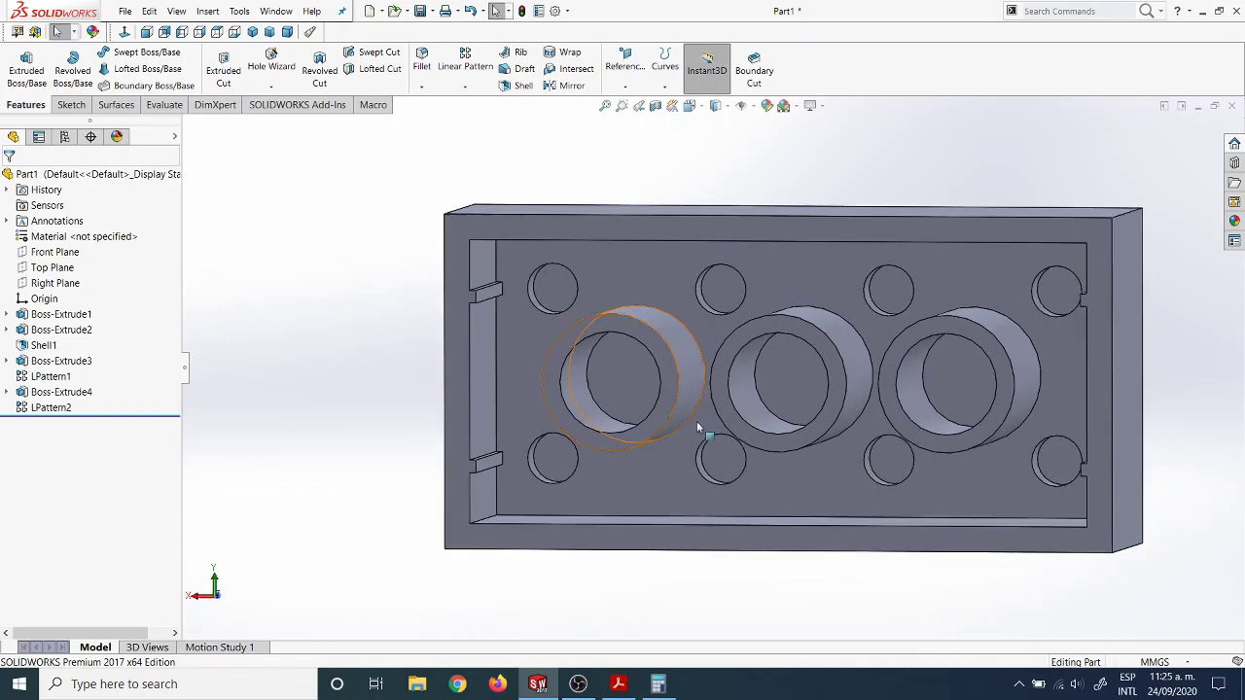
# Check the long-wall ribs in the PDF drawing and start a sketch on the brick's open rim face in SOLIDWORKS.
pyautogui.click(618, 684)
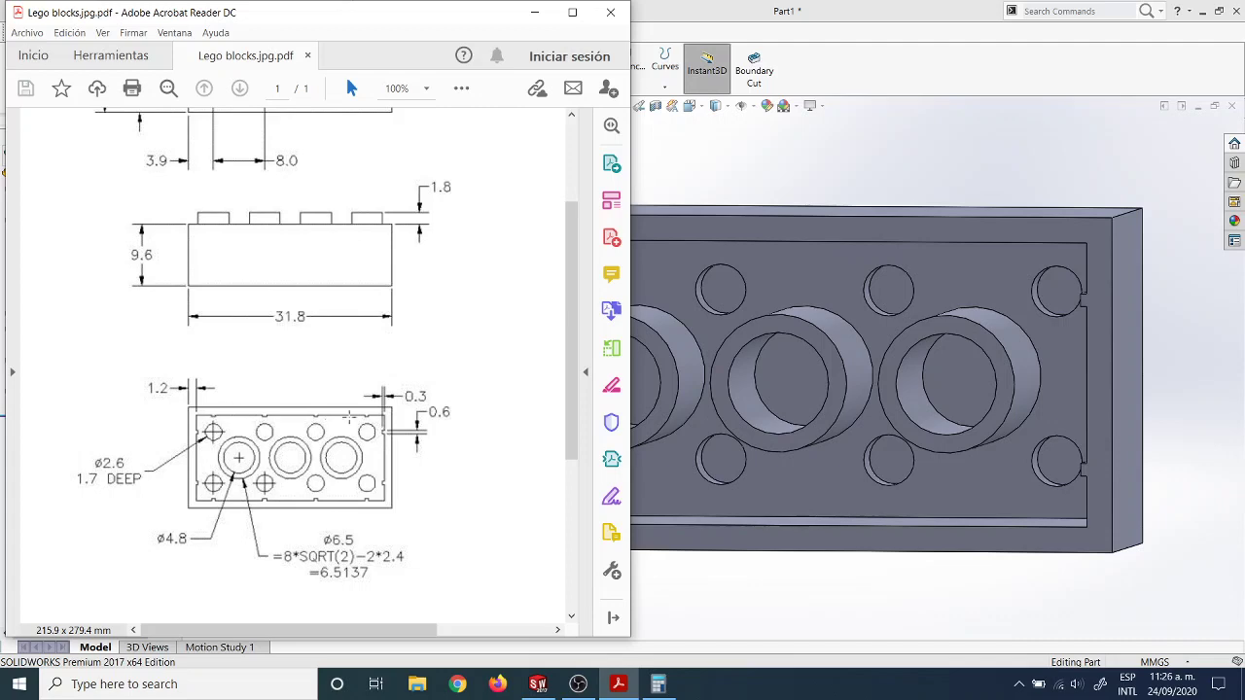
pyautogui.moveTo(648, 420); pyautogui.dragTo(1084, 178, button='middle')
pyautogui.click(1064, 169)
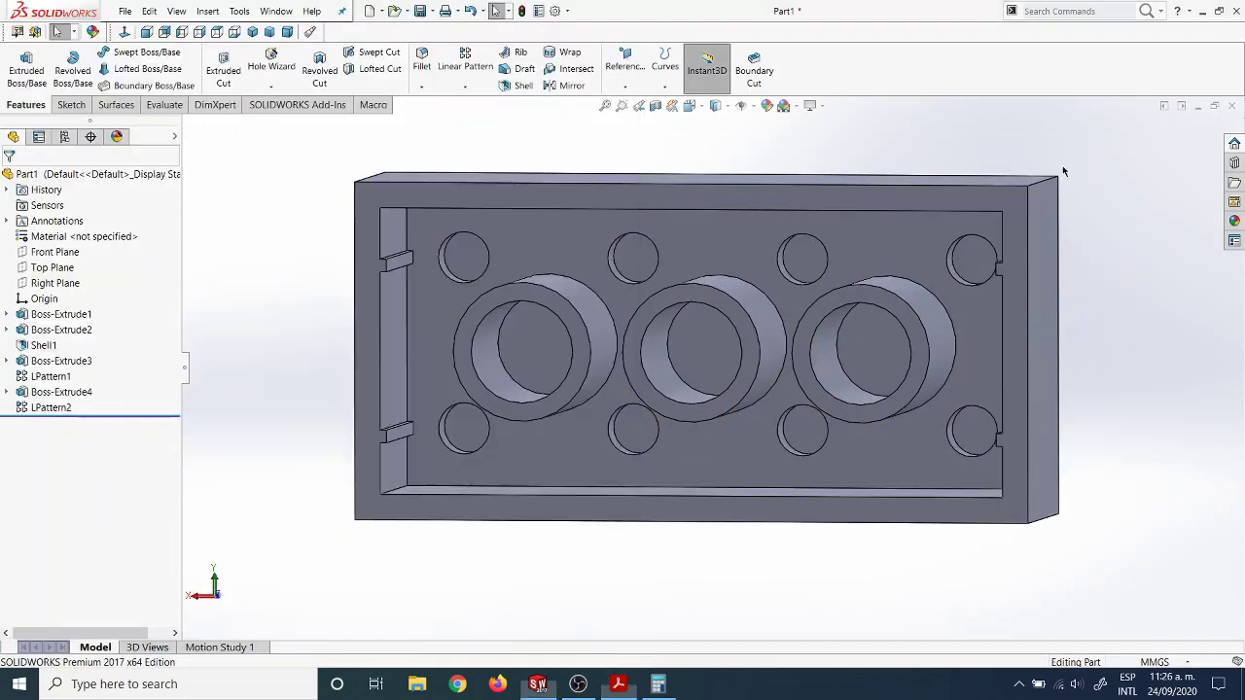
pyautogui.press('f')
pyautogui.scroll(-2, 1023, 253)
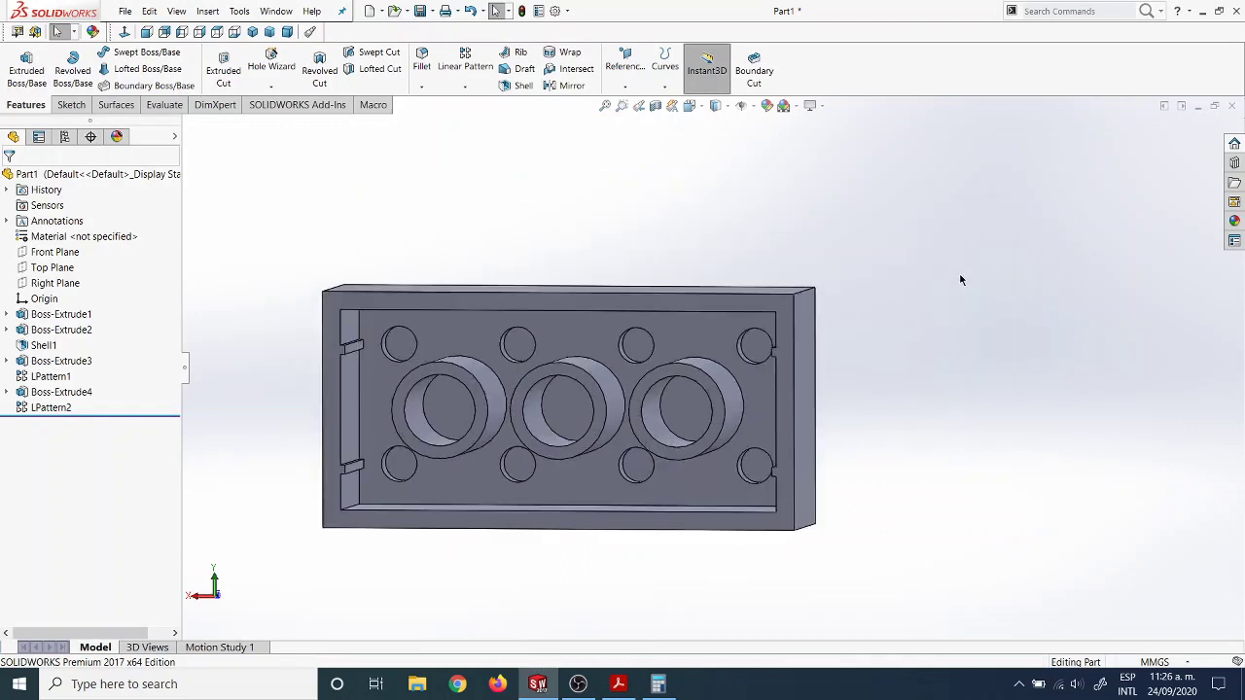
pyautogui.click(758, 308)
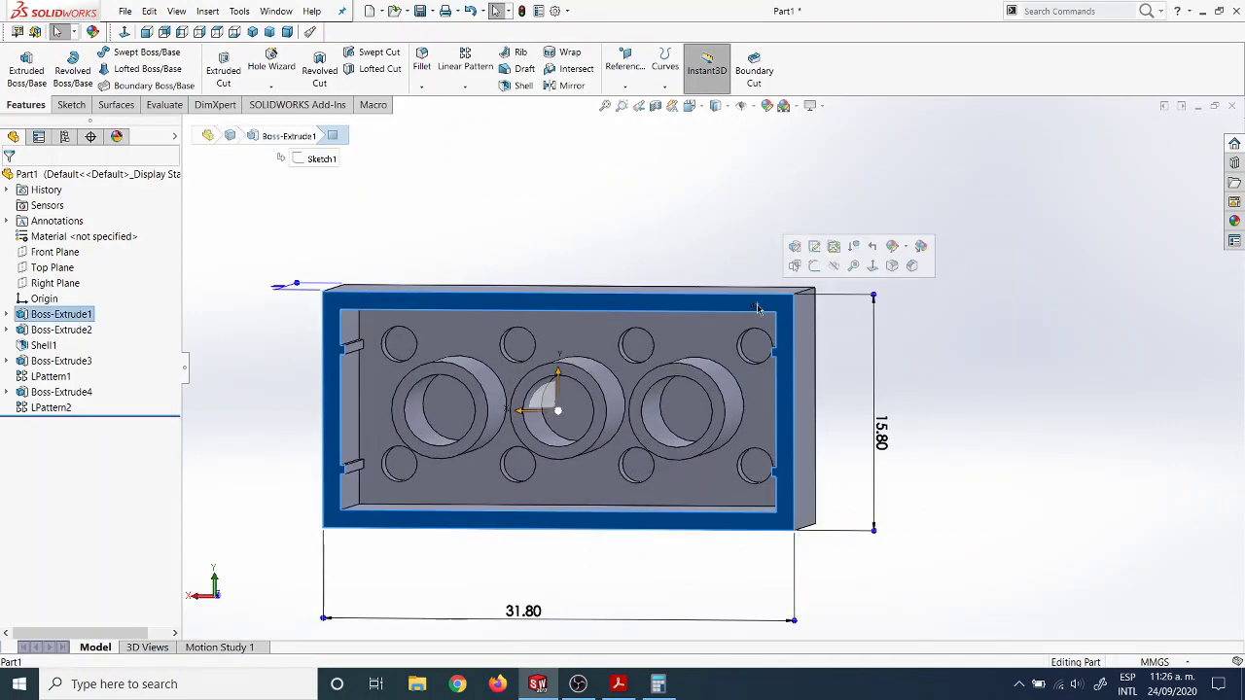
pyautogui.click(813, 265)
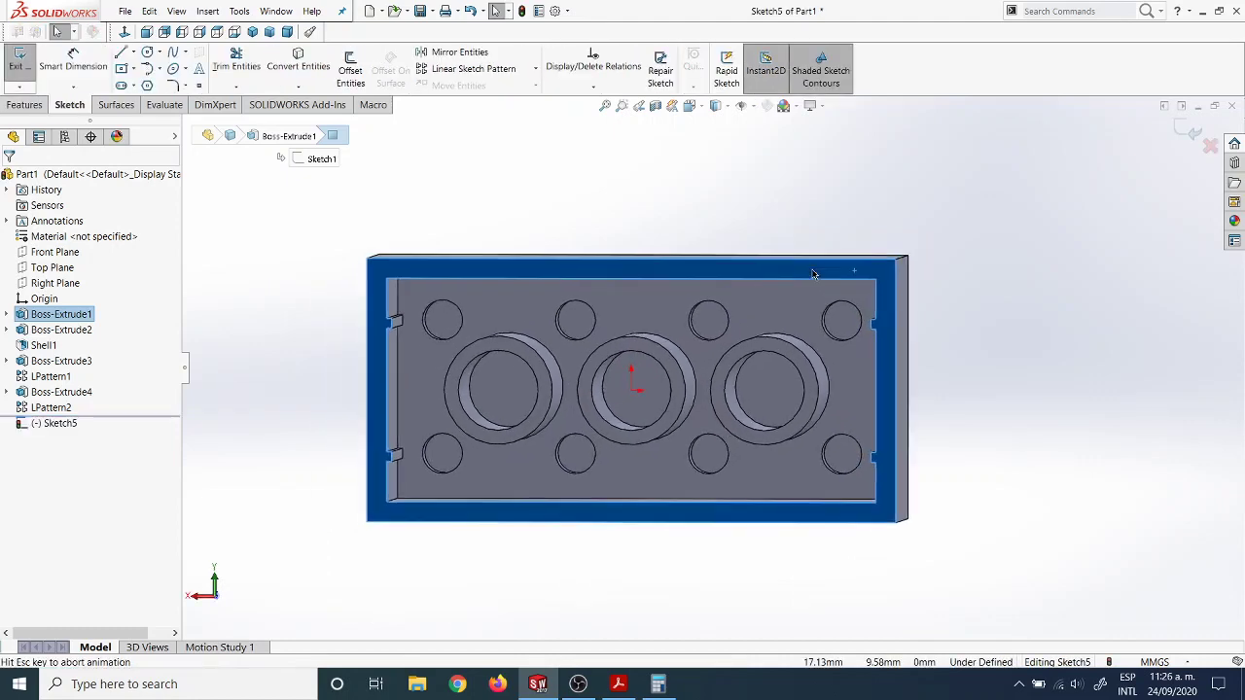
# Sketch a vertical centerline from the center of the upper-right small hole to the inner edge of the adjacent long wall.
pyautogui.scroll(-3, 959, 295)
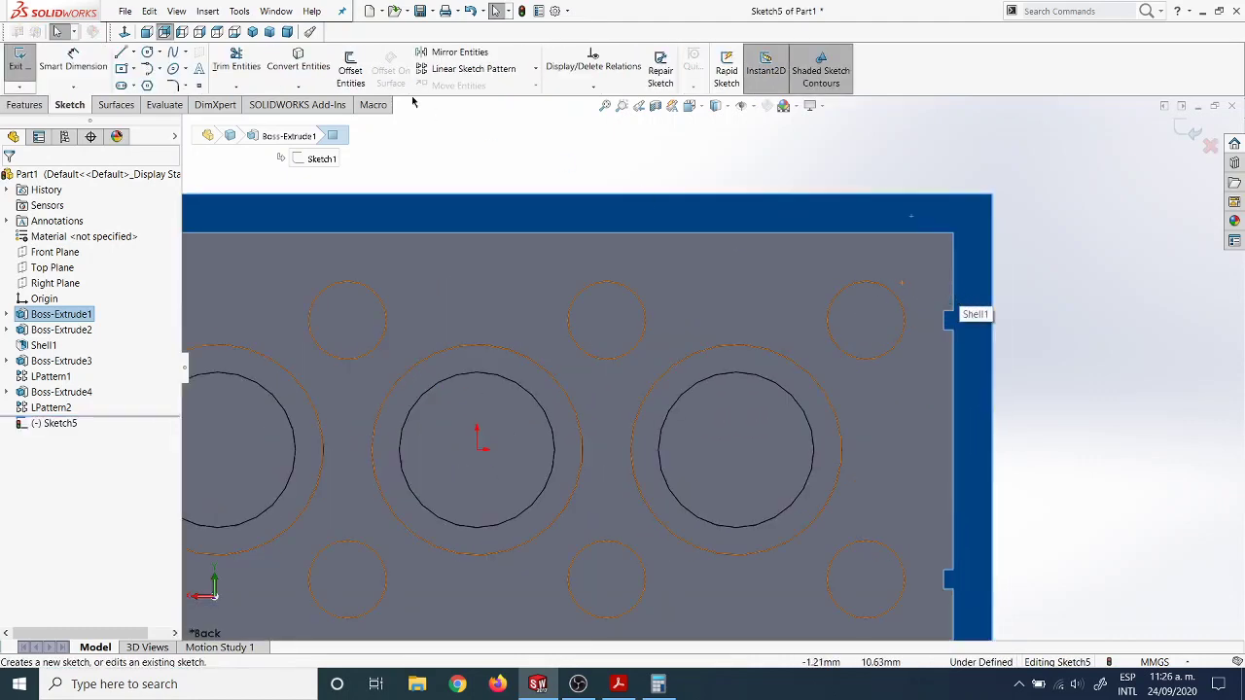
pyautogui.click(134, 54)
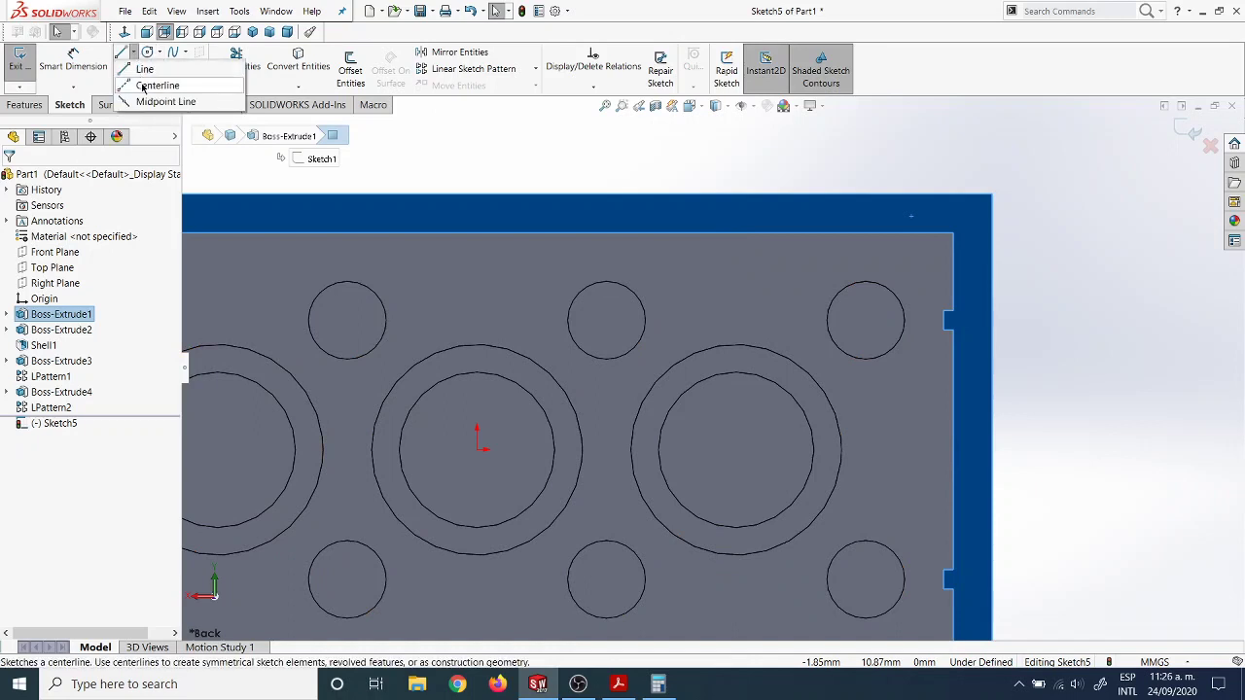
pyautogui.click(148, 82)
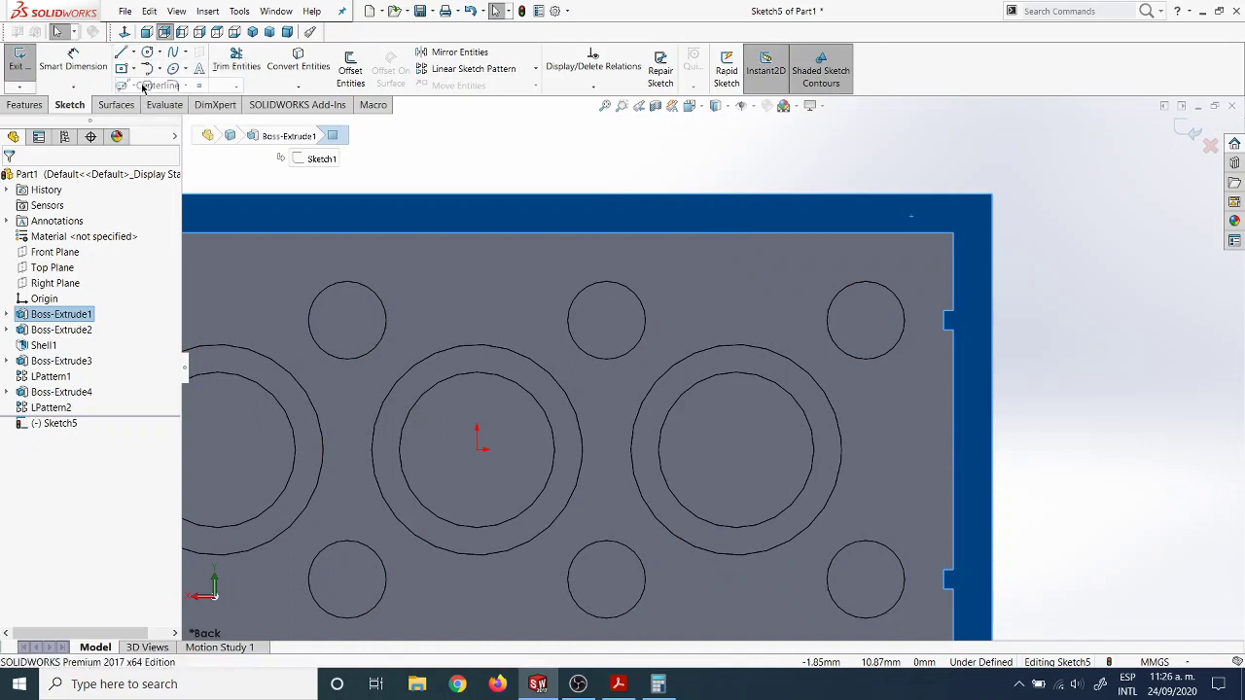
pyautogui.click(866, 320)
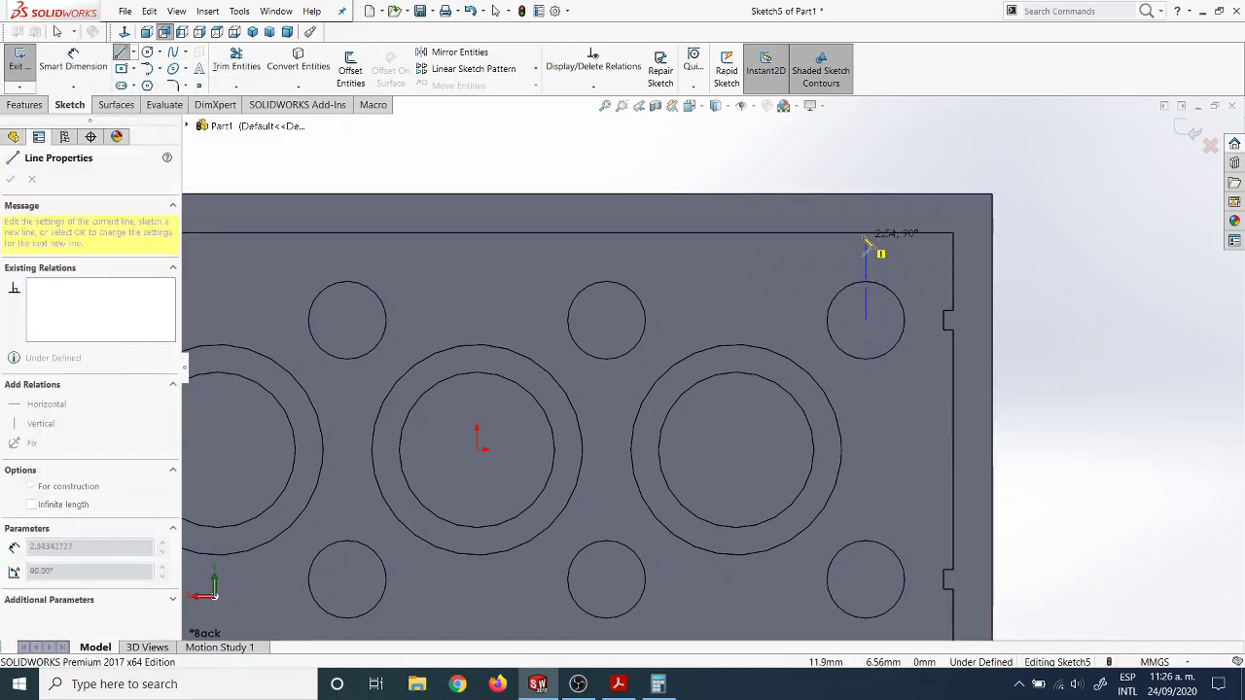
pyautogui.click(865, 233)
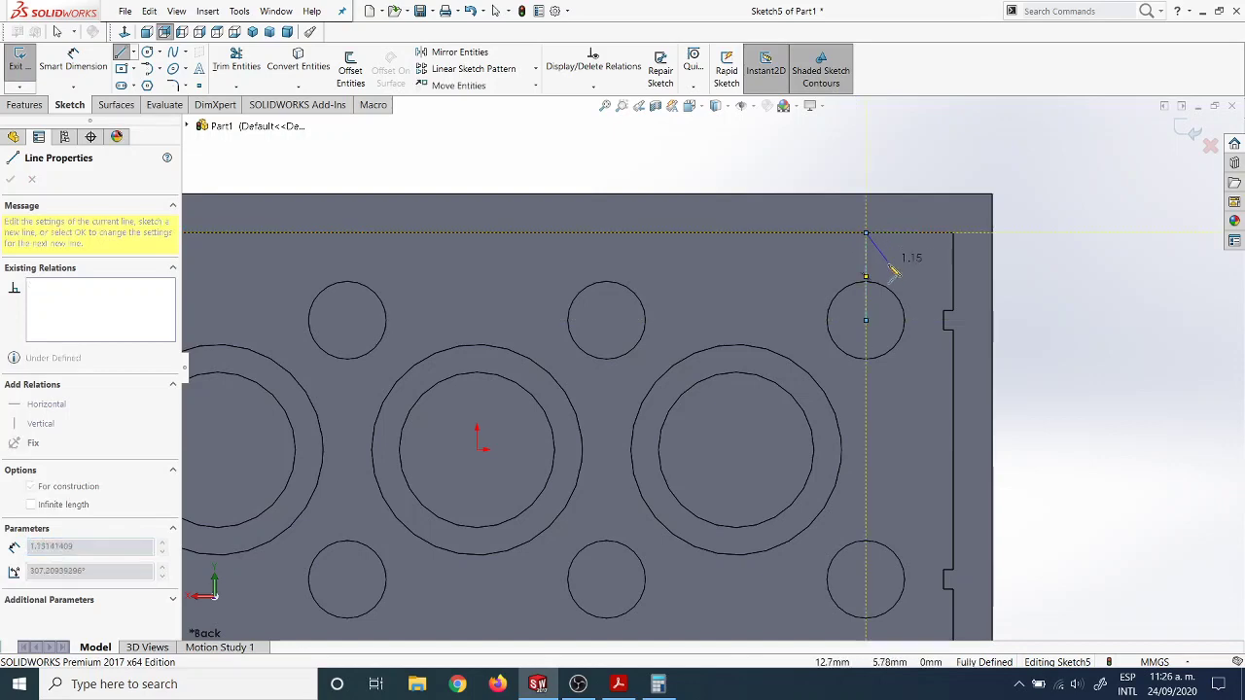
pyautogui.press('Escape')
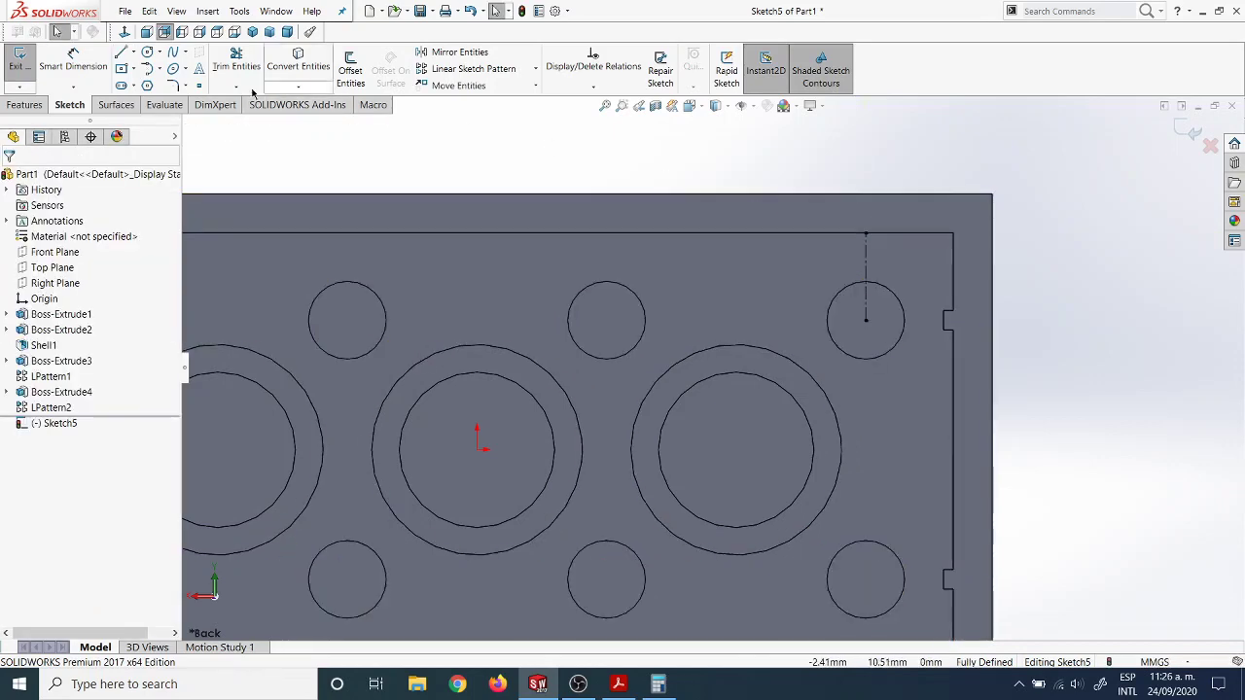
# Sketch a center rectangle about 1.07 mm high, centered on the centerline's endpoint at the inner wall edge.
pyautogui.click(133, 69)
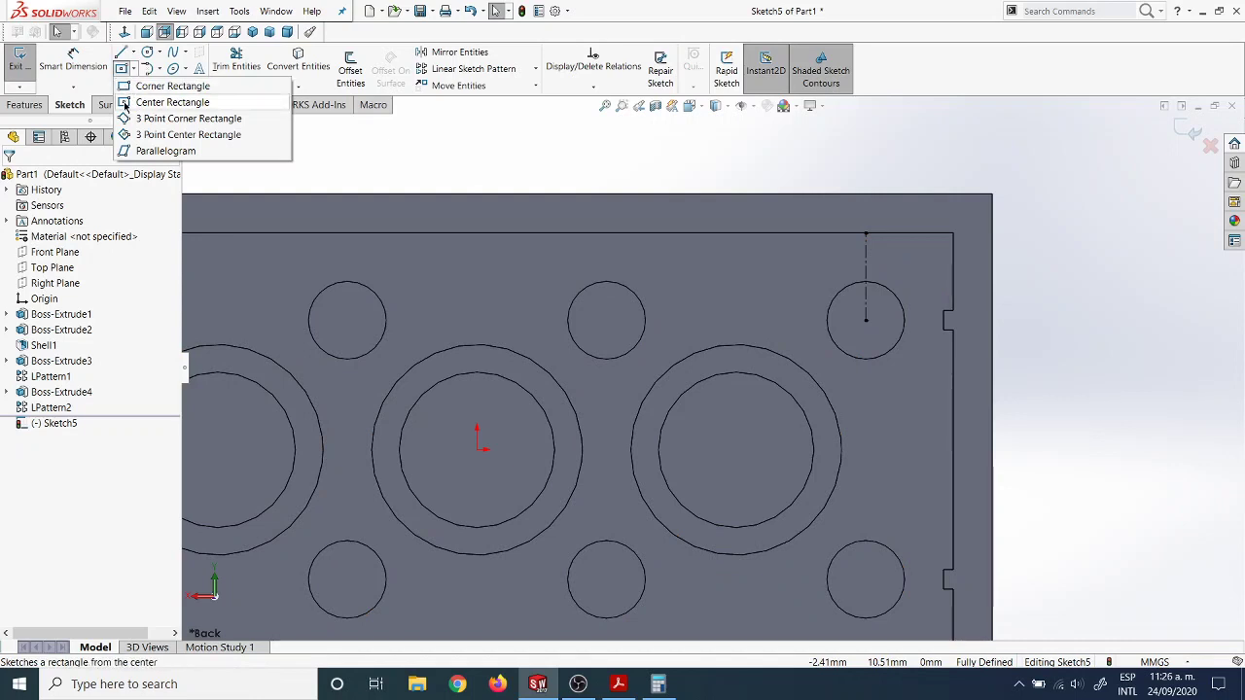
pyautogui.click(126, 104)
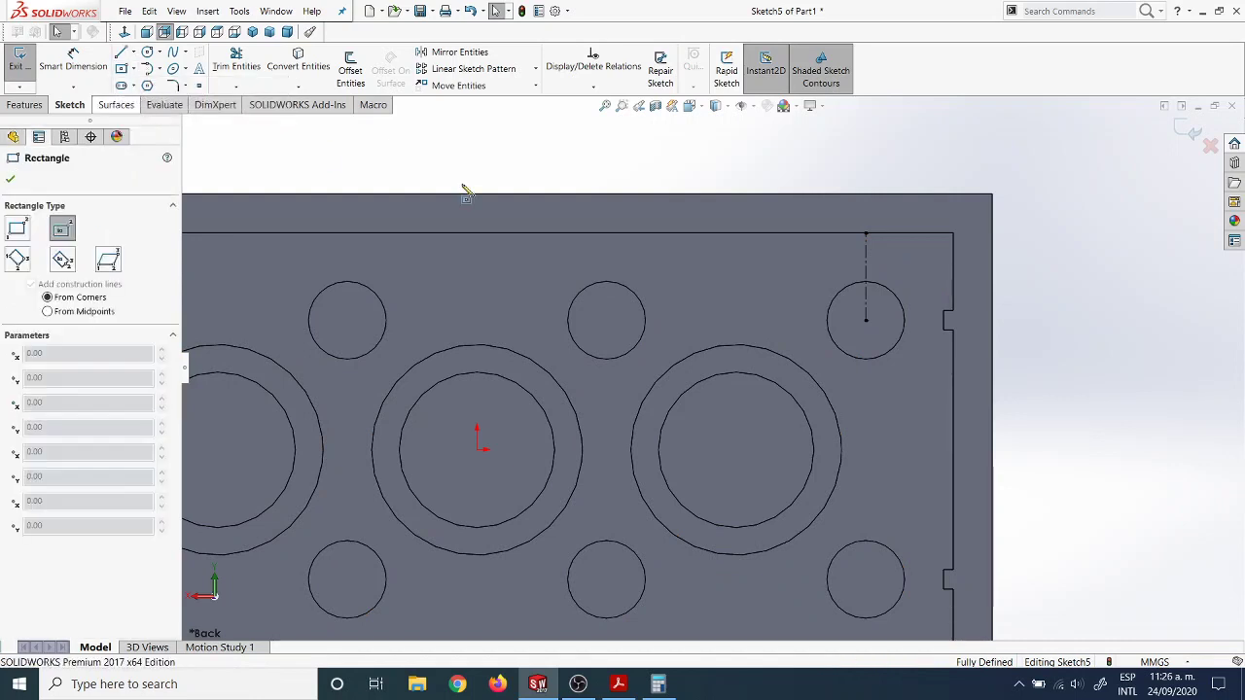
pyautogui.click(866, 233)
pyautogui.click(887, 249)
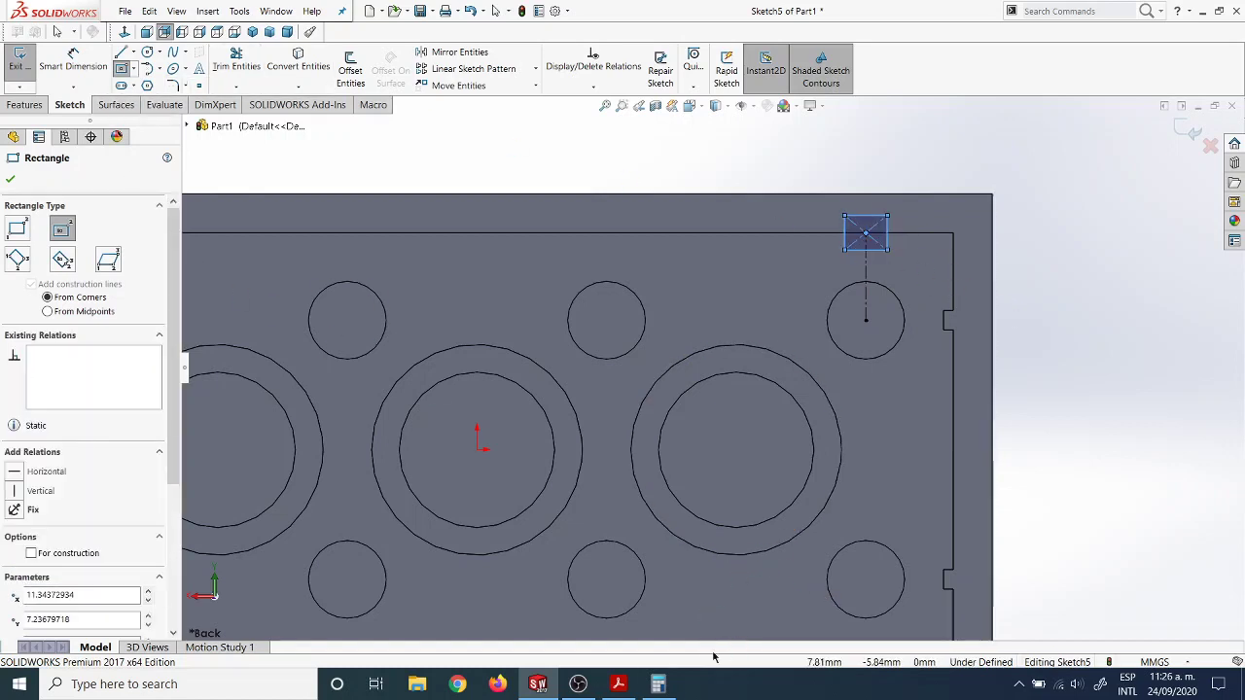
# Check the rib size in the PDF drawing and dimension the rectangle's height to 0.6 mm in the SOLIDWORKS sketch.
pyautogui.click(618, 684)
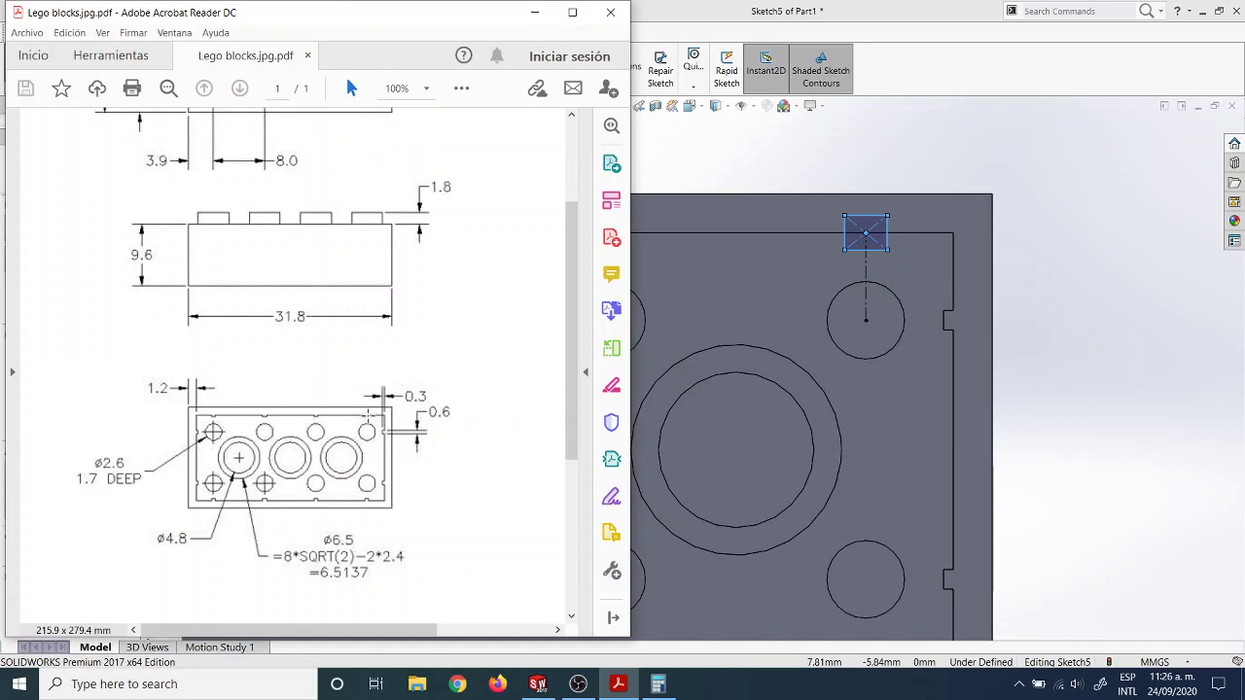
pyautogui.click(533, 12)
pyautogui.click(66, 66)
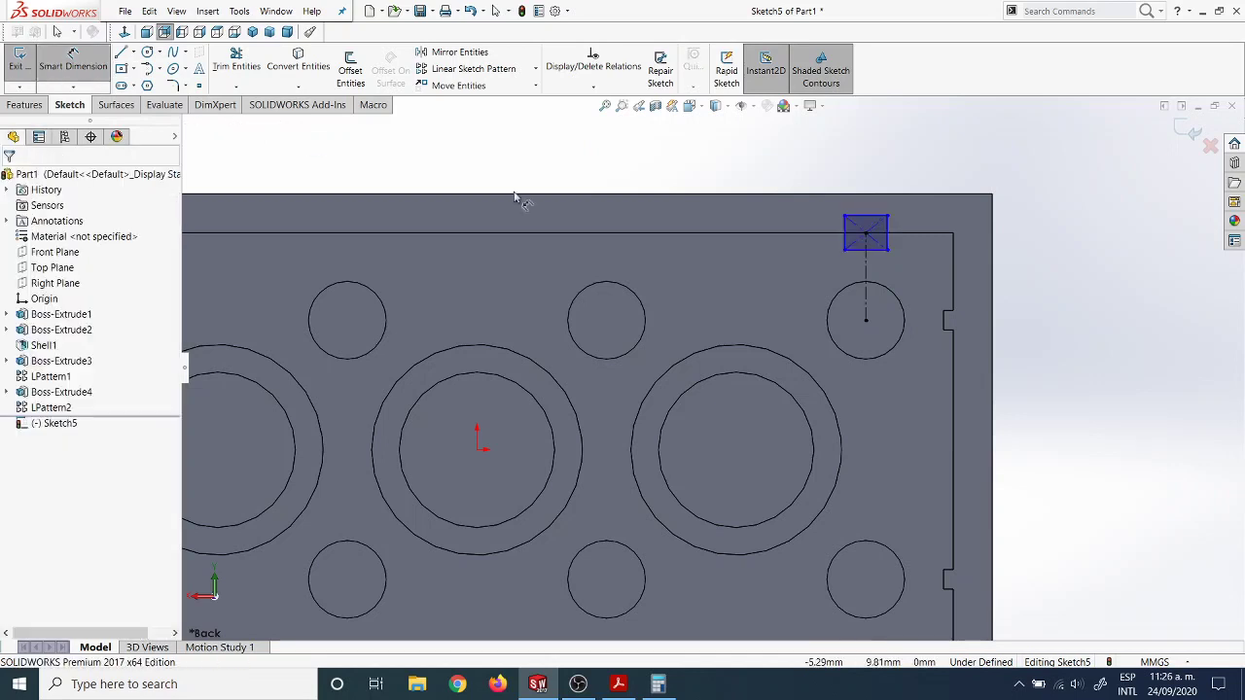
pyautogui.click(796, 241)
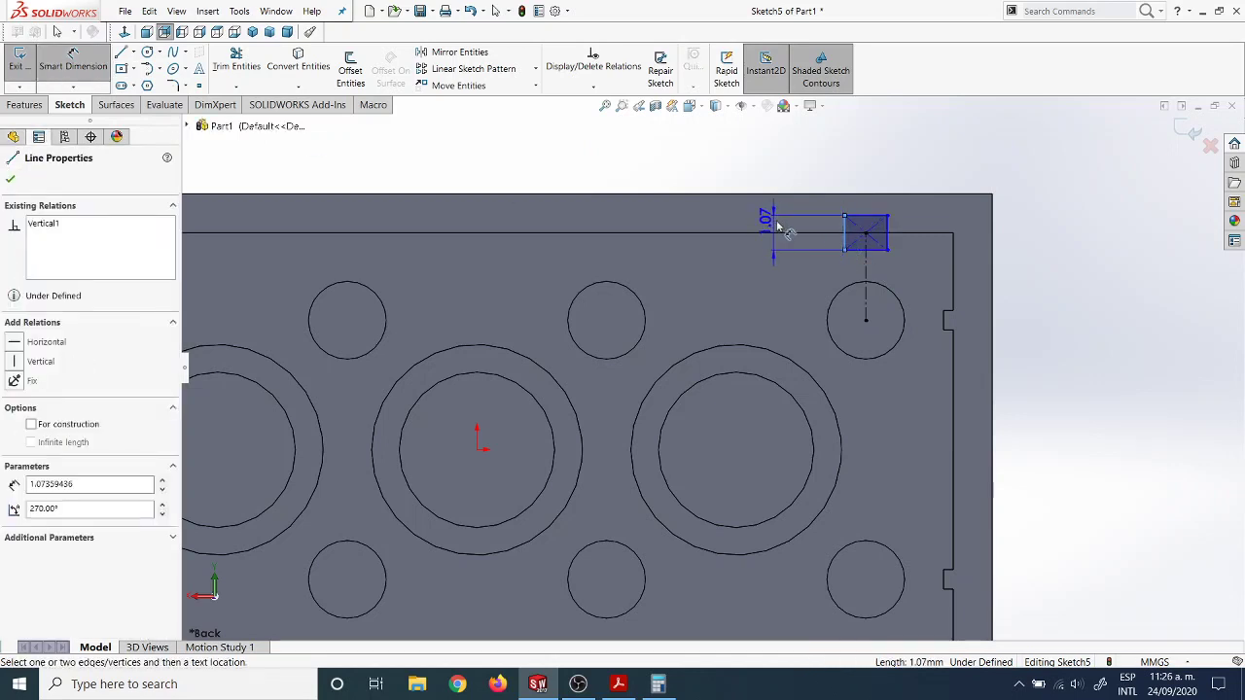
pyautogui.click(785, 234)
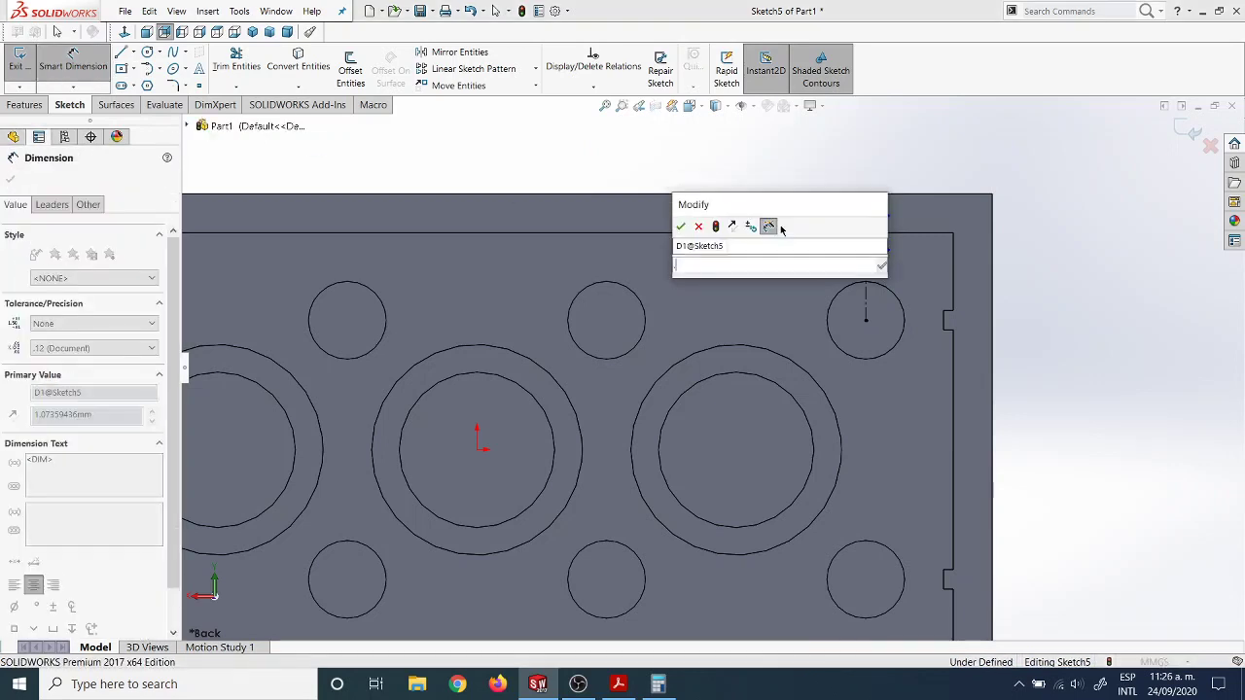
pyautogui.write('0.6')
pyautogui.press('Return')
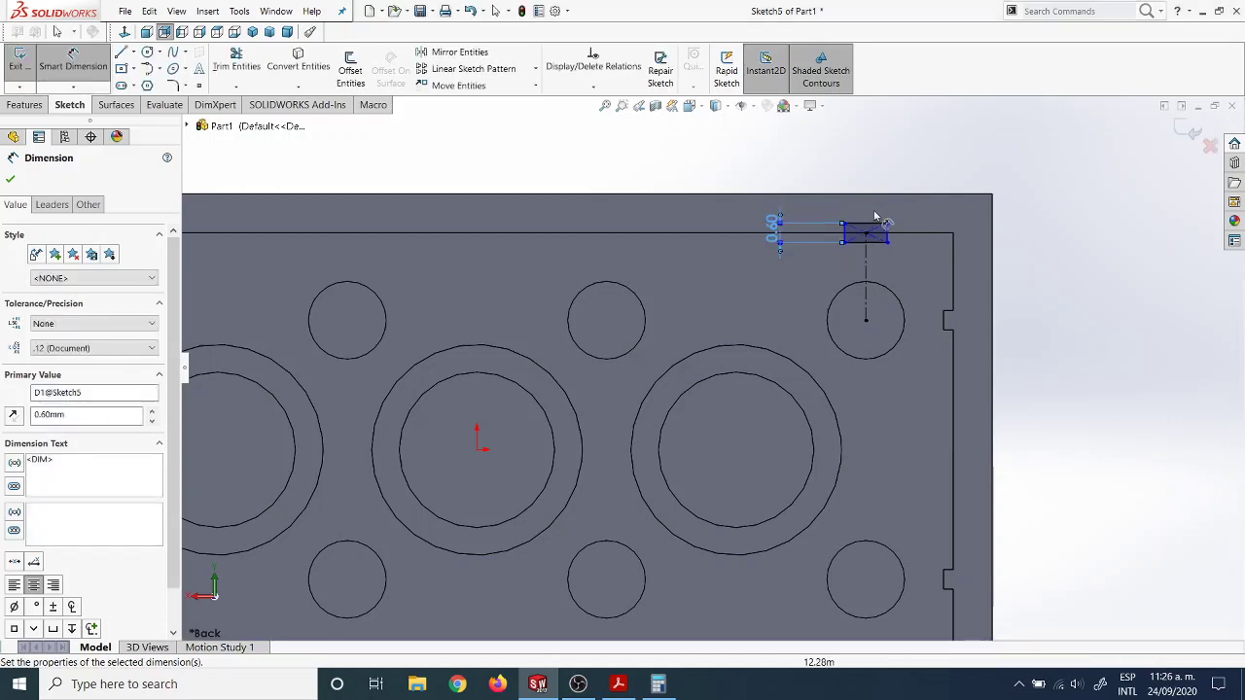
# Dimension the width of the rectangle at the inner wall edge to 0.6 mm.
pyautogui.click(869, 225)
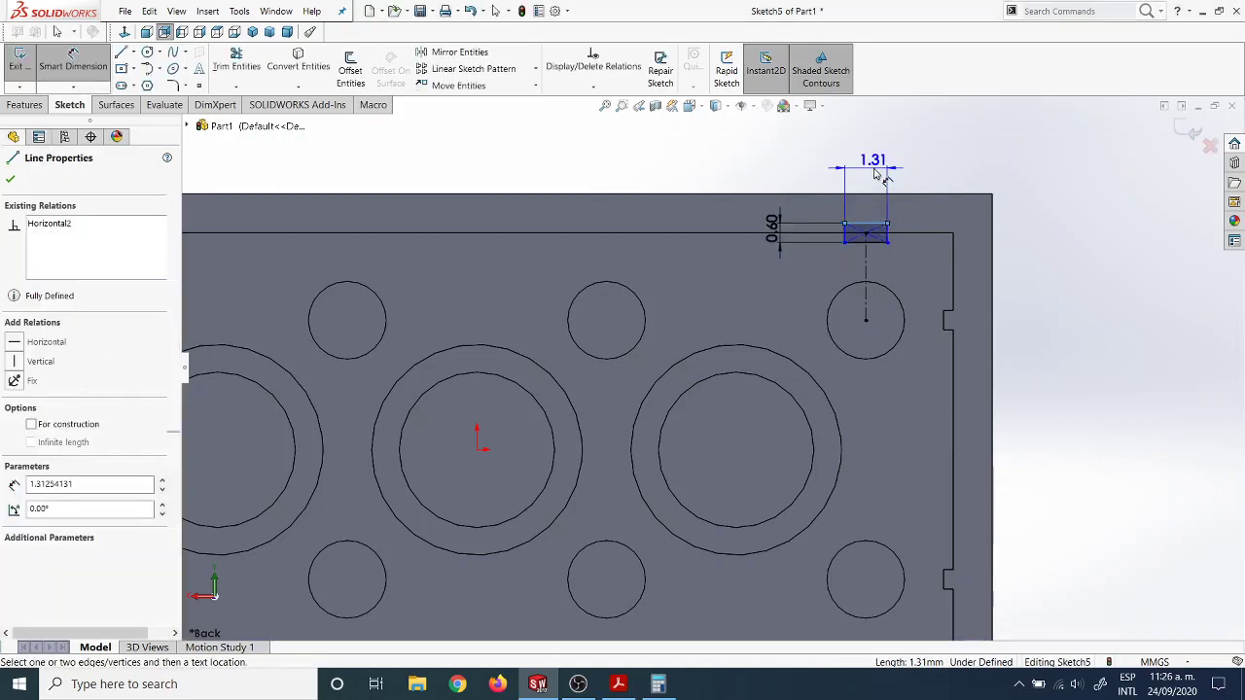
pyautogui.click(882, 173)
pyautogui.press('BackSpace')
pyautogui.write('0.6')
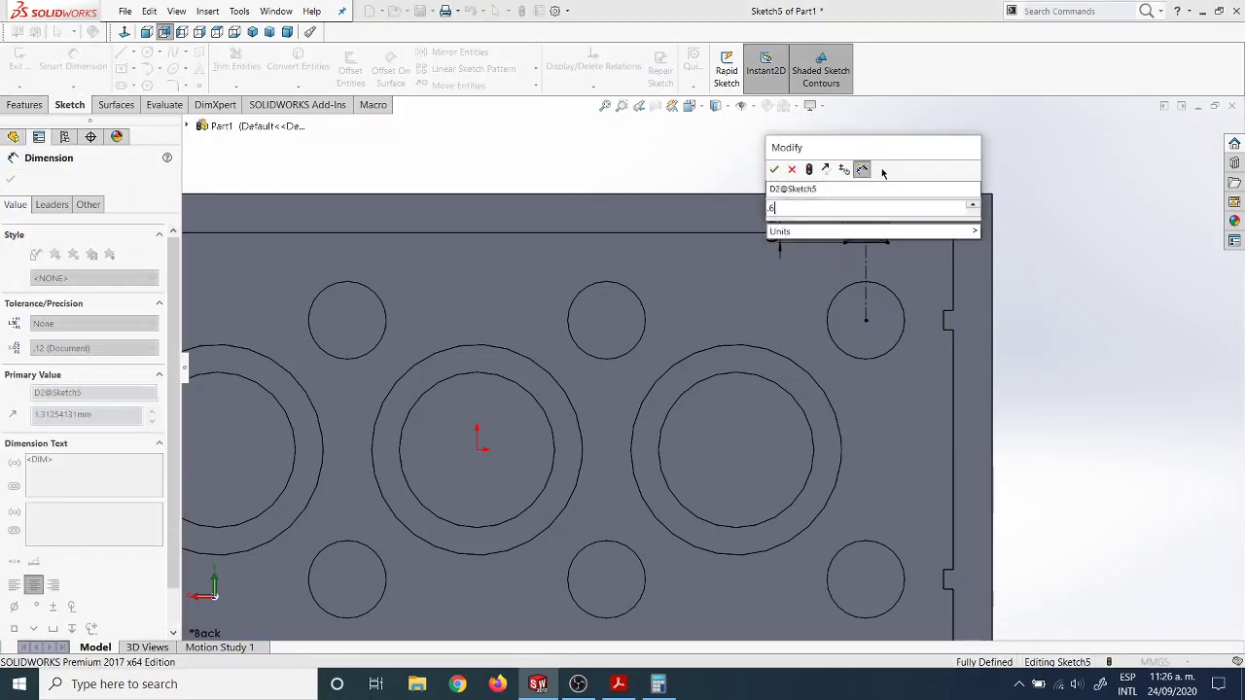
pyautogui.press('Return')
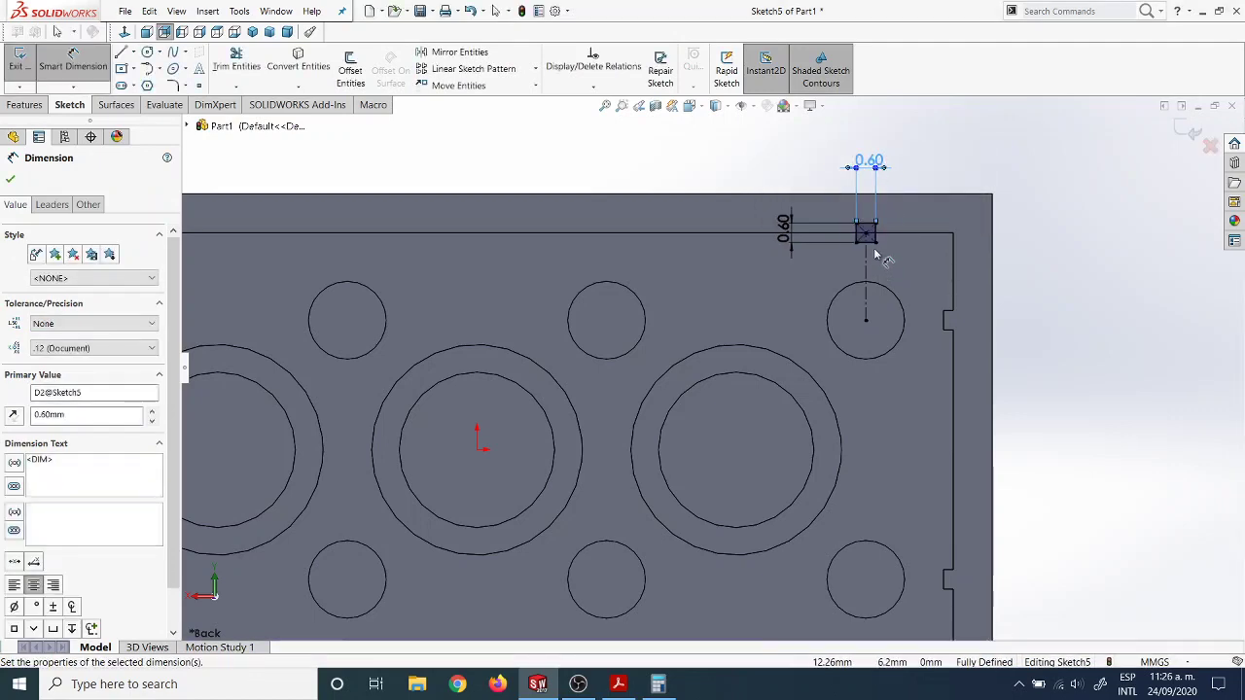
# Extrude the small square as a blind boss 8.40 mm deep, reversed into the brick's cavity and merged with the body.
pyautogui.scroll(3, 891, 292)
pyautogui.moveTo(939, 346); pyautogui.dragTo(948, 289, button='middle')
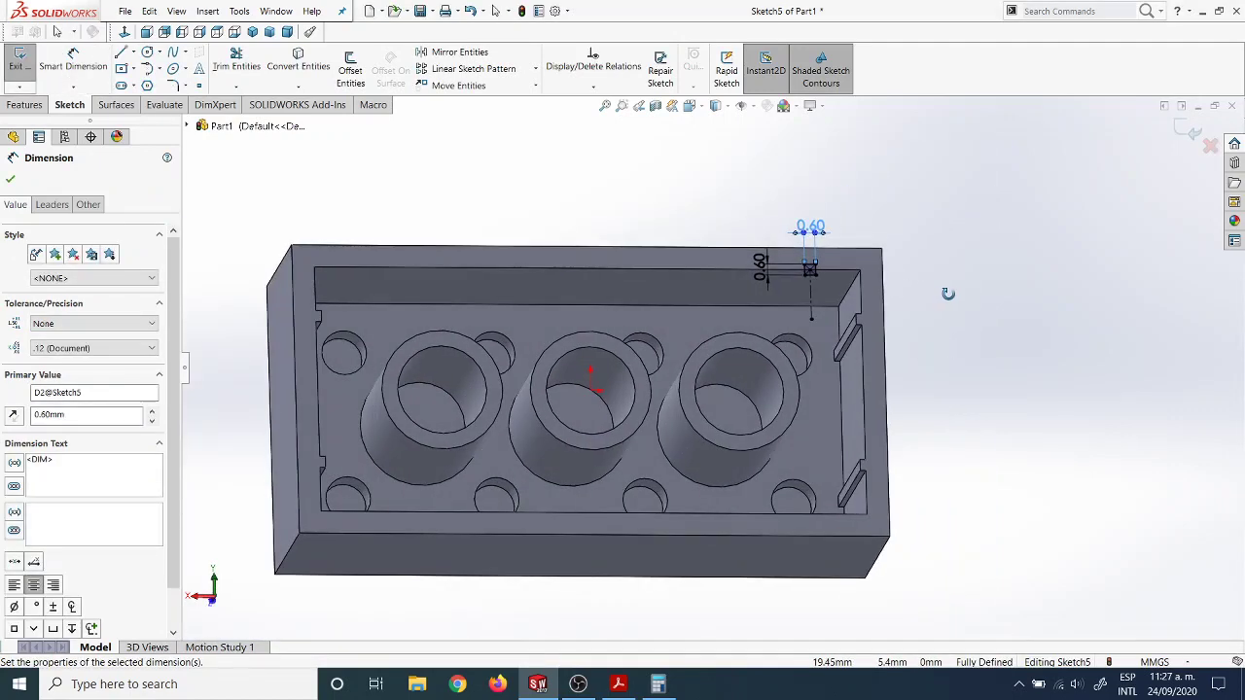
pyautogui.click(24, 104)
pyautogui.click(22, 77)
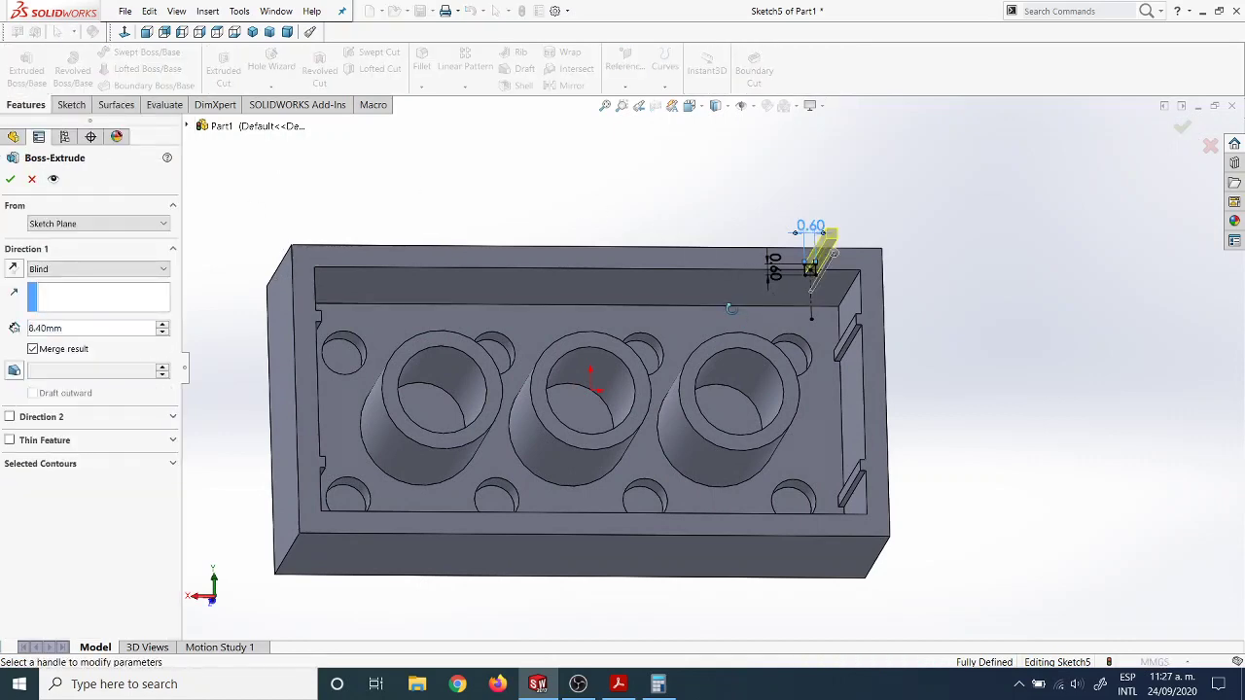
pyautogui.click(13, 269)
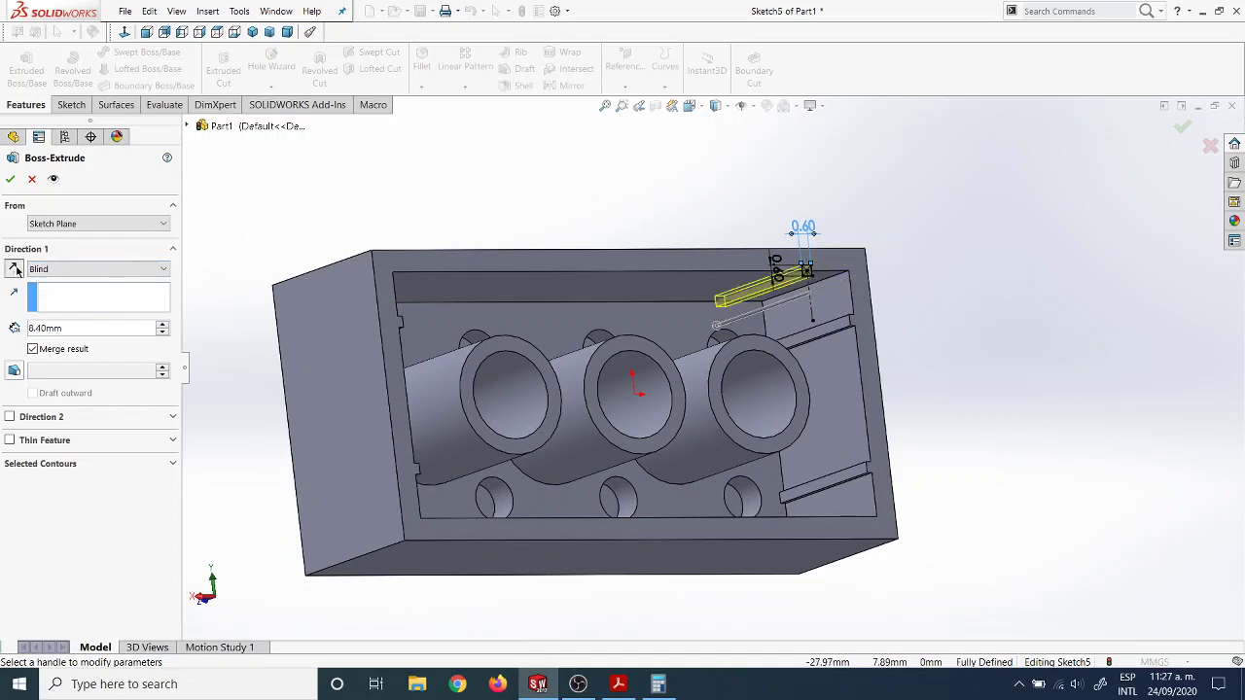
pyautogui.click(9, 180)
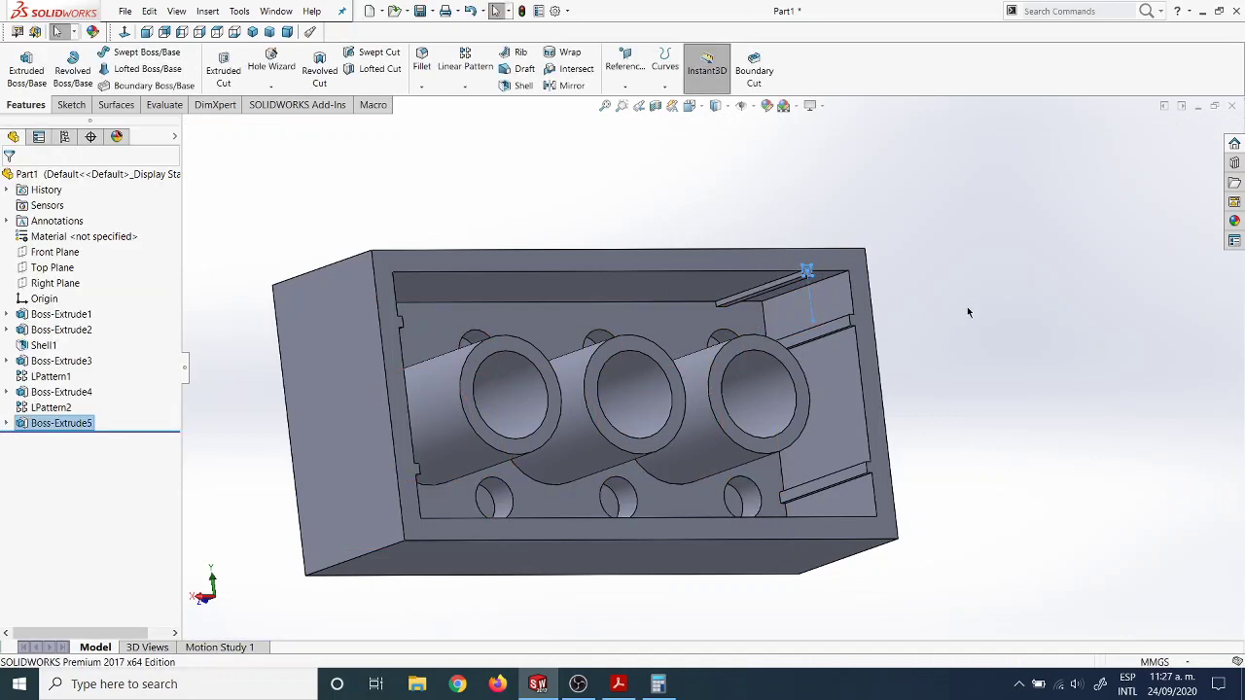
# Inspect the new long-wall rib in the cavity and compare it with the earlier end-wall rib and tube extrusions.
pyautogui.moveTo(967, 307); pyautogui.dragTo(791, 286, button='middle')
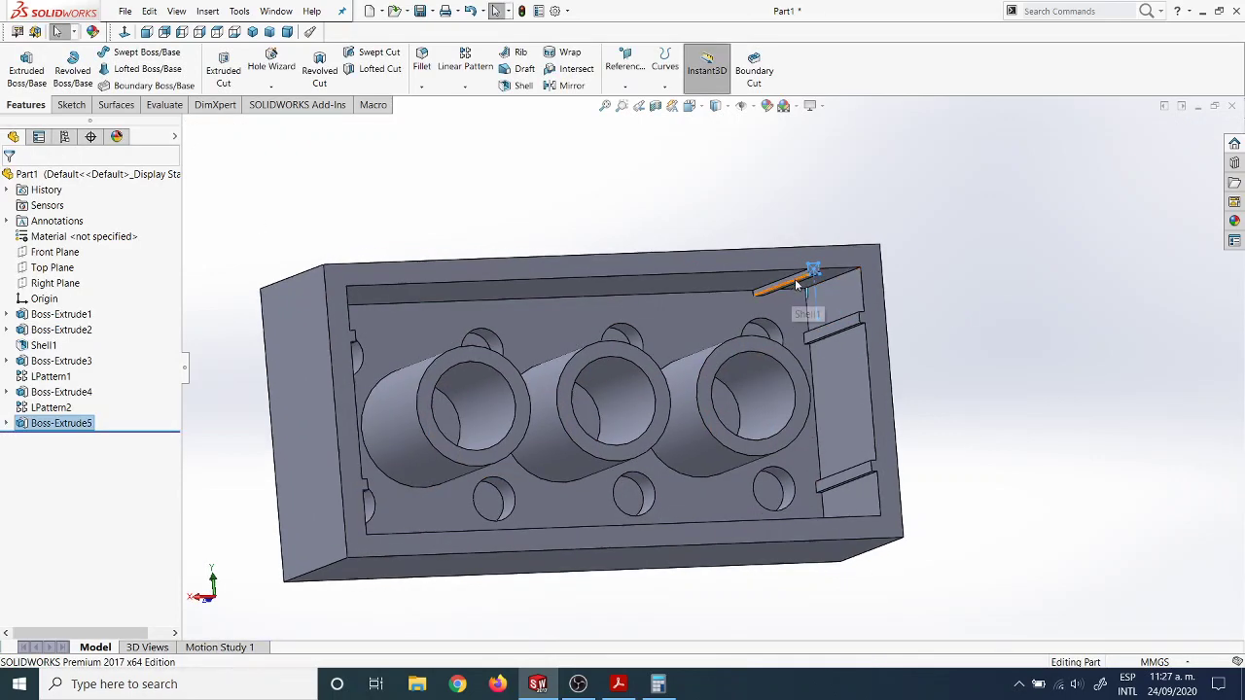
pyautogui.click(213, 414)
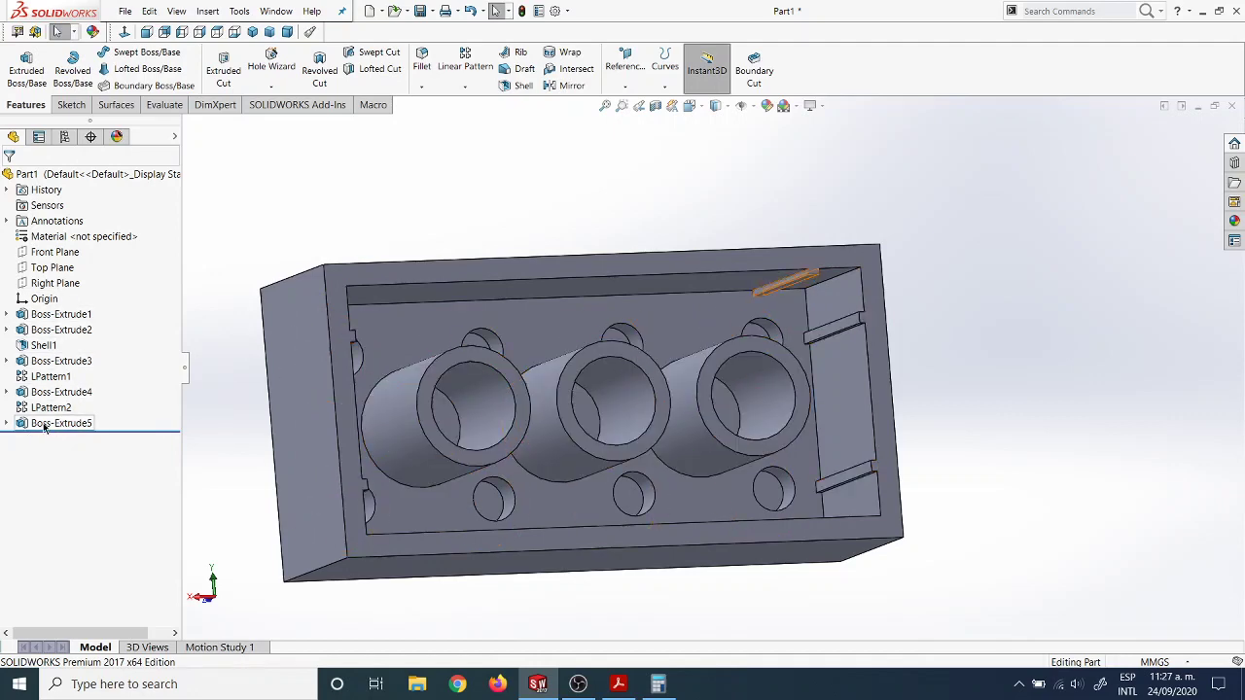
pyautogui.click(45, 425)
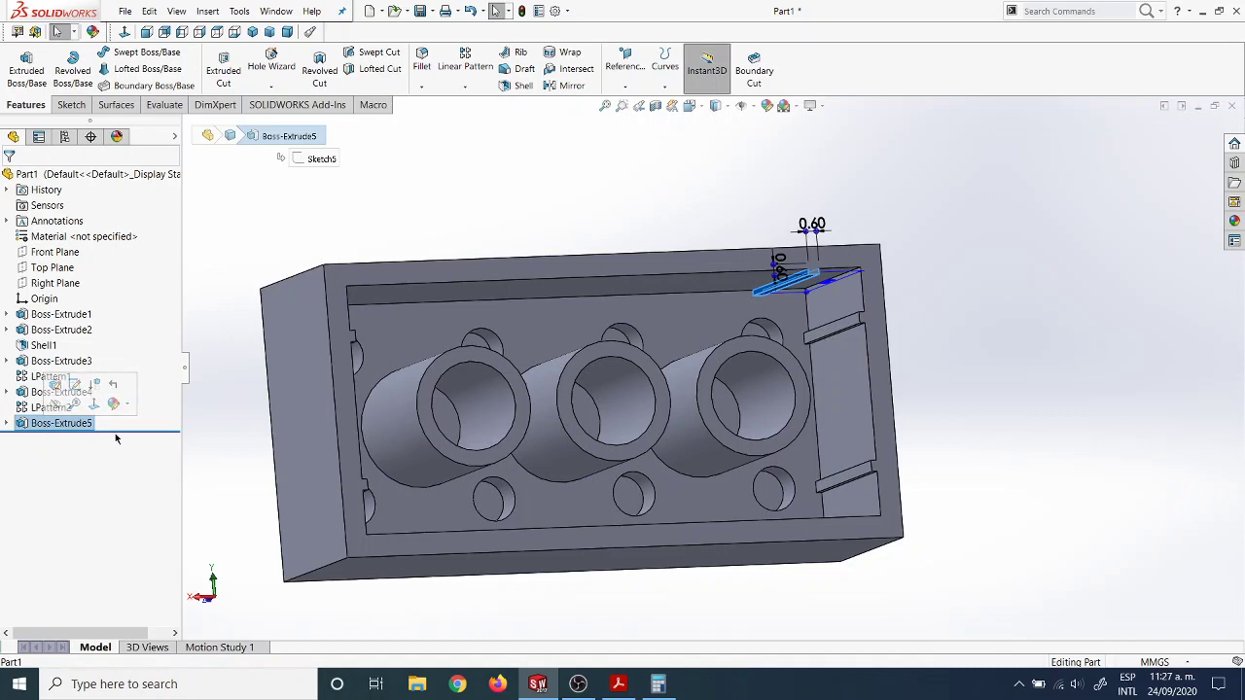
pyautogui.click(197, 440)
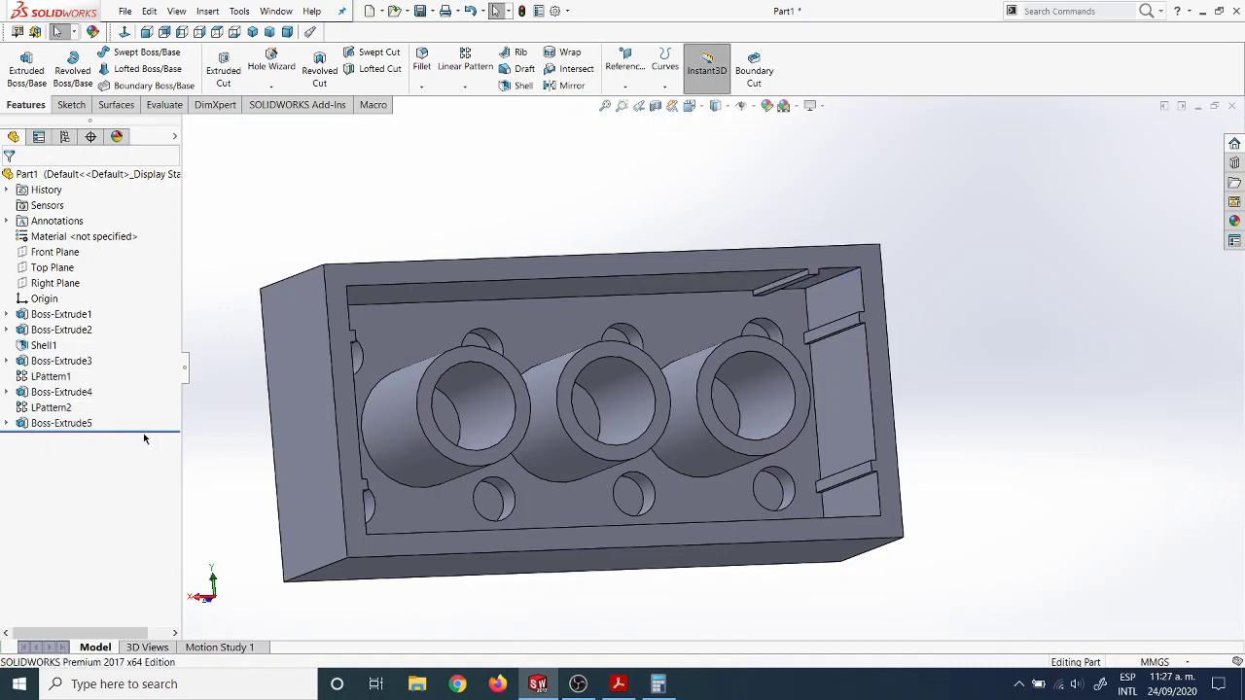
pyautogui.click(43, 393)
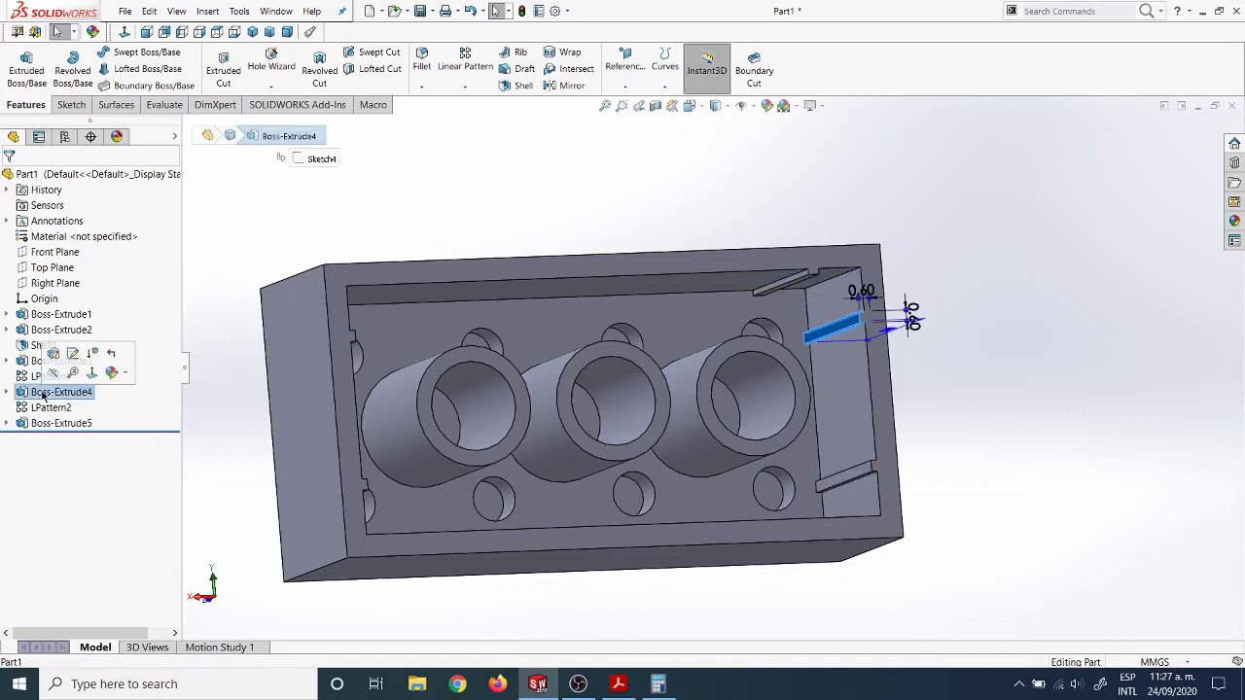
pyautogui.click(41, 362)
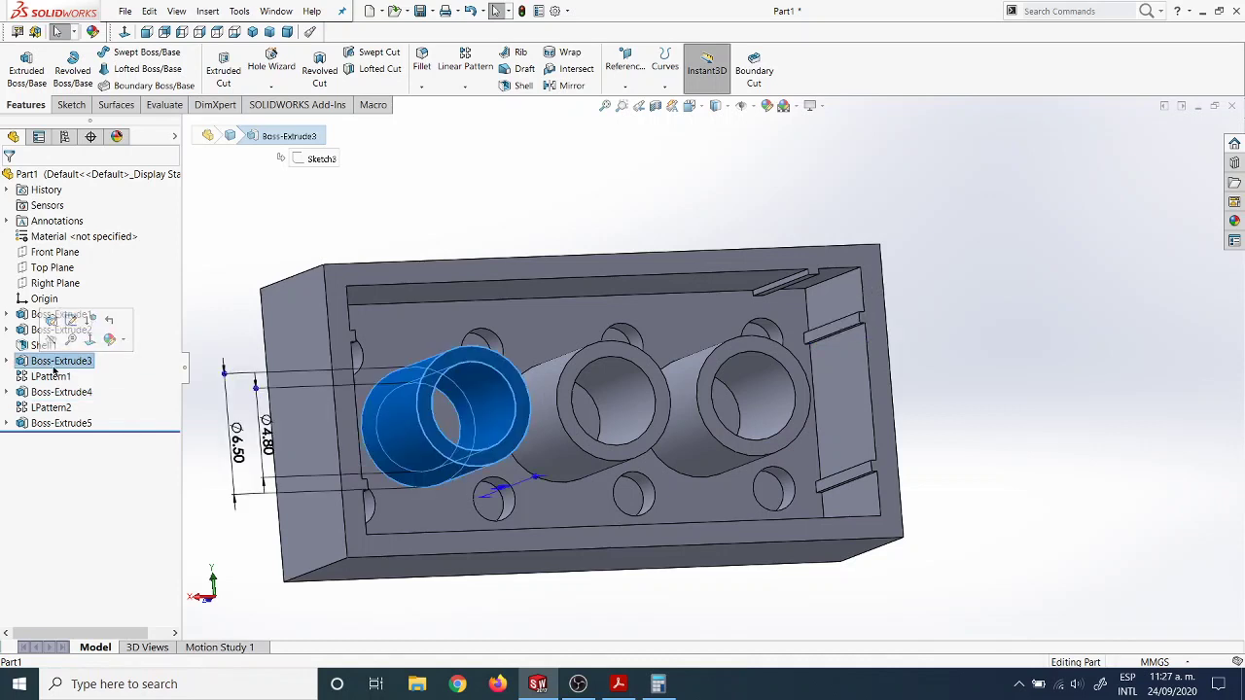
# Start a linear pattern of the long-wall rib, with the brick's long outer edge as Direction 1 and its short outer edge as Direction 2.
pyautogui.click(60, 424)
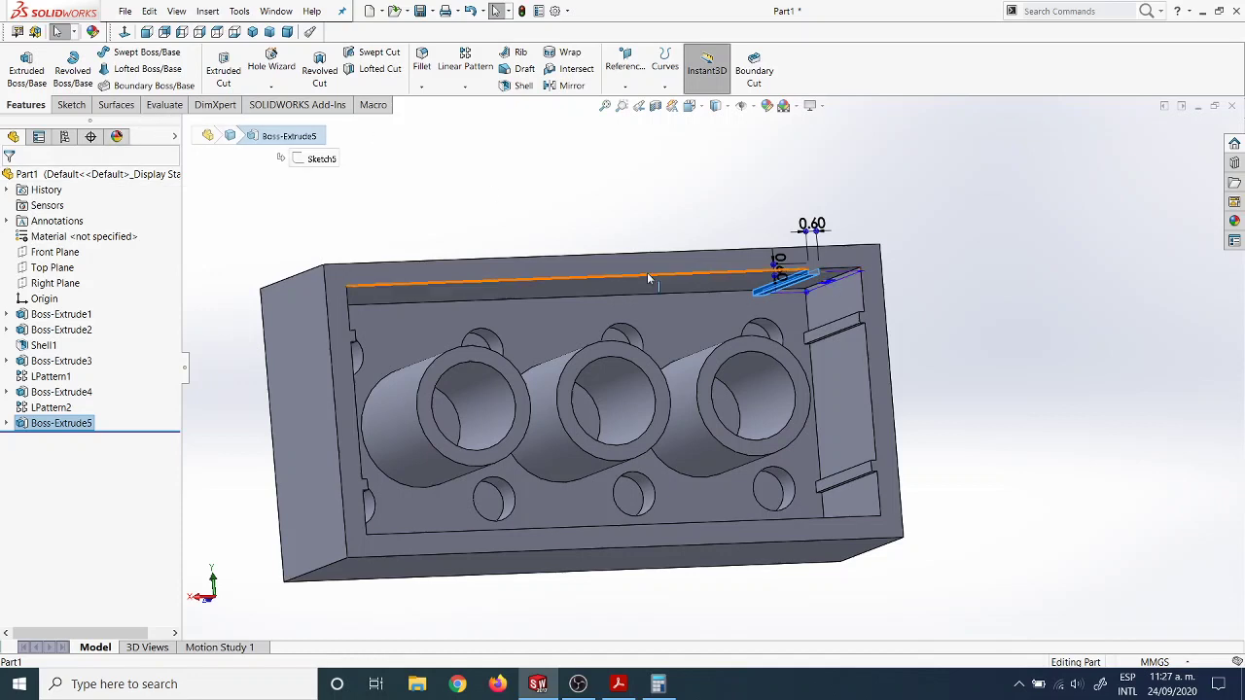
pyautogui.click(469, 64)
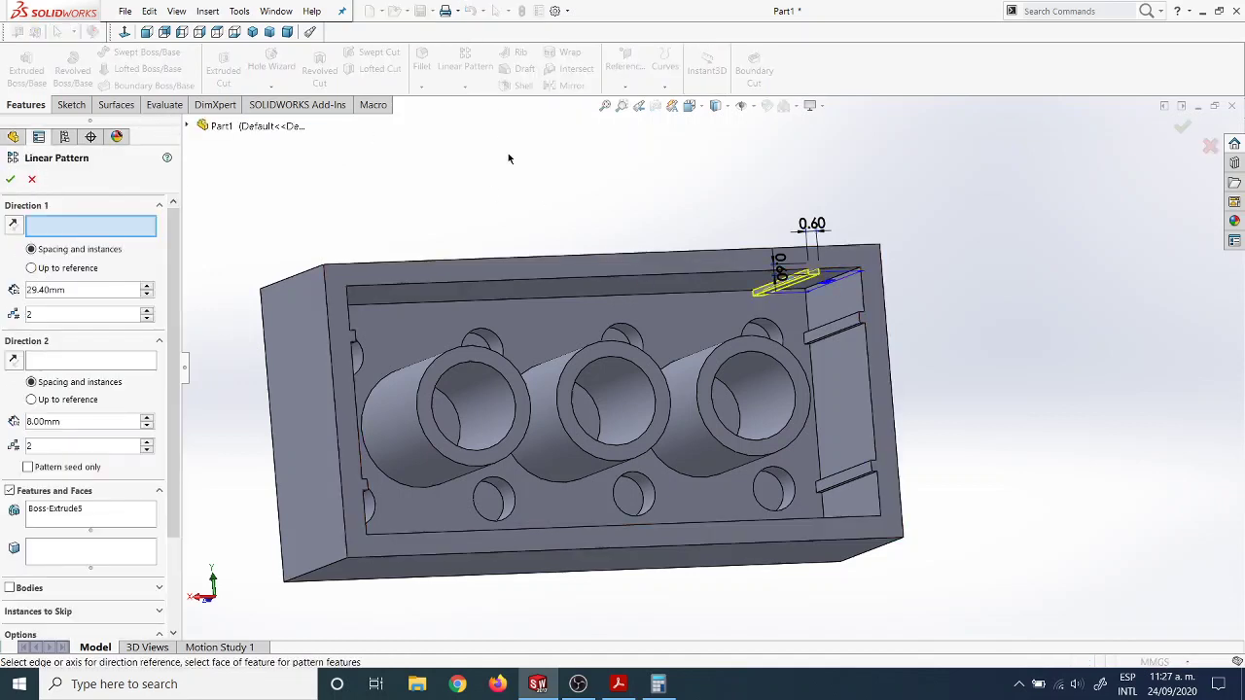
pyautogui.hotkey('ctrl', '2')
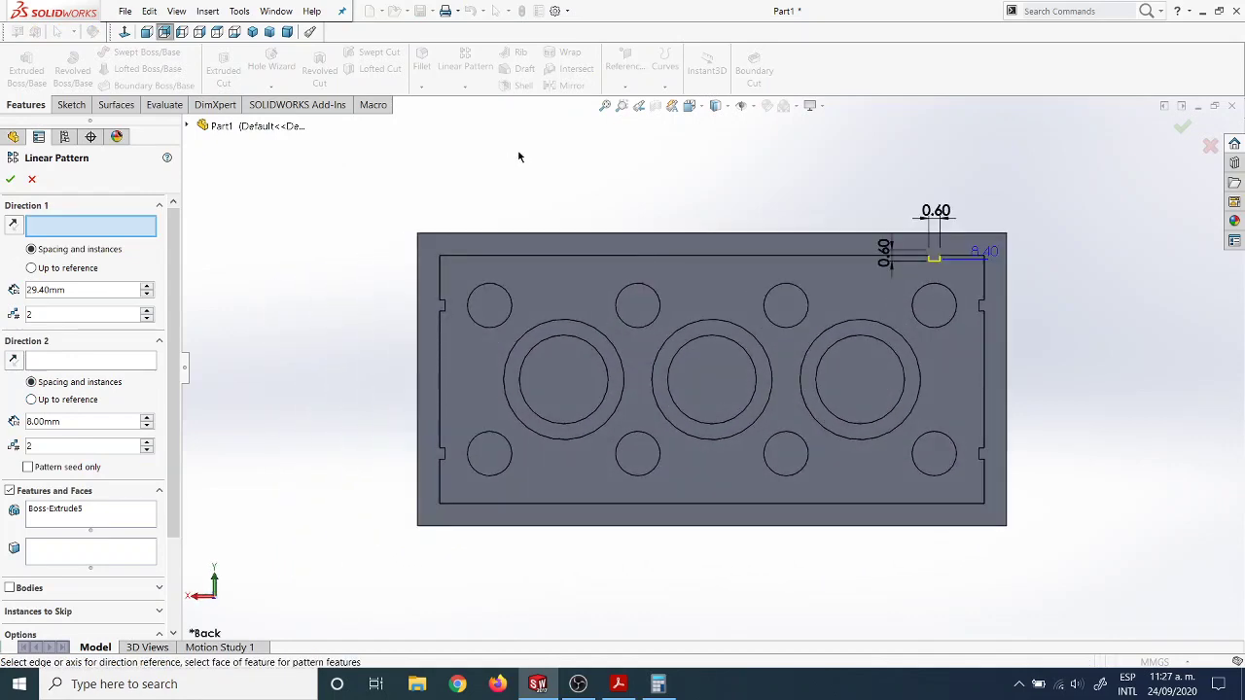
pyautogui.click(718, 232)
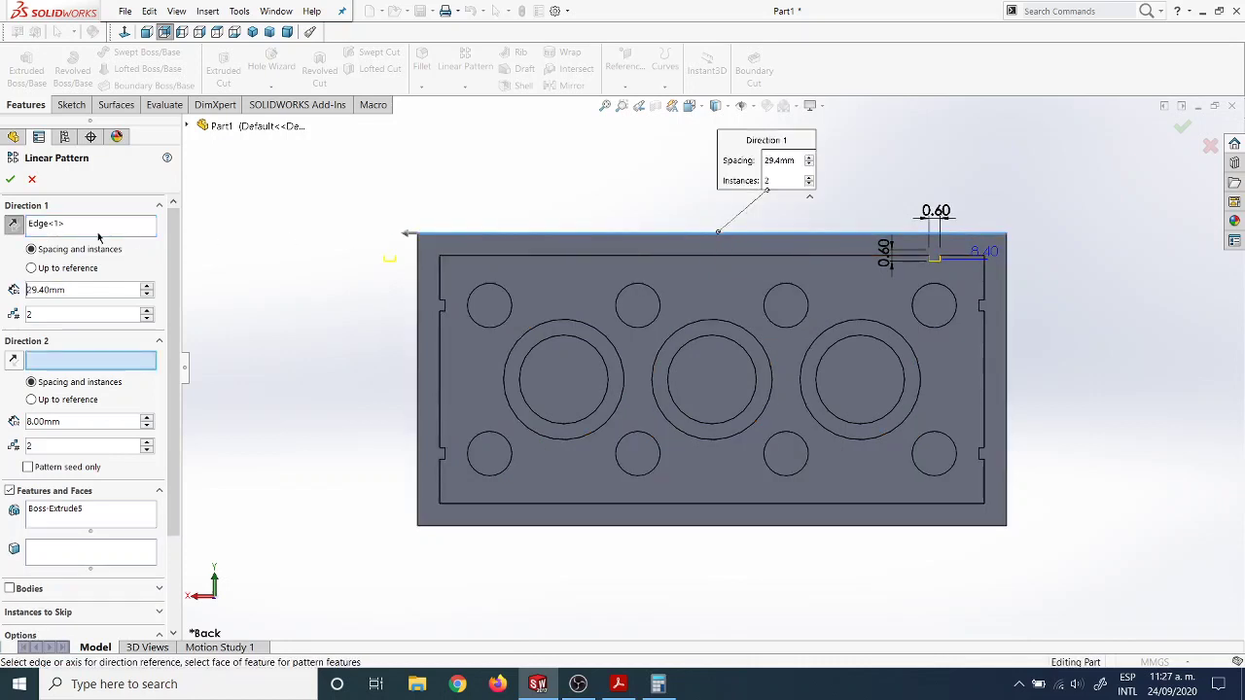
pyautogui.click(1008, 390)
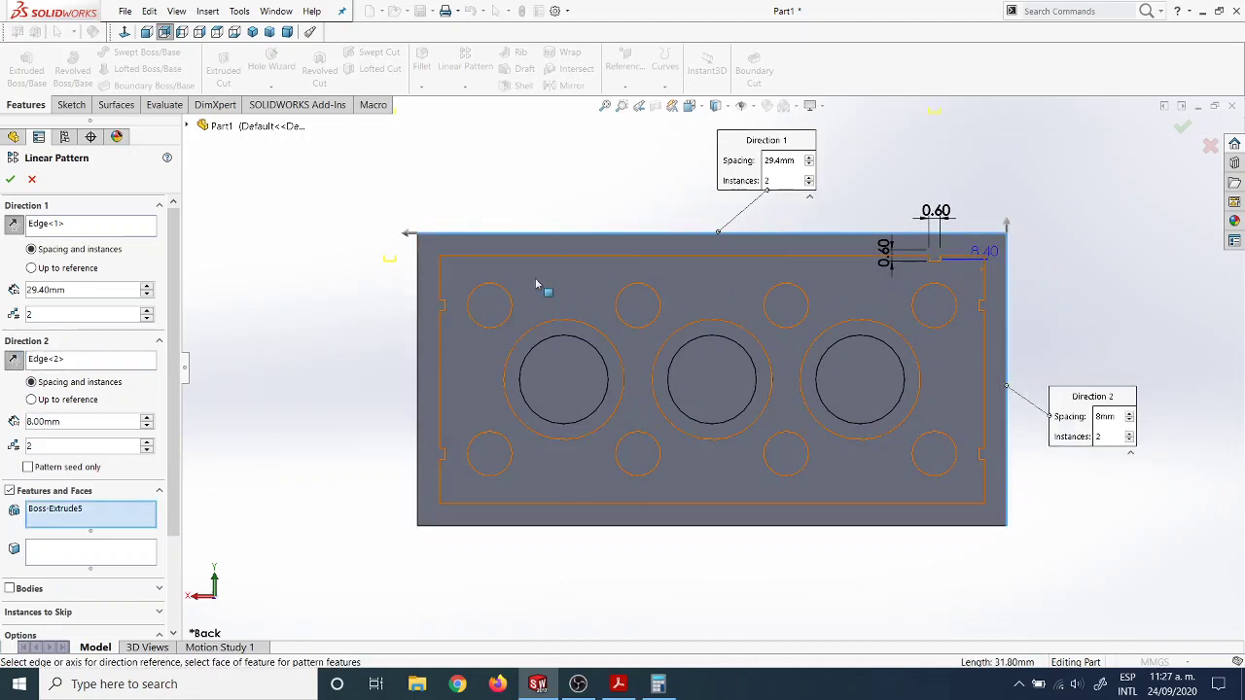
# Compare the pattern preview with the positions of the long-wall ribs in the PDF drawing.
pyautogui.scroll(-3, 374, 247)
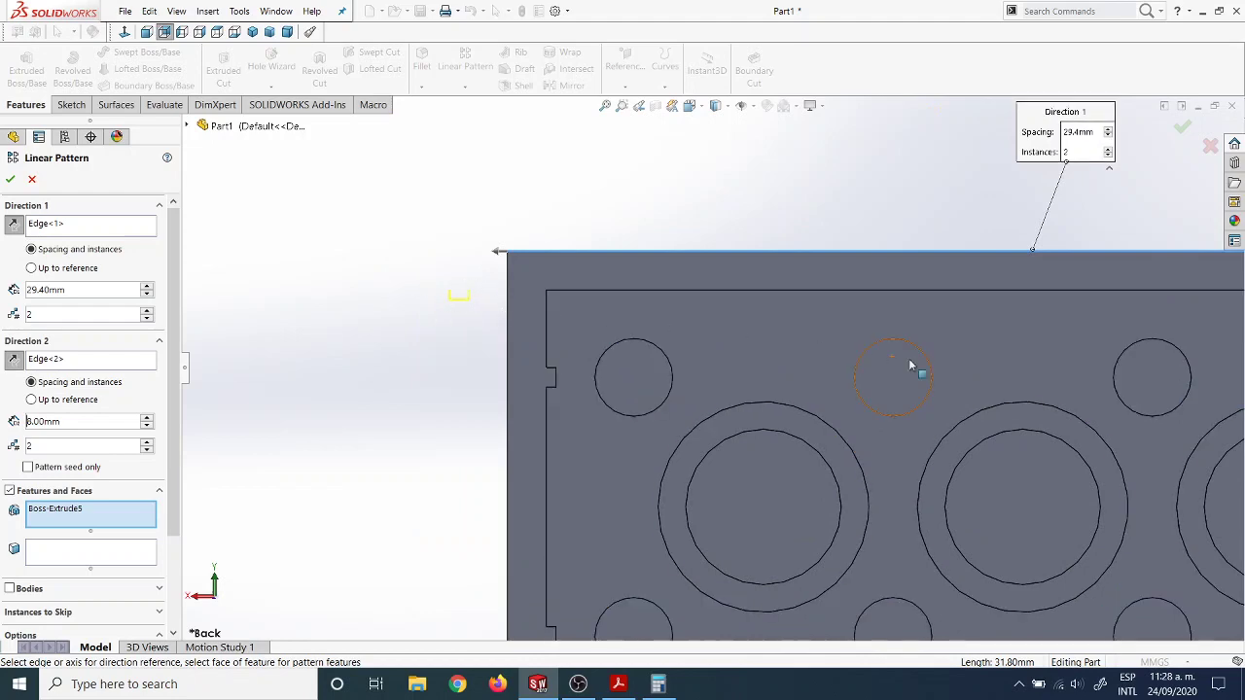
pyautogui.scroll(4, 912, 361)
pyautogui.scroll(-2, 915, 407)
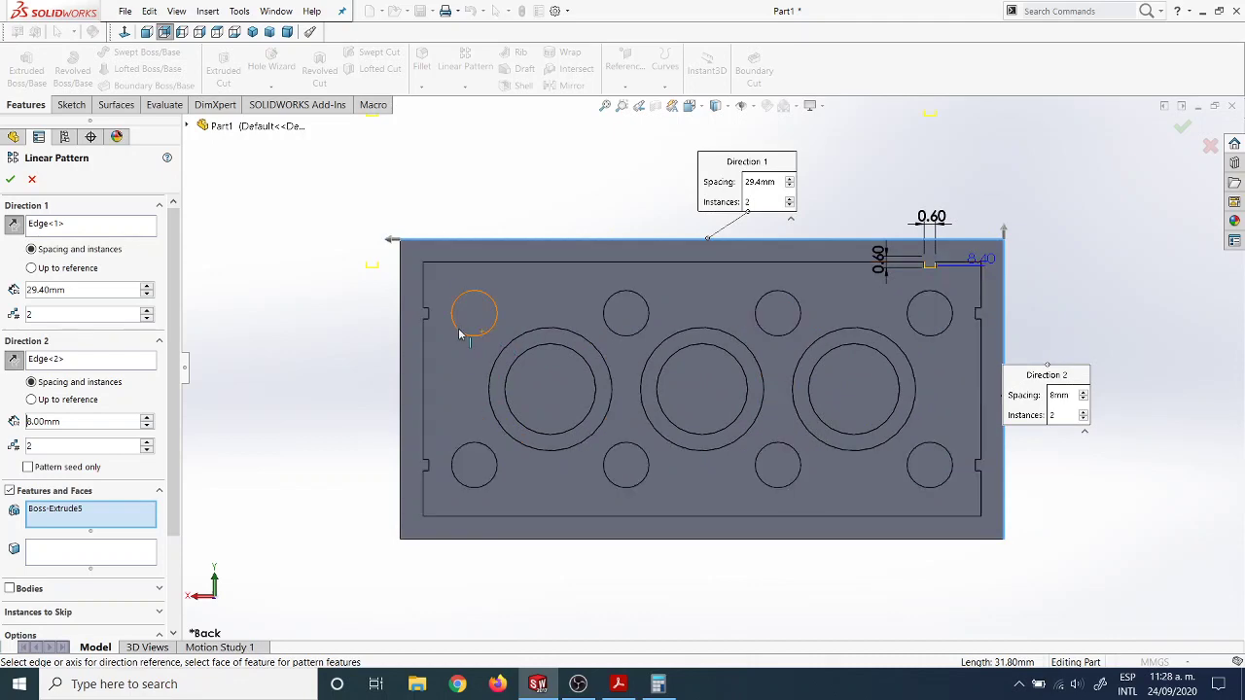
pyautogui.click(618, 685)
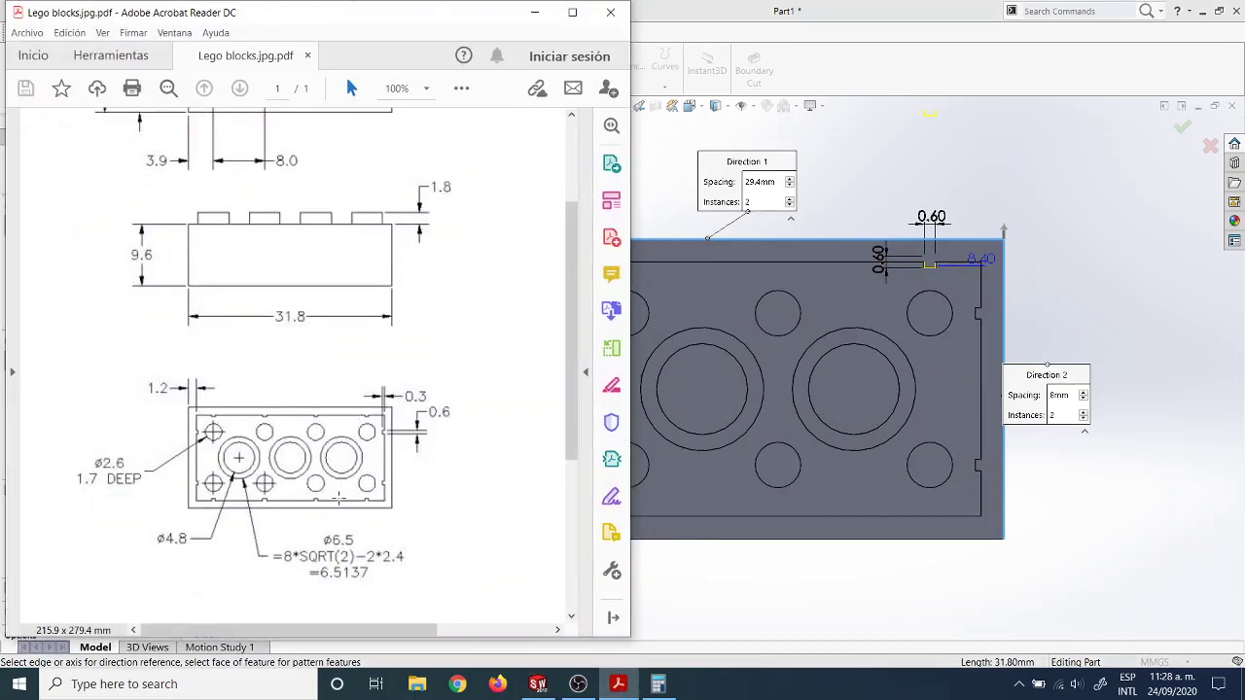
pyautogui.click(534, 12)
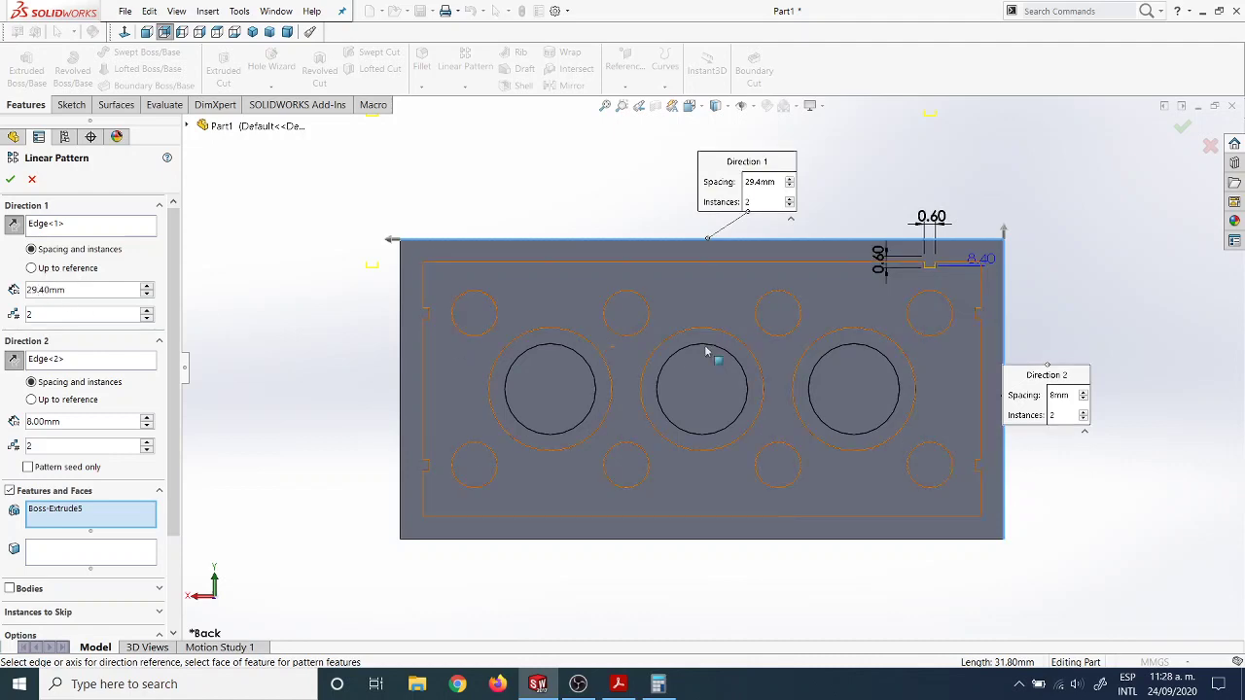
# Look up the stud spacing in the PDF drawing and set Direction 1 of the rib pattern to 8 mm spacing and 4 instances.
pyautogui.click(618, 683)
pyautogui.scroll(3, 299, 460)
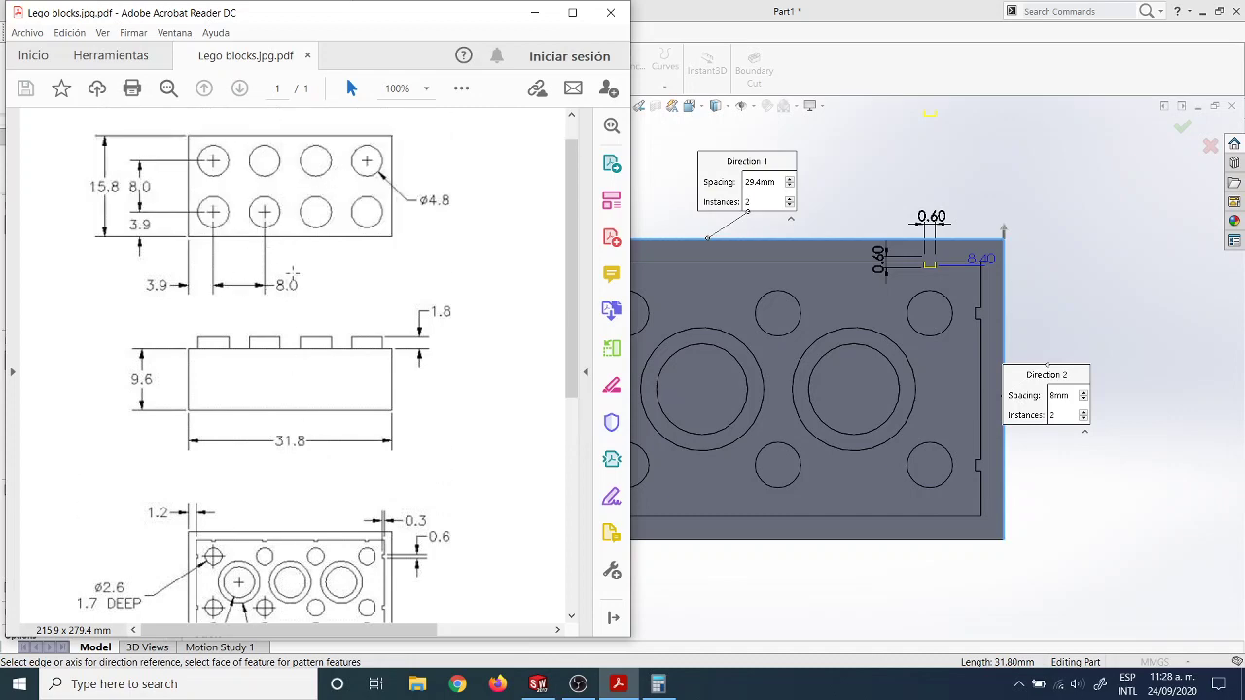
pyautogui.click(535, 14)
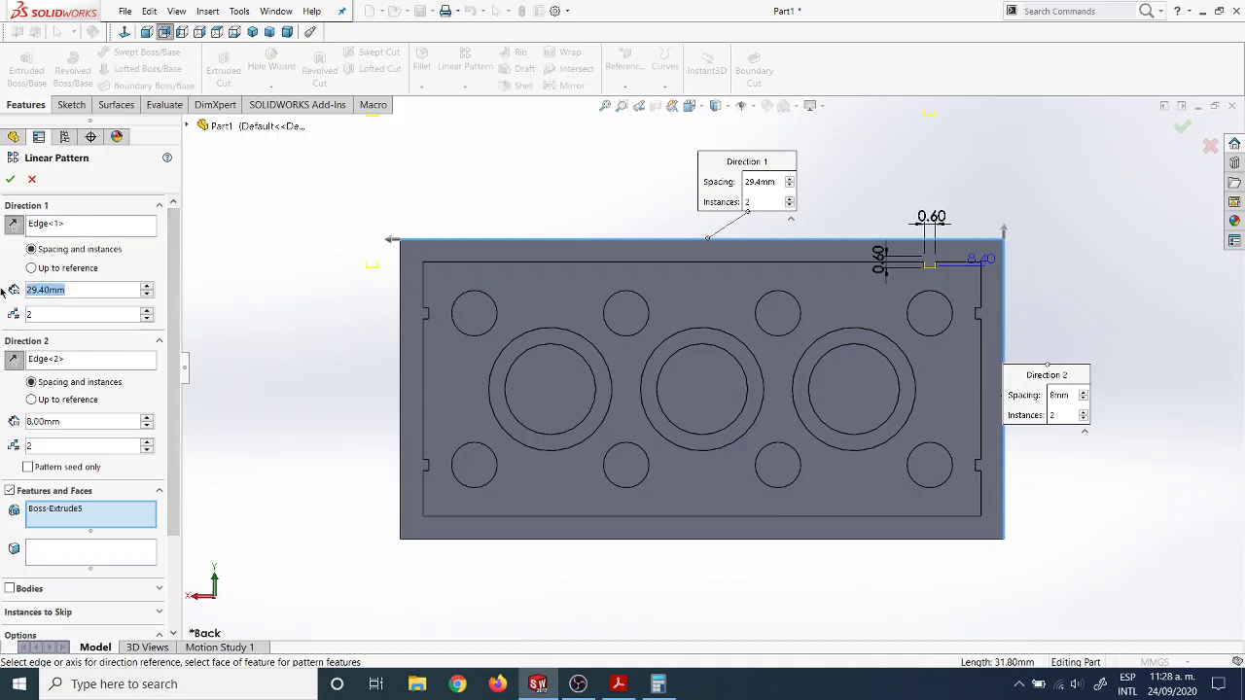
pyautogui.write('8')
pyautogui.press('Return')
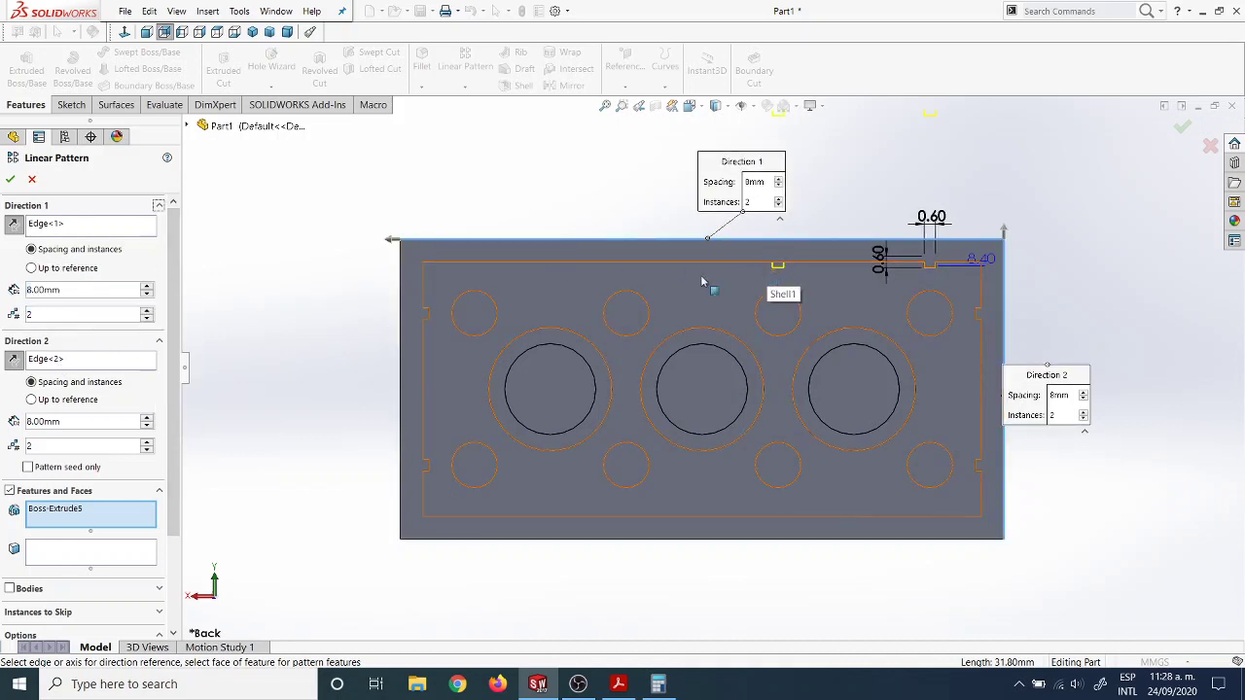
pyautogui.click(147, 310)
pyautogui.click(147, 311)
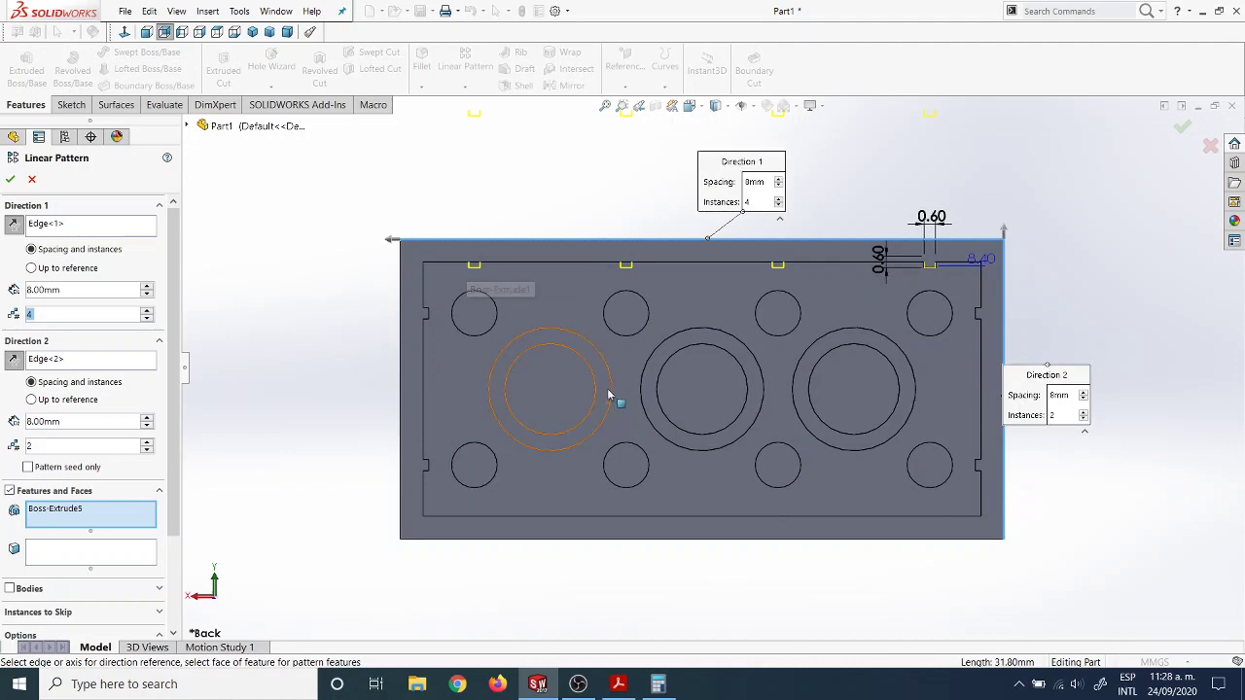
# Reverse Direction 2 of the rib pattern so the second row of copies points toward the opposite long wall.
pyautogui.press('f')
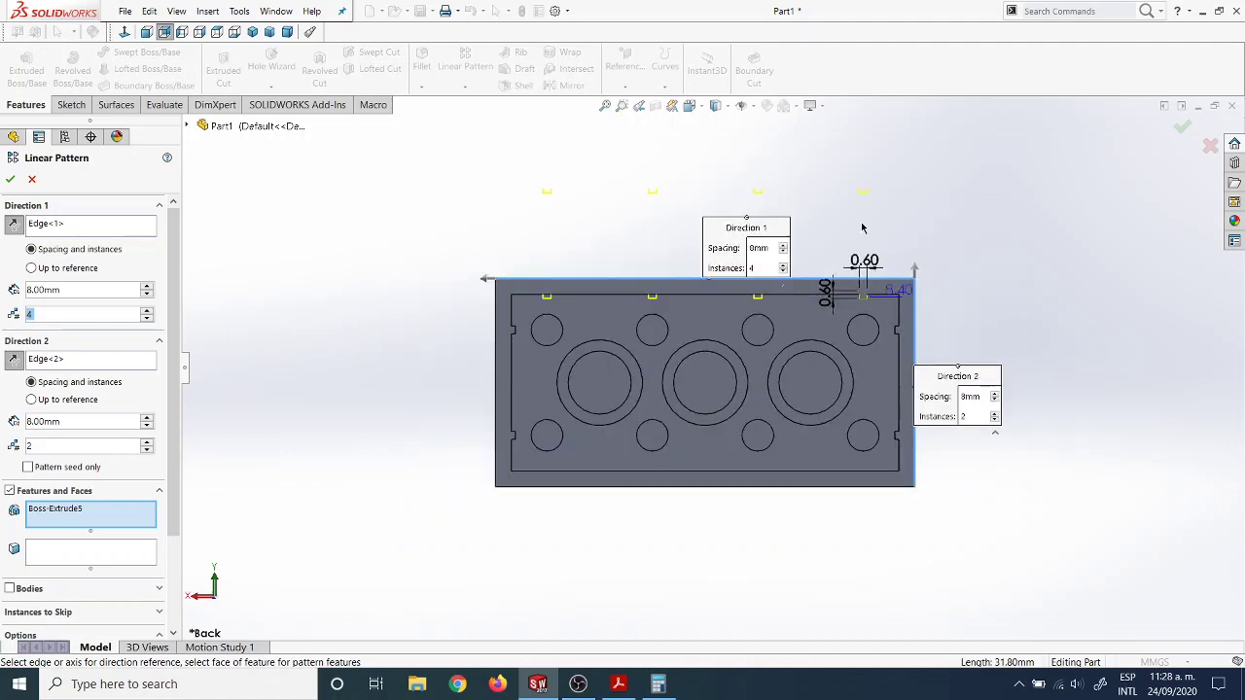
pyautogui.scroll(-3, 554, 199)
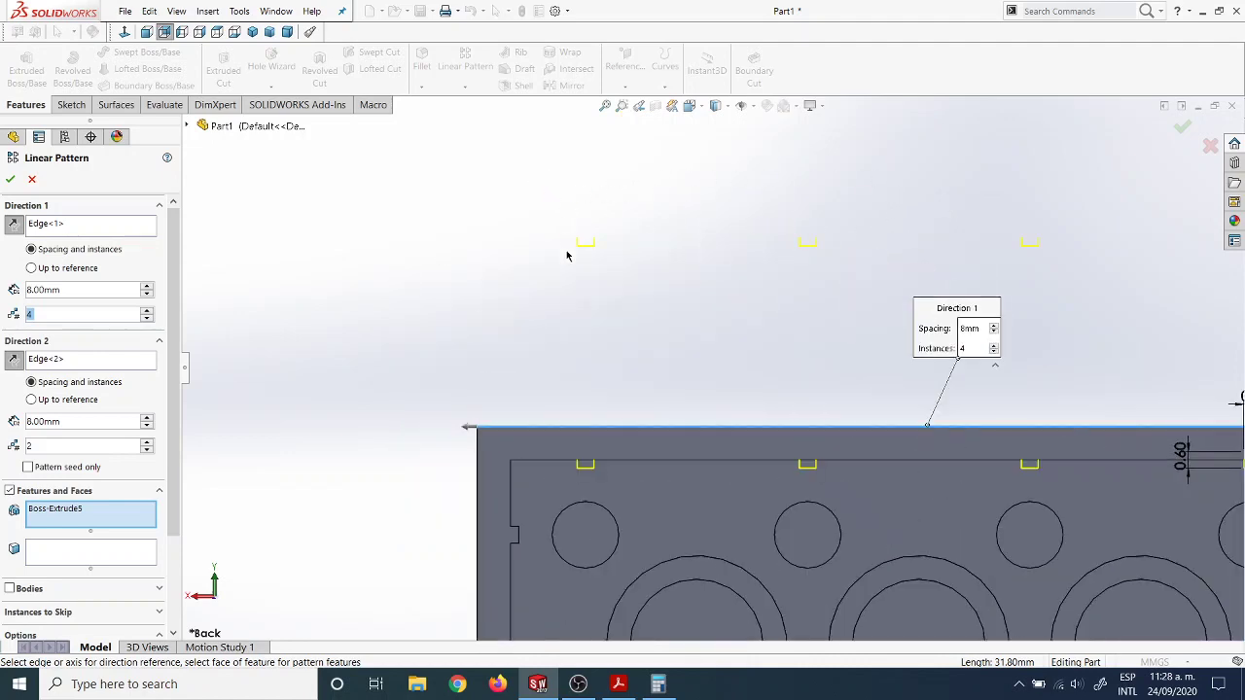
pyautogui.scroll(3, 885, 384)
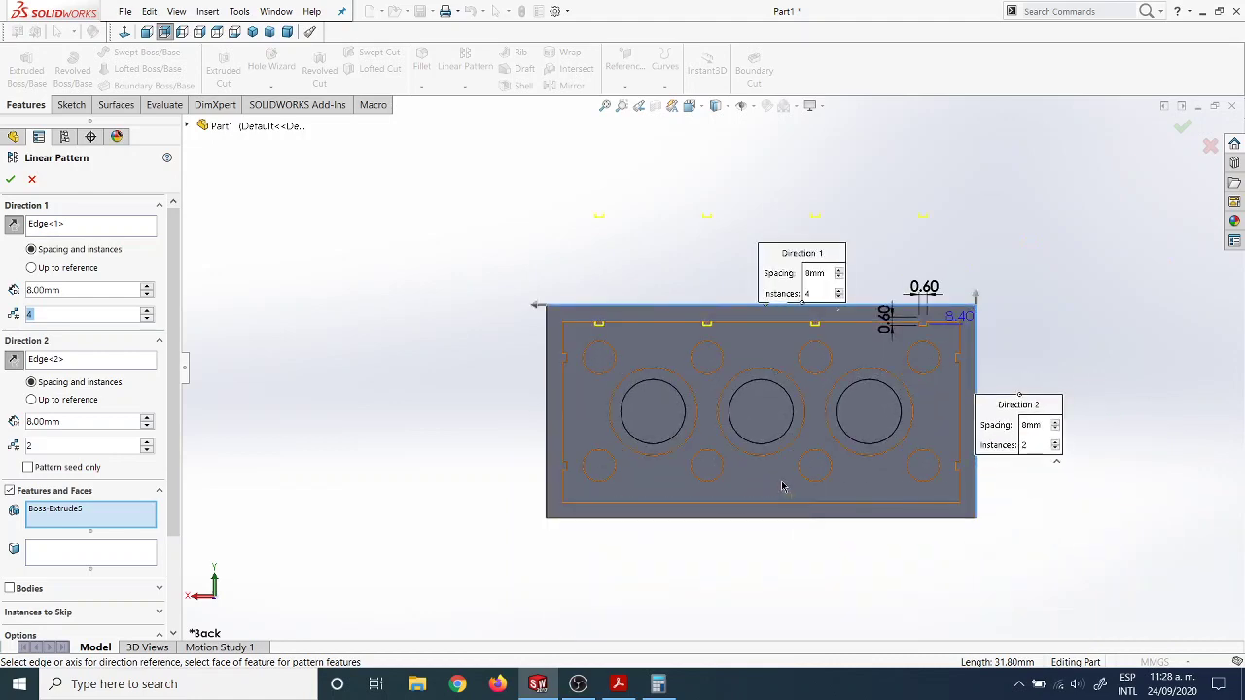
pyautogui.click(14, 362)
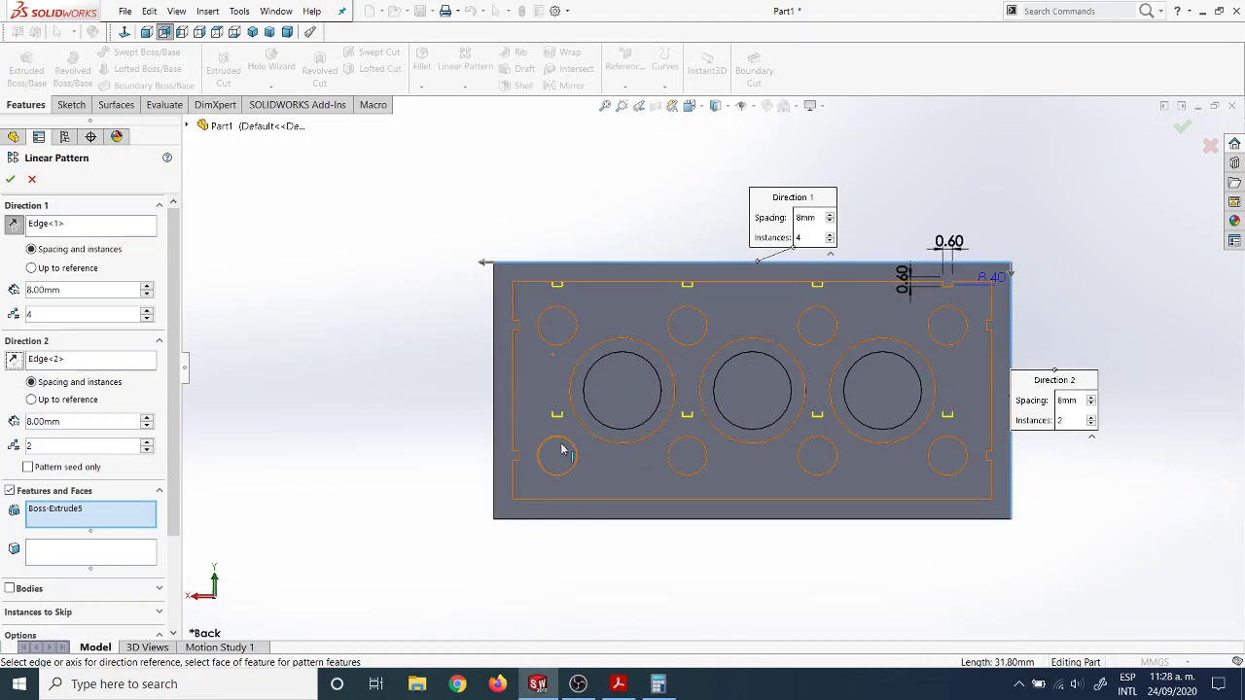
# Look up the brick's overall width and wall thickness in the PDF drawing for the spacing between the two rib rows.
pyautogui.click(618, 684)
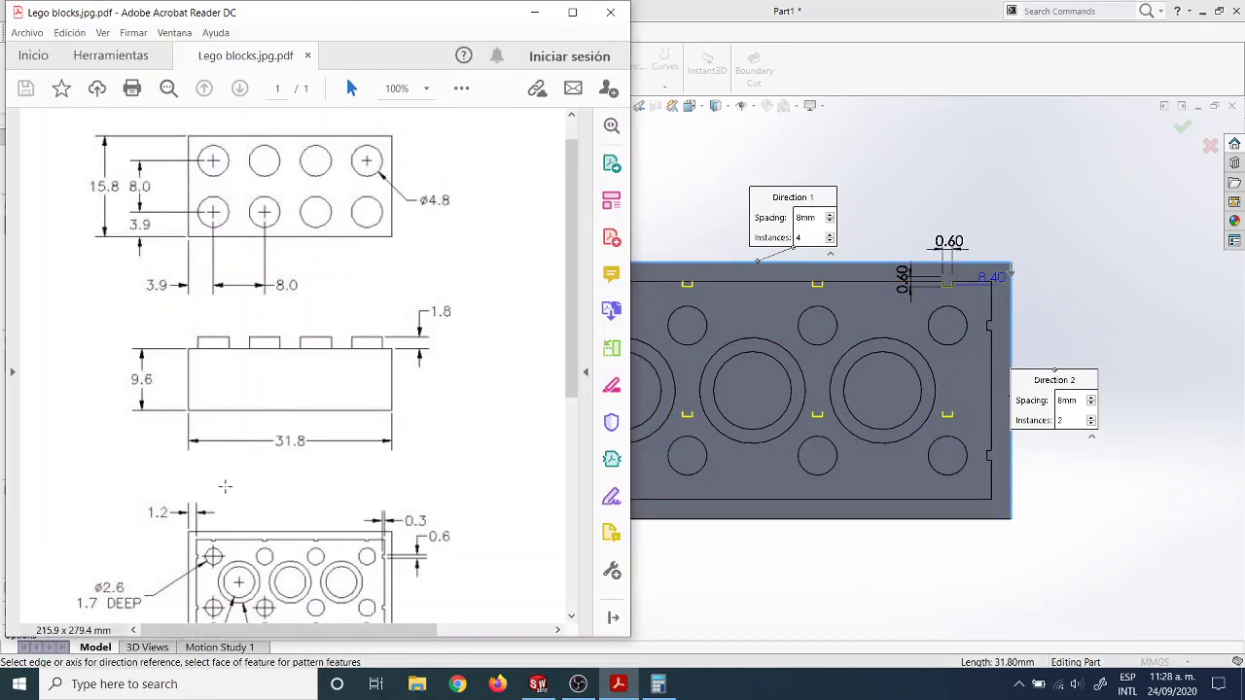
pyautogui.scroll(1, 158, 216)
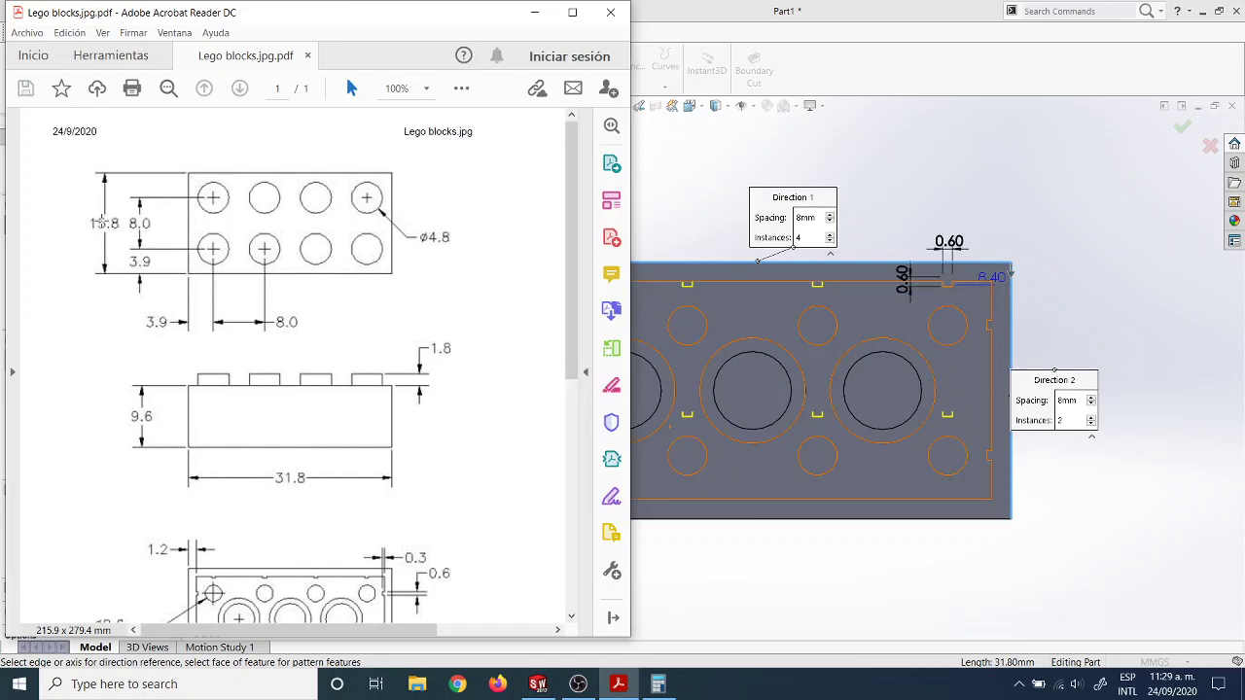
pyautogui.scroll(-5, 163, 362)
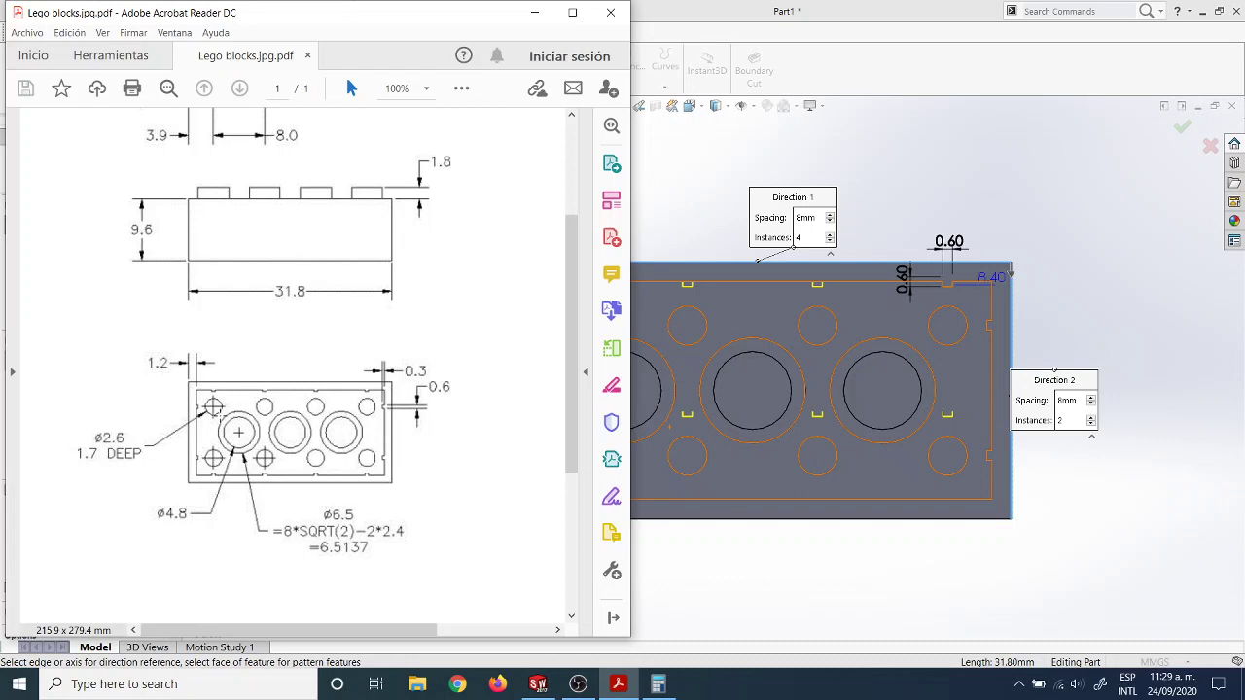
pyautogui.scroll(3, 292, 389)
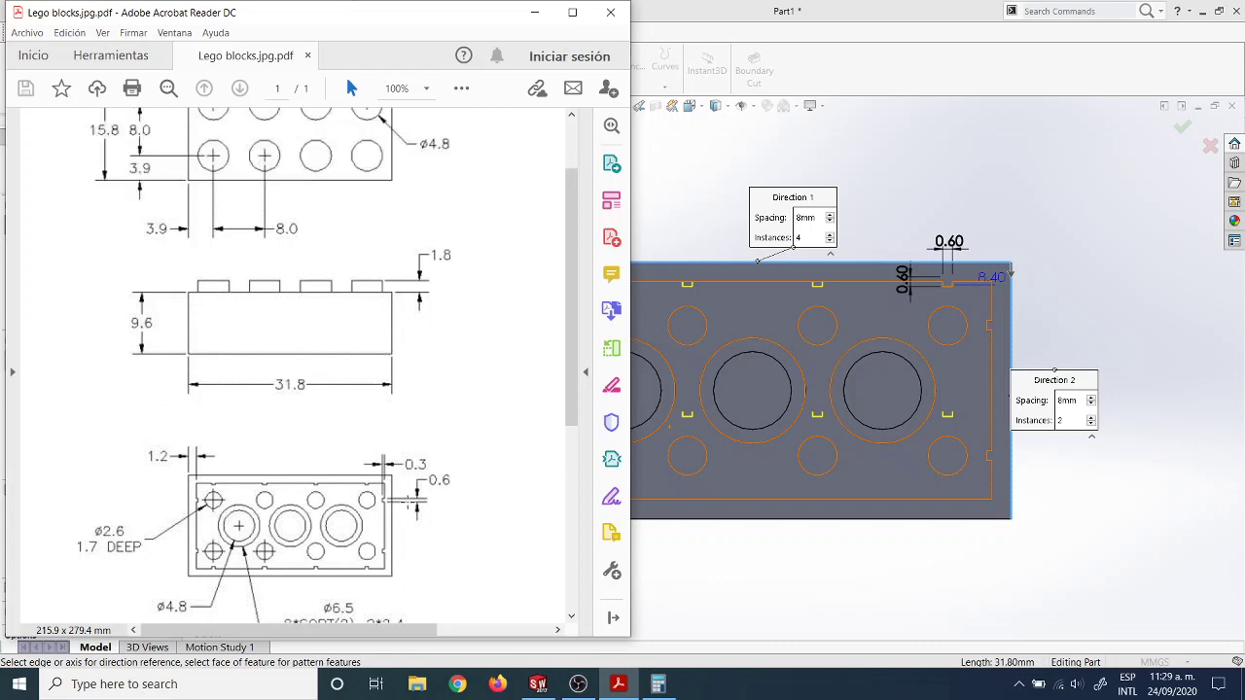
pyautogui.scroll(1, 443, 525)
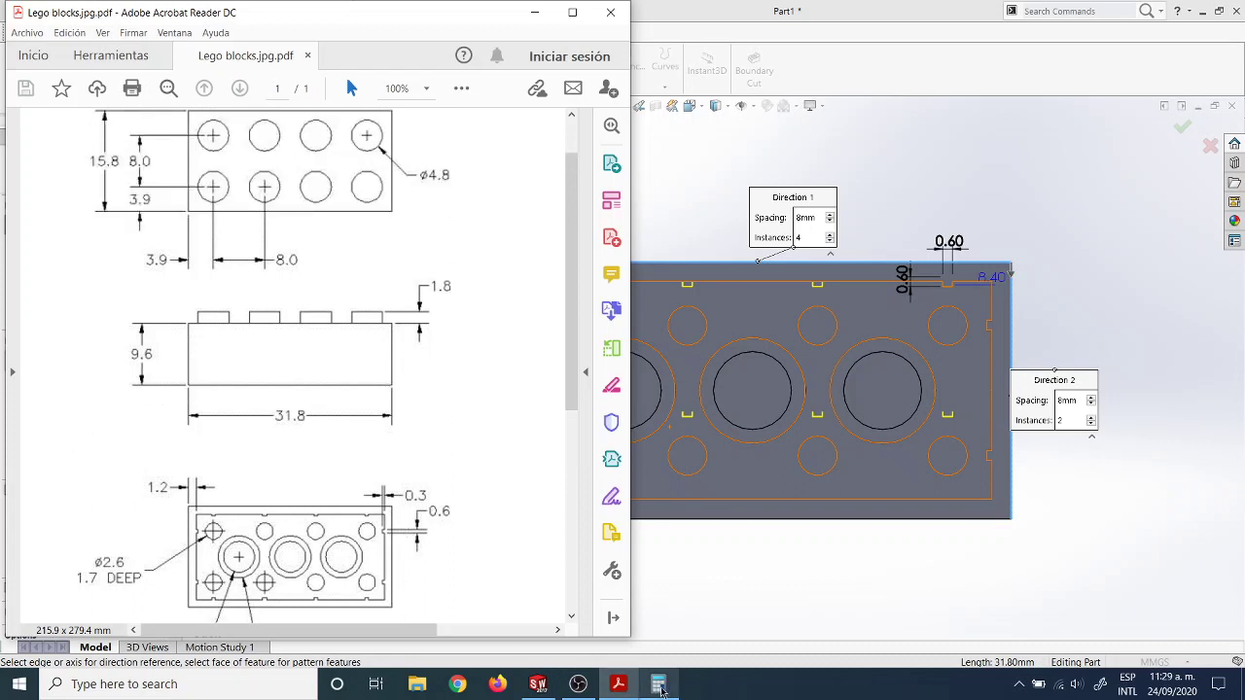
# Calculate 15.8 − 1.2 in the calculator, then return to the rib pattern in SOLIDWORKS.
pyautogui.click(660, 686)
pyautogui.click(936, 344)
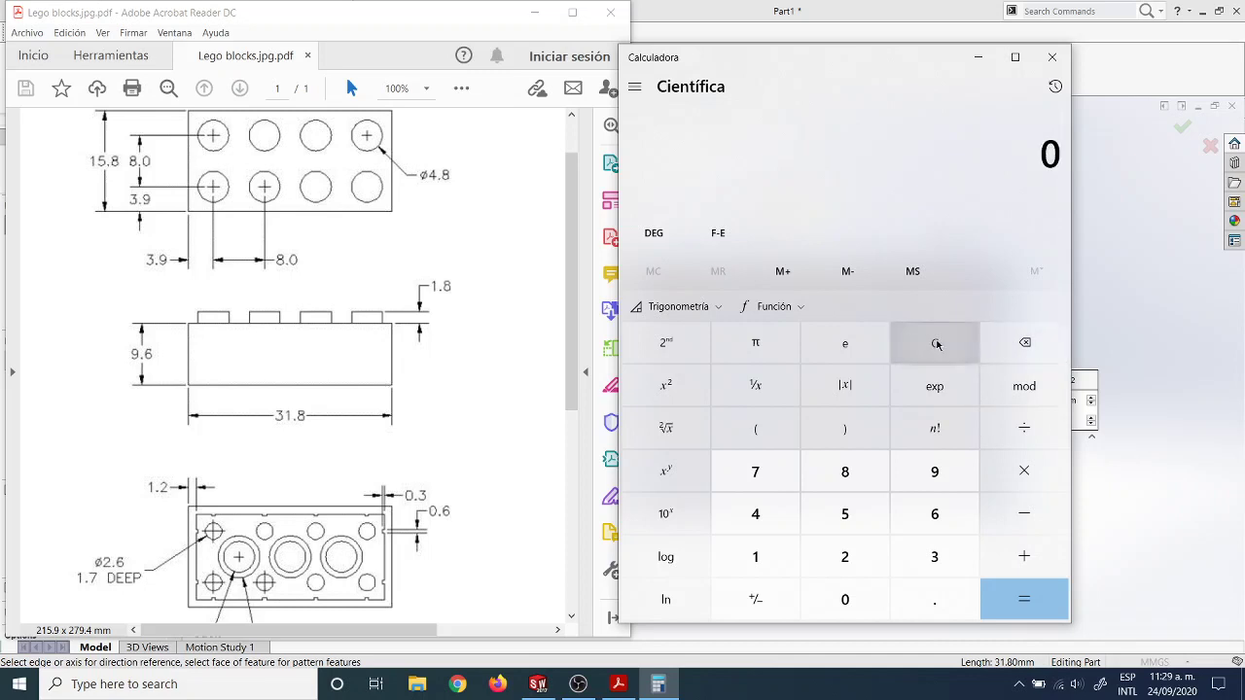
pyautogui.click(755, 553)
pyautogui.click(843, 515)
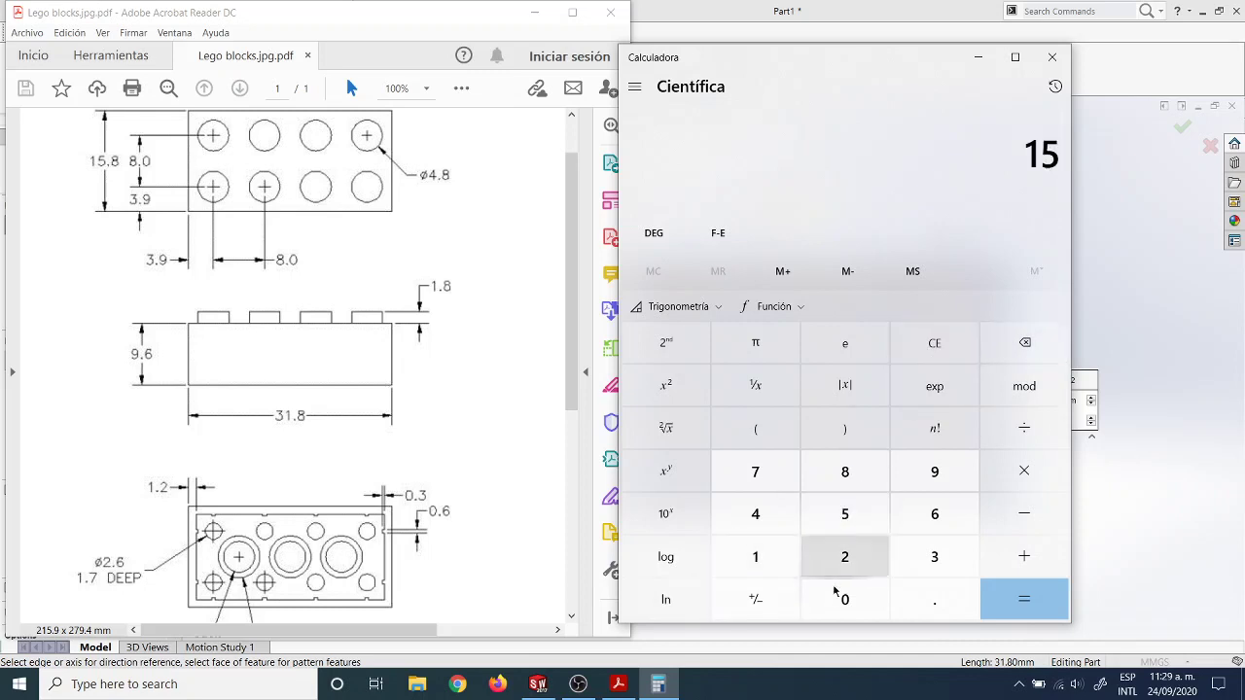
pyautogui.click(931, 601)
pyautogui.click(844, 475)
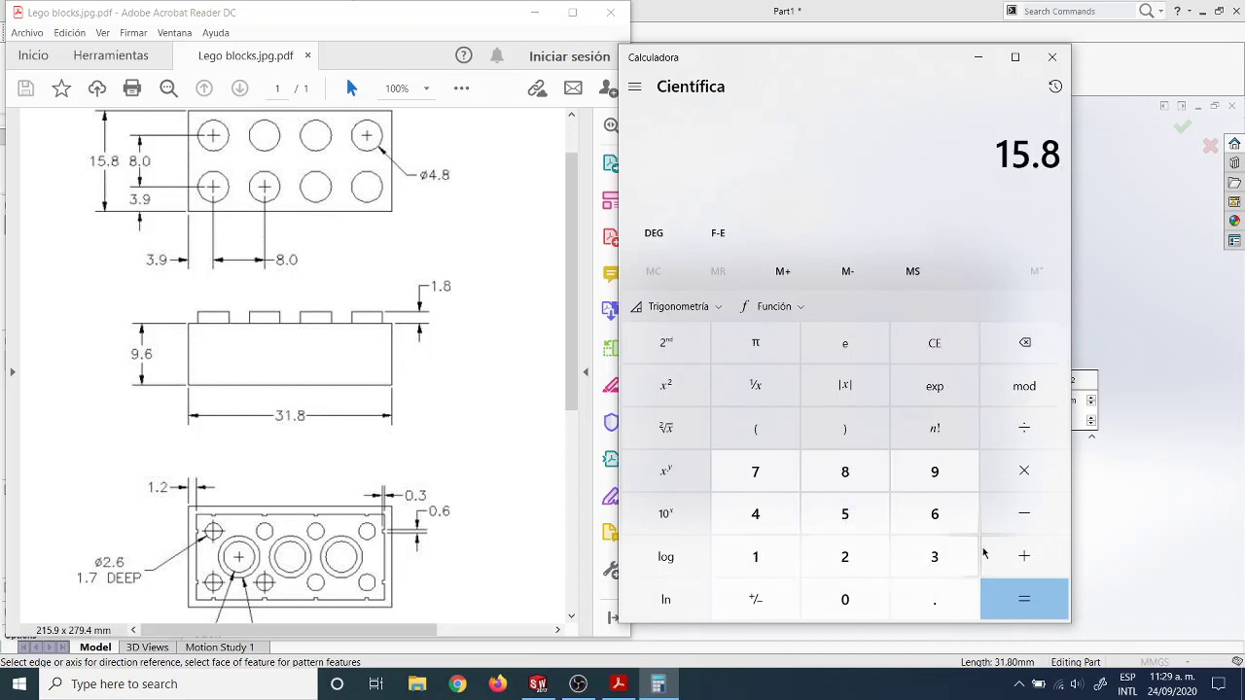
pyautogui.click(1025, 518)
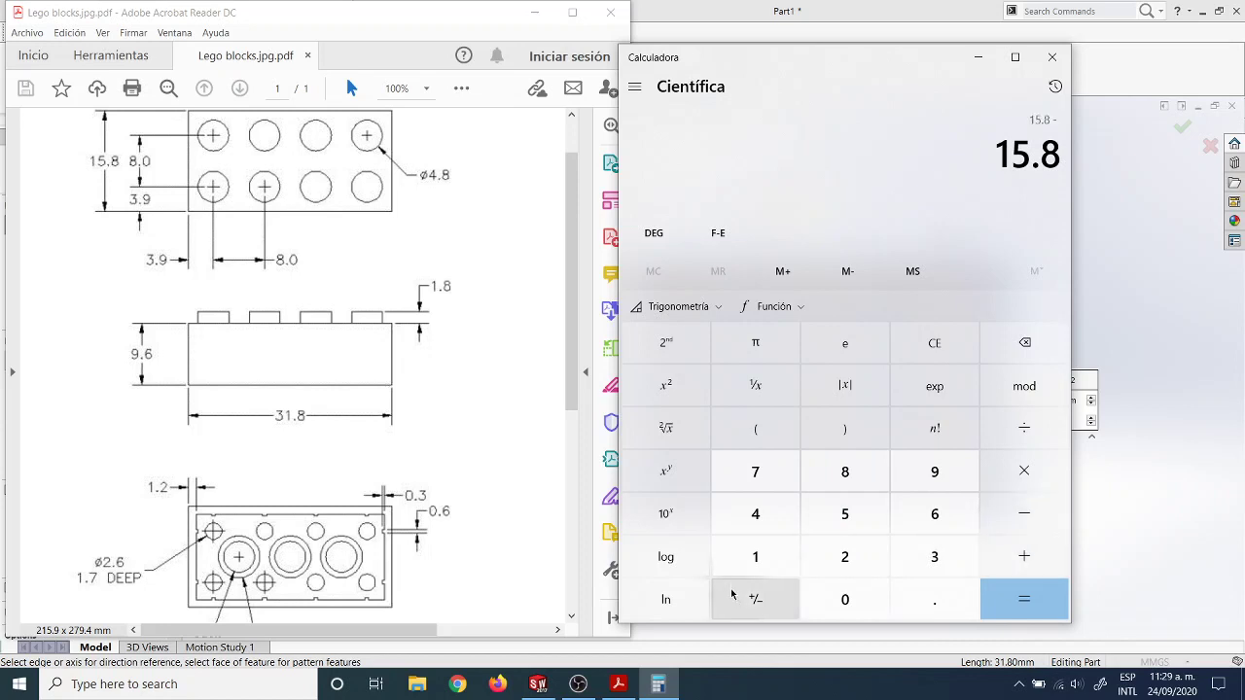
pyautogui.click(748, 562)
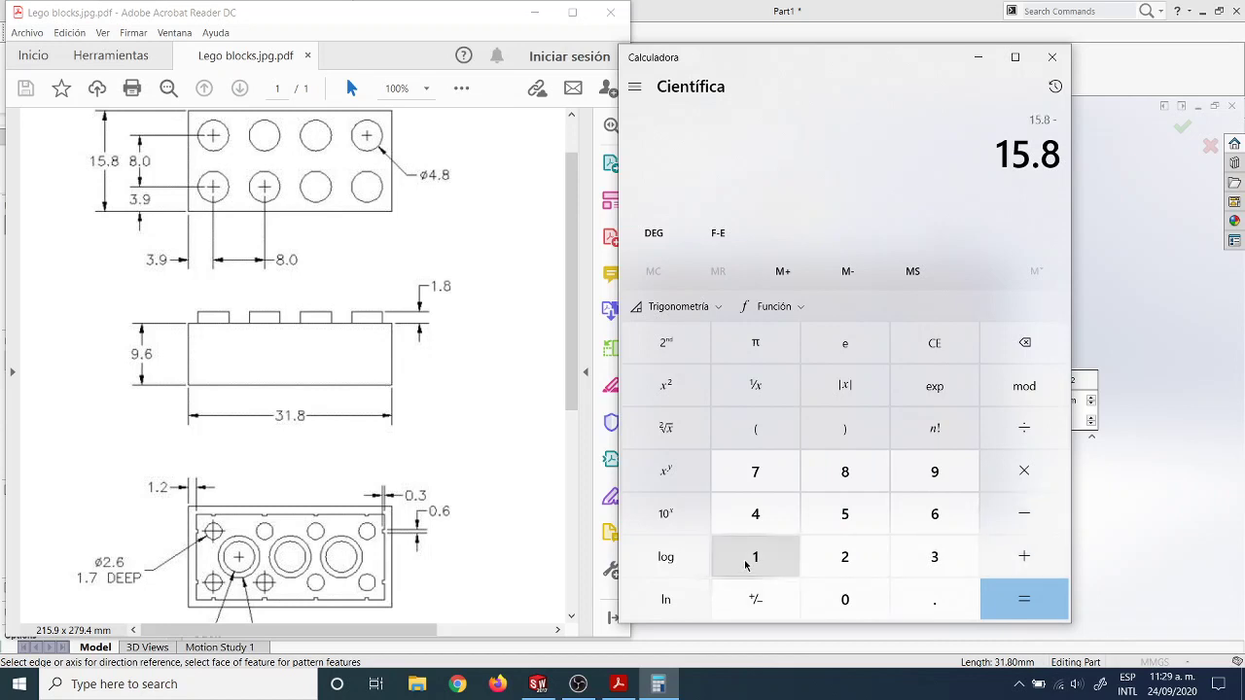
pyautogui.click(929, 600)
pyautogui.click(846, 558)
pyautogui.click(1024, 598)
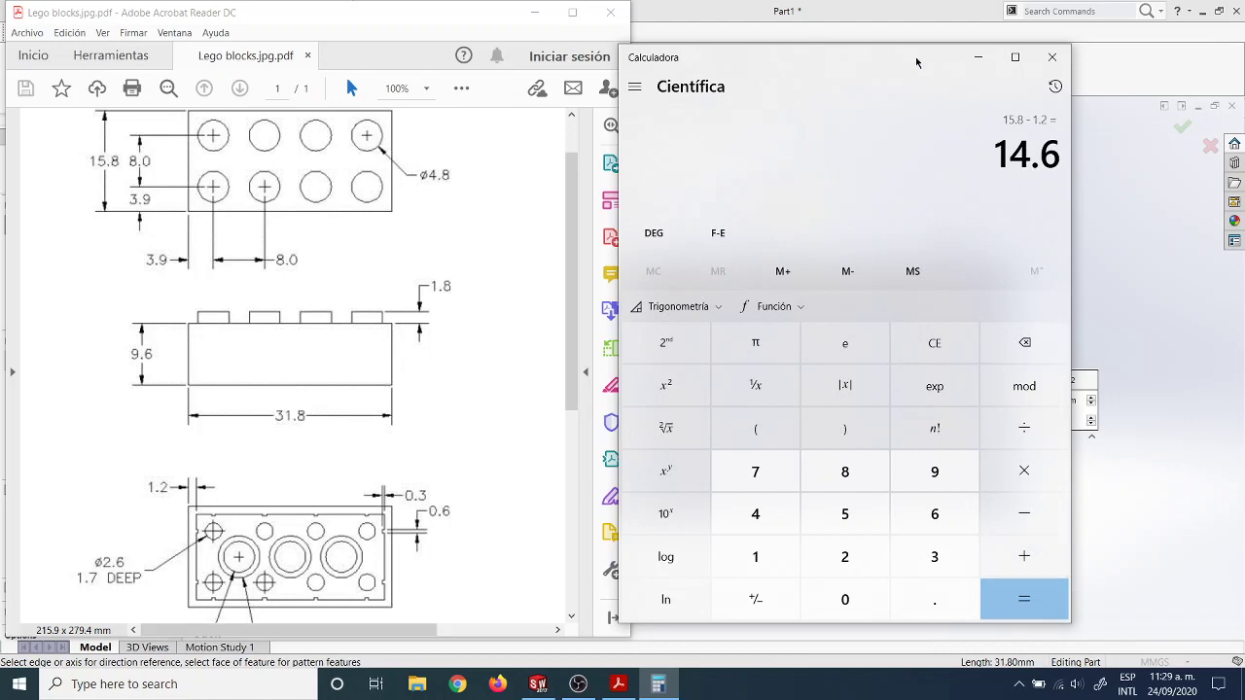
pyautogui.moveTo(926, 56); pyautogui.dragTo(570, 86)
pyautogui.click(861, 11)
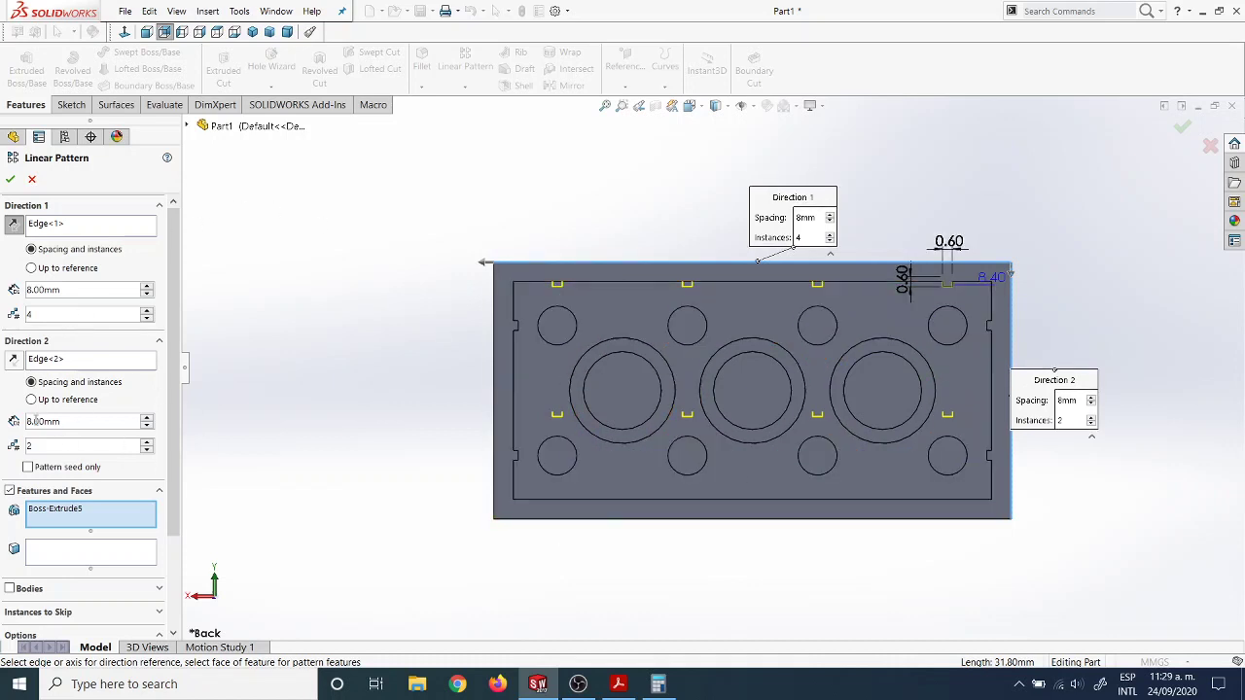
# Set the Direction 2 spacing of the rib pattern to 14.6 mm.
pyautogui.click(658, 685)
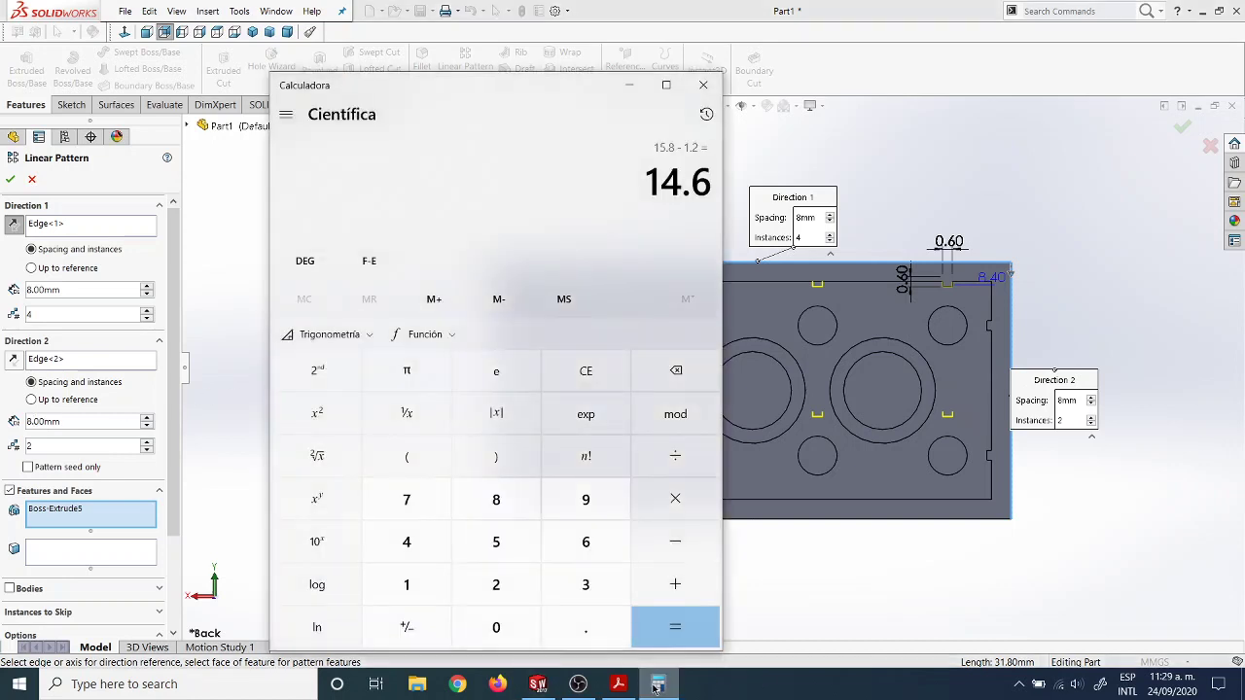
pyautogui.click(658, 685)
pyautogui.click(119, 420)
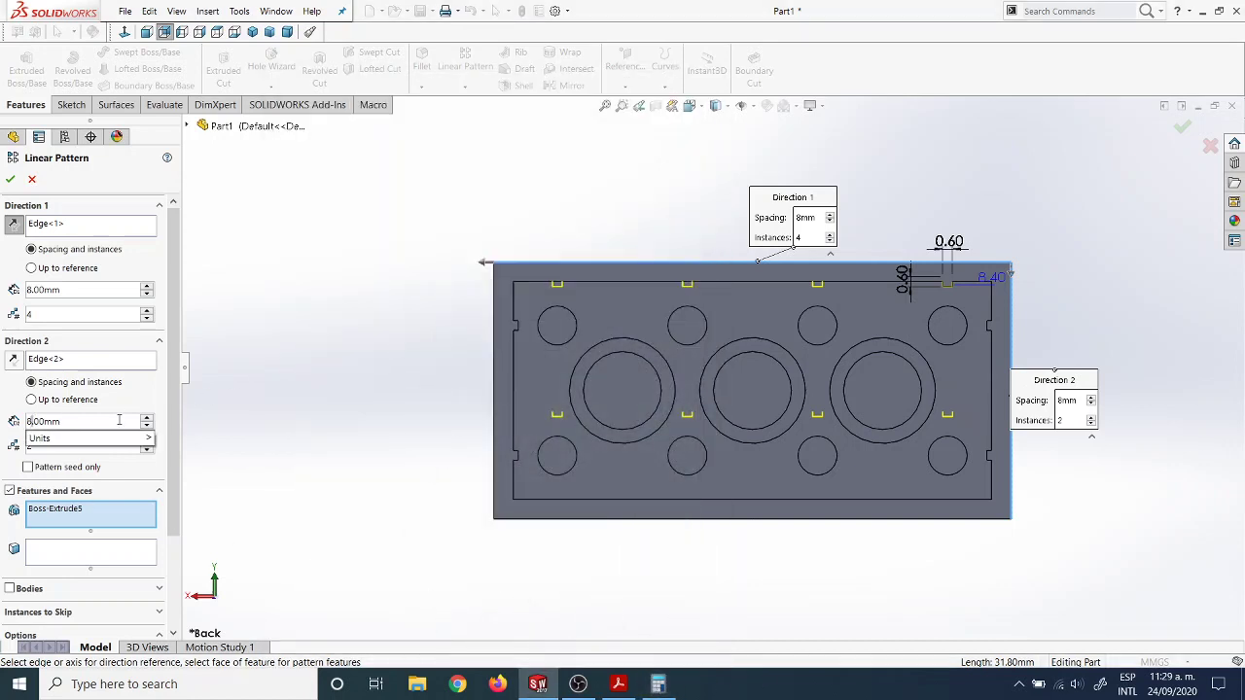
pyautogui.press('Delete')
pyautogui.write('1')
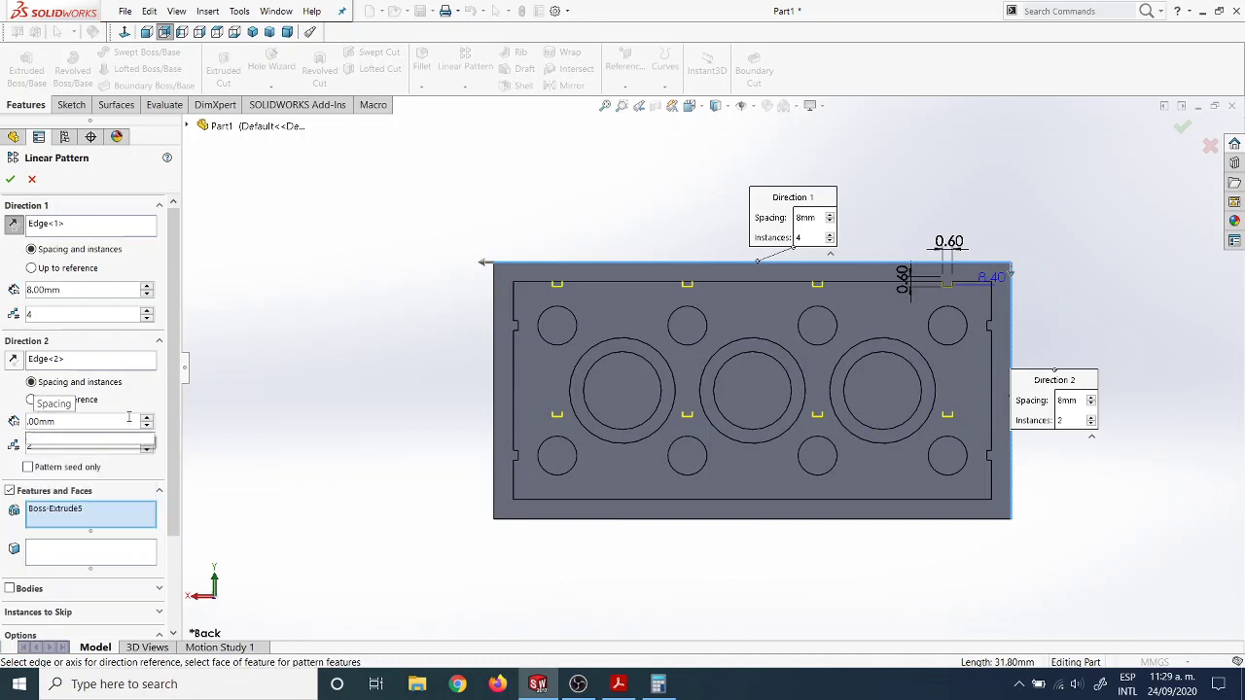
pyautogui.write('4')
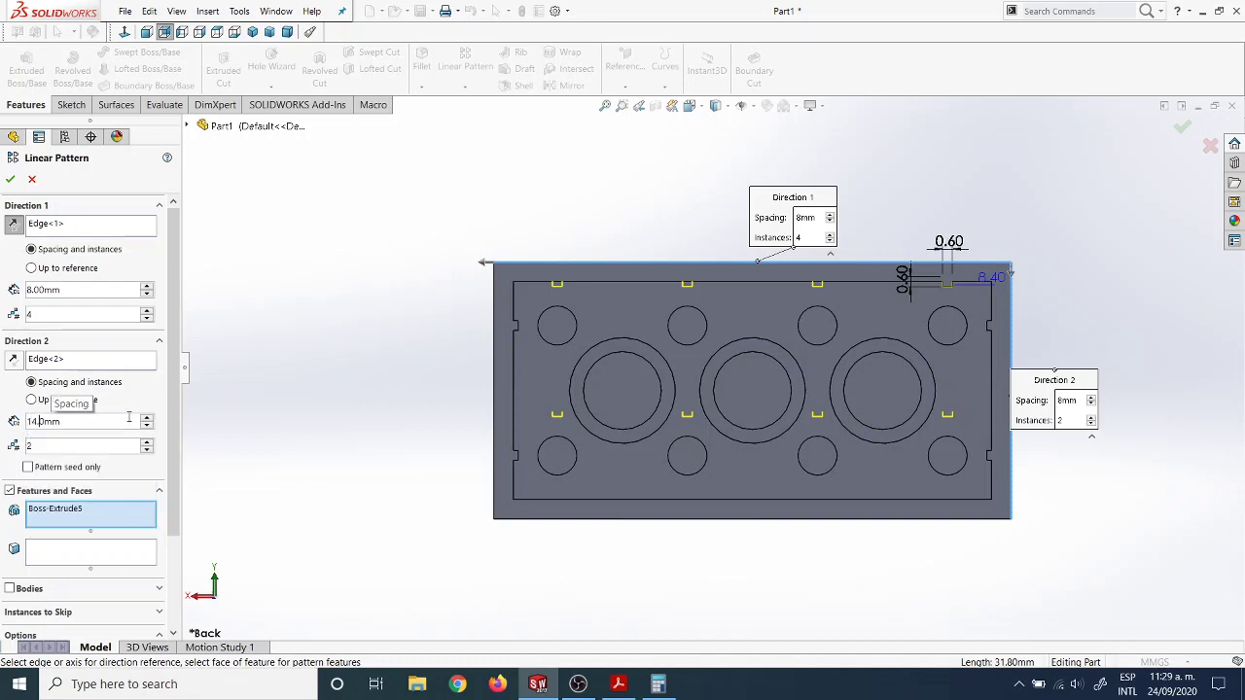
pyautogui.press('Return')
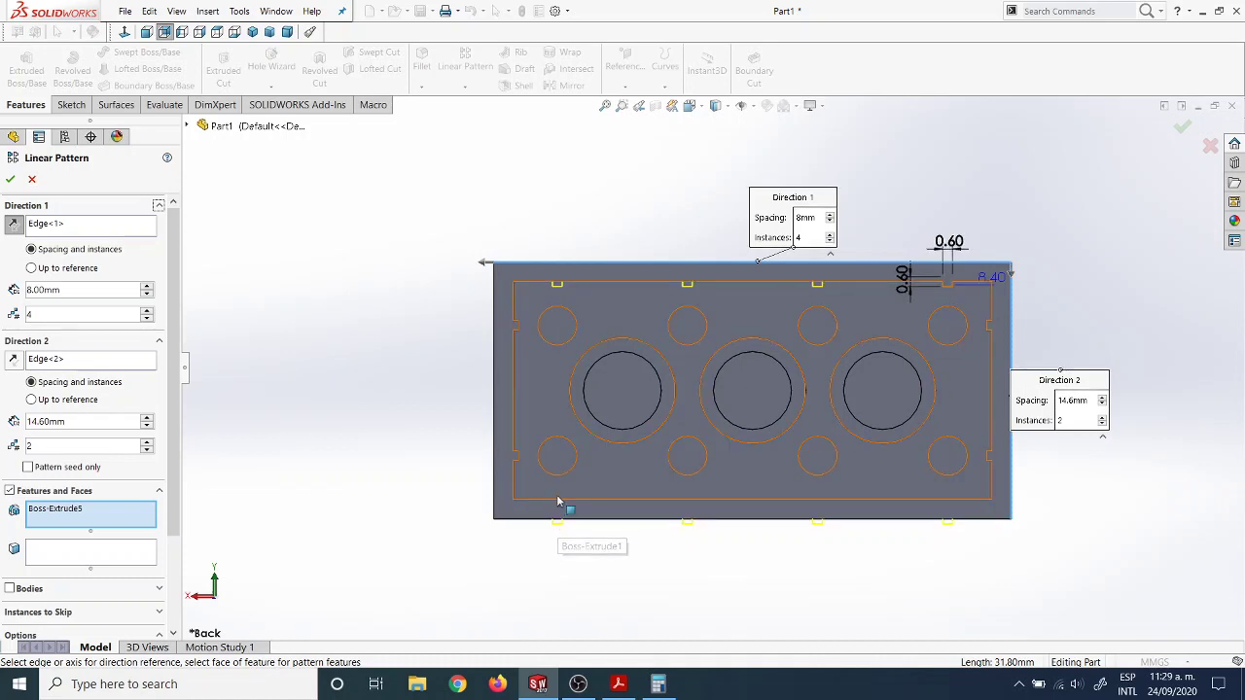
# Subtract another 1.2 from 14.6 in the calculator to account for the second wall thickness, and close the calculator.
pyautogui.click(657, 684)
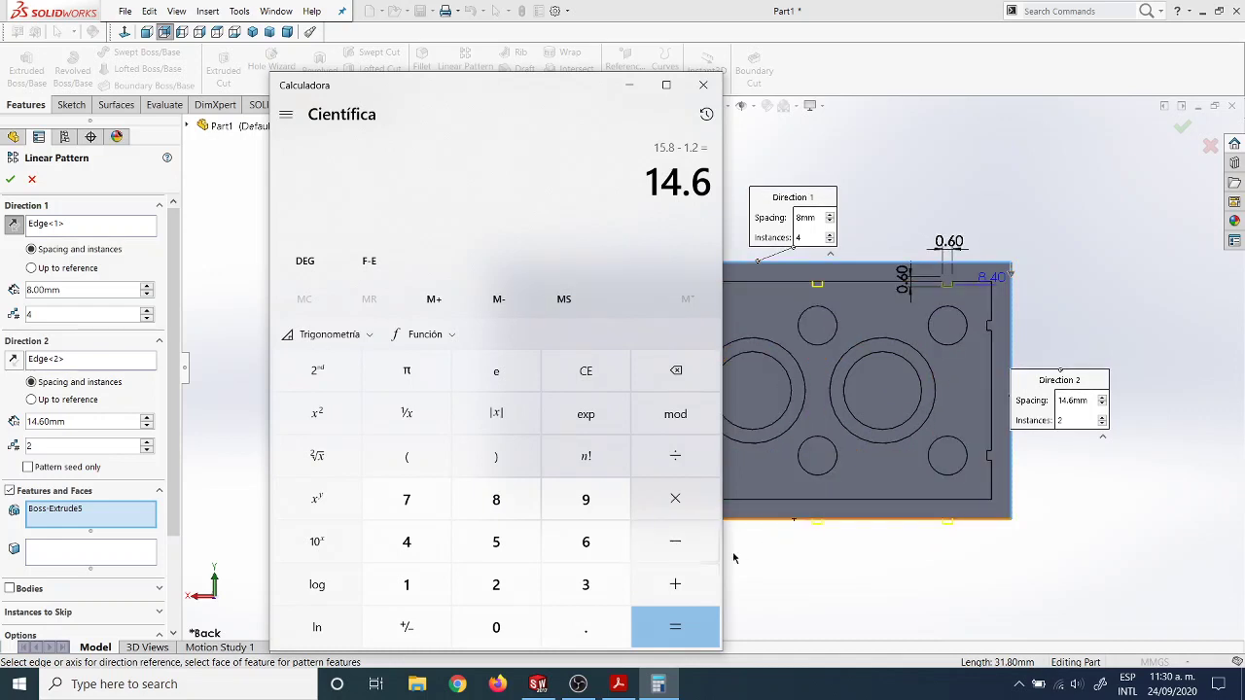
pyautogui.click(667, 548)
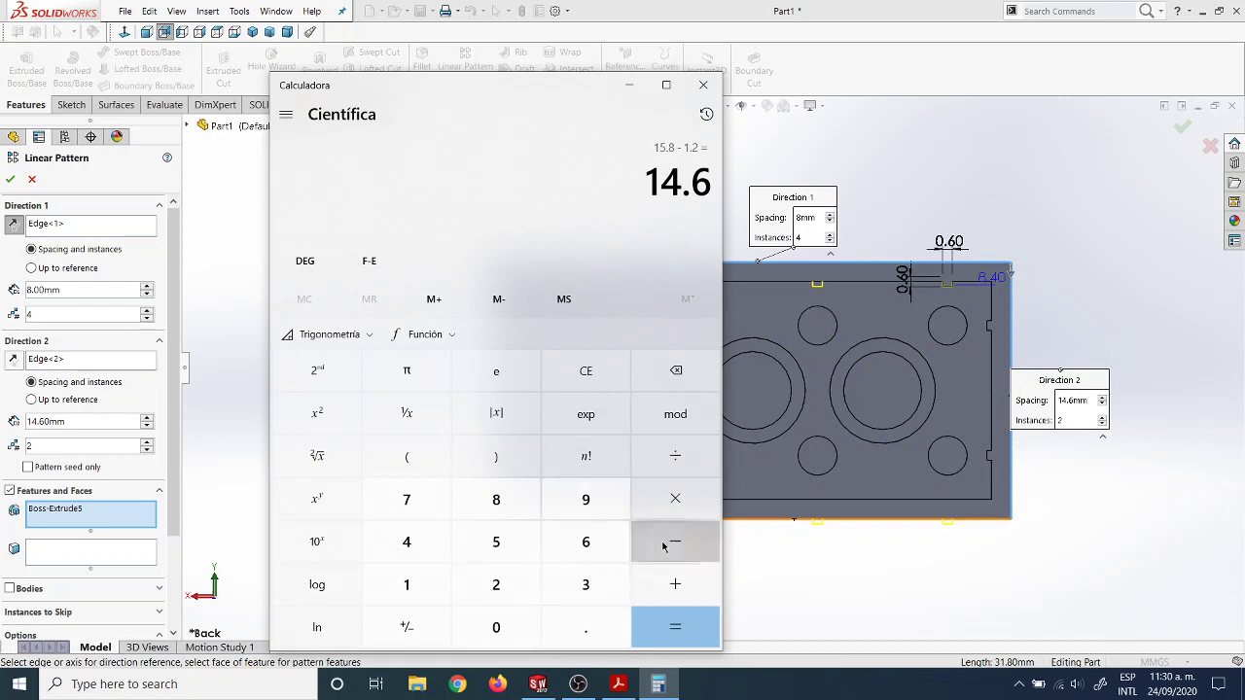
pyautogui.click(419, 594)
pyautogui.click(586, 627)
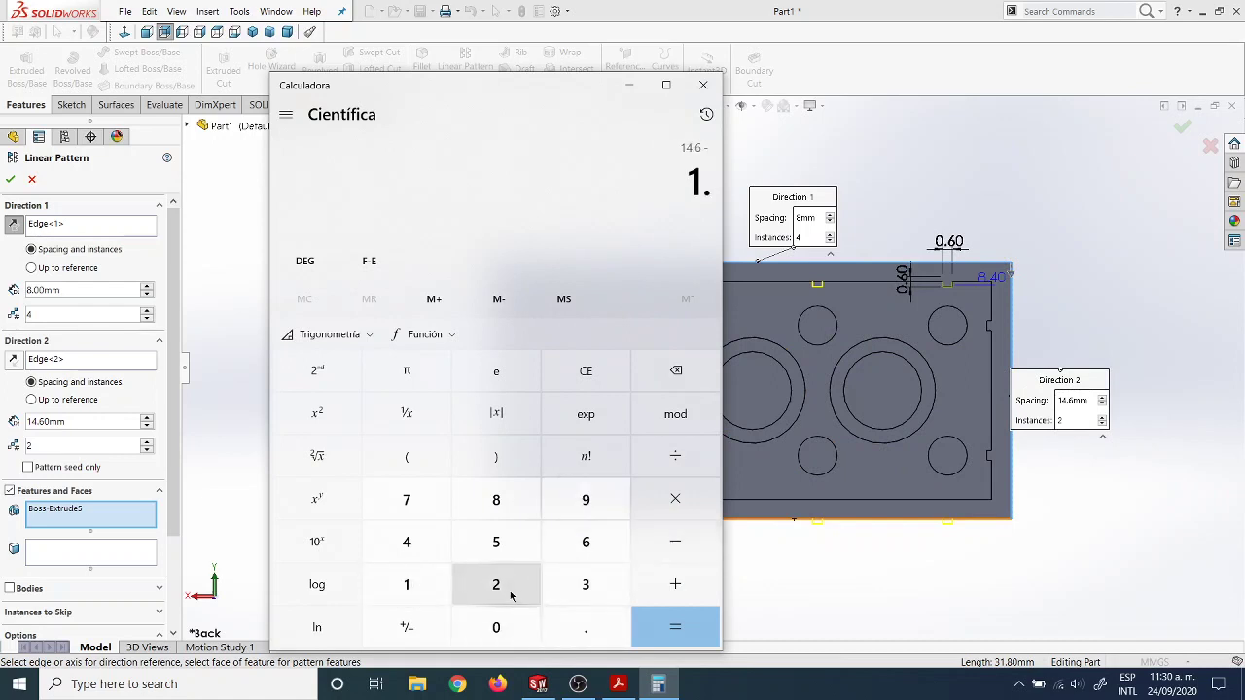
pyautogui.click(498, 587)
pyautogui.click(658, 628)
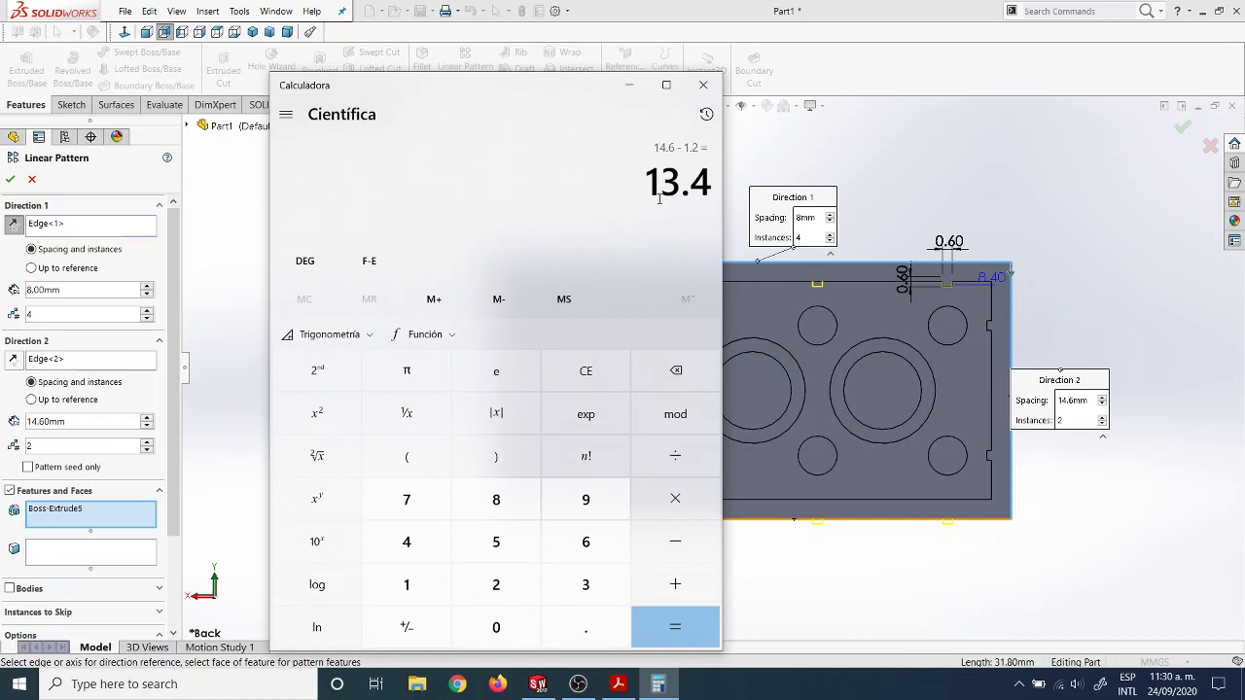
pyautogui.click(703, 84)
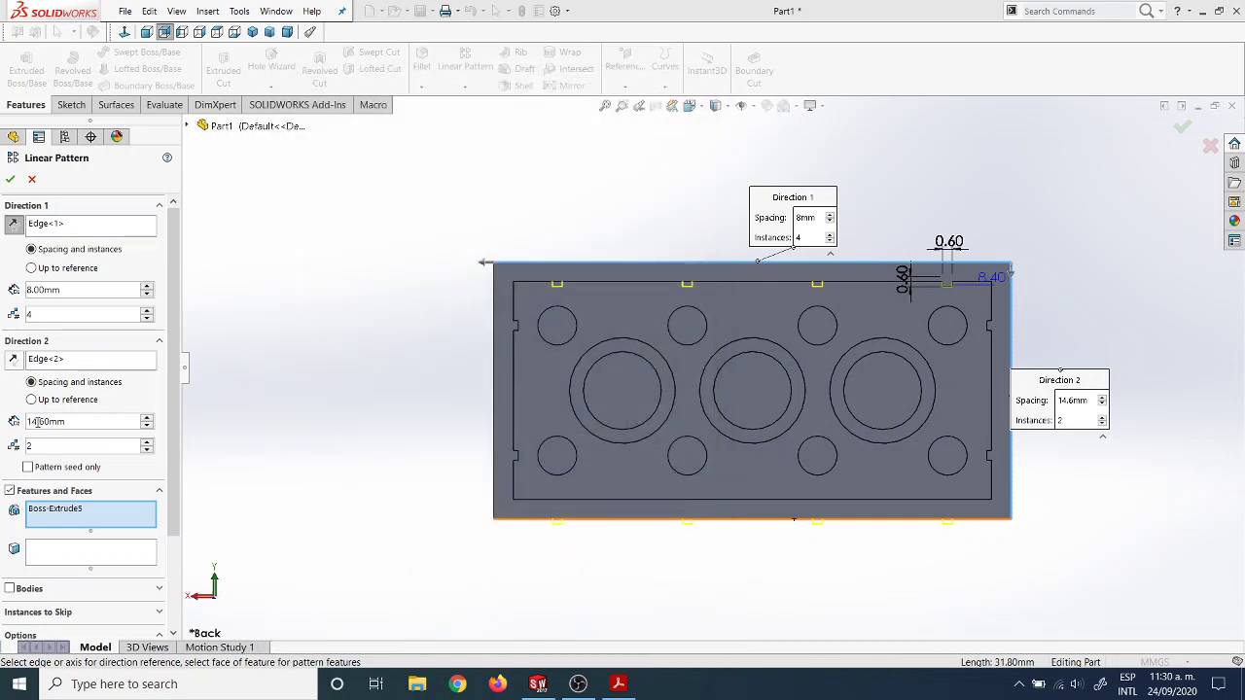
# Set the Direction 2 spacing of the rib pattern to 13.4 mm and accept the pattern.
pyautogui.click(134, 418)
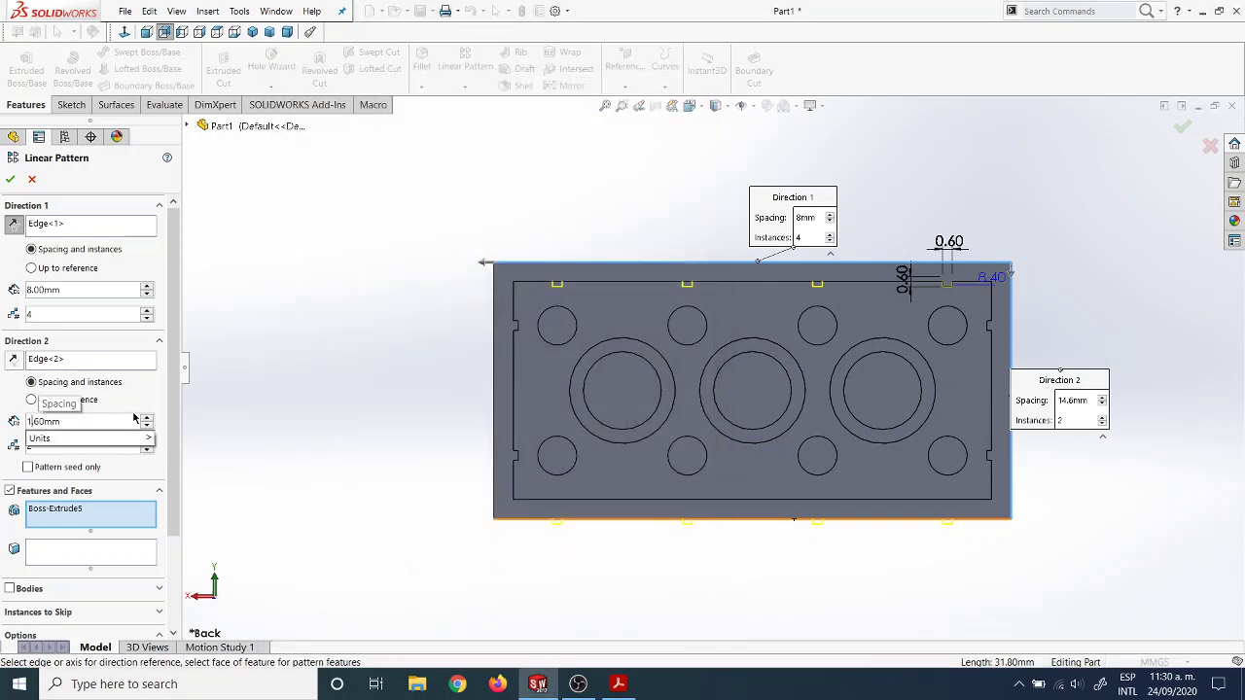
pyautogui.write('13.60')
pyautogui.press('BackSpace')
pyautogui.write('4')
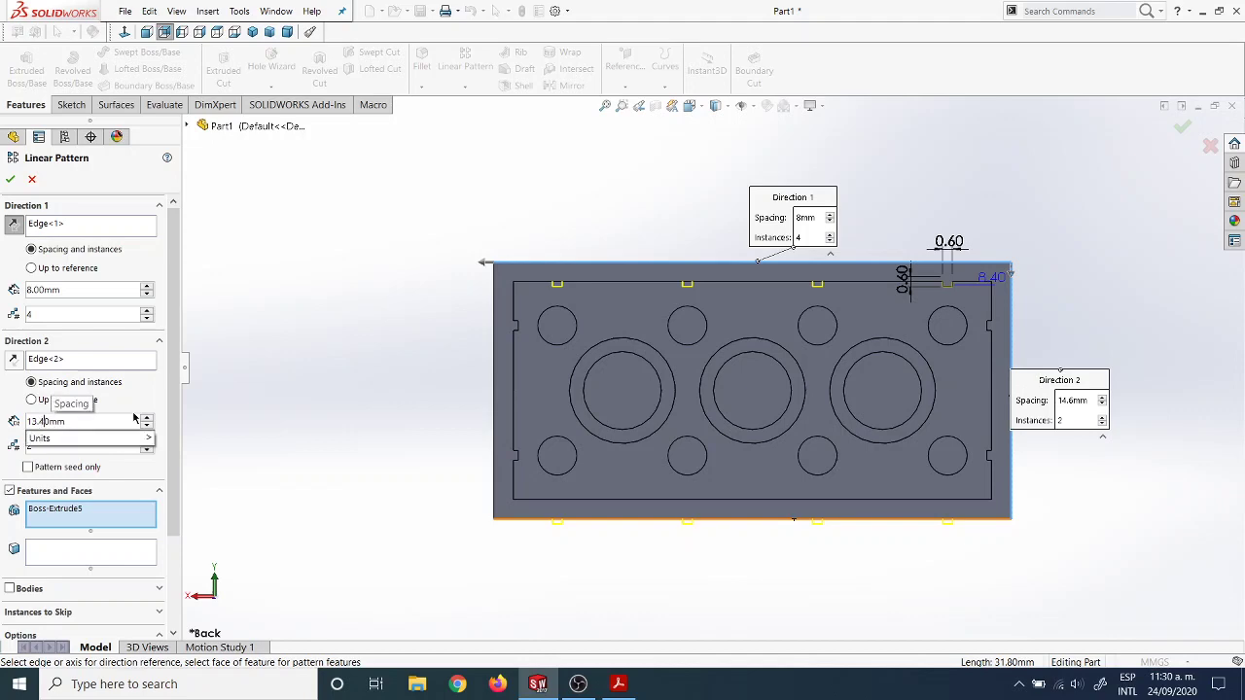
pyautogui.press('Return')
pyautogui.scroll(-3, 569, 477)
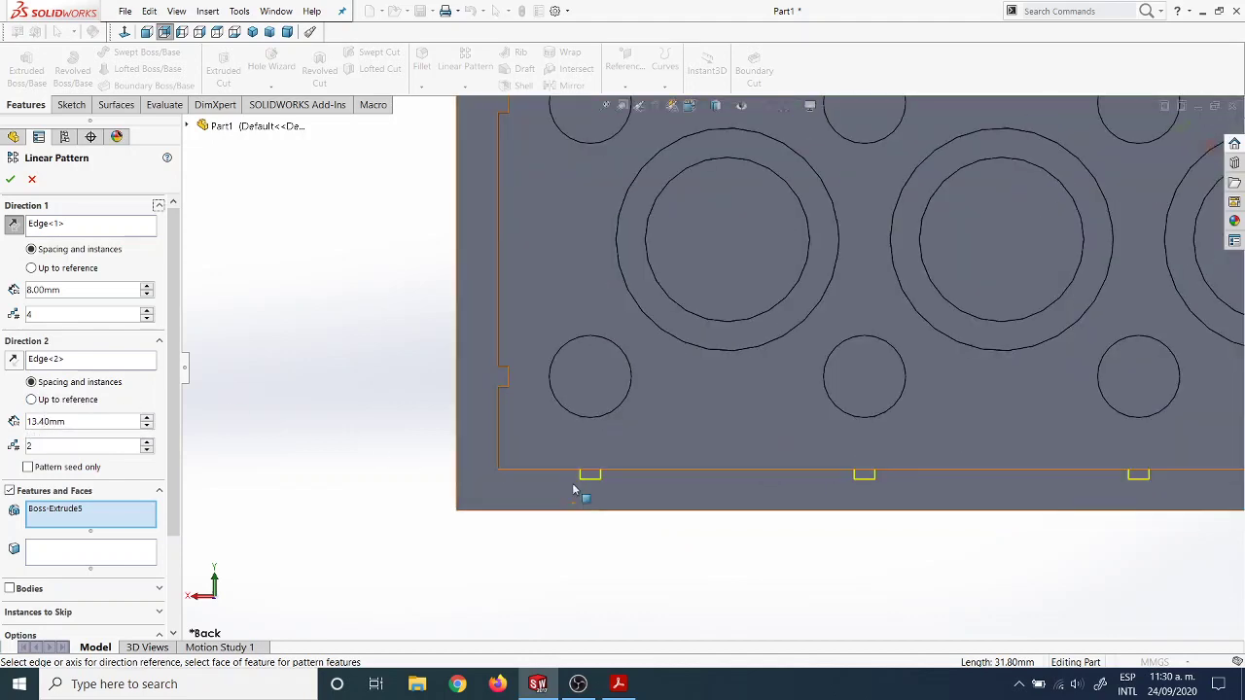
pyautogui.scroll(5, 1046, 431)
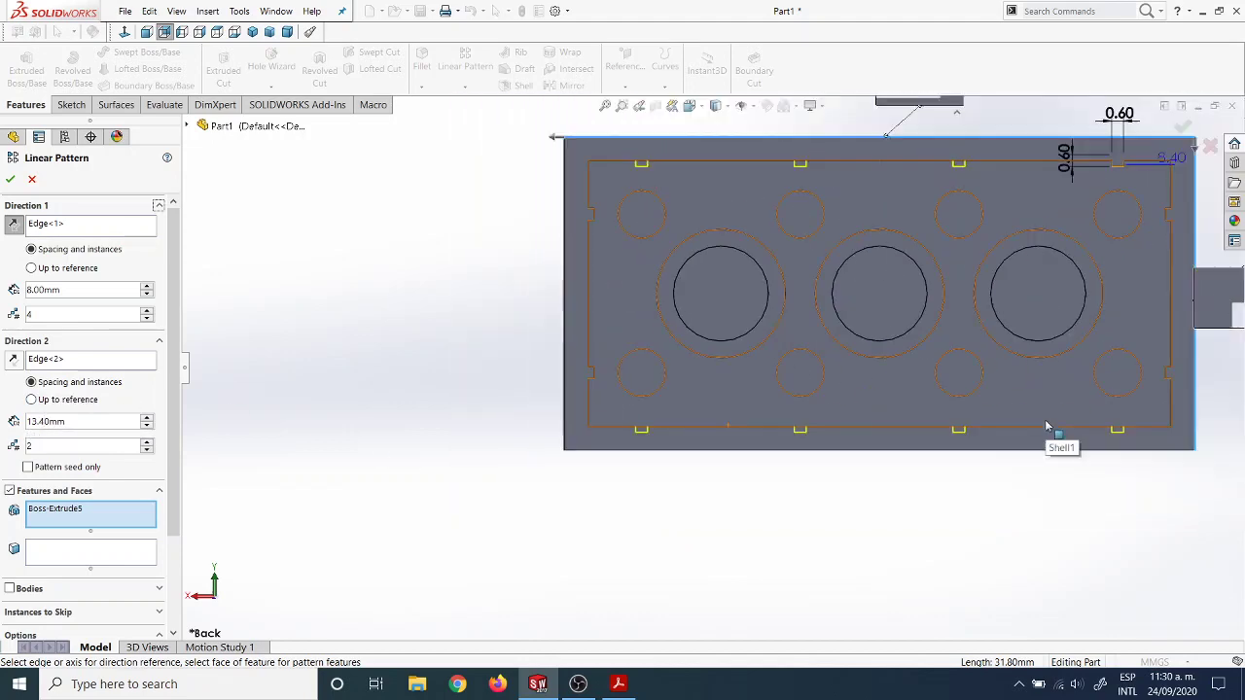
pyautogui.click(11, 180)
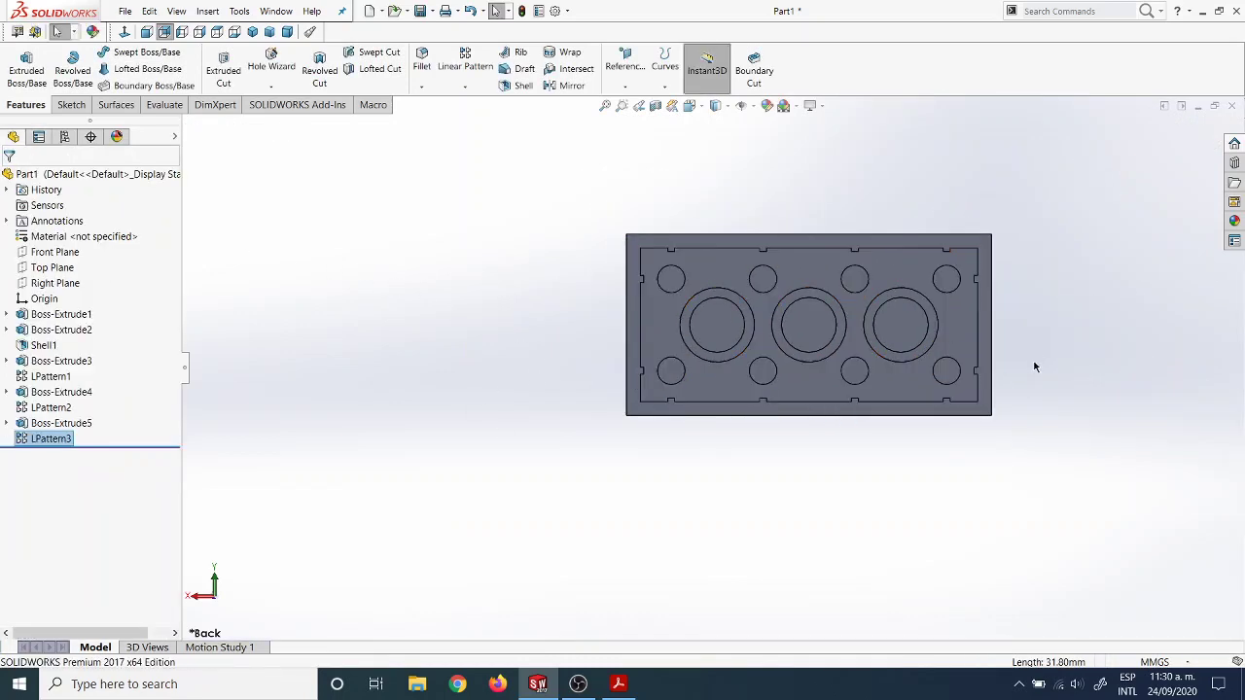
# Inspect the brick from several angles, checking the ribs and tubes on the underside and the studs on top.
pyautogui.scroll(-3, 999, 338)
pyautogui.hotkey('ctrl', '7')
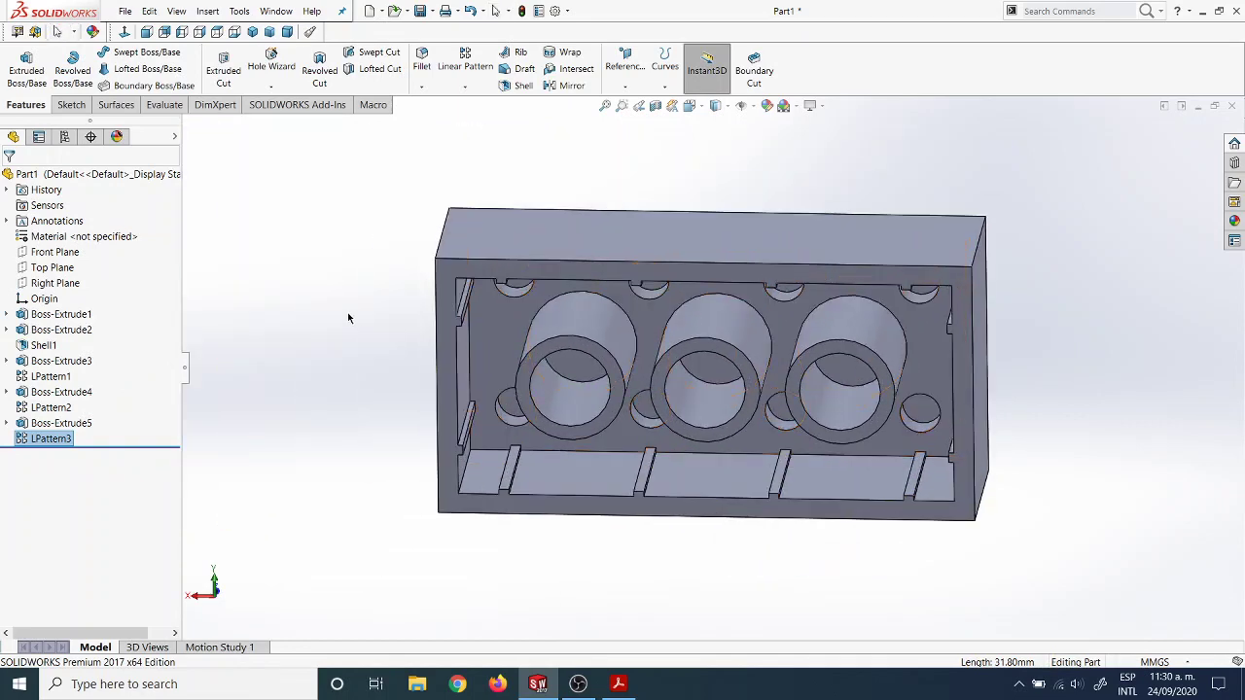
pyautogui.moveTo(347, 312); pyautogui.dragTo(336, 238, button='middle')
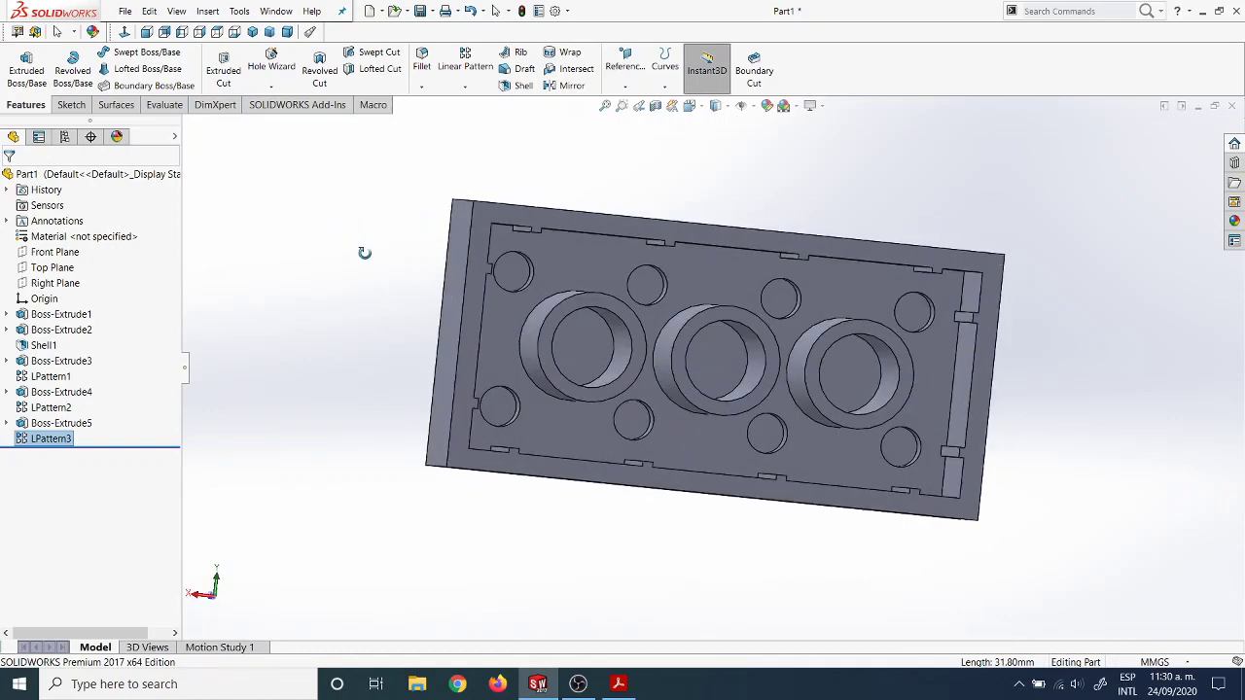
pyautogui.moveTo(464, 329); pyautogui.dragTo(534, 243, button='middle')
pyautogui.moveTo(481, 423); pyautogui.dragTo(406, 223, button='middle')
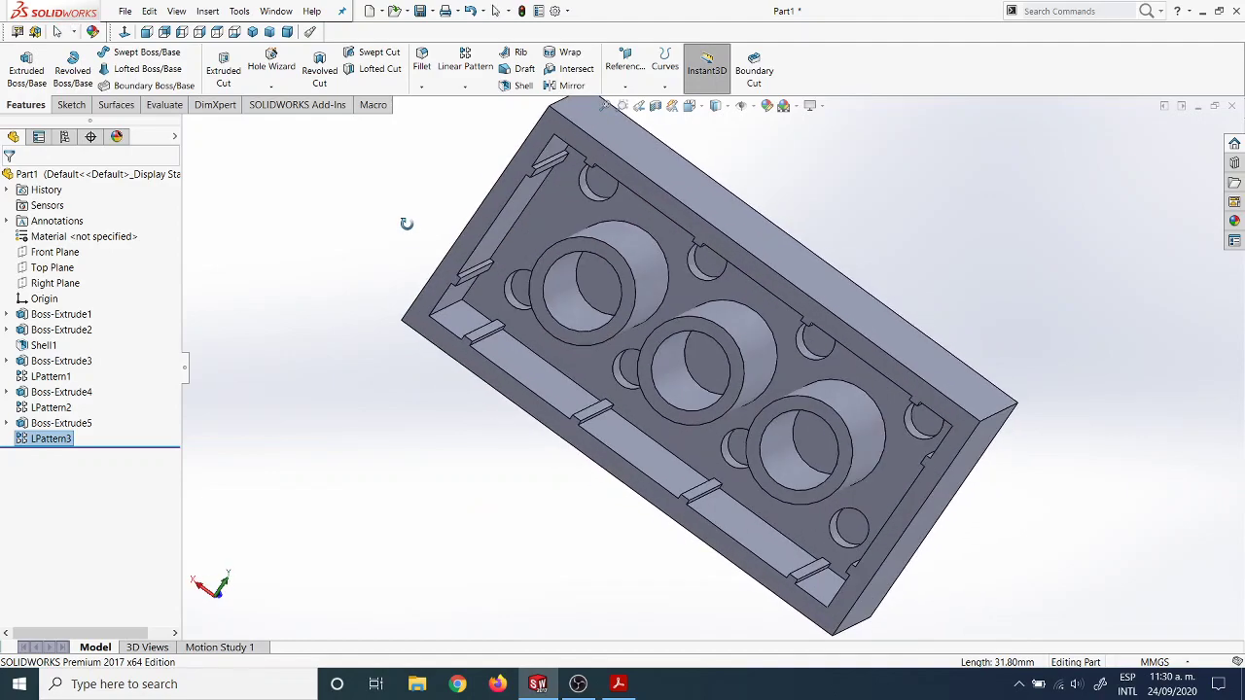
pyautogui.moveTo(371, 295); pyautogui.dragTo(471, 294, button='middle')
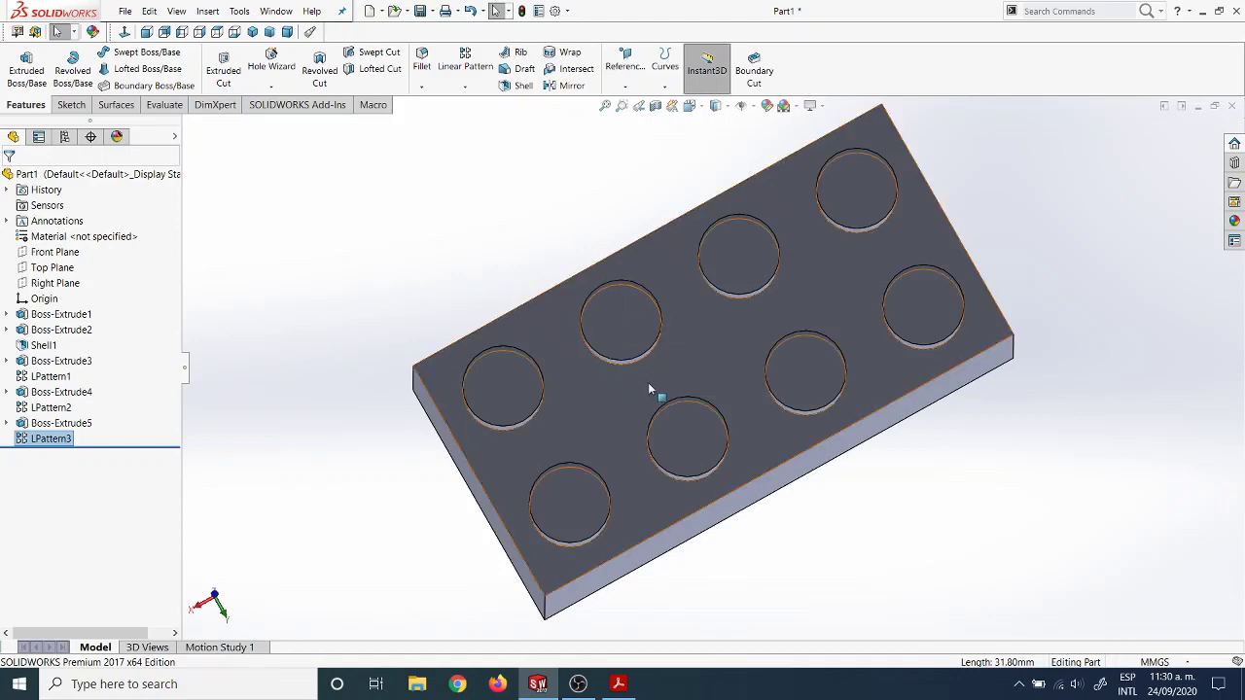
pyautogui.moveTo(653, 390); pyautogui.dragTo(681, 517, button='middle')
pyautogui.hotkey('ctrl', '1')
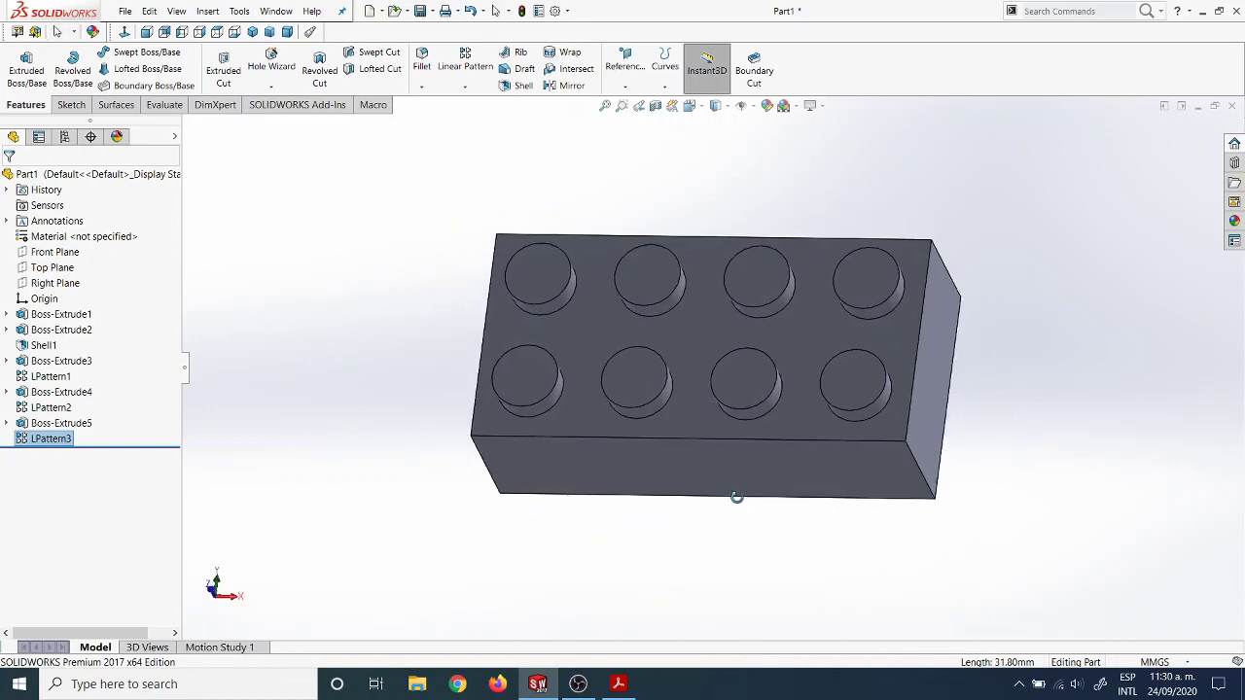
pyautogui.scroll(-5, 676, 318)
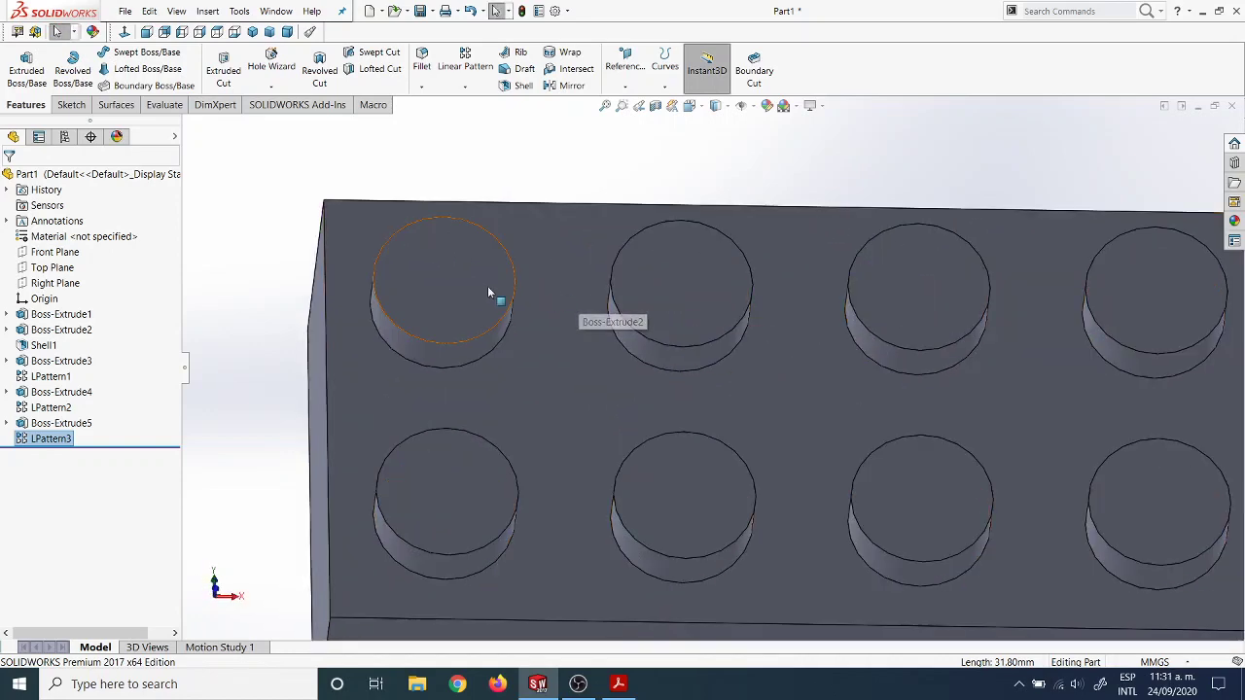
pyautogui.scroll(7, 773, 321)
pyautogui.scroll(-4, 764, 336)
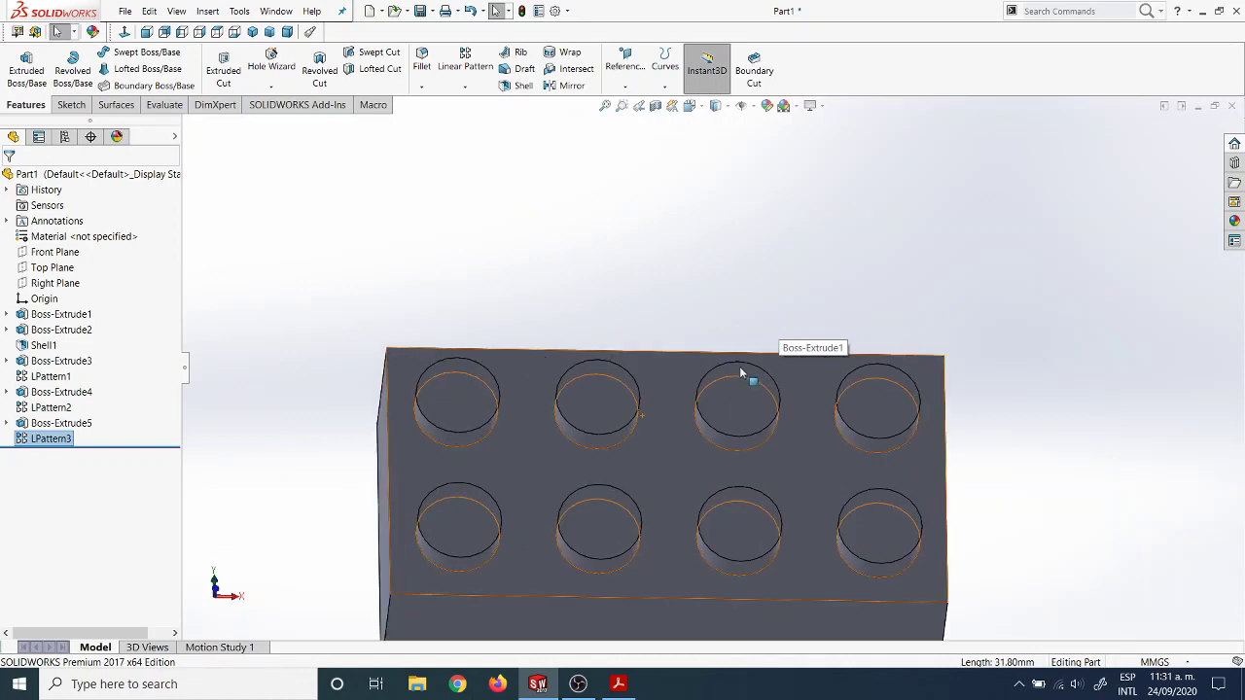
pyautogui.moveTo(587, 282); pyautogui.dragTo(650, 320, button='middle')
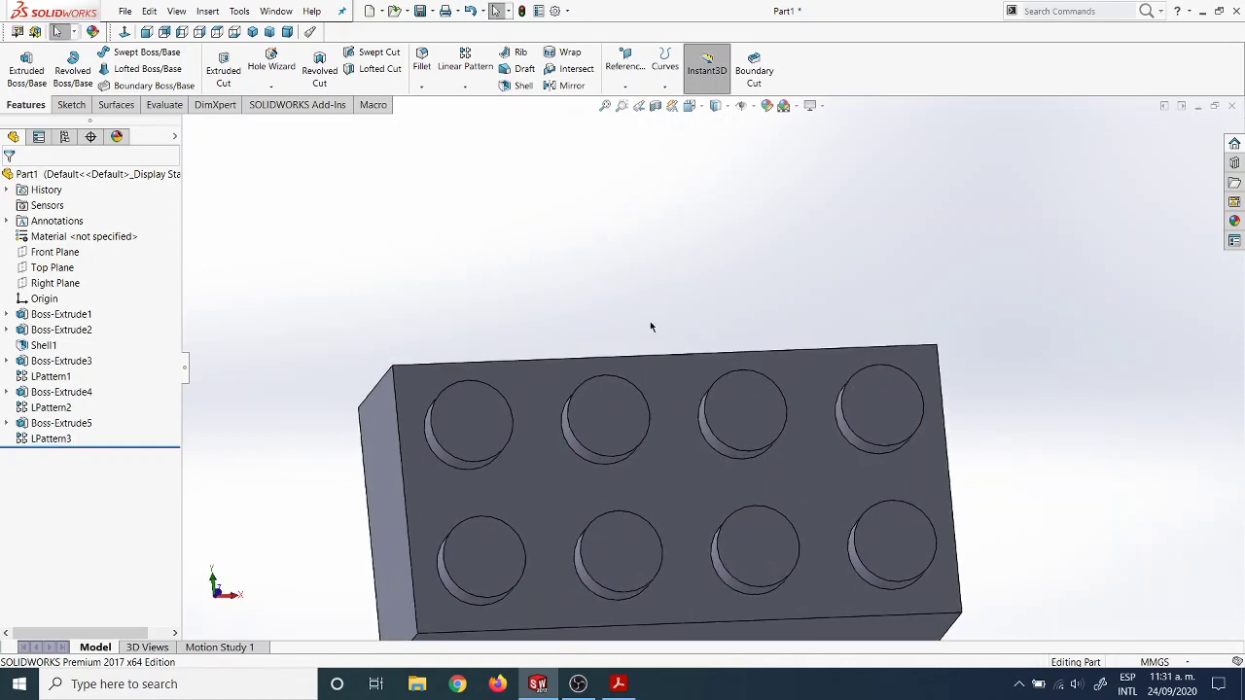
# Start a sketch on the top face of the upper-left stud and draw a horizontal construction line about 3.7 mm long.
pyautogui.click(471, 421)
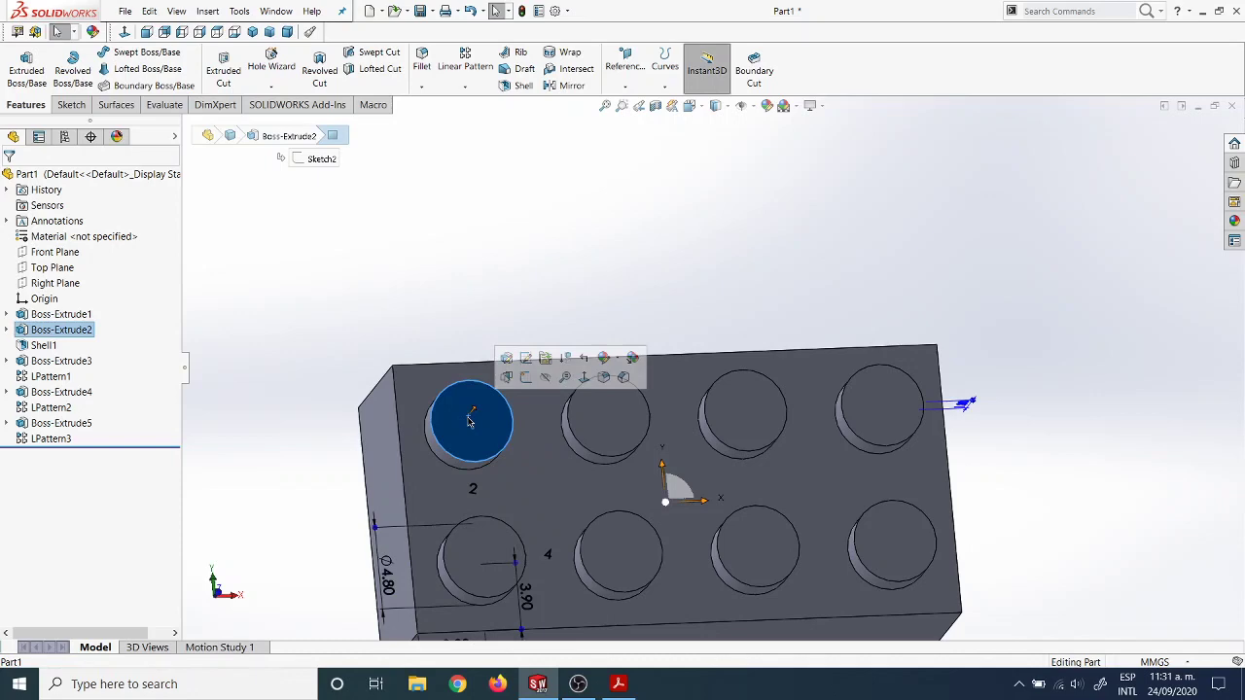
pyautogui.click(525, 378)
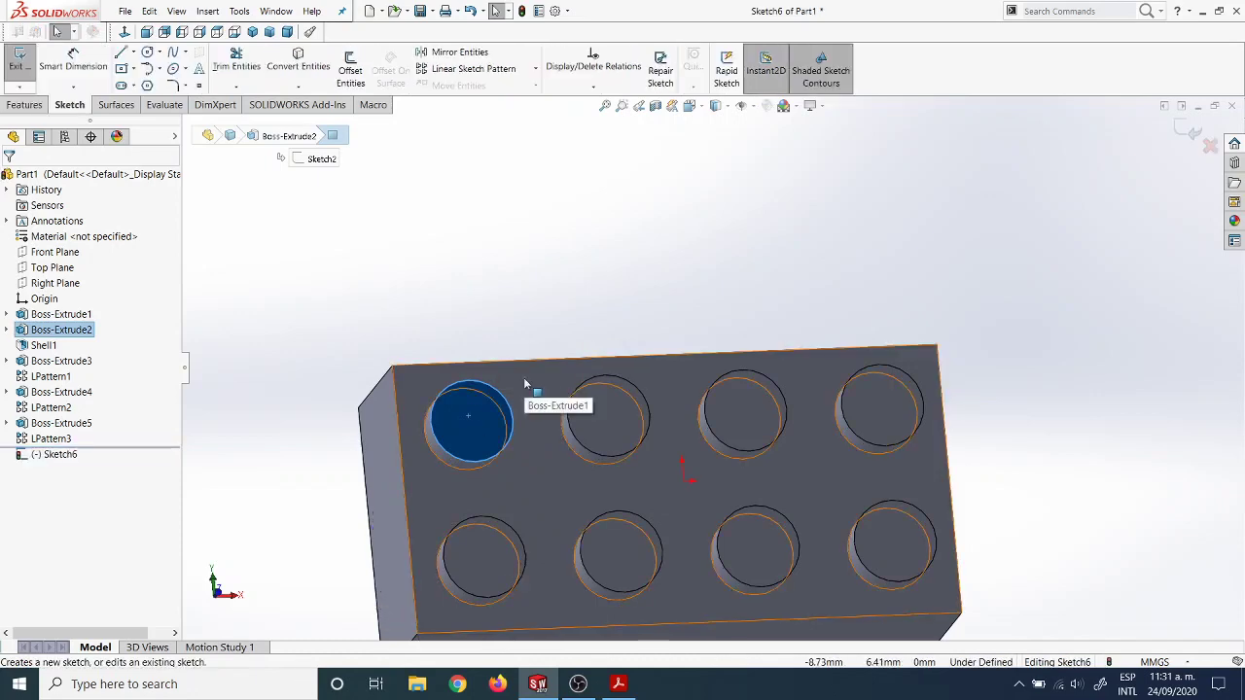
pyautogui.scroll(-3, 515, 326)
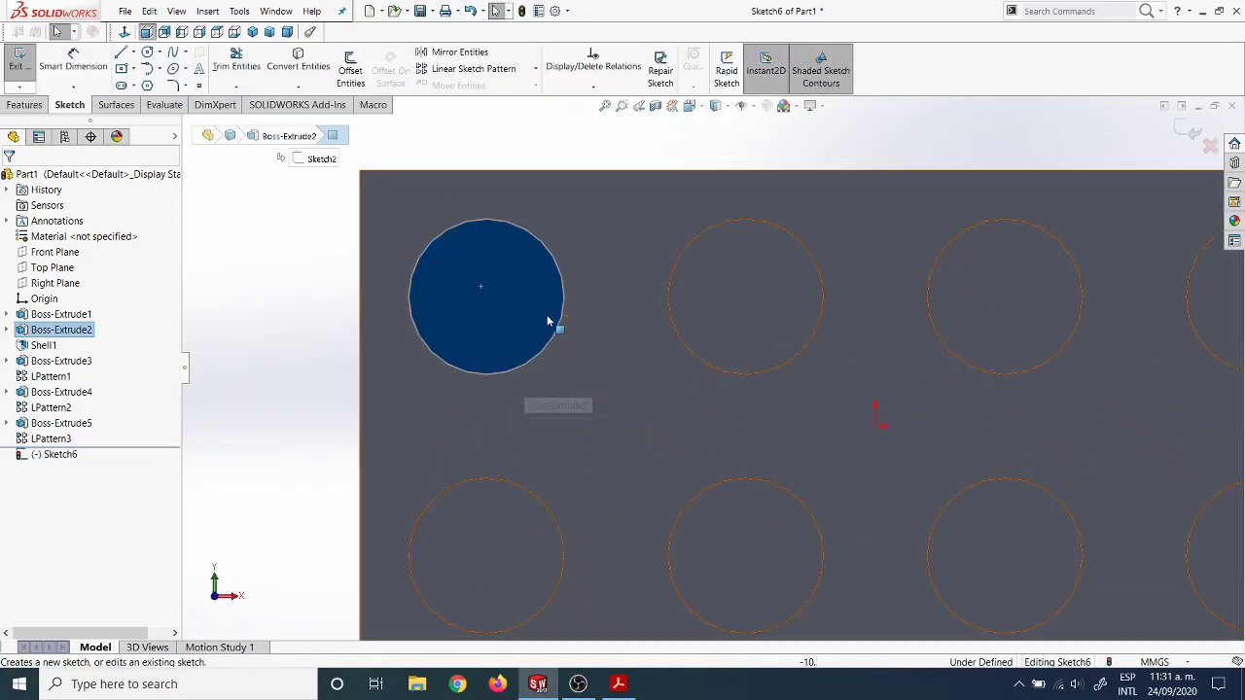
pyautogui.click(135, 53)
pyautogui.click(155, 85)
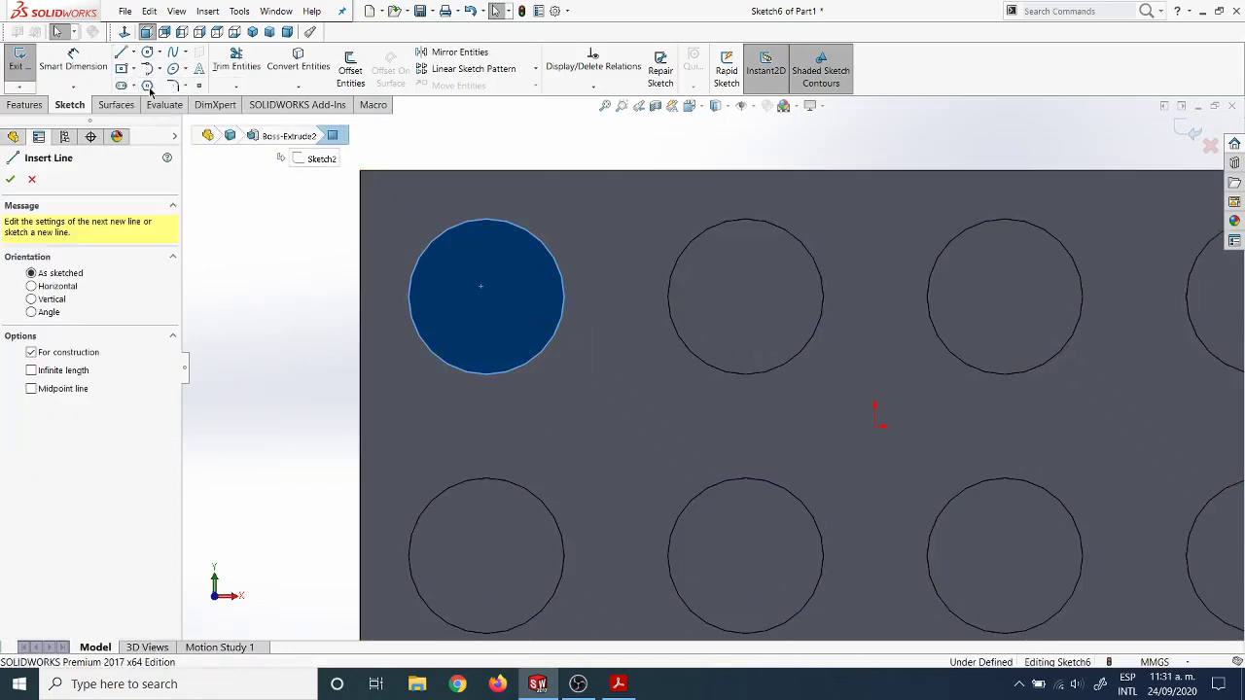
pyautogui.click(425, 322)
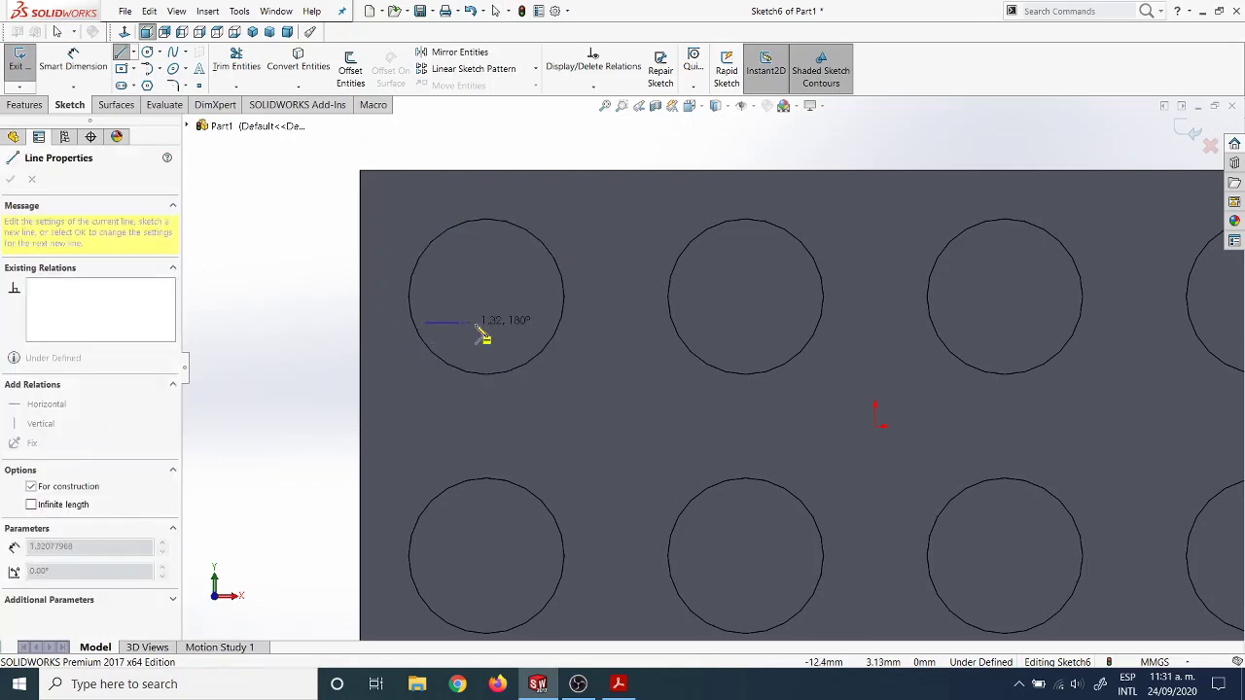
pyautogui.click(546, 322)
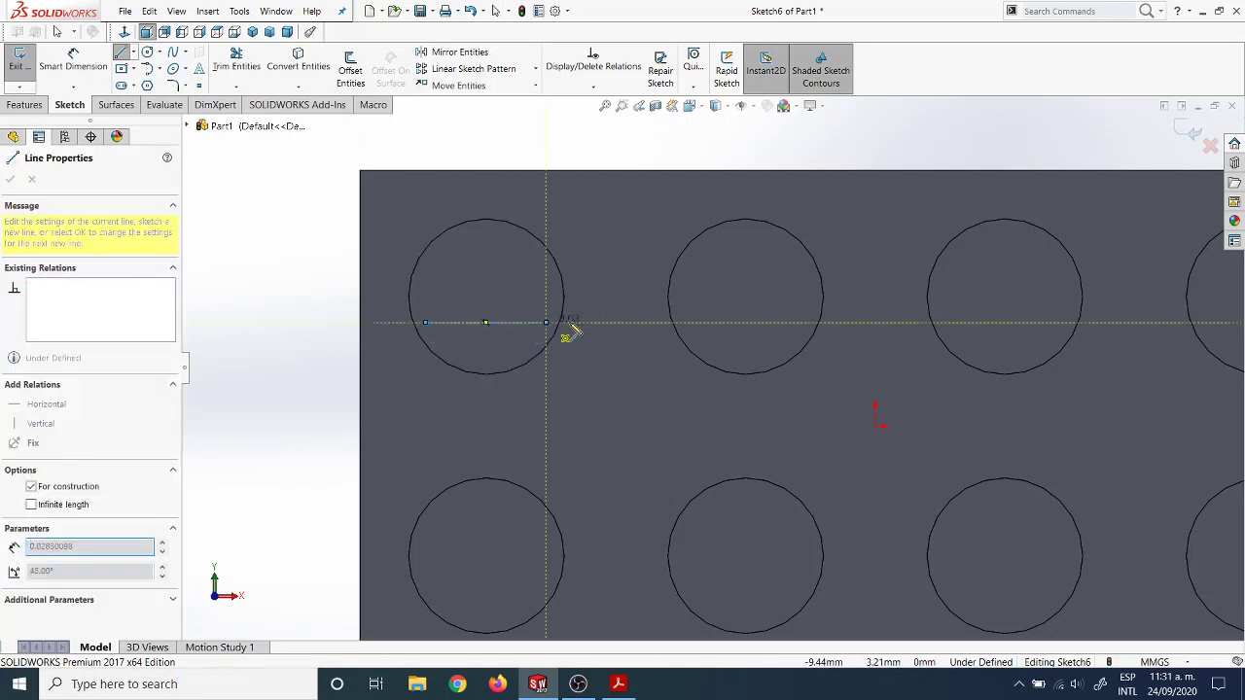
pyautogui.press('Escape')
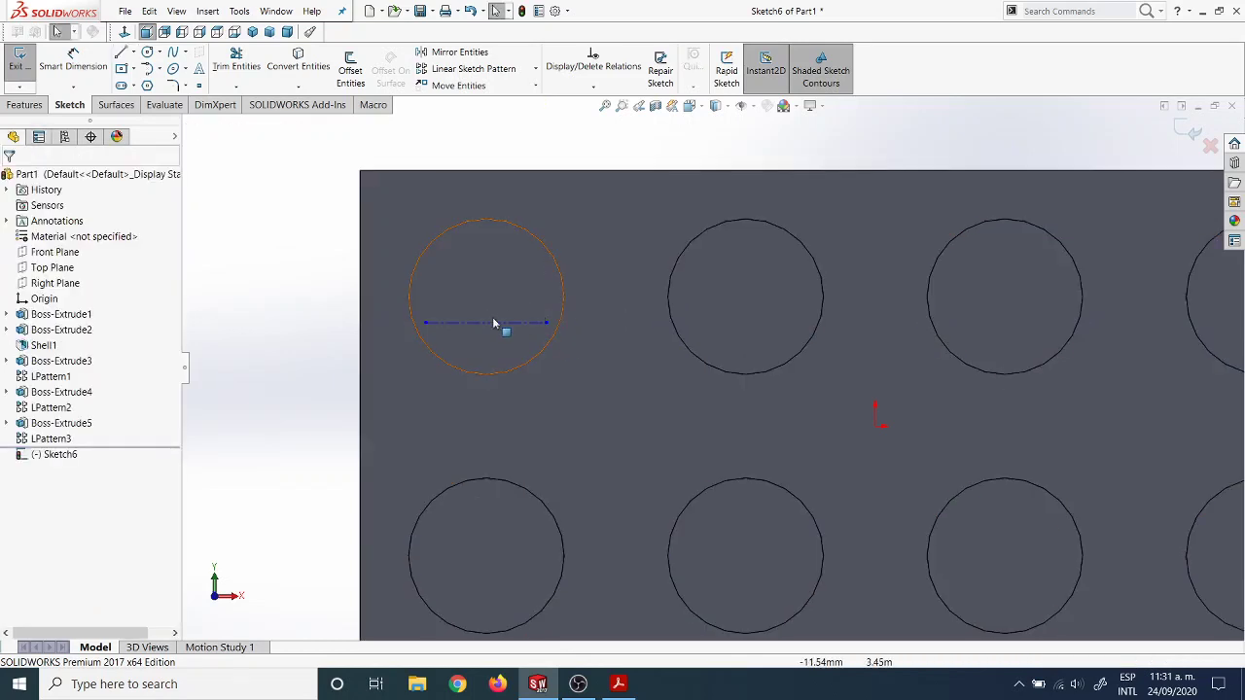
# Create sketch text along the construction line, replacing the trial wording LEGO with TEC.
pyautogui.click(200, 74)
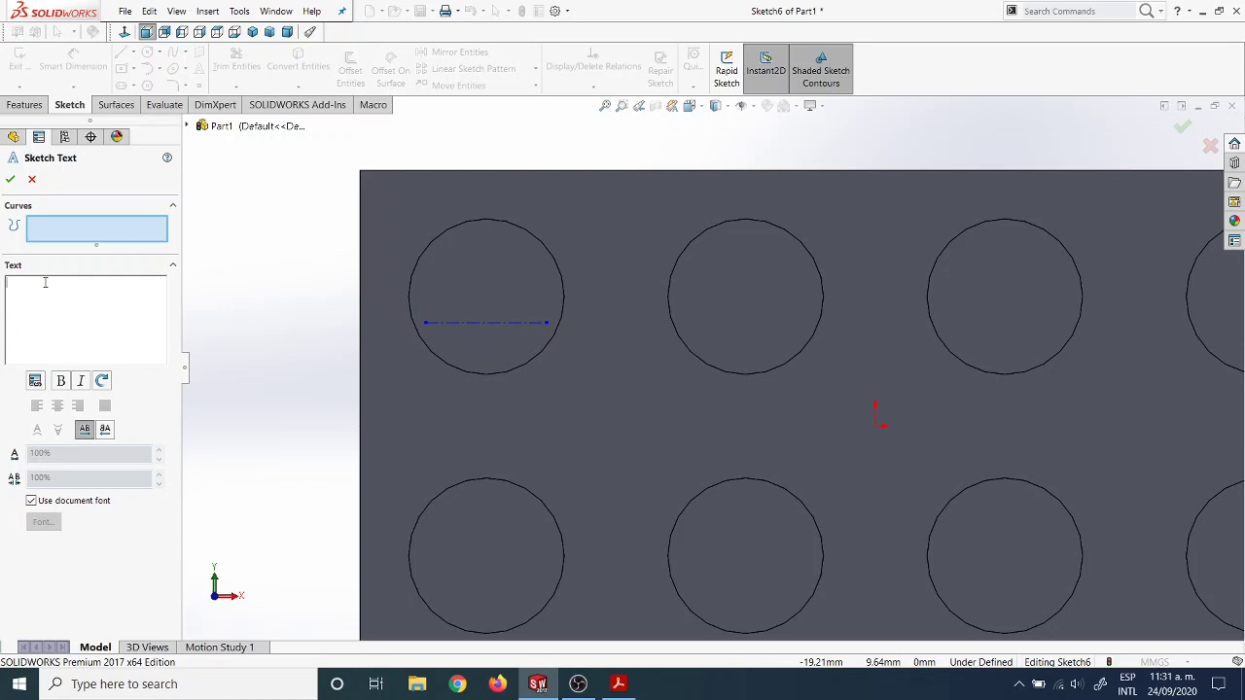
pyautogui.write('LEGO')
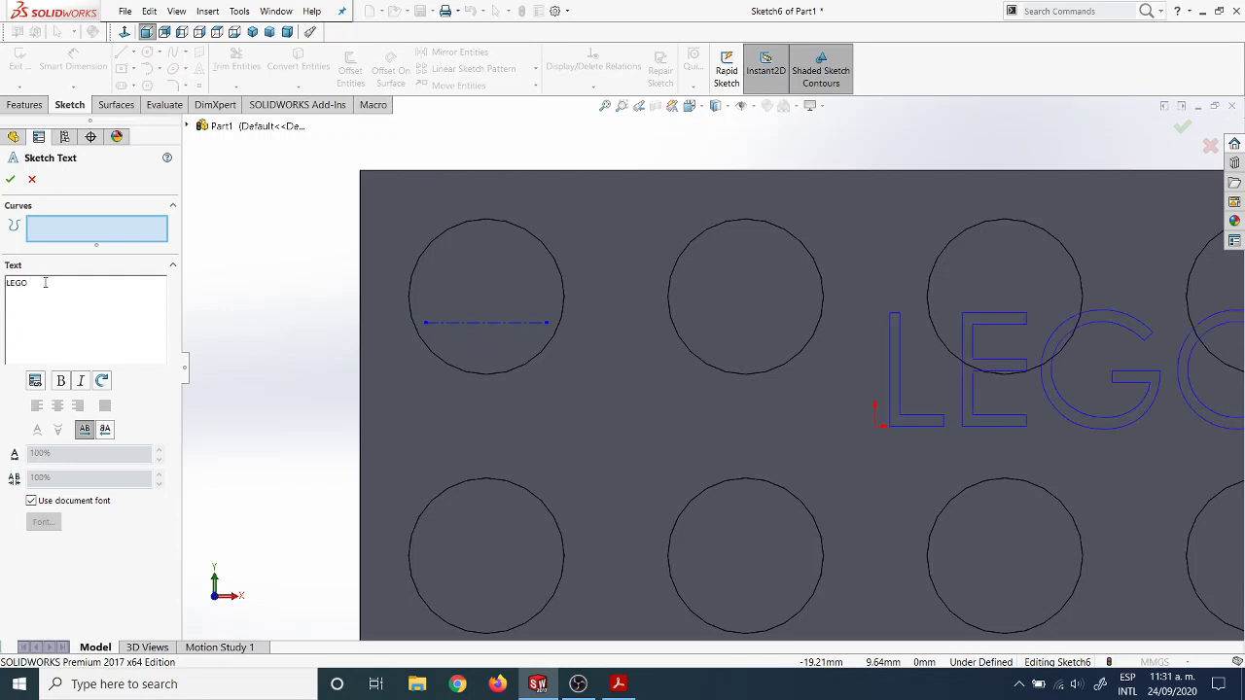
pyautogui.press('BackSpace')
pyautogui.press('BackSpace')
pyautogui.press('BackSpace')
pyautogui.press('BackSpace')
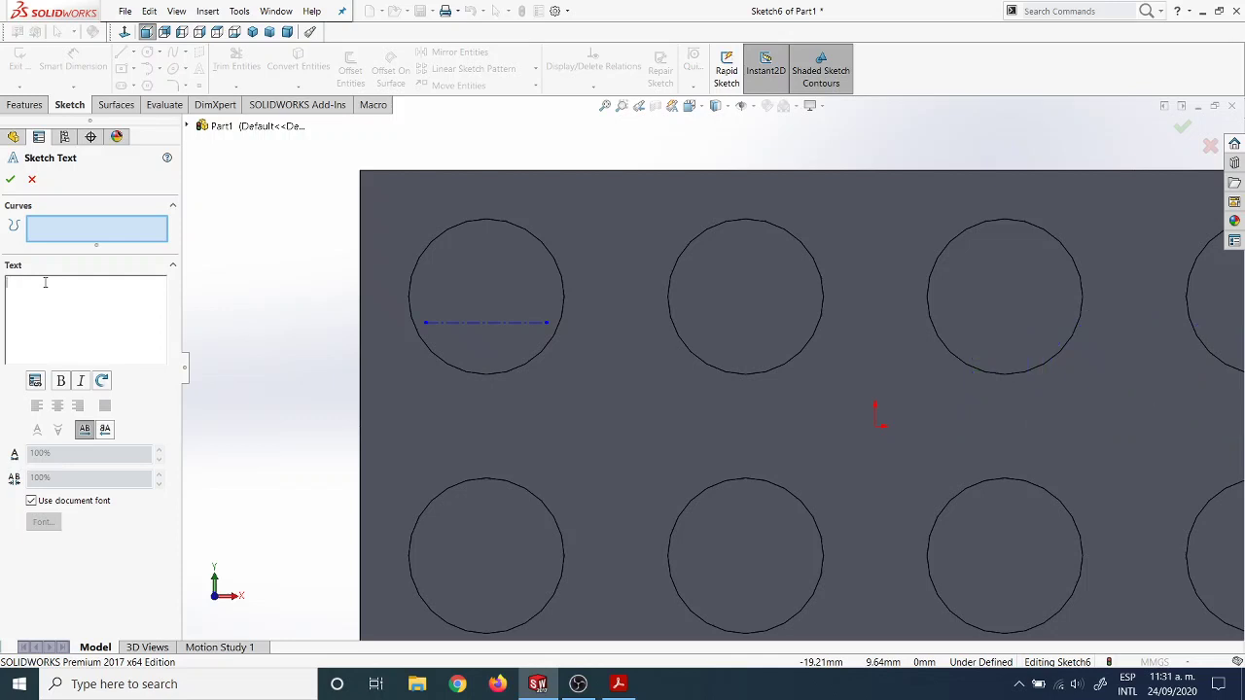
pyautogui.write('TEC')
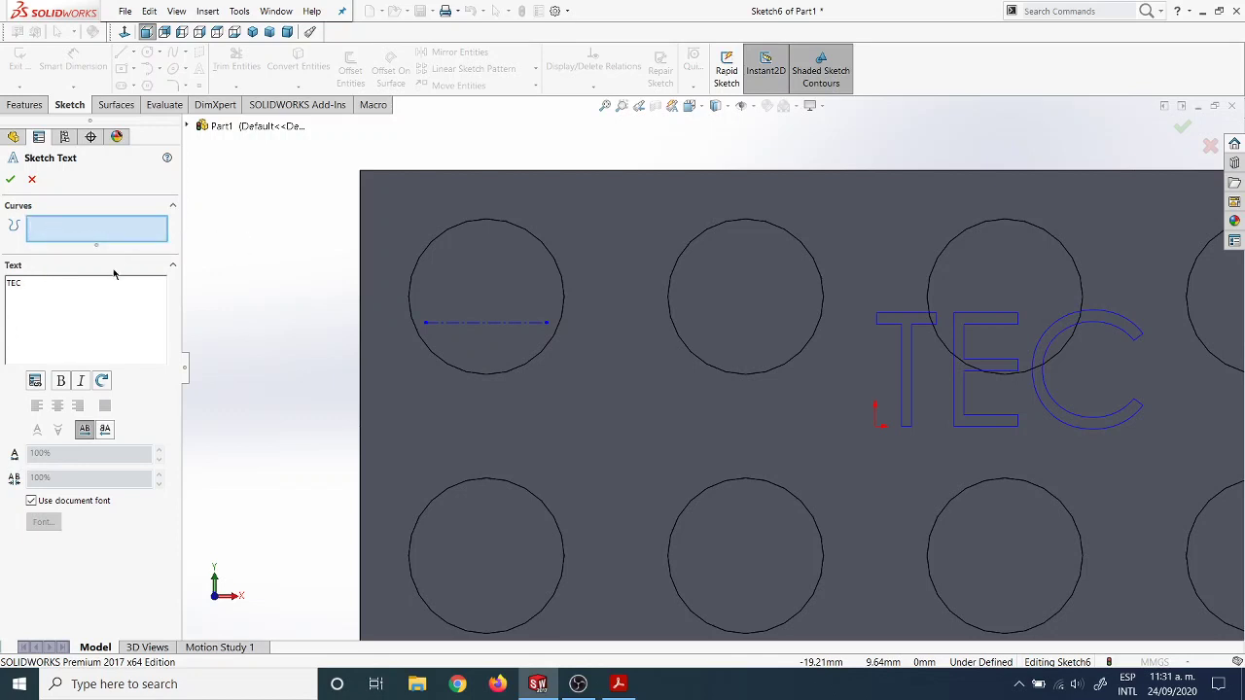
pyautogui.click(499, 329)
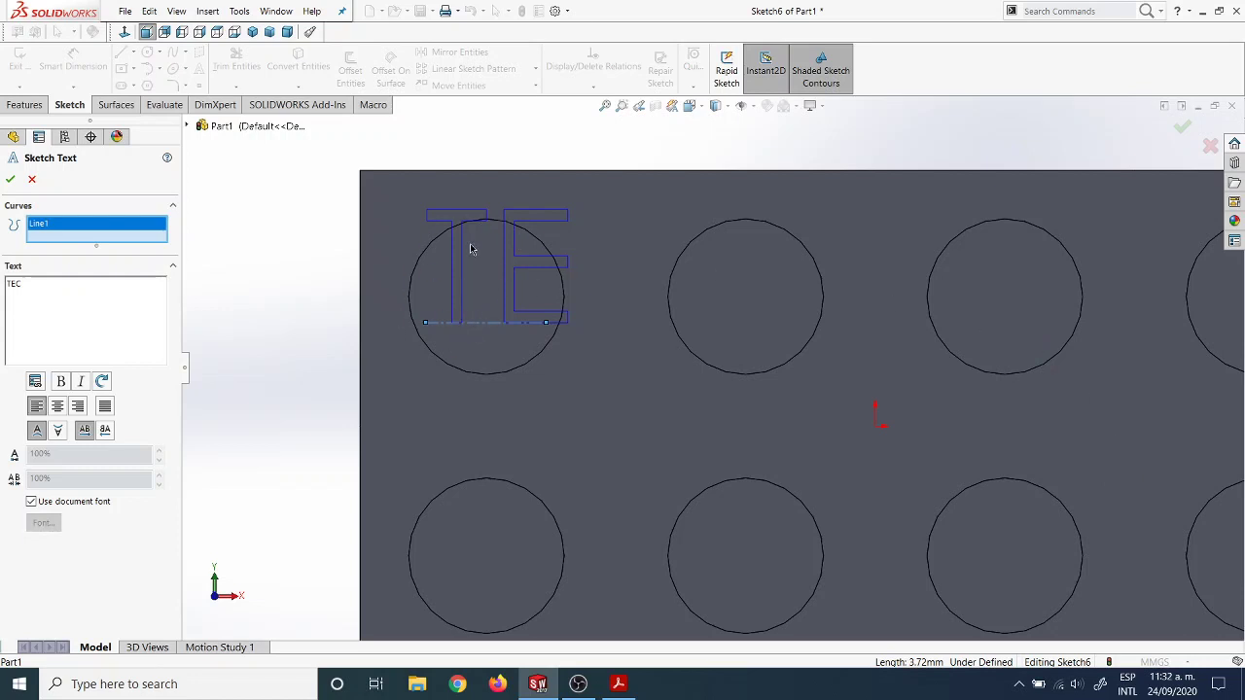
# Turn off the document font for the TEC text and set its height to 8 points.
pyautogui.click(32, 502)
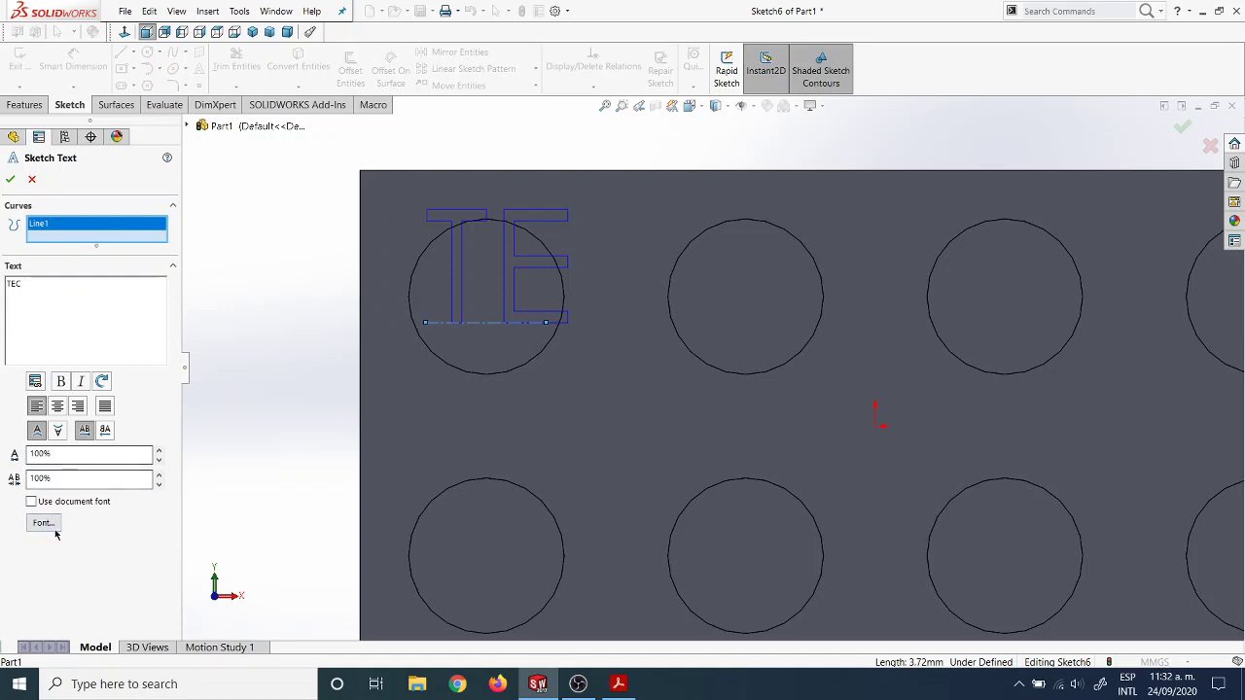
pyautogui.click(43, 524)
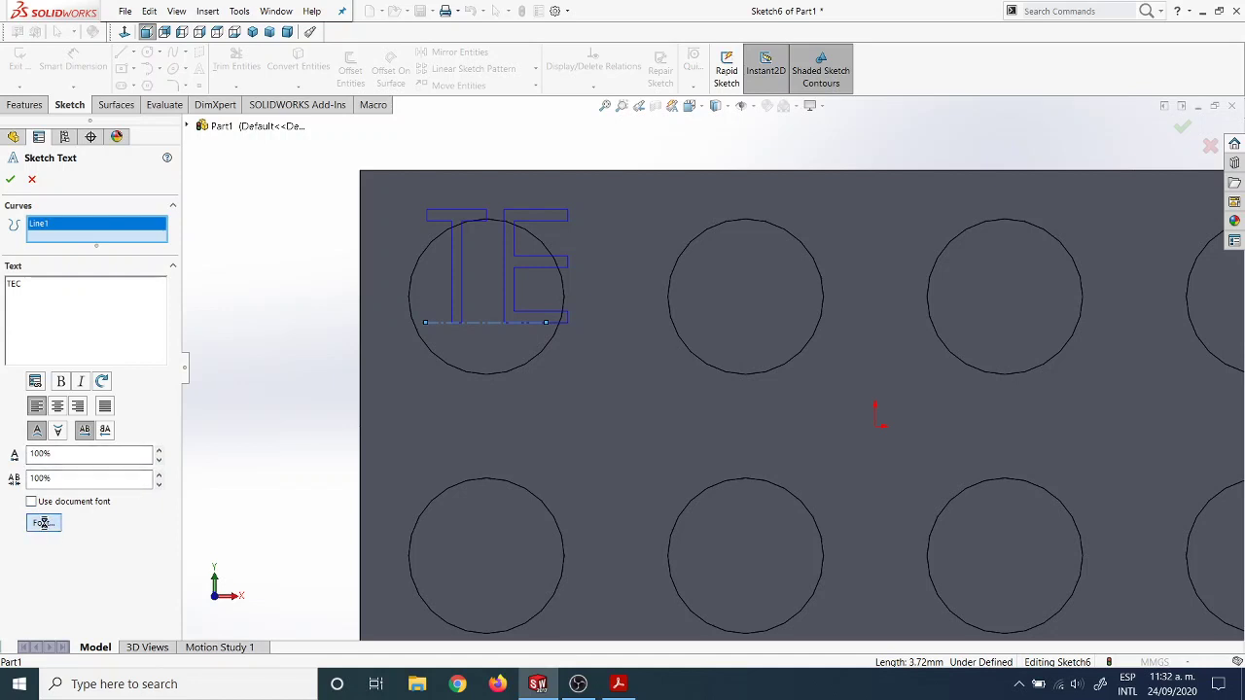
pyautogui.moveTo(685, 227); pyautogui.dragTo(933, 228)
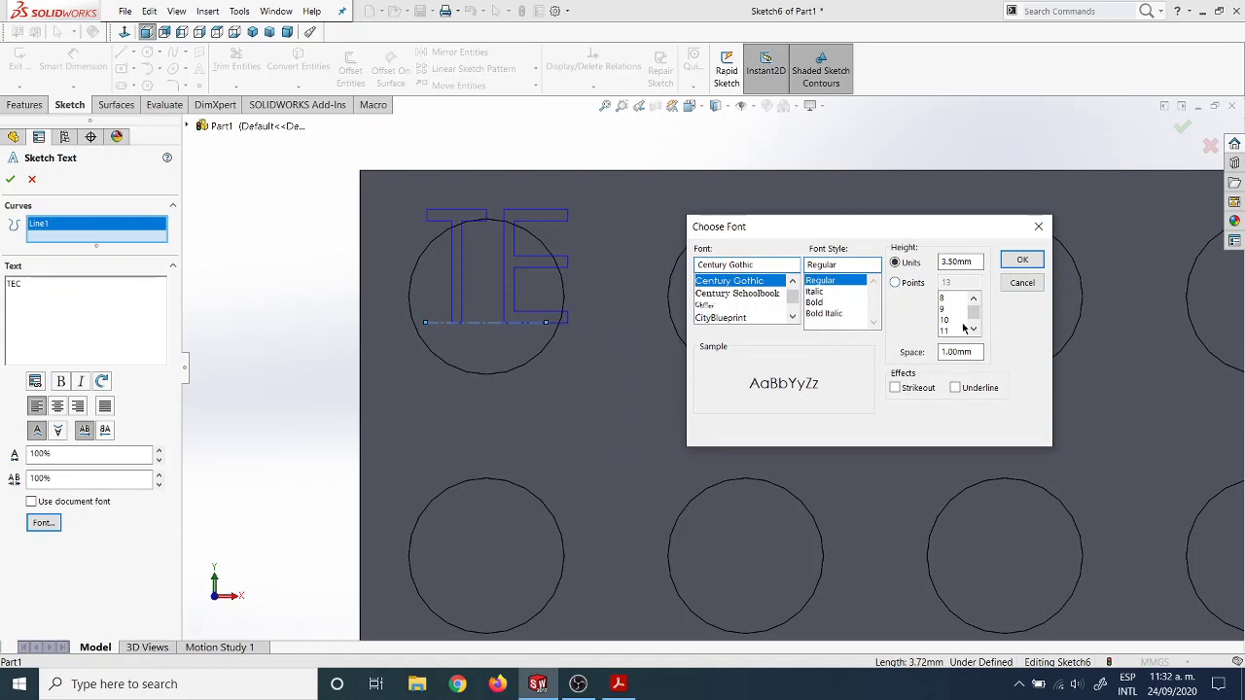
pyautogui.click(896, 283)
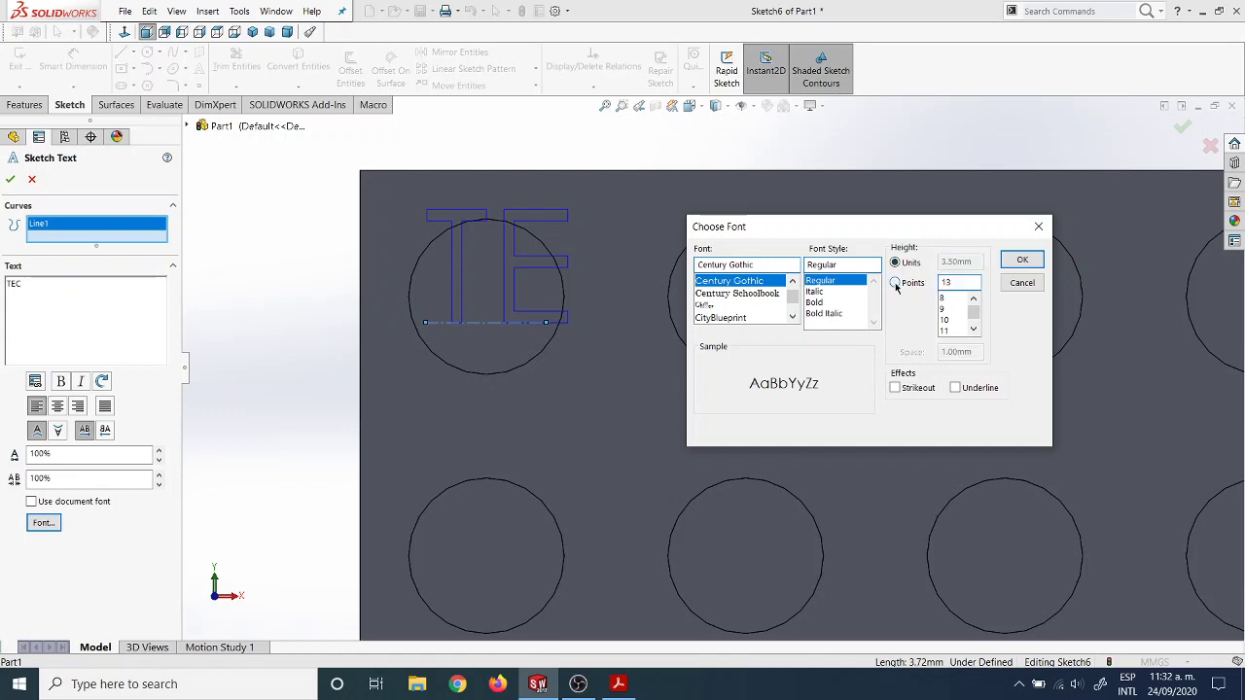
pyautogui.click(949, 297)
pyautogui.moveTo(931, 225); pyautogui.dragTo(856, 224)
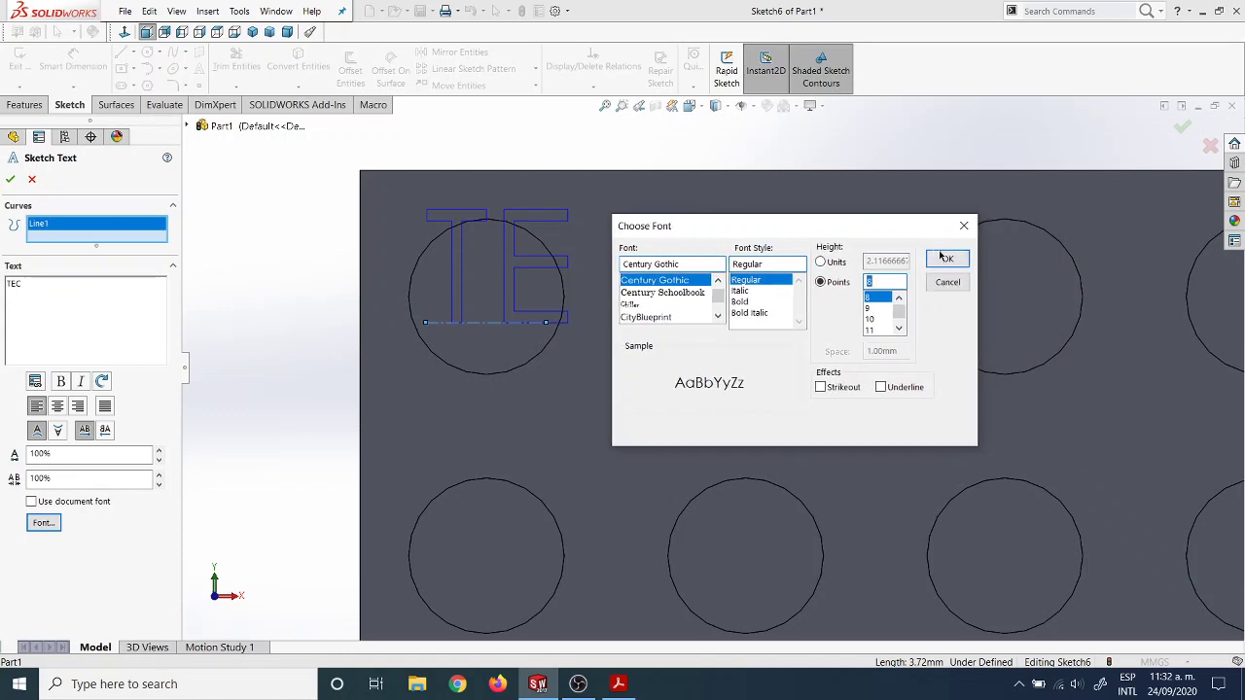
pyautogui.click(944, 258)
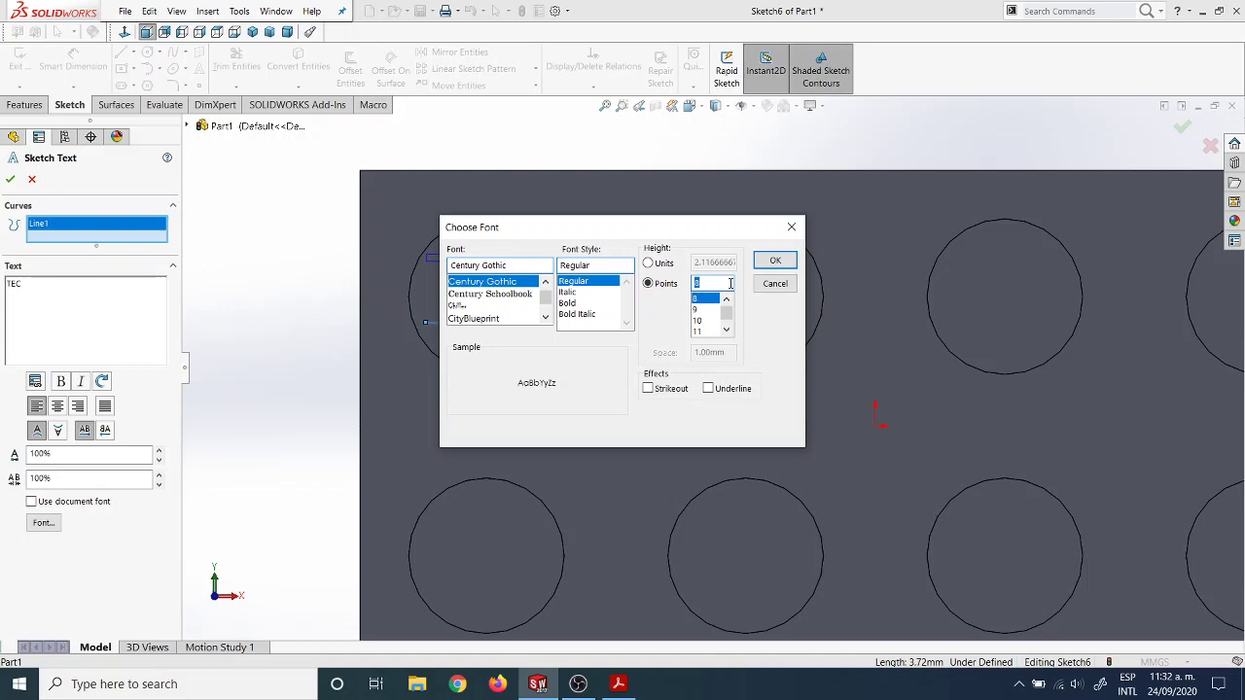
# Reduce the text height further so TEC fits along the line inside the stud, and accept the sketch text.
pyautogui.click(775, 259)
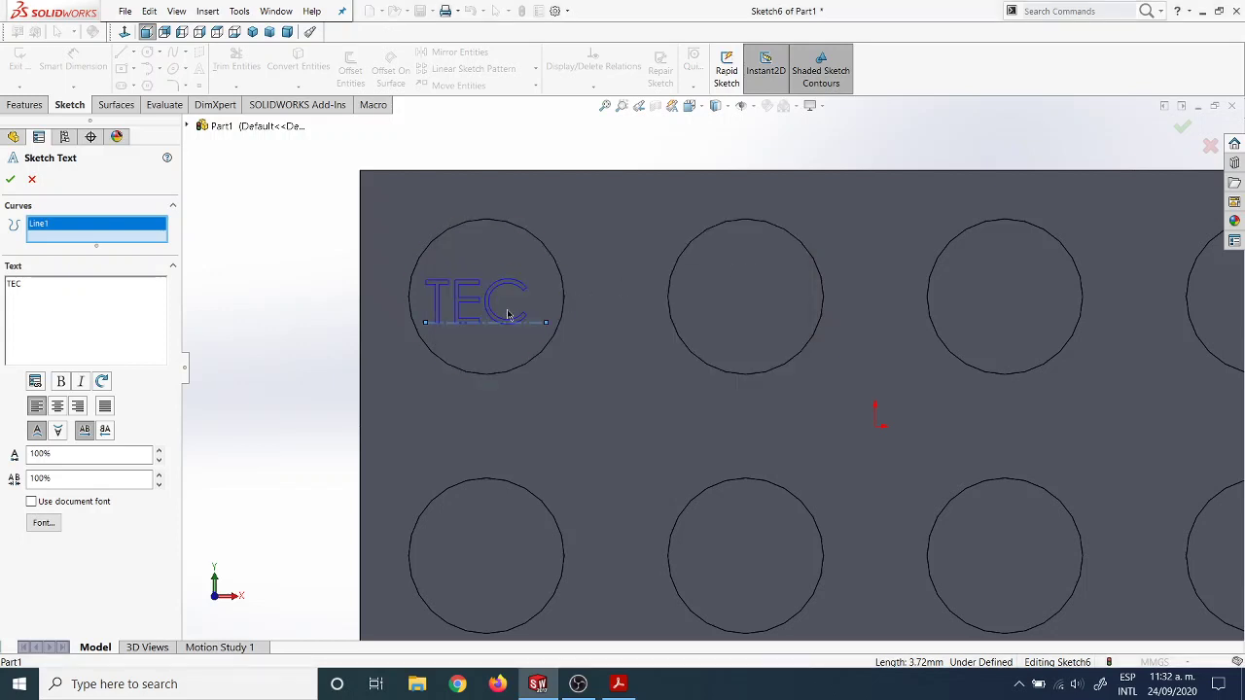
pyautogui.click(428, 323)
pyautogui.click(431, 322)
pyautogui.click(11, 180)
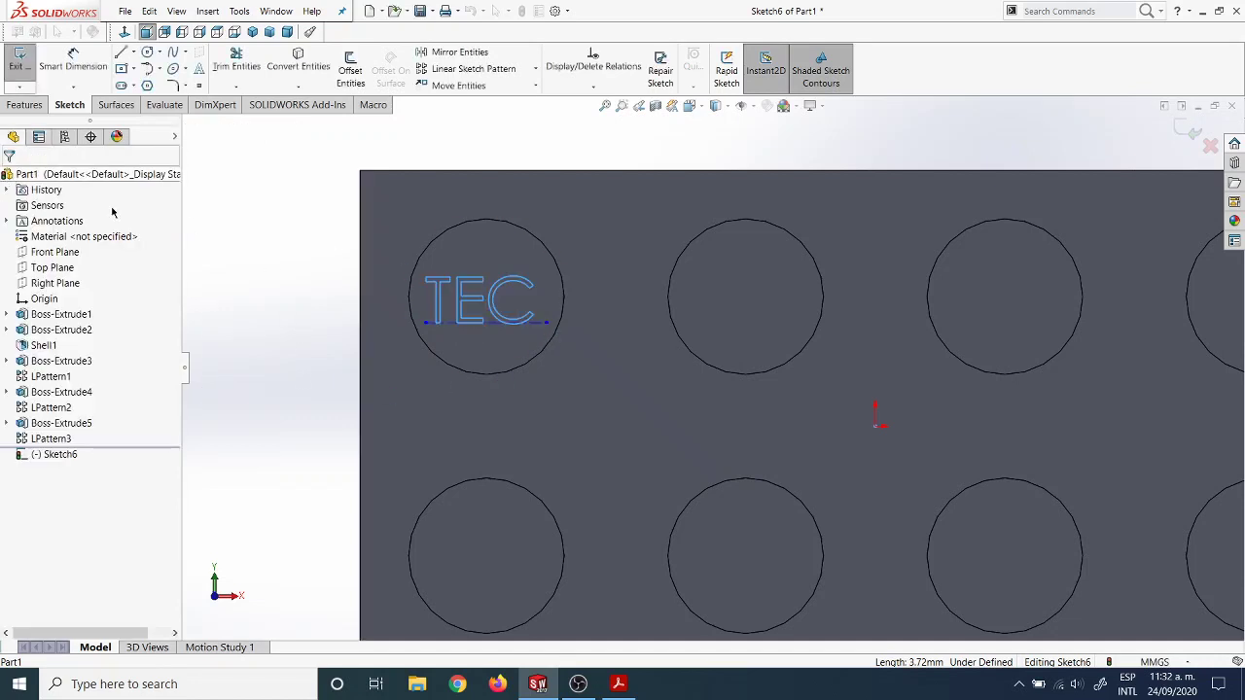
# Move the construction line's left endpoint to centre the TEC text on the stud face.
pyautogui.click(438, 287)
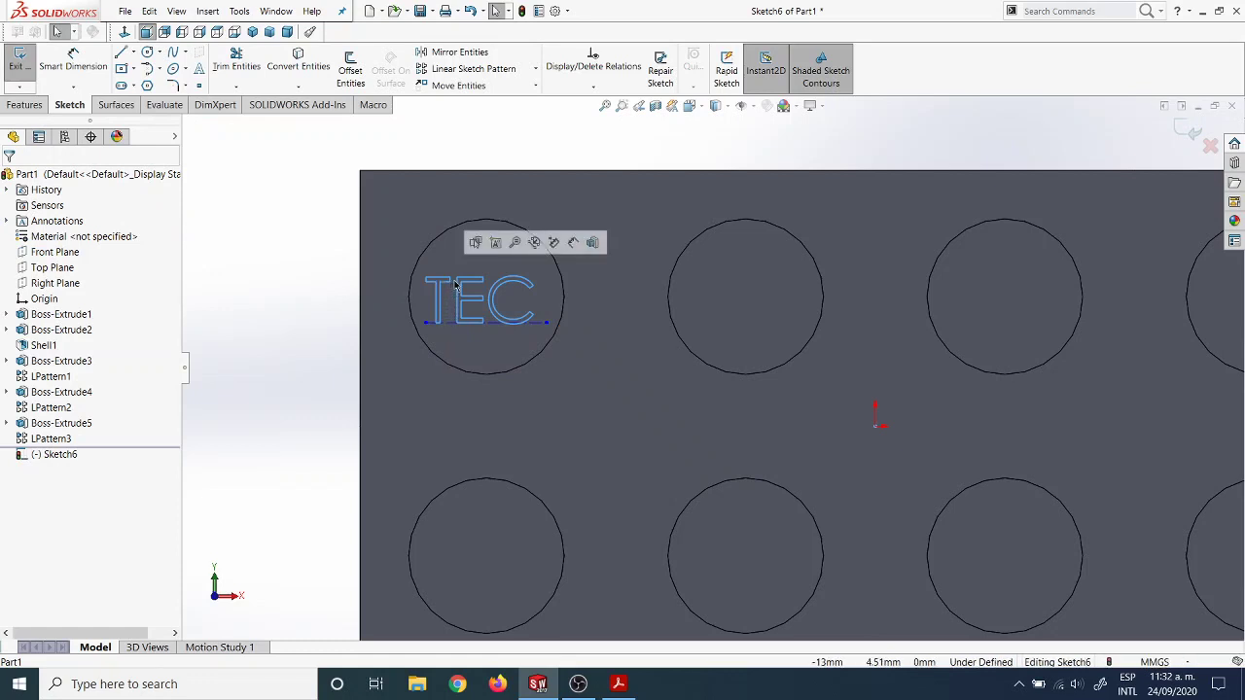
pyautogui.click(426, 324)
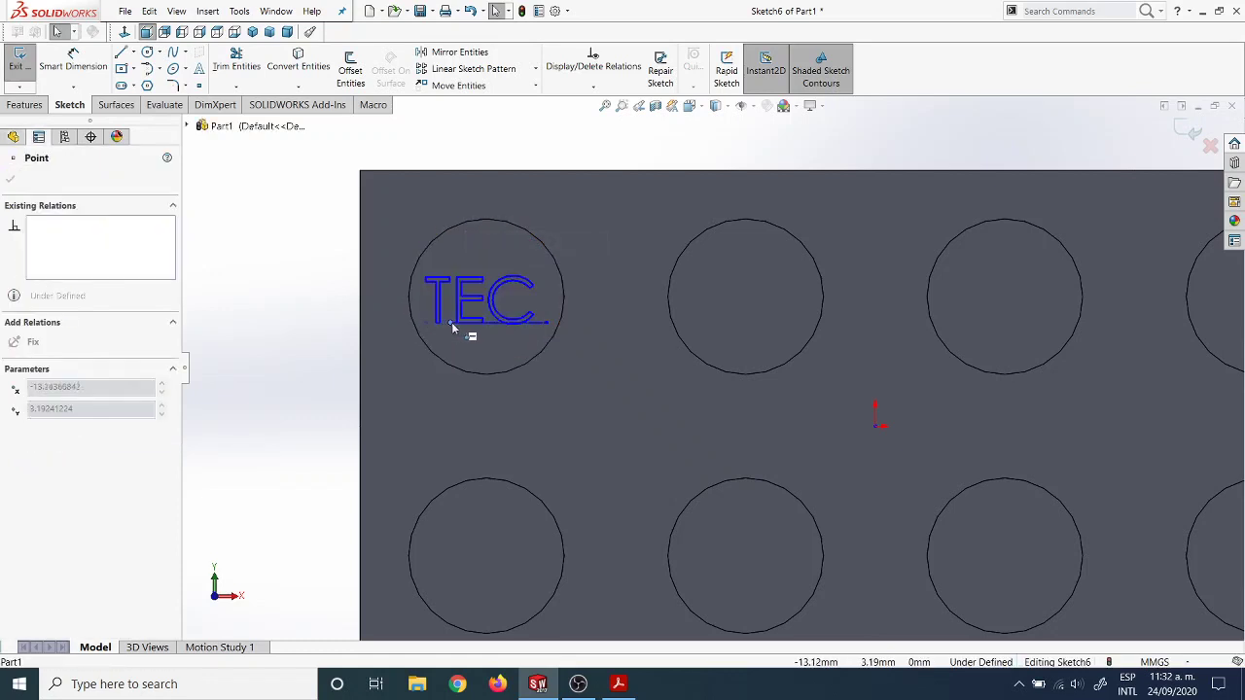
pyautogui.moveTo(428, 325); pyautogui.dragTo(442, 322)
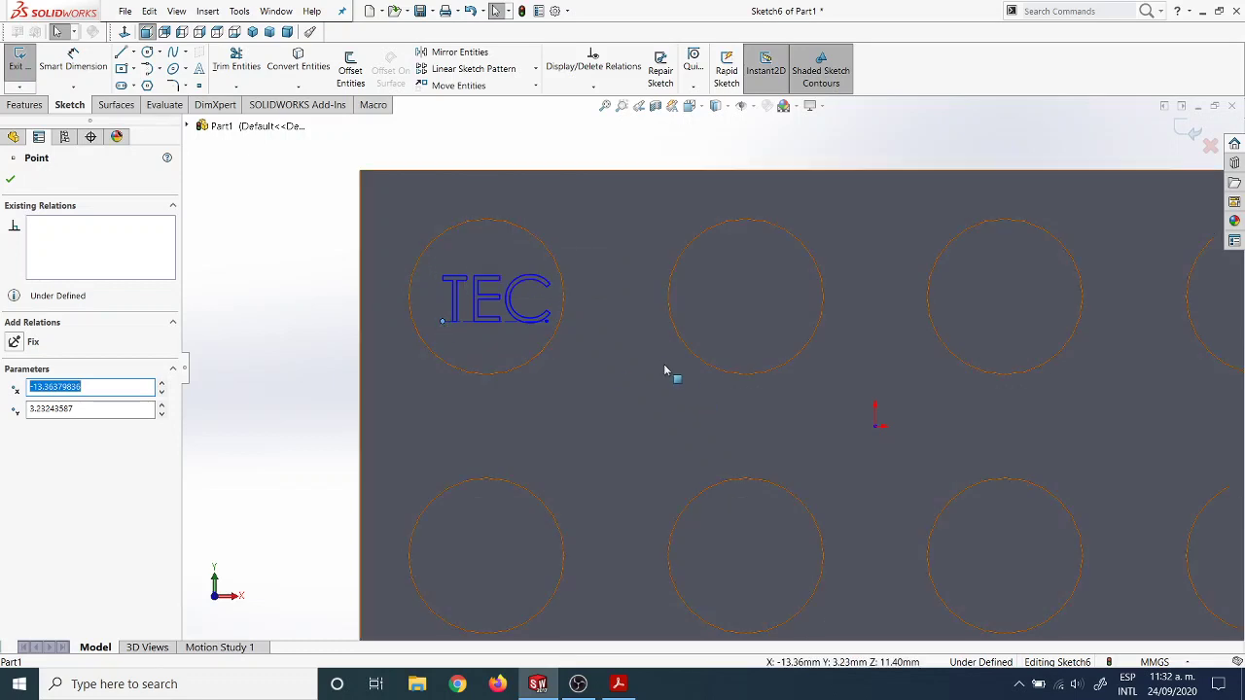
pyautogui.scroll(-4, 457, 331)
pyautogui.click(462, 340)
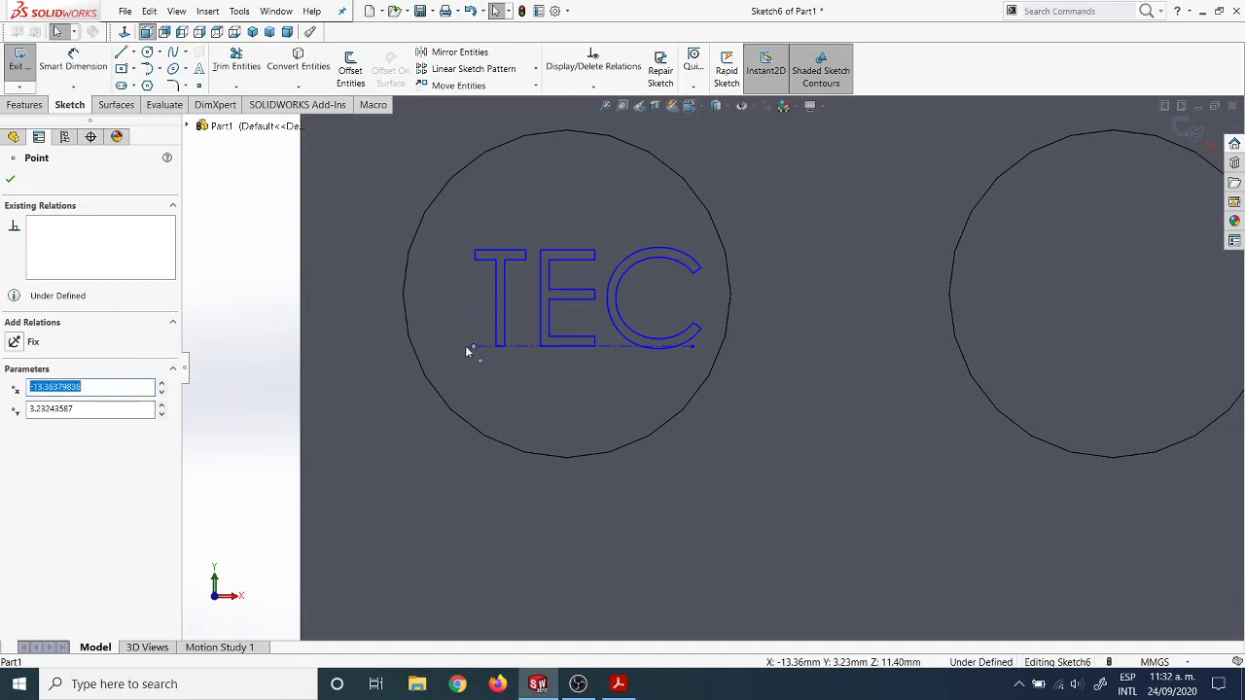
pyautogui.moveTo(458, 351); pyautogui.dragTo(460, 353)
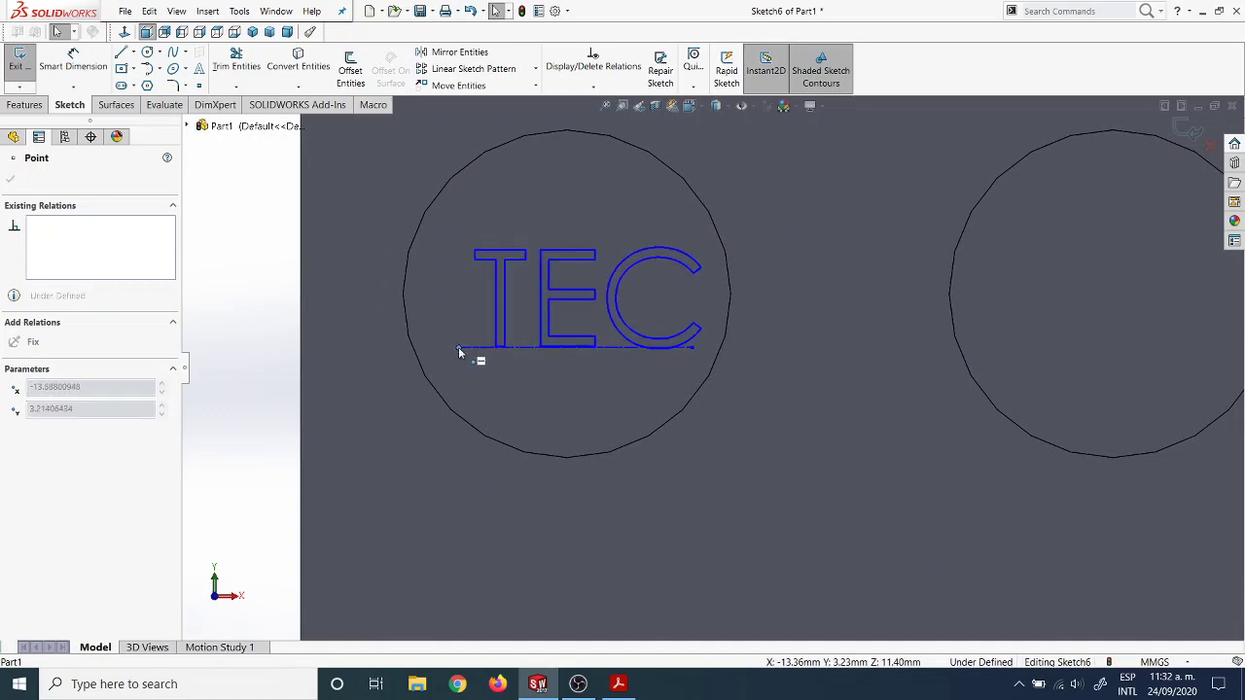
pyautogui.click(459, 350)
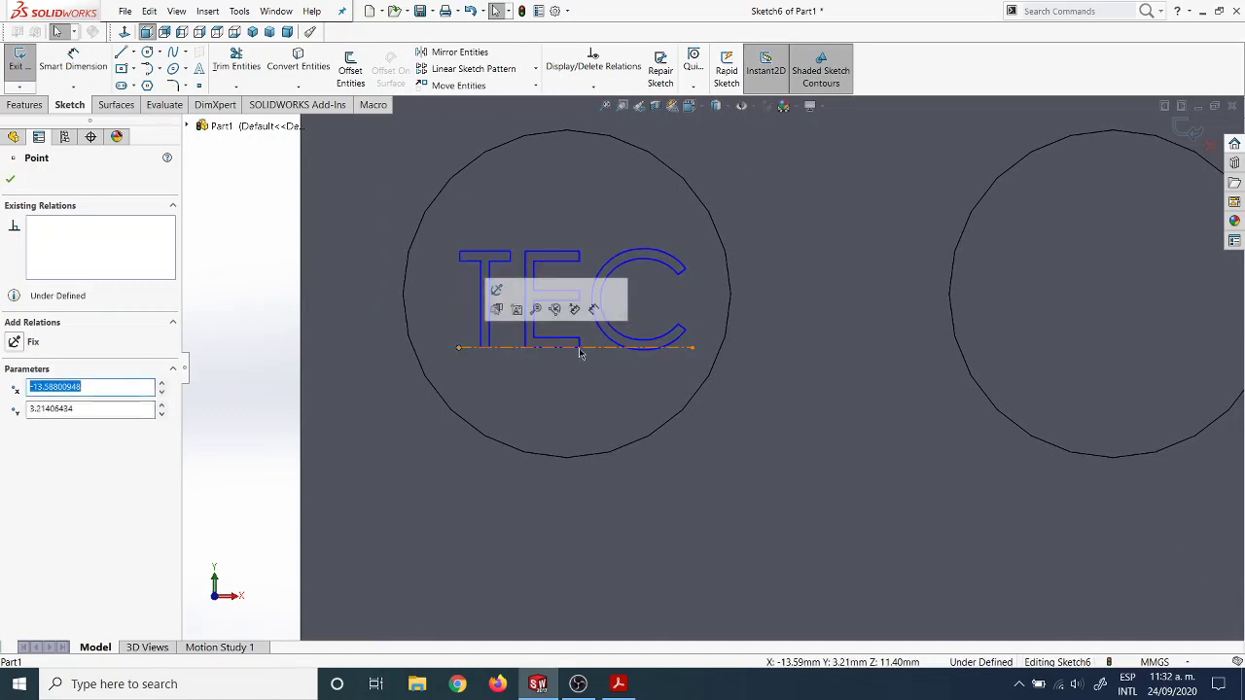
pyautogui.scroll(2, 662, 352)
pyautogui.scroll(2, 762, 337)
pyautogui.scroll(-3, 759, 339)
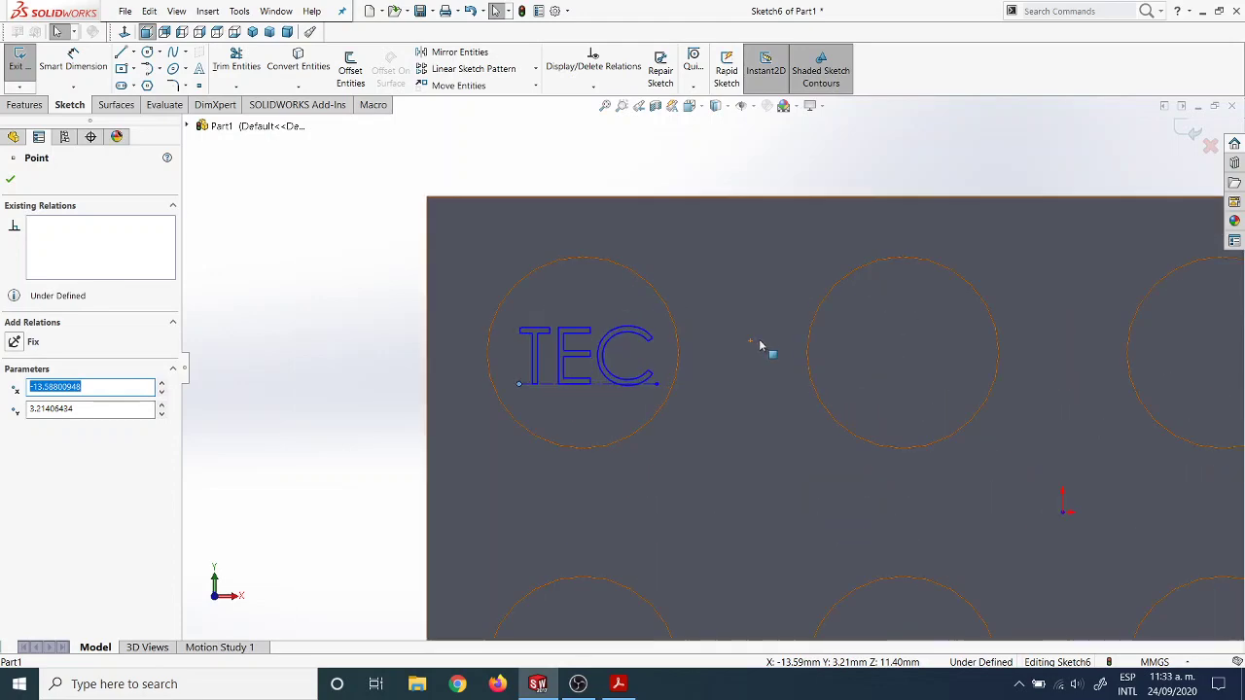
pyautogui.scroll(1, 738, 349)
pyautogui.scroll(3, 737, 349)
pyautogui.moveTo(581, 378)
pyautogui.mouseDown(button='middle')
pyautogui.moveTo(503, 347)
pyautogui.moveTo(562, 342)
pyautogui.moveTo(561, 356)
pyautogui.mouseUp(button='middle')
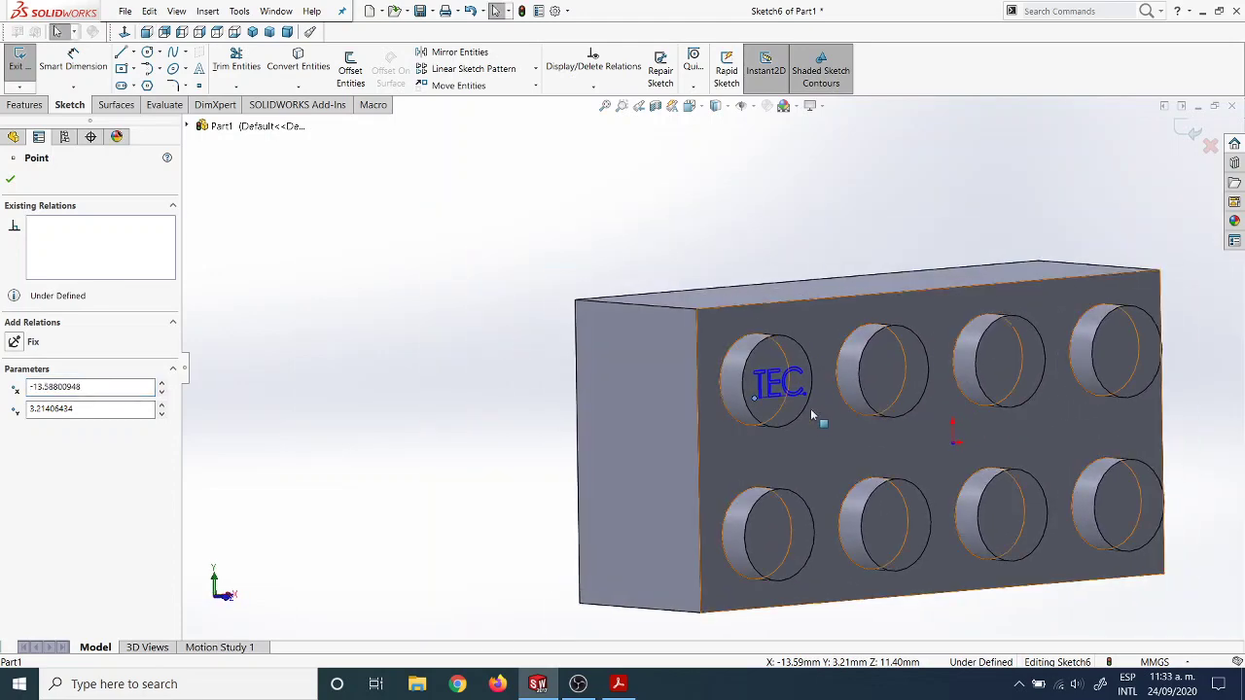
pyautogui.scroll(-3, 797, 404)
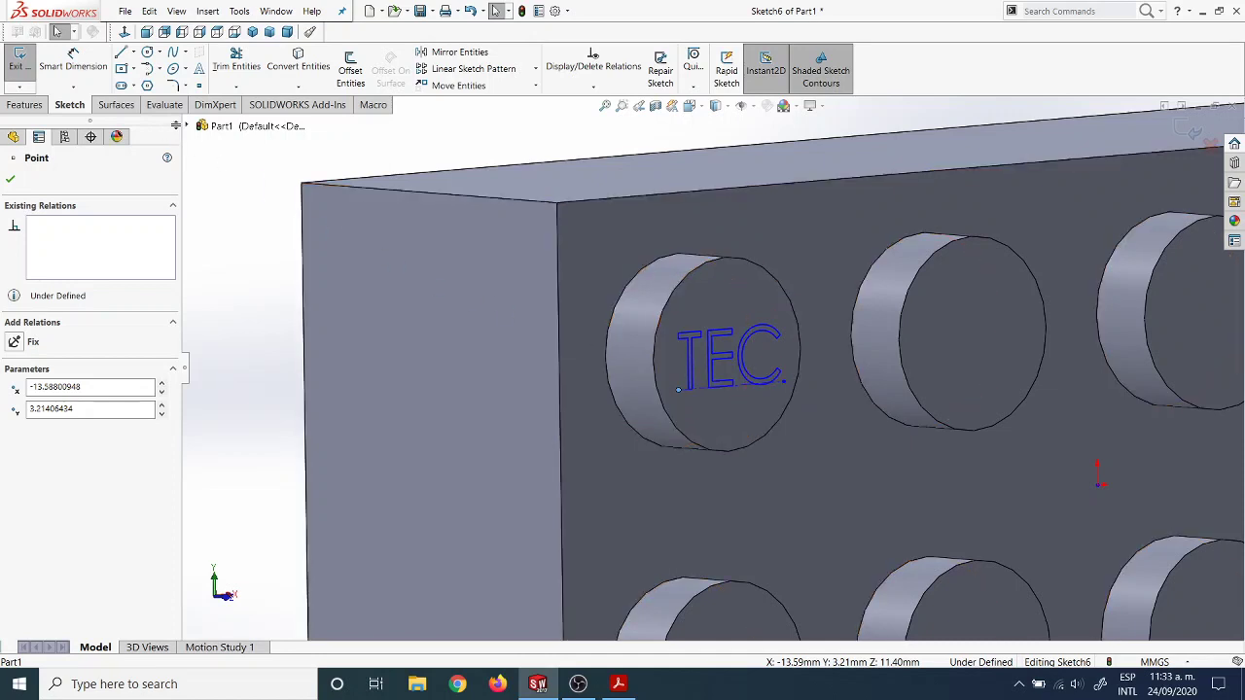
pyautogui.click(26, 105)
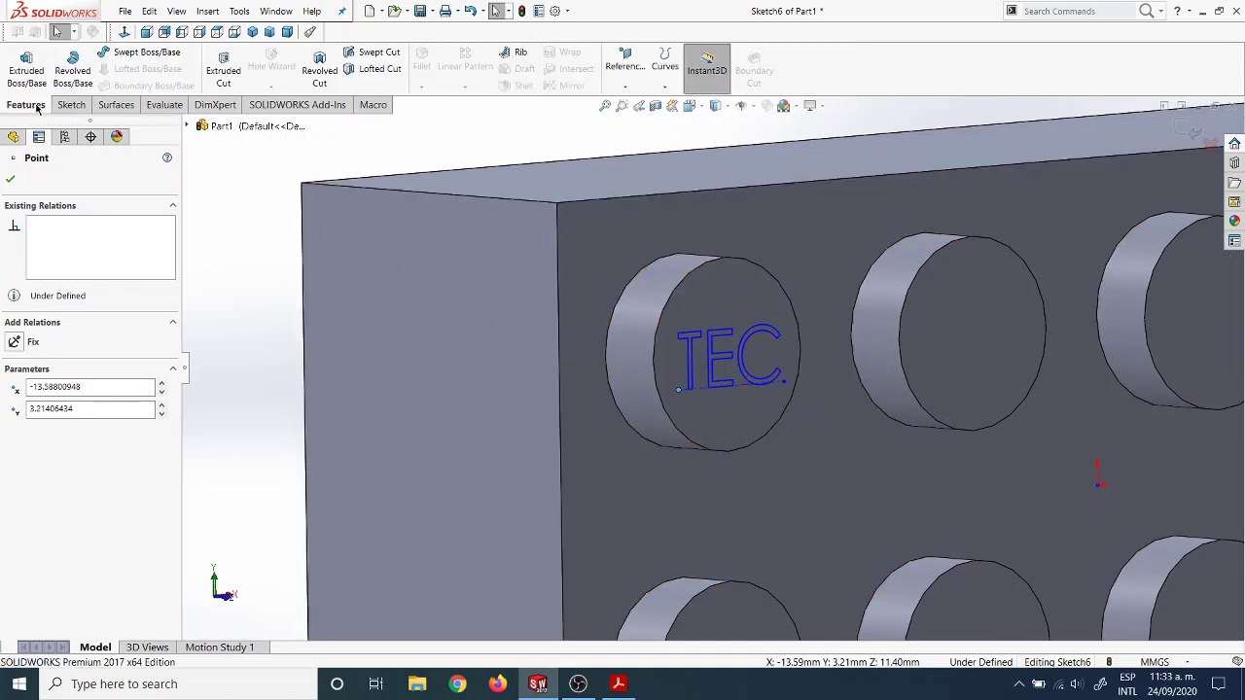
pyautogui.click(27, 68)
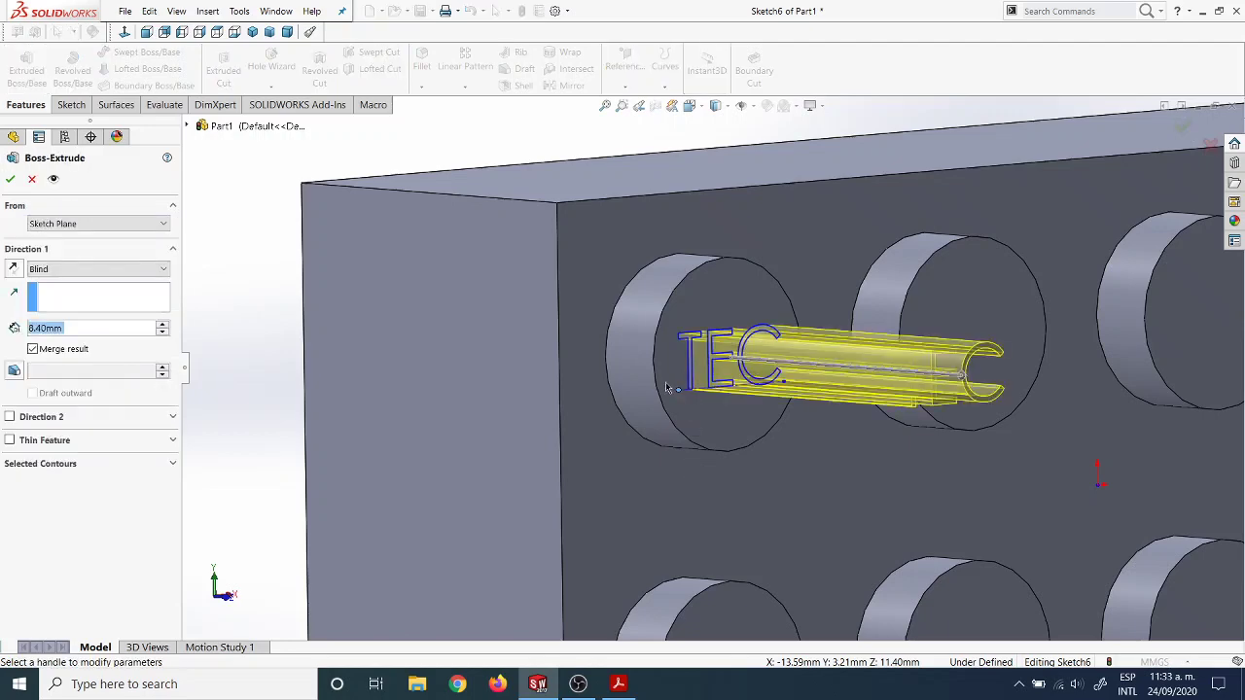
pyautogui.moveTo(667, 388); pyautogui.dragTo(706, 415, button='middle')
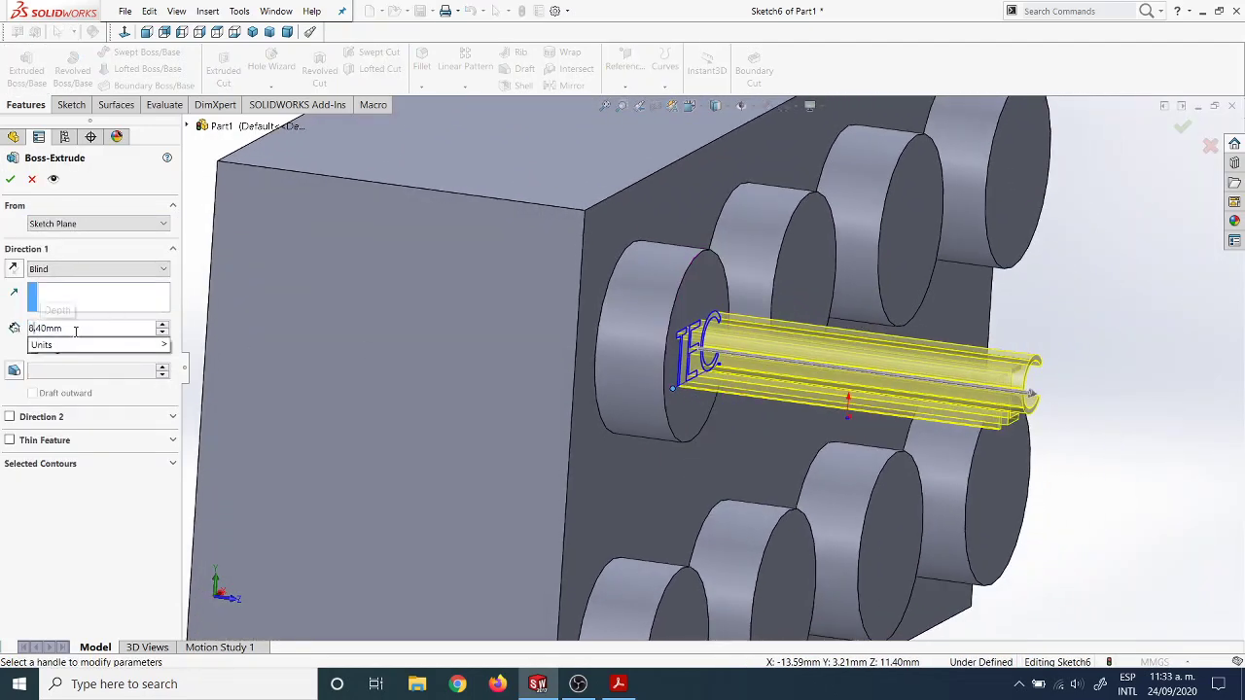
pyautogui.press('BackSpace')
pyautogui.press('BackSpace')
pyautogui.press('Delete')
pyautogui.write('.1')
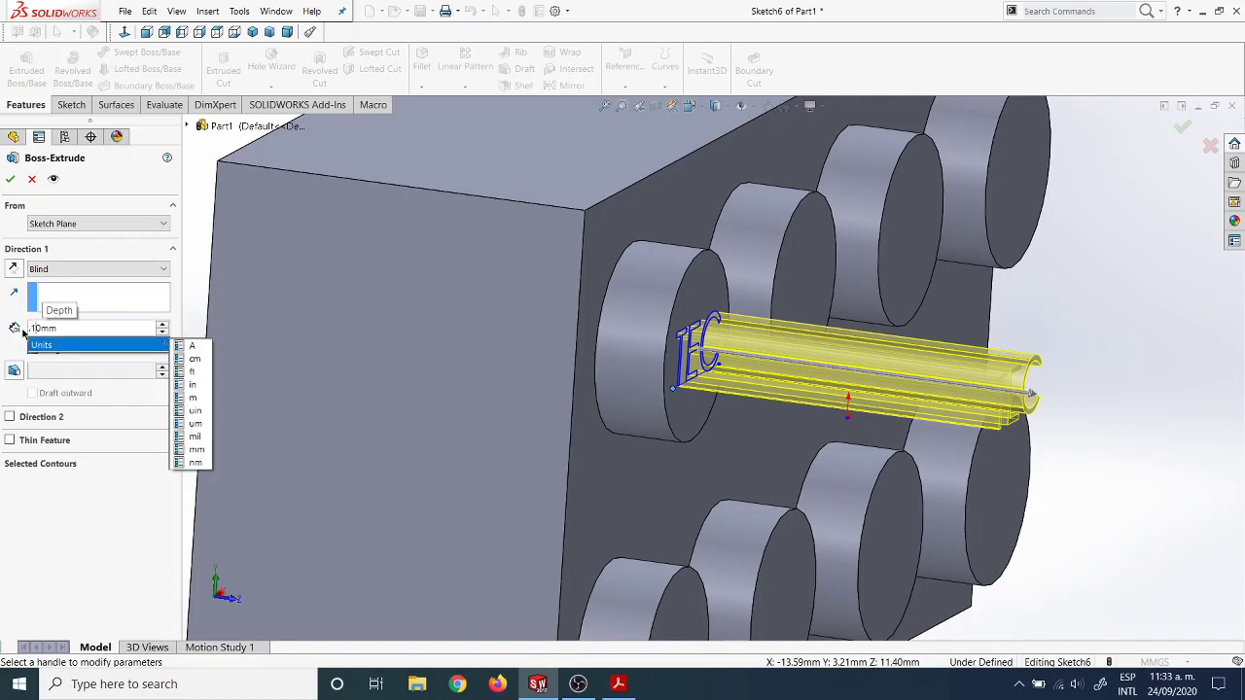
pyautogui.press('Return')
pyautogui.scroll(-6, 610, 533)
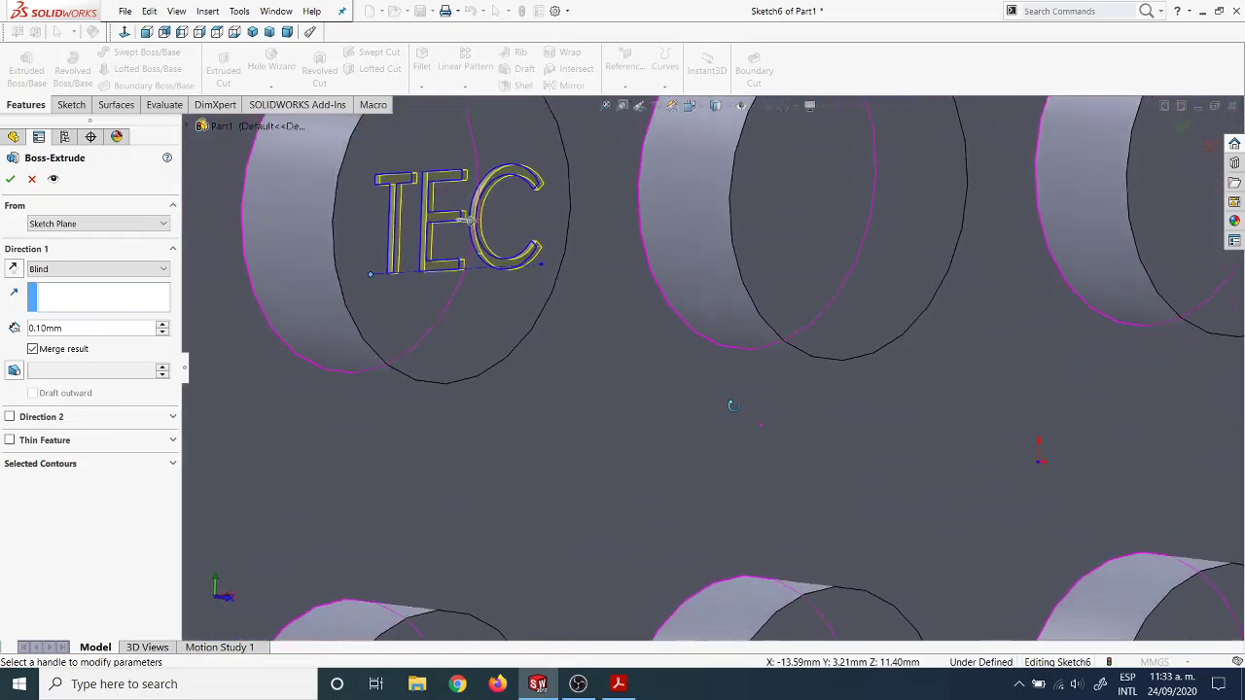
pyautogui.moveTo(733, 406); pyautogui.dragTo(739, 458, button='middle')
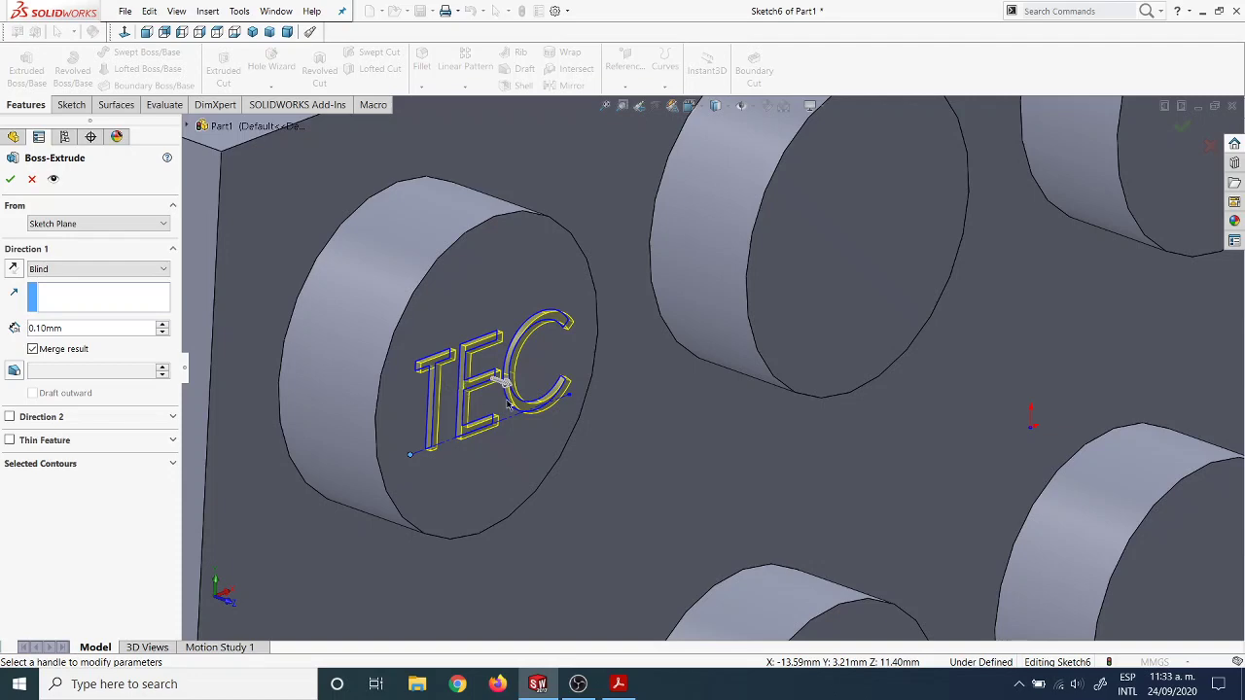
pyautogui.scroll(8, 508, 403)
pyautogui.scroll(-2, 481, 366)
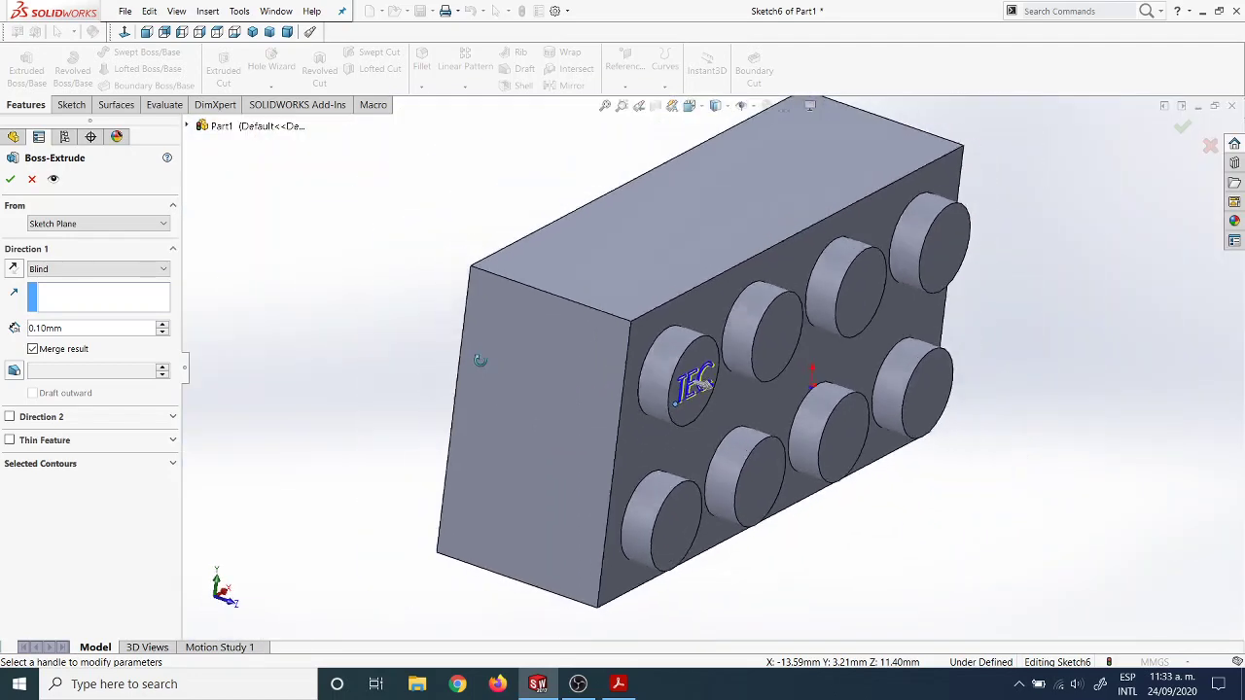
pyautogui.moveTo(480, 360); pyautogui.dragTo(608, 401, button='middle')
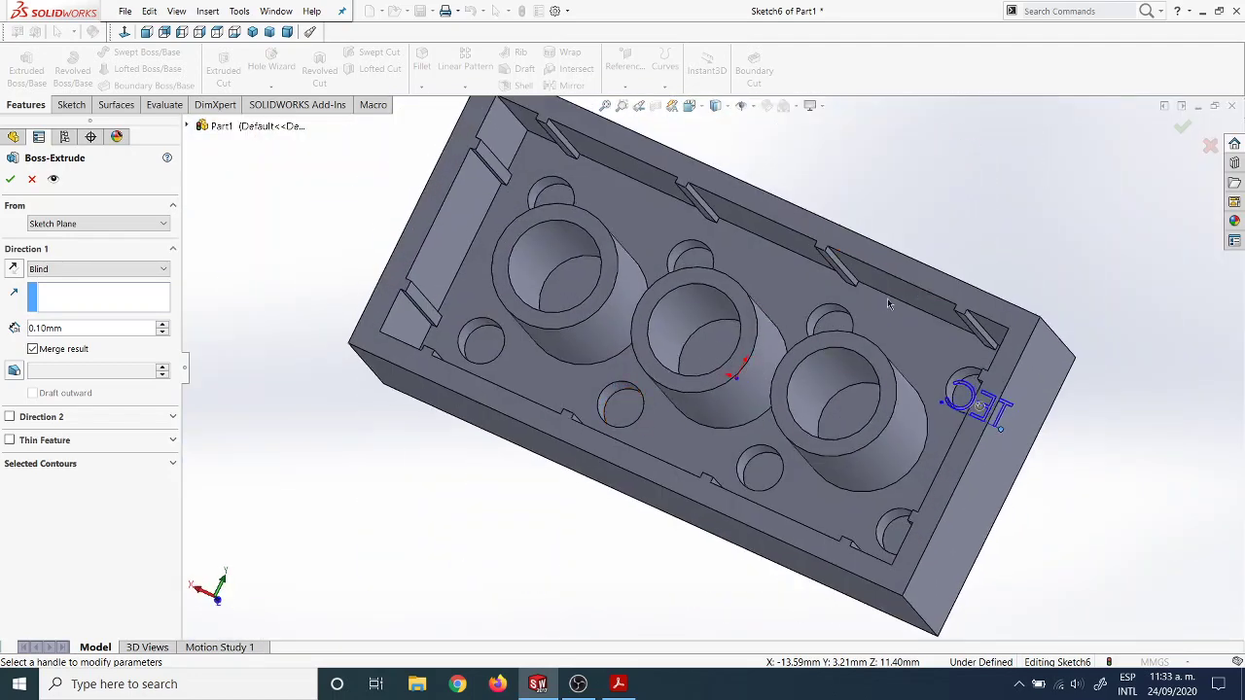
pyautogui.moveTo(908, 341); pyautogui.dragTo(696, 316, button='middle')
pyautogui.scroll(-4, 695, 316)
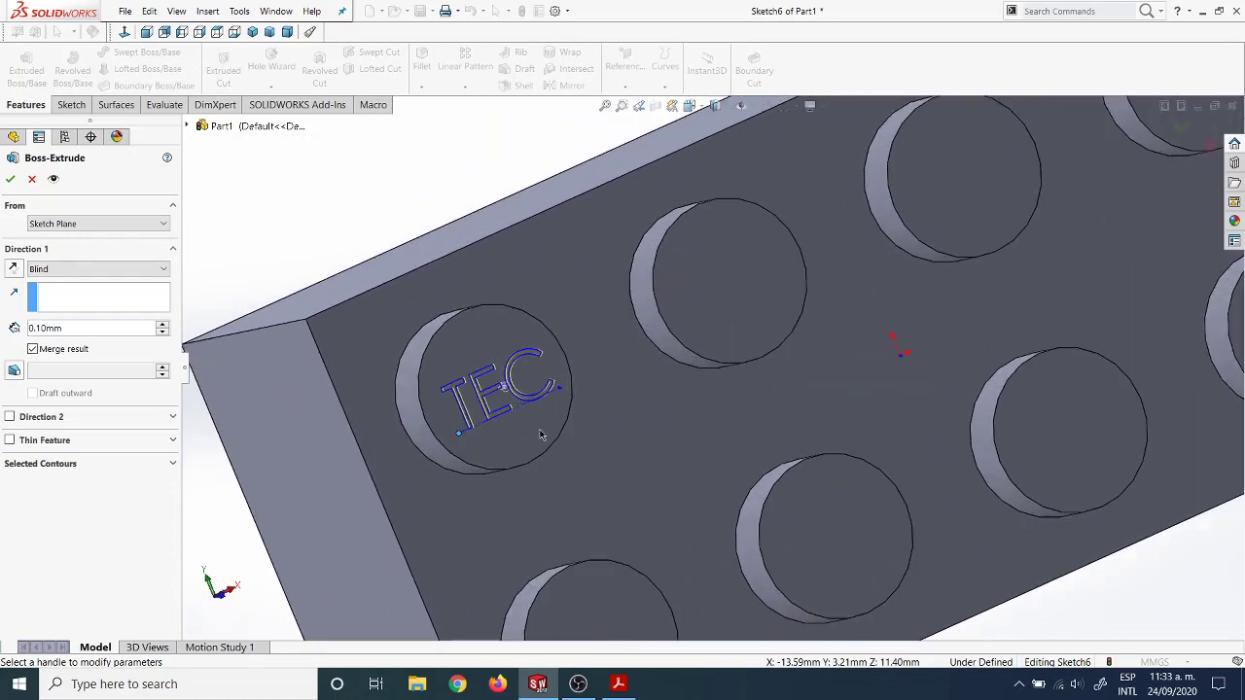
pyautogui.moveTo(540, 433); pyautogui.dragTo(591, 400, button='middle')
pyautogui.scroll(-3, 512, 404)
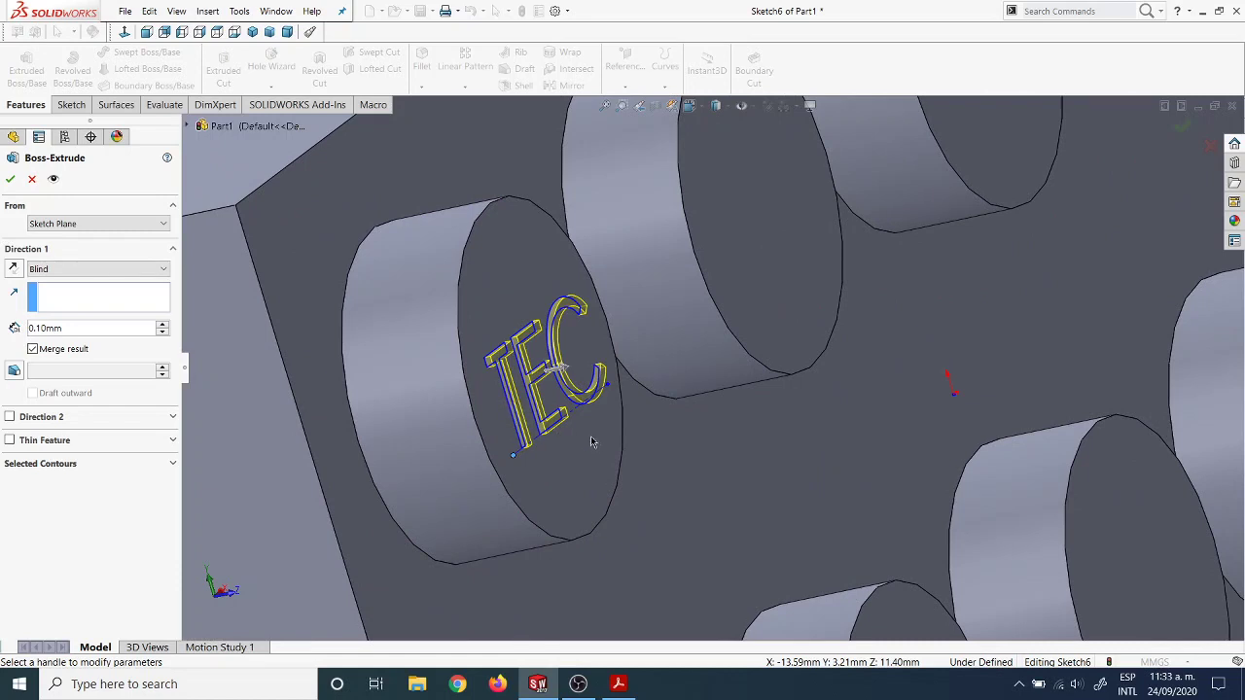
pyautogui.scroll(3, 593, 447)
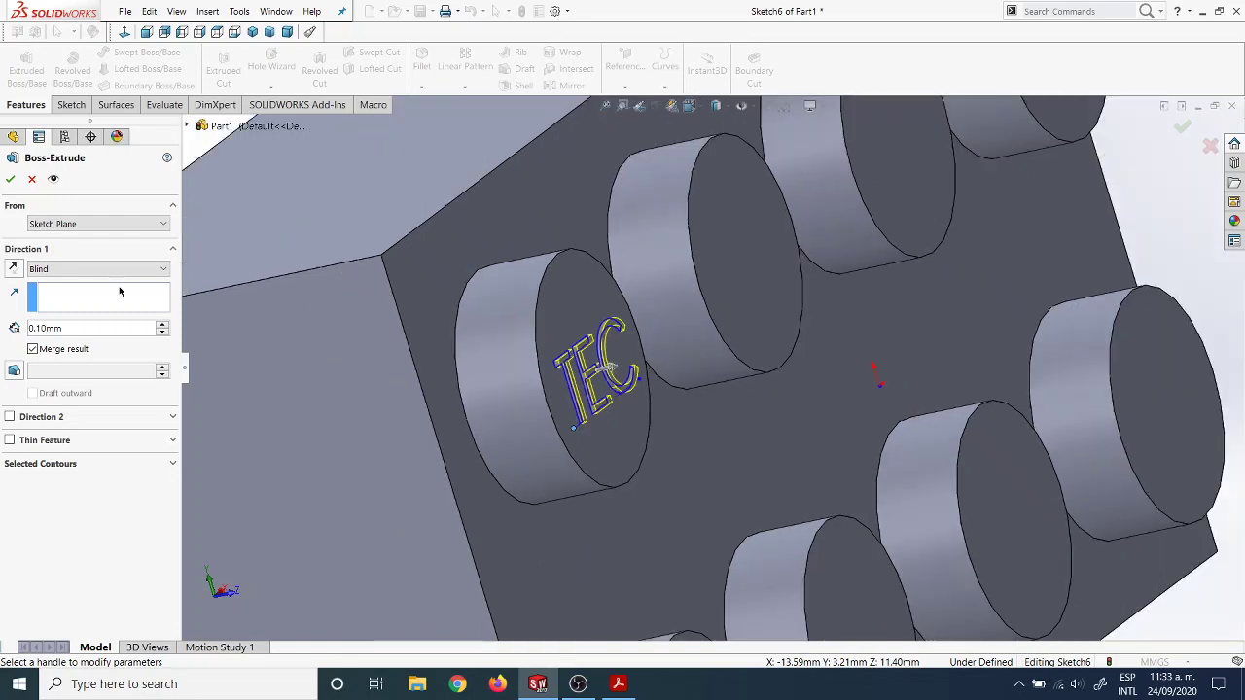
pyautogui.click(31, 180)
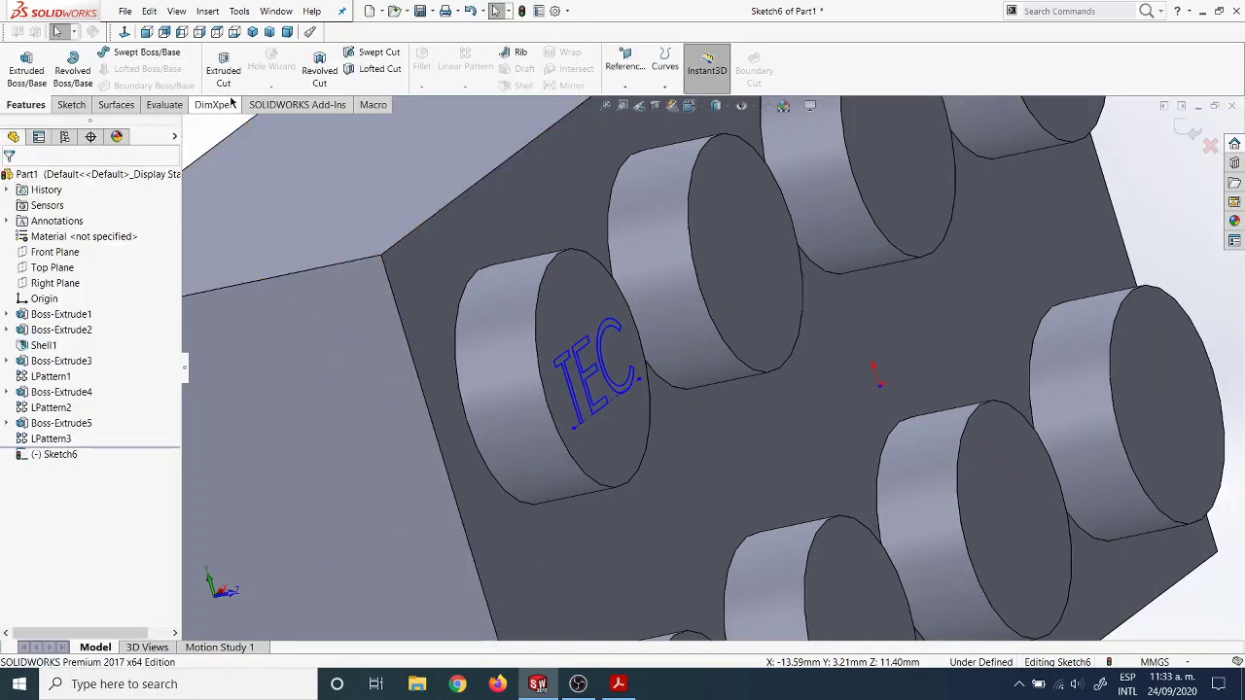
# Cut-extrude the TEC sketch text into the stud's top face with a blind depth of 0.20 mm.
pyautogui.click(223, 67)
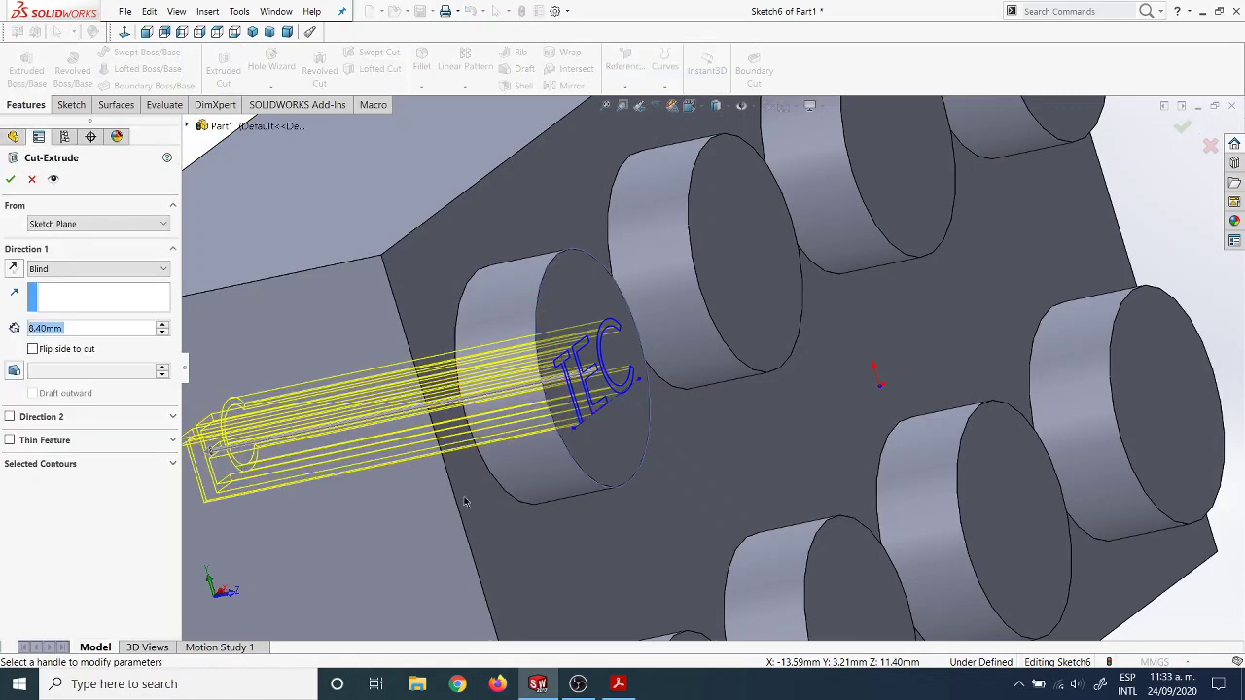
pyautogui.scroll(3, 420, 506)
pyautogui.click(43, 329)
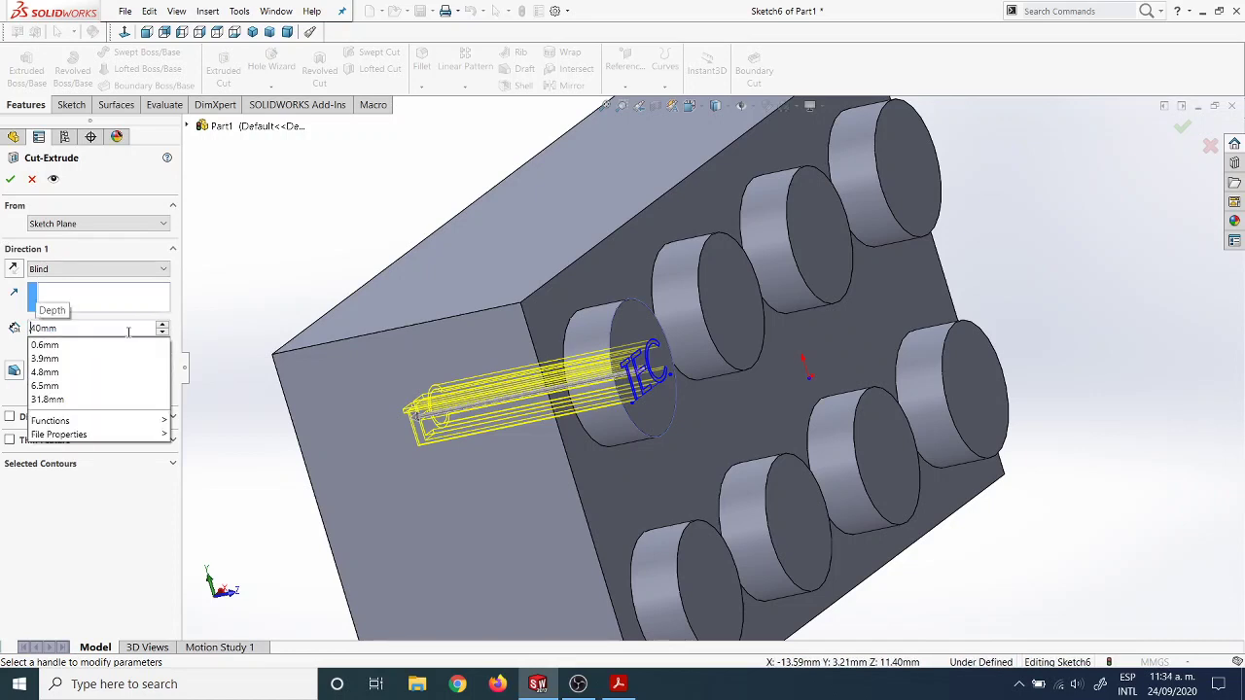
pyautogui.press('BackSpace')
pyautogui.press('Delete')
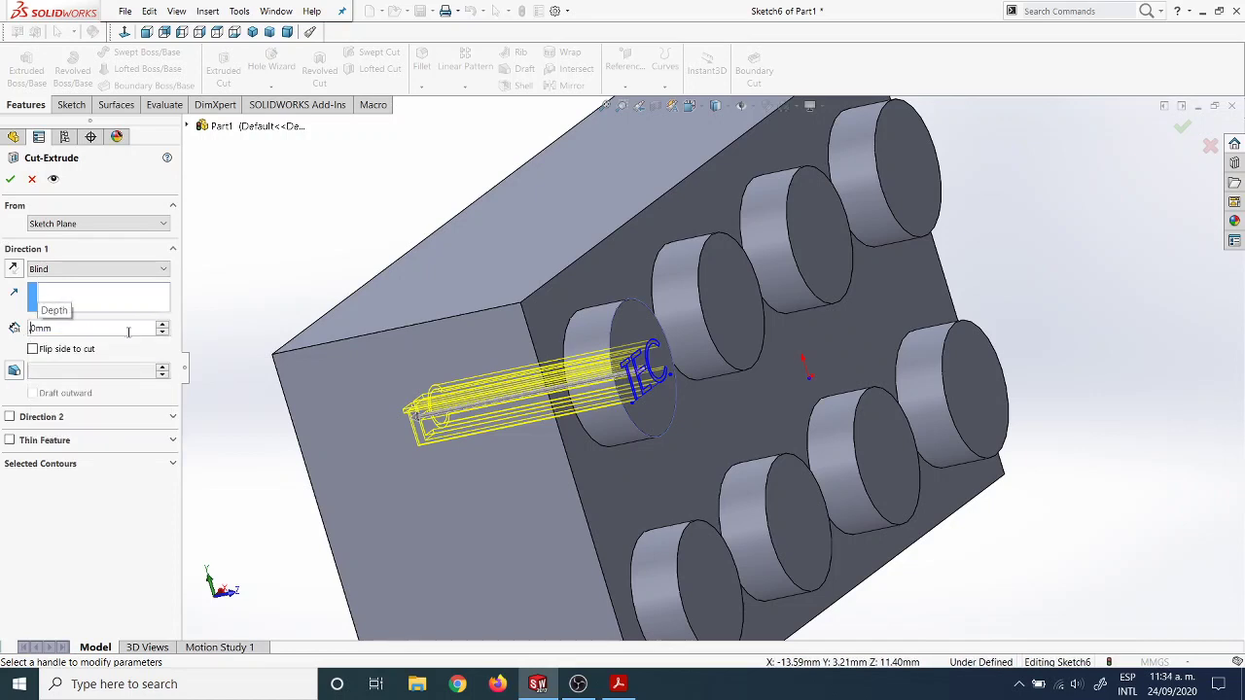
pyautogui.write('2')
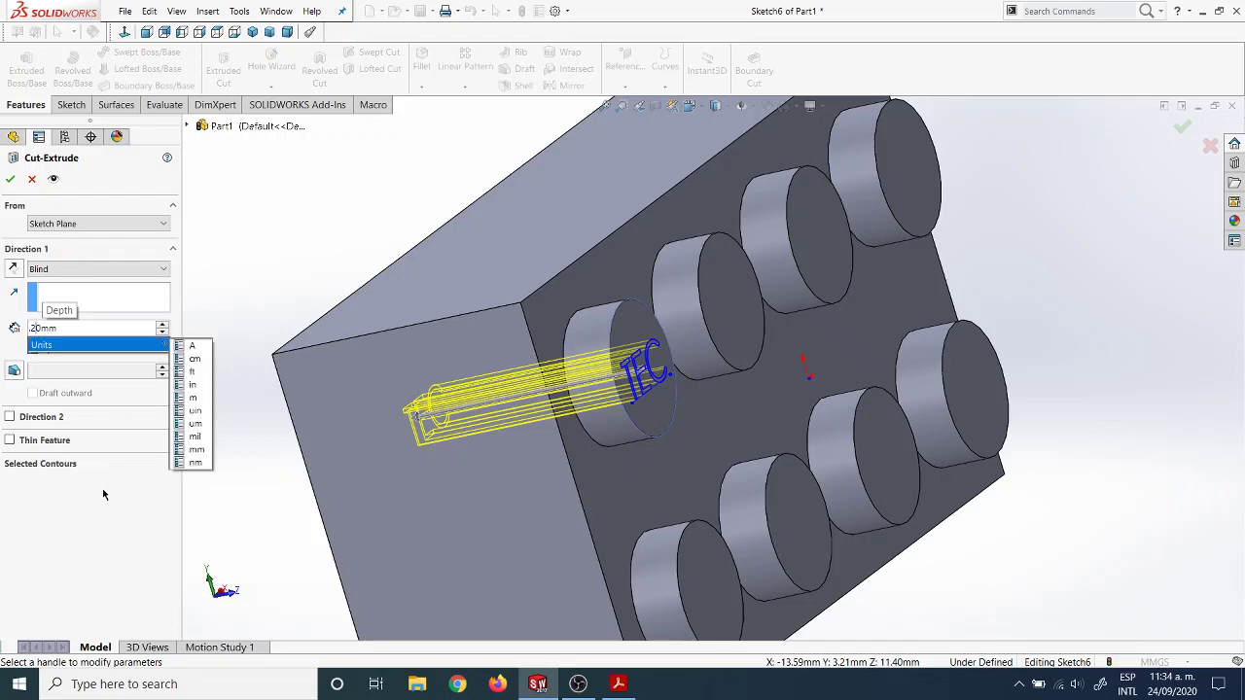
pyautogui.click(103, 498)
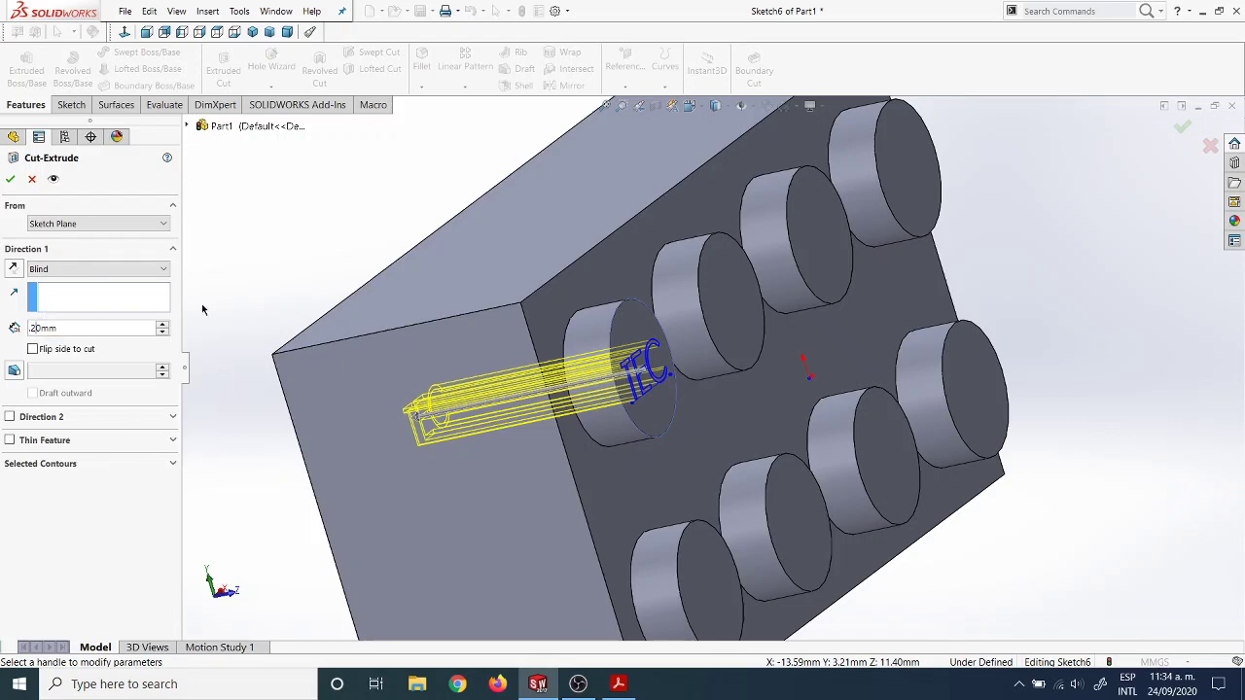
pyautogui.scroll(-5, 741, 385)
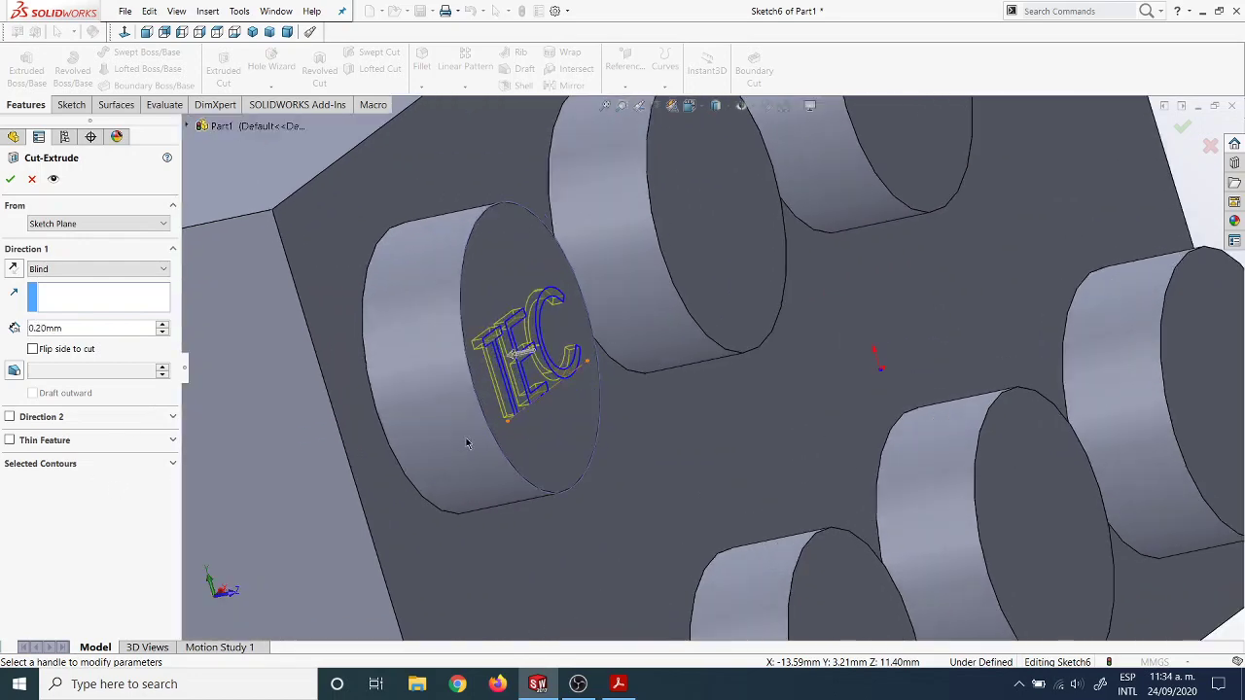